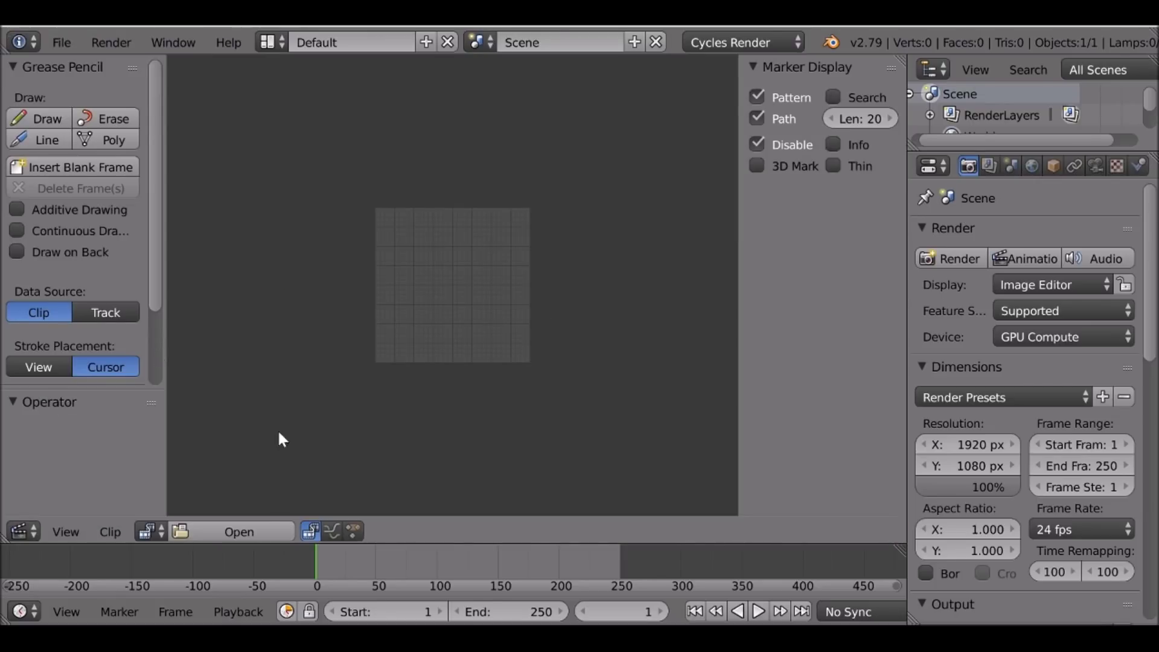
- Open the clip Rocks - 20844.mp4 from the Videoassets folder, browsing the files as thumbnails
{"action": "left_click", "coordinate": [245, 531]}
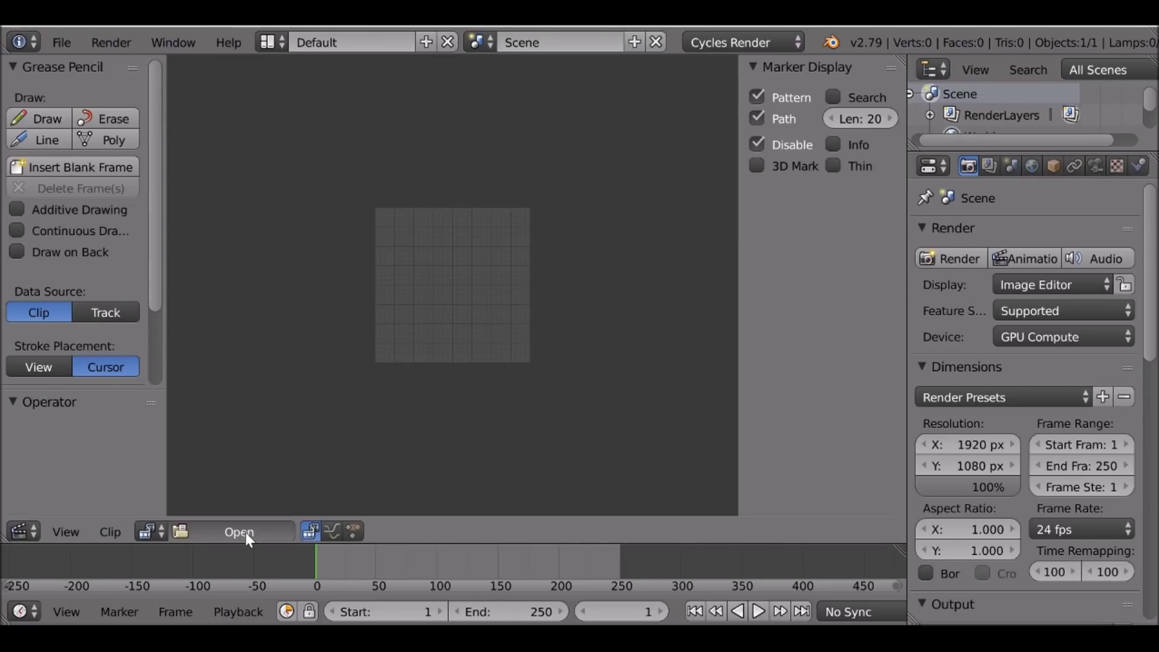
{"action": "scroll", "coordinate": [71, 223], "scroll_direction": "down", "scroll_amount": 5}
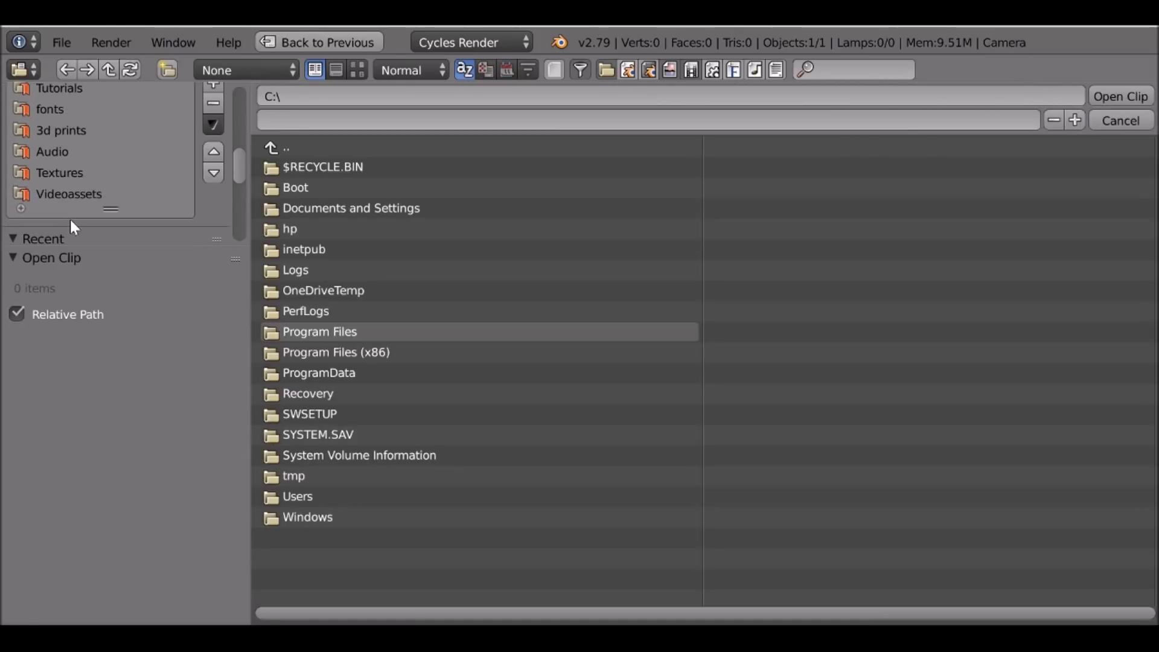
{"action": "left_click", "coordinate": [75, 193]}
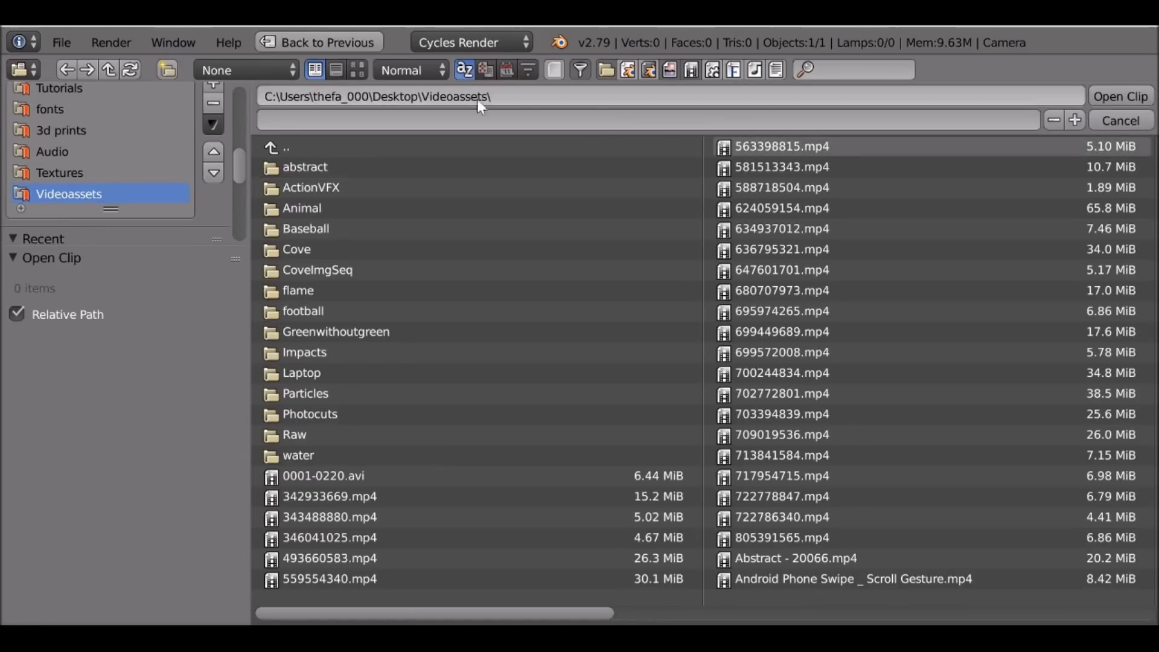
{"action": "scroll", "coordinate": [641, 292], "scroll_direction": "down", "scroll_amount": 3}
{"action": "left_click", "coordinate": [358, 69]}
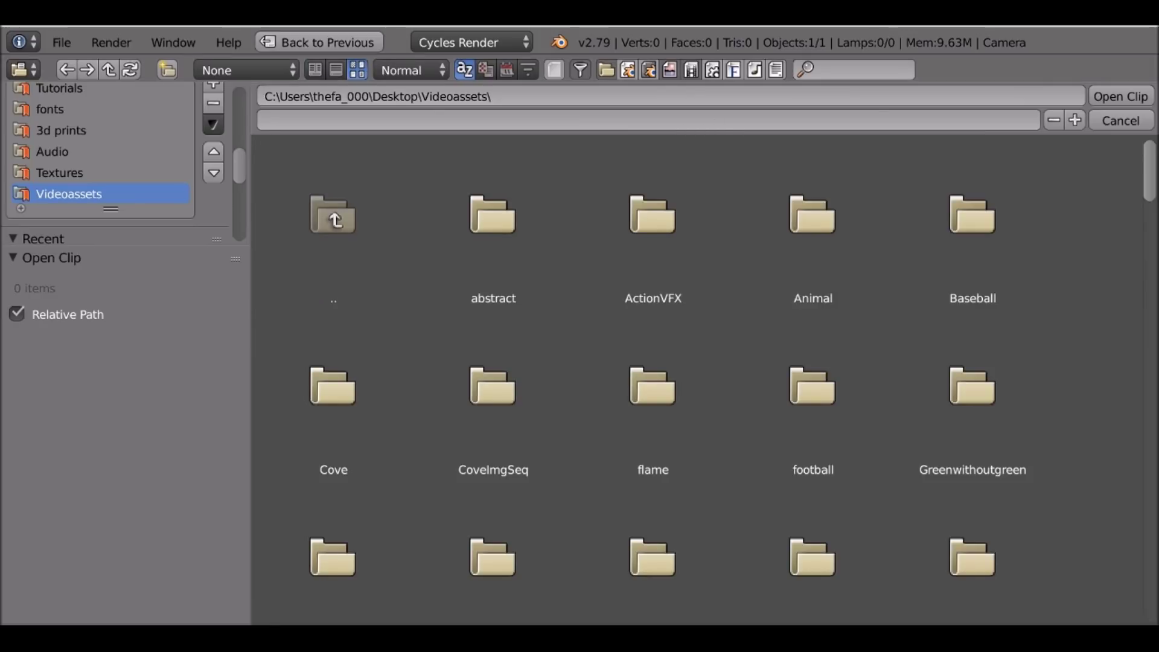
{"action": "left_click_drag", "start_coordinate": [1148, 176], "coordinate": [1145, 579]}
{"action": "left_click", "coordinate": [652, 254]}
{"action": "left_click", "coordinate": [1106, 96]}
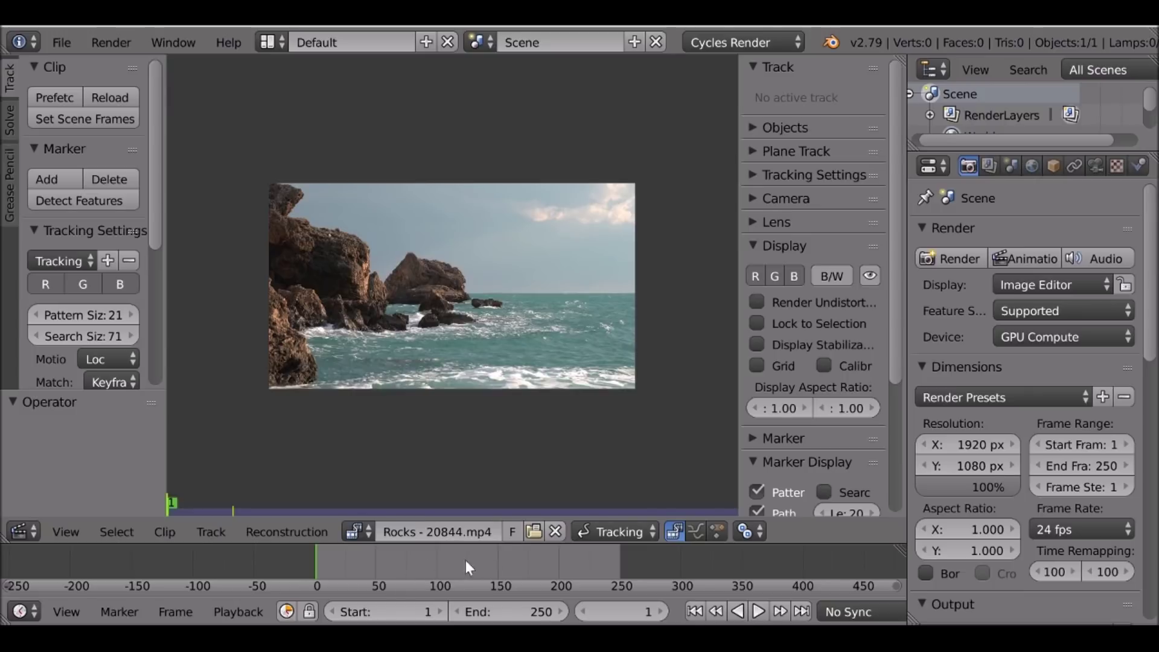
- Match the scene frame range to the clip, then set the end frame to 250
{"action": "left_click", "coordinate": [59, 121]}
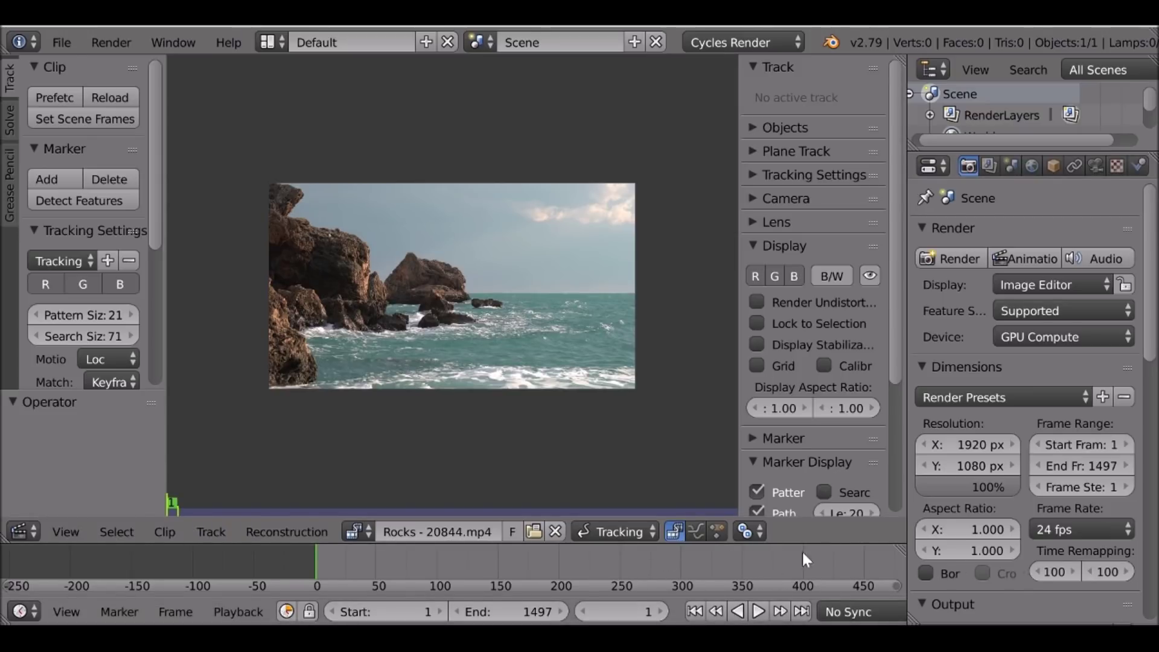
{"action": "left_click", "coordinate": [521, 614]}
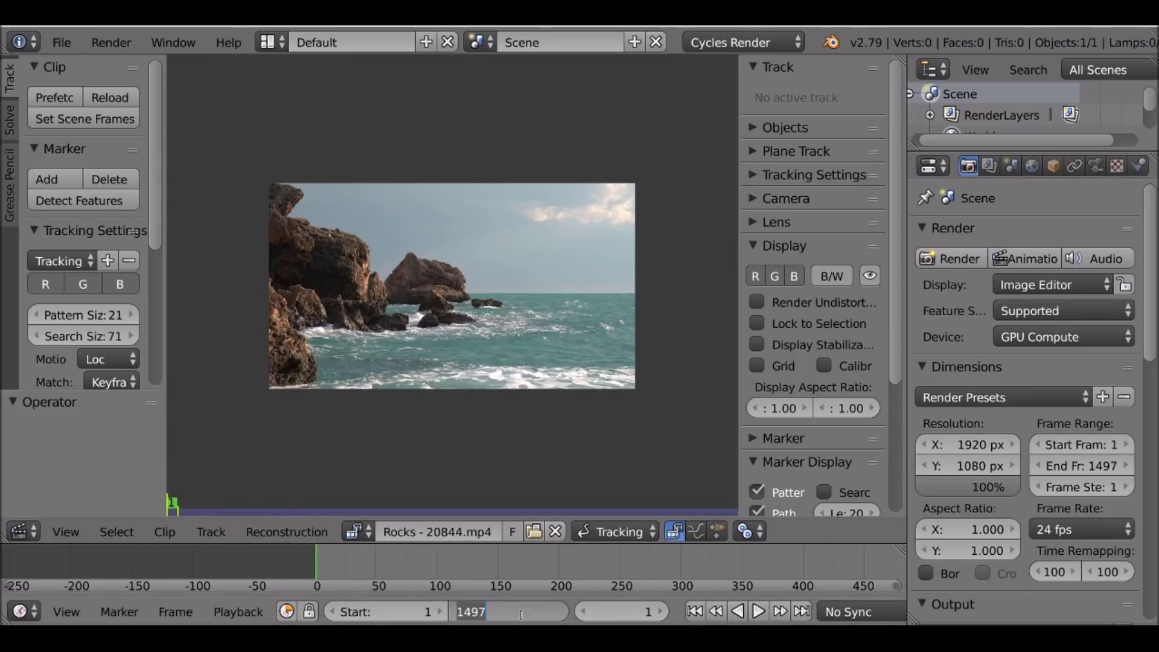
{"action": "type", "text": "250"}
{"action": "key", "text": "Return"}
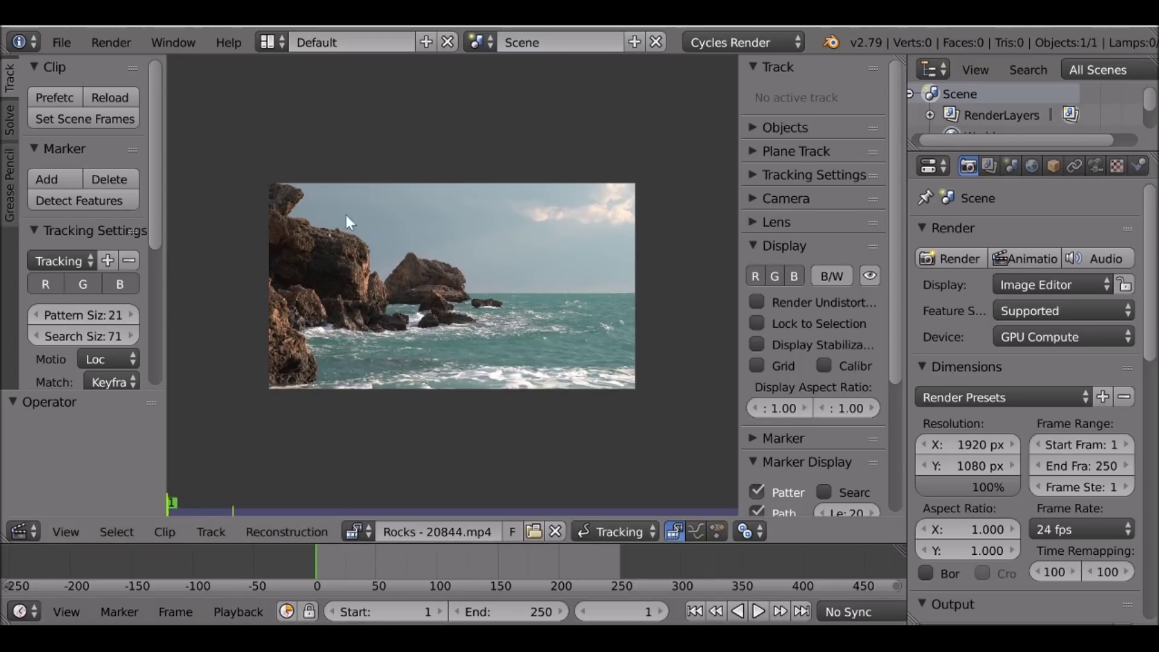
- Prefetch the clip's frames and play and scrub through the footage, returning to frame 1
{"action": "left_click", "coordinate": [51, 97]}
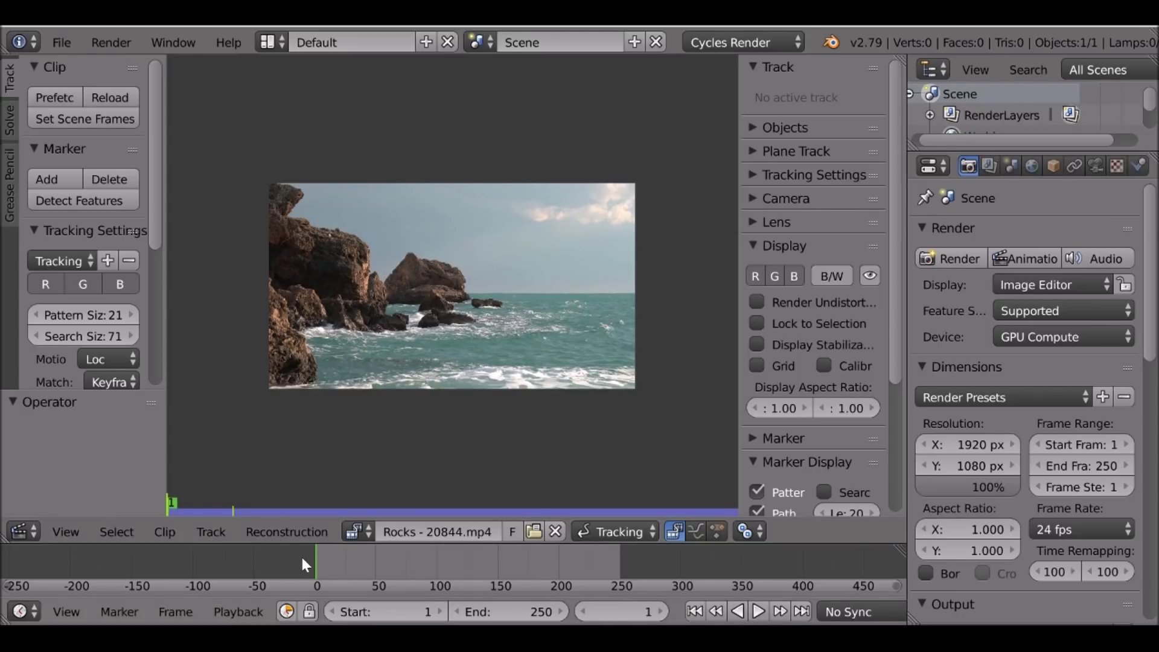
{"action": "left_click_drag", "start_coordinate": [320, 555], "coordinate": [433, 570]}
{"action": "key", "text": "alt+a"}
{"action": "left_click_drag", "start_coordinate": [524, 557], "coordinate": [460, 574]}
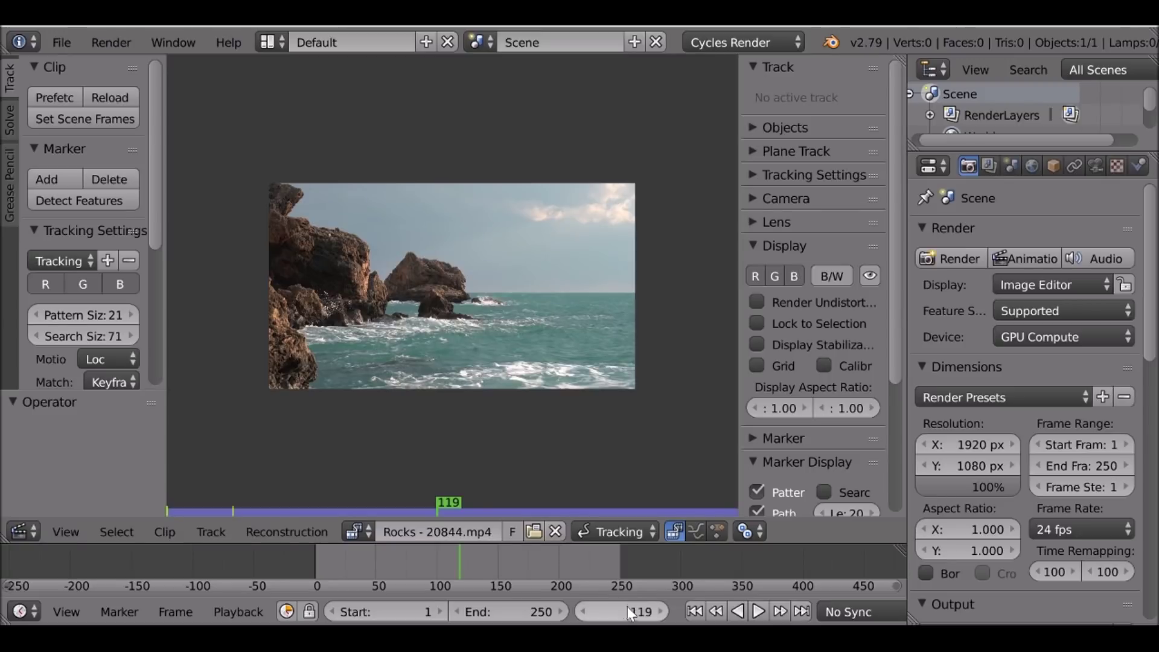
{"action": "left_click", "coordinate": [694, 611]}
- Examine the white spot on top of the large cliff rock during playback, and return to frame 1
{"action": "scroll", "coordinate": [418, 309], "scroll_direction": "up", "scroll_amount": 4}
{"action": "middle_click_drag", "start_coordinate": [418, 309], "coordinate": [427, 389]}
{"action": "scroll", "coordinate": [336, 346], "scroll_direction": "up", "scroll_amount": 4}
{"action": "middle_click_drag", "start_coordinate": [337, 346], "coordinate": [583, 429]}
{"action": "scroll", "coordinate": [369, 156], "scroll_direction": "up", "scroll_amount": 1}
{"action": "middle_click_drag", "start_coordinate": [363, 139], "coordinate": [403, 228]}
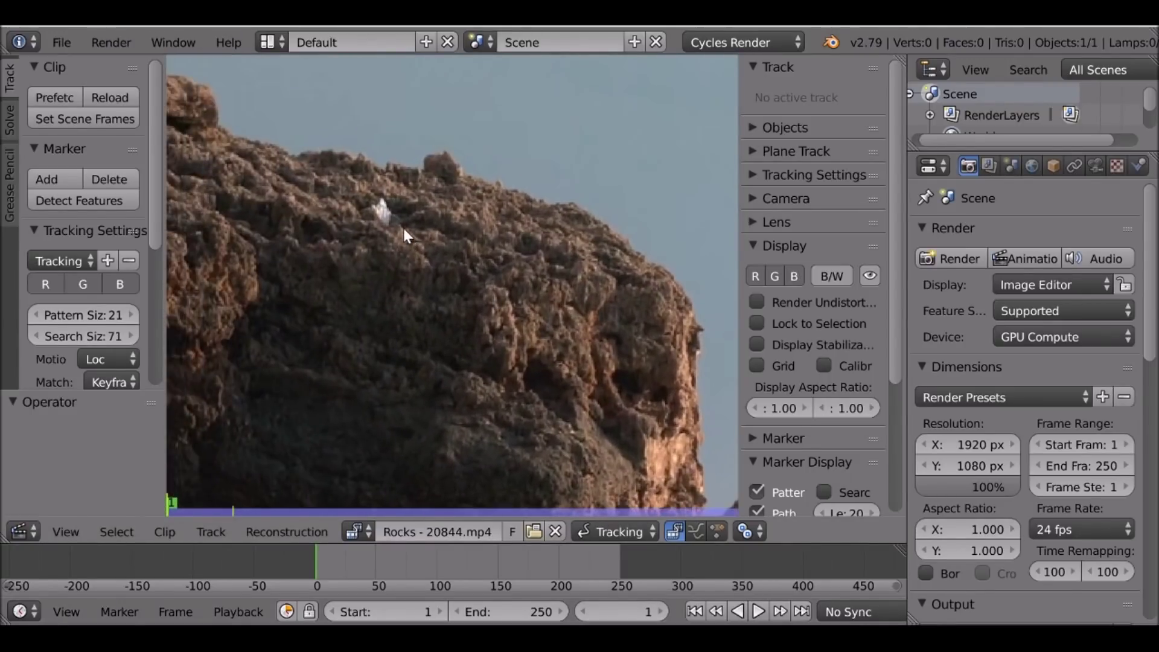
{"action": "key", "text": "alt+a"}
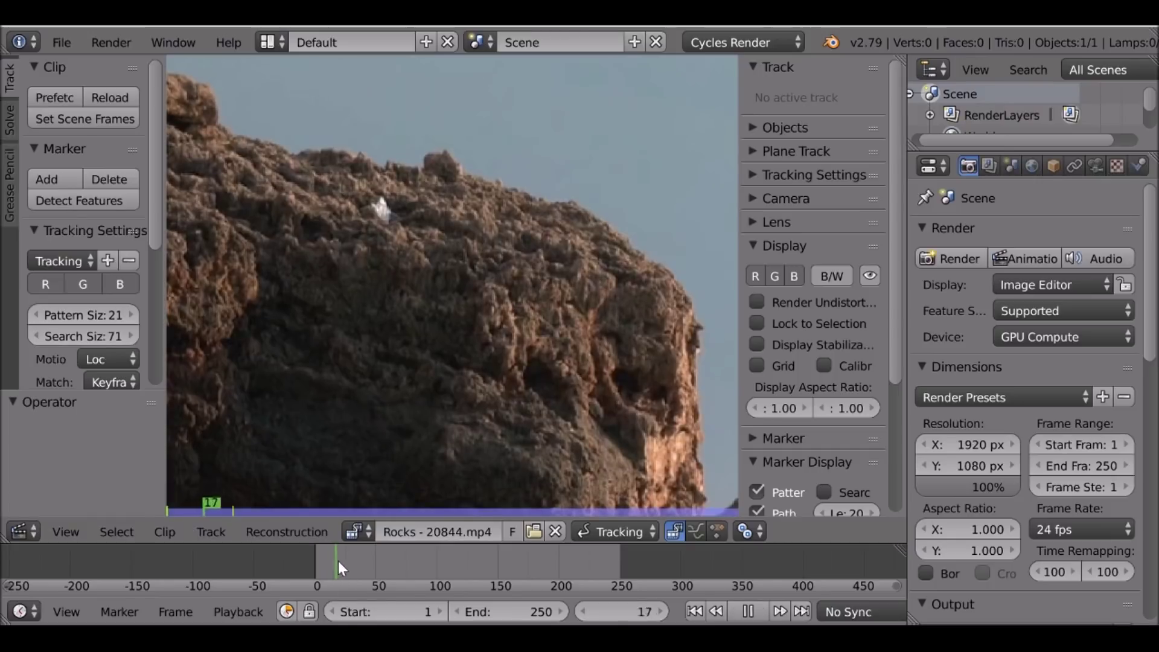
{"action": "left_click_drag", "start_coordinate": [396, 564], "coordinate": [477, 556]}
{"action": "scroll", "coordinate": [454, 317], "scroll_direction": "down", "scroll_amount": 5}
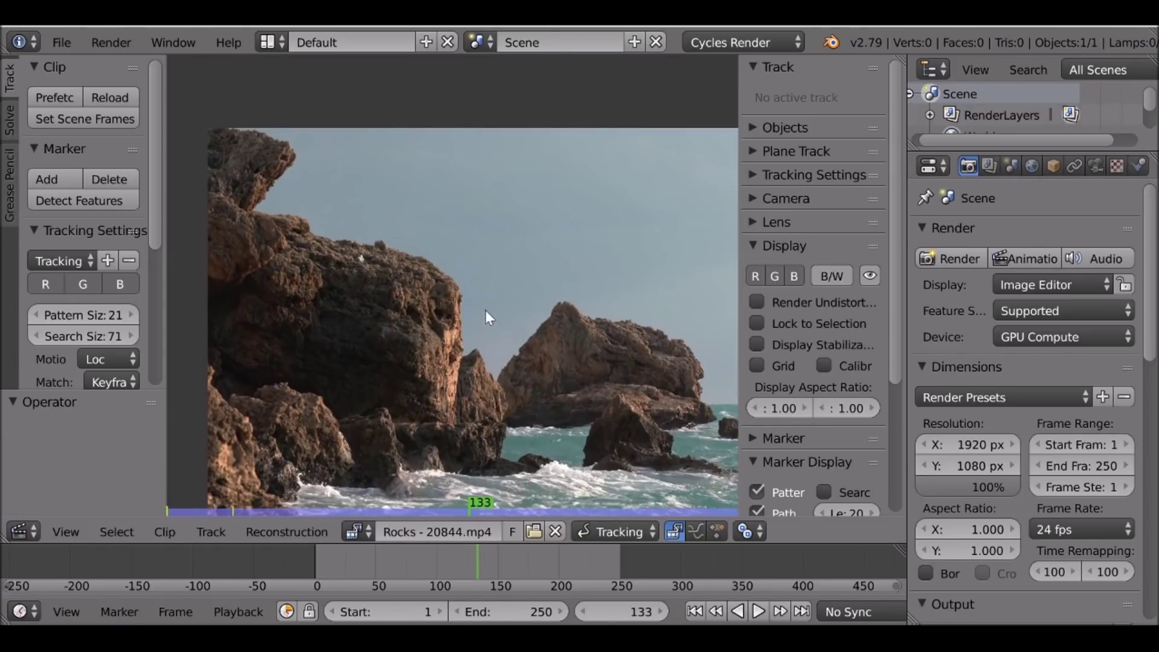
{"action": "left_click", "coordinate": [695, 611]}
- Set the tracking match to Previous frame with Normalize enabled, and show the search area in the marker display
{"action": "scroll", "coordinate": [148, 263], "scroll_direction": "down", "scroll_amount": 2}
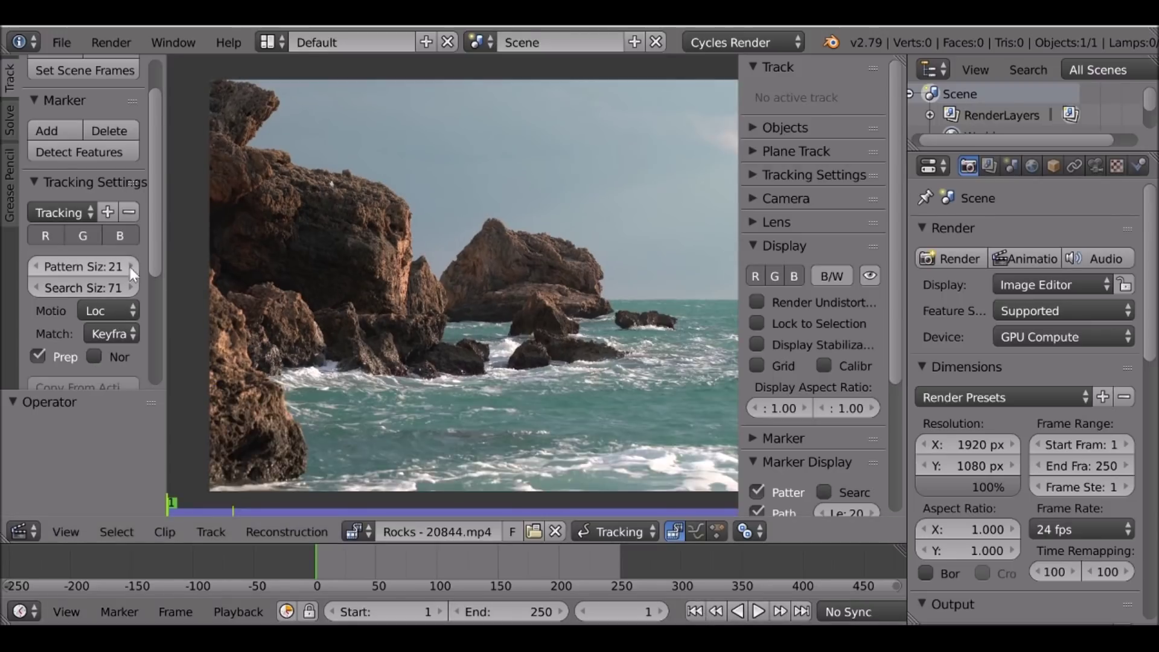
{"action": "scroll", "coordinate": [156, 255], "scroll_direction": "down", "scroll_amount": 3}
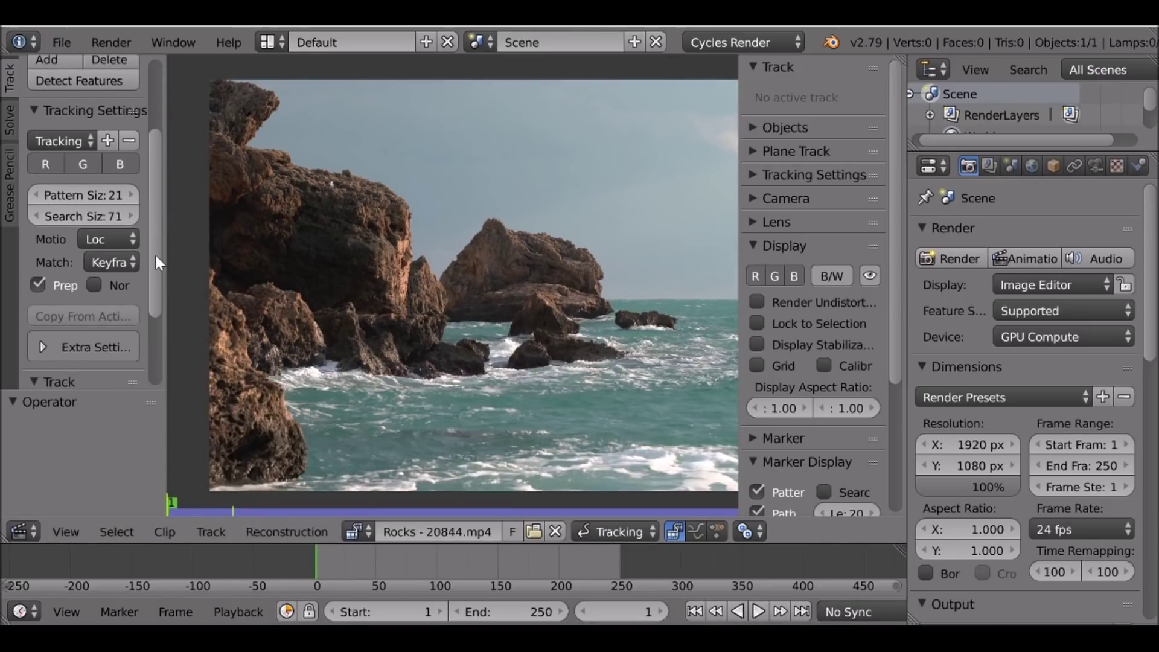
{"action": "left_click", "coordinate": [125, 260]}
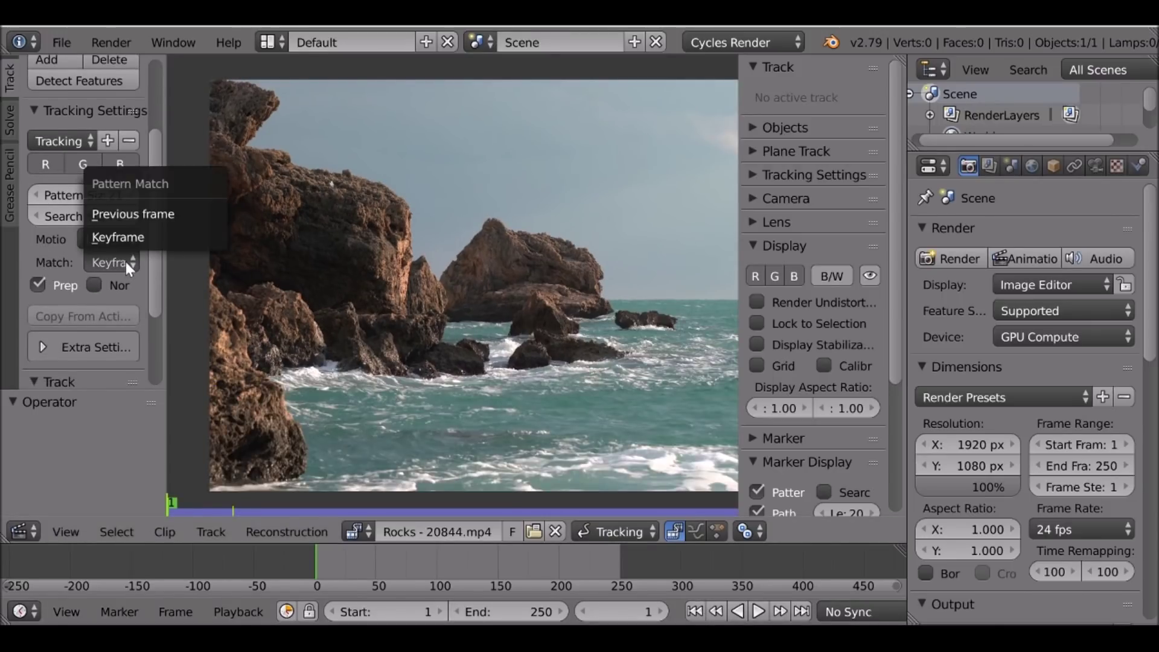
{"action": "left_click", "coordinate": [134, 215]}
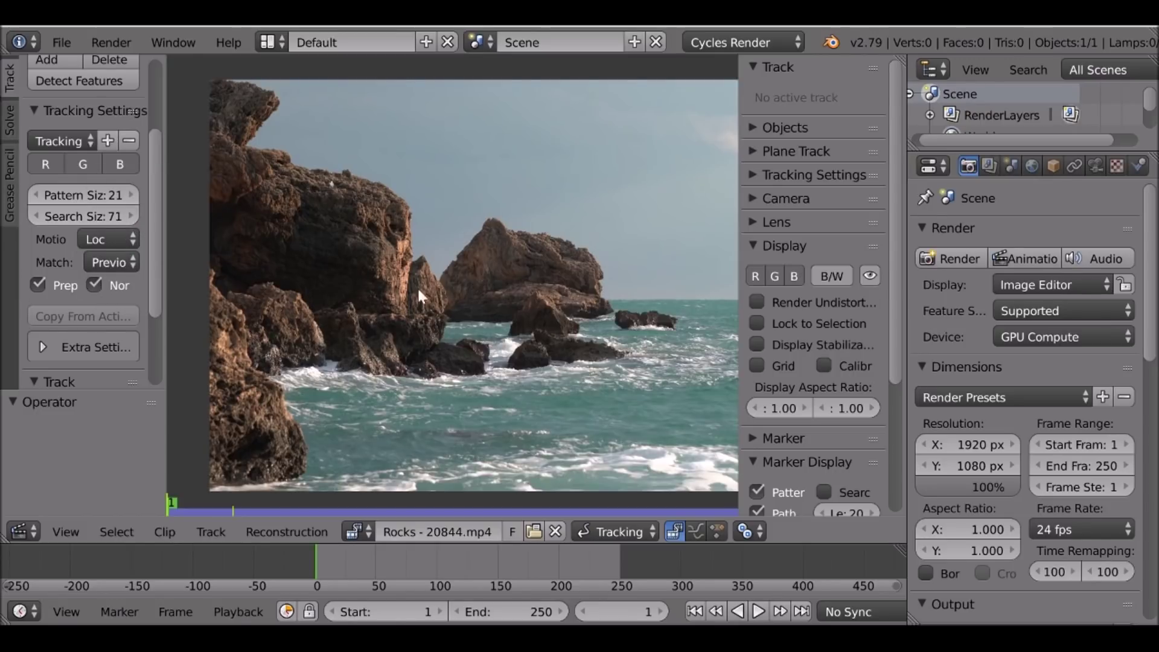
{"action": "left_click", "coordinate": [824, 491]}
- Add a tracking marker on the white spot atop the large rock, at about X 0.166, Y 0.748
{"action": "scroll", "coordinate": [576, 262], "scroll_direction": "down", "scroll_amount": 1}
{"action": "middle_click_drag", "start_coordinate": [570, 202], "coordinate": [508, 299]}
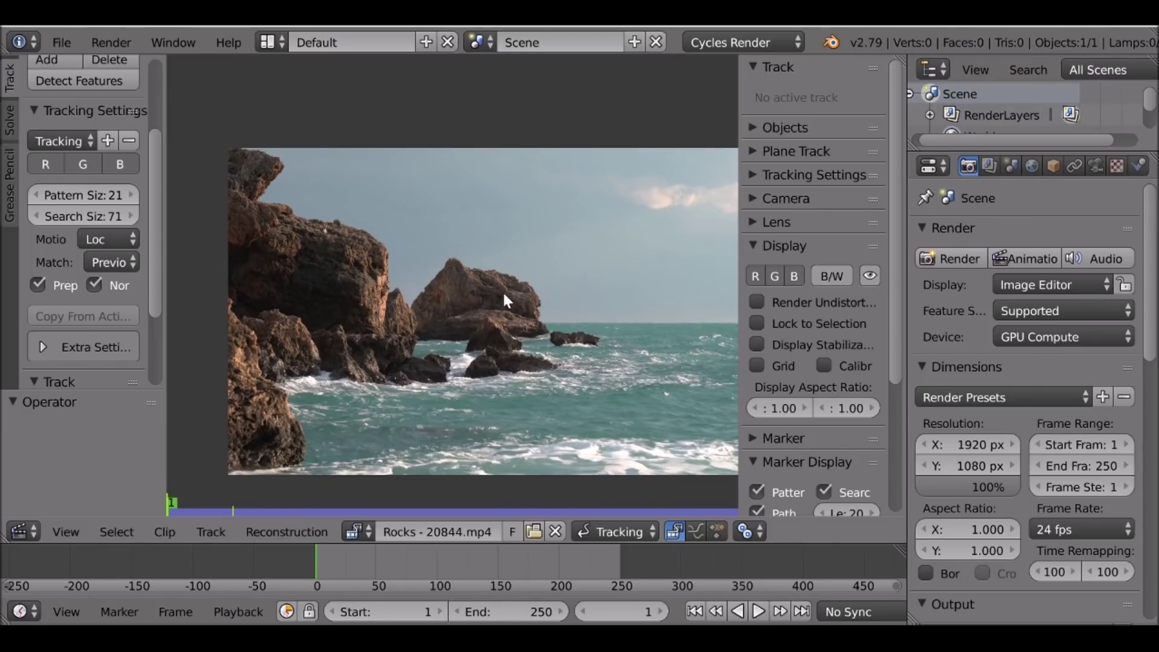
{"action": "middle_click_drag", "start_coordinate": [371, 296], "coordinate": [449, 213]}
{"action": "scroll", "coordinate": [490, 350], "scroll_direction": "up", "scroll_amount": 4}
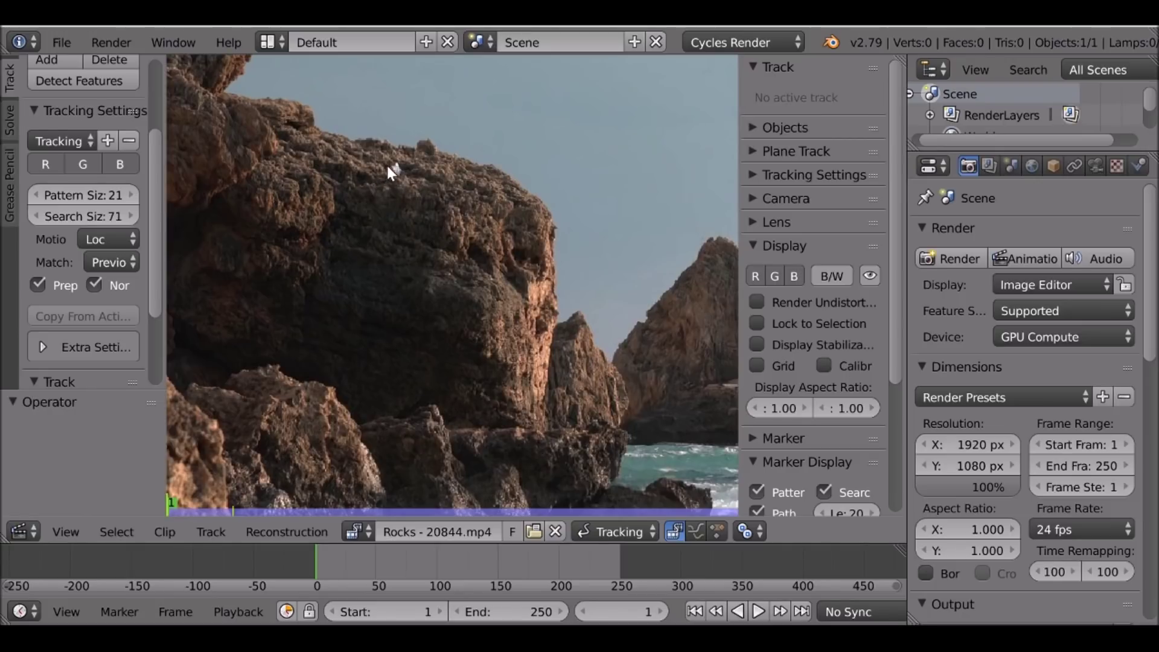
{"action": "scroll", "coordinate": [389, 166], "scroll_direction": "up", "scroll_amount": 3}
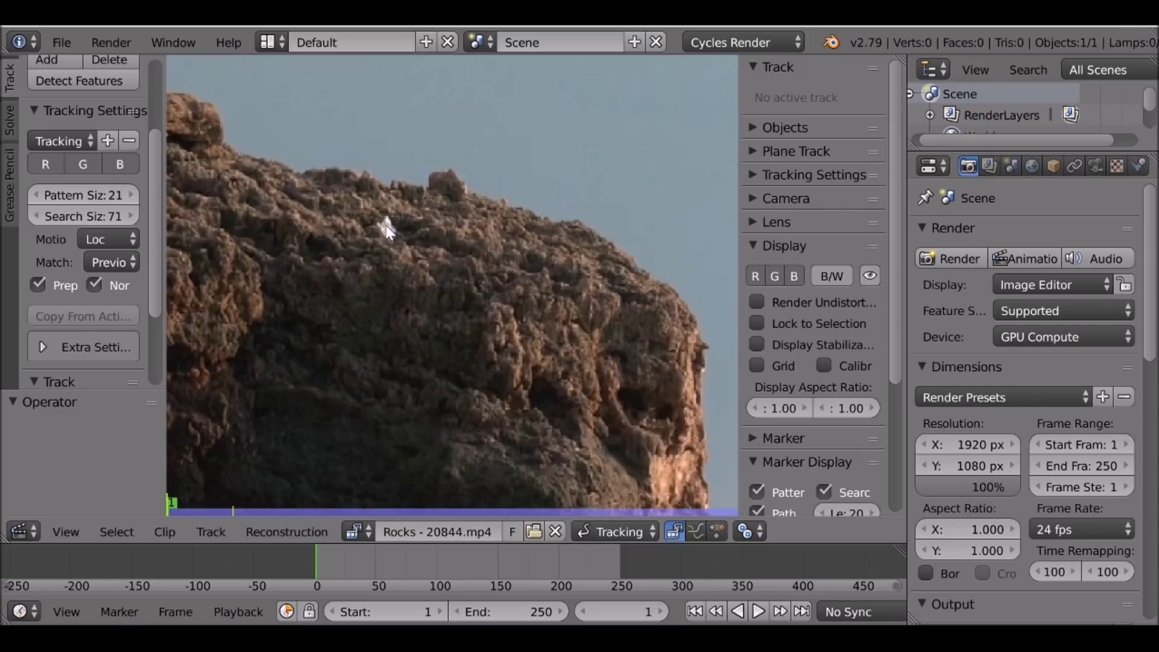
{"action": "left_click", "coordinate": [385, 225], "text": "ctrl"}
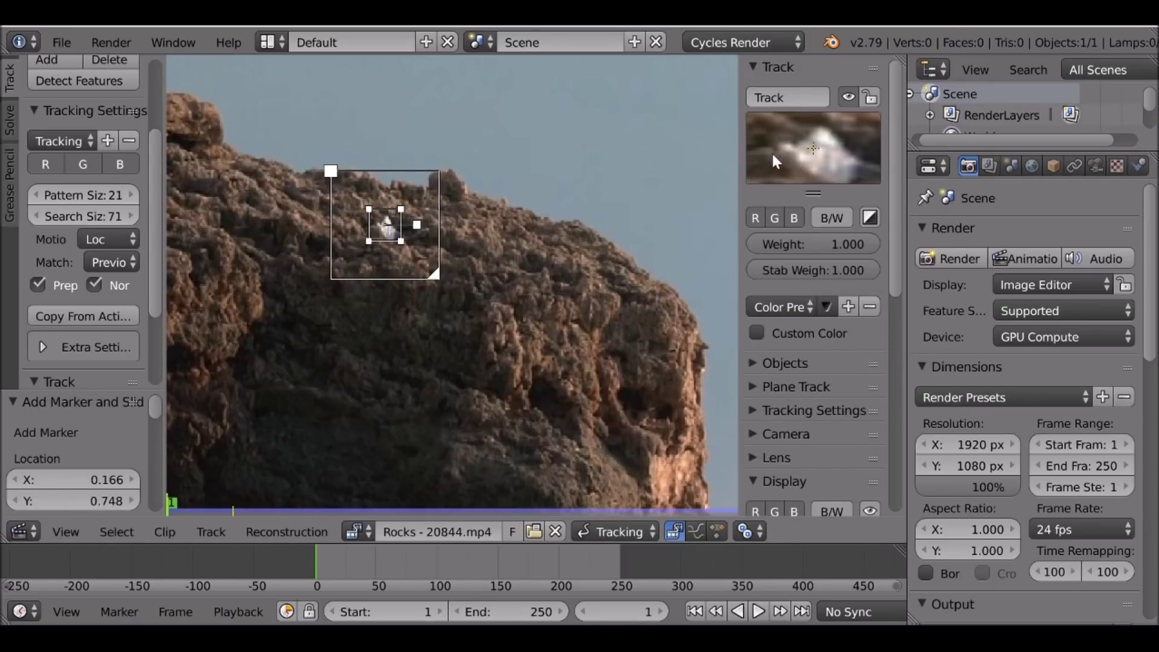
- Try an enlarged search area around the white spot's marker, then shrink it to a box about 2.5 times the pattern's width
{"action": "scroll", "coordinate": [402, 253], "scroll_direction": "up", "scroll_amount": 4}
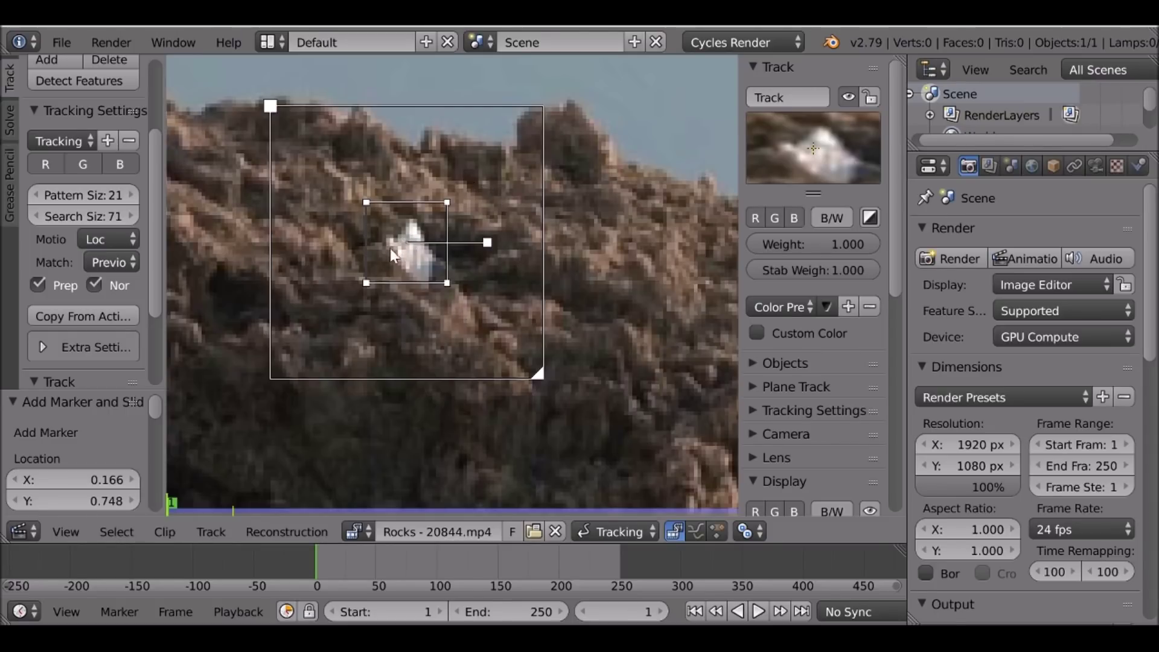
{"action": "left_click_drag", "start_coordinate": [536, 372], "coordinate": [597, 432]}
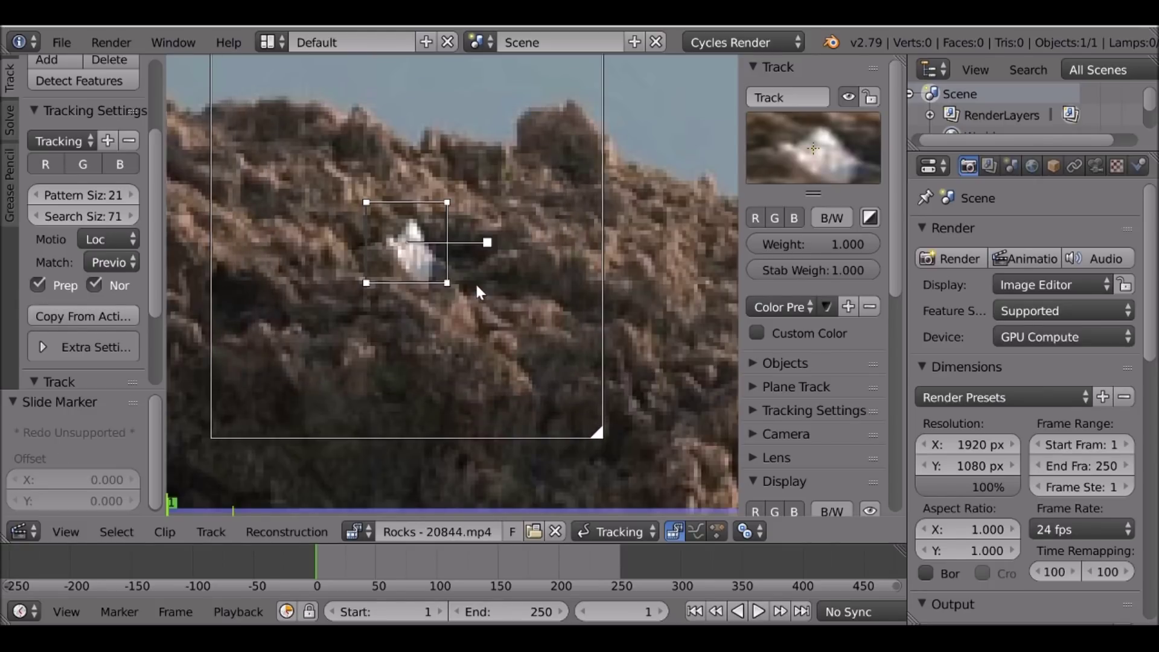
{"action": "scroll", "coordinate": [476, 288], "scroll_direction": "down", "scroll_amount": 3}
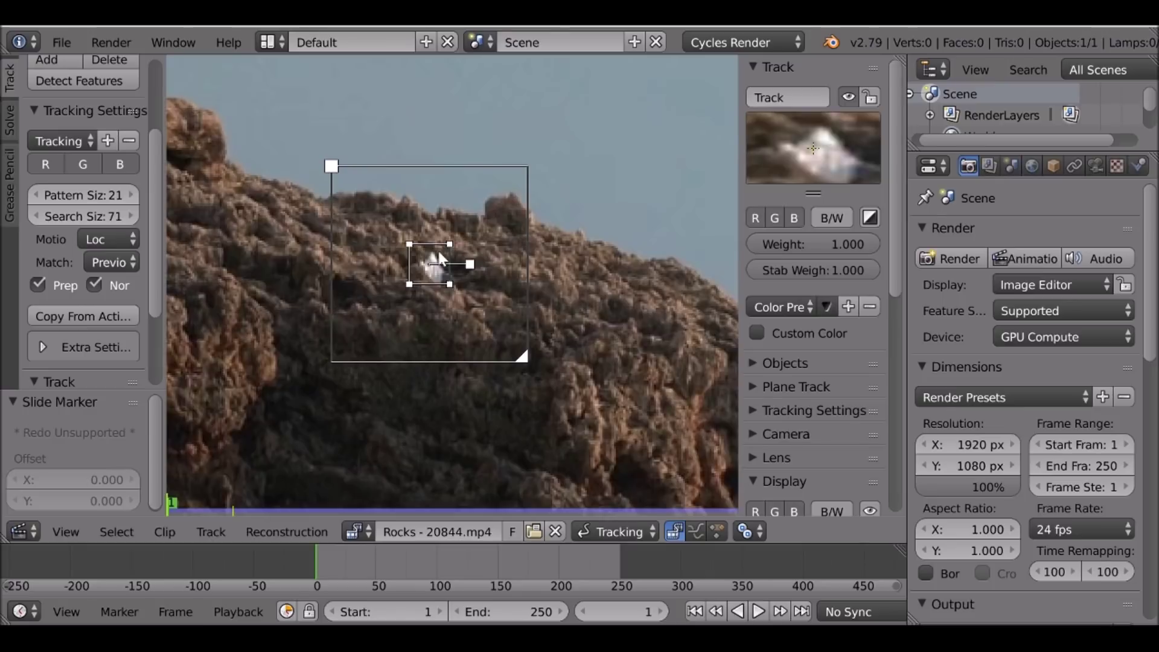
{"action": "scroll", "coordinate": [437, 258], "scroll_direction": "up", "scroll_amount": 3}
{"action": "scroll", "coordinate": [437, 258], "scroll_direction": "down", "scroll_amount": 1}
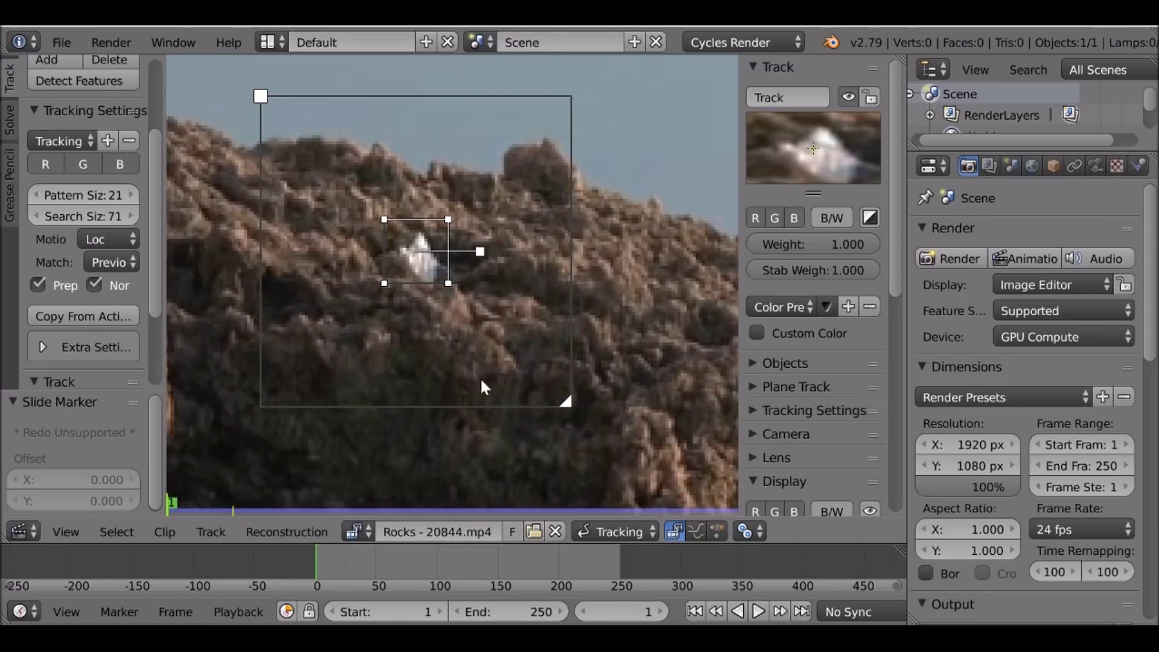
{"action": "left_click_drag", "start_coordinate": [569, 404], "coordinate": [490, 326]}
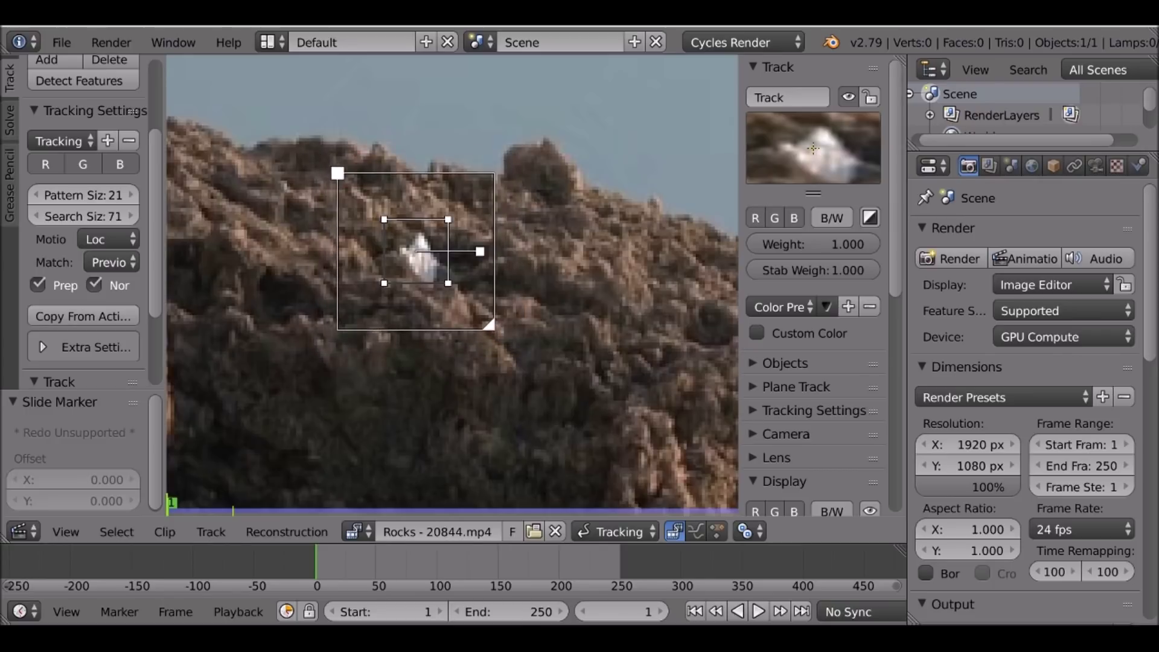
{"action": "scroll", "coordinate": [329, 319], "scroll_direction": "up", "scroll_amount": 1}
- Track the marker forward to frame 250, review its motion by scrubbing and playing, and return to frame 1
{"action": "left_click_drag", "start_coordinate": [155, 211], "coordinate": [156, 295]}
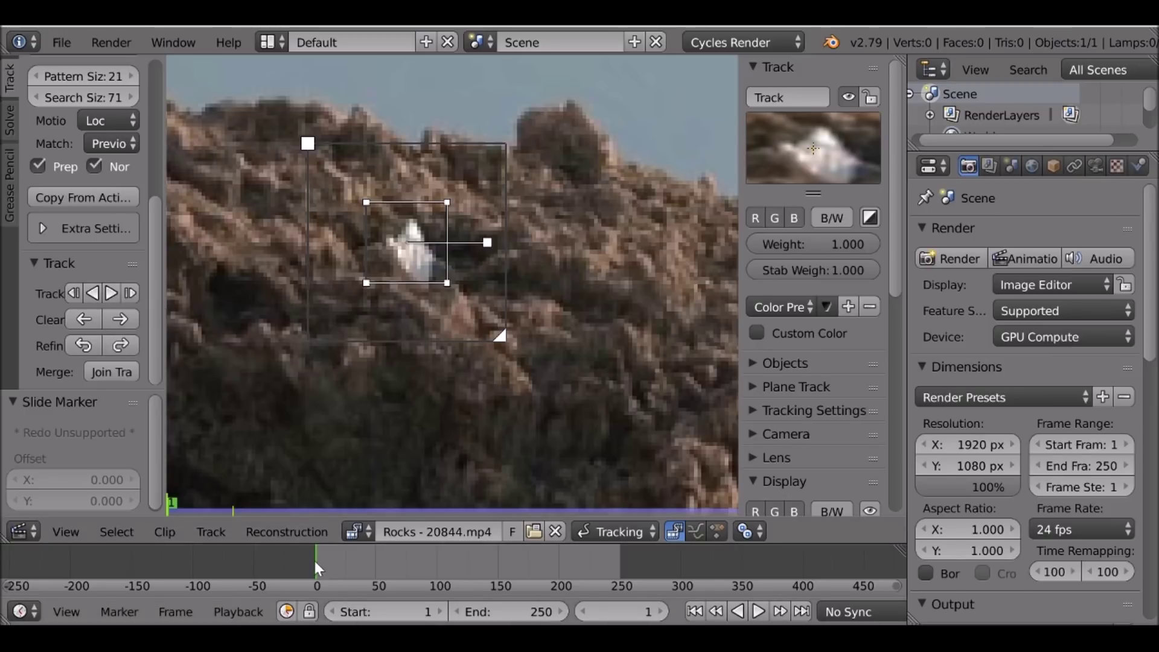
{"action": "left_click", "coordinate": [112, 293]}
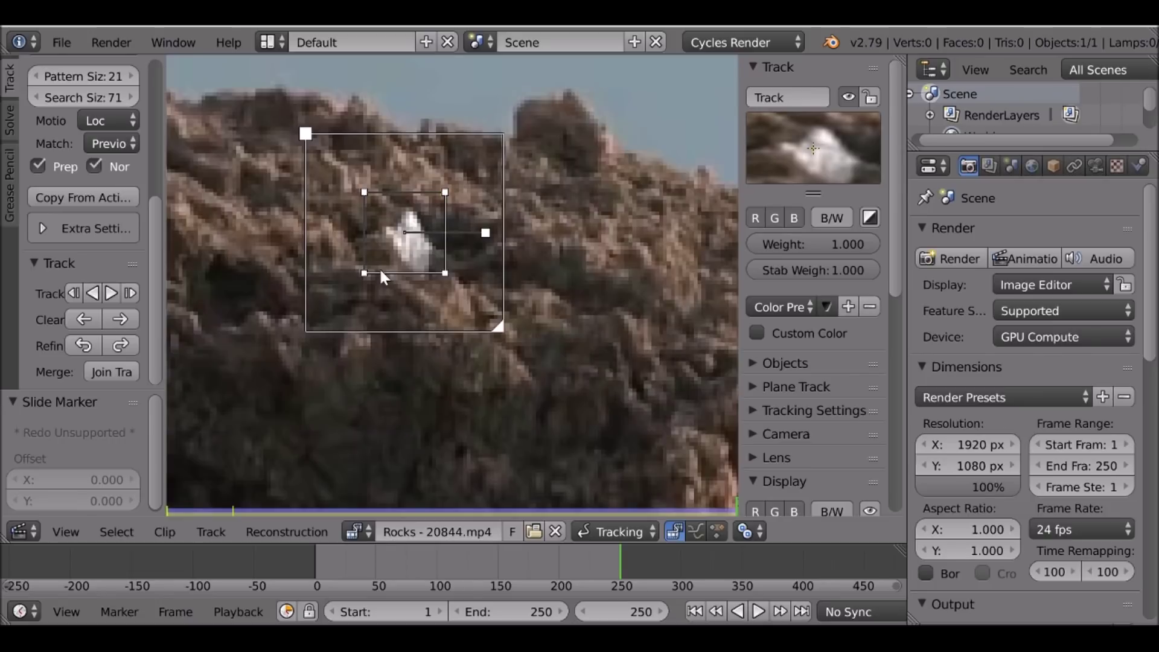
{"action": "left_click_drag", "start_coordinate": [621, 571], "coordinate": [636, 560]}
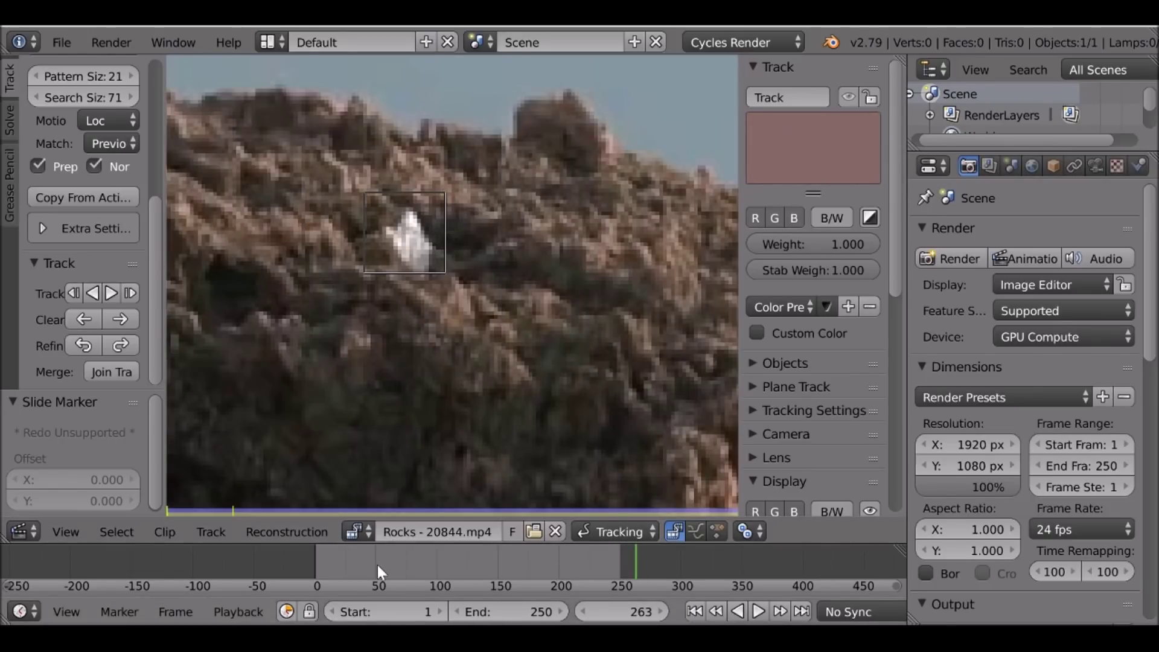
{"action": "left_click_drag", "start_coordinate": [397, 560], "coordinate": [403, 559]}
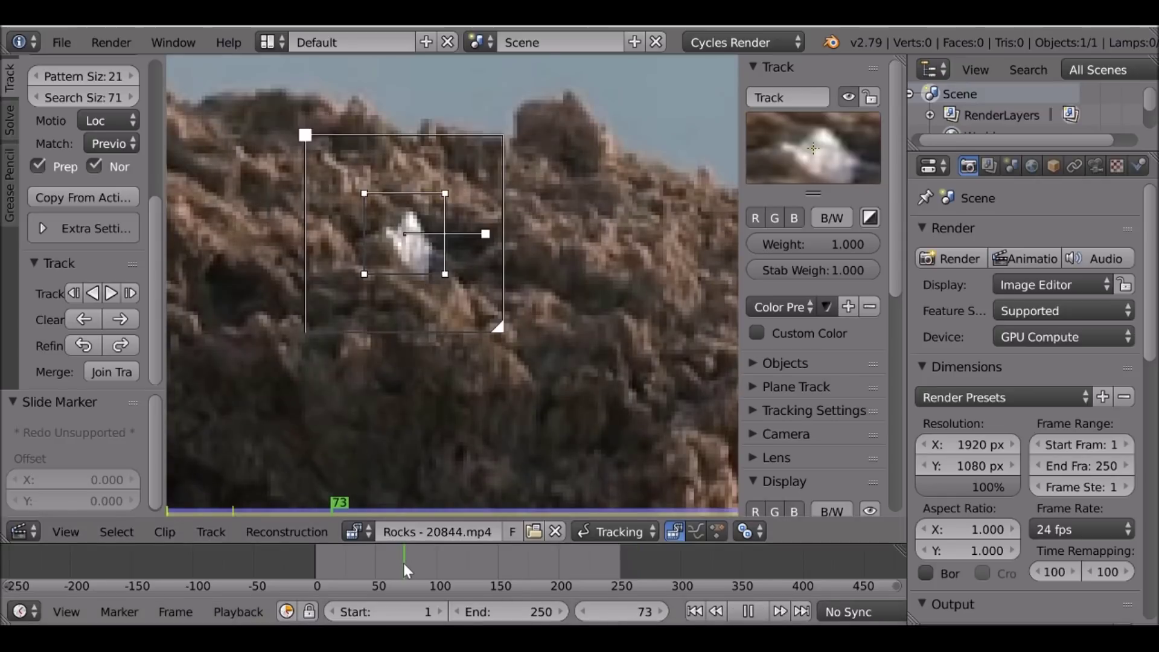
{"action": "left_click", "coordinate": [694, 611]}
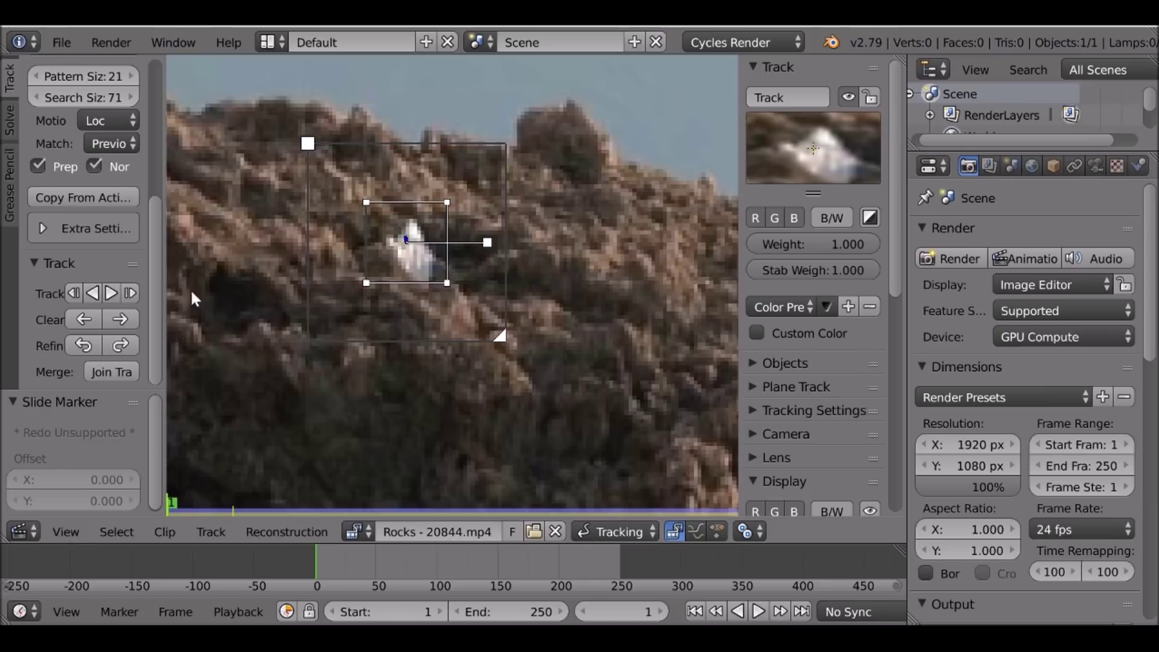
- Clear the marker's tracked path after frame 1, scrub the timeline to check, and return to frame 1
{"action": "left_click", "coordinate": [120, 320]}
{"action": "left_click_drag", "start_coordinate": [408, 559], "coordinate": [442, 564]}
{"action": "left_click", "coordinate": [695, 610]}
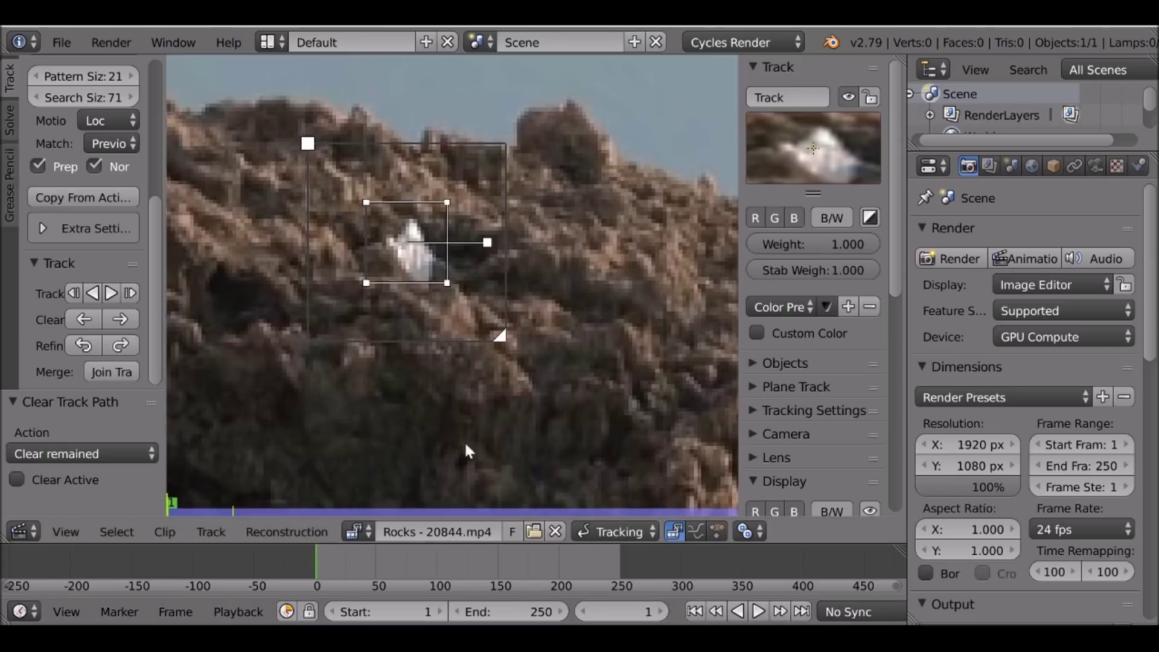
- Scale the marker up by about 1.17 and re-centre it on the white spot
{"action": "key", "text": "s"}
{"action": "left_click", "coordinate": [481, 291]}
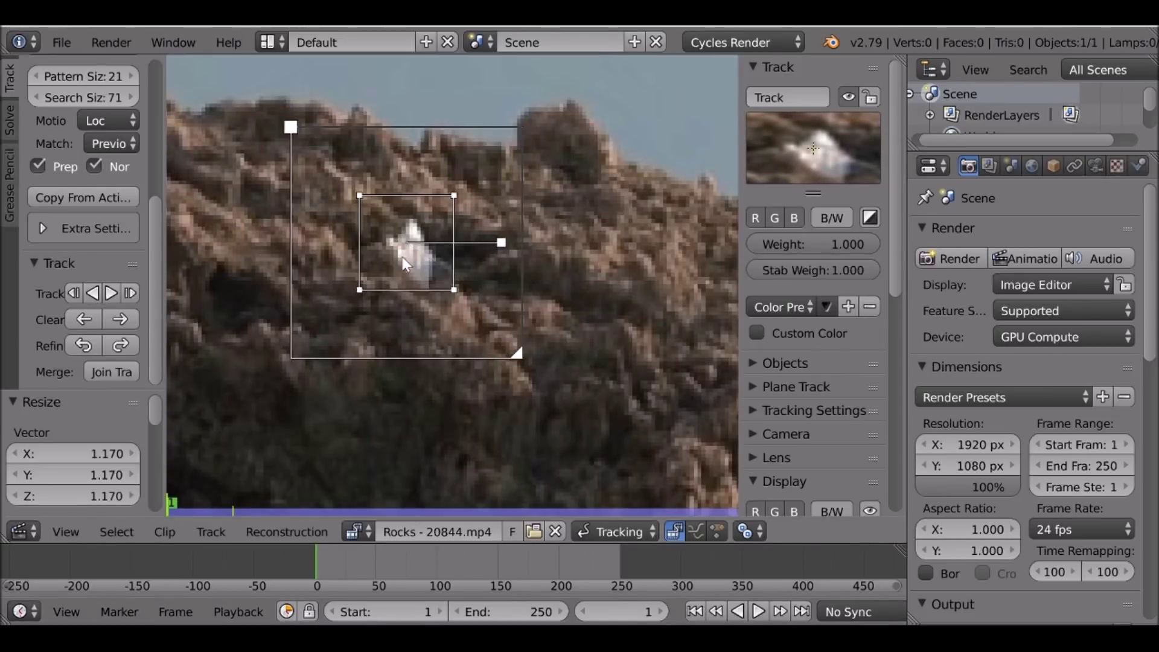
{"action": "key", "text": "g"}
{"action": "left_click", "coordinate": [411, 266]}
- Enlarge the marker's search area to about five times the pattern's width and track the marker forward to frame 250
{"action": "mouse_move", "coordinate": [518, 365]}
{"action": "left_mouse_down"}
{"action": "mouse_move", "coordinate": [539, 382]}
{"action": "mouse_move", "coordinate": [496, 333]}
{"action": "mouse_move", "coordinate": [643, 481]}
{"action": "left_mouse_up"}
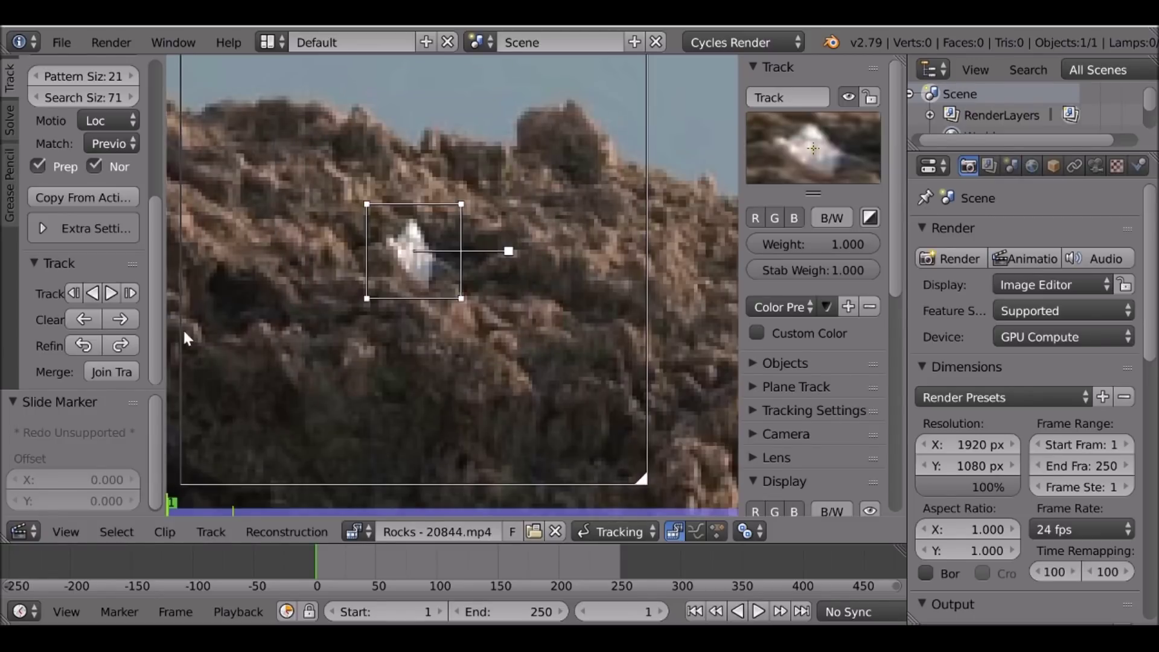
{"action": "left_click", "coordinate": [119, 291]}
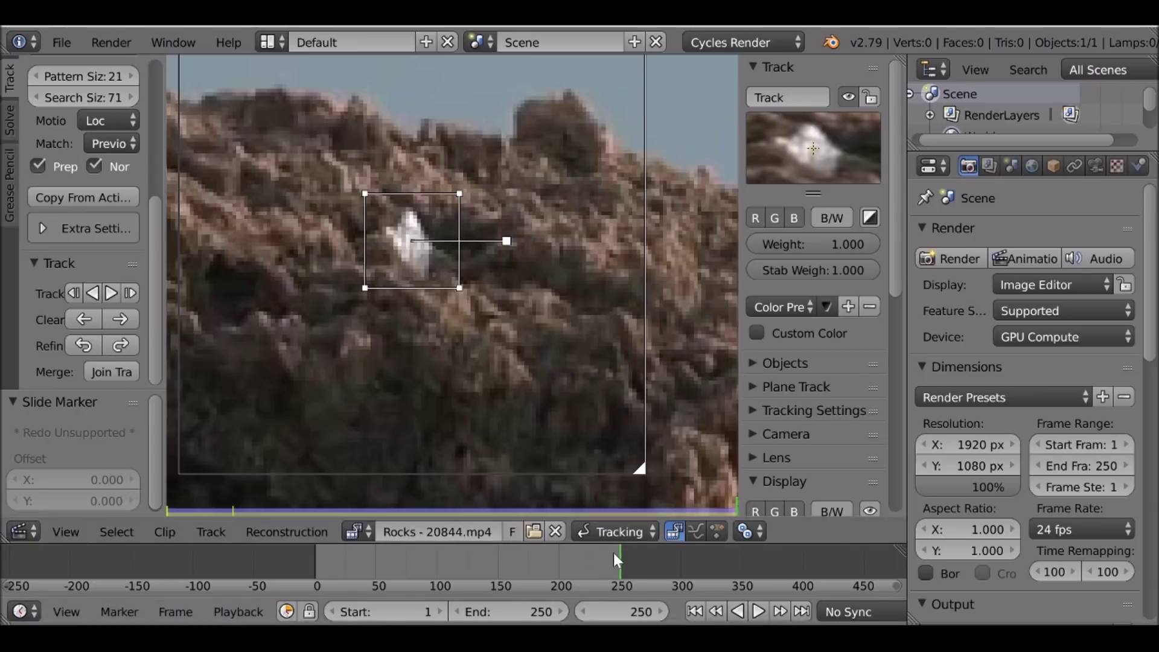
- Clear the track after frame 1 and re-track it to frame 250 with the search area shrunk to about twice the pattern's width
{"action": "left_click", "coordinate": [693, 611]}
{"action": "left_click", "coordinate": [121, 318]}
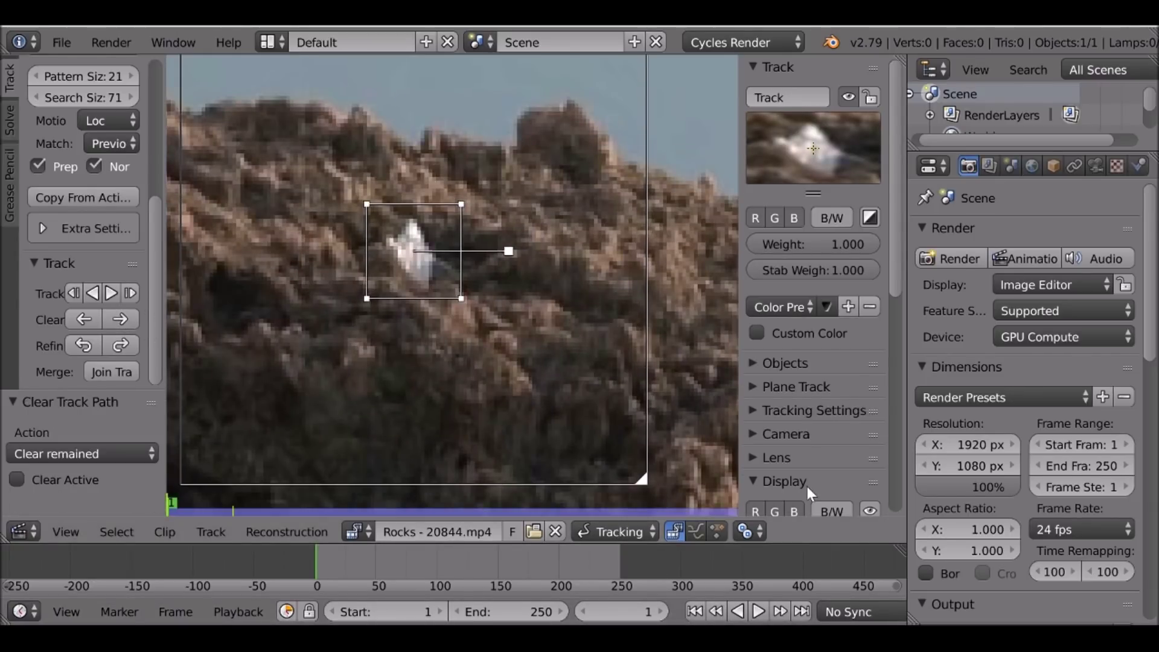
{"action": "left_click_drag", "start_coordinate": [641, 478], "coordinate": [499, 336]}
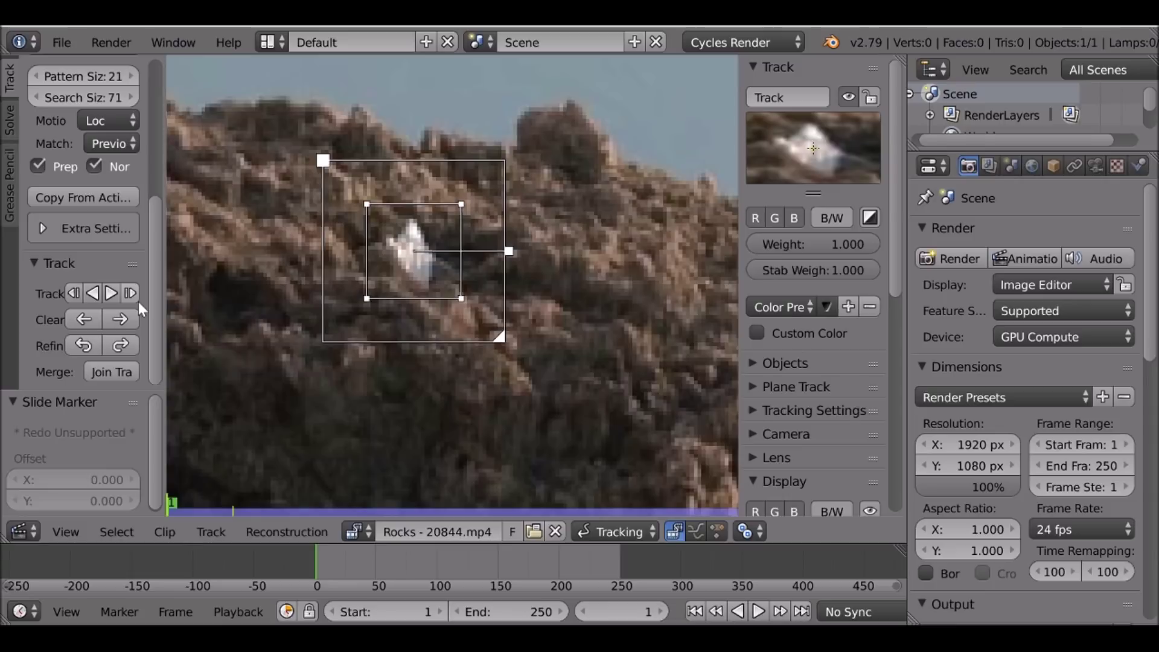
{"action": "left_click", "coordinate": [111, 293]}
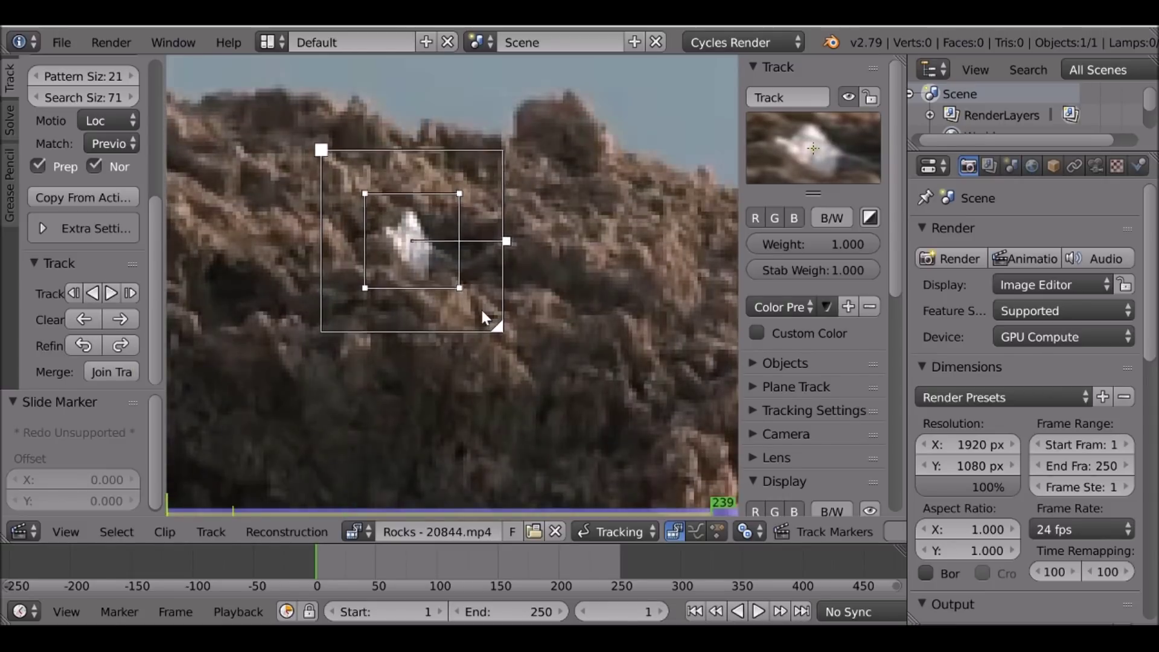
- Rename the near cliff's track as Island (Near)
{"action": "scroll", "coordinate": [475, 290], "scroll_direction": "down", "scroll_amount": 5}
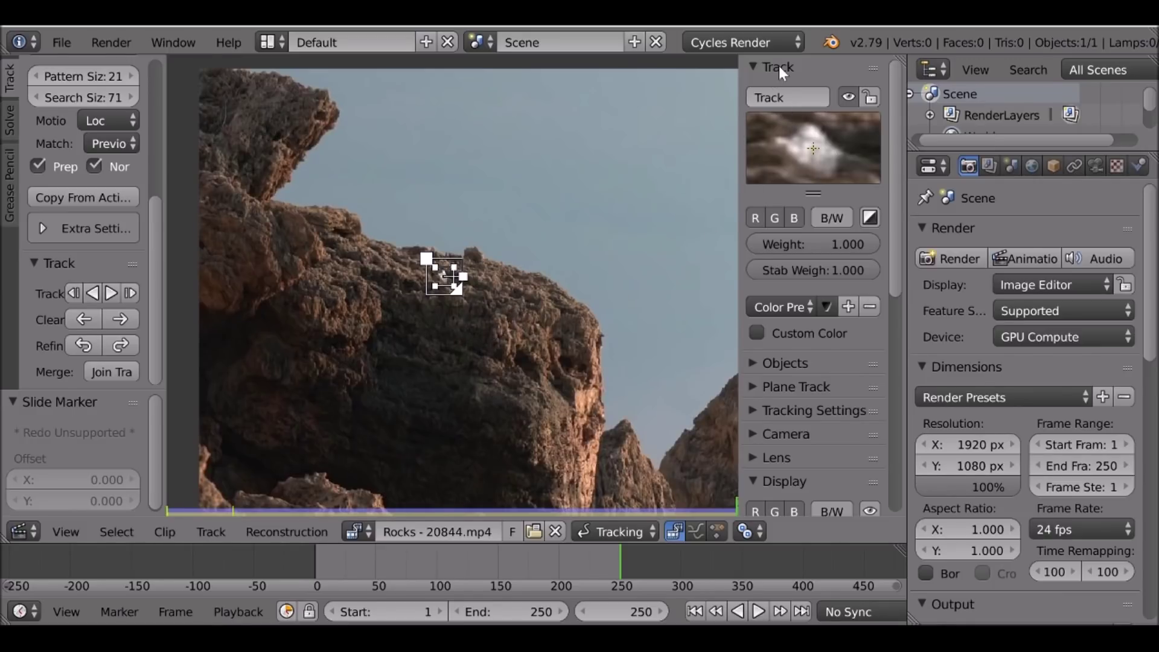
{"action": "left_click", "coordinate": [788, 96]}
{"action": "type", "text": "Island (Near)"}
{"action": "key", "text": "Return"}
- Place a second marker on the dark crevice of the distant island at frame 250 and track it backward
{"action": "scroll", "coordinate": [650, 241], "scroll_direction": "down", "scroll_amount": 3}
{"action": "middle_click_drag", "start_coordinate": [623, 257], "coordinate": [502, 218]}
{"action": "scroll", "coordinate": [574, 289], "scroll_direction": "up", "scroll_amount": 4}
{"action": "middle_click_drag", "start_coordinate": [607, 335], "coordinate": [492, 356]}
{"action": "scroll", "coordinate": [539, 400], "scroll_direction": "up", "scroll_amount": 1}
{"action": "middle_click_drag", "start_coordinate": [564, 425], "coordinate": [523, 284]}
{"action": "scroll", "coordinate": [523, 283], "scroll_direction": "up", "scroll_amount": 1}
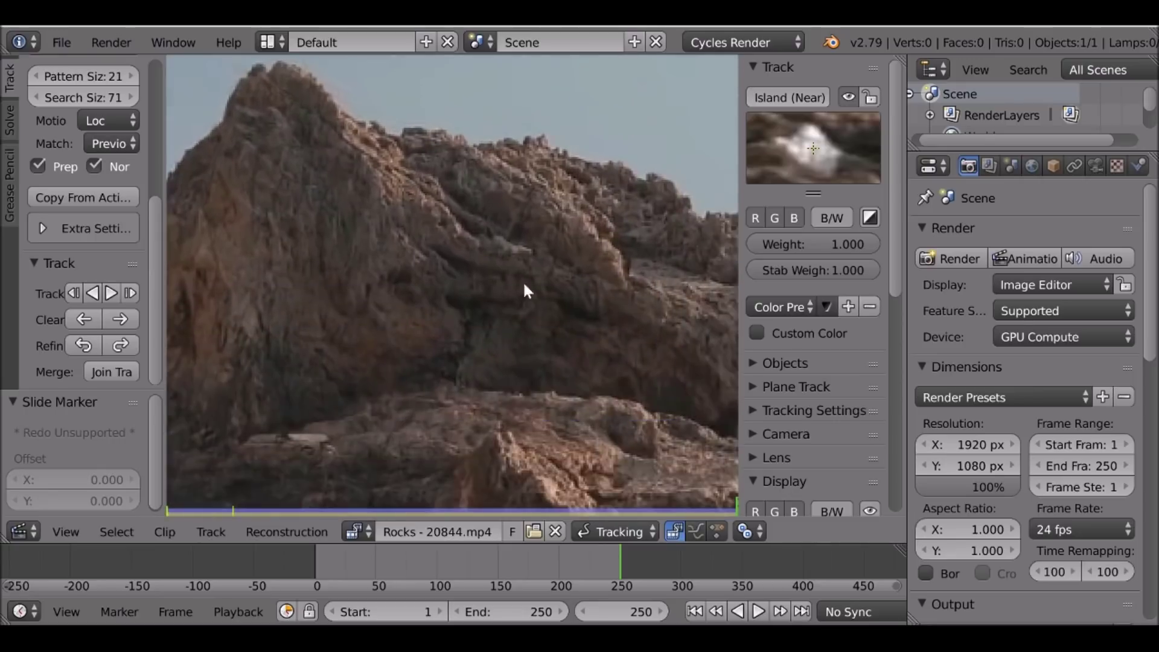
{"action": "scroll", "coordinate": [526, 275], "scroll_direction": "up", "scroll_amount": 1}
{"action": "scroll", "coordinate": [471, 284], "scroll_direction": "up", "scroll_amount": 2}
{"action": "left_click", "coordinate": [435, 254], "text": "ctrl"}
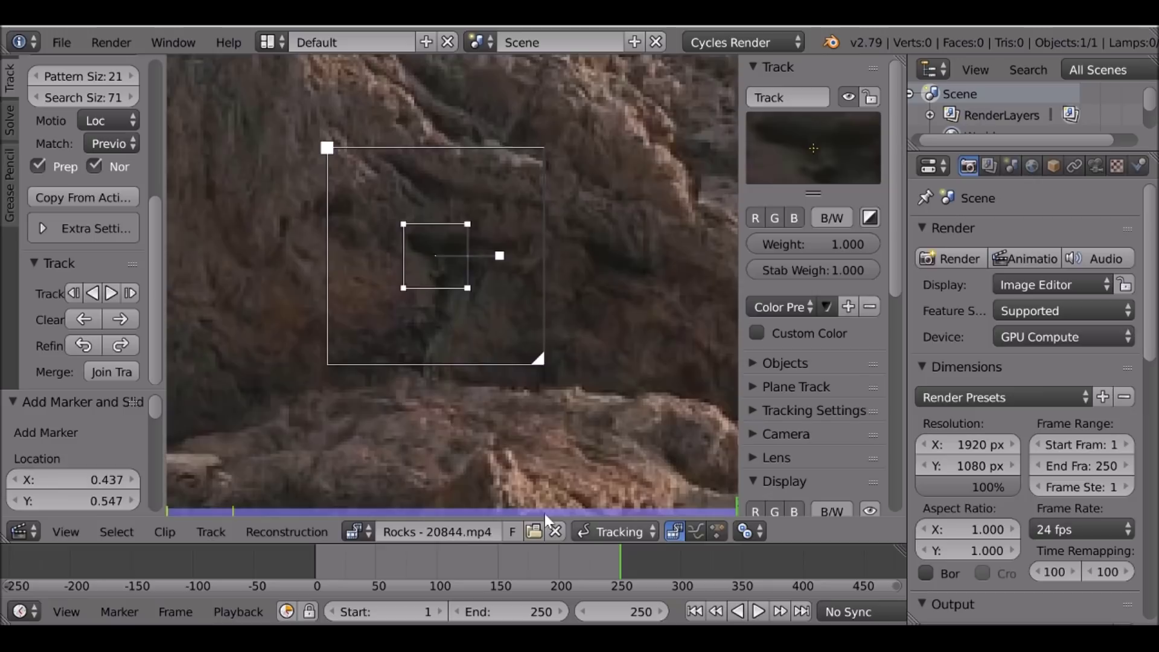
{"action": "left_click", "coordinate": [92, 293]}
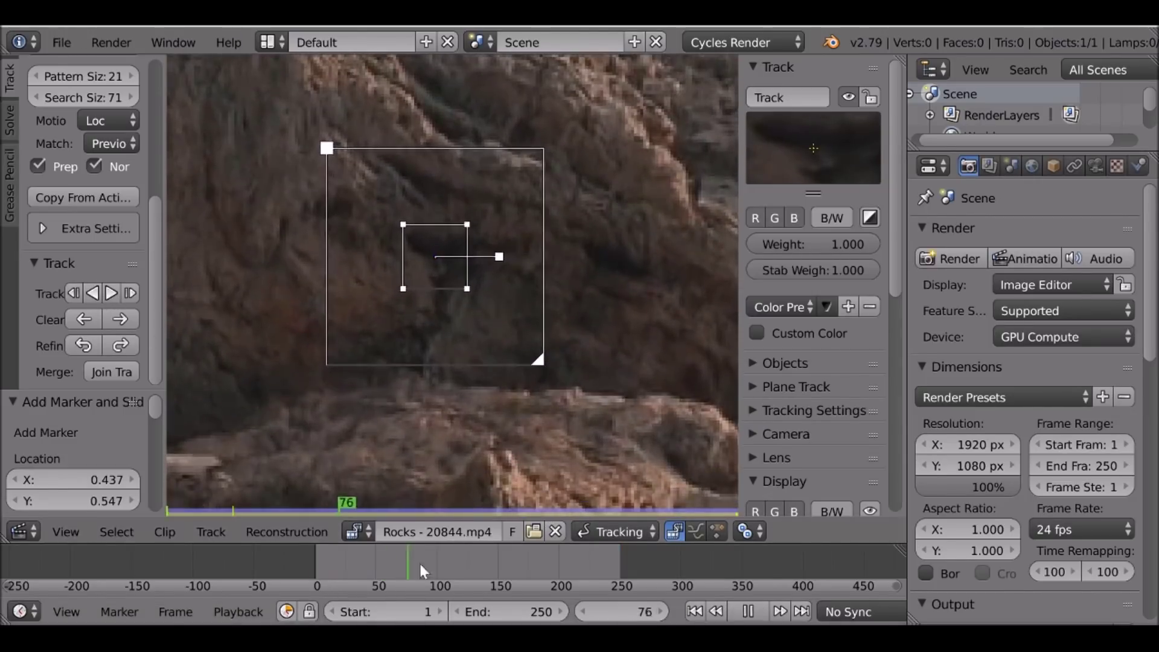
- Check the new marker's motion by playing and scrubbing the footage, and return to frame 1
{"action": "key", "text": "alt+a"}
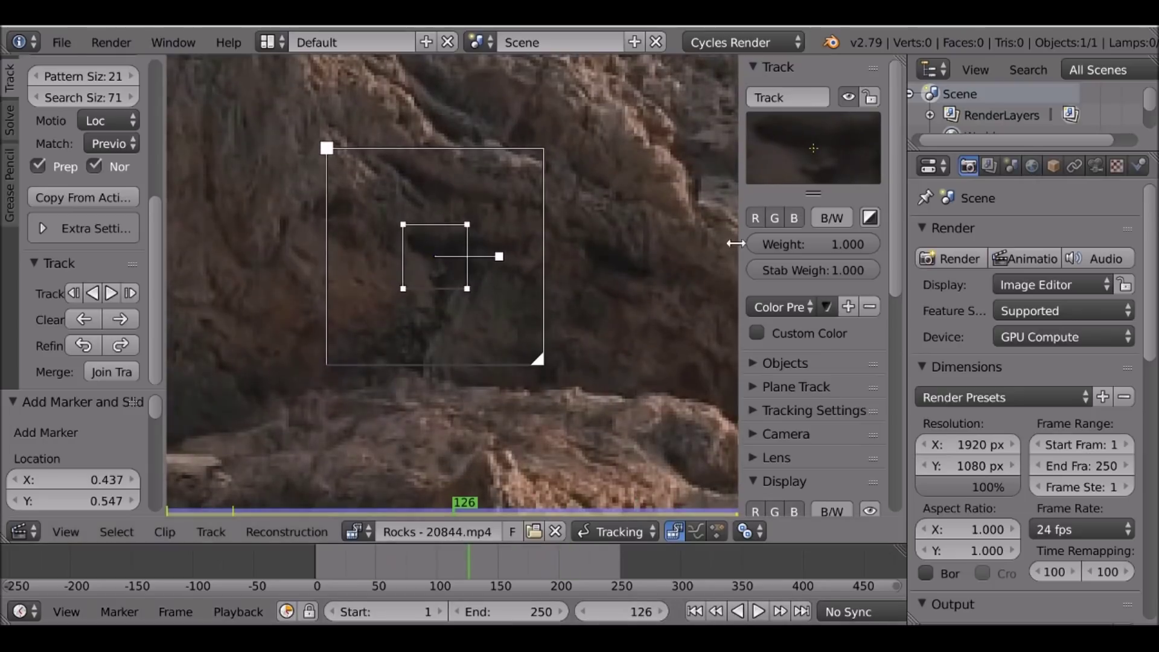
{"action": "mouse_move", "coordinate": [473, 556]}
{"action": "left_mouse_down"}
{"action": "mouse_move", "coordinate": [383, 569]}
{"action": "mouse_move", "coordinate": [589, 566]}
{"action": "left_mouse_up"}
{"action": "left_click", "coordinate": [695, 612]}
- Rename the distant island's track as Island (Far)
{"action": "left_click", "coordinate": [791, 97]}
{"action": "type", "text": "lIsland"}
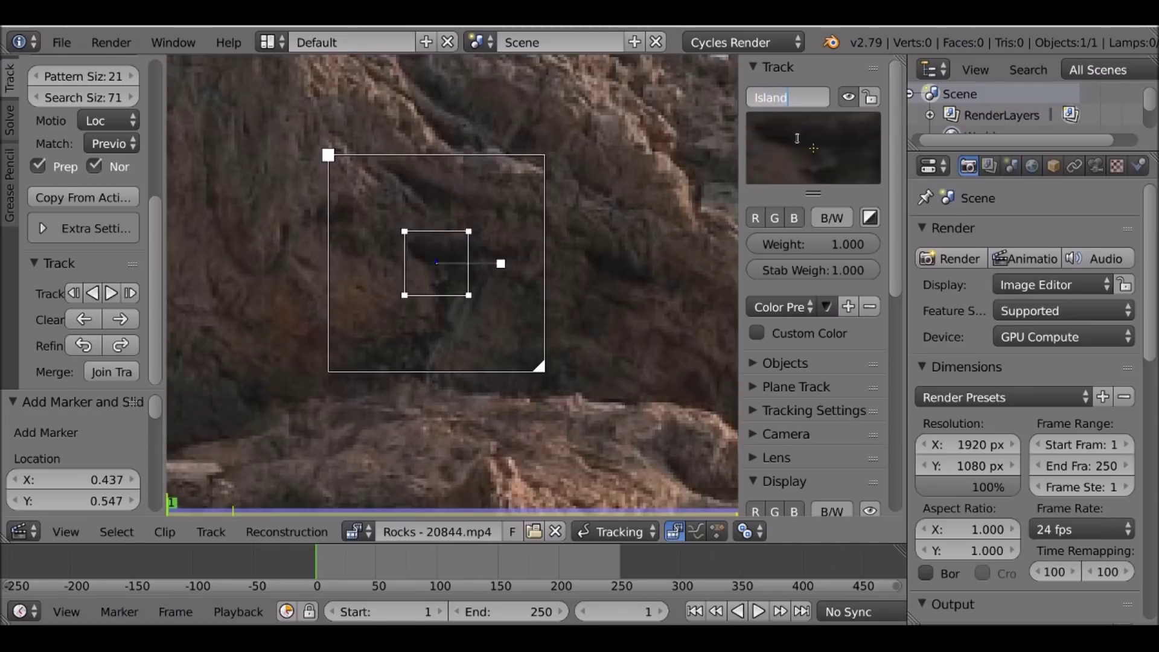
{"action": "type", "text": " (Far)"}
{"action": "key", "text": "Return"}
- Switch the clip editor from Tracking to Mask mode and create a new mask
{"action": "scroll", "coordinate": [641, 170], "scroll_direction": "down", "scroll_amount": 1}
{"action": "scroll", "coordinate": [397, 288], "scroll_direction": "down", "scroll_amount": 5}
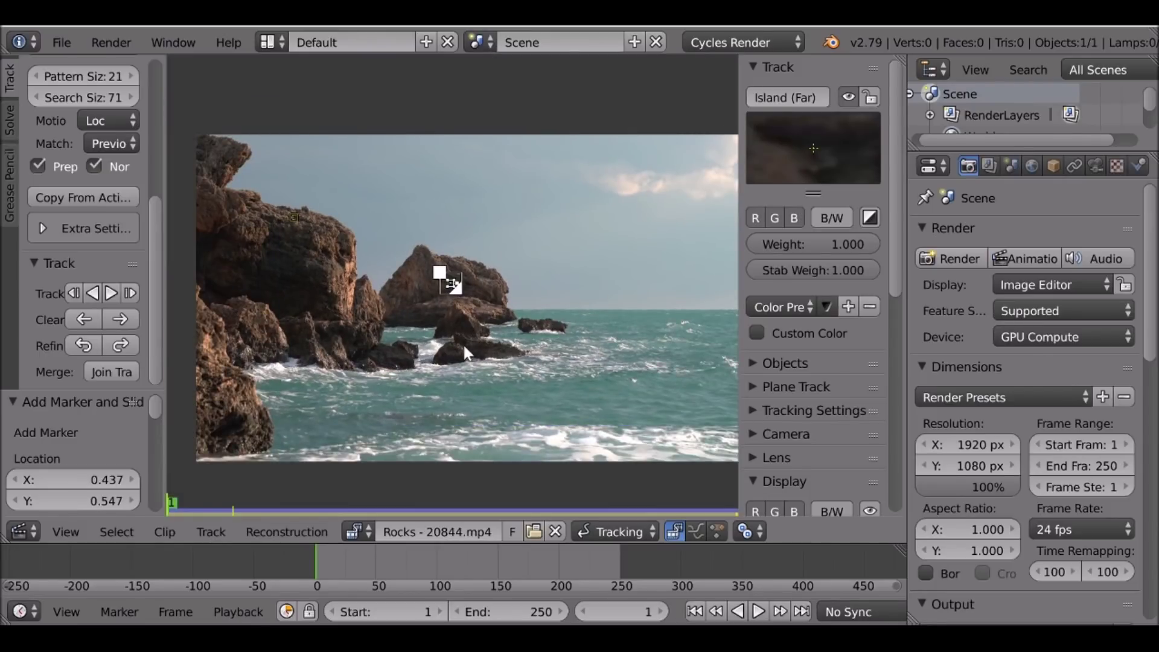
{"action": "scroll", "coordinate": [464, 344], "scroll_direction": "up", "scroll_amount": 5}
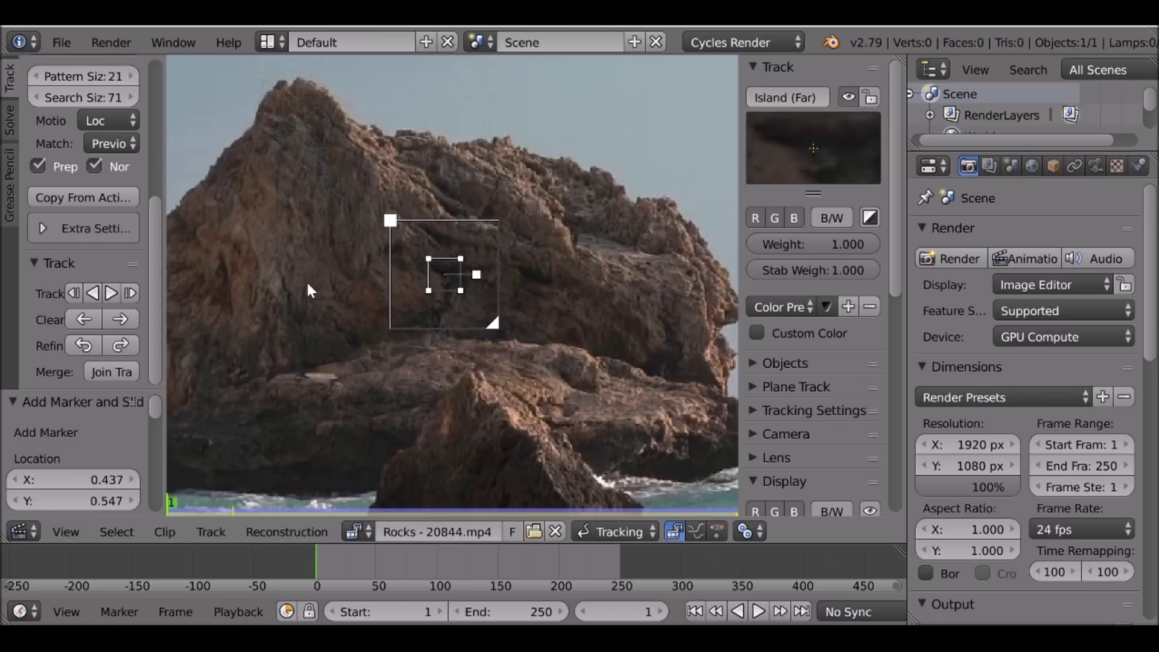
{"action": "scroll", "coordinate": [542, 333], "scroll_direction": "down", "scroll_amount": 1}
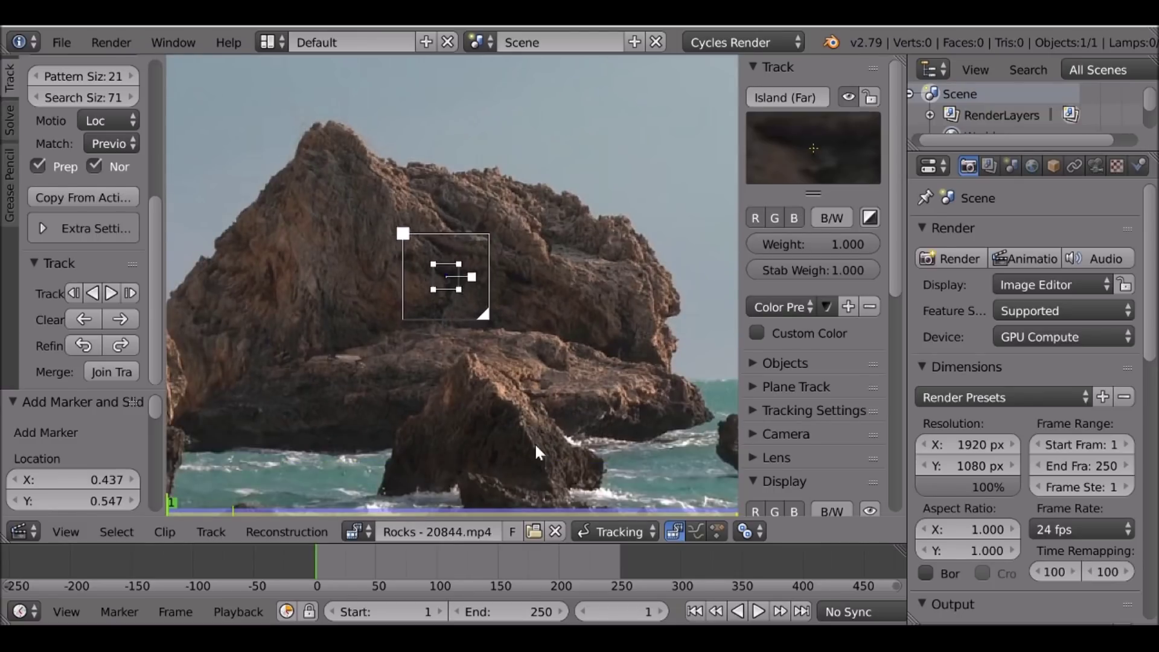
{"action": "left_click", "coordinate": [607, 524]}
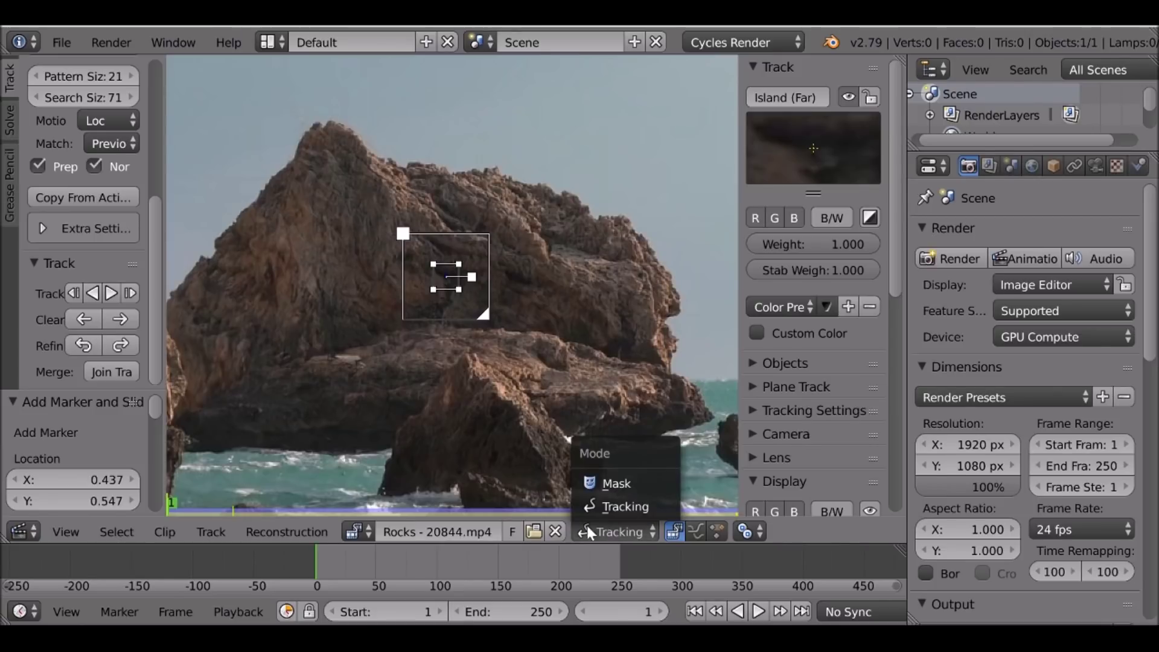
{"action": "left_click", "coordinate": [634, 490]}
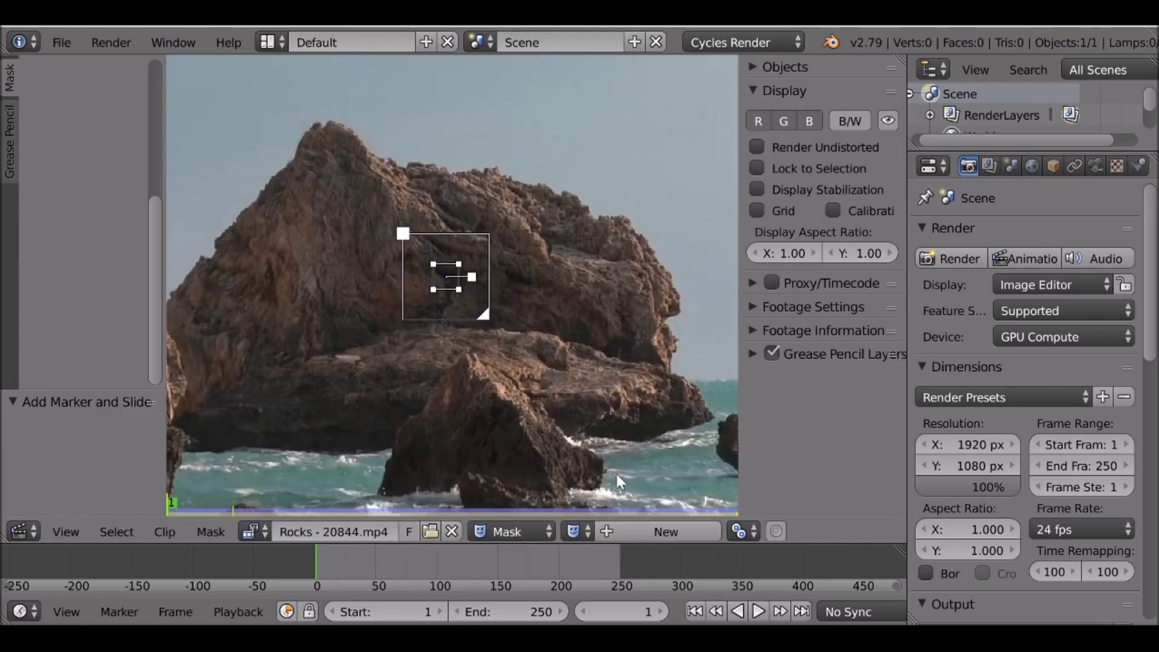
{"action": "key", "text": "Tab"}
{"action": "key", "text": "Tab"}
{"action": "left_click", "coordinate": [654, 529]}
- Name the new mask Island Building (Far)
{"action": "double_click", "coordinate": [650, 528]}
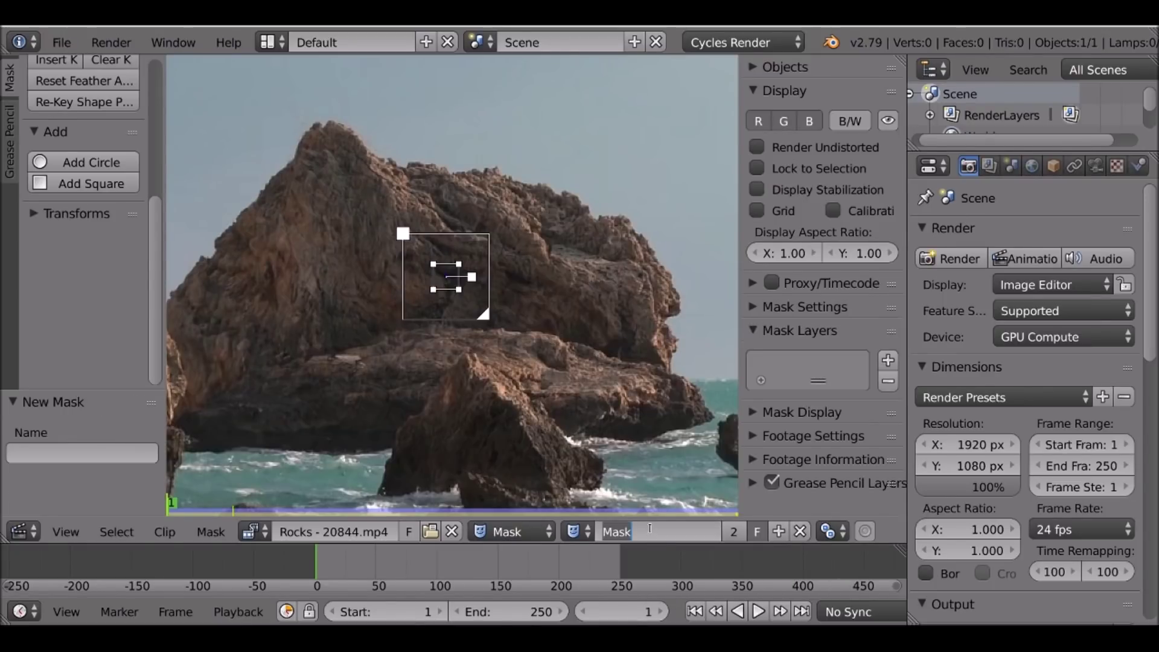
{"action": "type", "text": "Island Buildings"}
{"action": "key", "text": "BackSpace"}
{"action": "type", "text": "(Far)"}
{"action": "key", "text": "Return"}
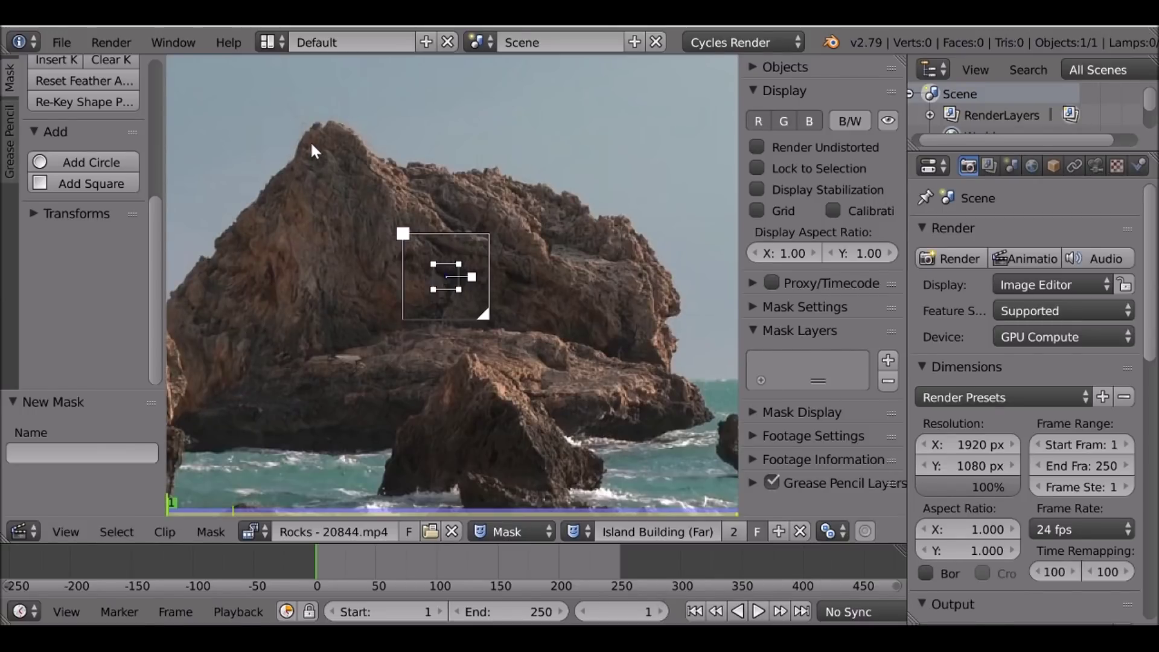
- Draw the mask outline from just above the distant island's peak down its rock face and along the lower ledge
{"action": "left_click", "coordinate": [325, 107], "text": "ctrl"}
{"action": "left_click", "coordinate": [345, 123], "text": "ctrl"}
{"action": "left_click", "coordinate": [367, 145], "text": "ctrl"}
{"action": "left_click", "coordinate": [367, 160], "text": "ctrl"}
{"action": "left_click", "coordinate": [366, 176], "text": "ctrl"}
{"action": "left_click", "coordinate": [378, 195], "text": "ctrl"}
{"action": "left_click", "coordinate": [357, 212], "text": "ctrl"}
{"action": "left_click", "coordinate": [354, 228], "text": "ctrl"}
{"action": "left_click", "coordinate": [366, 251], "text": "ctrl"}
{"action": "left_click", "coordinate": [362, 265], "text": "ctrl"}
{"action": "left_click", "coordinate": [355, 277], "text": "ctrl"}
{"action": "left_click", "coordinate": [345, 291], "text": "ctrl"}
{"action": "left_click", "coordinate": [338, 302], "text": "ctrl"}
{"action": "left_click", "coordinate": [348, 317], "text": "ctrl"}
{"action": "left_click", "coordinate": [349, 329], "text": "ctrl"}
{"action": "left_click", "coordinate": [340, 344], "text": "ctrl"}
{"action": "left_click", "coordinate": [329, 358], "text": "ctrl"}
{"action": "left_click", "coordinate": [335, 366], "text": "ctrl"}
{"action": "left_click", "coordinate": [343, 380], "text": "ctrl"}
{"action": "left_click", "coordinate": [350, 393], "text": "ctrl"}
{"action": "left_click", "coordinate": [380, 392], "text": "ctrl"}
{"action": "left_click", "coordinate": [400, 387], "text": "ctrl"}
{"action": "left_click", "coordinate": [427, 382], "text": "ctrl"}
- Continue the mask outline up and over the pointed foreground rock's tip and down its sunlit slope
{"action": "middle_click_drag", "start_coordinate": [446, 383], "coordinate": [459, 308]}
{"action": "scroll", "coordinate": [460, 302], "scroll_direction": "up", "scroll_amount": 3}
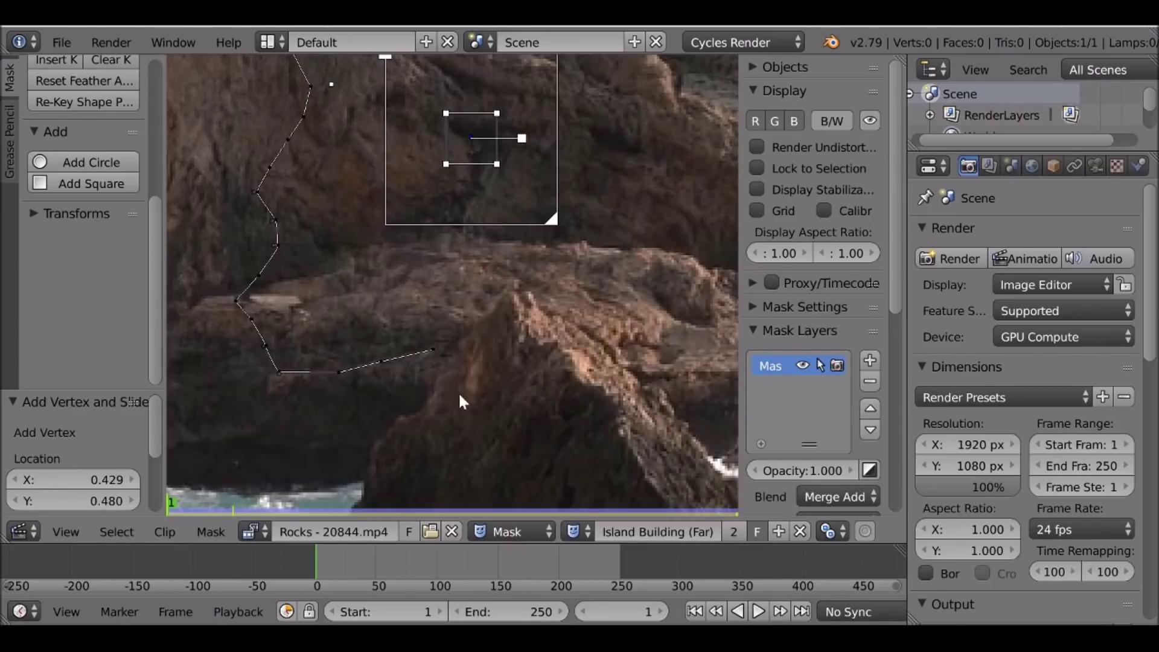
{"action": "scroll", "coordinate": [550, 369], "scroll_direction": "up", "scroll_amount": 3}
{"action": "left_click", "coordinate": [391, 322], "text": "ctrl"}
{"action": "left_click", "coordinate": [413, 292], "text": "ctrl"}
{"action": "left_click", "coordinate": [427, 277], "text": "ctrl"}
{"action": "left_click", "coordinate": [452, 261], "text": "ctrl"}
{"action": "left_click", "coordinate": [476, 232], "text": "ctrl"}
{"action": "left_click", "coordinate": [493, 205], "text": "ctrl"}
{"action": "left_click", "coordinate": [502, 190], "text": "ctrl"}
{"action": "left_click", "coordinate": [529, 198], "text": "ctrl"}
{"action": "left_click", "coordinate": [539, 187], "text": "ctrl"}
{"action": "left_click", "coordinate": [551, 187], "text": "ctrl"}
{"action": "left_click", "coordinate": [558, 195], "text": "ctrl"}
{"action": "left_click", "coordinate": [561, 214], "text": "ctrl"}
{"action": "left_click", "coordinate": [603, 237], "text": "ctrl"}
{"action": "left_click", "coordinate": [615, 237], "text": "ctrl"}
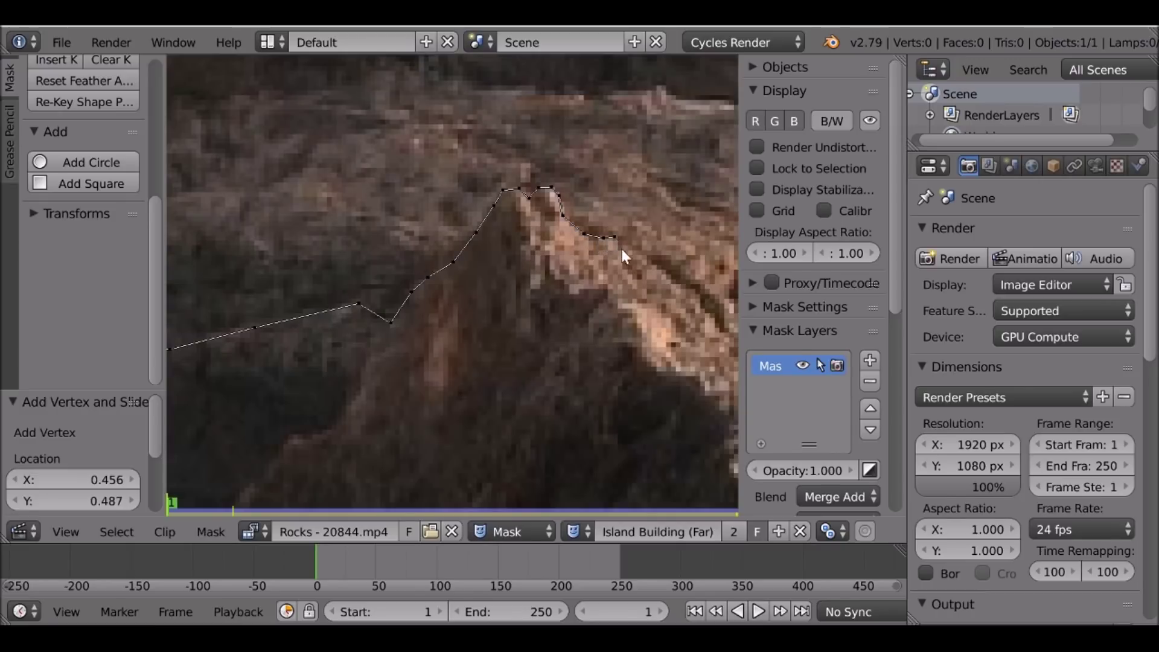
{"action": "middle_click_drag", "start_coordinate": [611, 262], "coordinate": [460, 211]}
{"action": "left_click", "coordinate": [526, 231], "text": "ctrl"}
{"action": "left_click", "coordinate": [541, 248], "text": "ctrl"}
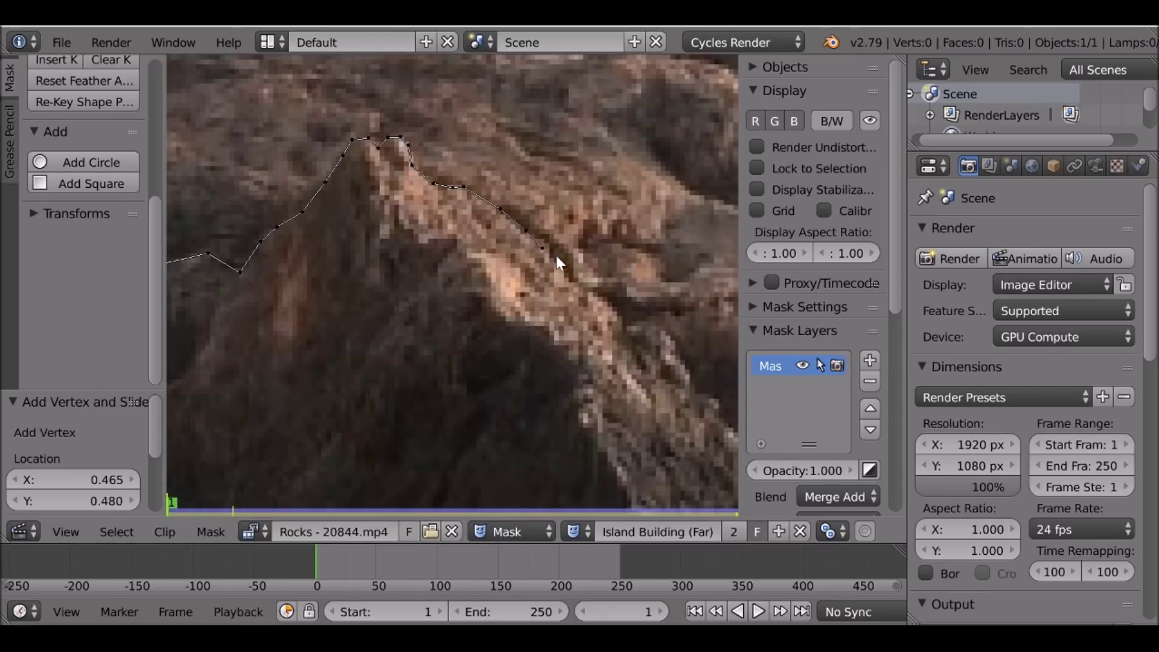
{"action": "left_click", "coordinate": [586, 285], "text": "ctrl"}
{"action": "left_click", "coordinate": [599, 294], "text": "ctrl"}
- Trace the mask outline along the bottom edge of the island's lit ledge to its seaward end below the cliff edge
{"action": "left_click", "coordinate": [606, 199], "text": "ctrl"}
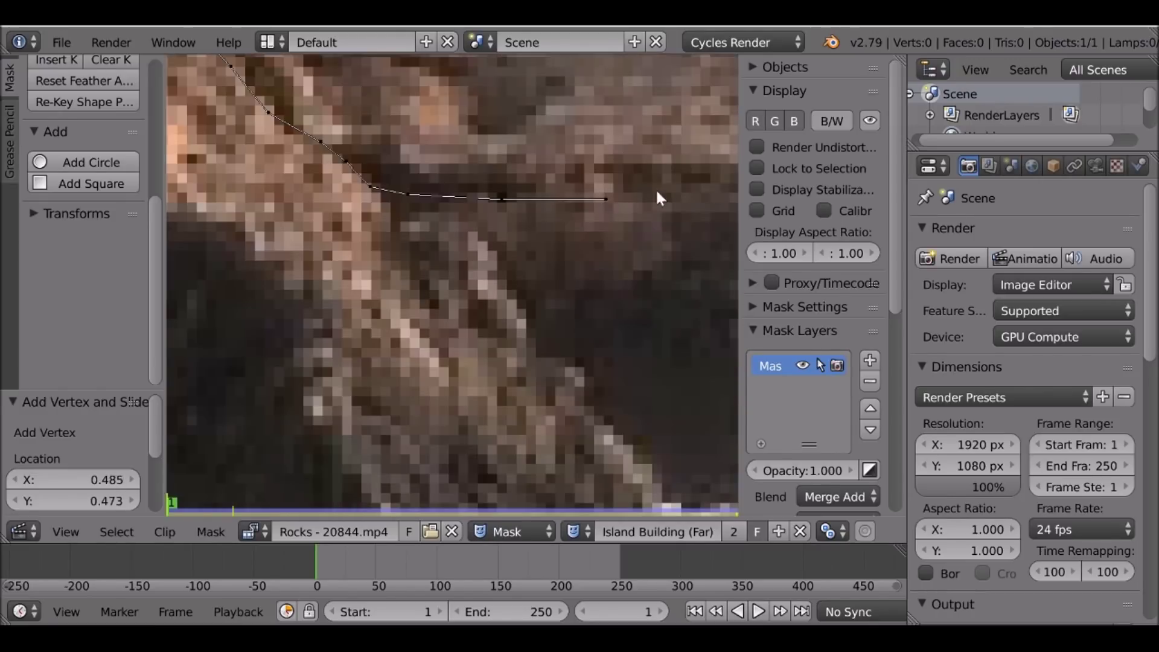
{"action": "left_click", "coordinate": [666, 189], "text": "ctrl"}
{"action": "middle_click_drag", "start_coordinate": [632, 202], "coordinate": [229, 264]}
{"action": "left_click", "coordinate": [347, 237], "text": "ctrl"}
{"action": "left_click", "coordinate": [417, 252], "text": "ctrl"}
{"action": "left_click", "coordinate": [515, 238], "text": "ctrl"}
{"action": "left_click", "coordinate": [550, 227], "text": "ctrl"}
{"action": "left_click", "coordinate": [581, 235], "text": "ctrl"}
{"action": "left_click", "coordinate": [652, 230], "text": "ctrl"}
{"action": "left_click", "coordinate": [676, 196], "text": "ctrl"}
{"action": "middle_click_drag", "start_coordinate": [676, 196], "coordinate": [563, 260]}
{"action": "scroll", "coordinate": [563, 263], "scroll_direction": "down", "scroll_amount": 4}
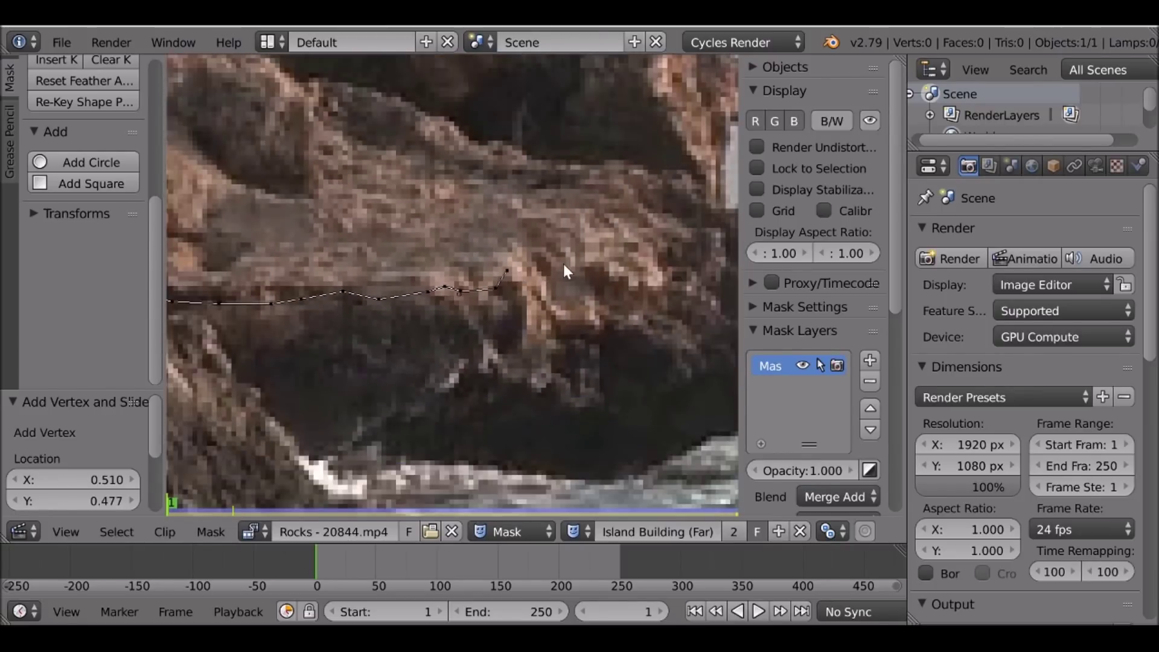
{"action": "left_click", "coordinate": [519, 273], "text": "ctrl"}
{"action": "left_click", "coordinate": [533, 286], "text": "ctrl"}
{"action": "left_click", "coordinate": [541, 294], "text": "ctrl"}
{"action": "left_click", "coordinate": [569, 278], "text": "ctrl"}
{"action": "left_click", "coordinate": [581, 270], "text": "ctrl"}
{"action": "left_click", "coordinate": [608, 272], "text": "ctrl"}
{"action": "left_click", "coordinate": [628, 273], "text": "ctrl"}
{"action": "left_click", "coordinate": [642, 266], "text": "ctrl"}
{"action": "left_click", "coordinate": [647, 252], "text": "ctrl"}
{"action": "left_click", "coordinate": [665, 243], "text": "ctrl"}
{"action": "left_click", "coordinate": [669, 227], "text": "ctrl"}
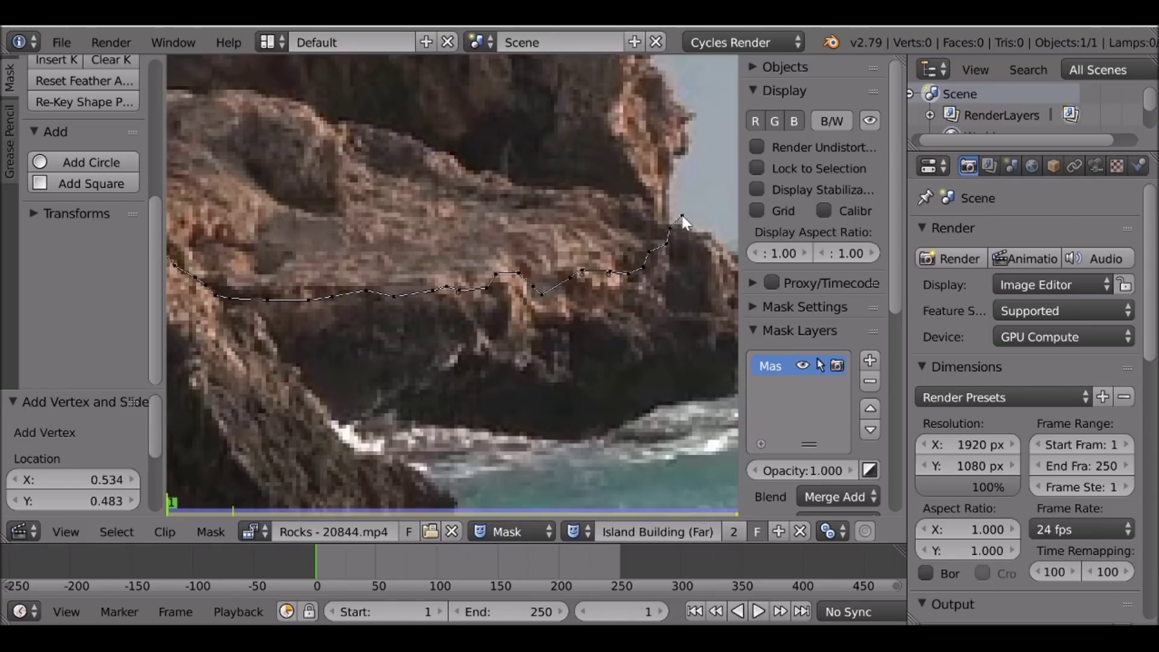
{"action": "left_click", "coordinate": [680, 215], "text": "ctrl"}
- Extend the mask outline out over the small islet, down into the sea, and back across the foreground rocks
{"action": "scroll", "coordinate": [674, 219], "scroll_direction": "down", "scroll_amount": 1}
{"action": "scroll", "coordinate": [468, 302], "scroll_direction": "down", "scroll_amount": 7}
{"action": "middle_click_drag", "start_coordinate": [436, 303], "coordinate": [454, 305]}
{"action": "scroll", "coordinate": [449, 306], "scroll_direction": "down", "scroll_amount": 2}
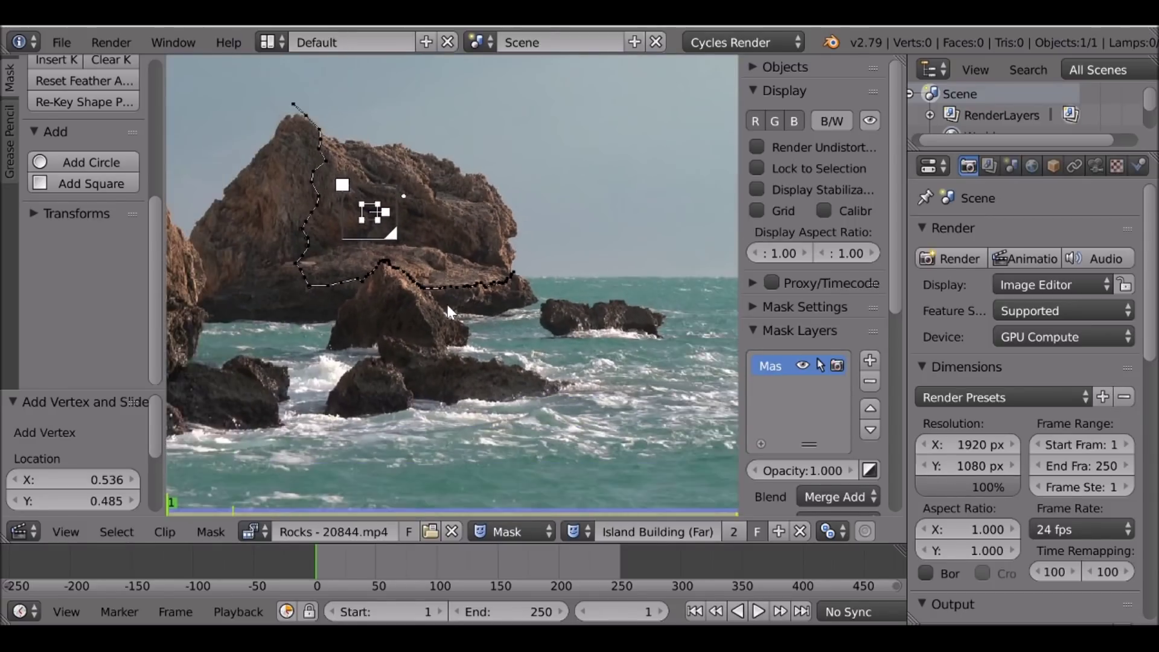
{"action": "middle_click_drag", "start_coordinate": [427, 264], "coordinate": [448, 184]}
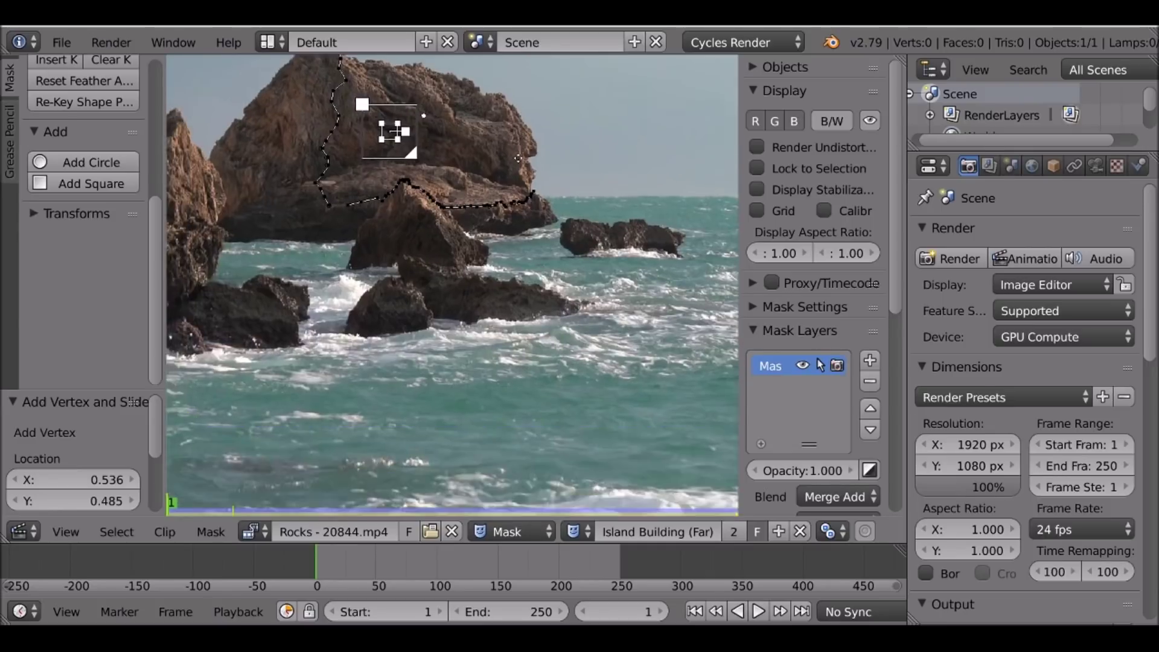
{"action": "scroll", "coordinate": [513, 133], "scroll_direction": "down", "scroll_amount": 2}
{"action": "middle_click_drag", "start_coordinate": [514, 133], "coordinate": [485, 265]}
{"action": "scroll", "coordinate": [485, 265], "scroll_direction": "up", "scroll_amount": 2}
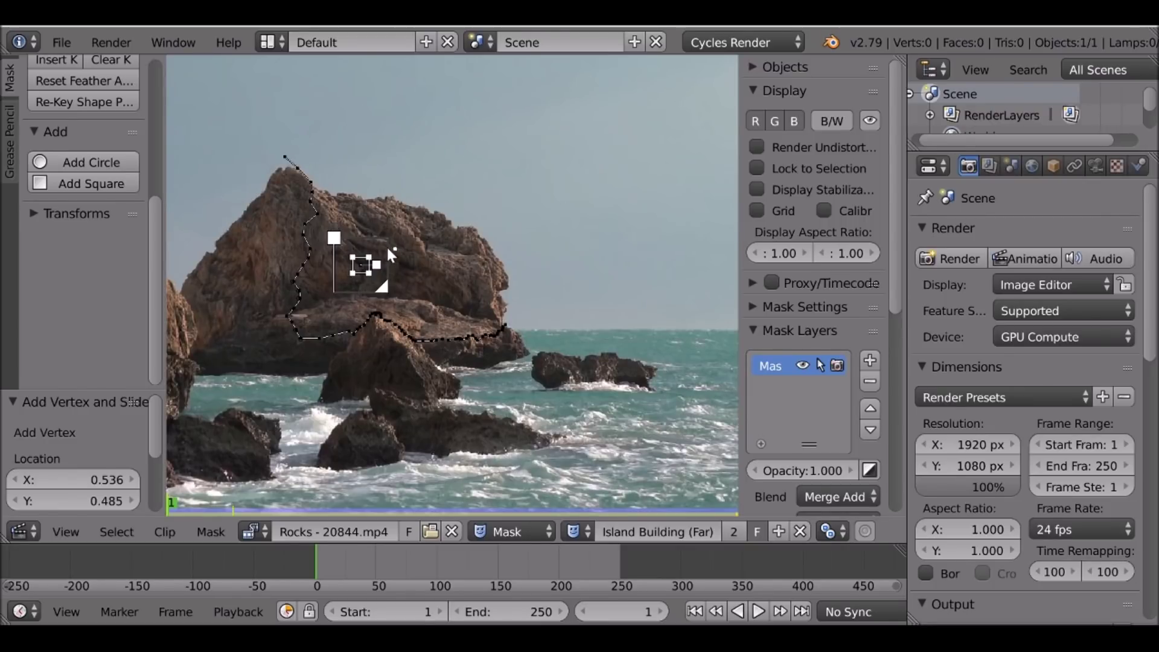
{"action": "left_click", "coordinate": [562, 338], "text": "ctrl"}
{"action": "left_click", "coordinate": [563, 370], "text": "ctrl"}
{"action": "left_click", "coordinate": [557, 409], "text": "ctrl"}
{"action": "left_click", "coordinate": [505, 448], "text": "ctrl"}
{"action": "left_click", "coordinate": [425, 442], "text": "ctrl"}
{"action": "left_click", "coordinate": [275, 438], "text": "ctrl"}
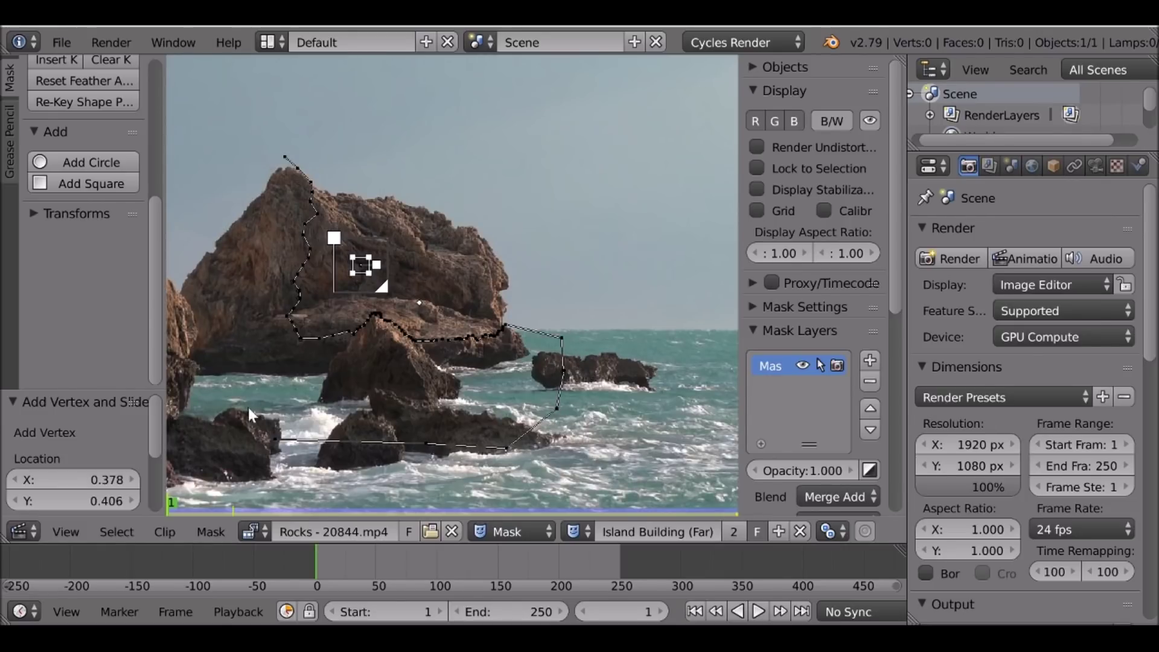
- Carry the mask outline up over the near cliff and through the sky toward the island's peak
{"action": "middle_click_drag", "start_coordinate": [340, 396], "coordinate": [453, 391]}
{"action": "left_click", "coordinate": [248, 427], "text": "ctrl"}
{"action": "left_click", "coordinate": [205, 333], "text": "ctrl"}
{"action": "left_click", "coordinate": [205, 257], "text": "ctrl"}
{"action": "left_click", "coordinate": [213, 211], "text": "ctrl"}
{"action": "left_click", "coordinate": [255, 175], "text": "ctrl"}
{"action": "left_click", "coordinate": [318, 145], "text": "ctrl"}
{"action": "left_click", "coordinate": [352, 125], "text": "ctrl"}
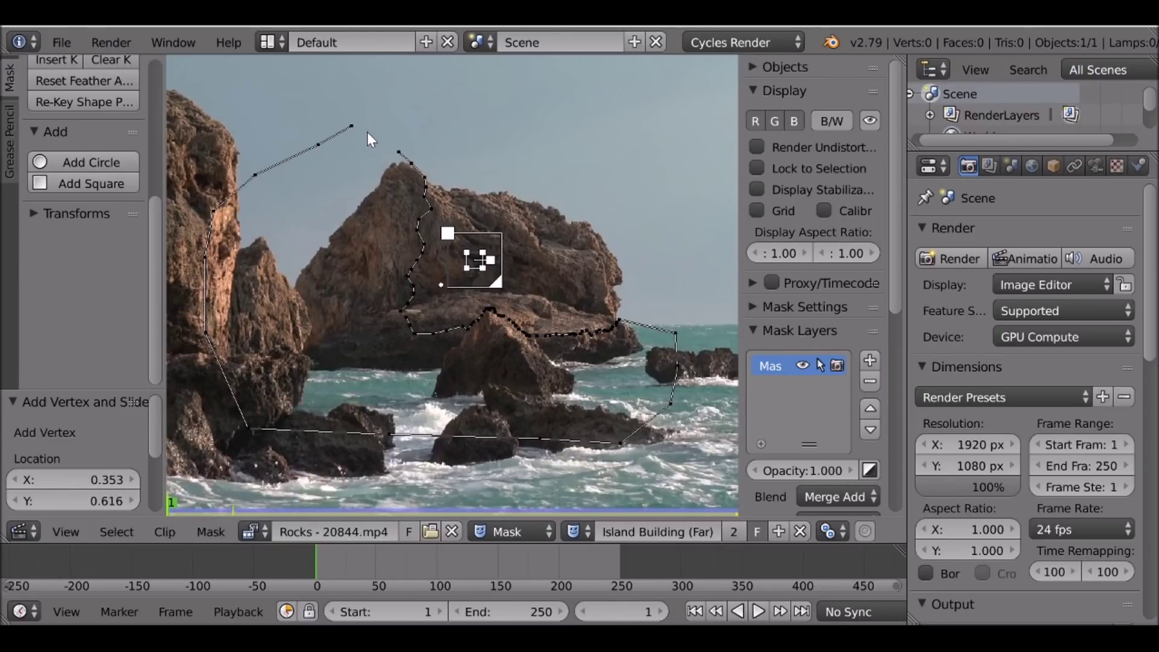
- Move the mask's last point closer to its starting point, close the outline into a loop, and deselect its points
{"action": "left_click_drag", "start_coordinate": [367, 132], "coordinate": [377, 140]}
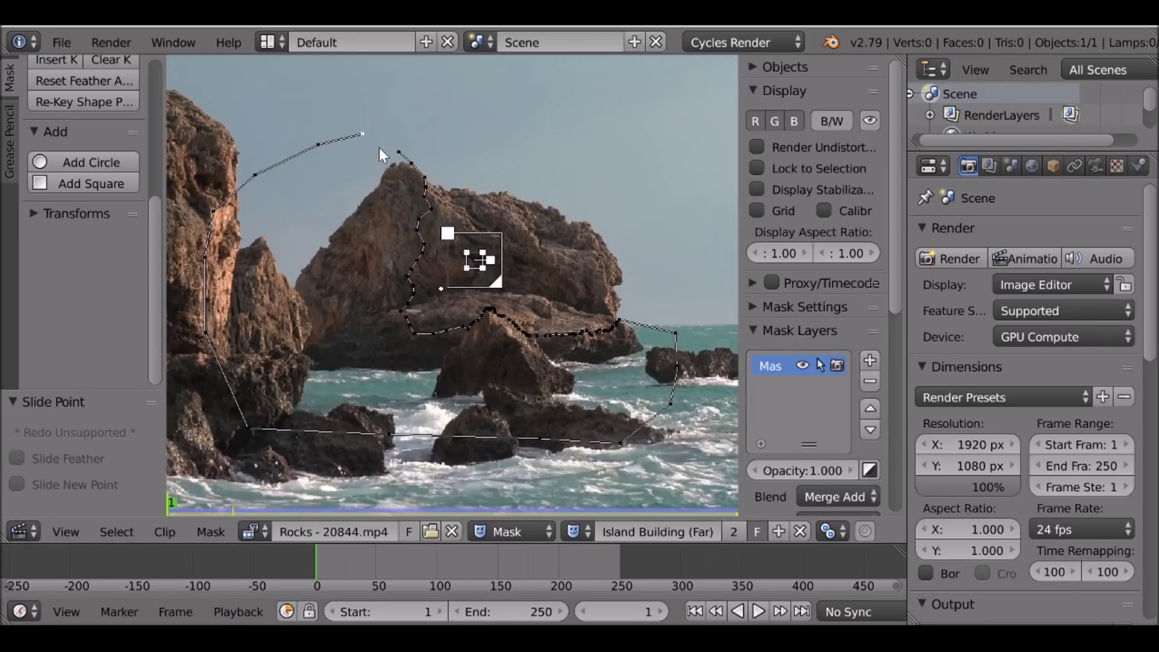
{"action": "key", "text": "alt+c"}
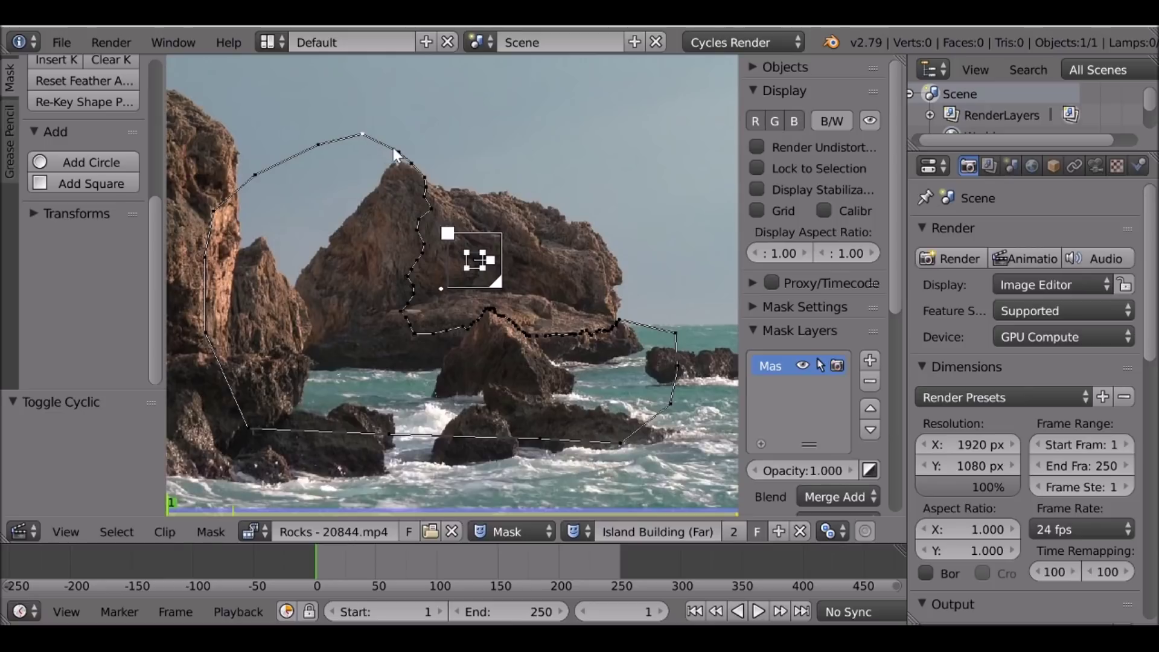
{"action": "key", "text": "a"}
{"action": "key", "text": "a"}
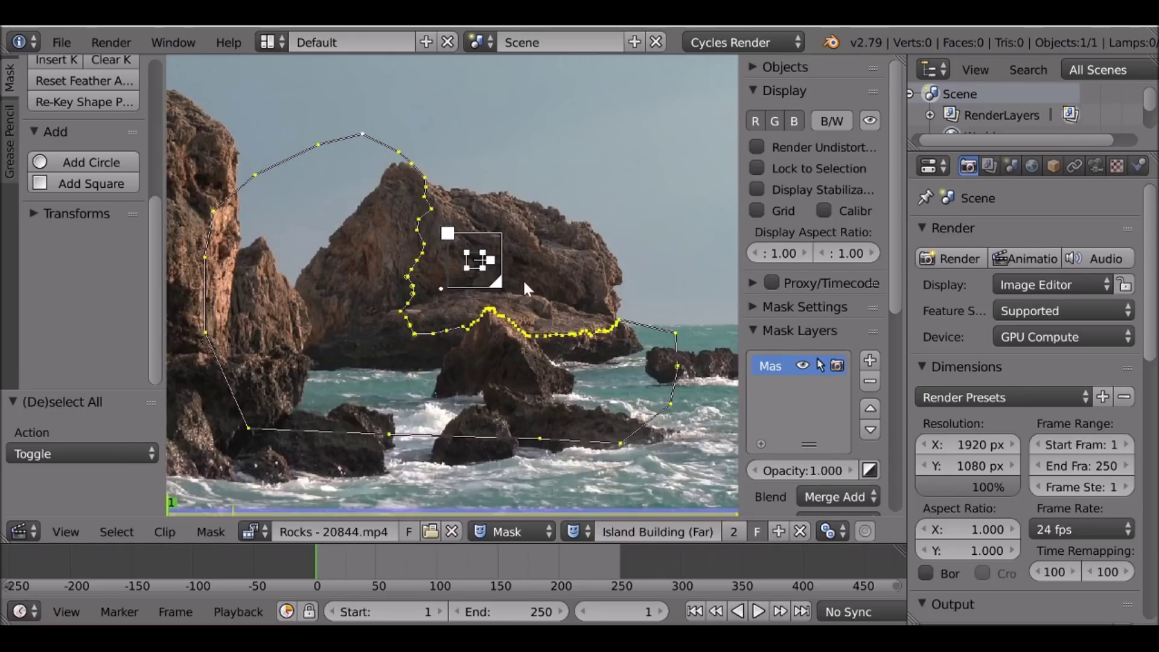
{"action": "key", "text": "a"}
{"action": "scroll", "coordinate": [471, 265], "scroll_direction": "up", "scroll_amount": 1}
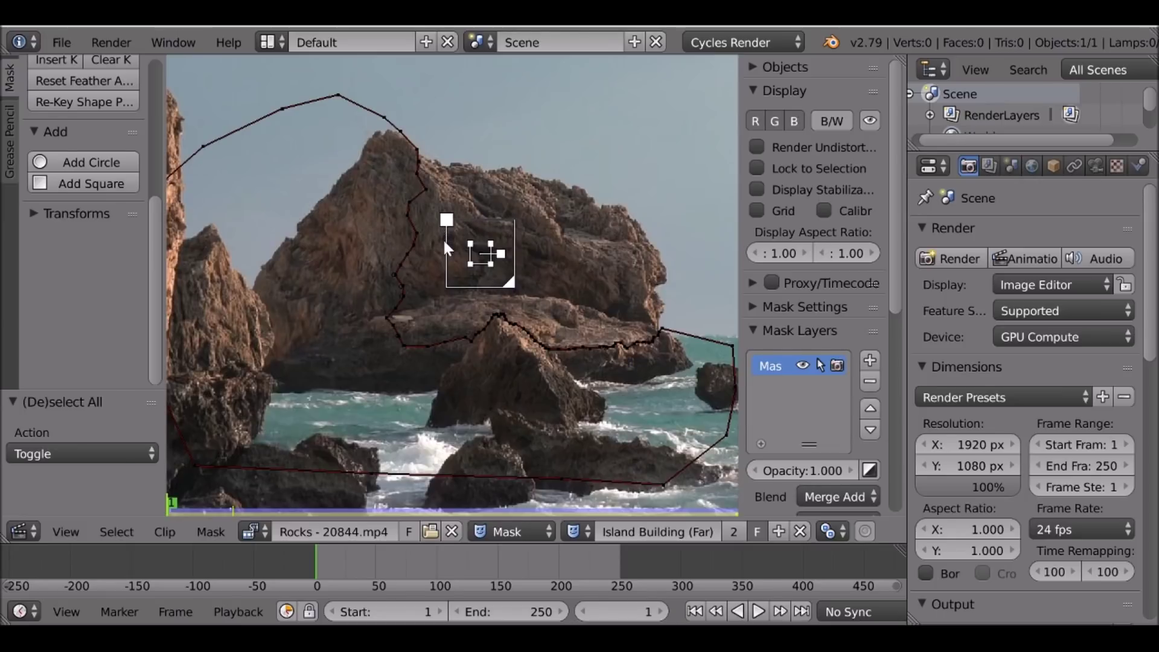
{"action": "scroll", "coordinate": [505, 240], "scroll_direction": "down", "scroll_amount": 4}
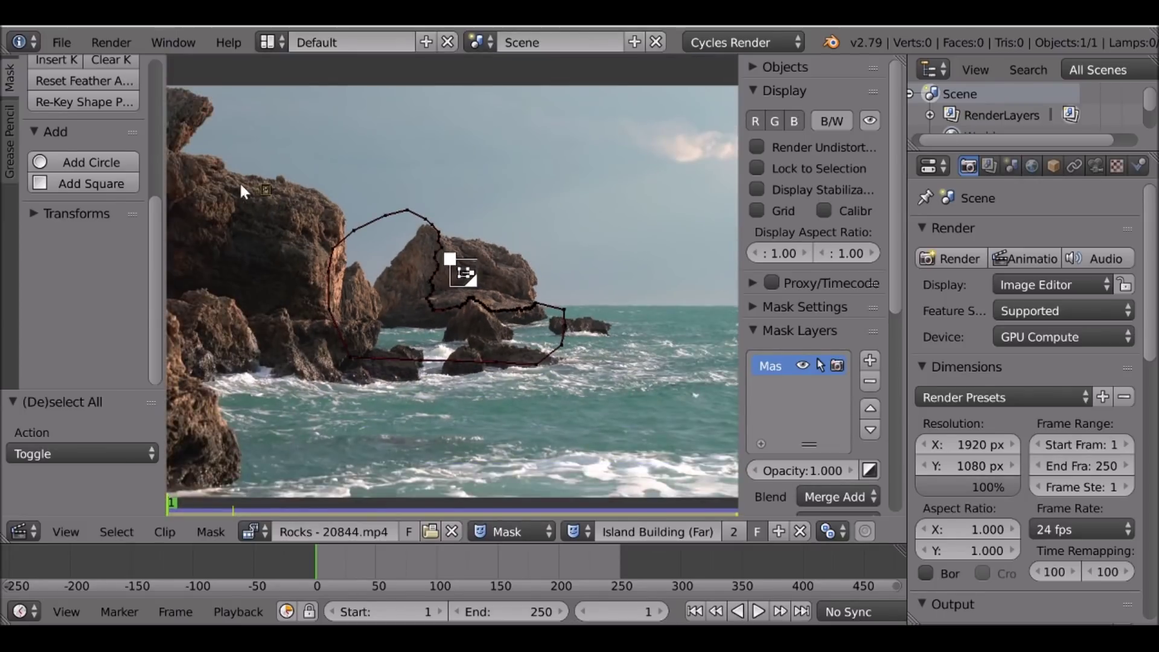
- Parent all of the mask's points to the far island track and scrub the footage to check that the mask follows it
{"action": "right_click", "coordinate": [266, 190]}
{"action": "scroll", "coordinate": [471, 277], "scroll_direction": "up", "scroll_amount": 3}
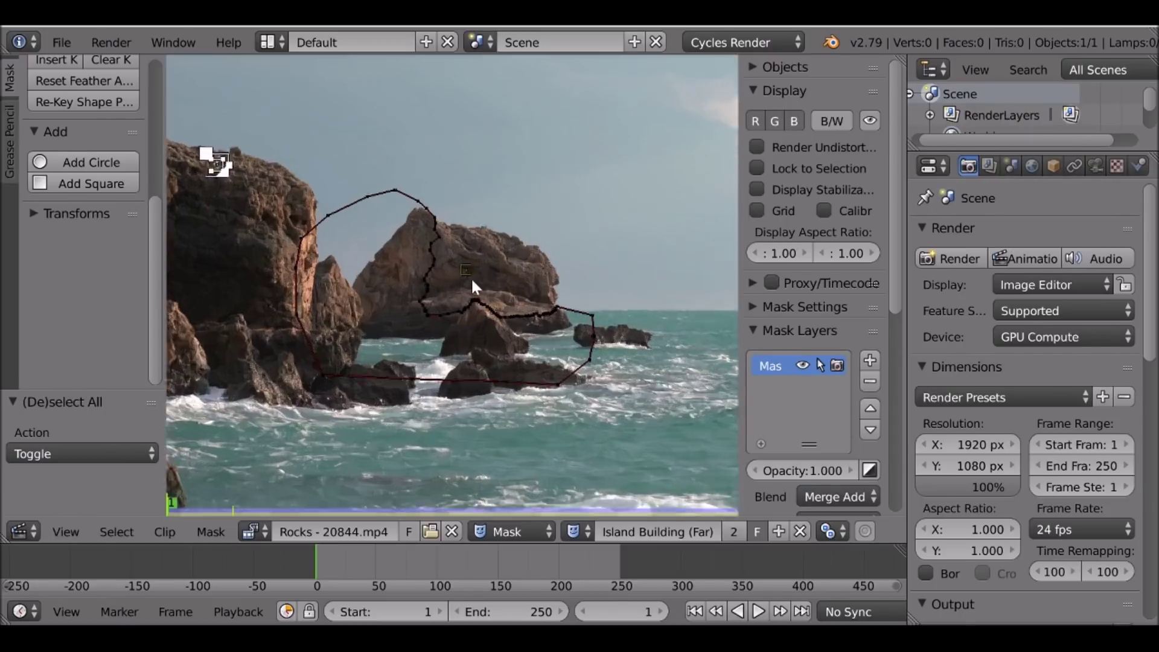
{"action": "right_click", "coordinate": [474, 259]}
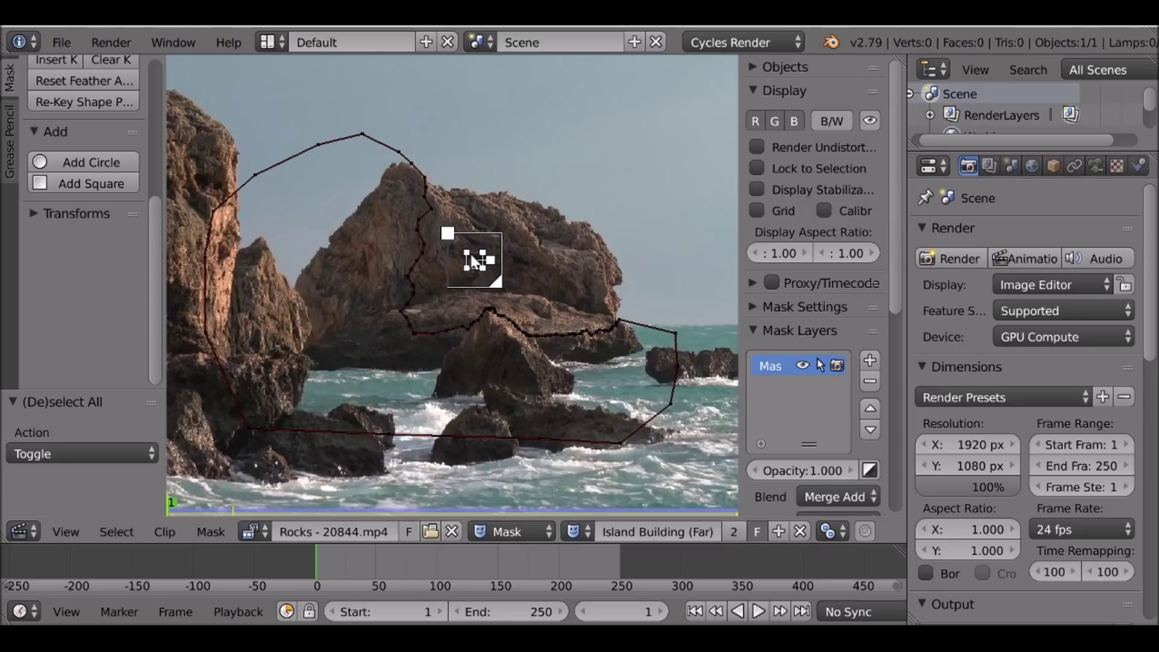
{"action": "key", "text": "a"}
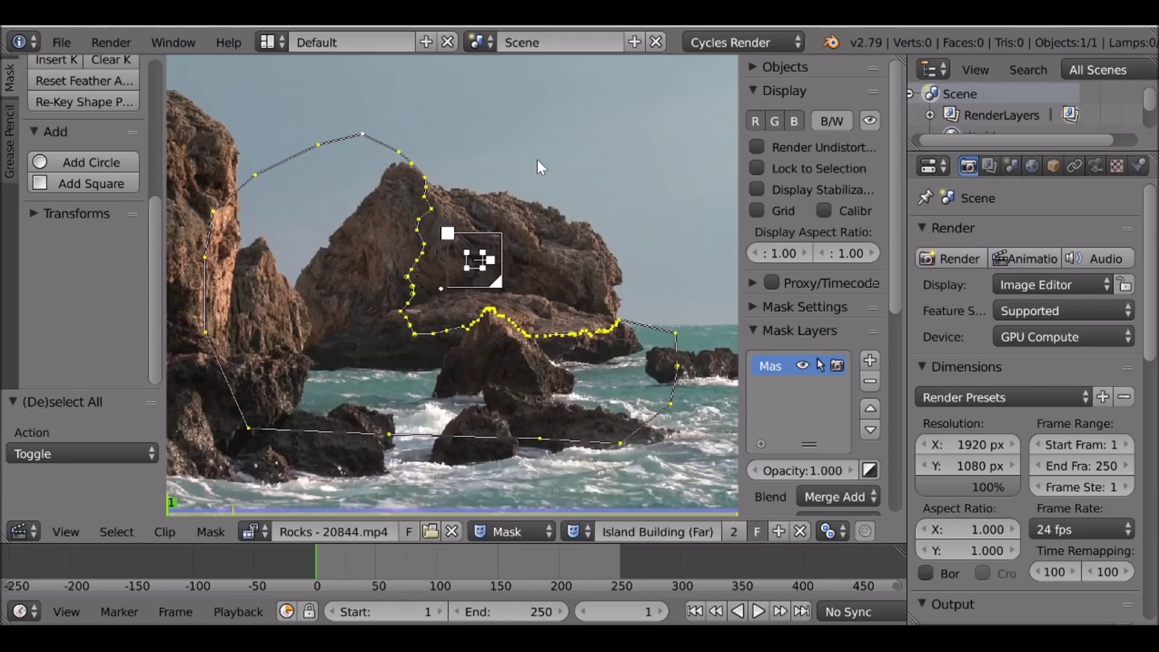
{"action": "key", "text": "ctrl+p"}
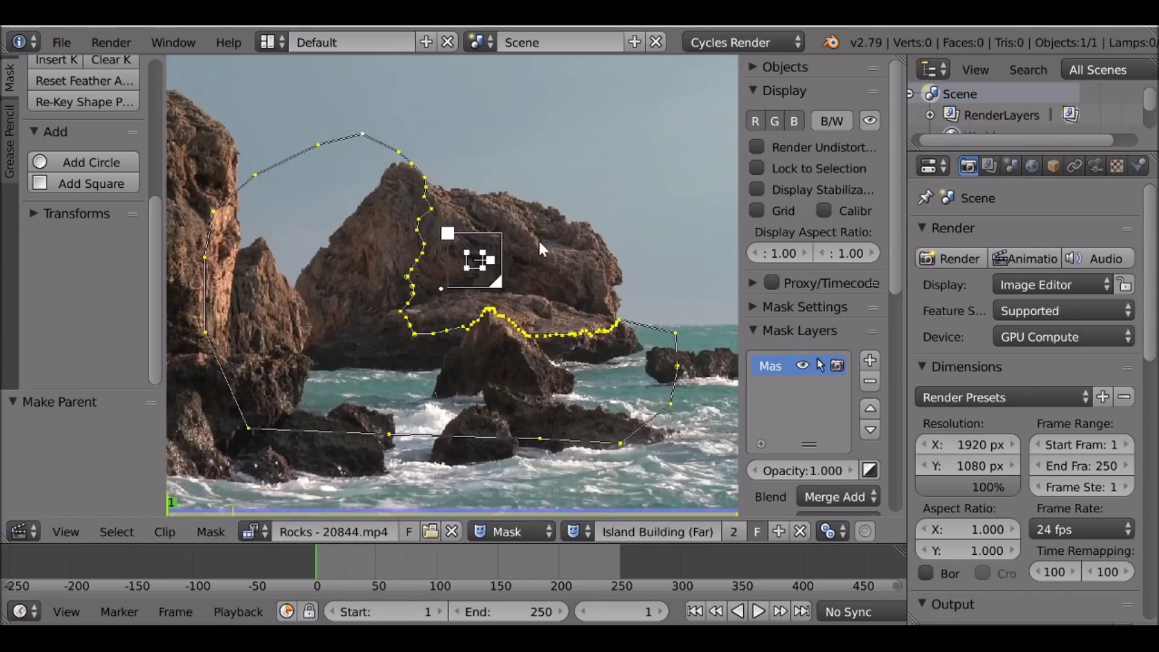
{"action": "left_click_drag", "start_coordinate": [392, 563], "coordinate": [430, 560]}
{"action": "left_click", "coordinate": [699, 614]}
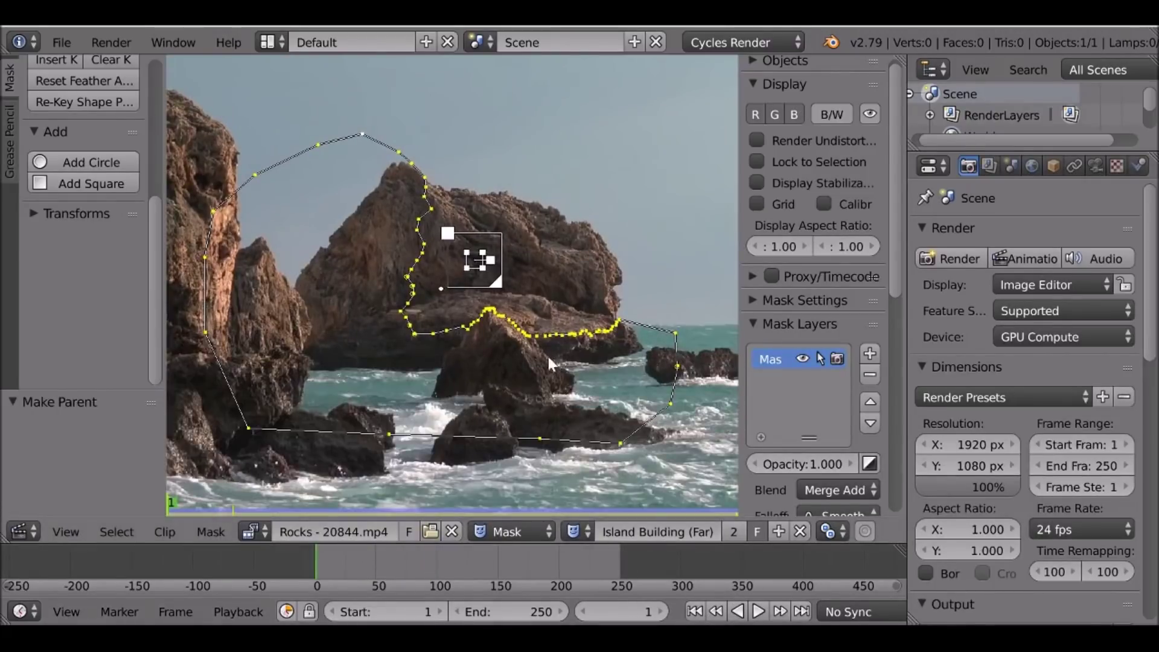
{"action": "scroll", "coordinate": [459, 306], "scroll_direction": "down", "scroll_amount": 3}
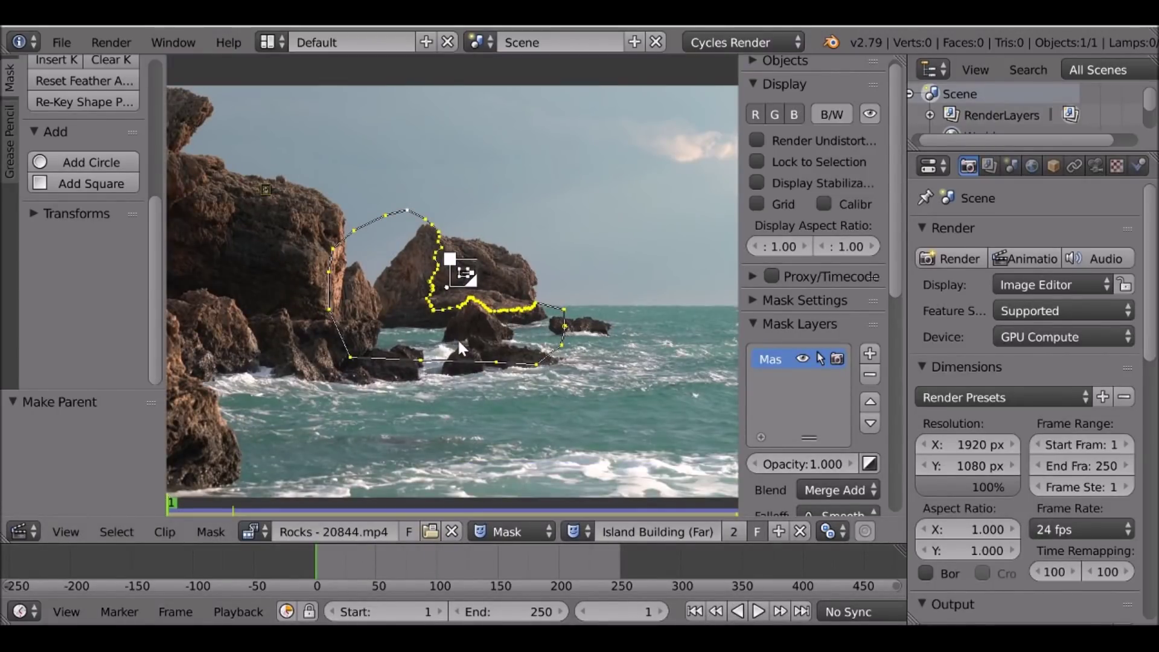
{"action": "scroll", "coordinate": [309, 426], "scroll_direction": "down", "scroll_amount": 1}
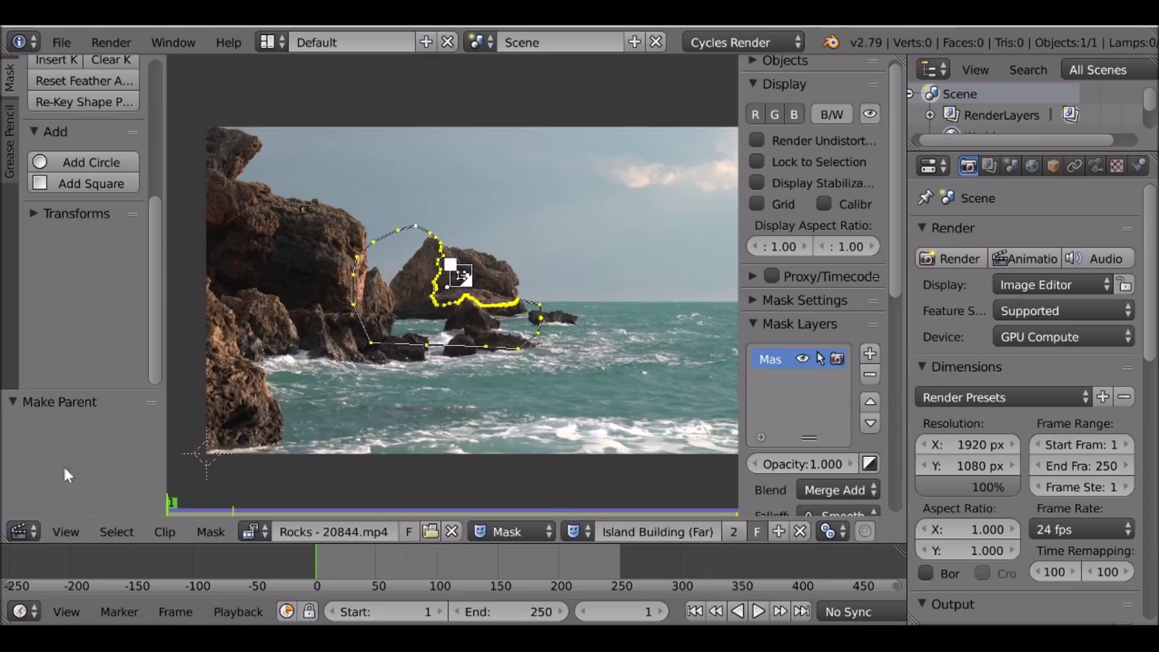
- Switch the main area to the compositing Node Editor with Use Nodes and Backdrop enabled
{"action": "left_click", "coordinate": [22, 529]}
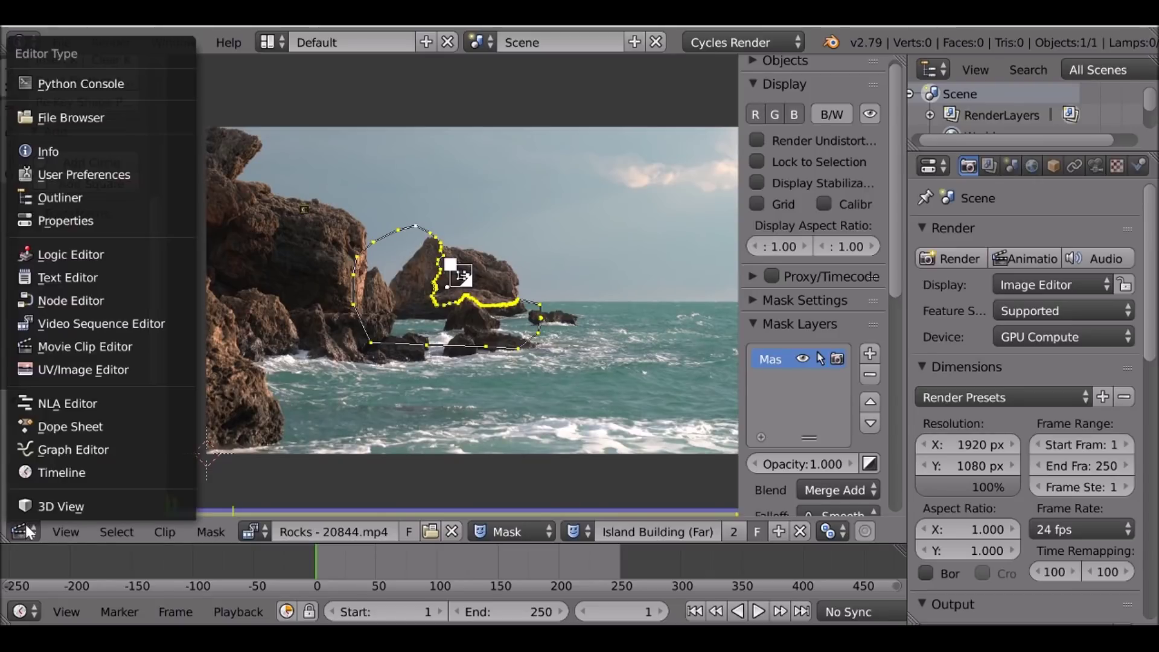
{"action": "left_click", "coordinate": [126, 301]}
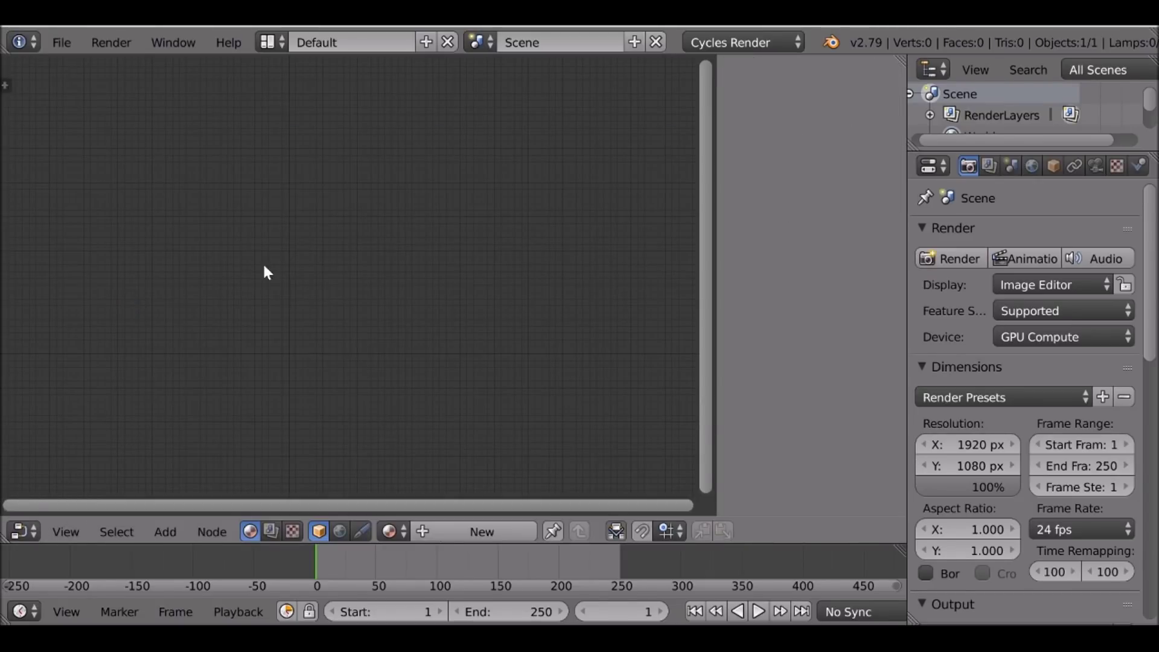
{"action": "left_click", "coordinate": [271, 531]}
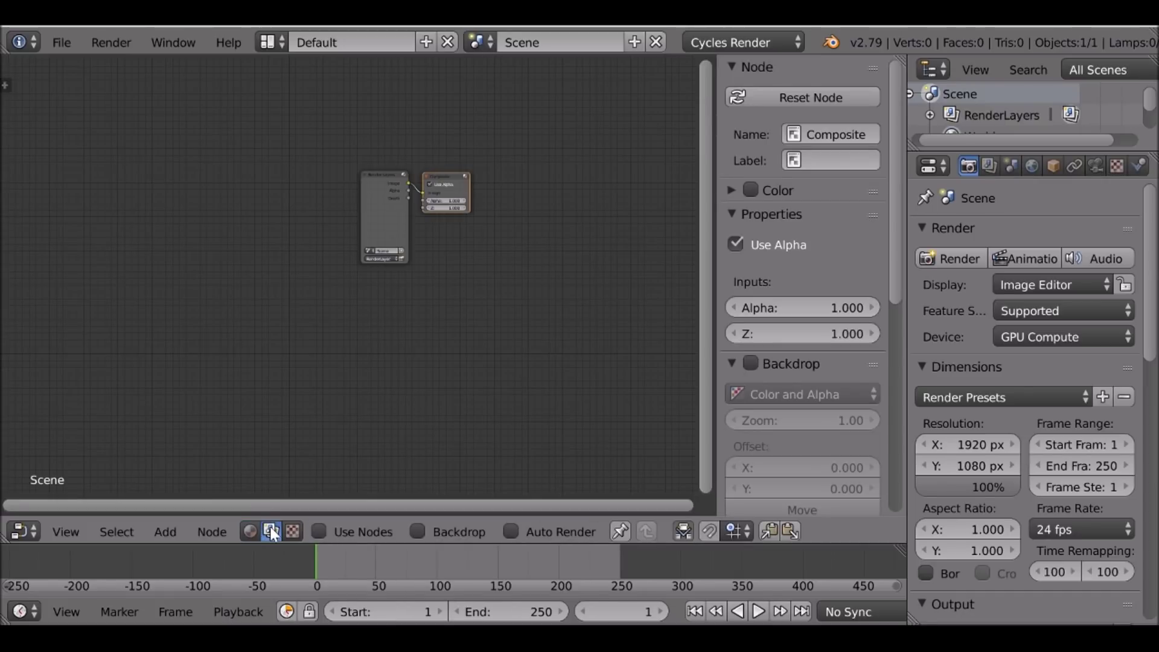
{"action": "left_click", "coordinate": [320, 529]}
{"action": "left_click", "coordinate": [424, 526]}
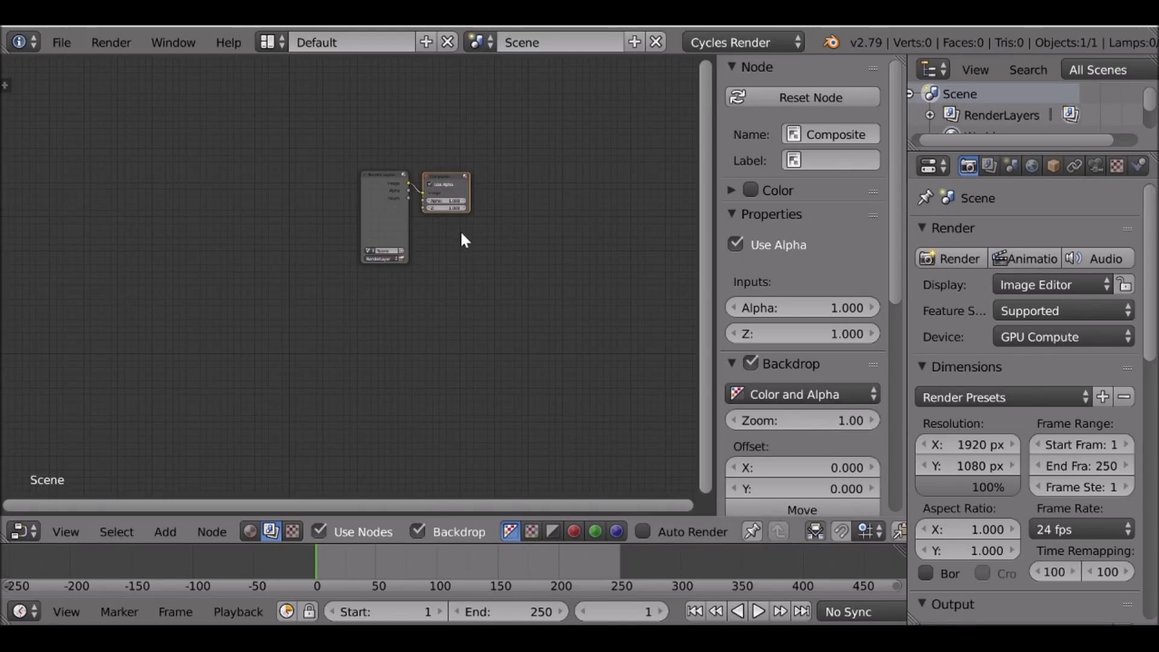
- Delete the default Render Layers node from the compositing tree
{"action": "scroll", "coordinate": [403, 210], "scroll_direction": "up", "scroll_amount": 4}
{"action": "middle_click_drag", "start_coordinate": [400, 213], "coordinate": [337, 286]}
{"action": "scroll", "coordinate": [337, 286], "scroll_direction": "up", "scroll_amount": 3}
{"action": "left_click_drag", "start_coordinate": [345, 275], "coordinate": [332, 255]}
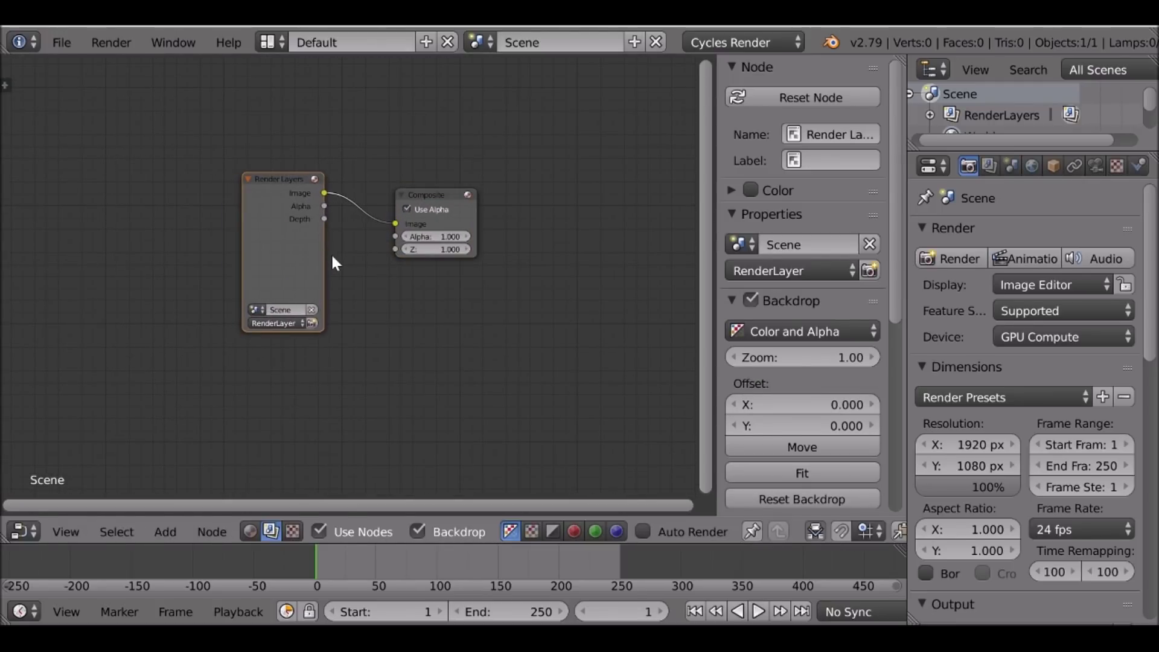
{"action": "left_click_drag", "start_coordinate": [256, 229], "coordinate": [274, 217]}
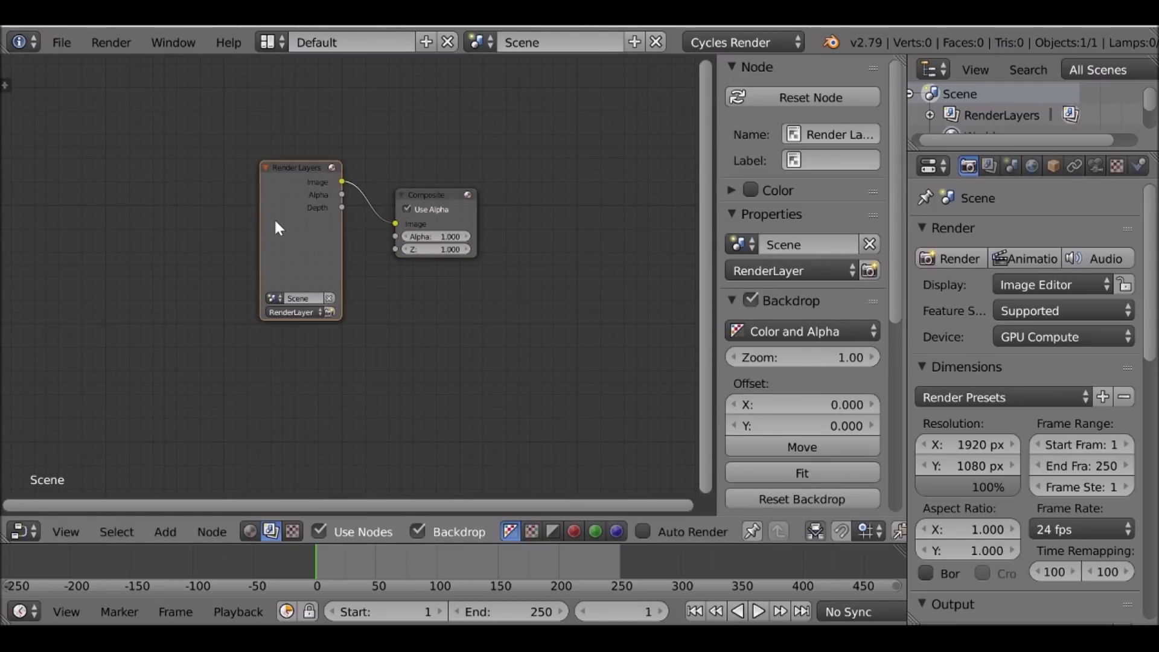
{"action": "key", "text": "x"}
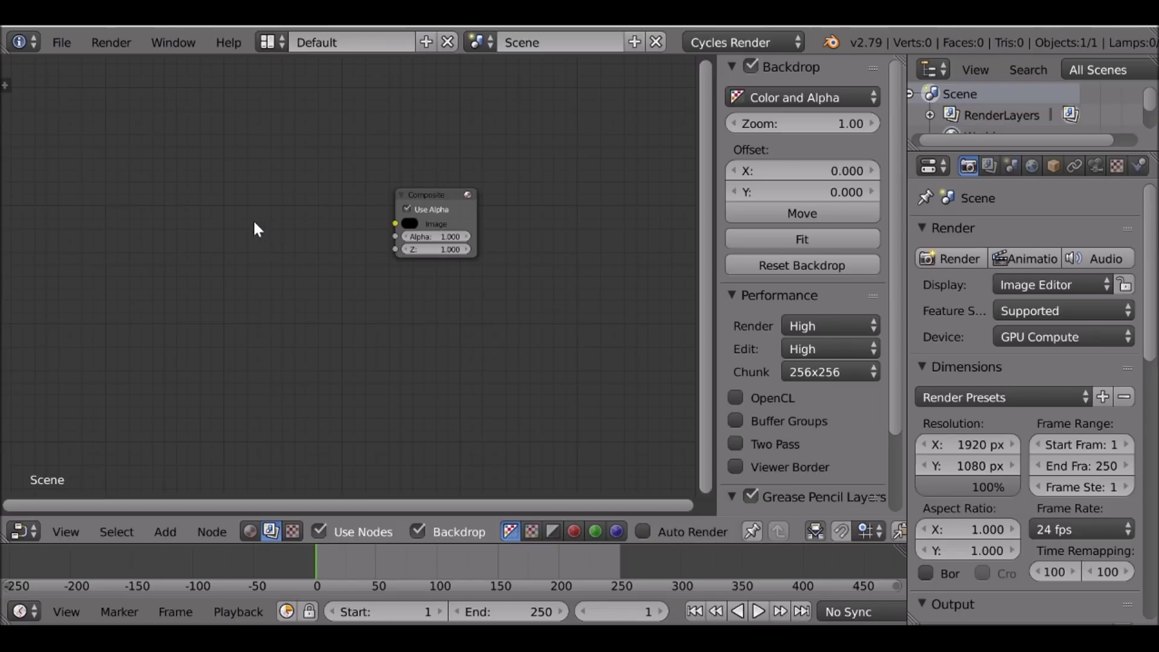
- Add a Movie Clip input node feeding the Composite node's Image input, and space the two nodes farther apart
{"action": "key", "text": "shift+a"}
{"action": "mouse_move", "coordinate": [224, 107]}
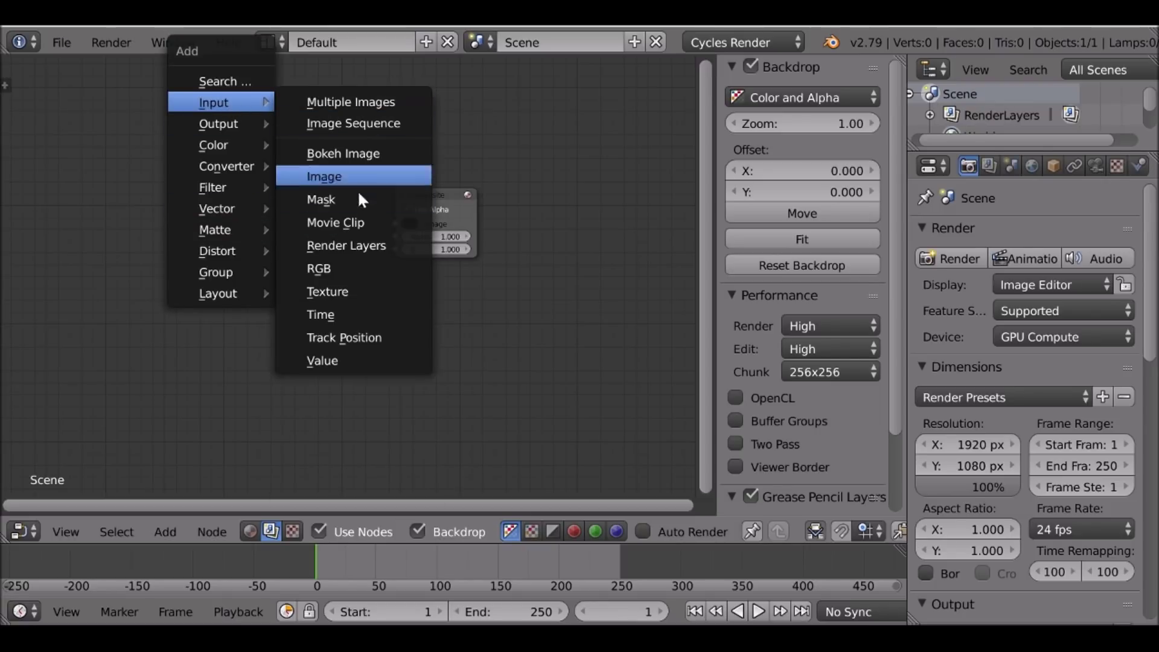
{"action": "left_click", "coordinate": [368, 222]}
{"action": "left_click", "coordinate": [235, 189]}
{"action": "left_click_drag", "start_coordinate": [445, 198], "coordinate": [557, 197]}
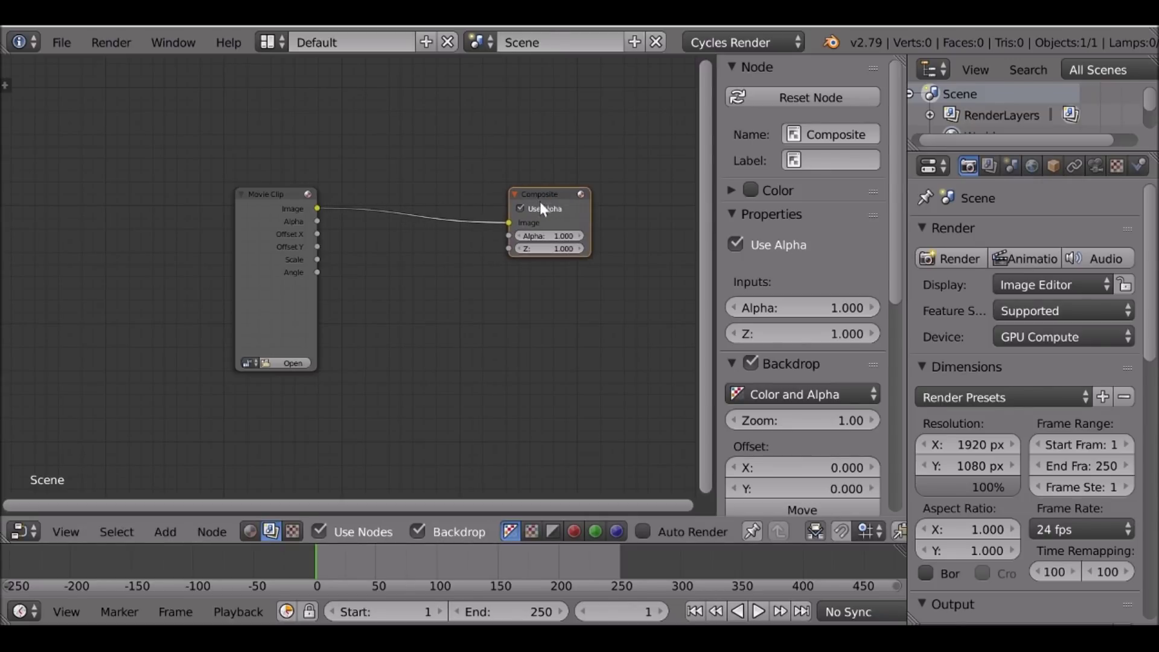
- Assign the Rocks - 20844.mp4 footage to the Movie Clip node
{"action": "middle_click_drag", "start_coordinate": [409, 277], "coordinate": [457, 262]}
{"action": "scroll", "coordinate": [457, 263], "scroll_direction": "up", "scroll_amount": 2}
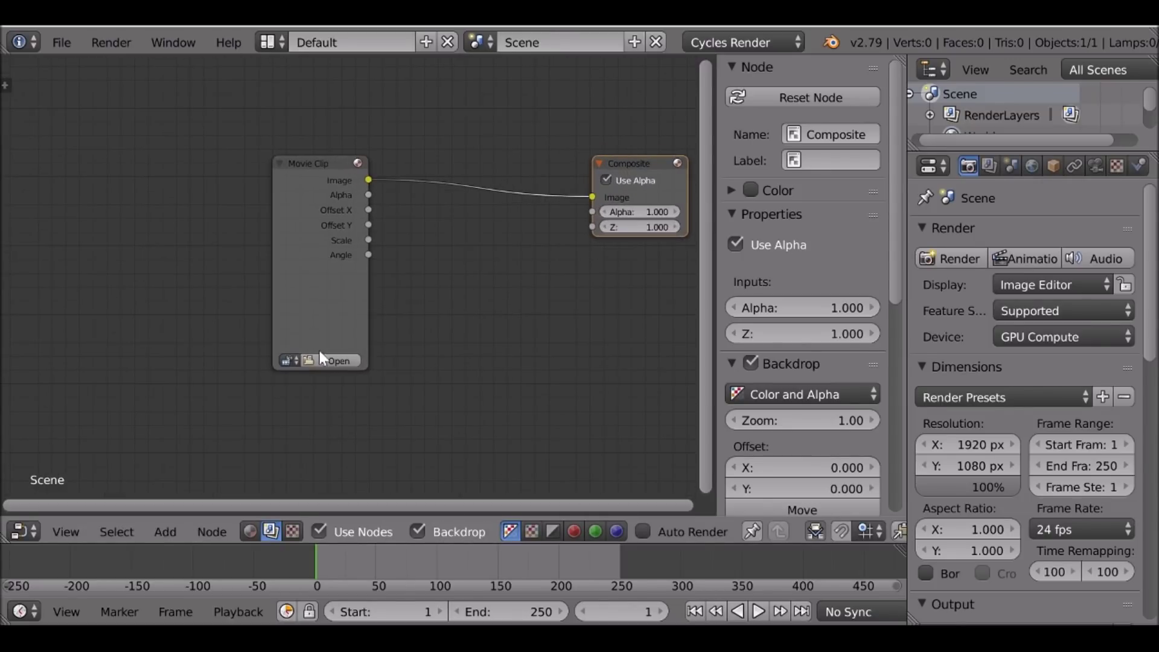
{"action": "scroll", "coordinate": [288, 371], "scroll_direction": "up", "scroll_amount": 1}
{"action": "left_click", "coordinate": [276, 374]}
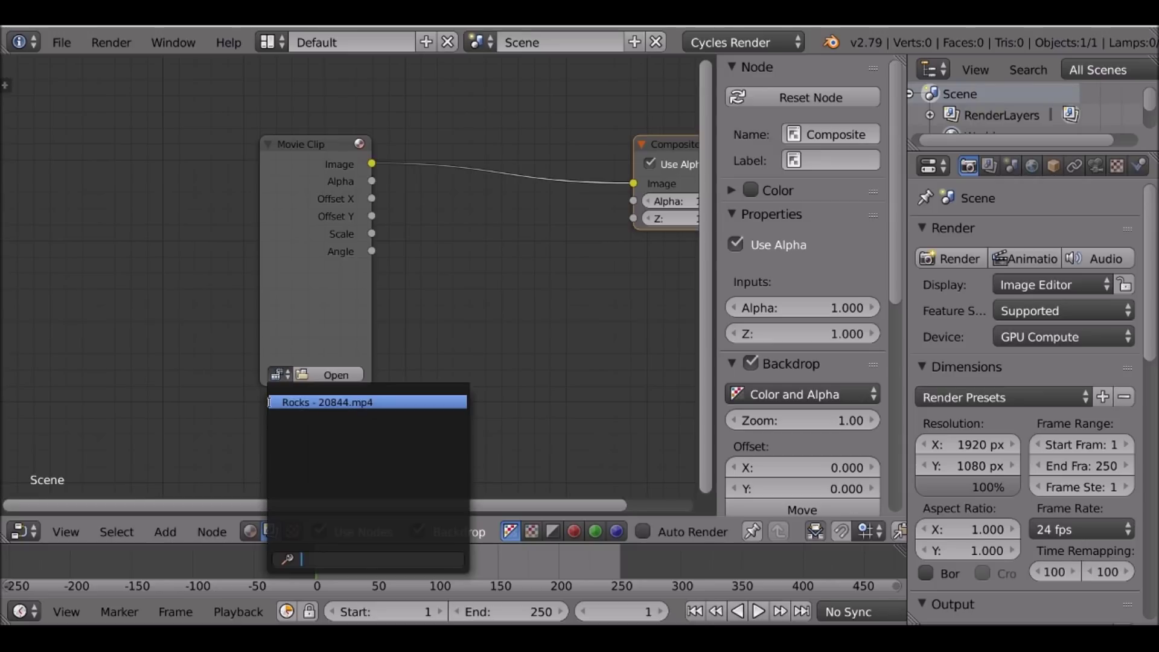
{"action": "left_click", "coordinate": [382, 406]}
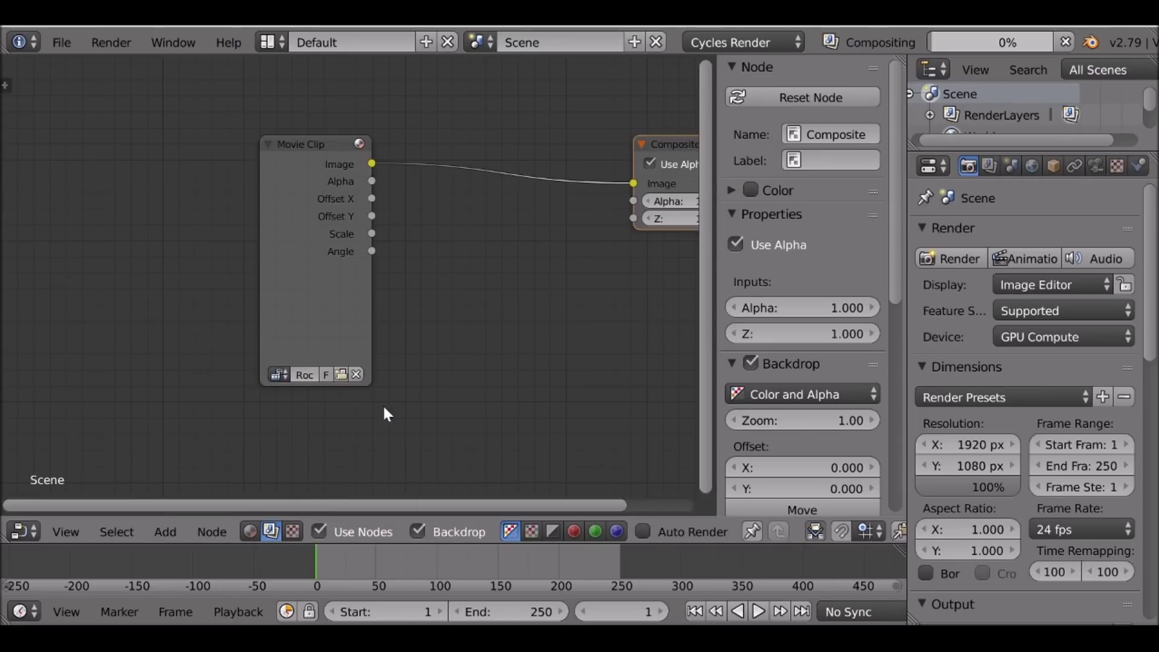
{"action": "scroll", "coordinate": [366, 307], "scroll_direction": "down", "scroll_amount": 4}
{"action": "middle_click_drag", "start_coordinate": [365, 304], "coordinate": [300, 367]}
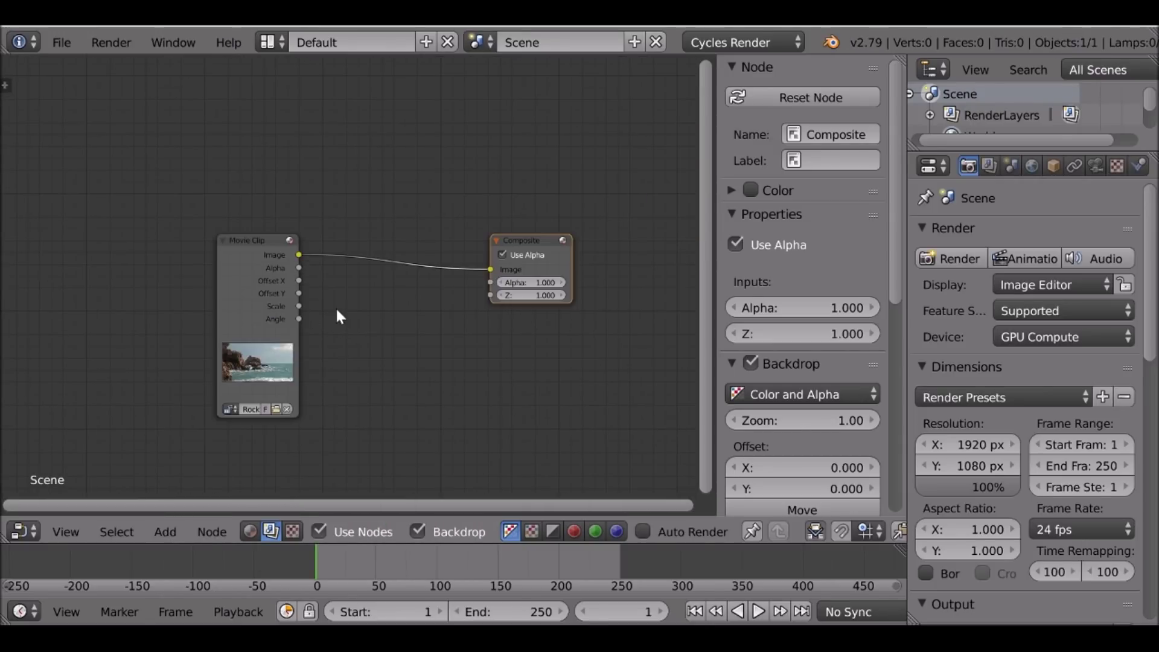
{"action": "key", "text": "shift+a"}
{"action": "mouse_move", "coordinate": [314, 330]}
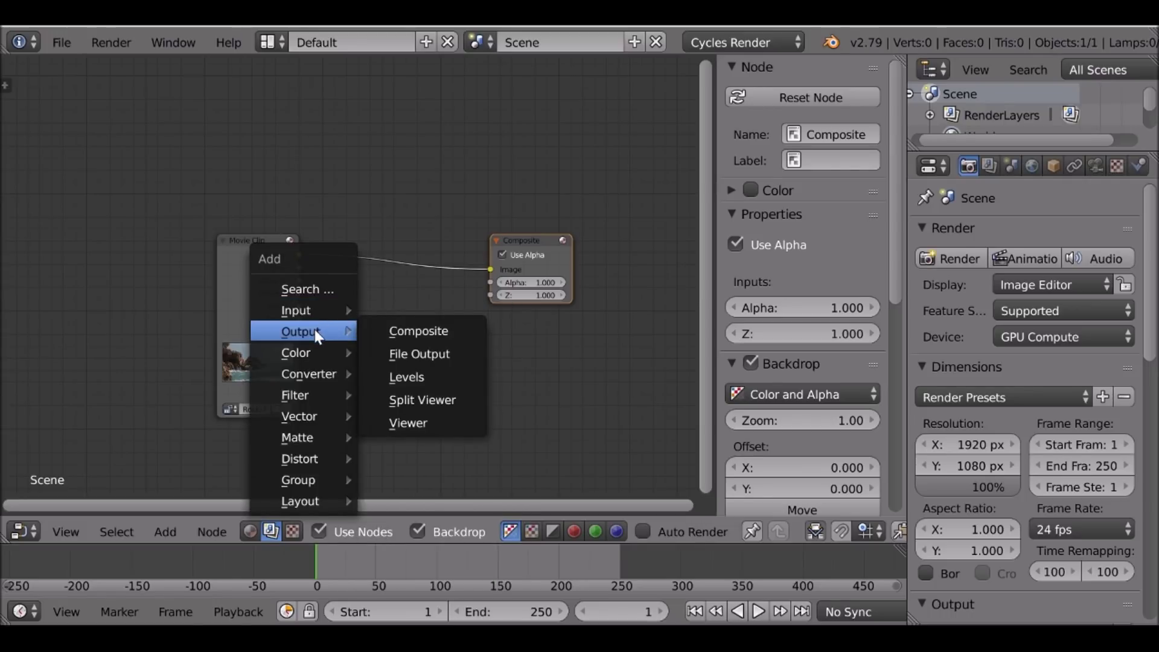
{"action": "left_click", "coordinate": [444, 425]}
{"action": "left_click", "coordinate": [418, 308]}
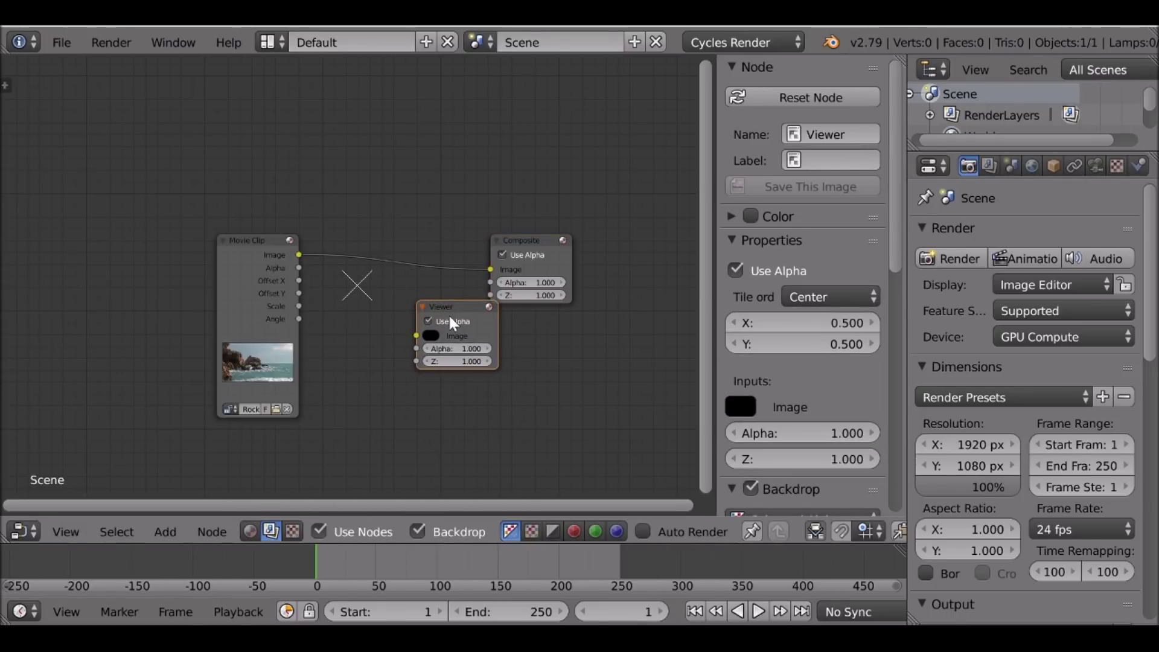
{"action": "key", "text": "x"}
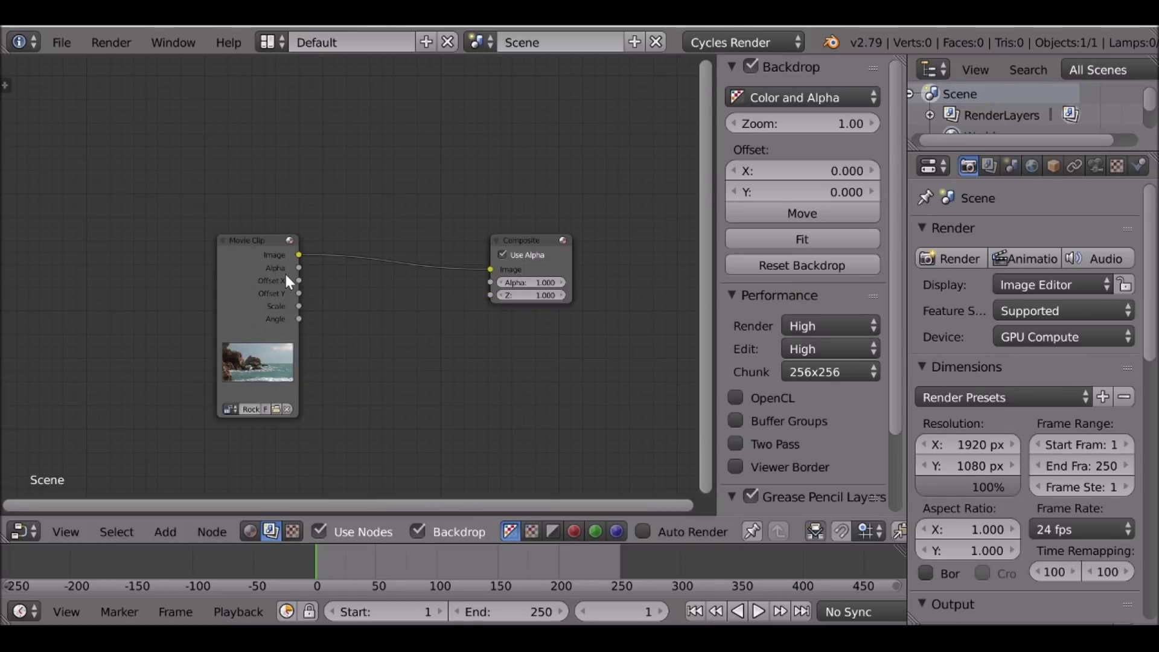
- Connect a Viewer to the Movie Clip node and set the backdrop zoom to 0.50
{"action": "left_click", "coordinate": [263, 265], "text": "ctrl+shift"}
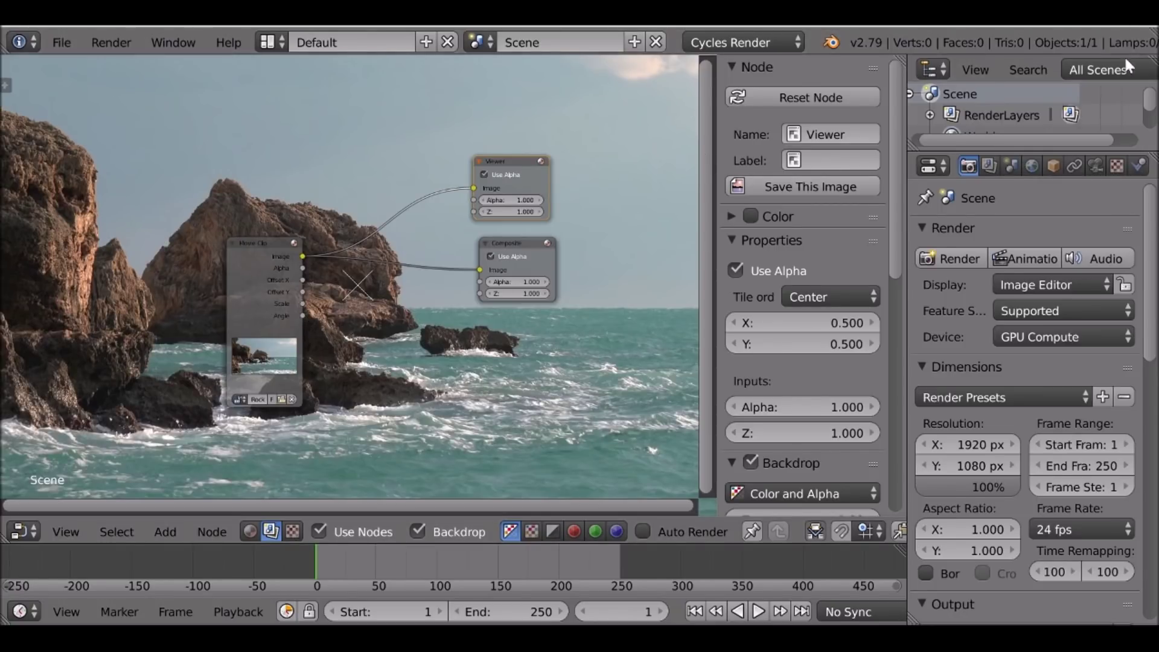
{"action": "left_click_drag", "start_coordinate": [271, 244], "coordinate": [229, 154]}
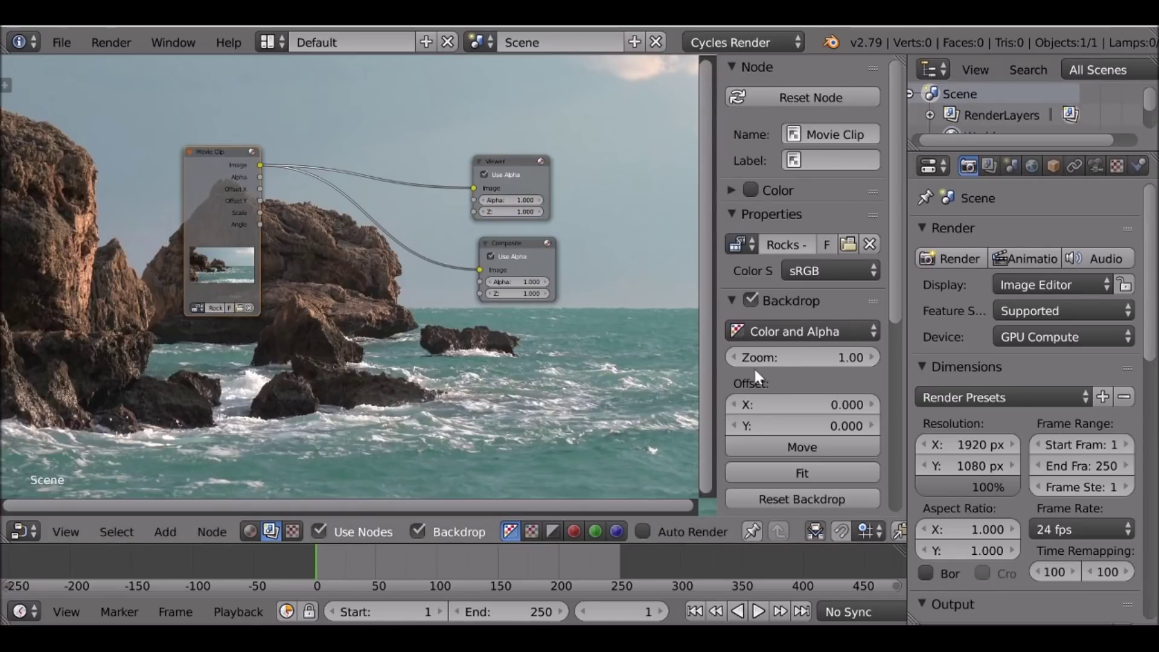
{"action": "left_click_drag", "start_coordinate": [806, 357], "coordinate": [723, 357]}
- Spread the Movie Clip node and the Viewer and Composite nodes to opposite sides of the backdrop image
{"action": "left_click_drag", "start_coordinate": [207, 206], "coordinate": [73, 185]}
{"action": "left_click_drag", "start_coordinate": [523, 161], "coordinate": [616, 119]}
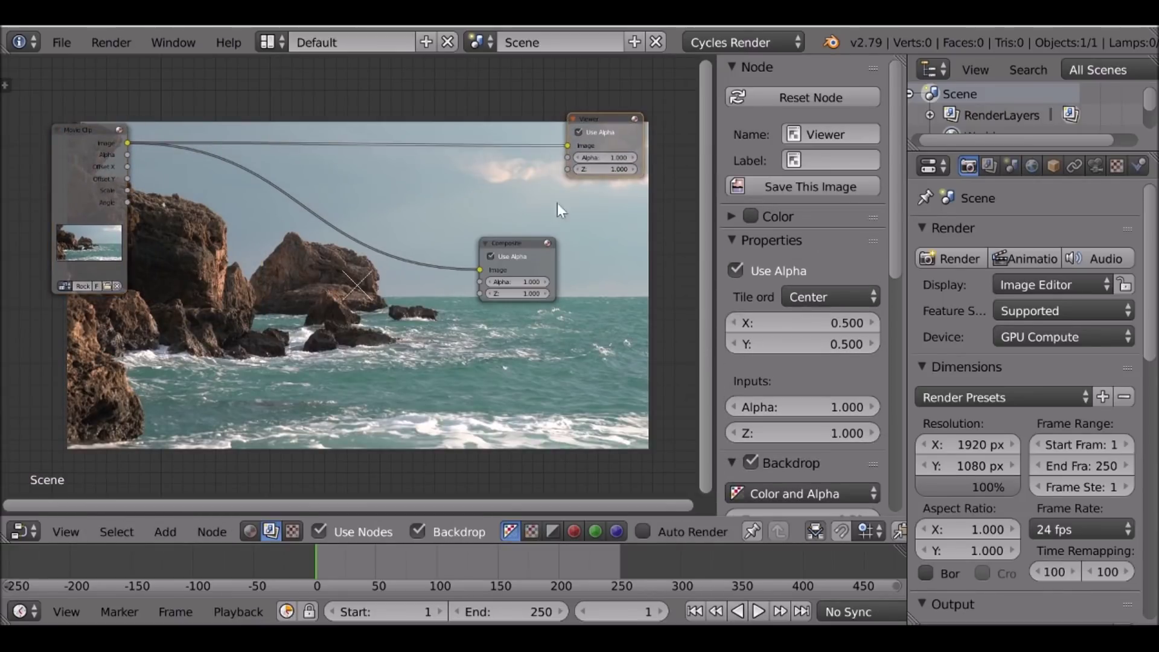
{"action": "left_click_drag", "start_coordinate": [521, 243], "coordinate": [611, 195]}
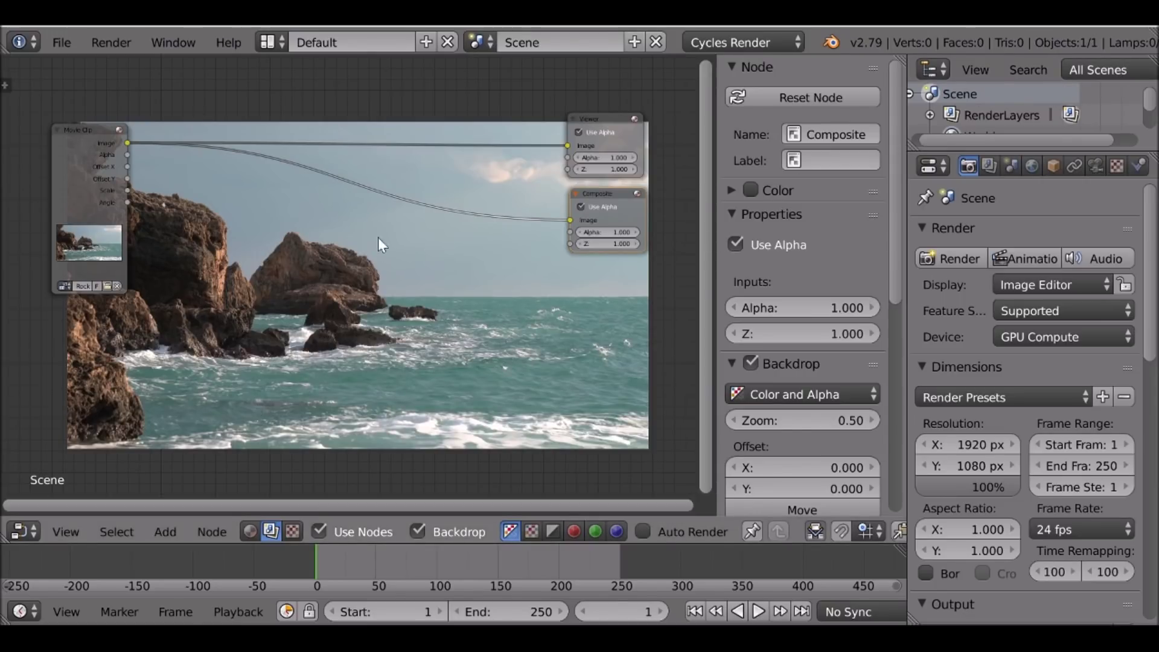
{"action": "left_click_drag", "start_coordinate": [89, 162], "coordinate": [38, 139]}
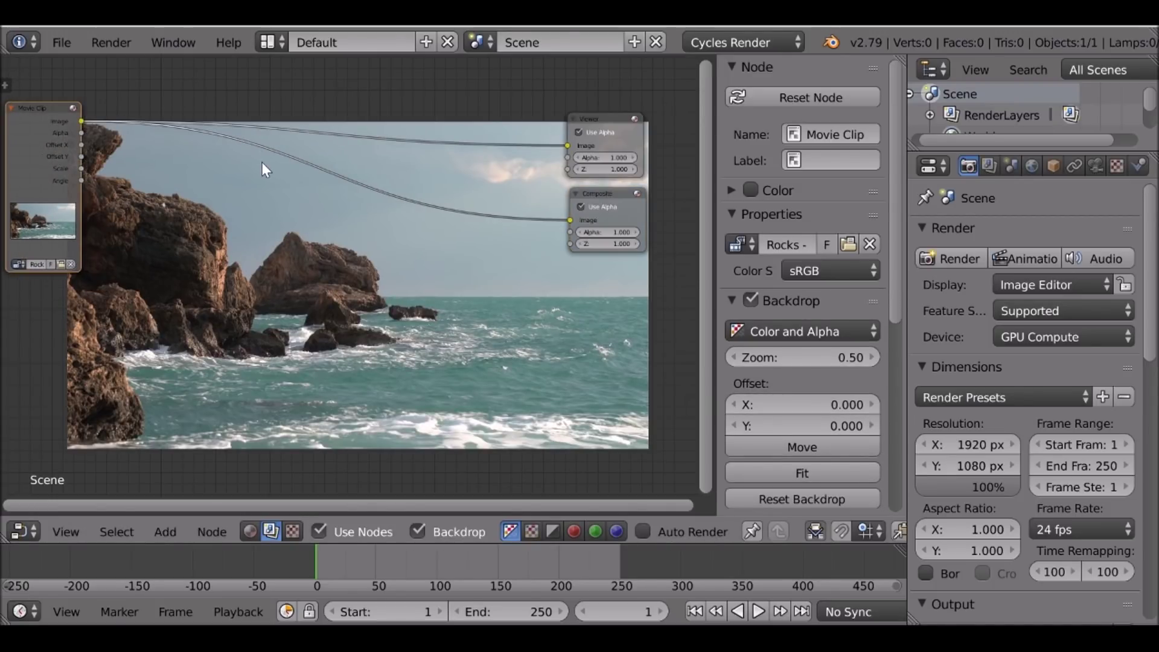
{"action": "middle_click_drag", "start_coordinate": [276, 223], "coordinate": [352, 268]}
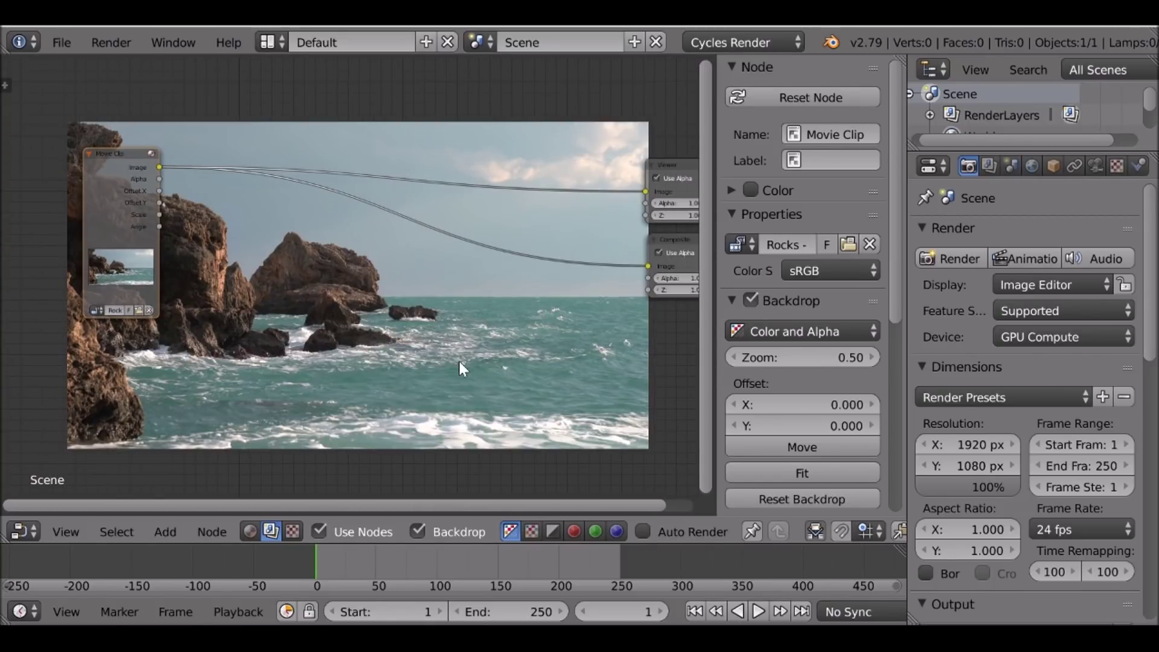
{"action": "middle_click_drag", "start_coordinate": [394, 327], "coordinate": [284, 248]}
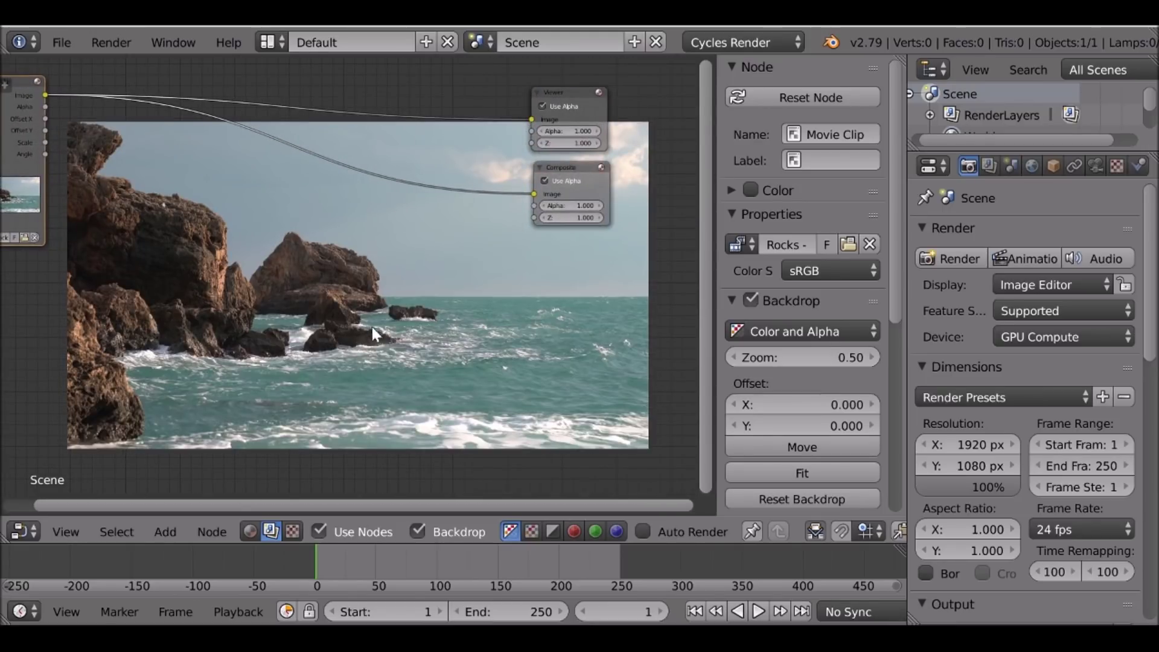
- Render the current frame of the composited footage as a still image and fit the result in view
{"action": "left_click", "coordinate": [955, 264]}
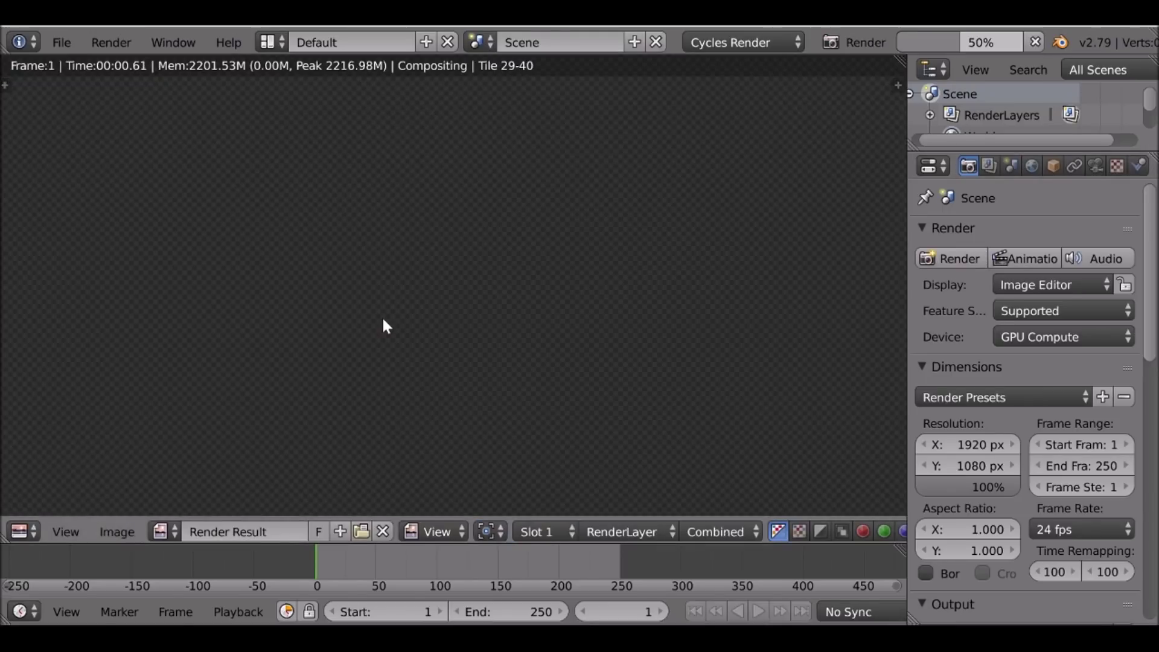
{"action": "scroll", "coordinate": [384, 314], "scroll_direction": "down", "scroll_amount": 5}
{"action": "scroll", "coordinate": [384, 314], "scroll_direction": "up", "scroll_amount": 1}
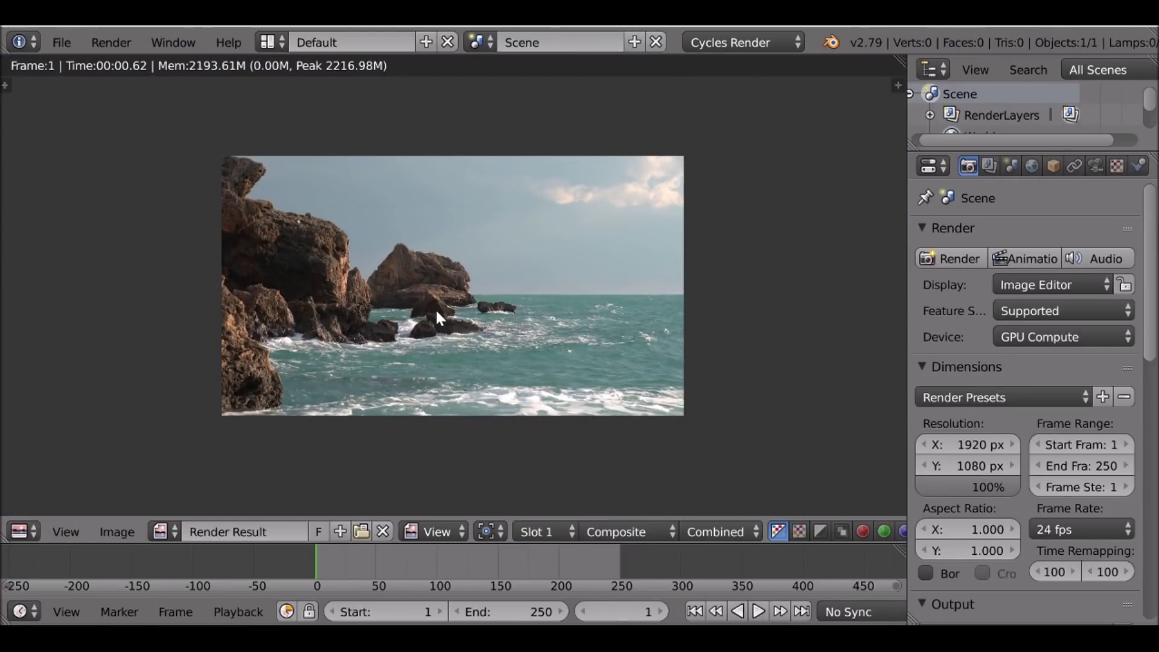
- Save the rendered frame as a named PNG image in the CopseCove Digital Matte Painting folder and return to the compositing nodes
{"action": "key", "text": "F3"}
{"action": "left_click", "coordinate": [1102, 117]}
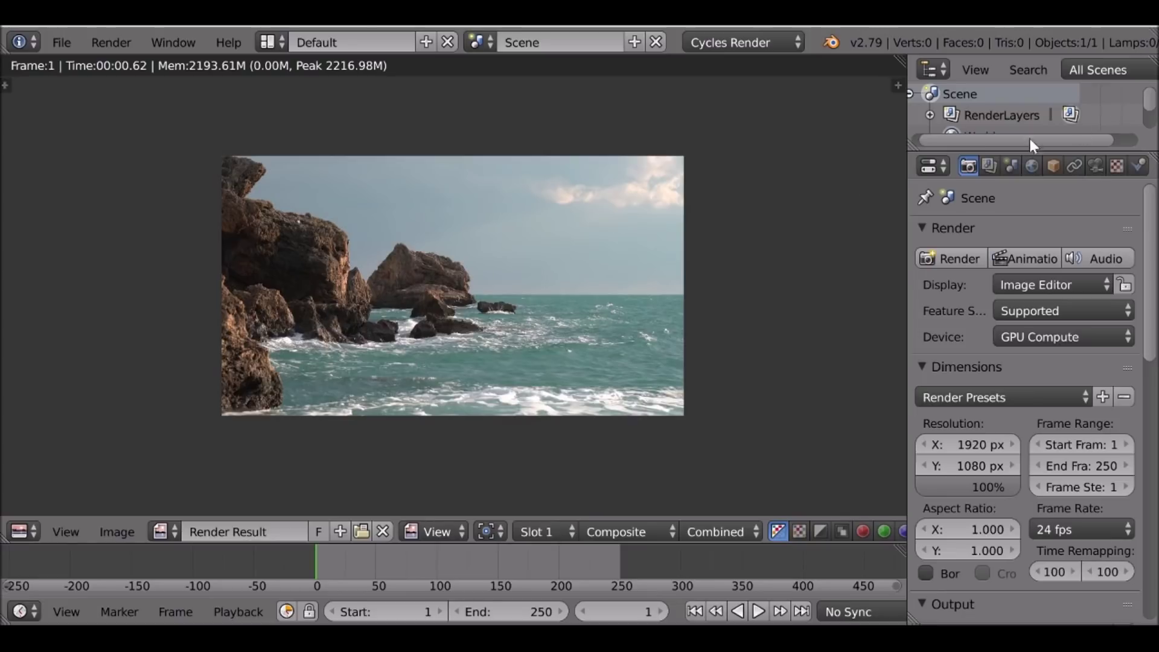
{"action": "left_click", "coordinate": [127, 533]}
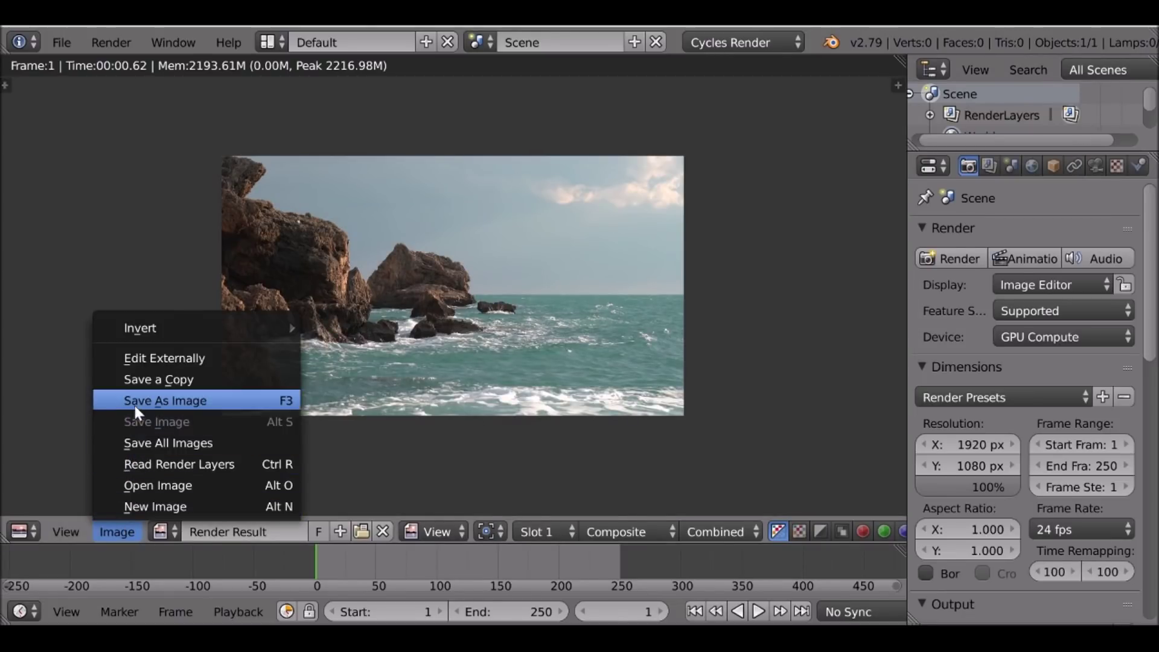
{"action": "left_click", "coordinate": [191, 400]}
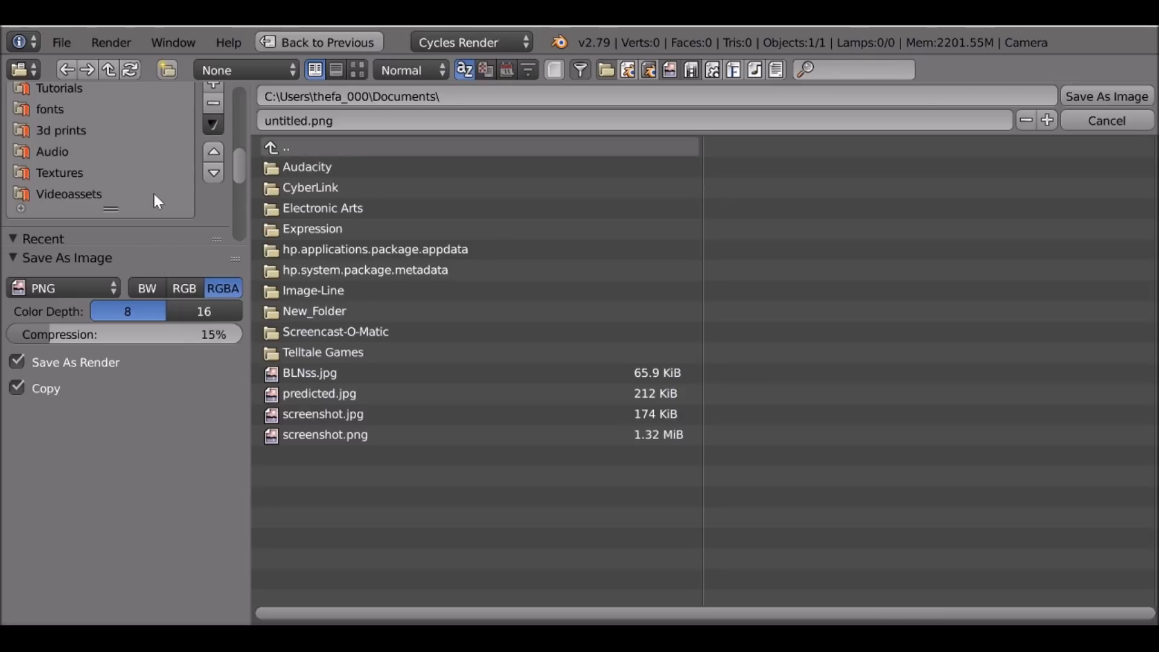
{"action": "scroll", "coordinate": [62, 216], "scroll_direction": "up", "scroll_amount": 6}
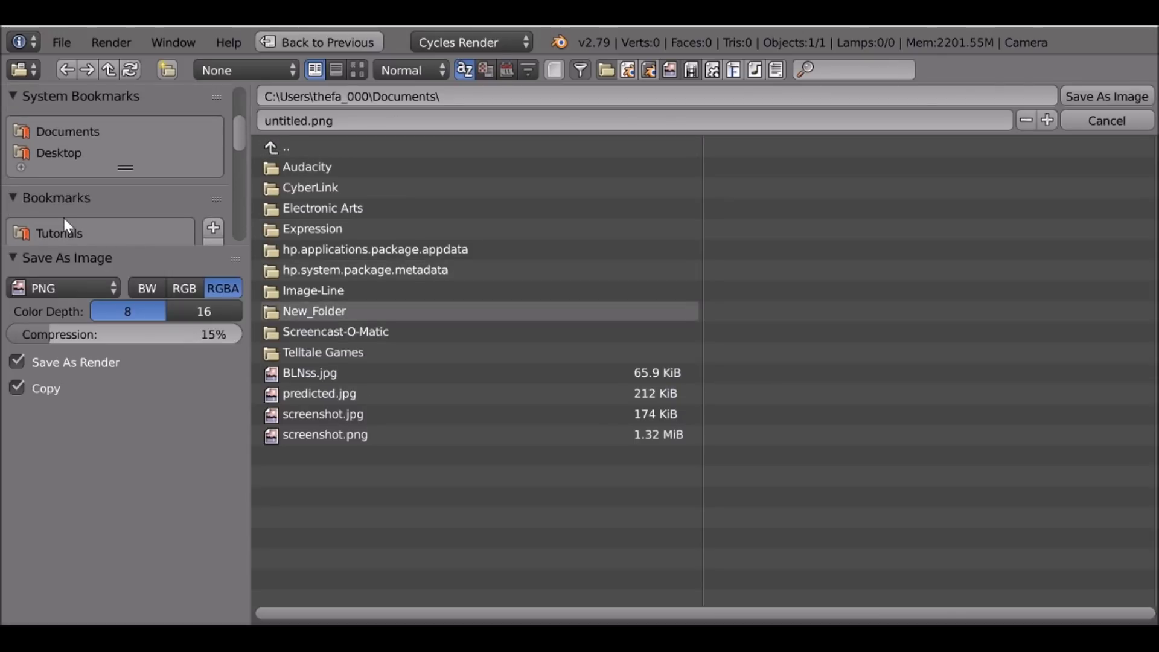
{"action": "scroll", "coordinate": [65, 219], "scroll_direction": "down", "scroll_amount": 10}
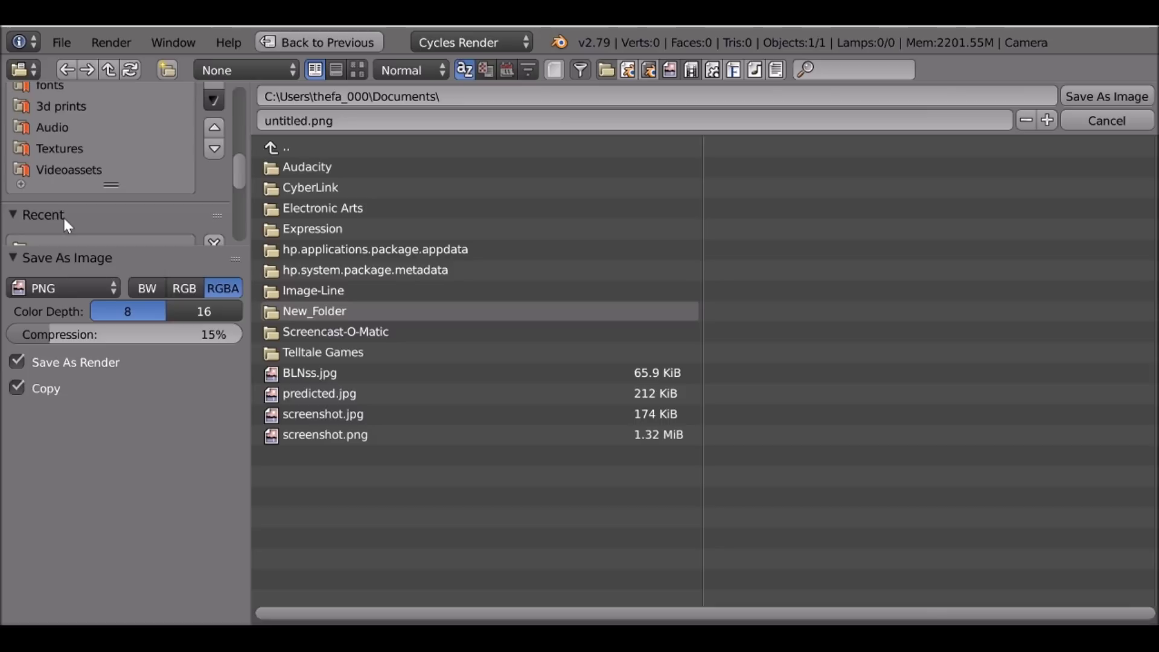
{"action": "scroll", "coordinate": [63, 214], "scroll_direction": "down", "scroll_amount": 3}
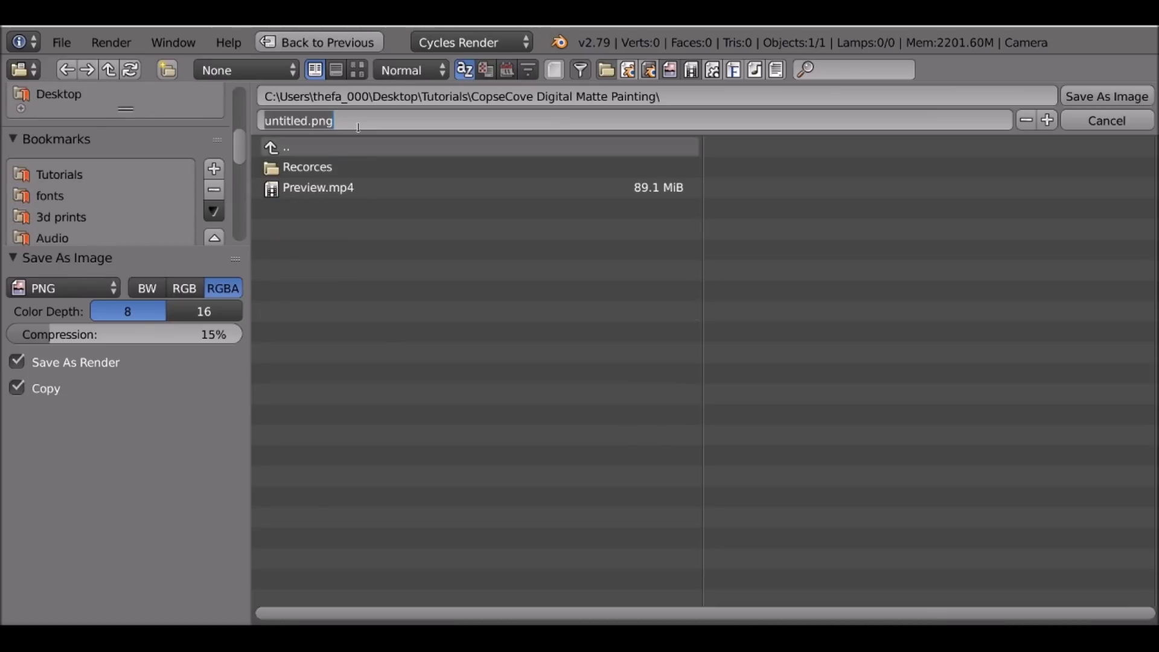
{"action": "type", "text": "Refe"}
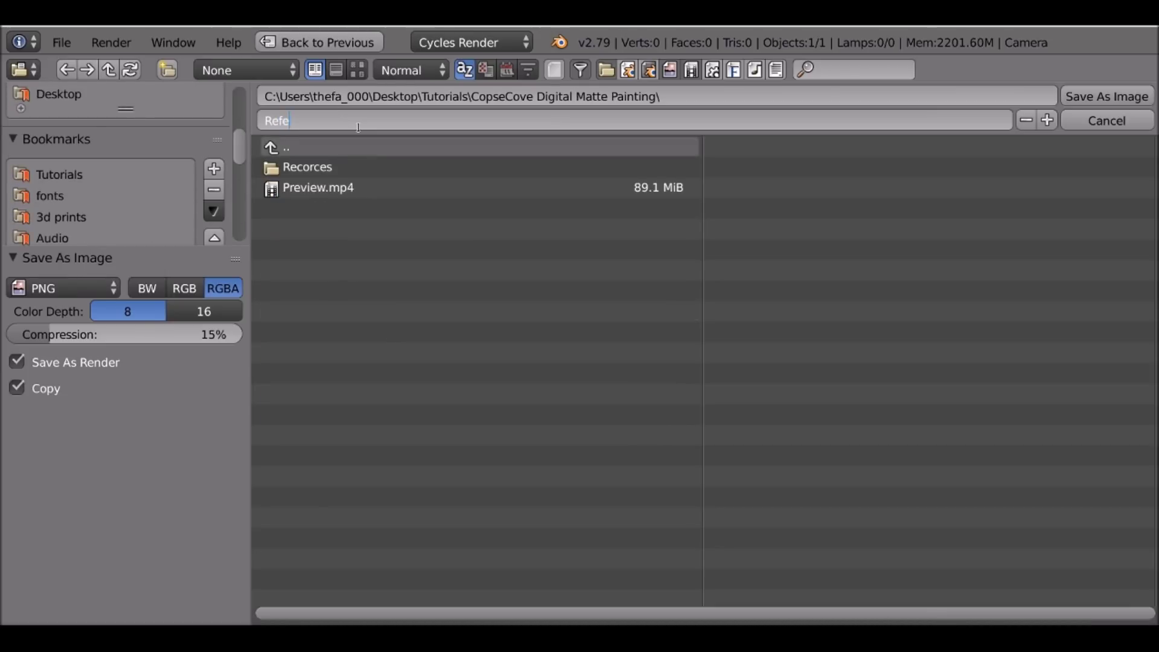
{"action": "key", "text": "BackSpace"}
{"action": "key", "text": "Return"}
{"action": "left_click", "coordinate": [1116, 94]}
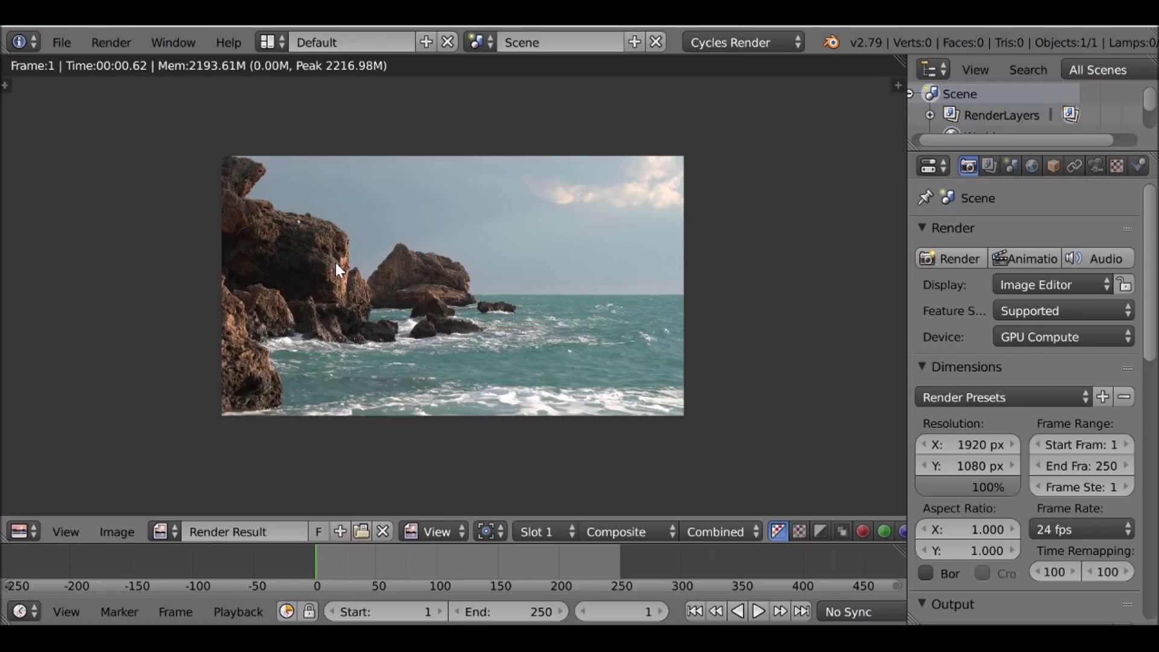
{"action": "key", "text": "Escape"}
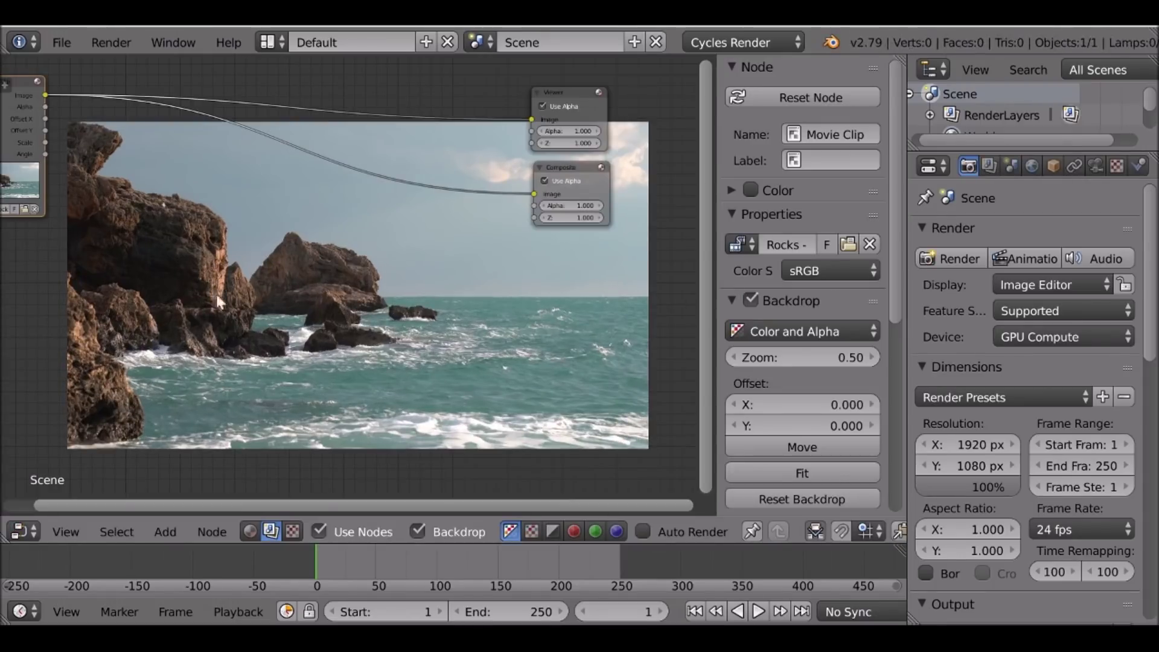
- Add an Alpha Over node between the Movie Clip node and the output nodes
{"action": "middle_click_drag", "start_coordinate": [274, 318], "coordinate": [410, 303]}
{"action": "key", "text": "shift+a"}
{"action": "mouse_move", "coordinate": [246, 299]}
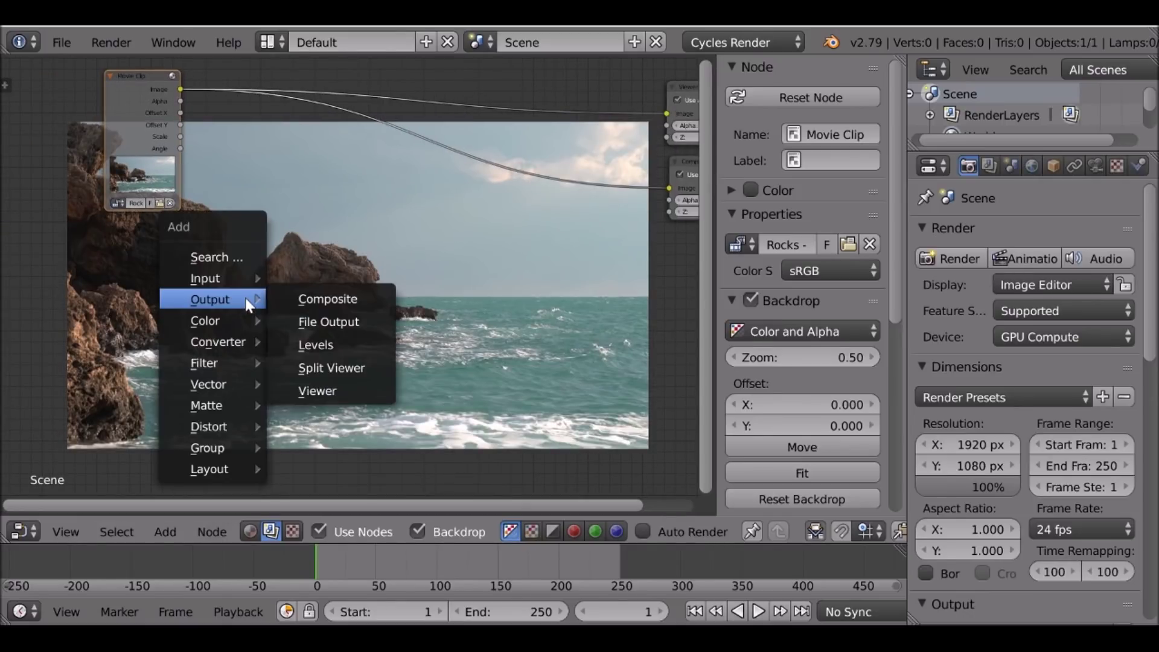
{"action": "mouse_move", "coordinate": [198, 324]}
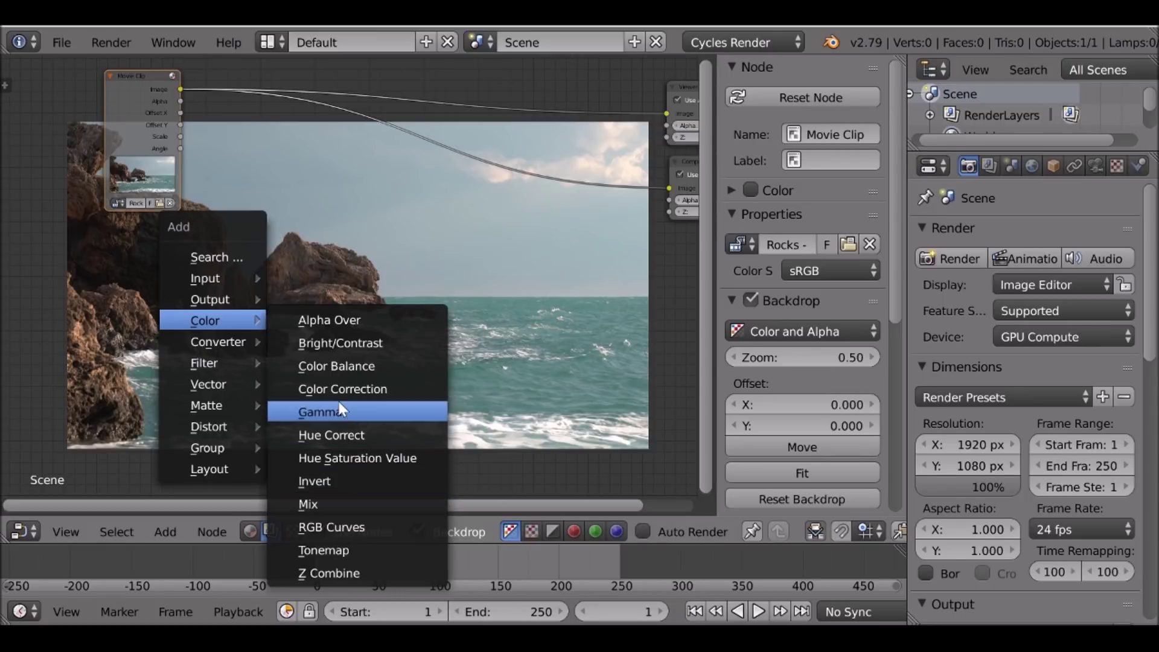
{"action": "left_click", "coordinate": [395, 323]}
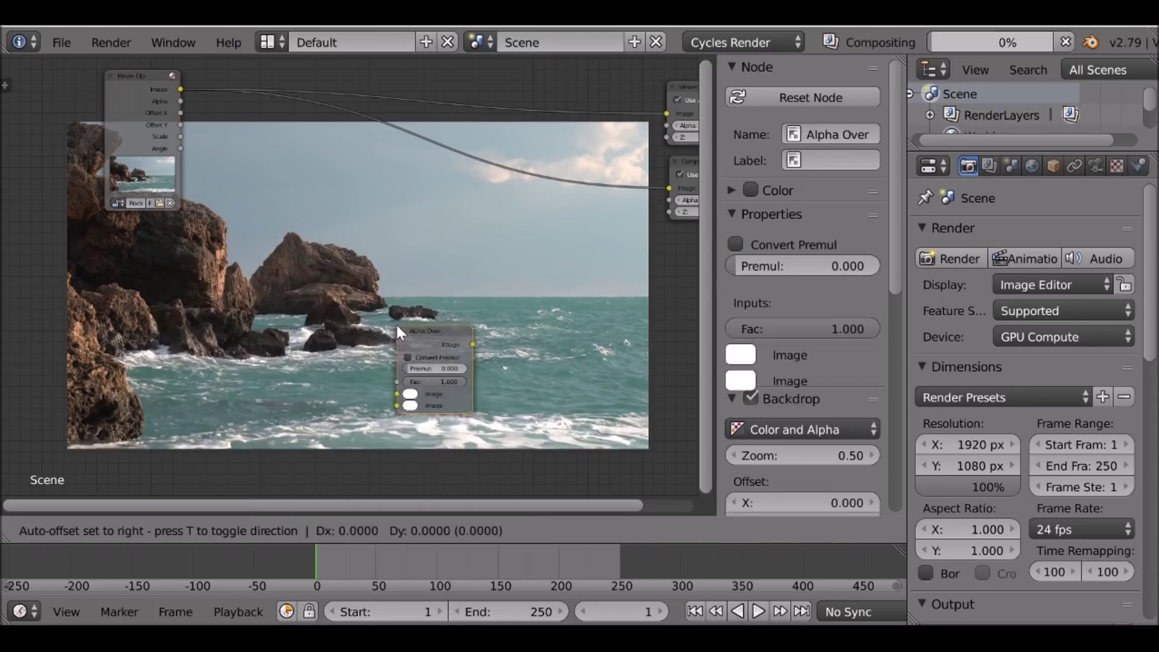
{"action": "left_click", "coordinate": [360, 203]}
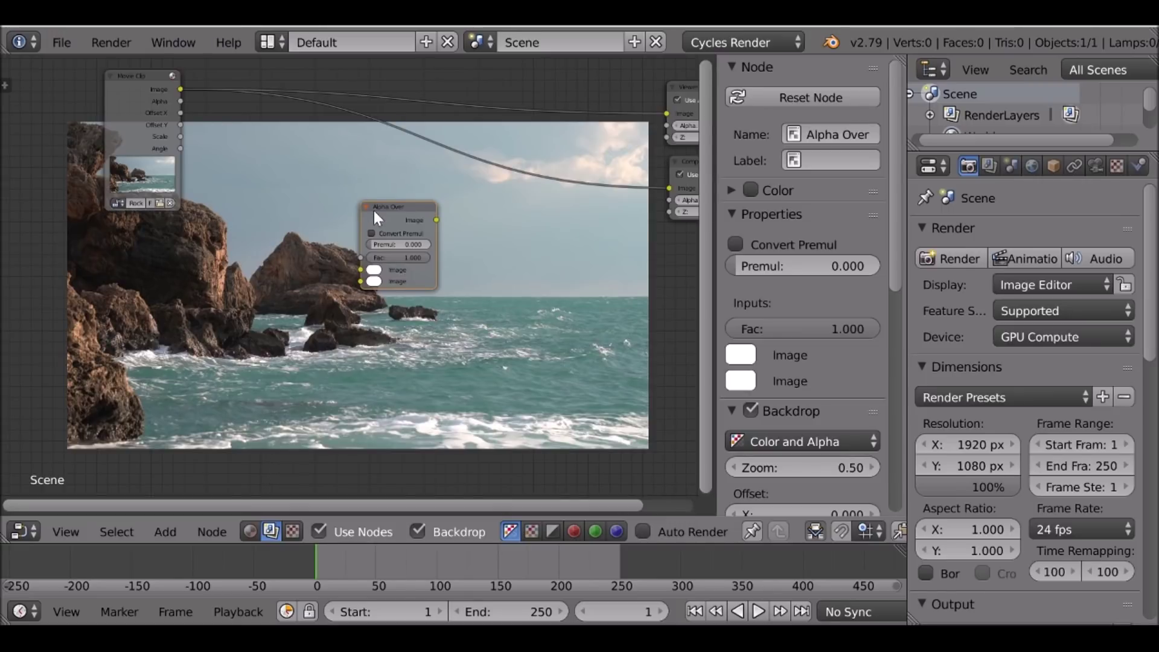
- Insert the Alpha Over node into the link from the Movie Clip to the Composite node and connect its output to the Viewer
{"action": "left_click_drag", "start_coordinate": [386, 205], "coordinate": [396, 150]}
{"action": "key", "text": "Home"}
{"action": "left_click", "coordinate": [665, 197]}
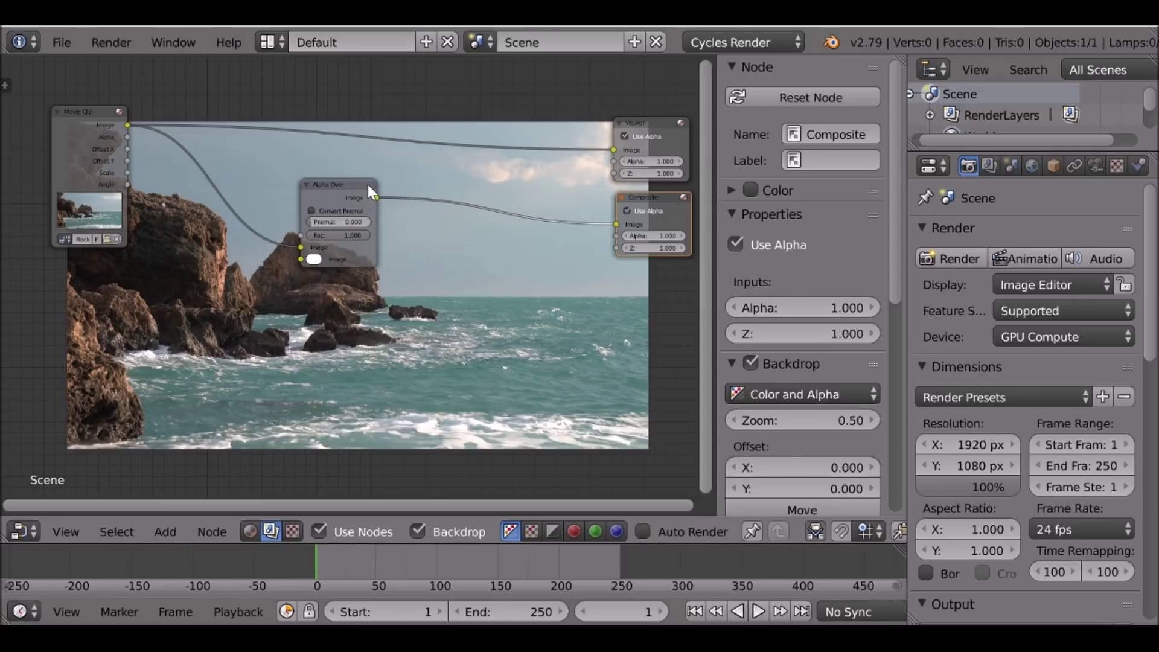
{"action": "left_click", "coordinate": [367, 185], "text": "ctrl+shift"}
- Duplicate the Movie Clip node and place the copy below the original
{"action": "middle_click_drag", "start_coordinate": [279, 206], "coordinate": [425, 157]}
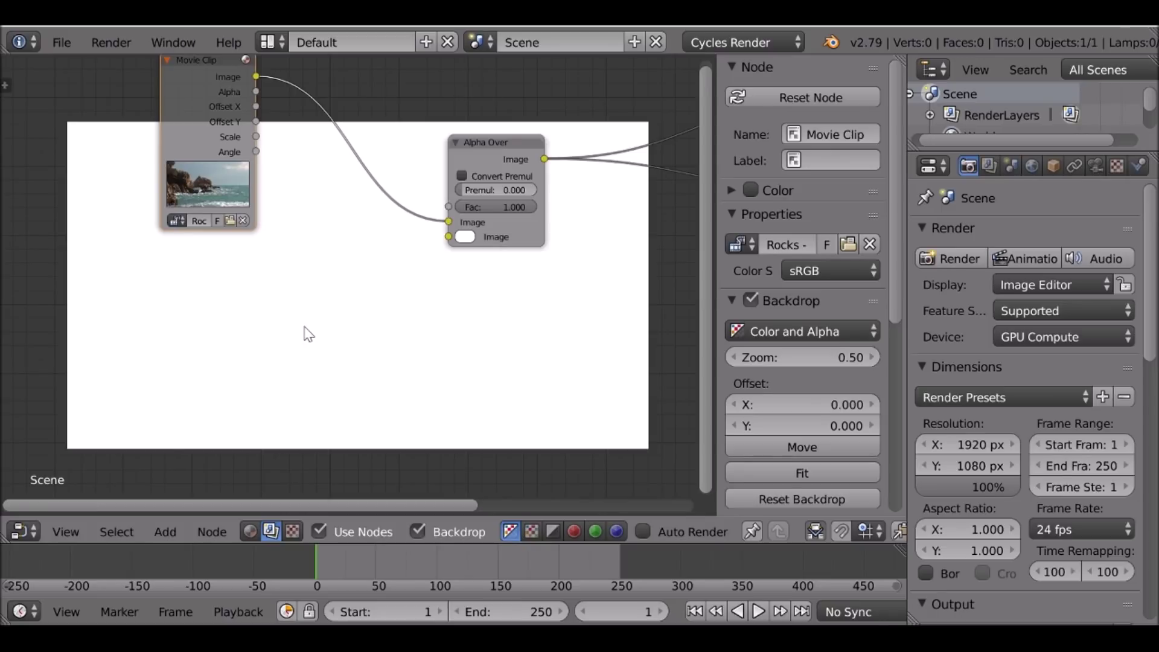
{"action": "left_click_drag", "start_coordinate": [188, 128], "coordinate": [179, 130]}
{"action": "key", "text": "shift+d"}
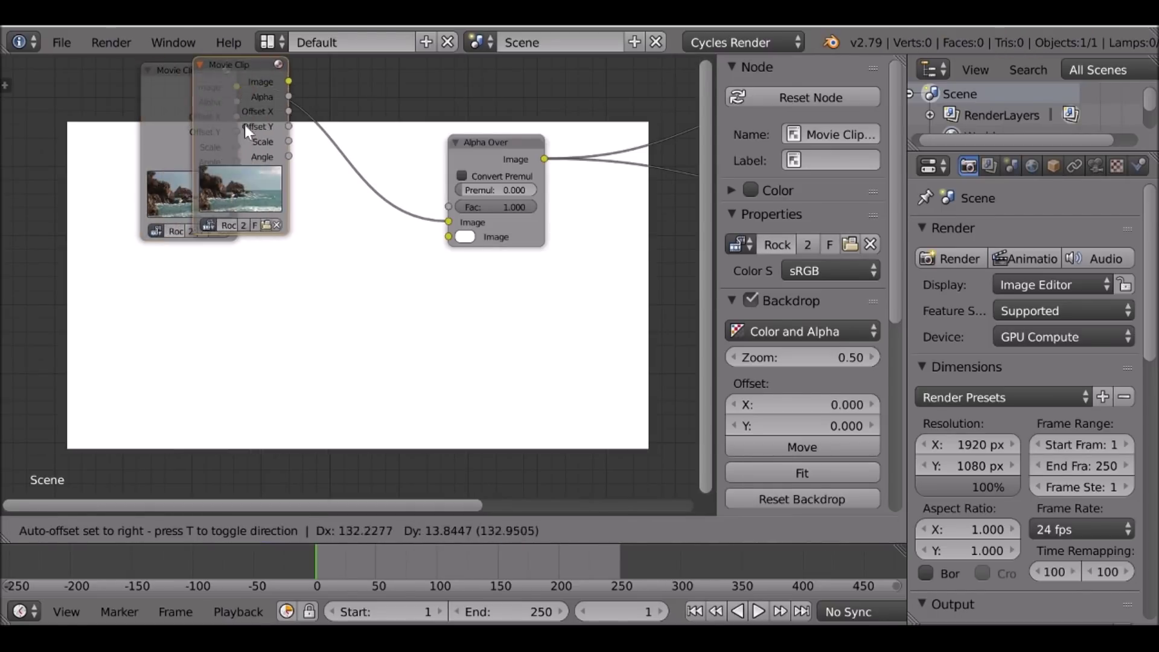
{"action": "left_click", "coordinate": [184, 334]}
{"action": "middle_click_drag", "start_coordinate": [256, 319], "coordinate": [280, 175]}
{"action": "scroll", "coordinate": [244, 234], "scroll_direction": "up", "scroll_amount": 3}
{"action": "scroll", "coordinate": [244, 235], "scroll_direction": "up", "scroll_amount": 2}
{"action": "scroll", "coordinate": [280, 175], "scroll_direction": "up", "scroll_amount": 1}
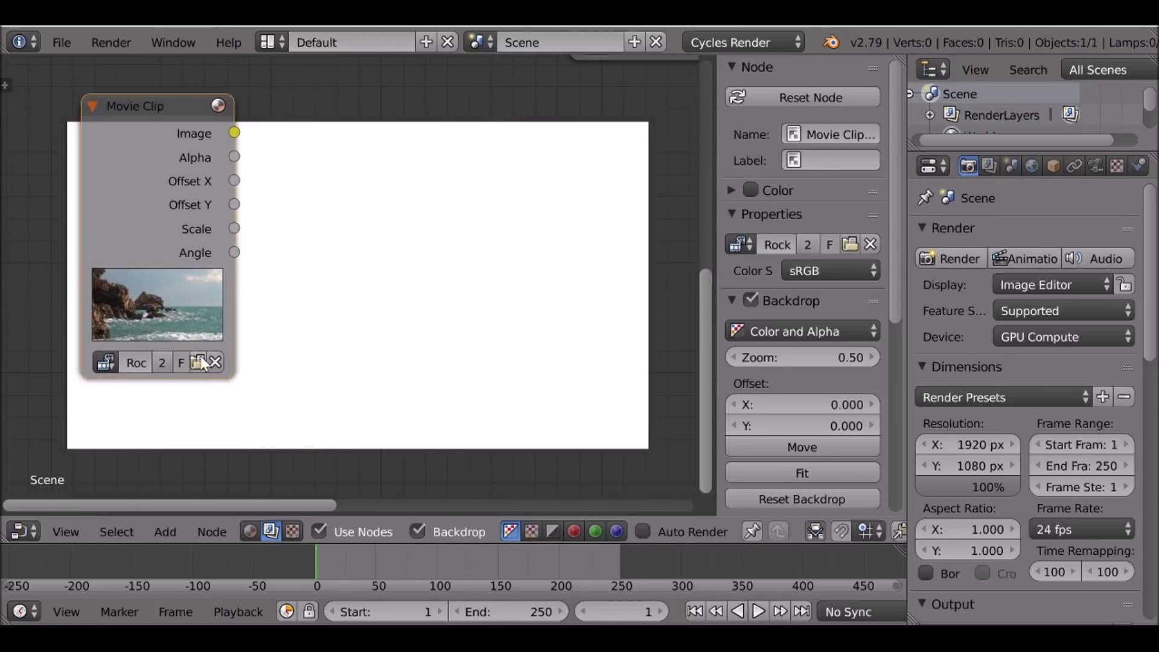
- Load Pexels Videos 1246201.mp4 from the Videoassets folder into the duplicated Movie Clip node
{"action": "left_click", "coordinate": [197, 362]}
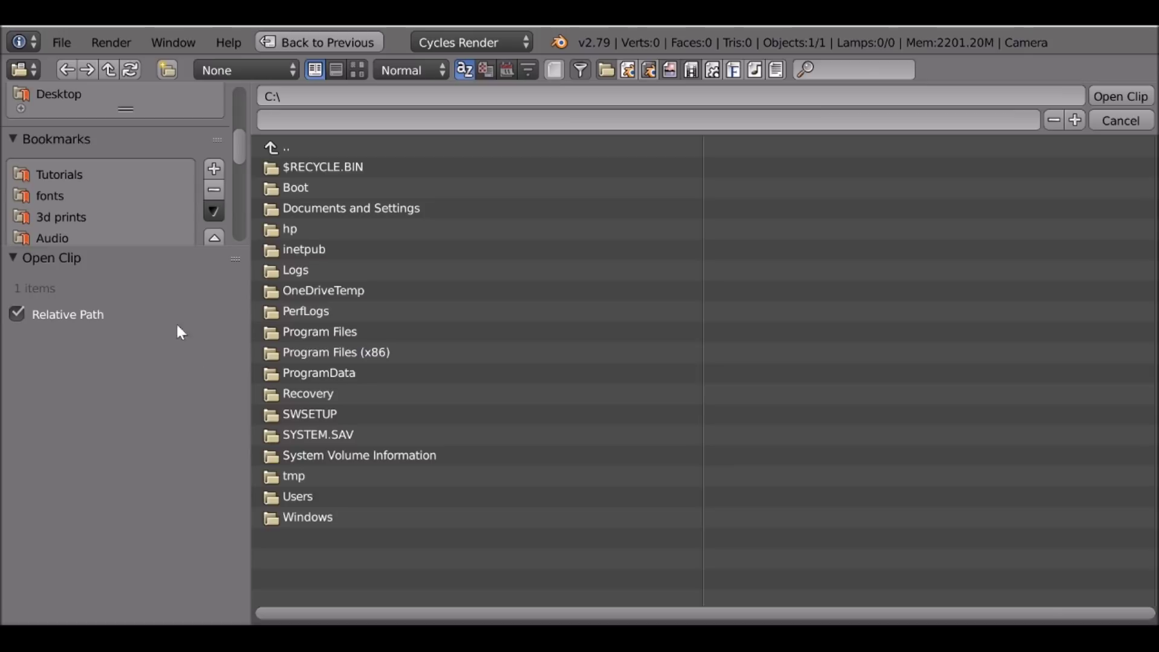
{"action": "scroll", "coordinate": [82, 162], "scroll_direction": "down", "scroll_amount": 3}
{"action": "left_click", "coordinate": [78, 205]}
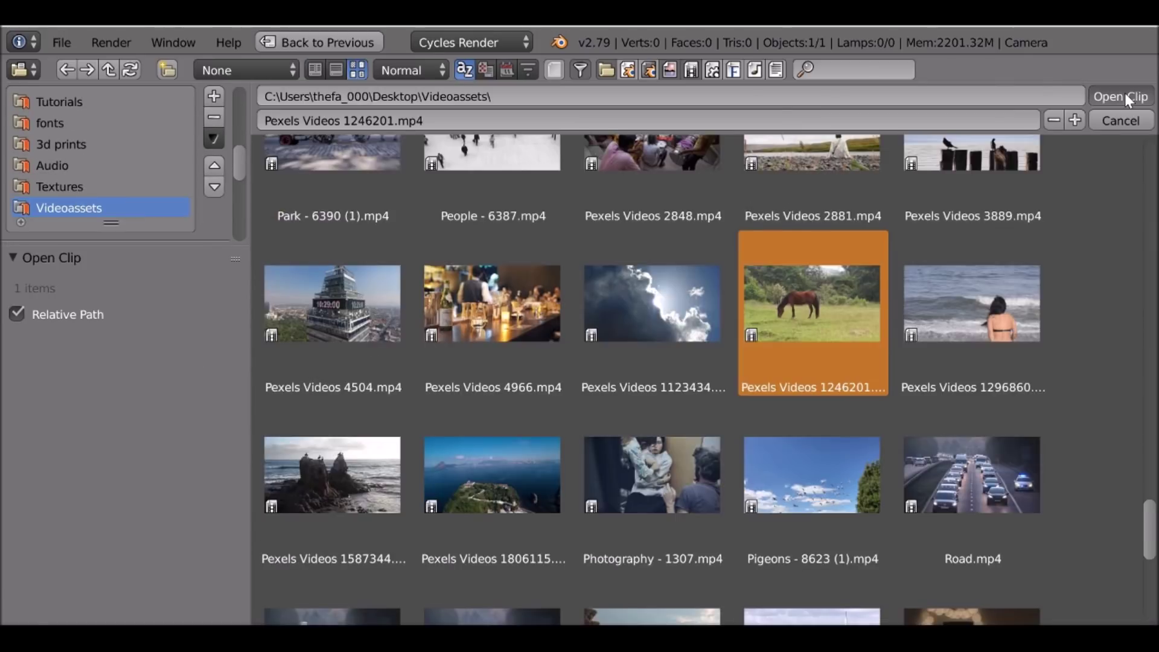
{"action": "left_click", "coordinate": [1124, 95]}
- Link the horse clip's Image output to the second Image input of Alpha Over and tidy the node layout
{"action": "scroll", "coordinate": [254, 259], "scroll_direction": "down", "scroll_amount": 2}
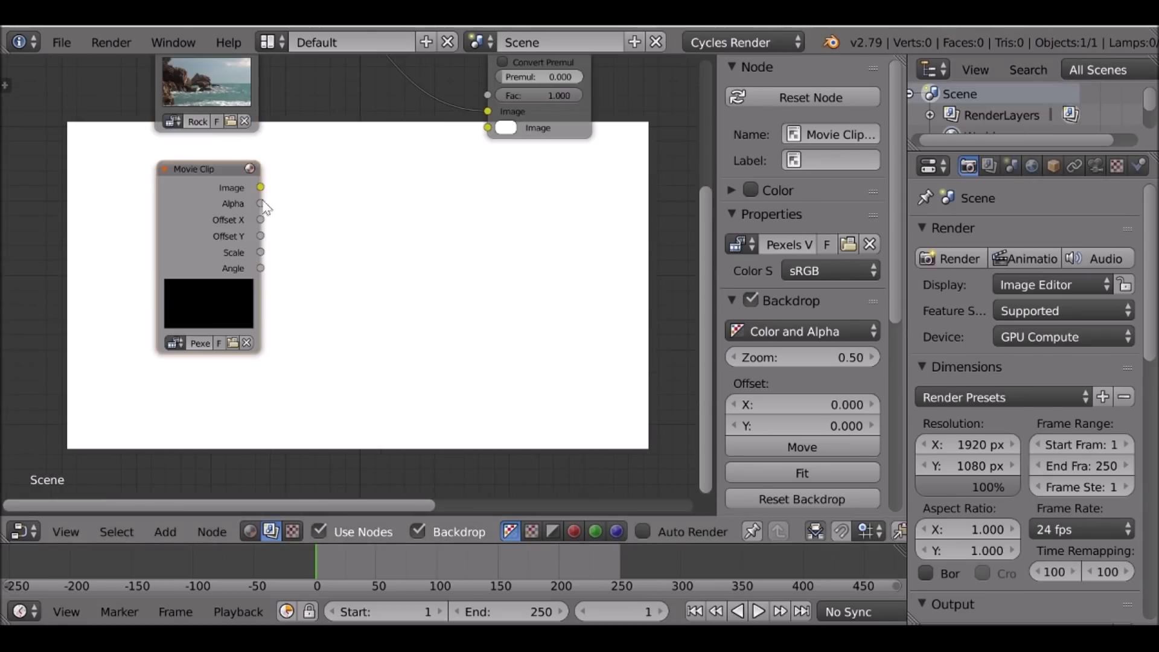
{"action": "left_click_drag", "start_coordinate": [261, 187], "coordinate": [502, 131]}
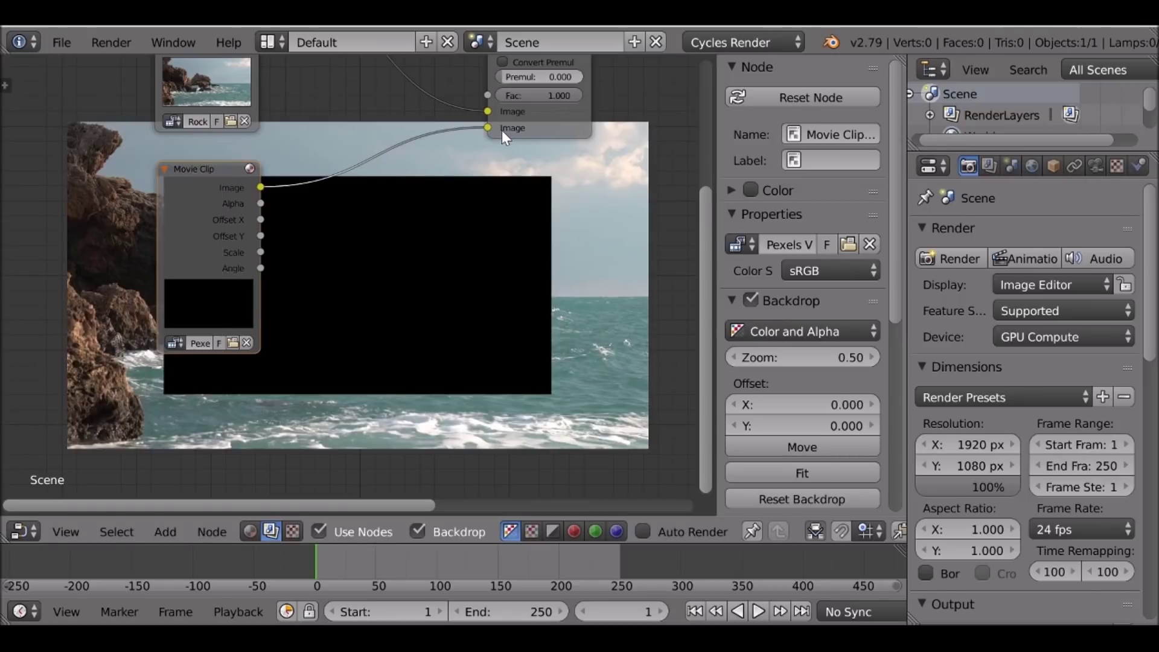
{"action": "middle_click_drag", "start_coordinate": [437, 249], "coordinate": [327, 327]}
{"action": "scroll", "coordinate": [328, 326], "scroll_direction": "down", "scroll_amount": 2}
{"action": "middle_click_drag", "start_coordinate": [316, 286], "coordinate": [270, 163]}
{"action": "left_click_drag", "start_coordinate": [61, 168], "coordinate": [83, 236]}
{"action": "middle_click_drag", "start_coordinate": [89, 213], "coordinate": [87, 304]}
{"action": "left_click", "coordinate": [64, 93]}
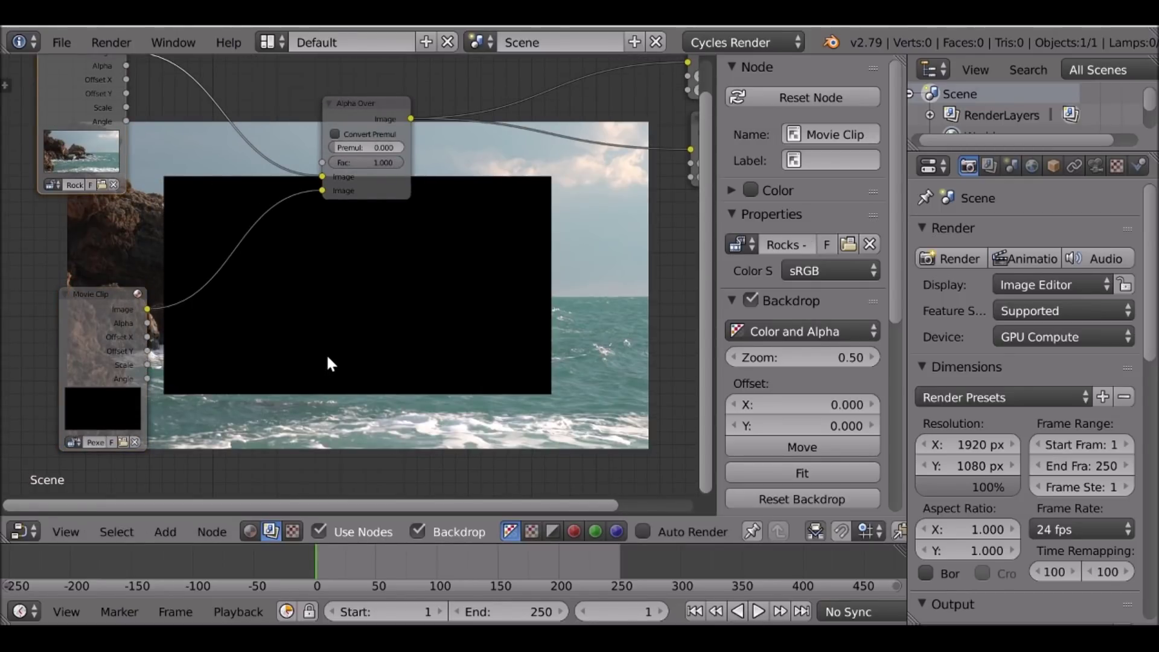
- Add a Scale node on the link between the horse Movie Clip and the Alpha Over node
{"action": "key", "text": "shift+a"}
{"action": "mouse_move", "coordinate": [269, 414]}
{"action": "left_click", "coordinate": [408, 344]}
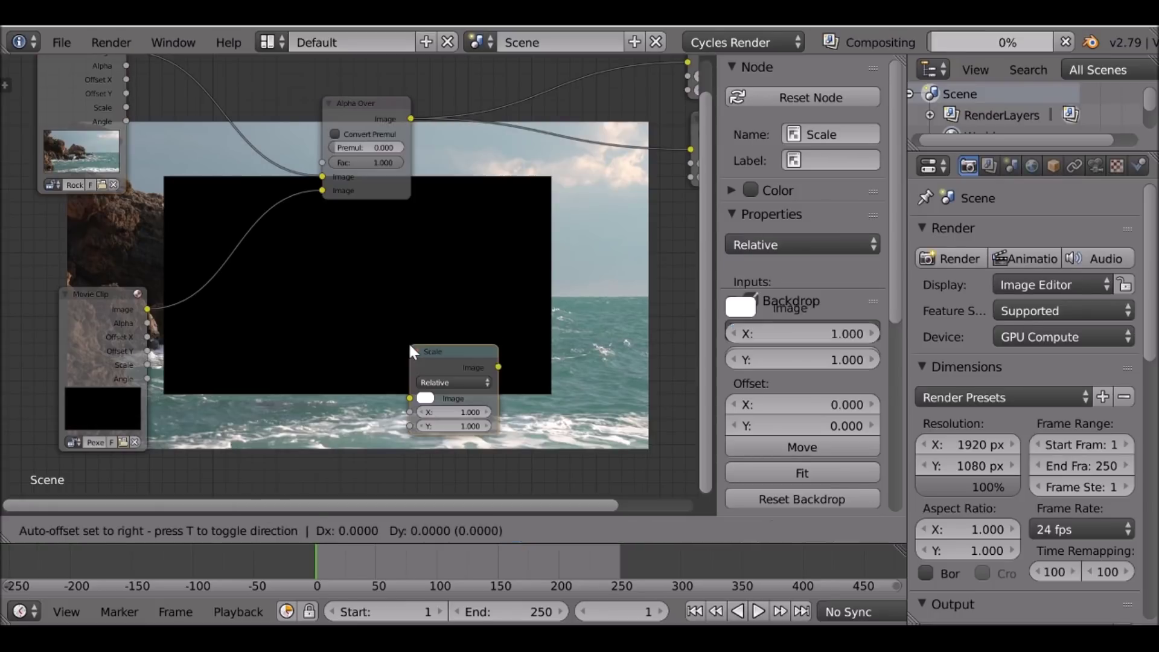
{"action": "left_click", "coordinate": [181, 257]}
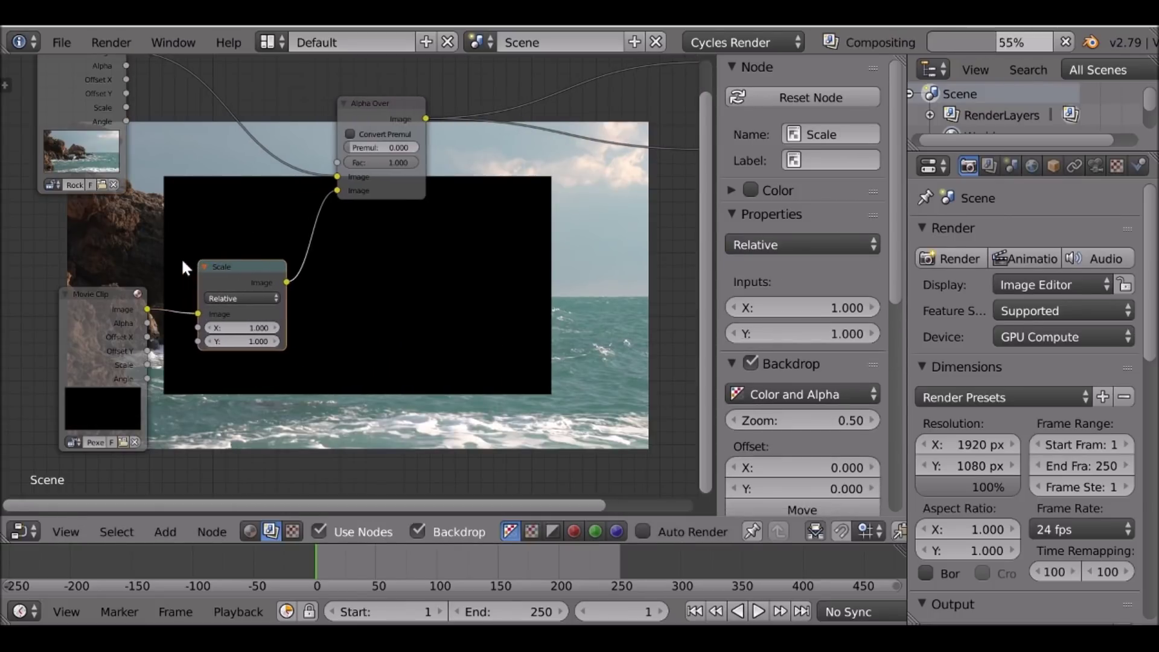
- Set the Scale node to Render Size, place it close to the horse clip node, and collapse it
{"action": "left_click", "coordinate": [235, 299]}
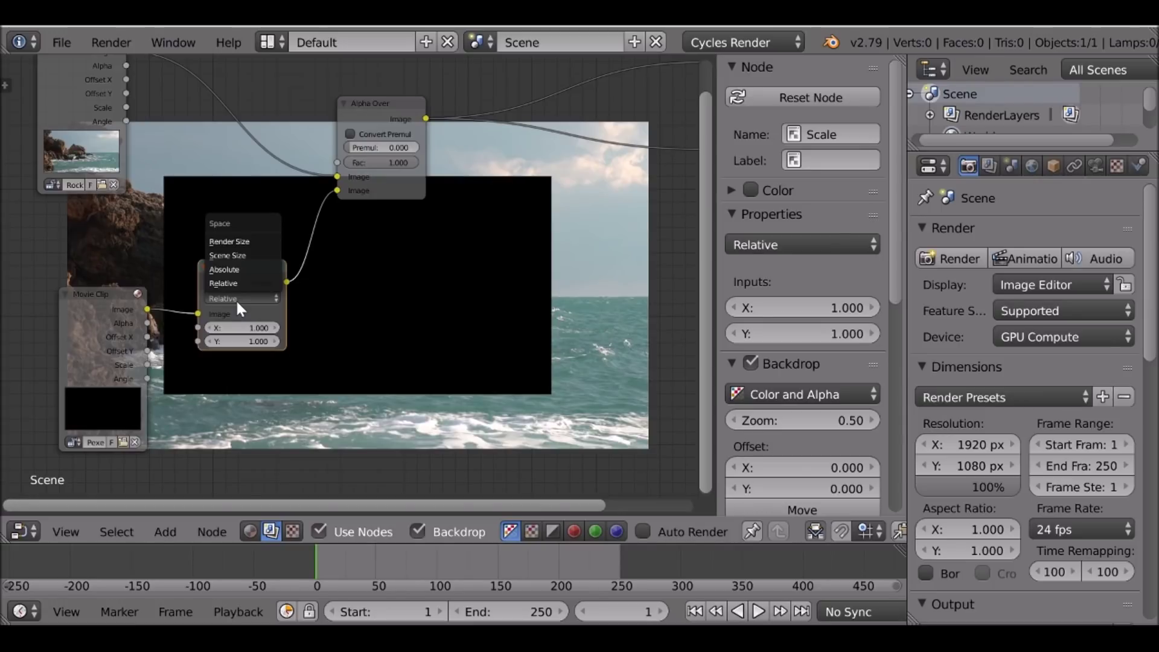
{"action": "left_click", "coordinate": [237, 242]}
{"action": "left_click_drag", "start_coordinate": [224, 270], "coordinate": [160, 280]}
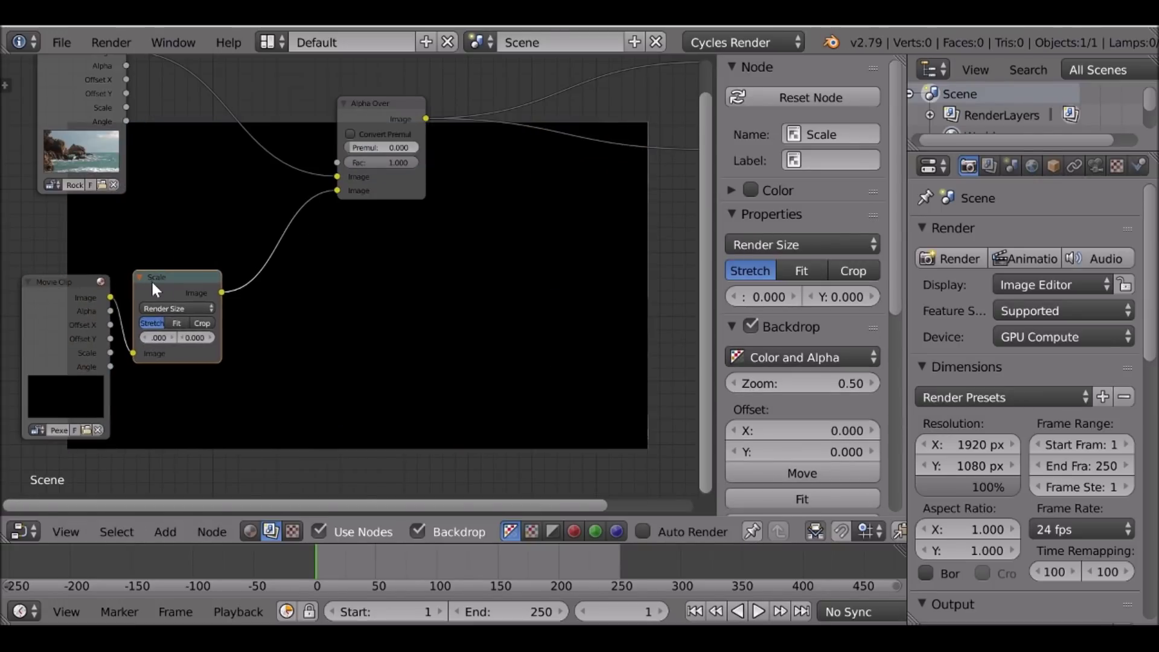
{"action": "left_click", "coordinate": [140, 276]}
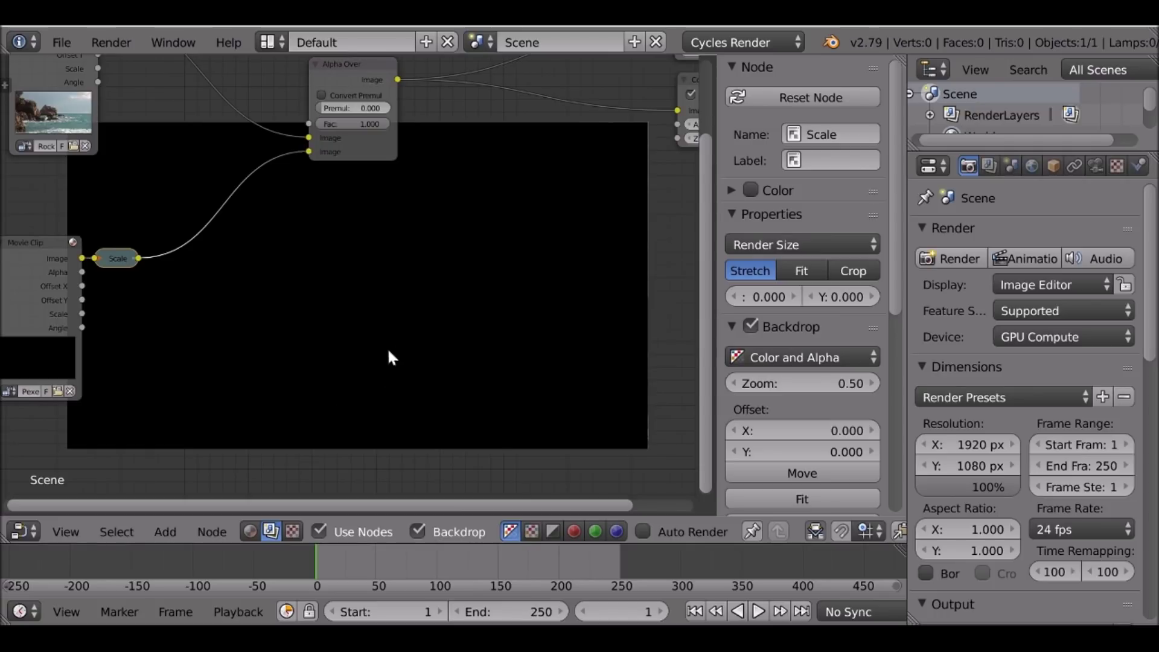
- Move the playhead to frame 30 and set the animation's start frame to 30
{"action": "left_click", "coordinate": [322, 563]}
{"action": "left_click_drag", "start_coordinate": [326, 565], "coordinate": [353, 567]}
{"action": "left_click", "coordinate": [583, 612]}
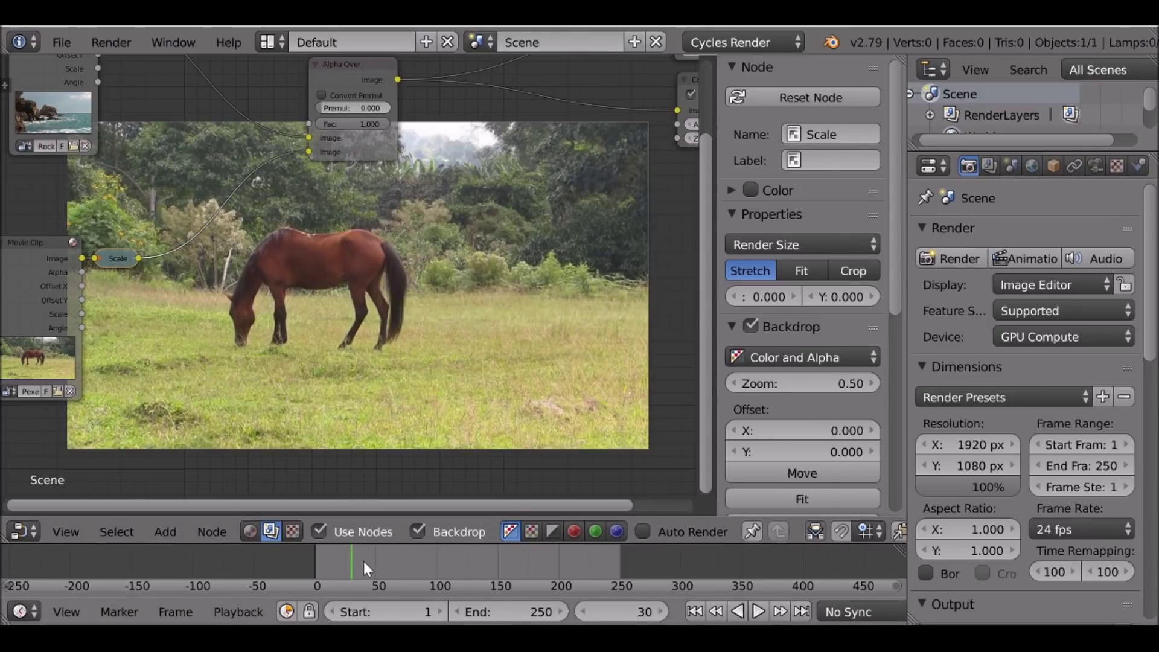
{"action": "left_click", "coordinate": [373, 611]}
{"action": "type", "text": "30"}
{"action": "key", "text": "Return"}
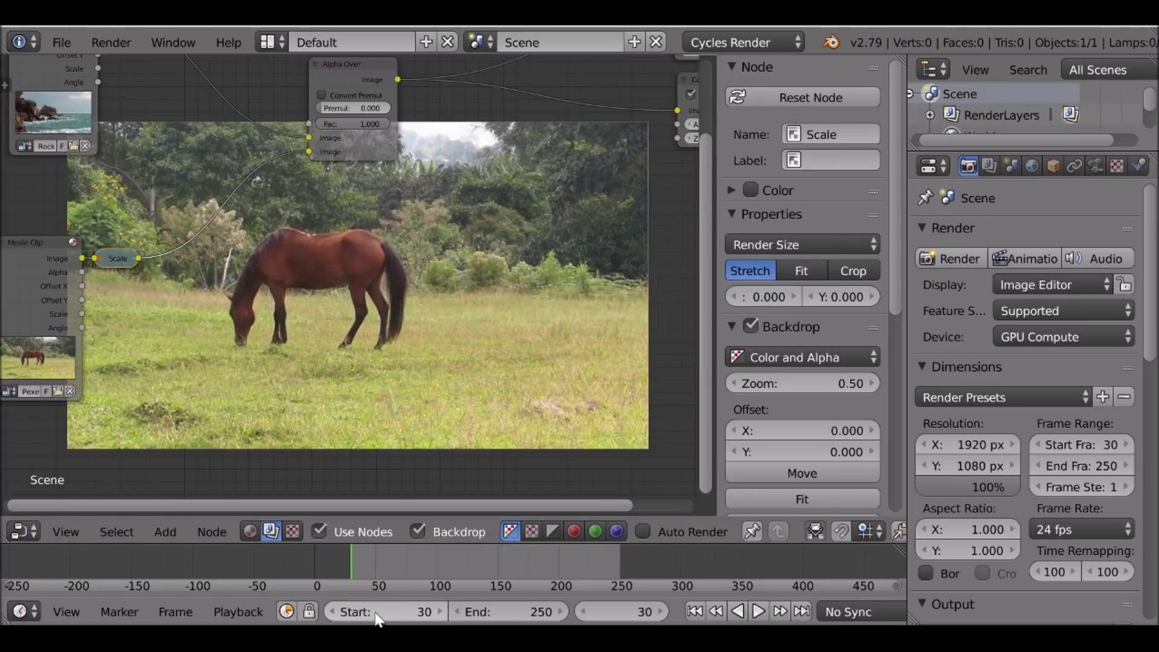
- Preview the Rocks Movie Clip node in the Viewer and set the start frame to 1
{"action": "middle_click_drag", "start_coordinate": [480, 246], "coordinate": [492, 378]}
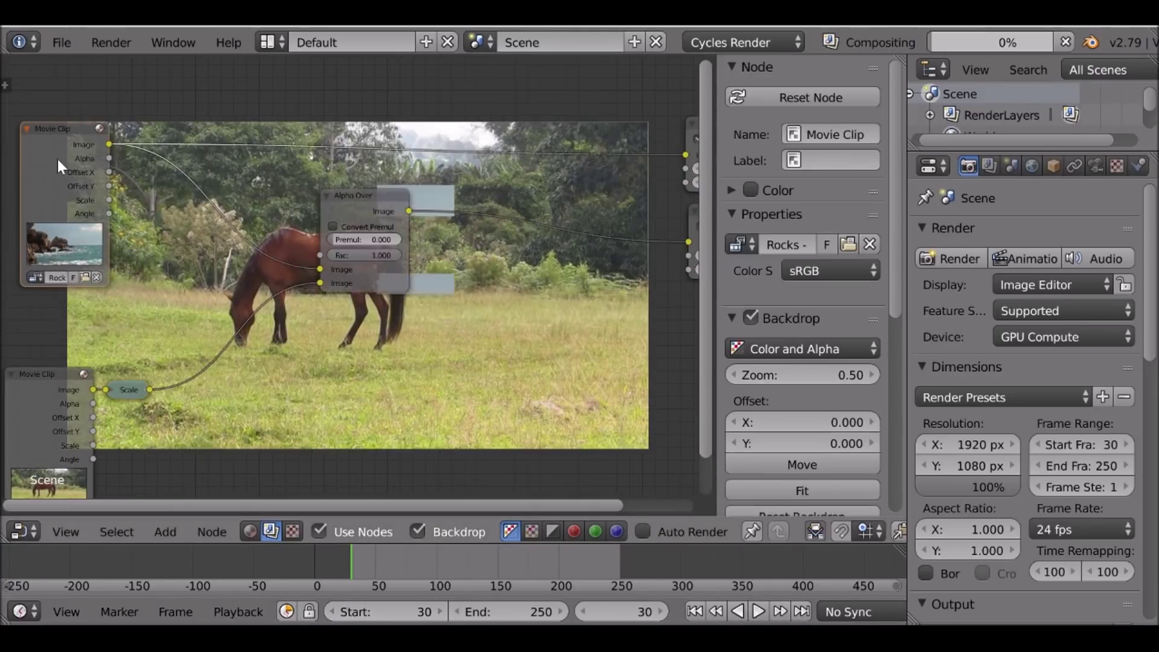
{"action": "left_click", "coordinate": [57, 156], "text": "ctrl+shift"}
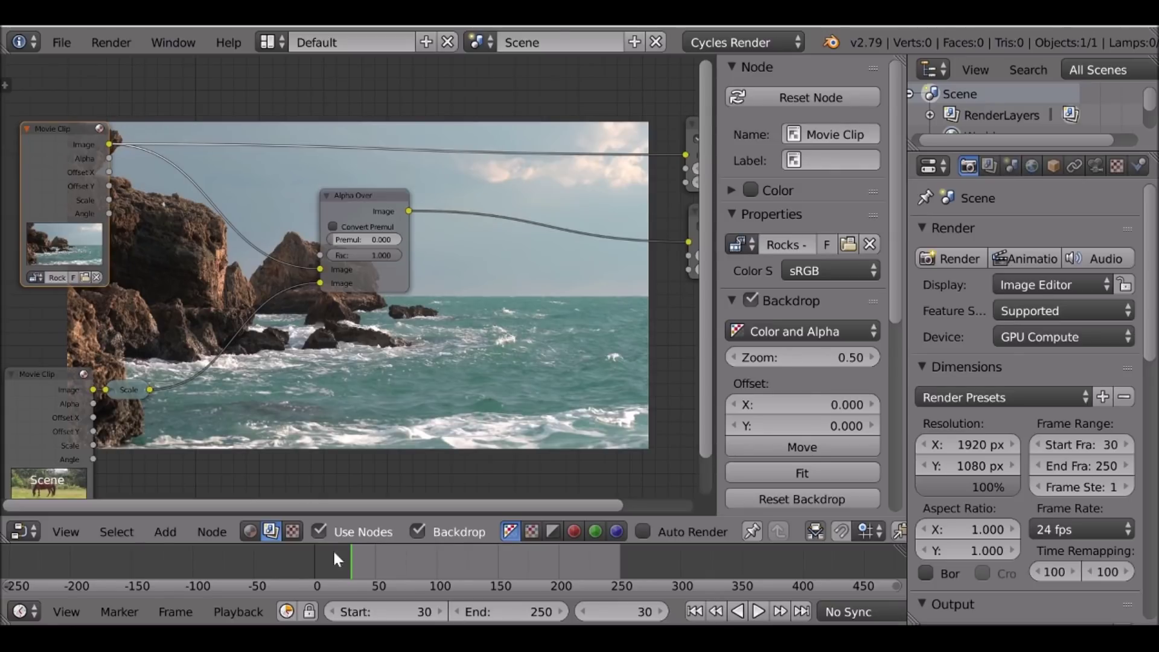
{"action": "left_click", "coordinate": [383, 610]}
{"action": "type", "text": "1"}
{"action": "key", "text": "Return"}
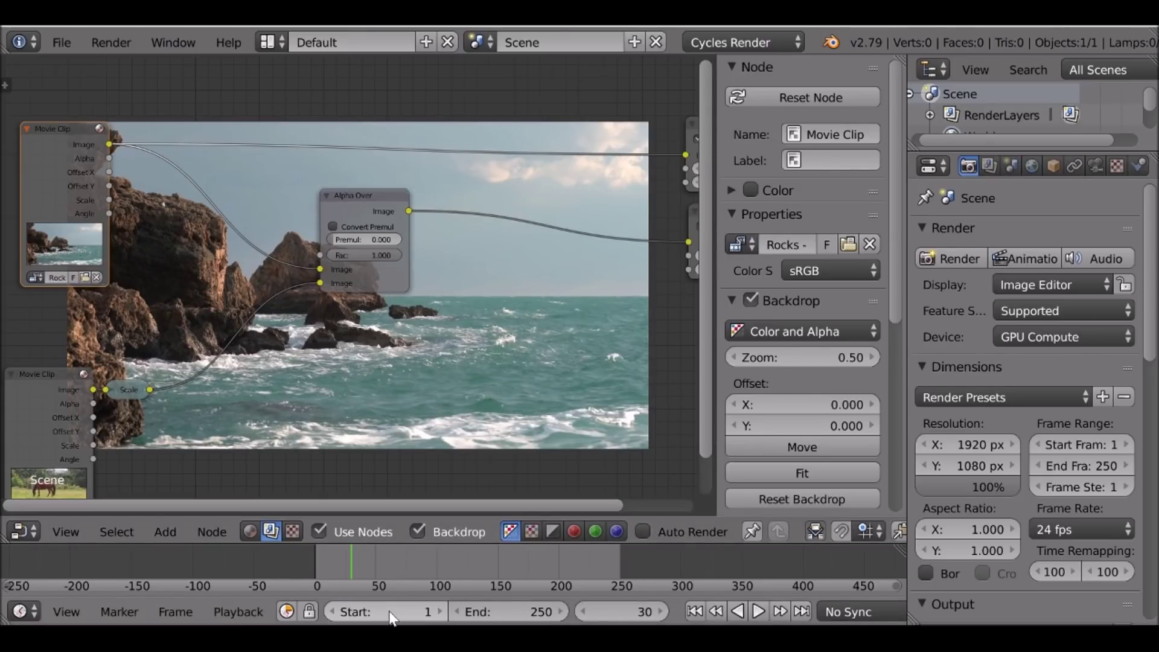
- Connect the horse clip's Scale node to the Viewer to show the scaled footage as the backdrop
{"action": "middle_click_drag", "start_coordinate": [360, 211], "coordinate": [393, 158]}
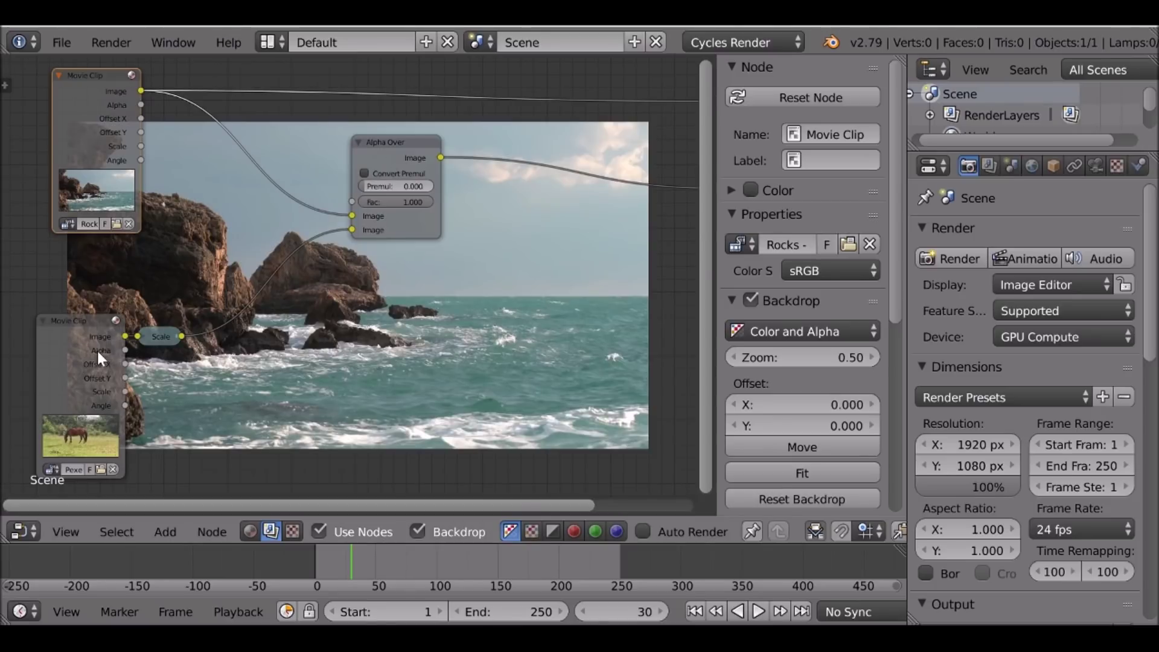
{"action": "left_click", "coordinate": [162, 334], "text": "ctrl+shift"}
{"action": "left_click_drag", "start_coordinate": [181, 336], "coordinate": [551, 272]}
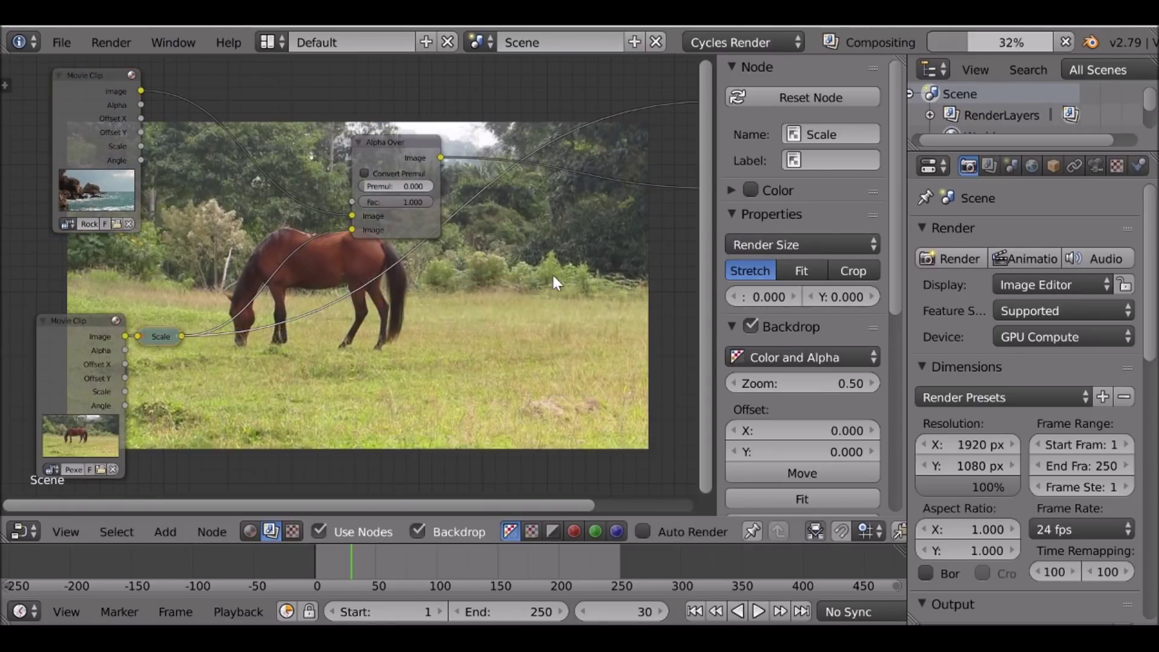
{"action": "middle_click_drag", "start_coordinate": [552, 273], "coordinate": [544, 249]}
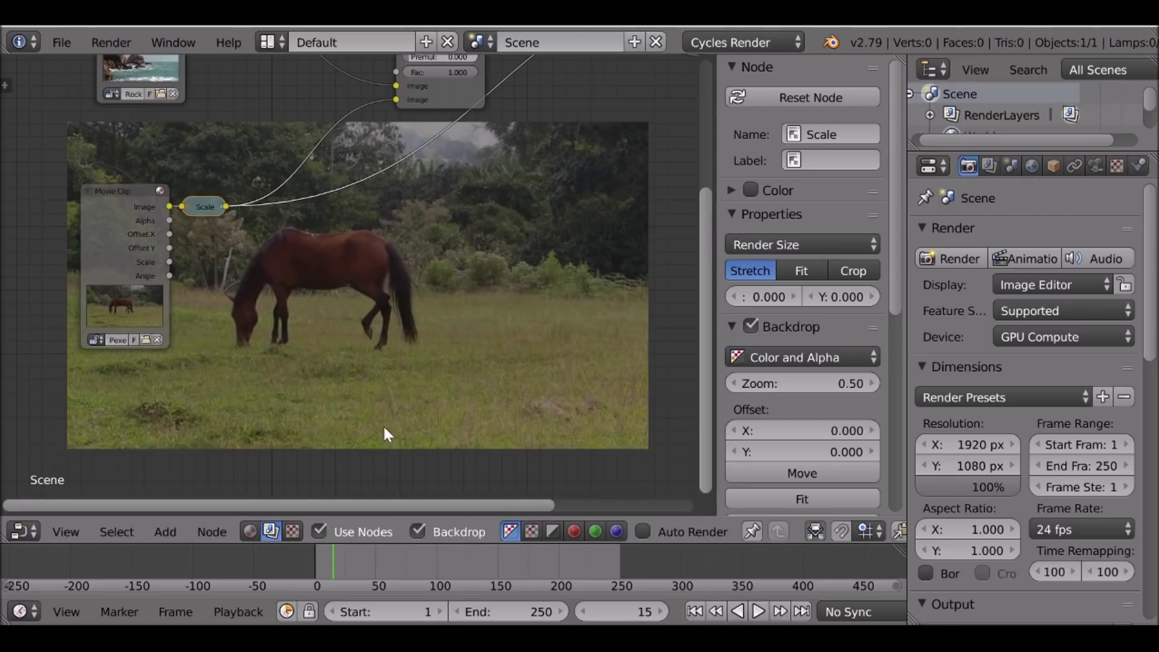
- Move the playhead to frame 30 to show the horse clip at that frame in the backdrop
{"action": "left_click_drag", "start_coordinate": [334, 560], "coordinate": [345, 555]}
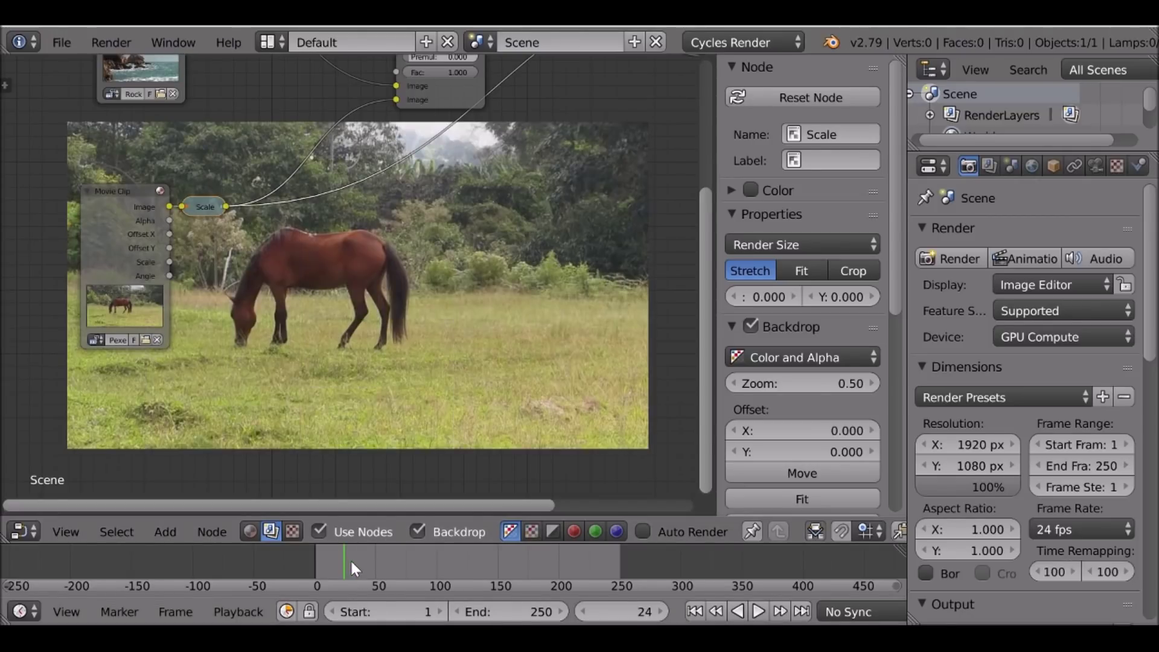
{"action": "left_click", "coordinate": [611, 609]}
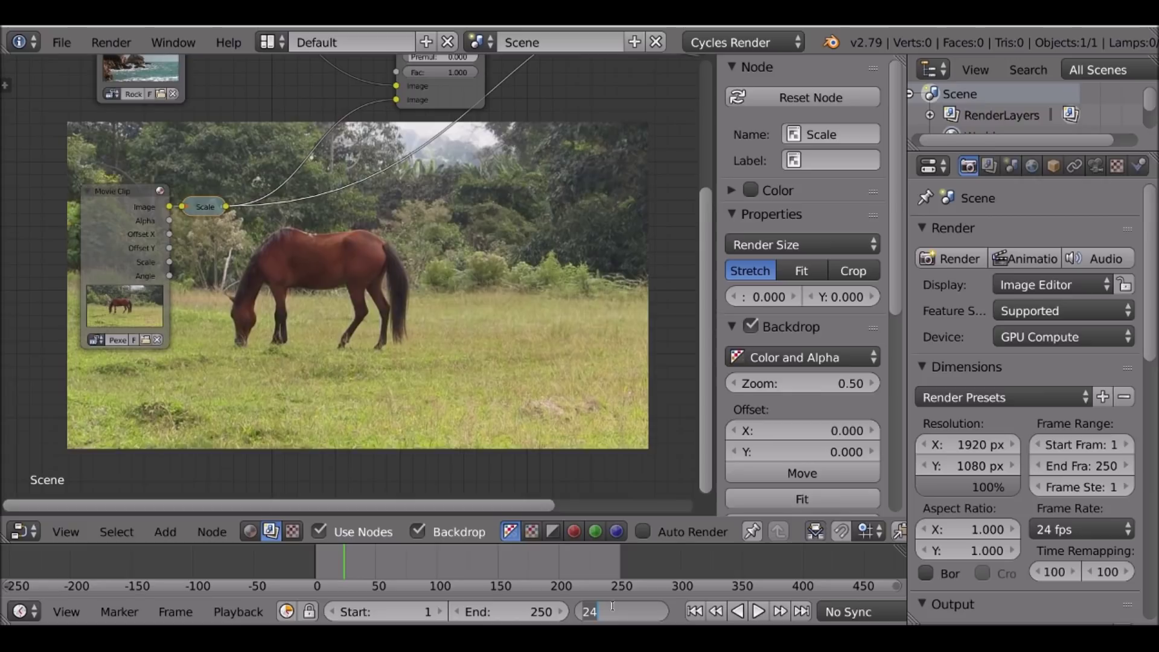
{"action": "type", "text": "30"}
{"action": "key", "text": "Return"}
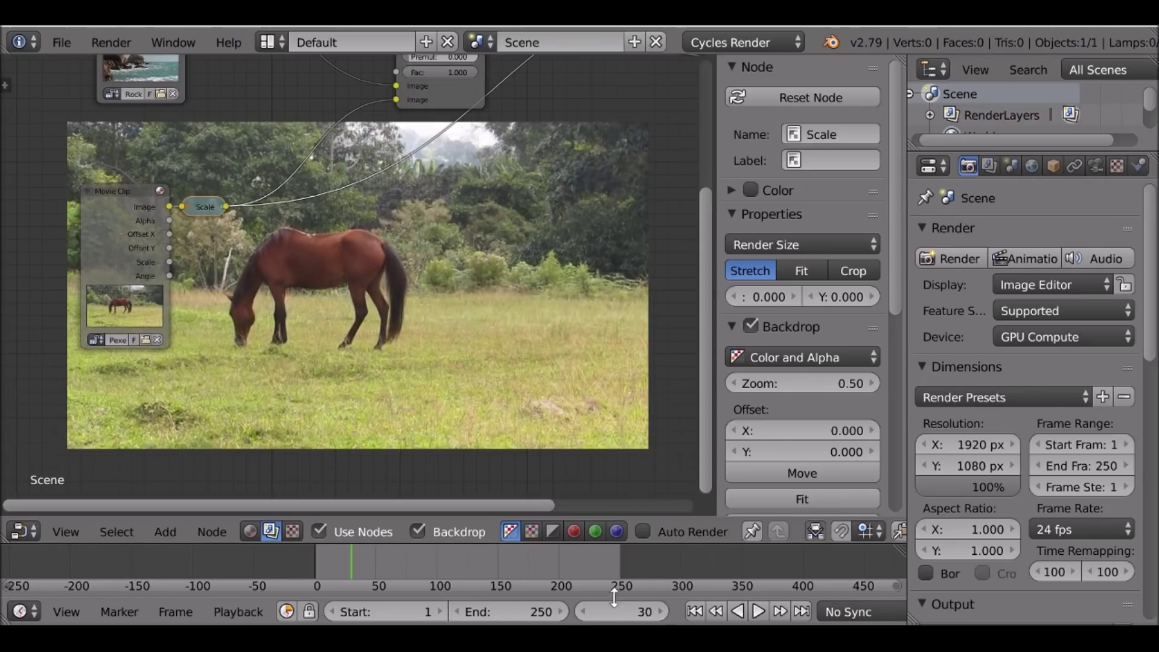
- Preview the Rocks Movie Clip node in the Viewer, followed by the horse clip's Scale node
{"action": "mouse_move", "coordinate": [135, 241]}
{"action": "left_mouse_down"}
{"action": "mouse_move", "coordinate": [129, 233]}
{"action": "mouse_move", "coordinate": [129, 243]}
{"action": "left_mouse_up"}
{"action": "middle_click_drag", "start_coordinate": [449, 243], "coordinate": [361, 223]}
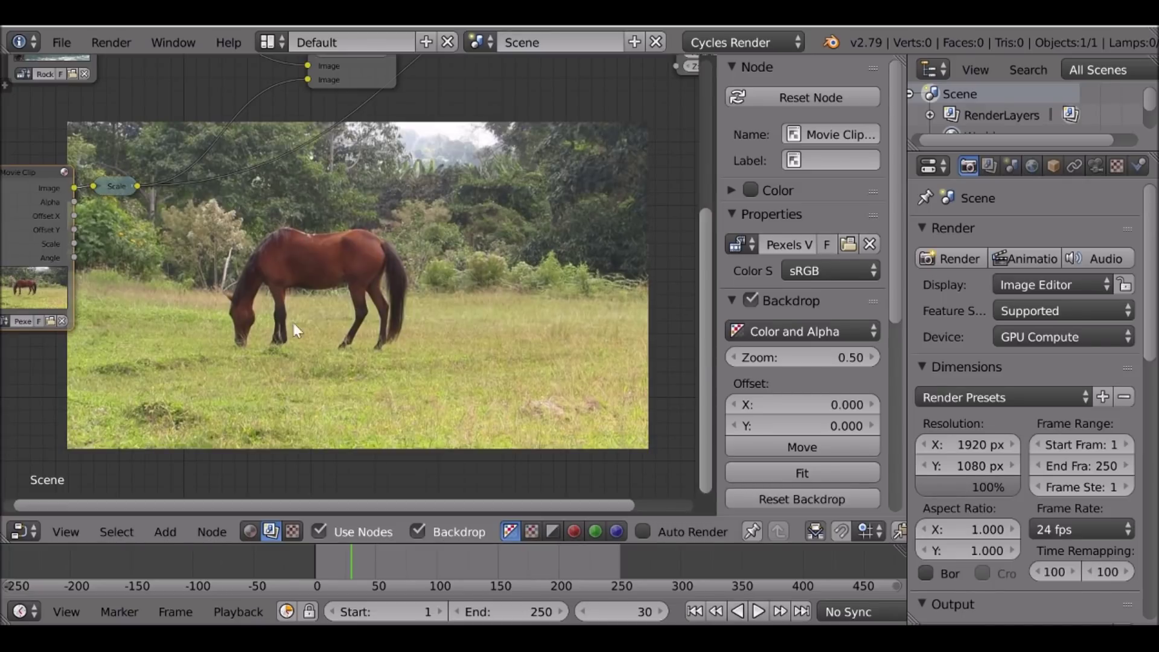
{"action": "middle_click_drag", "start_coordinate": [338, 301], "coordinate": [360, 439]}
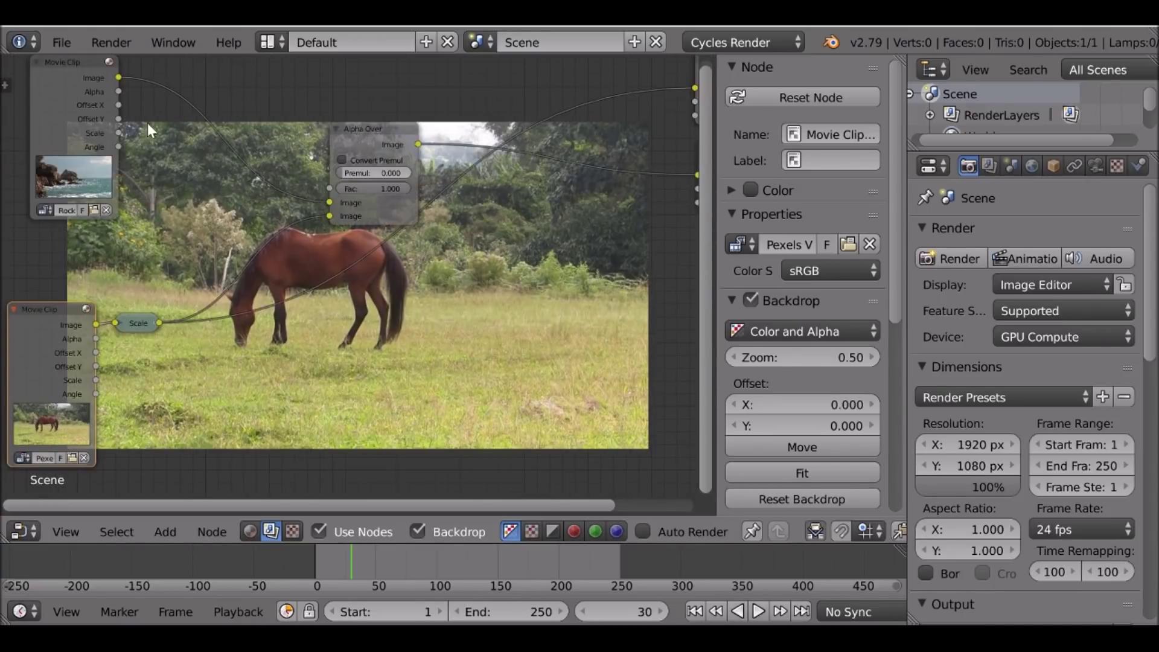
{"action": "left_click", "coordinate": [66, 69], "text": "ctrl+shift"}
{"action": "middle_click_drag", "start_coordinate": [239, 375], "coordinate": [187, 278]}
{"action": "left_click", "coordinate": [161, 264], "text": "ctrl+shift"}
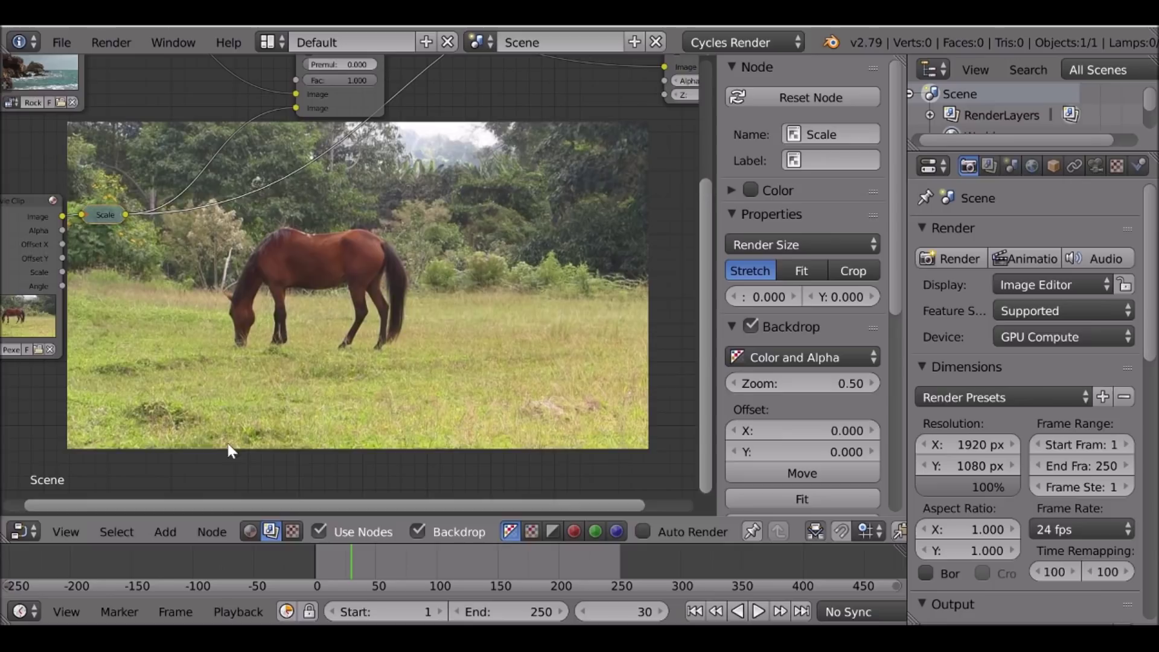
- Open Pexels Videos 1246201.mp4 in the Movie Clip Editor and switch the editor to Tracking mode
{"action": "left_click", "coordinate": [18, 531]}
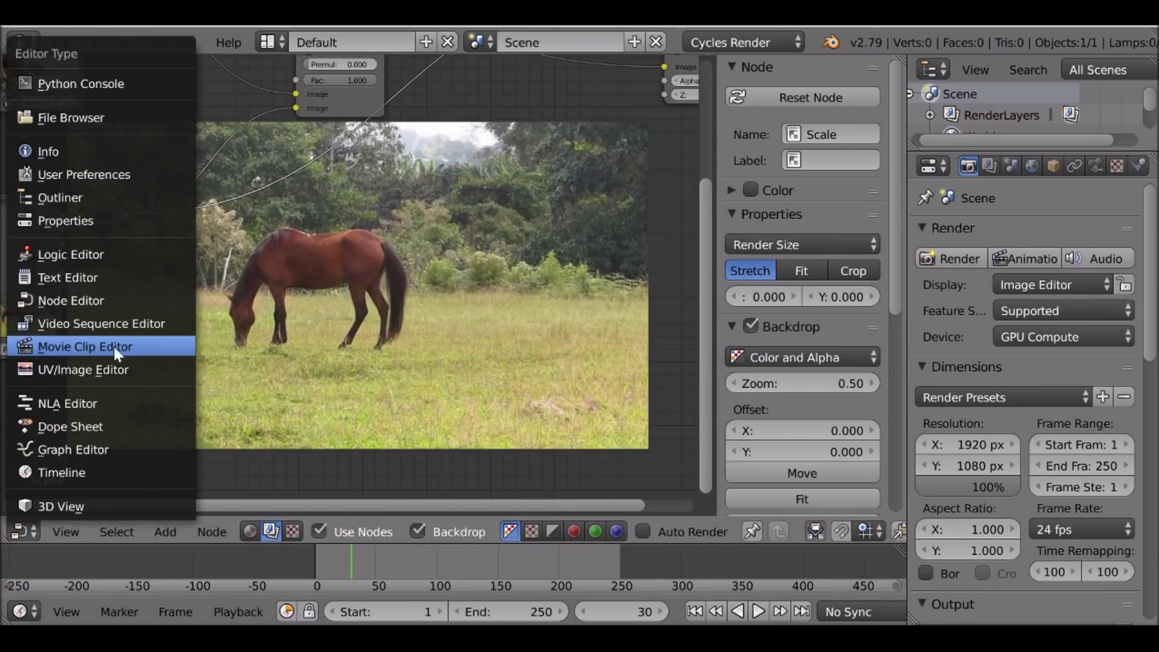
{"action": "left_click", "coordinate": [151, 345]}
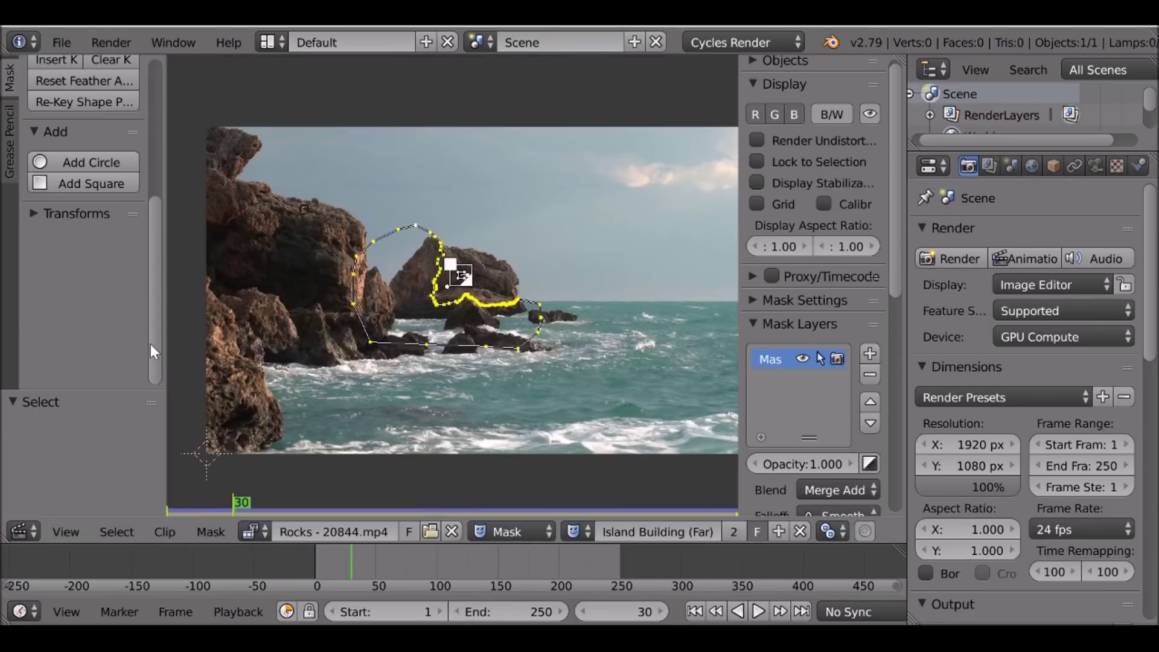
{"action": "left_click", "coordinate": [251, 530]}
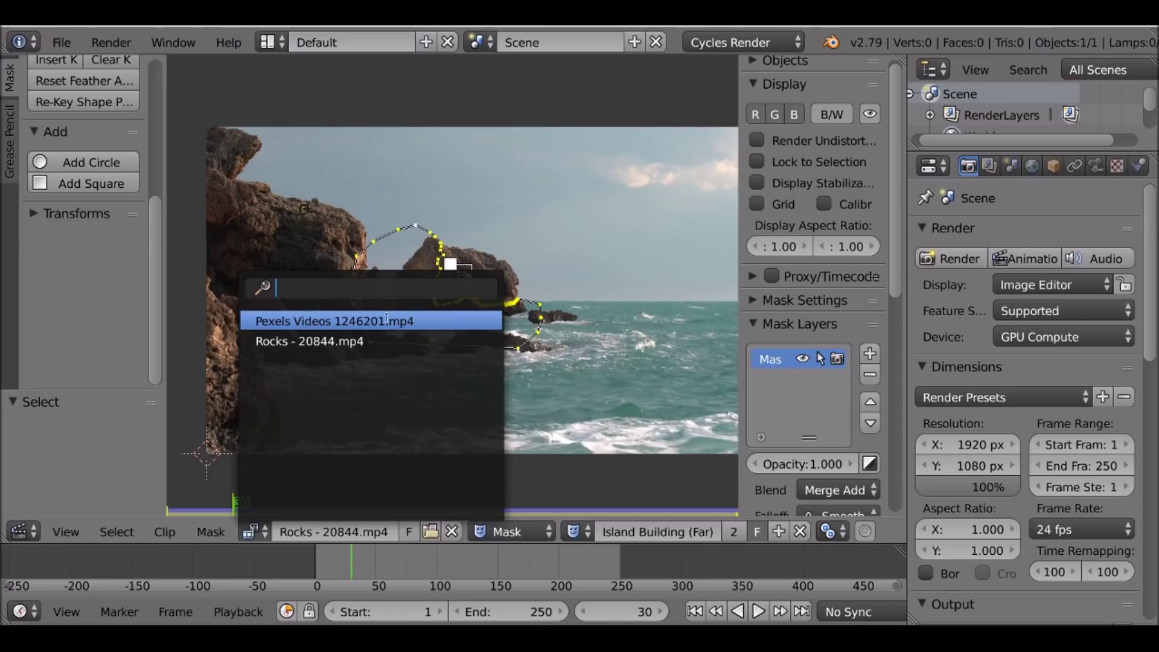
{"action": "left_click", "coordinate": [425, 323]}
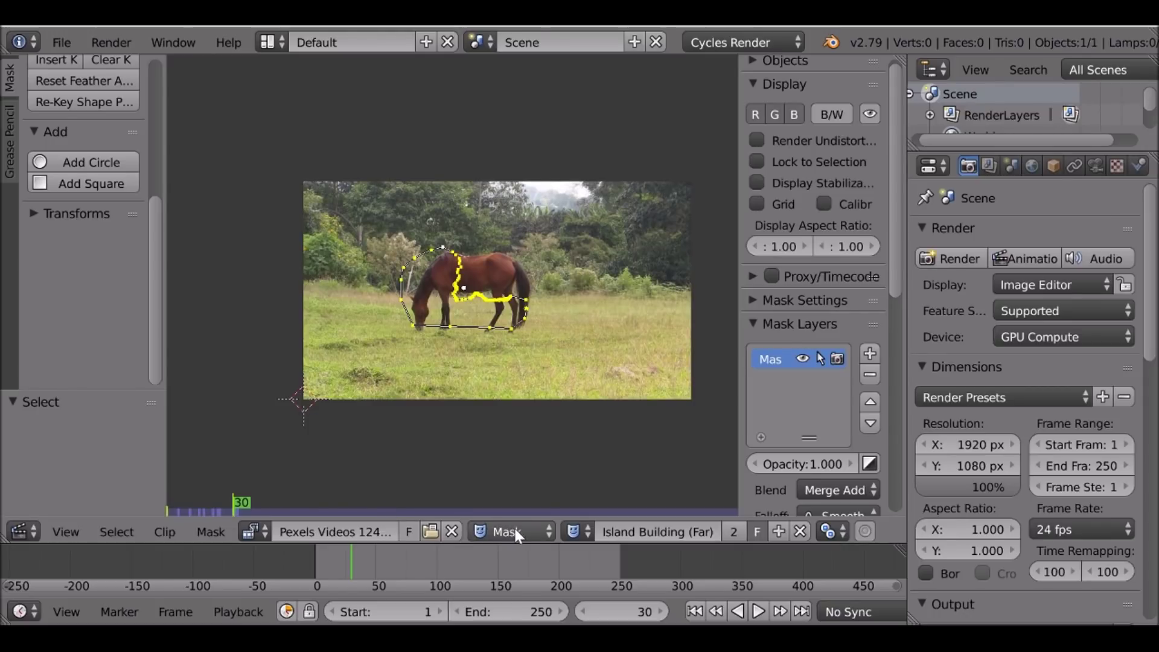
{"action": "scroll", "coordinate": [124, 186], "scroll_direction": "up", "scroll_amount": 8}
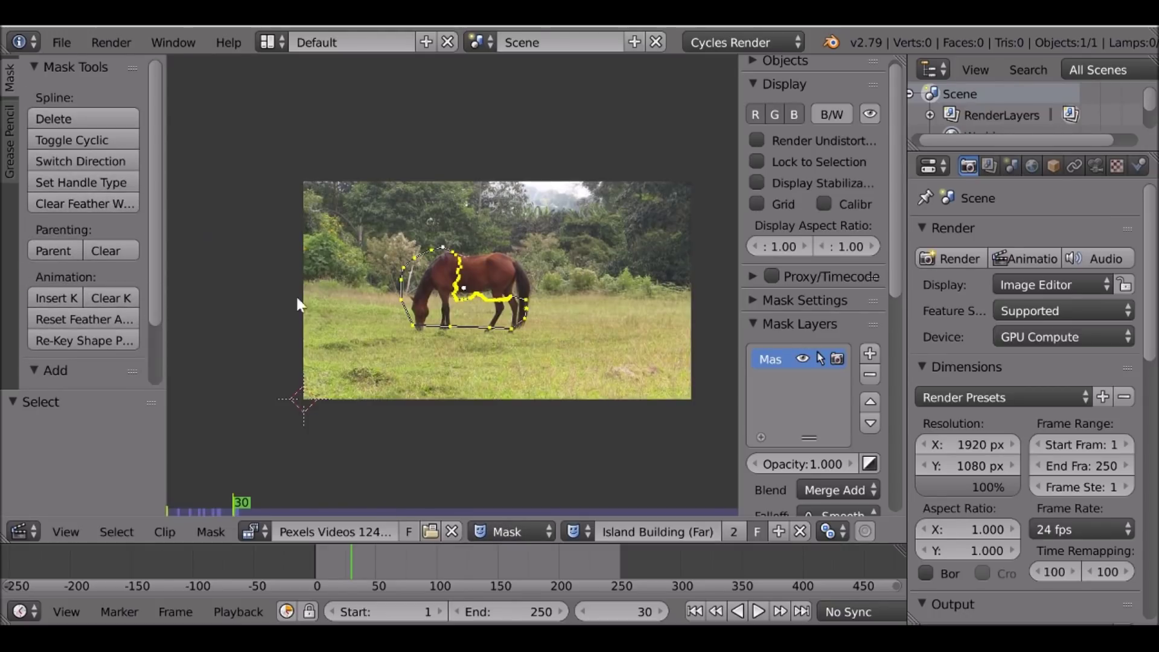
{"action": "left_click", "coordinate": [487, 522]}
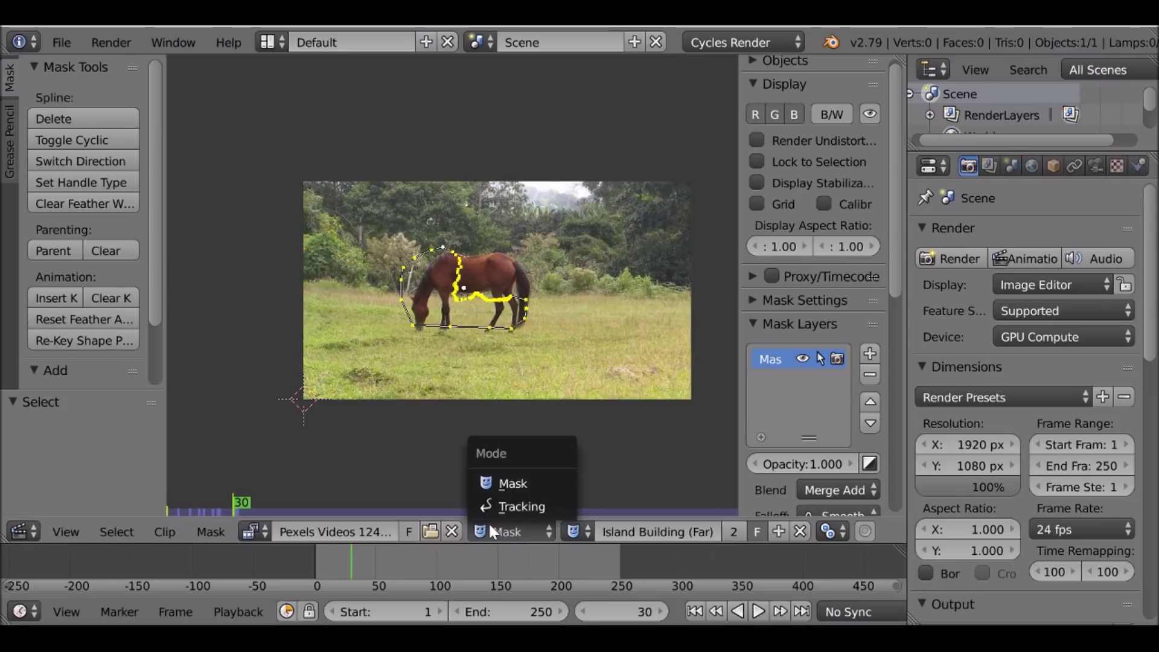
{"action": "left_click", "coordinate": [539, 503]}
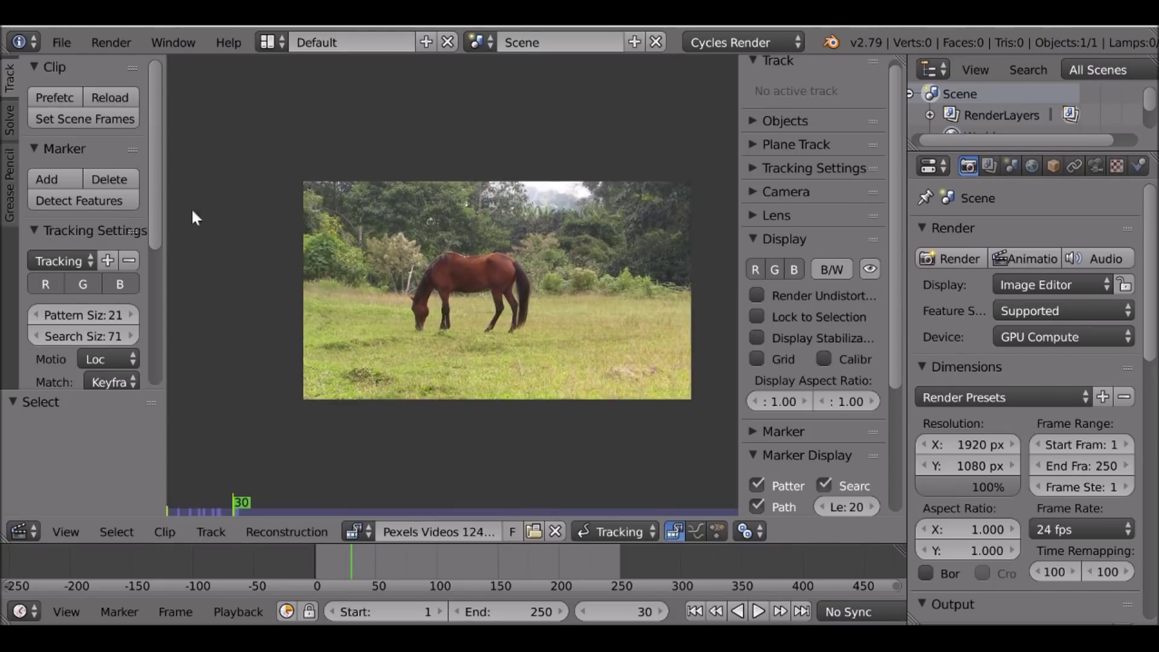
- Prefetch the horse clip's frames starting at frame 1, and move the playhead to frame 30
{"action": "left_click", "coordinate": [694, 611]}
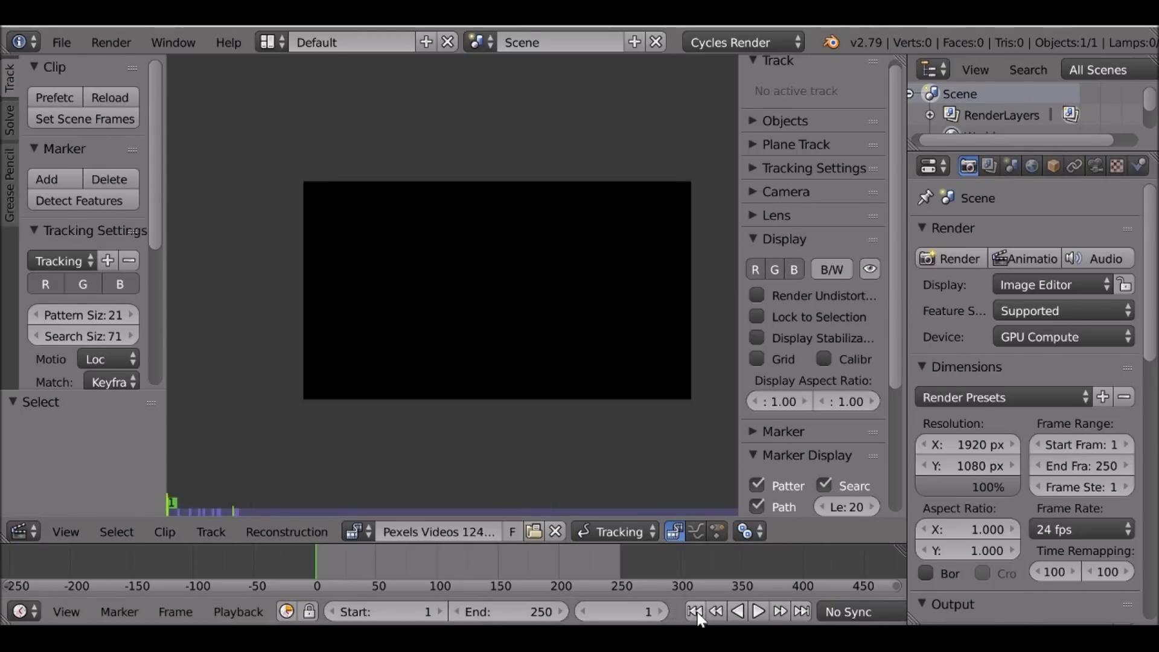
{"action": "left_click", "coordinate": [448, 554]}
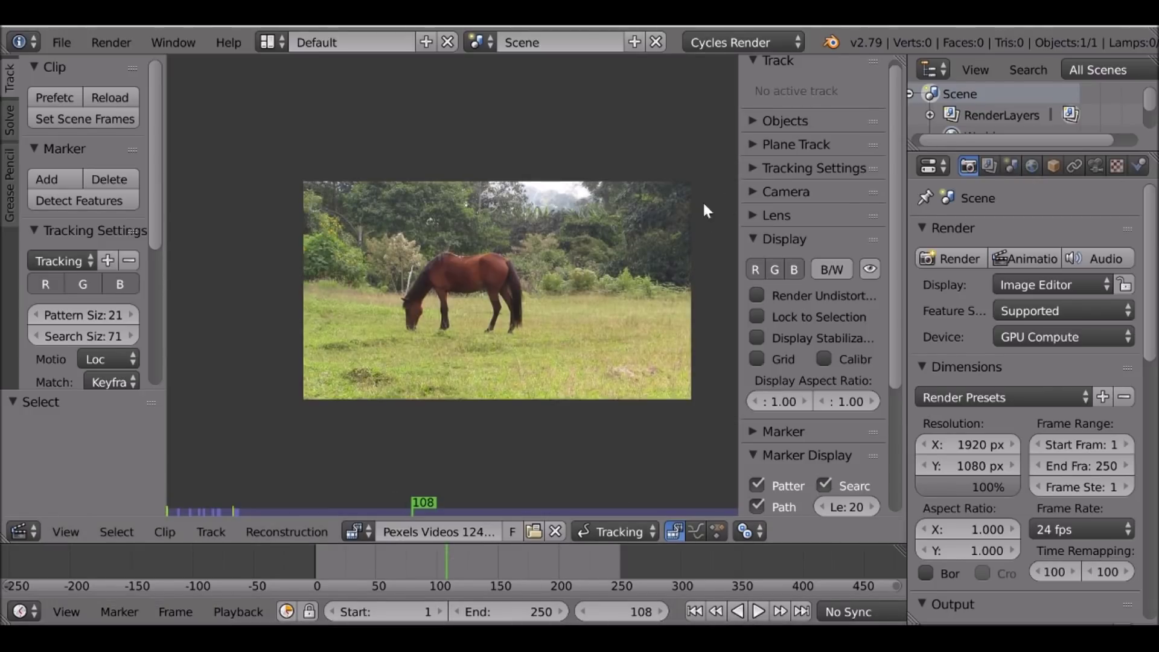
{"action": "left_click", "coordinate": [695, 612]}
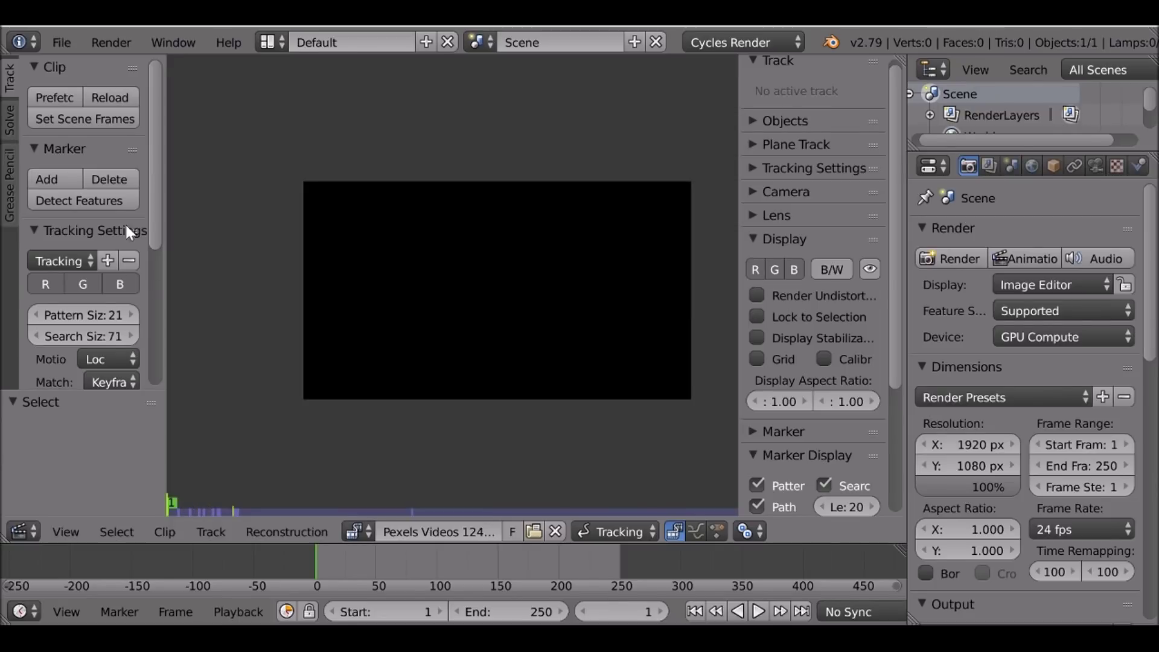
{"action": "left_click", "coordinate": [64, 99]}
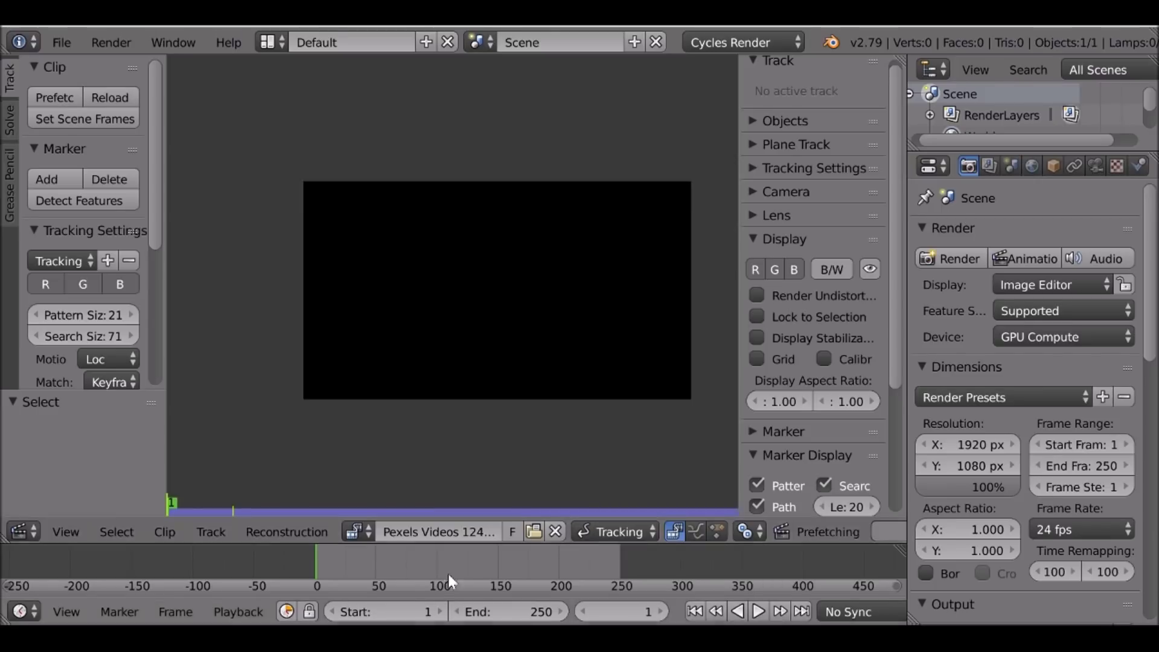
{"action": "left_click", "coordinate": [621, 610]}
{"action": "type", "text": "30"}
{"action": "key", "text": "Return"}
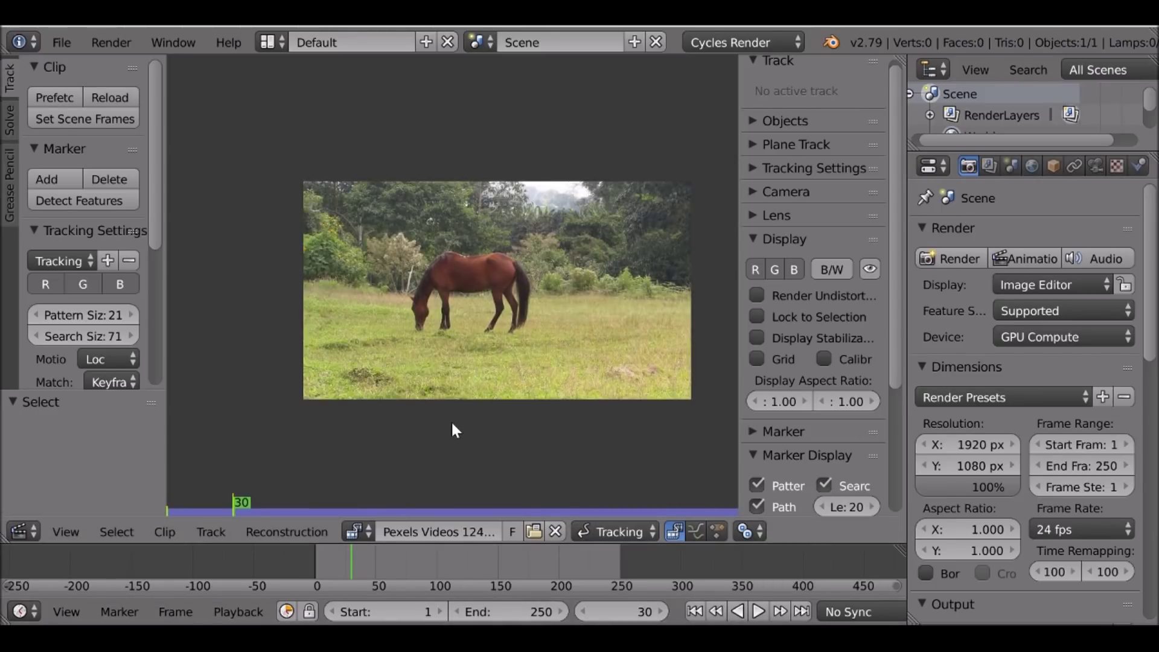
- Set the tracking pattern match to Previous frame and enable Normalize for the horse clip
{"action": "scroll", "coordinate": [452, 422], "scroll_direction": "up", "scroll_amount": 3}
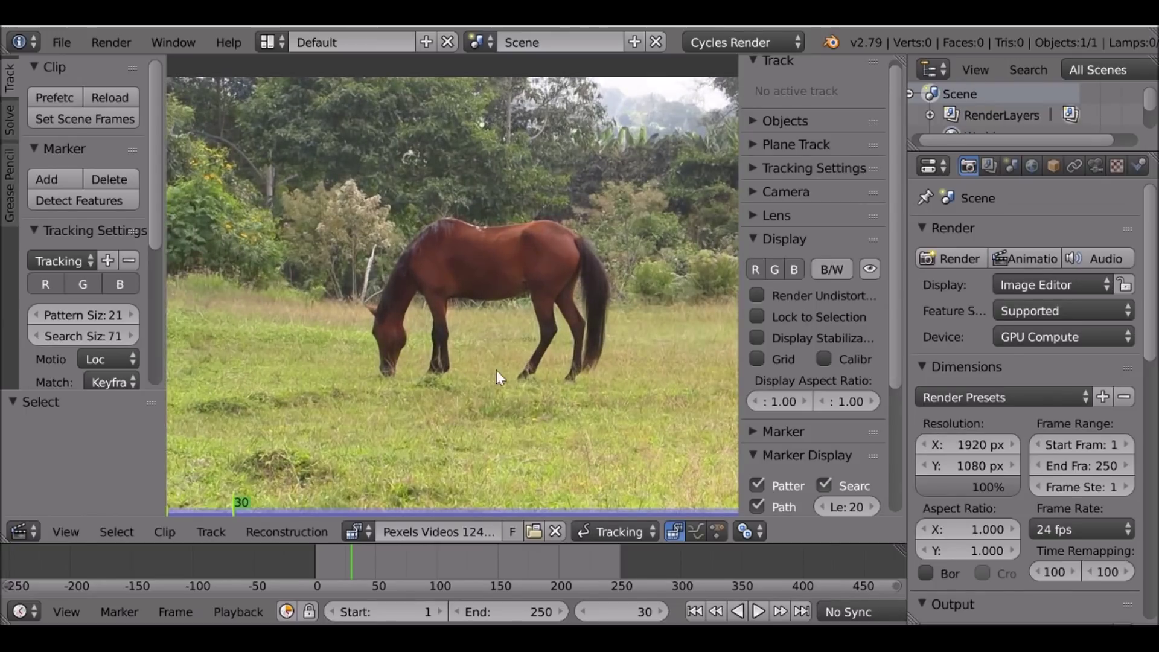
{"action": "scroll", "coordinate": [349, 361], "scroll_direction": "up", "scroll_amount": 4}
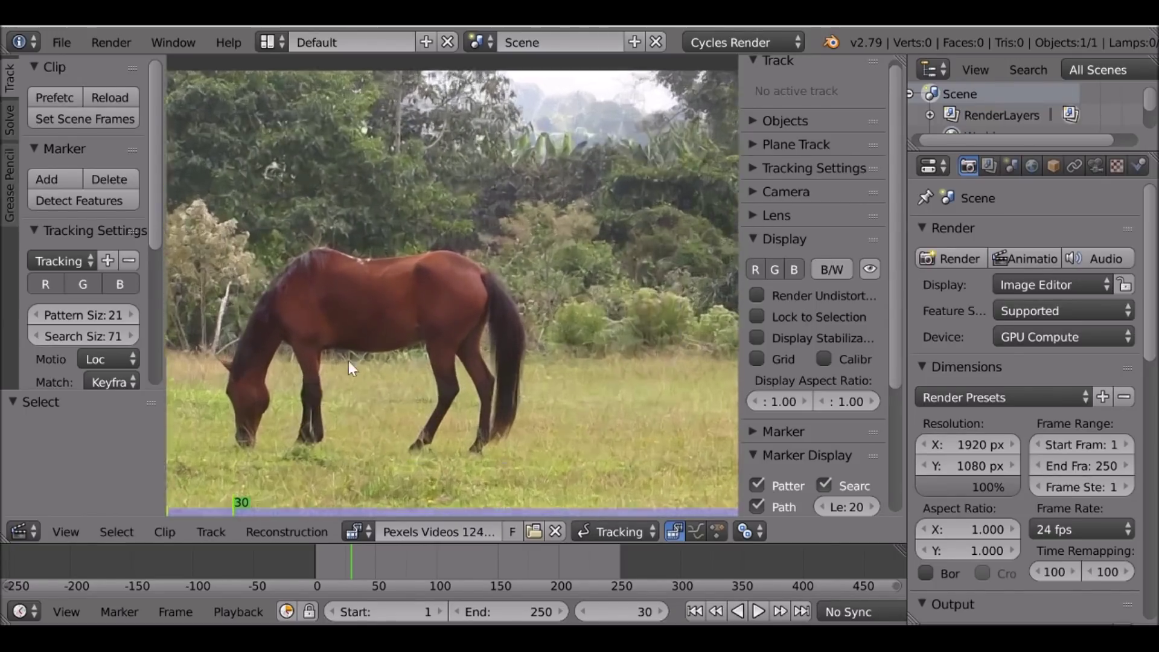
{"action": "left_click_drag", "start_coordinate": [155, 200], "coordinate": [151, 253]}
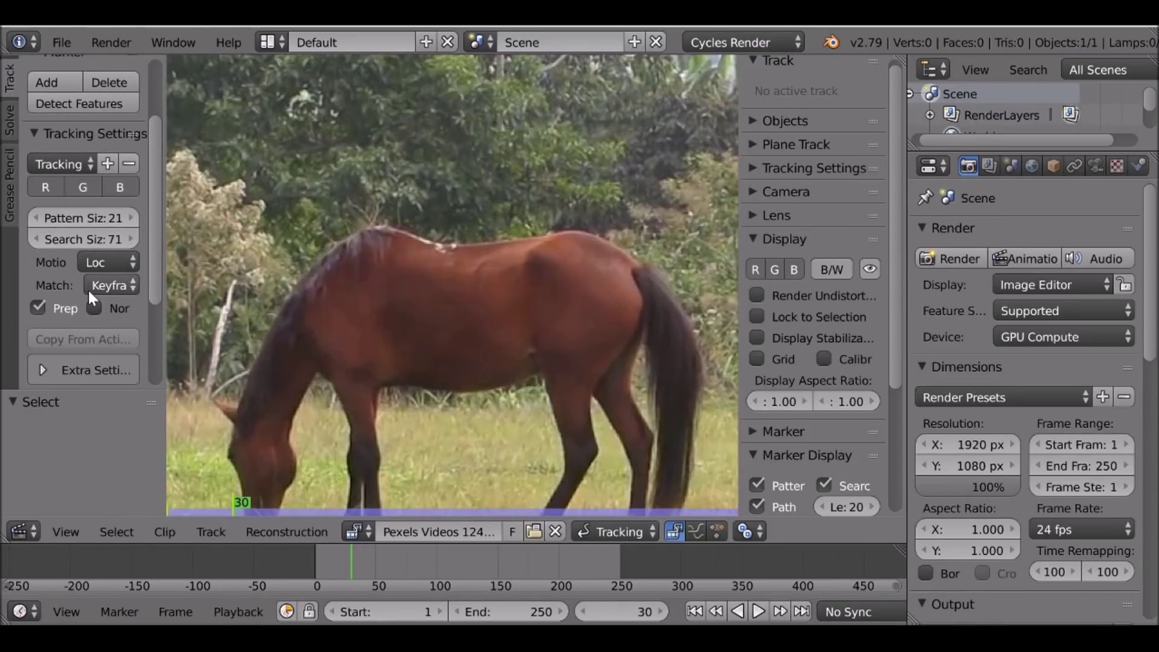
{"action": "scroll", "coordinate": [107, 277], "scroll_direction": "down", "scroll_amount": 1}
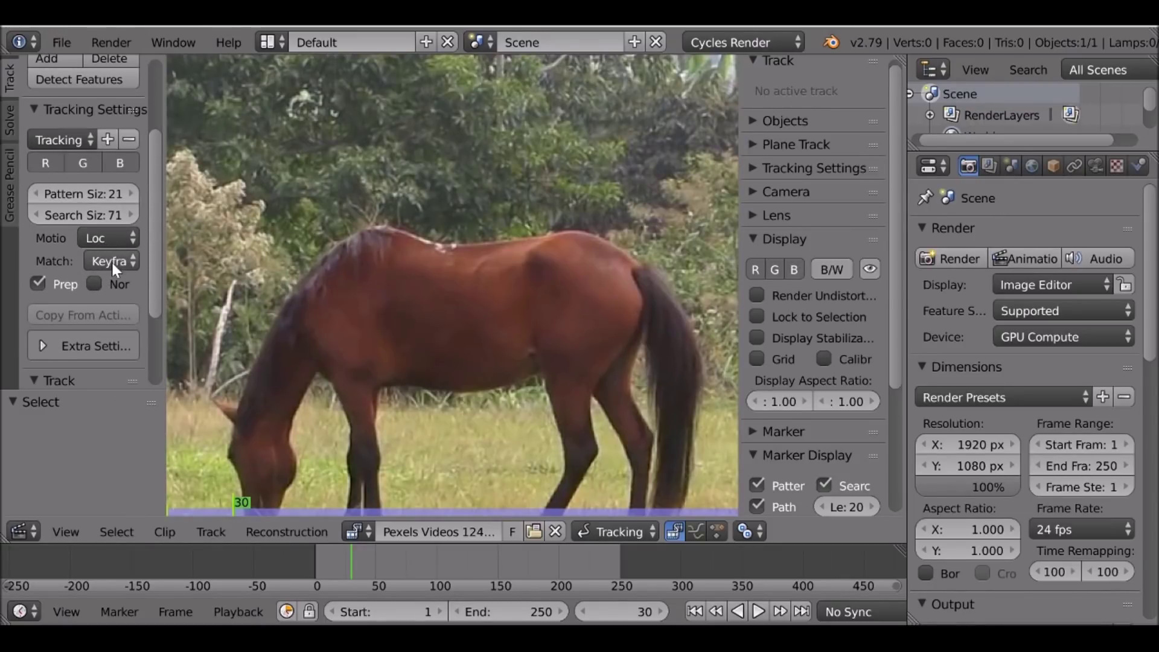
{"action": "left_click", "coordinate": [103, 259]}
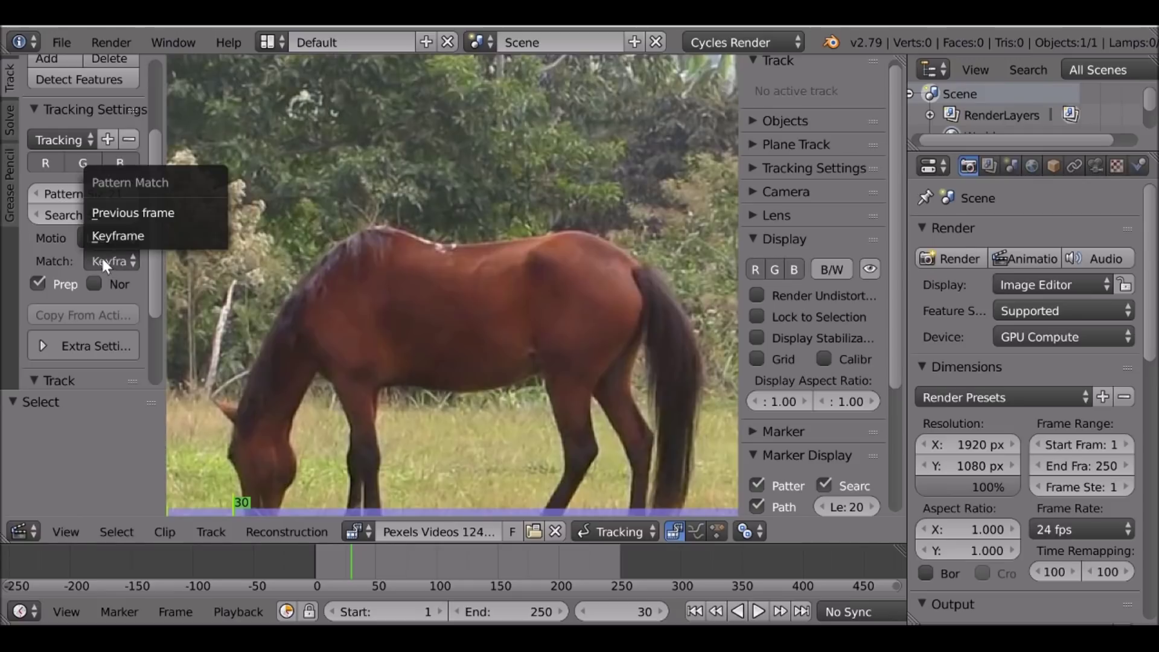
{"action": "left_click", "coordinate": [159, 213]}
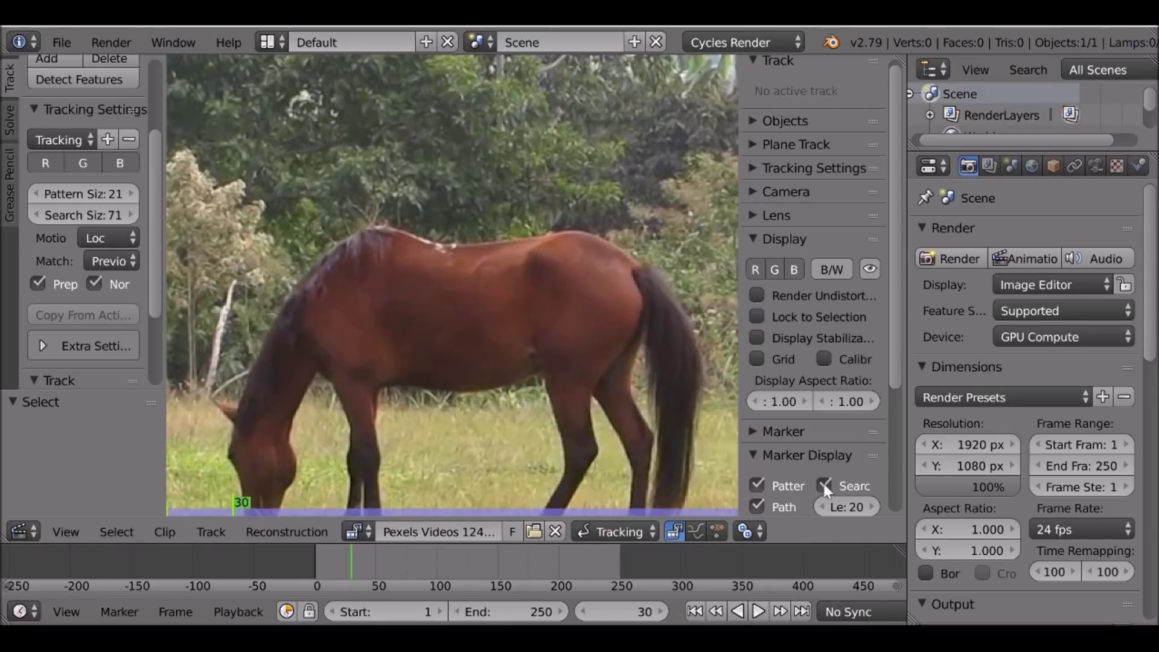
- Add a tracking marker on the horse's back and position it over the area just below the white spots
{"action": "scroll", "coordinate": [444, 308], "scroll_direction": "up", "scroll_amount": 5}
{"action": "scroll", "coordinate": [462, 322], "scroll_direction": "up", "scroll_amount": 1}
{"action": "left_click", "coordinate": [463, 300], "text": "ctrl"}
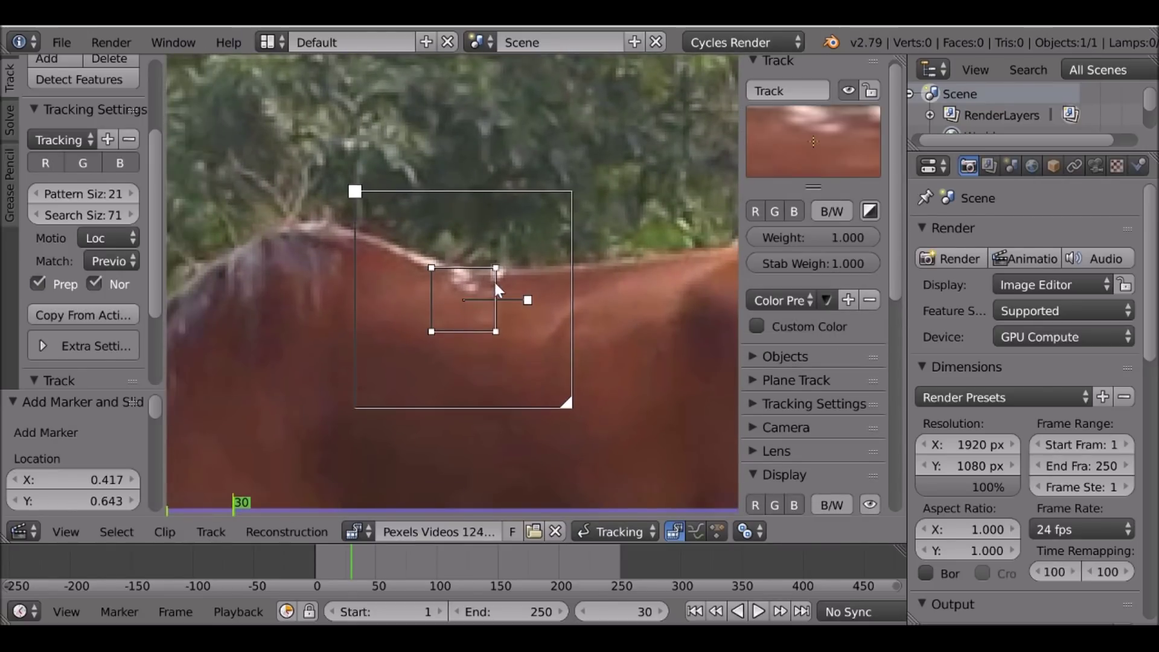
{"action": "key", "text": "g"}
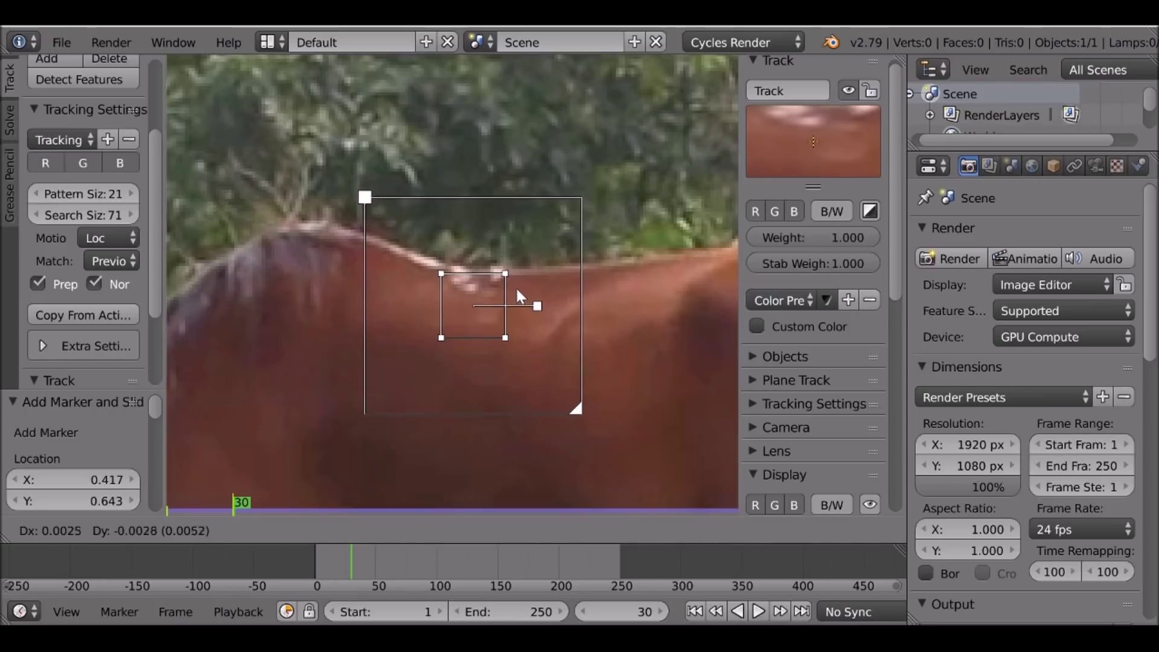
{"action": "left_click", "coordinate": [519, 290]}
{"action": "left_click", "coordinate": [575, 410]}
- Track the horse's back marker forward from frame 30, with the whole horse in view
{"action": "scroll", "coordinate": [495, 375], "scroll_direction": "down", "scroll_amount": 6}
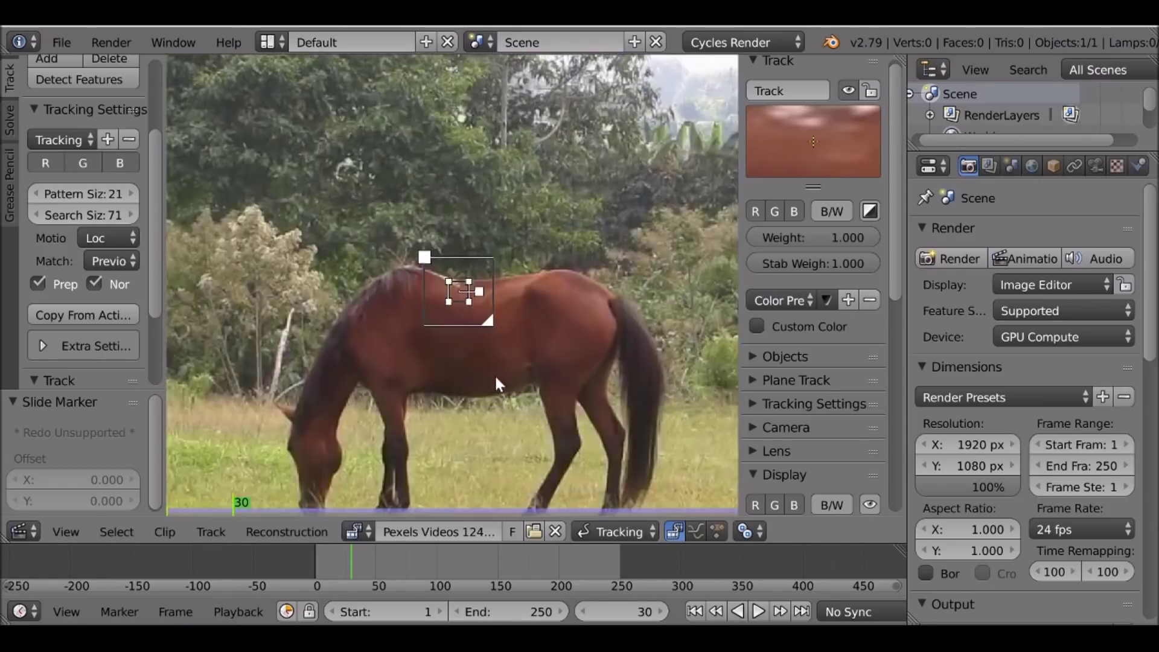
{"action": "middle_click_drag", "start_coordinate": [457, 316], "coordinate": [446, 283]}
{"action": "scroll", "coordinate": [446, 284], "scroll_direction": "down", "scroll_amount": 2}
{"action": "scroll", "coordinate": [136, 310], "scroll_direction": "down", "scroll_amount": 5}
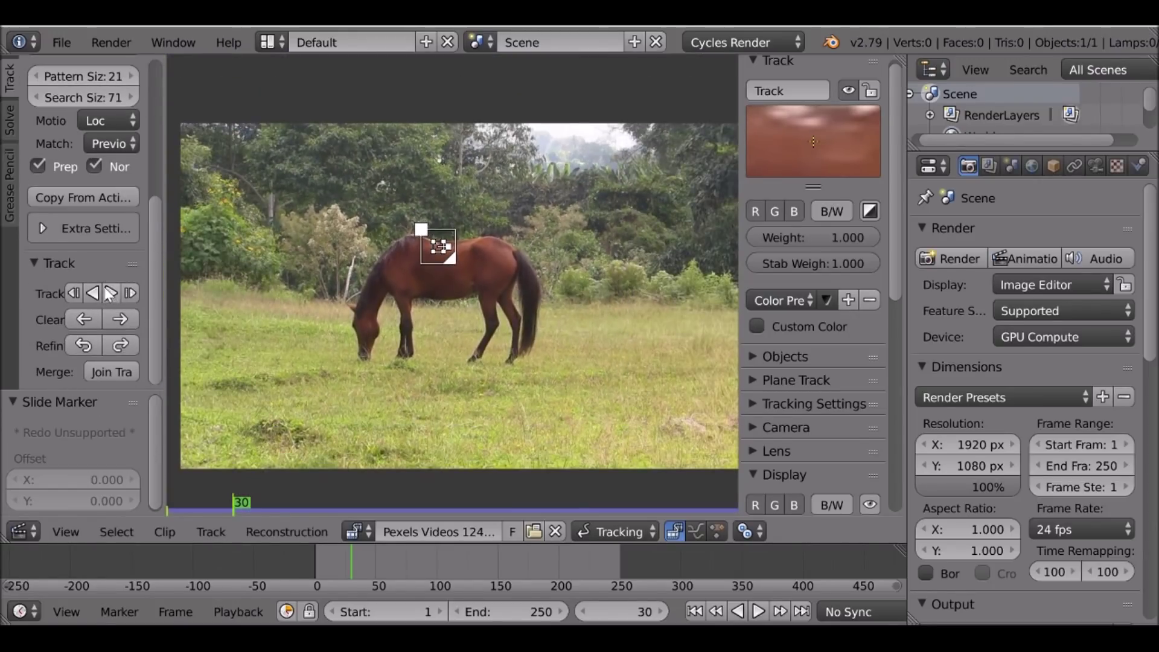
{"action": "left_click", "coordinate": [129, 293]}
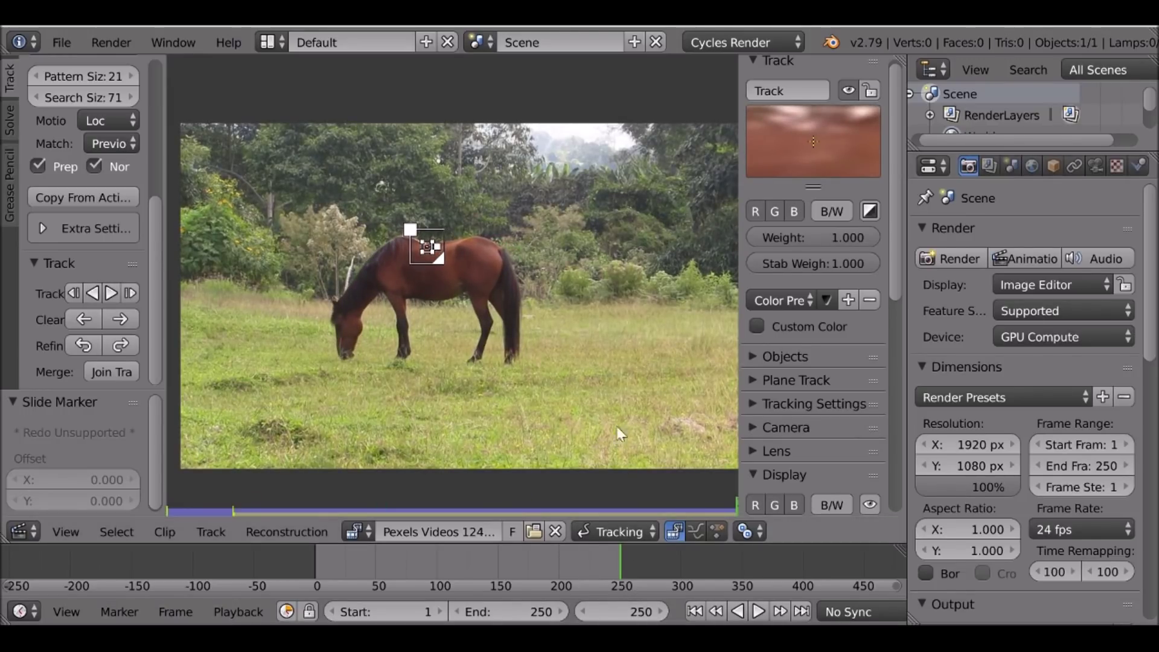
- Check the marker's path at several frames of the clip and name the track Horse Track
{"action": "left_click_drag", "start_coordinate": [613, 566], "coordinate": [485, 562]}
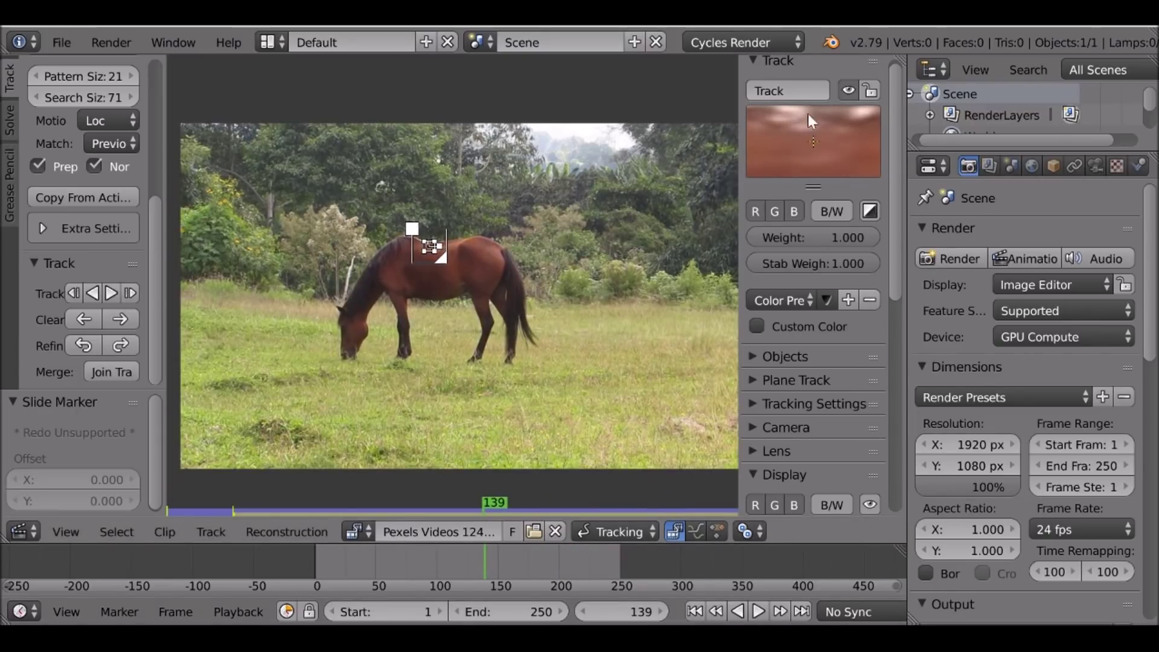
{"action": "mouse_move", "coordinate": [480, 558]}
{"action": "left_mouse_down"}
{"action": "mouse_move", "coordinate": [428, 576]}
{"action": "mouse_move", "coordinate": [556, 567]}
{"action": "mouse_move", "coordinate": [519, 582]}
{"action": "mouse_move", "coordinate": [566, 578]}
{"action": "mouse_move", "coordinate": [444, 578]}
{"action": "left_mouse_up"}
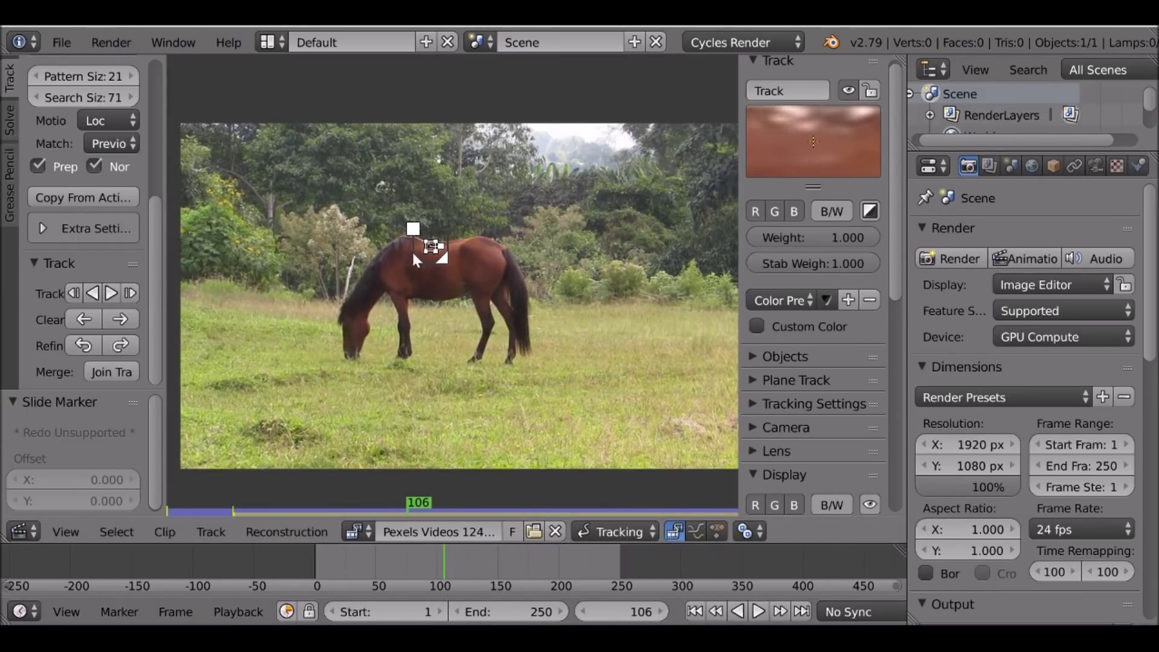
{"action": "mouse_move", "coordinate": [437, 569]}
{"action": "left_mouse_down"}
{"action": "mouse_move", "coordinate": [548, 547]}
{"action": "mouse_move", "coordinate": [385, 549]}
{"action": "mouse_move", "coordinate": [422, 586]}
{"action": "mouse_move", "coordinate": [508, 592]}
{"action": "left_mouse_up"}
{"action": "left_click", "coordinate": [782, 92]}
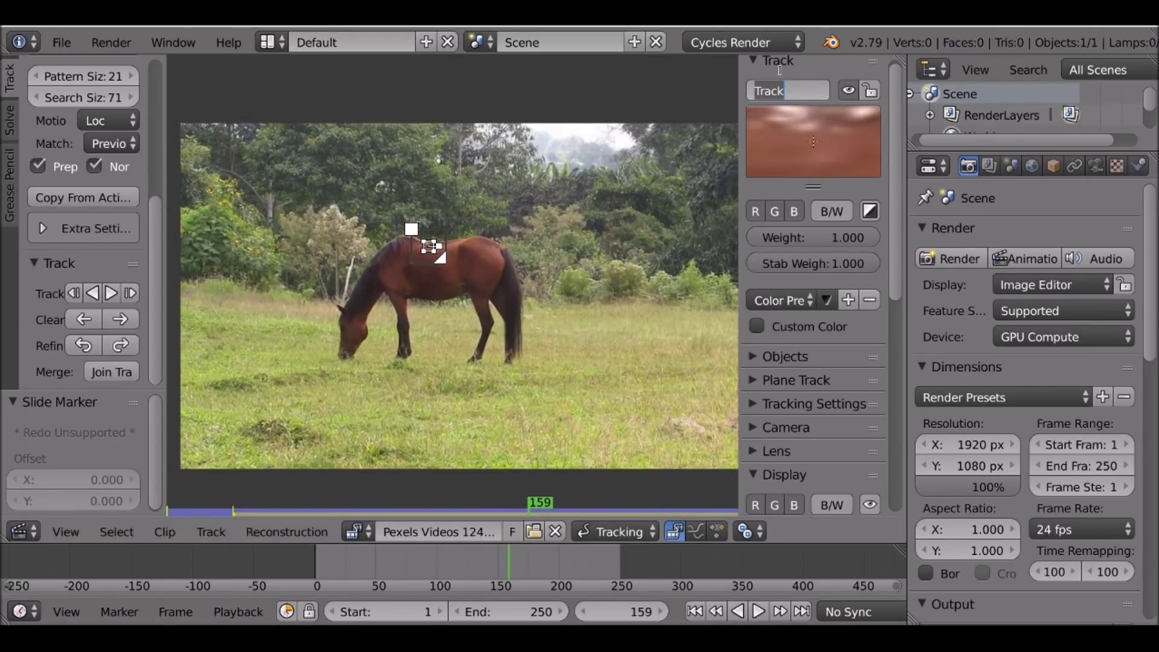
{"action": "type", "text": "Horse Track"}
{"action": "key", "text": "Return"}
- Switch the clip editor to Mask mode, create a new mask named Horse Mask, and hide the tool shelf
{"action": "left_click", "coordinate": [622, 531]}
{"action": "left_click", "coordinate": [633, 478]}
{"action": "scroll", "coordinate": [501, 365], "scroll_direction": "up", "scroll_amount": 1}
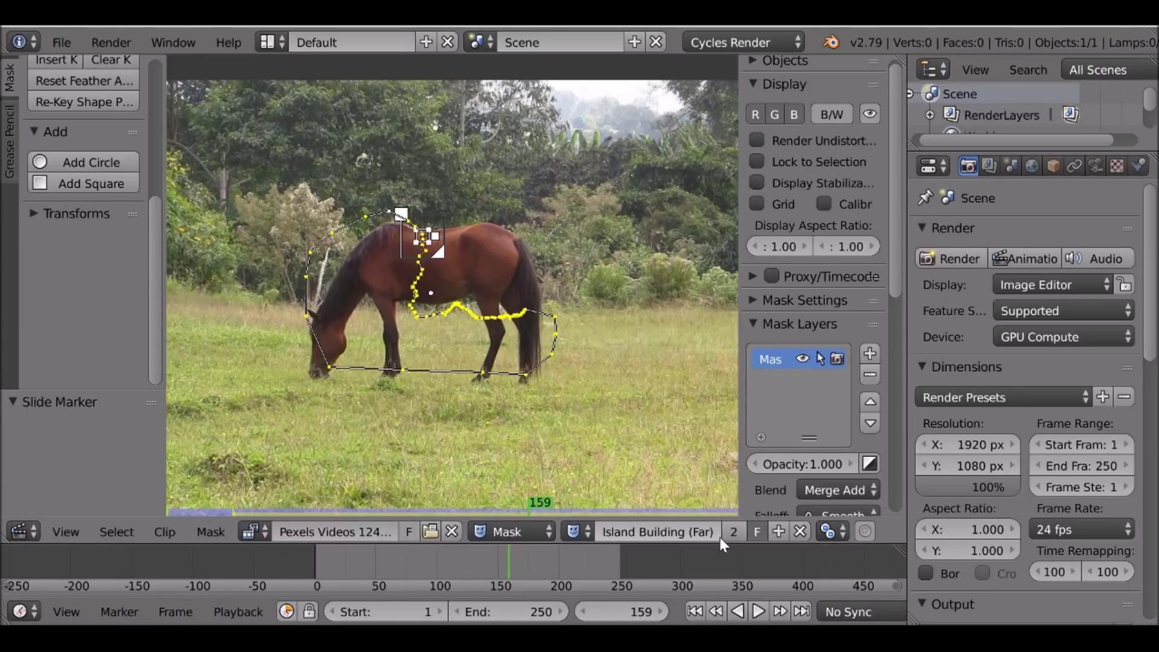
{"action": "left_click", "coordinate": [778, 531]}
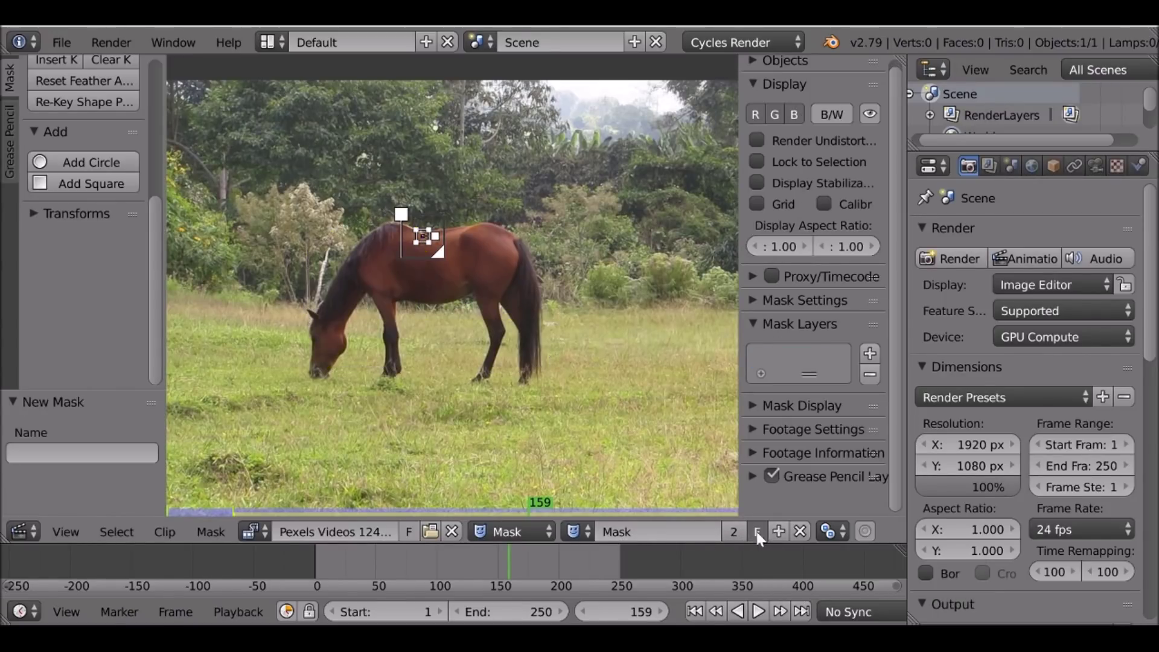
{"action": "left_click", "coordinate": [674, 531]}
{"action": "type", "text": "Horse Mask"}
{"action": "key", "text": "Return"}
{"action": "scroll", "coordinate": [320, 332], "scroll_direction": "up", "scroll_amount": 3}
{"action": "key", "text": "t"}
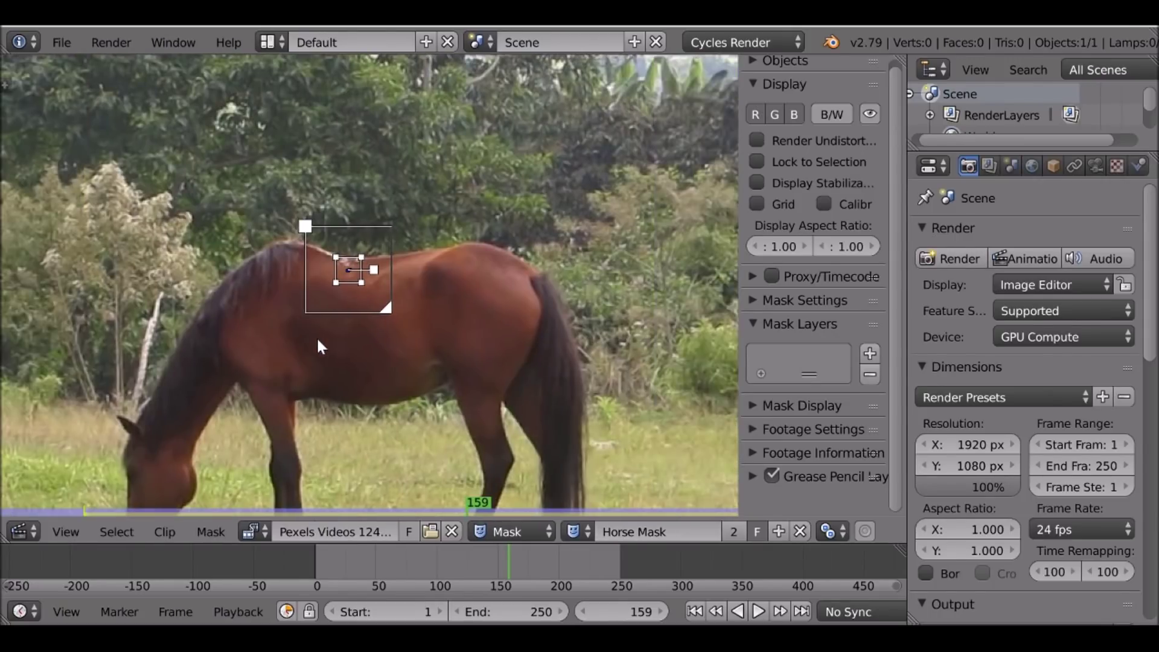
- Hide the properties shelf and place the first Horse Mask points along the upper edge of the mane and back at frame 159
{"action": "key", "text": "n"}
{"action": "scroll", "coordinate": [317, 349], "scroll_direction": "up", "scroll_amount": 1}
{"action": "middle_click_drag", "start_coordinate": [317, 349], "coordinate": [334, 303]}
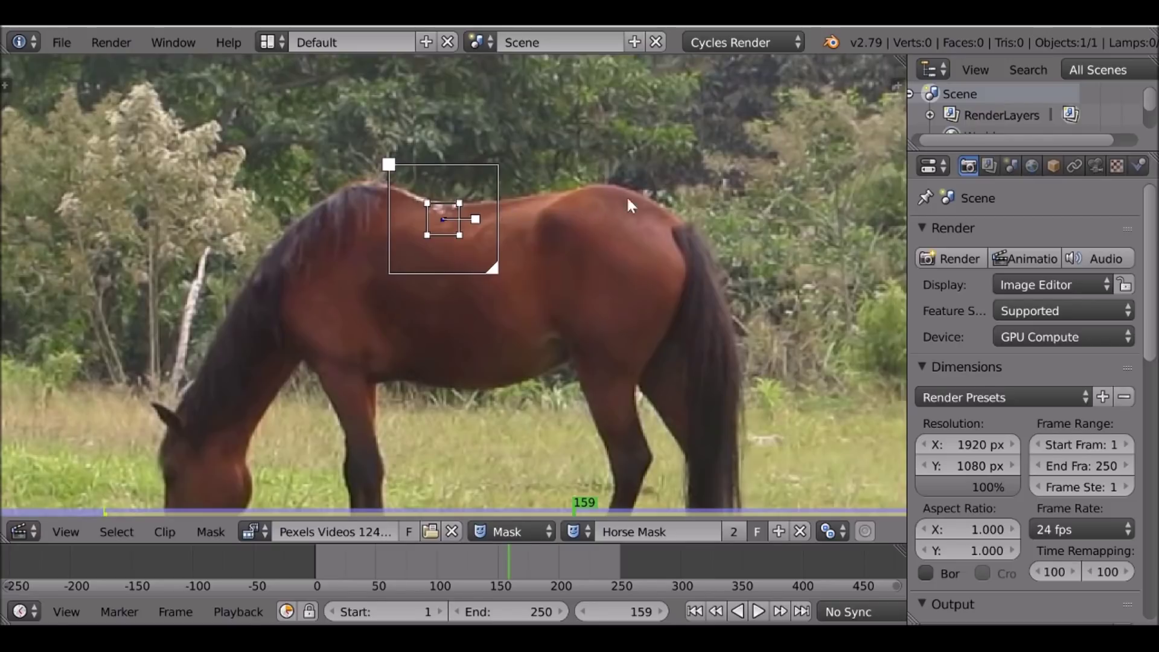
{"action": "scroll", "coordinate": [627, 200], "scroll_direction": "down", "scroll_amount": 2}
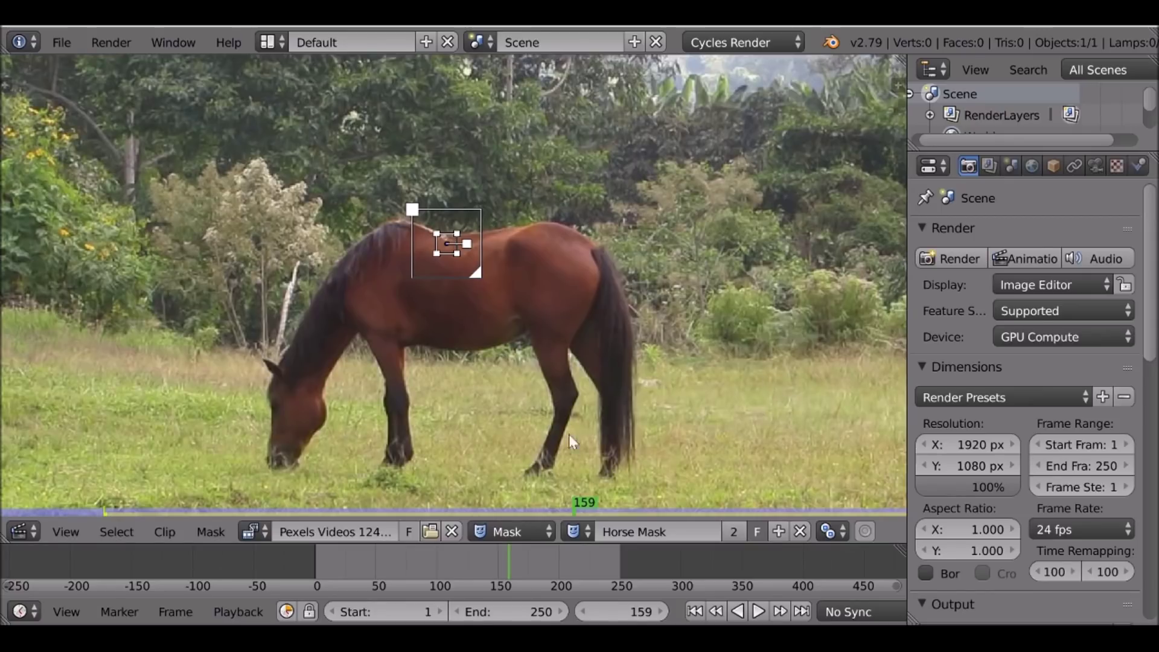
{"action": "scroll", "coordinate": [432, 256], "scroll_direction": "up", "scroll_amount": 4}
{"action": "middle_click_drag", "start_coordinate": [419, 289], "coordinate": [460, 346]}
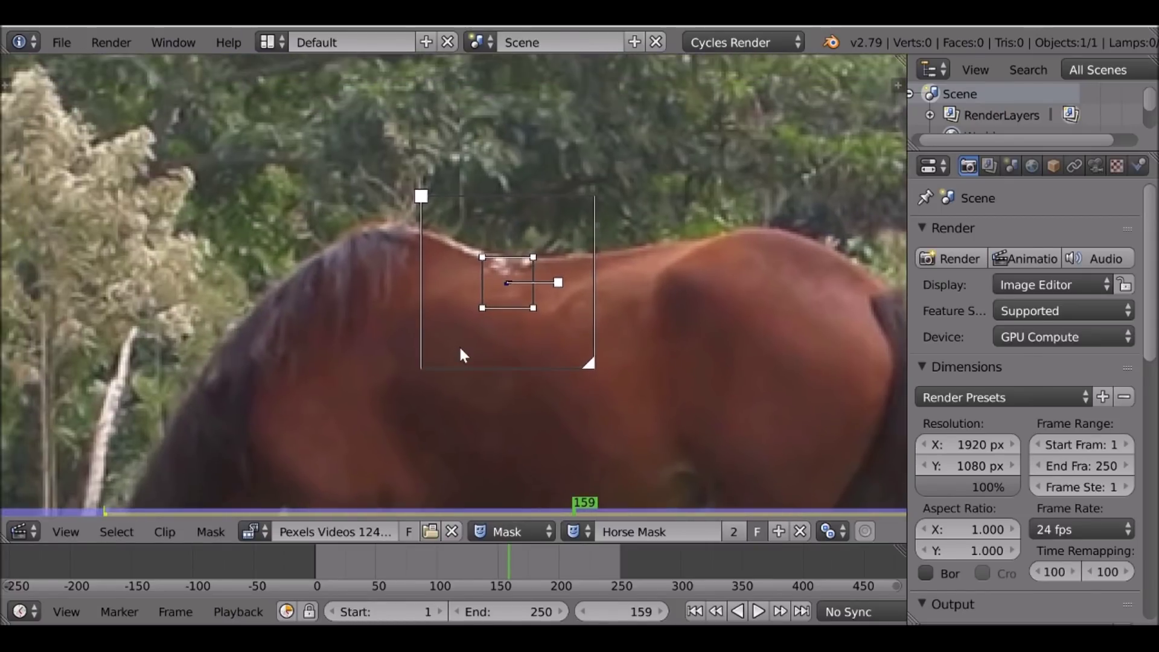
{"action": "scroll", "coordinate": [459, 345], "scroll_direction": "up", "scroll_amount": 2}
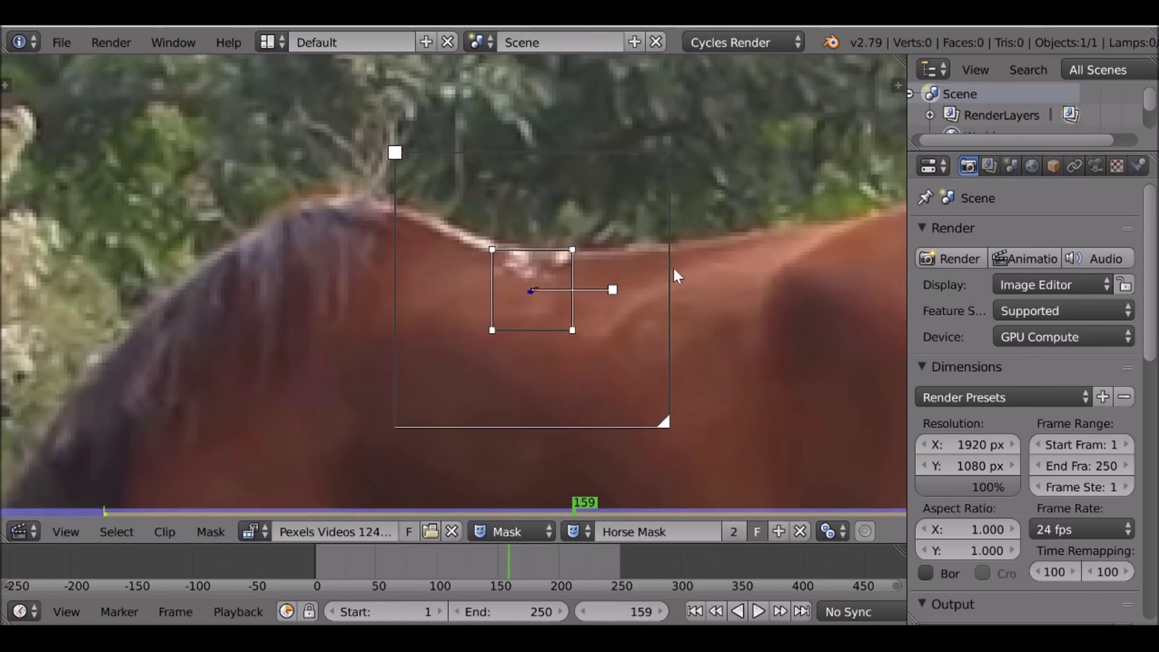
{"action": "scroll", "coordinate": [282, 309], "scroll_direction": "down", "scroll_amount": 1}
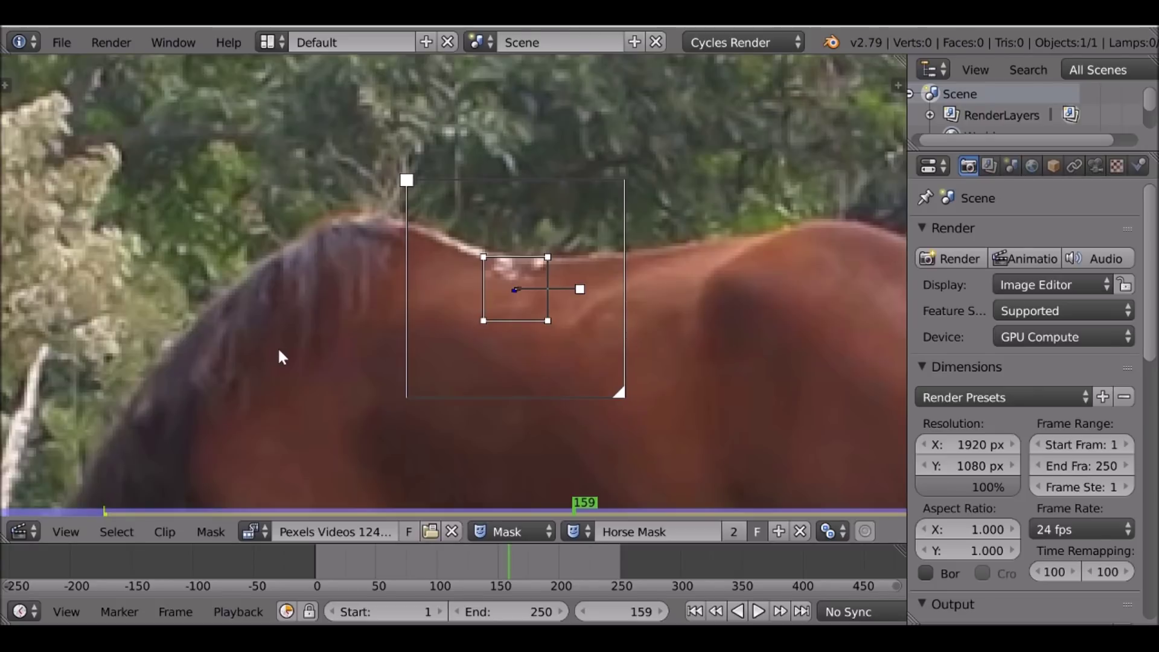
{"action": "scroll", "coordinate": [278, 346], "scroll_direction": "up", "scroll_amount": 1}
{"action": "left_click", "coordinate": [149, 320], "text": "ctrl"}
{"action": "left_click", "coordinate": [204, 274], "text": "ctrl"}
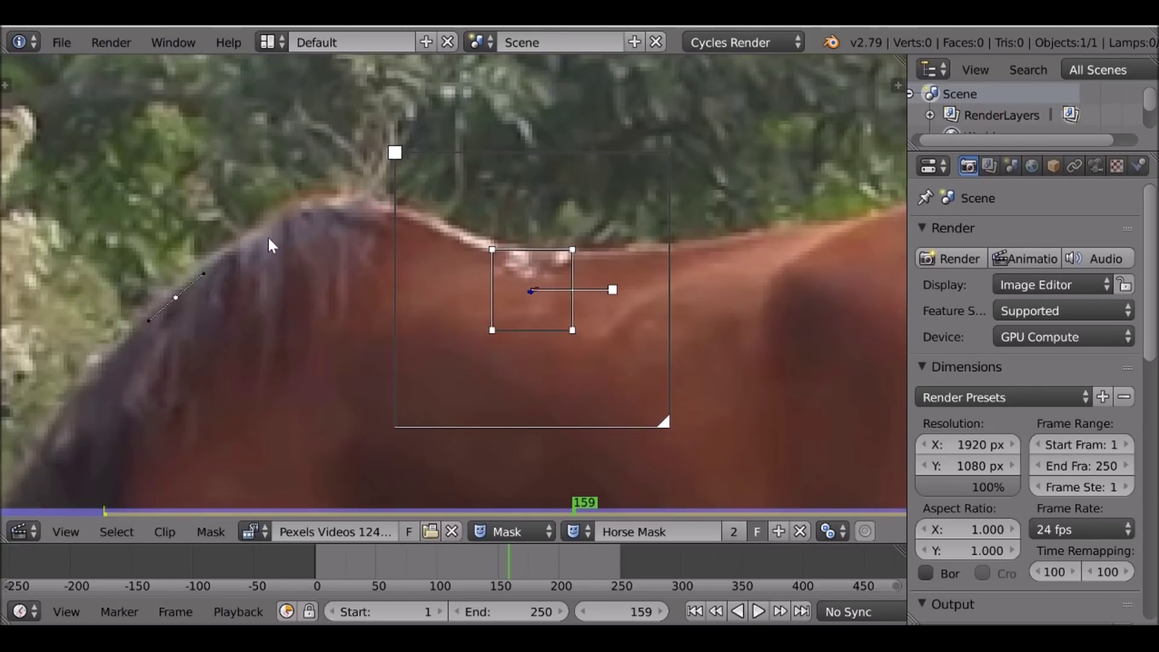
{"action": "left_click", "coordinate": [367, 208], "text": "ctrl"}
{"action": "left_click", "coordinate": [438, 230], "text": "ctrl"}
{"action": "left_click", "coordinate": [504, 264], "text": "ctrl"}
{"action": "left_click", "coordinate": [615, 274], "text": "ctrl"}
{"action": "left_click", "coordinate": [727, 251], "text": "ctrl"}
- Continue the mask outline over the horse's rump to just beyond the base of the tail
{"action": "middle_click_drag", "start_coordinate": [700, 286], "coordinate": [253, 342]}
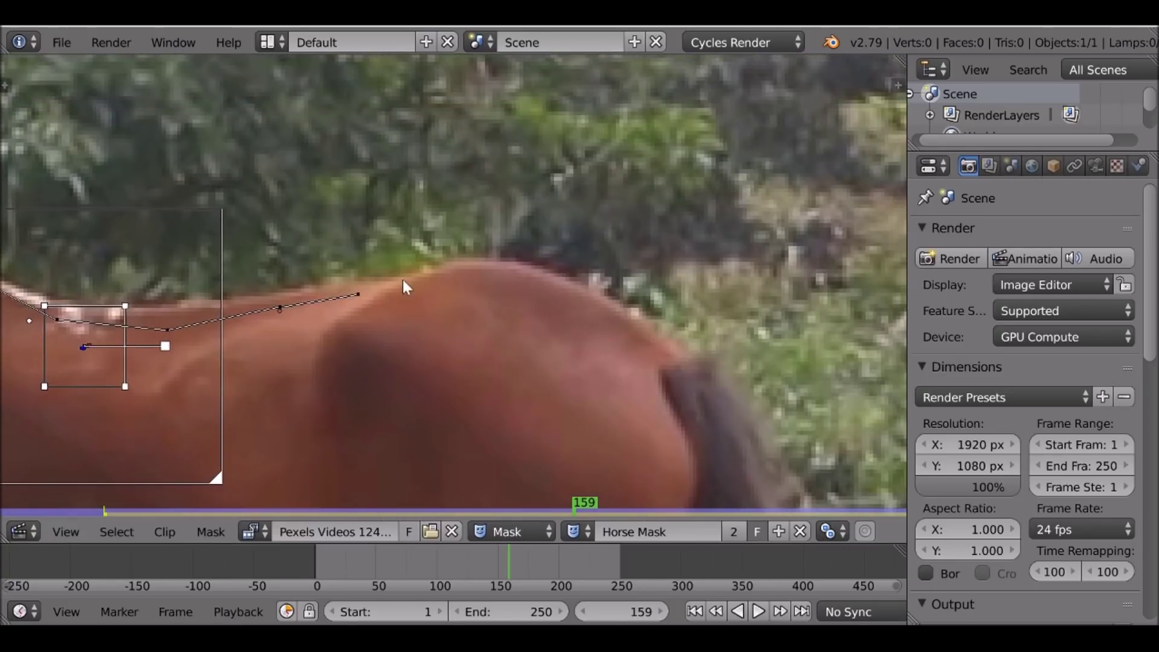
{"action": "left_click", "coordinate": [546, 273], "text": "ctrl"}
{"action": "left_click", "coordinate": [621, 304], "text": "ctrl"}
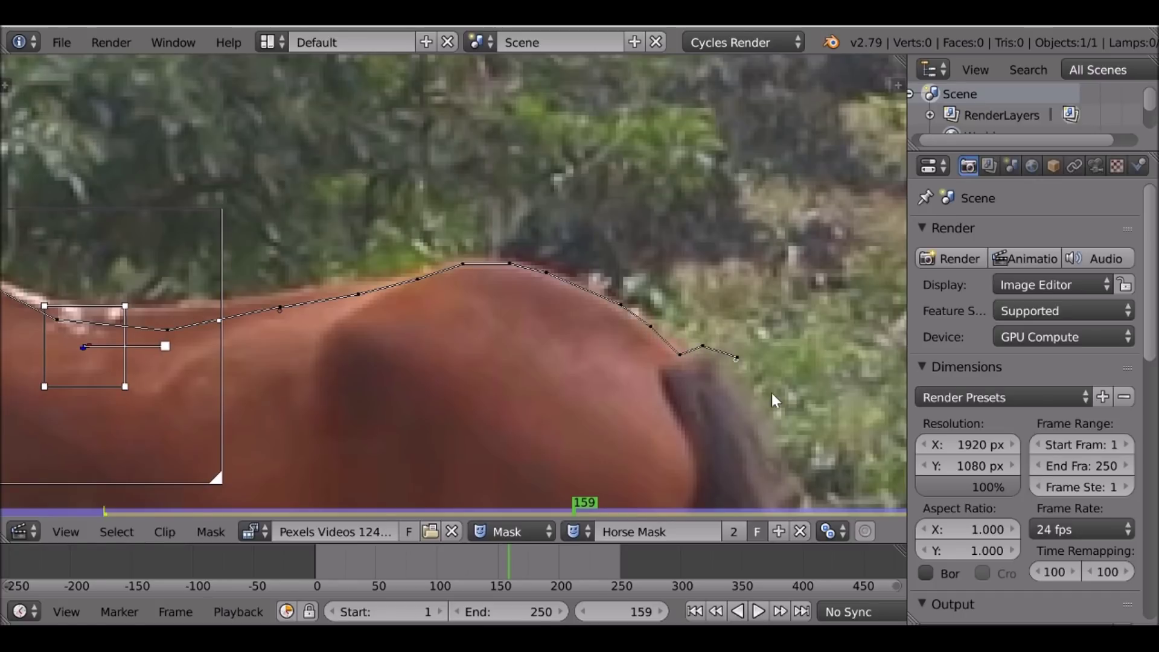
- Add mask points down the outer side of the tail, leaving a small gap beside the hair
{"action": "scroll", "coordinate": [644, 451], "scroll_direction": "down", "scroll_amount": 2}
{"action": "middle_click_drag", "start_coordinate": [643, 403], "coordinate": [544, 242]}
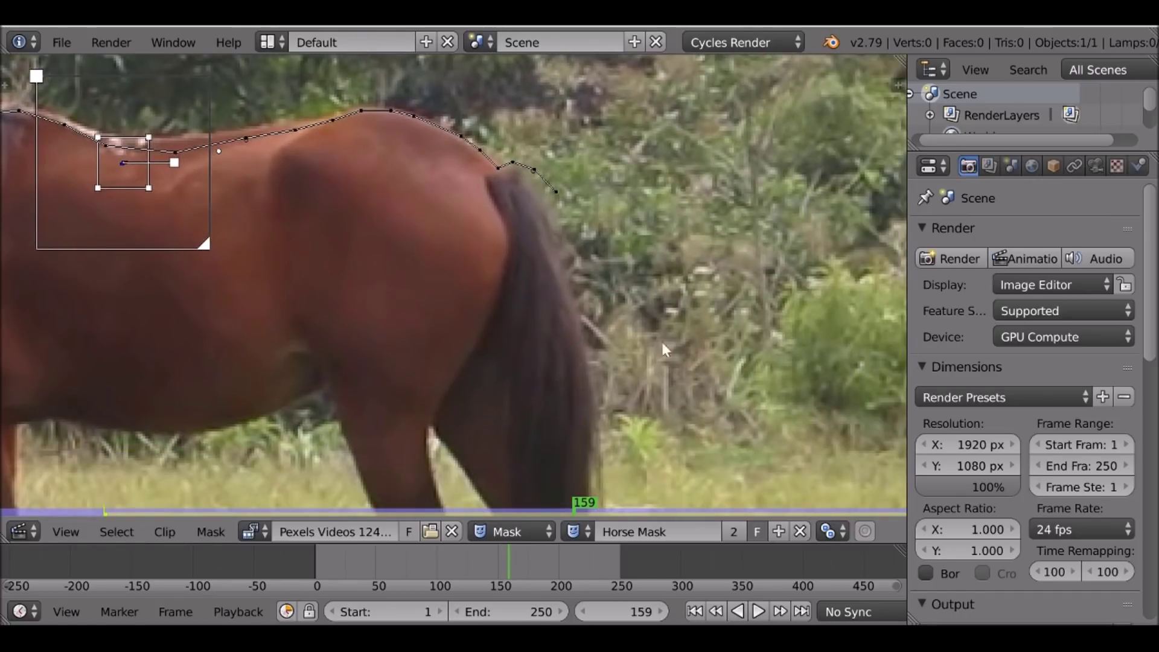
{"action": "middle_click_drag", "start_coordinate": [614, 360], "coordinate": [491, 154]}
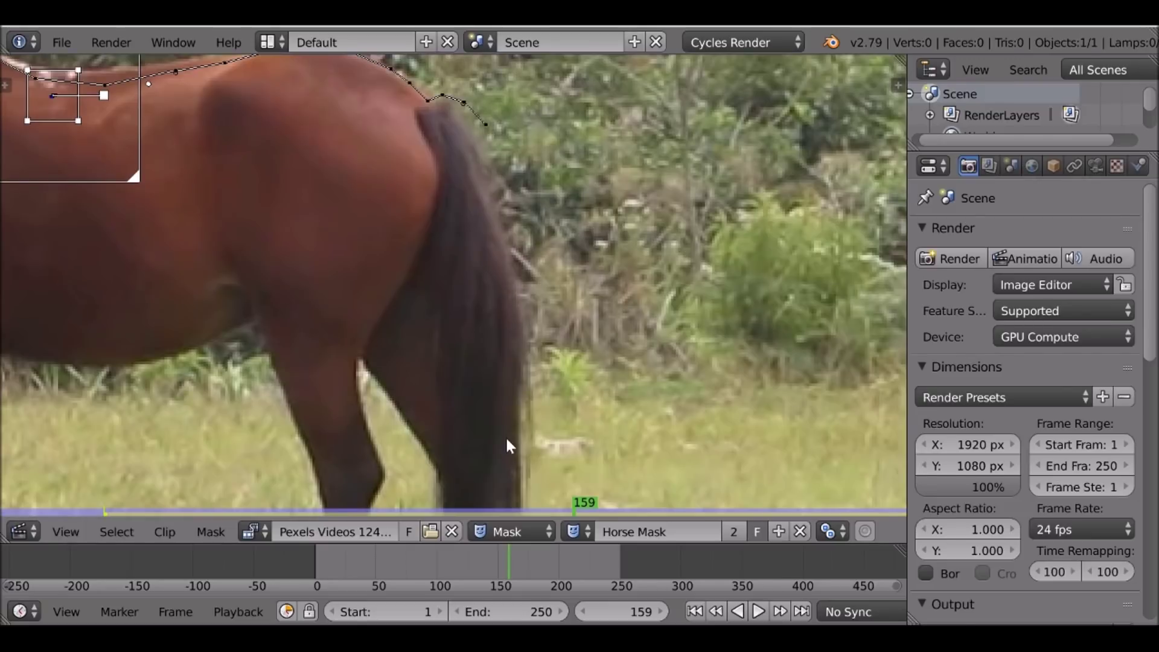
{"action": "left_click", "coordinate": [549, 312], "text": "ctrl"}
{"action": "middle_click_drag", "start_coordinate": [566, 409], "coordinate": [551, 292]}
{"action": "left_click", "coordinate": [551, 292], "text": "ctrl"}
{"action": "left_click", "coordinate": [561, 362], "text": "ctrl"}
{"action": "left_click", "coordinate": [562, 457], "text": "ctrl"}
- Round the outline below the tail and run it along the grass beneath the hind hooves toward the front legs
{"action": "middle_click_drag", "start_coordinate": [552, 510], "coordinate": [570, 188]}
{"action": "left_click", "coordinate": [569, 204], "text": "ctrl"}
{"action": "left_click", "coordinate": [533, 257], "text": "ctrl"}
{"action": "left_click", "coordinate": [400, 263], "text": "ctrl"}
{"action": "left_click", "coordinate": [257, 259], "text": "ctrl"}
{"action": "left_click", "coordinate": [114, 268], "text": "ctrl"}
- Extend the mask outline across the grass below the front hooves and muzzle, curving up ahead of the head
{"action": "middle_click_drag", "start_coordinate": [199, 267], "coordinate": [869, 295]}
{"action": "left_click", "coordinate": [607, 298], "text": "ctrl"}
{"action": "left_click", "coordinate": [464, 287], "text": "ctrl"}
{"action": "left_click", "coordinate": [366, 277], "text": "ctrl"}
{"action": "left_click", "coordinate": [291, 263], "text": "ctrl"}
{"action": "left_click", "coordinate": [203, 236], "text": "ctrl"}
{"action": "left_click", "coordinate": [178, 185], "text": "ctrl"}
- Add mask points upward in front of the horse's face, keeping a loose margin around the head
{"action": "middle_click_drag", "start_coordinate": [179, 185], "coordinate": [256, 375]}
{"action": "left_click", "coordinate": [246, 323], "text": "ctrl"}
{"action": "left_click", "coordinate": [240, 243], "text": "ctrl"}
{"action": "left_click", "coordinate": [260, 205], "text": "ctrl"}
{"action": "left_click", "coordinate": [278, 150], "text": "ctrl"}
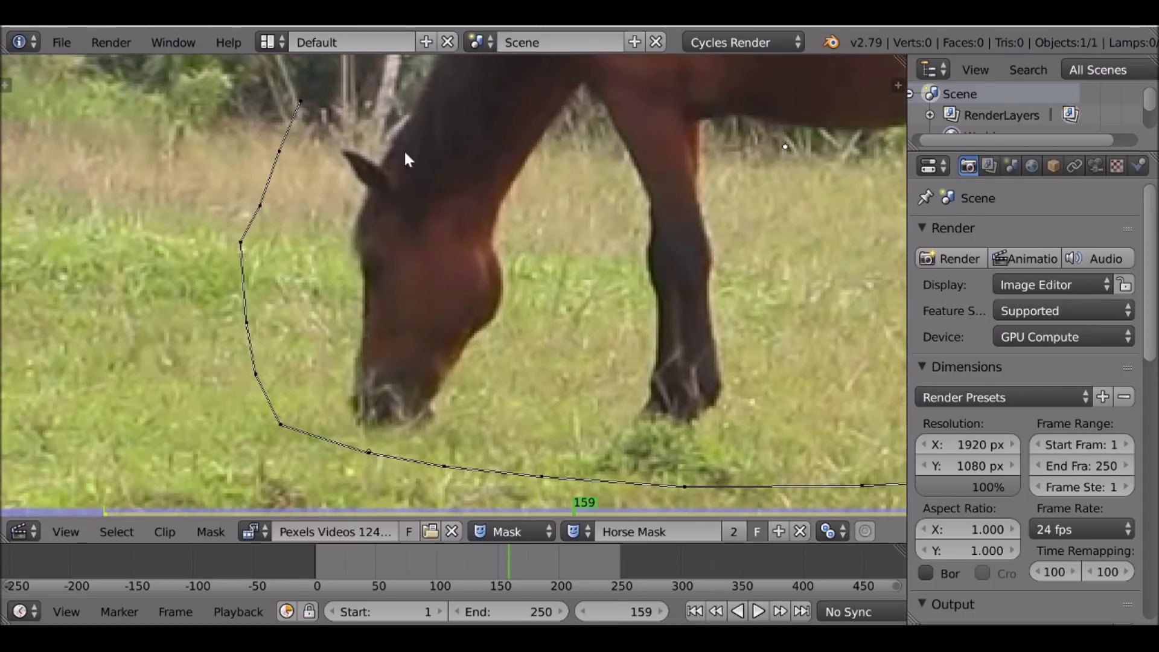
- Bring the outline over the ear and up along the neck's mane to meet its starting point
{"action": "middle_click_drag", "start_coordinate": [373, 182], "coordinate": [370, 275]}
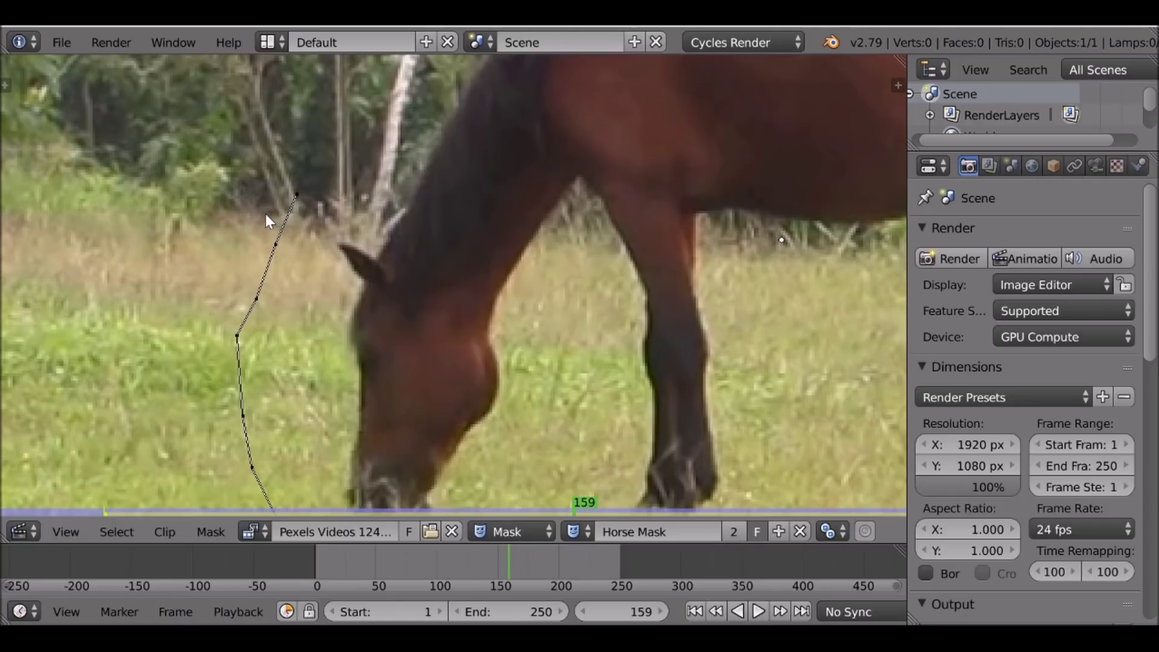
{"action": "middle_click_drag", "start_coordinate": [299, 190], "coordinate": [234, 280]}
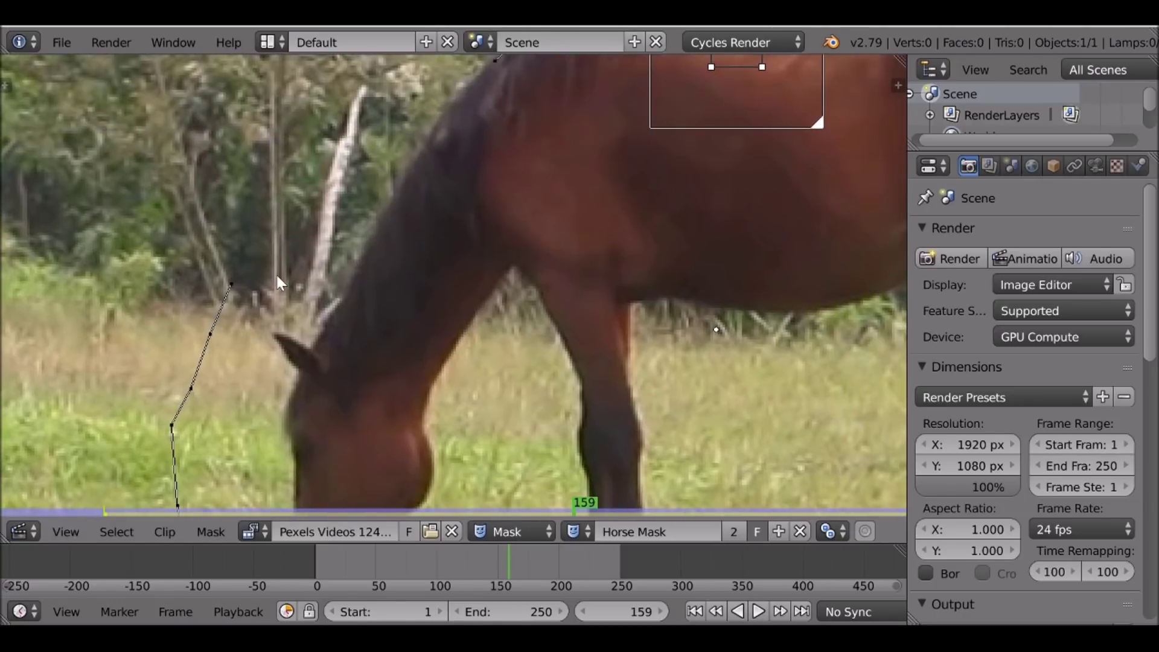
{"action": "left_click", "coordinate": [364, 211], "text": "ctrl"}
{"action": "left_click", "coordinate": [426, 137], "text": "ctrl"}
{"action": "middle_click_drag", "start_coordinate": [462, 122], "coordinate": [394, 273]}
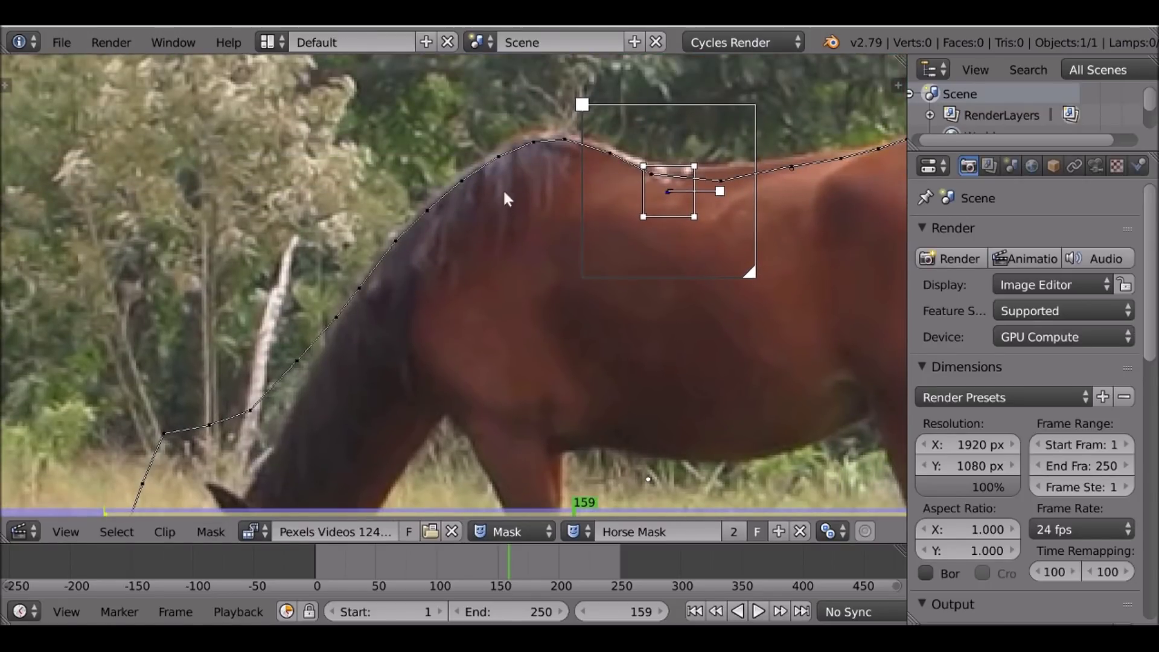
- Select all points of the horse mask and parent them to the marker on the horse's back
{"action": "key", "text": "a"}
{"action": "scroll", "coordinate": [524, 289], "scroll_direction": "down", "scroll_amount": 3}
{"action": "scroll", "coordinate": [524, 289], "scroll_direction": "down", "scroll_amount": 1}
{"action": "middle_click_drag", "start_coordinate": [524, 289], "coordinate": [451, 287]}
{"action": "scroll", "coordinate": [520, 224], "scroll_direction": "up", "scroll_amount": 3}
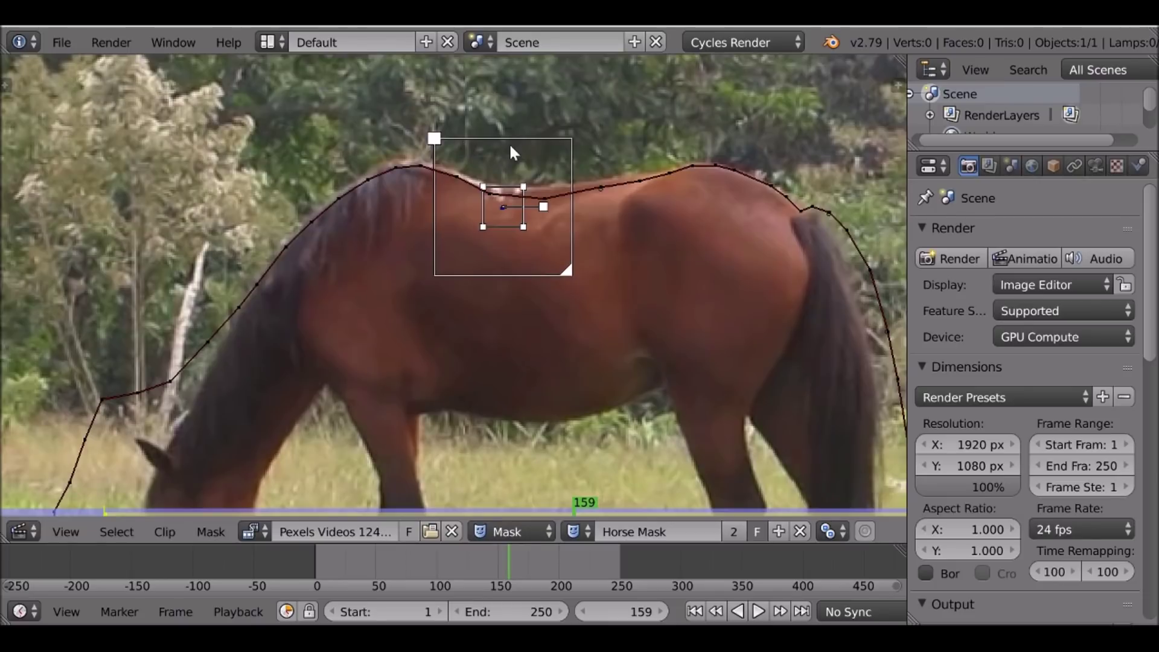
{"action": "key", "text": "a"}
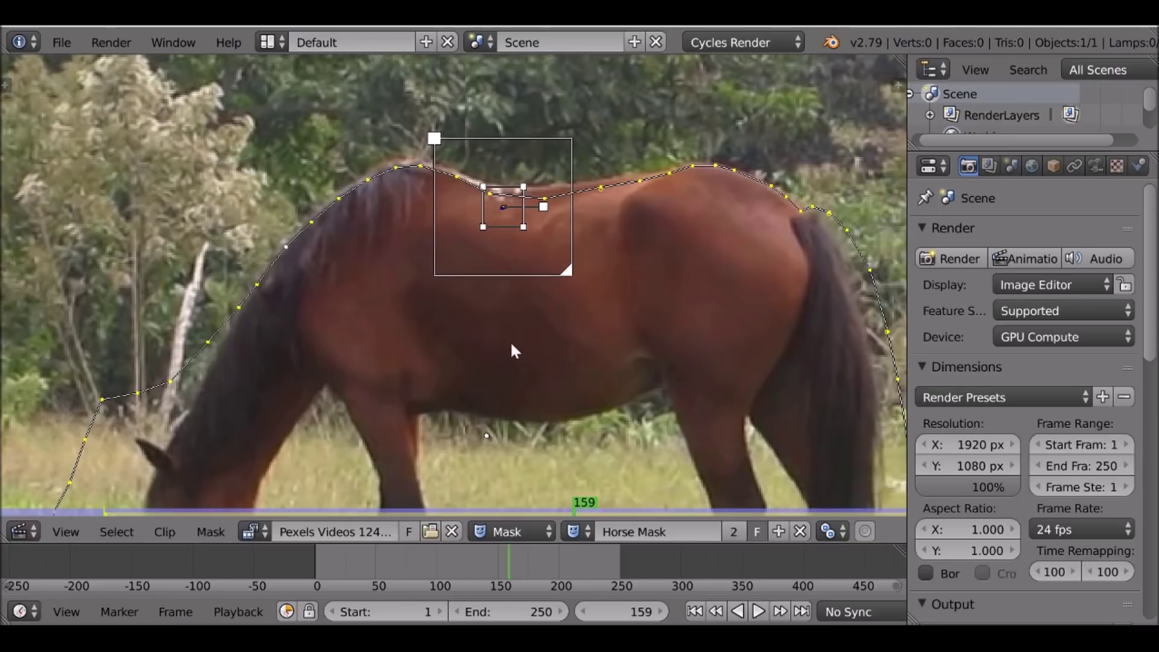
- Play and scrub the clip to check how the mask follows the horse's movement
{"action": "key", "text": "alt+a"}
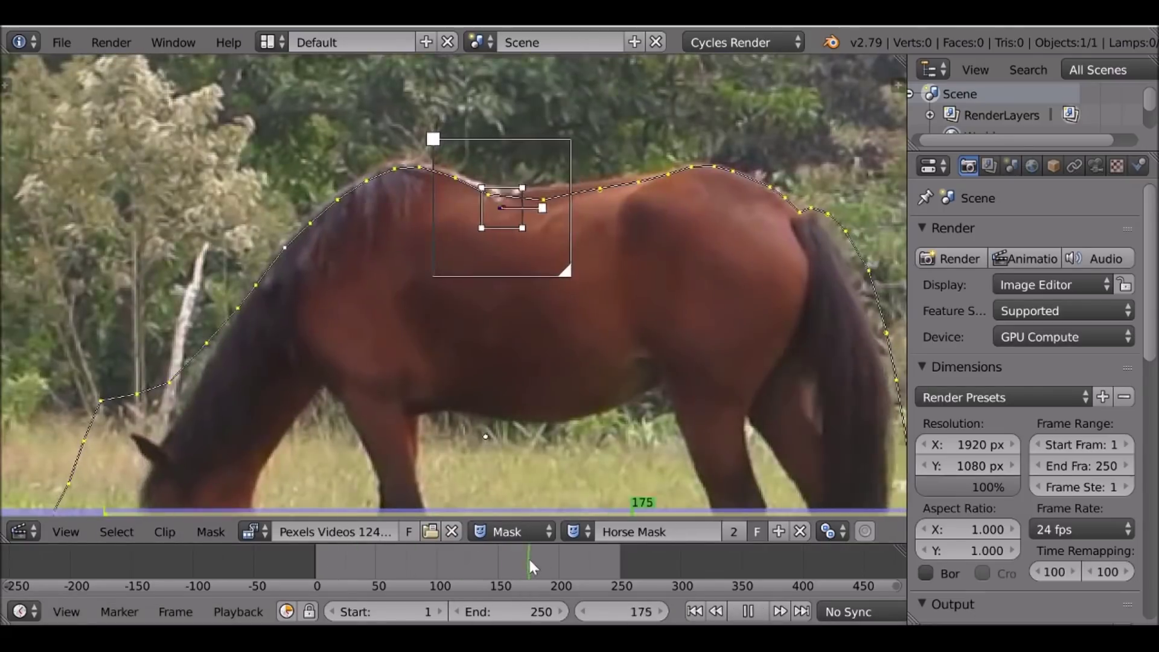
{"action": "key", "text": "alt+a"}
{"action": "left_click_drag", "start_coordinate": [513, 573], "coordinate": [468, 574]}
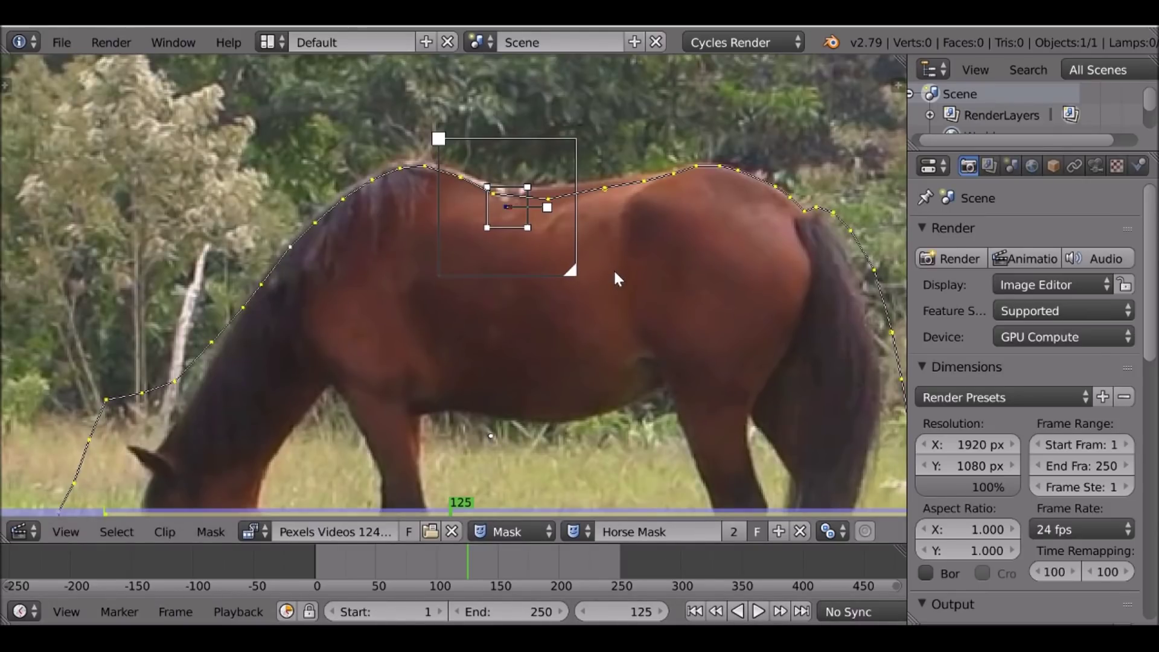
- Set the handle type of all mask points to Auto to smooth the outline, then deselect them
{"action": "key", "text": "v"}
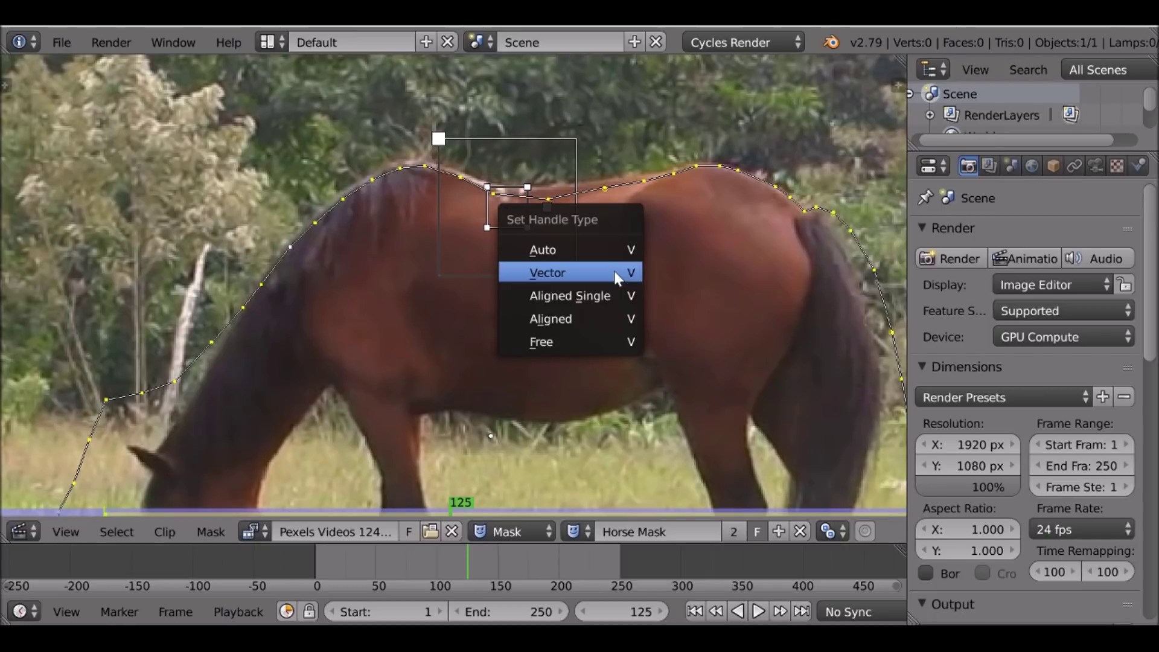
{"action": "left_click", "coordinate": [537, 250]}
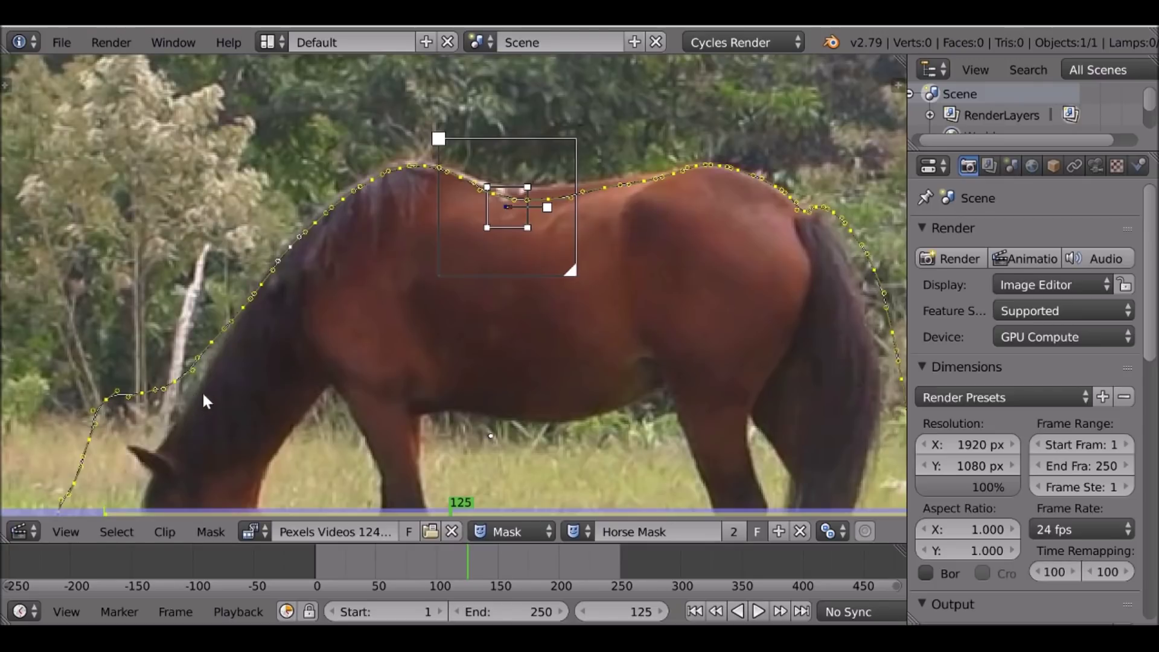
{"action": "scroll", "coordinate": [505, 161], "scroll_direction": "up", "scroll_amount": 3}
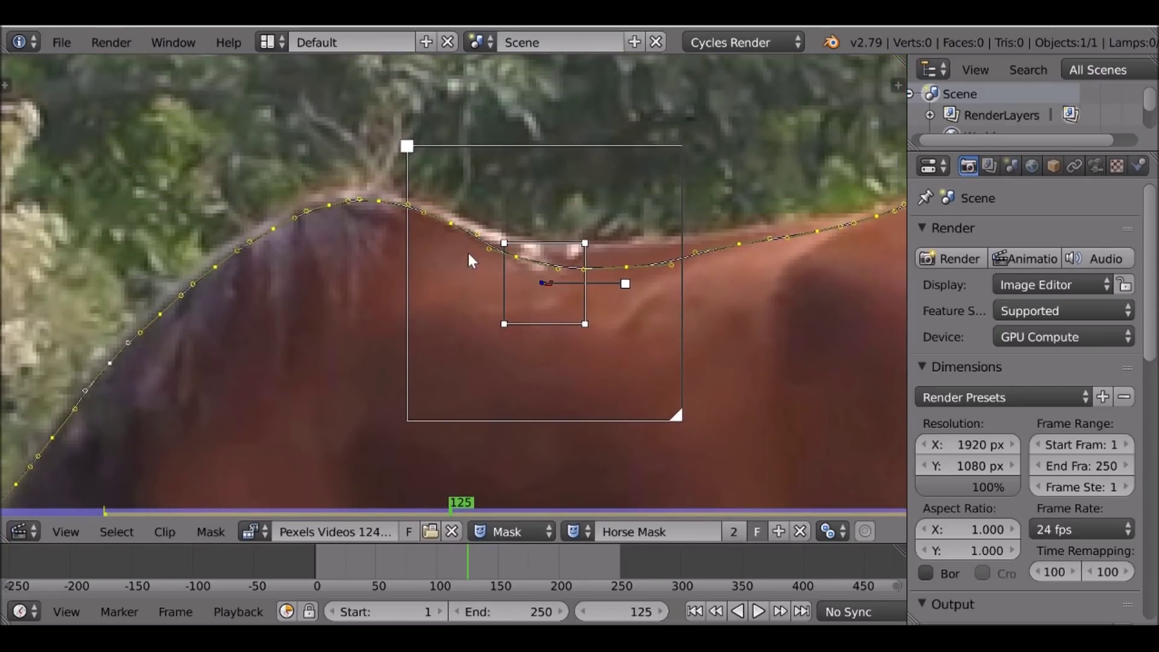
{"action": "scroll", "coordinate": [462, 248], "scroll_direction": "up", "scroll_amount": 2}
{"action": "scroll", "coordinate": [495, 217], "scroll_direction": "down", "scroll_amount": 9}
{"action": "key", "text": "a"}
- At frame 137, move the mask point beside the lower tail outward so the swinging hair stays inside
{"action": "mouse_move", "coordinate": [467, 567]}
{"action": "left_mouse_down"}
{"action": "mouse_move", "coordinate": [433, 562]}
{"action": "mouse_move", "coordinate": [452, 561]}
{"action": "left_mouse_up"}
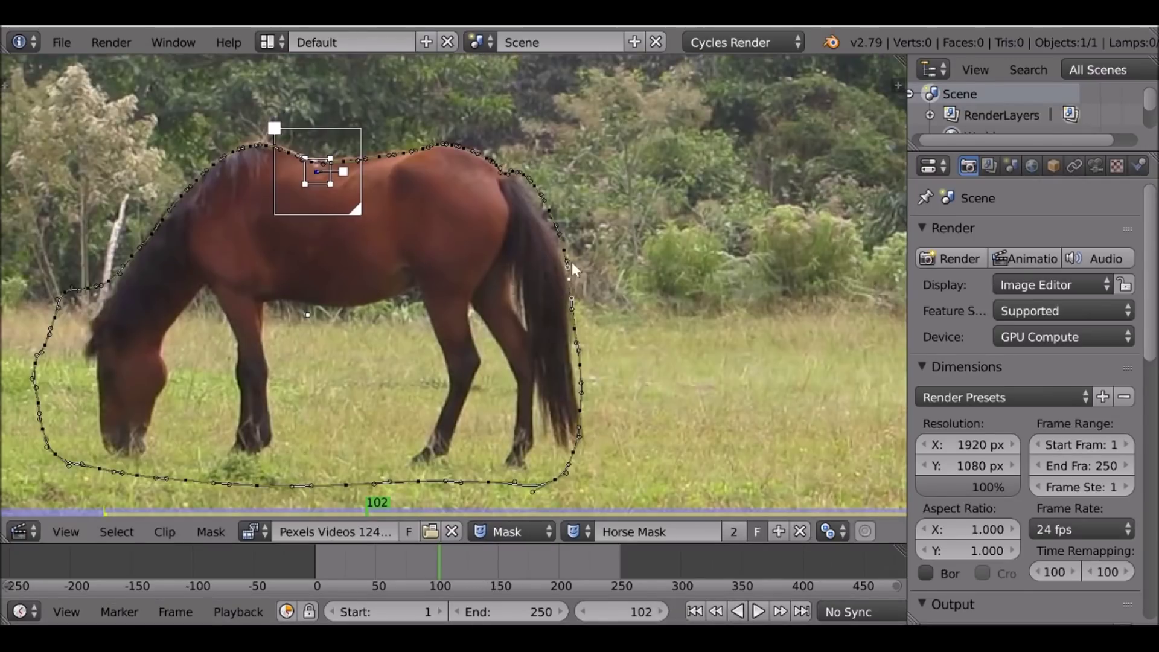
{"action": "scroll", "coordinate": [590, 416], "scroll_direction": "up", "scroll_amount": 3}
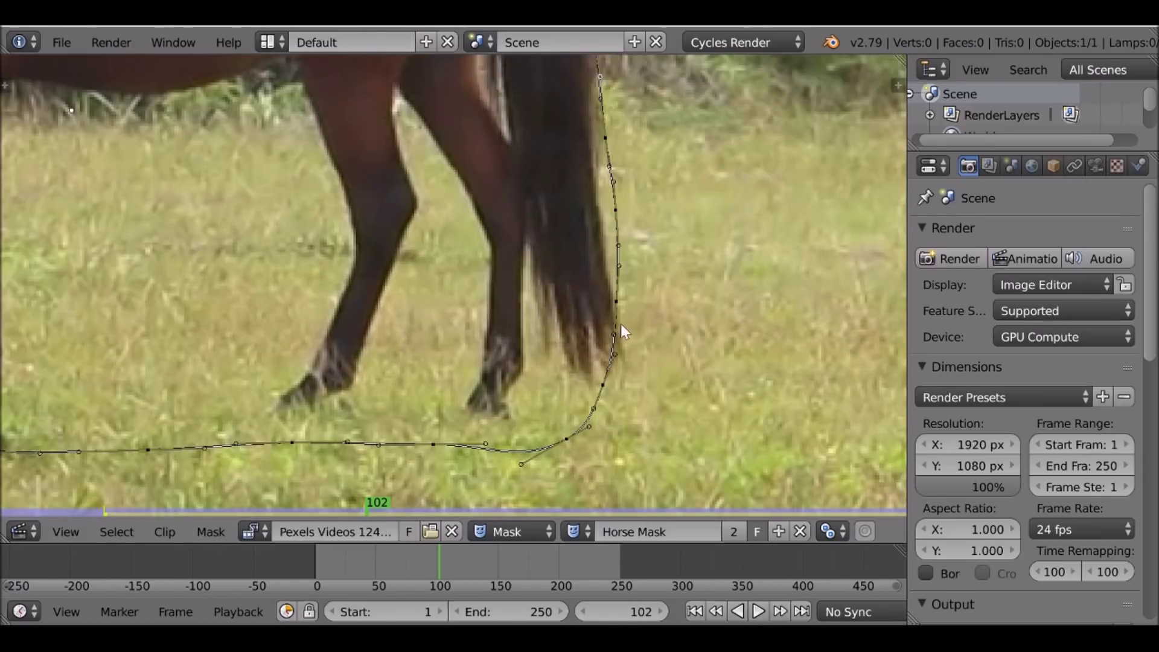
{"action": "left_click_drag", "start_coordinate": [441, 565], "coordinate": [482, 569]}
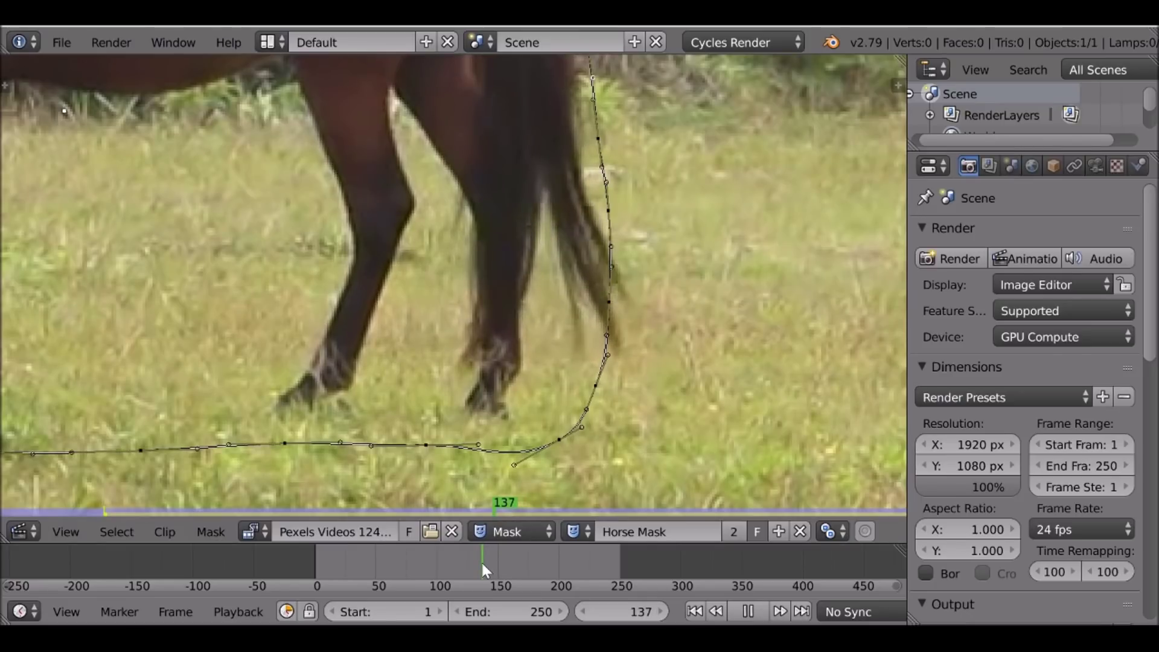
{"action": "left_click_drag", "start_coordinate": [607, 300], "coordinate": [623, 303]}
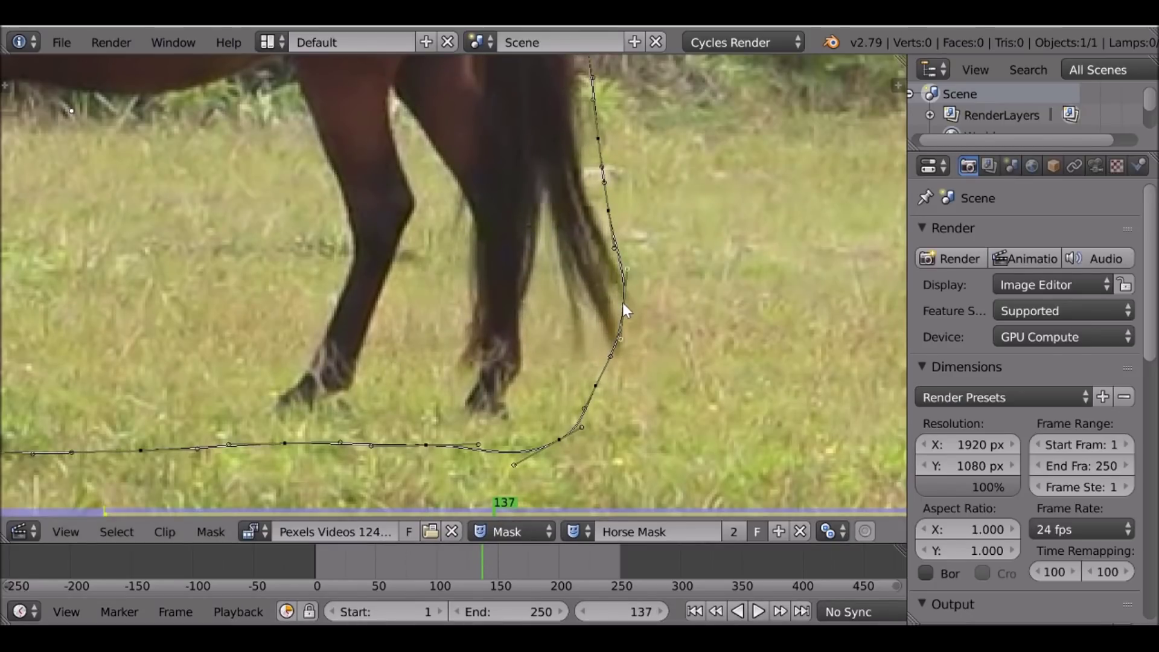
- Check the whole mask outline against the horse at other frames and return to the first frame
{"action": "left_click_drag", "start_coordinate": [485, 564], "coordinate": [437, 565]}
{"action": "middle_click_drag", "start_coordinate": [565, 308], "coordinate": [569, 367]}
{"action": "scroll", "coordinate": [569, 367], "scroll_direction": "down", "scroll_amount": 2}
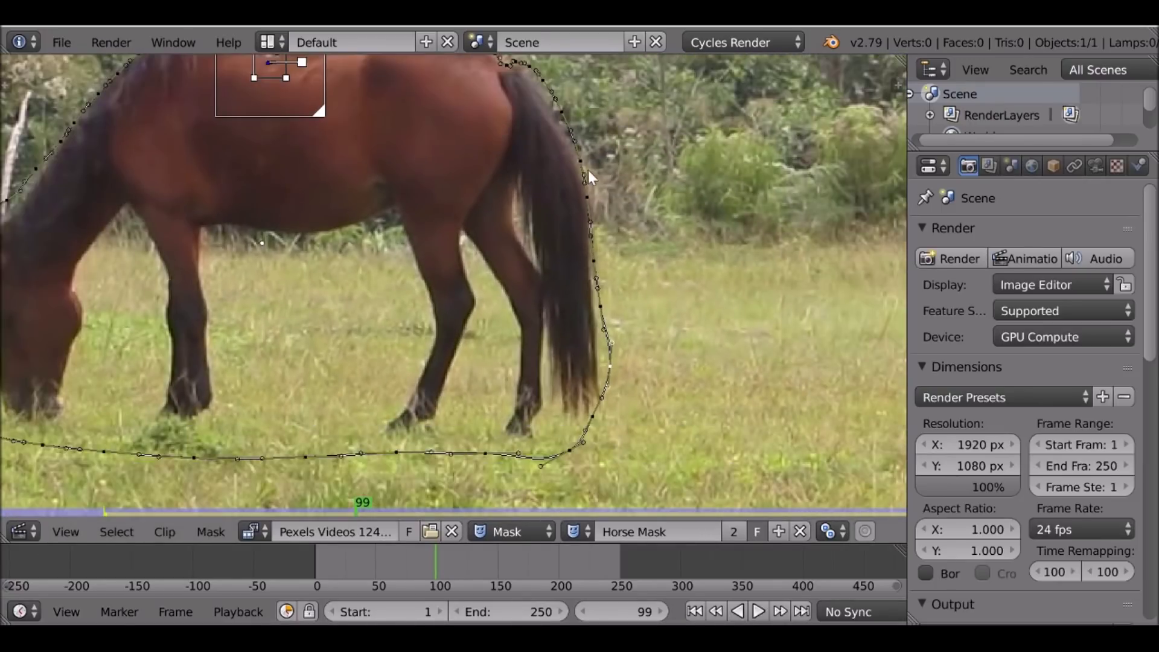
{"action": "middle_click_drag", "start_coordinate": [127, 103], "coordinate": [467, 169]}
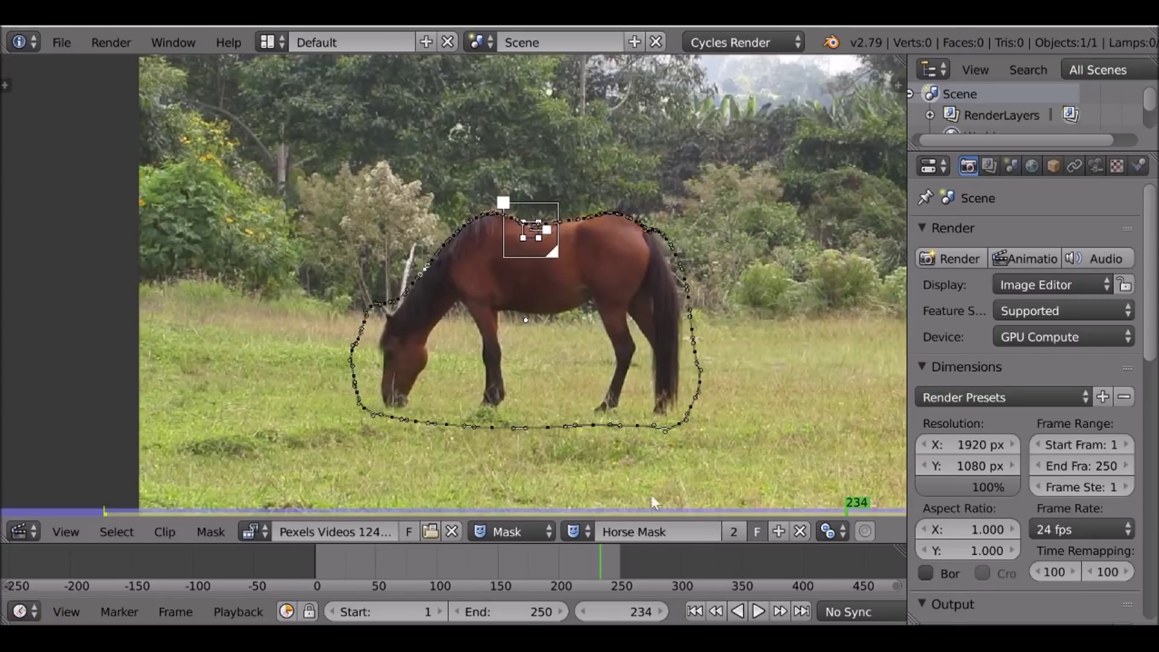
{"action": "left_click", "coordinate": [709, 610]}
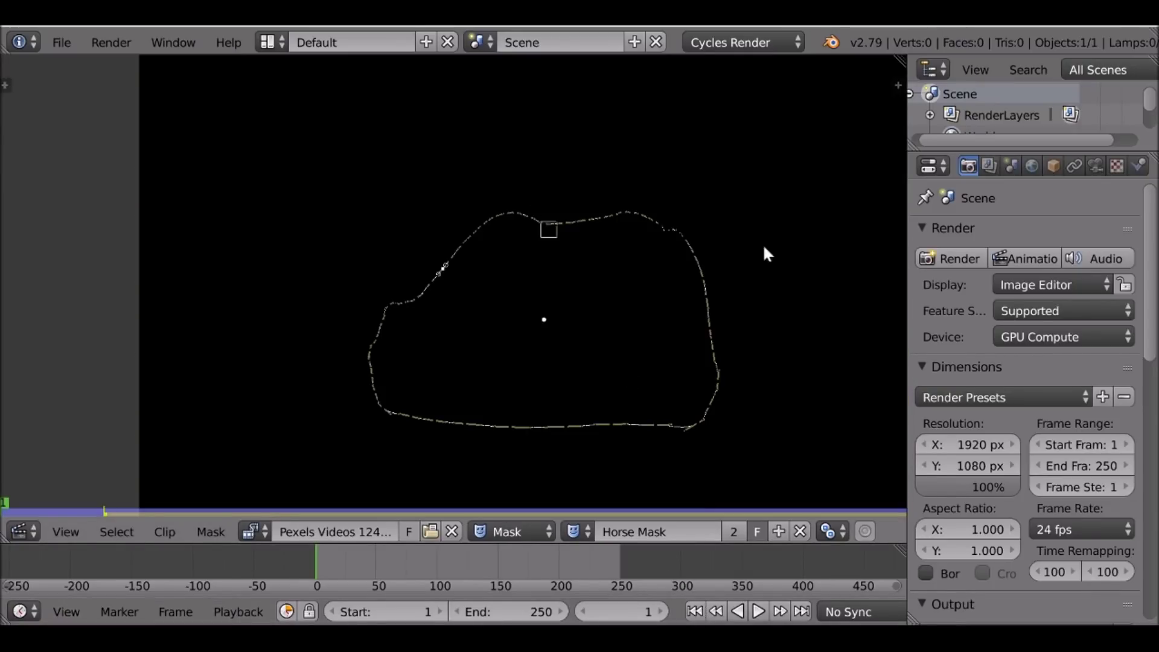
- Switch the clip editor area to the Node Editor and connect the Alpha Over output to the Viewer
{"action": "left_click", "coordinate": [20, 531]}
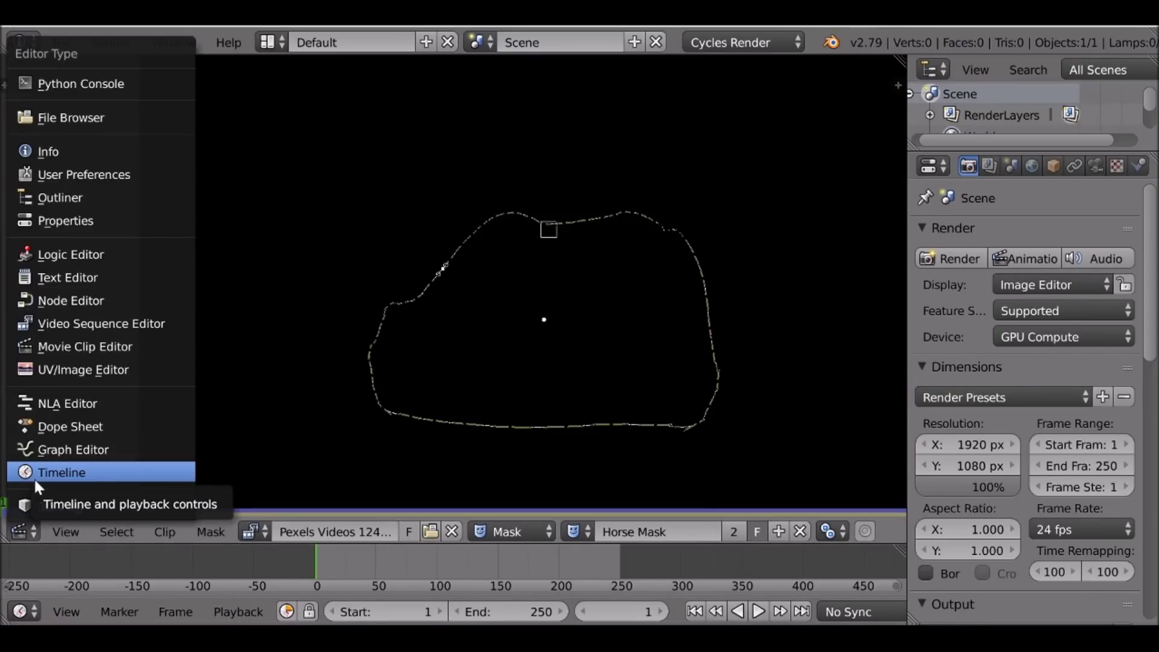
{"action": "left_click", "coordinate": [77, 297]}
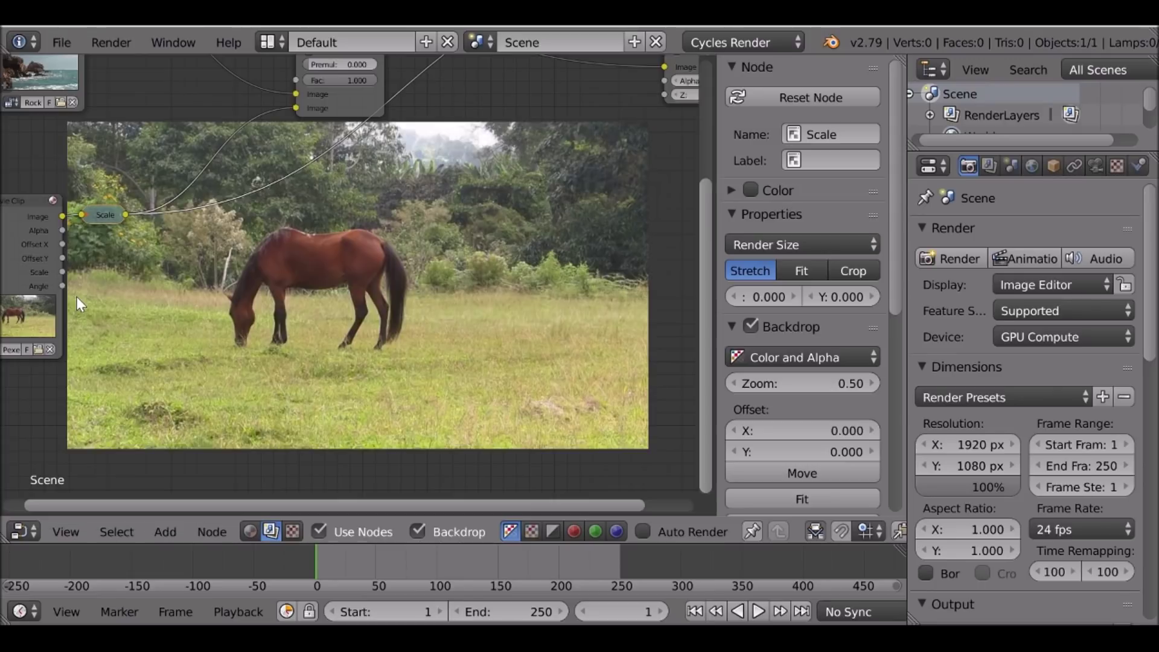
{"action": "middle_click_drag", "start_coordinate": [372, 229], "coordinate": [378, 326]}
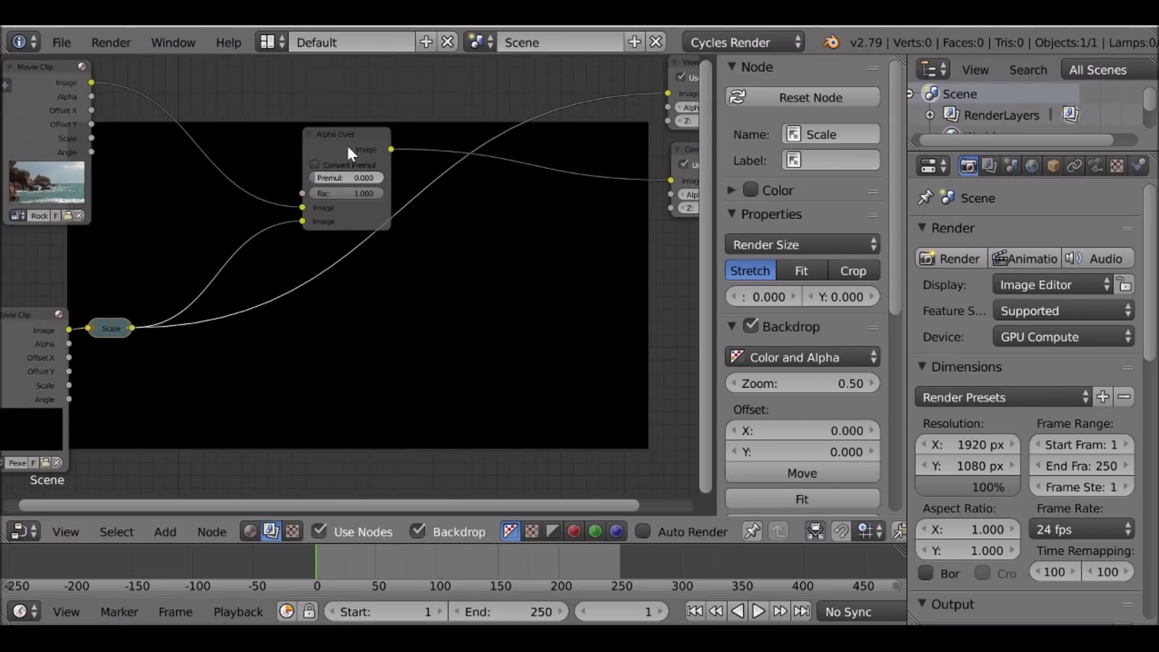
{"action": "left_click", "coordinate": [368, 135]}
{"action": "middle_click_drag", "start_coordinate": [392, 239], "coordinate": [548, 196]}
- Set the current frame to 30
{"action": "left_click", "coordinate": [611, 609]}
{"action": "type", "text": "30"}
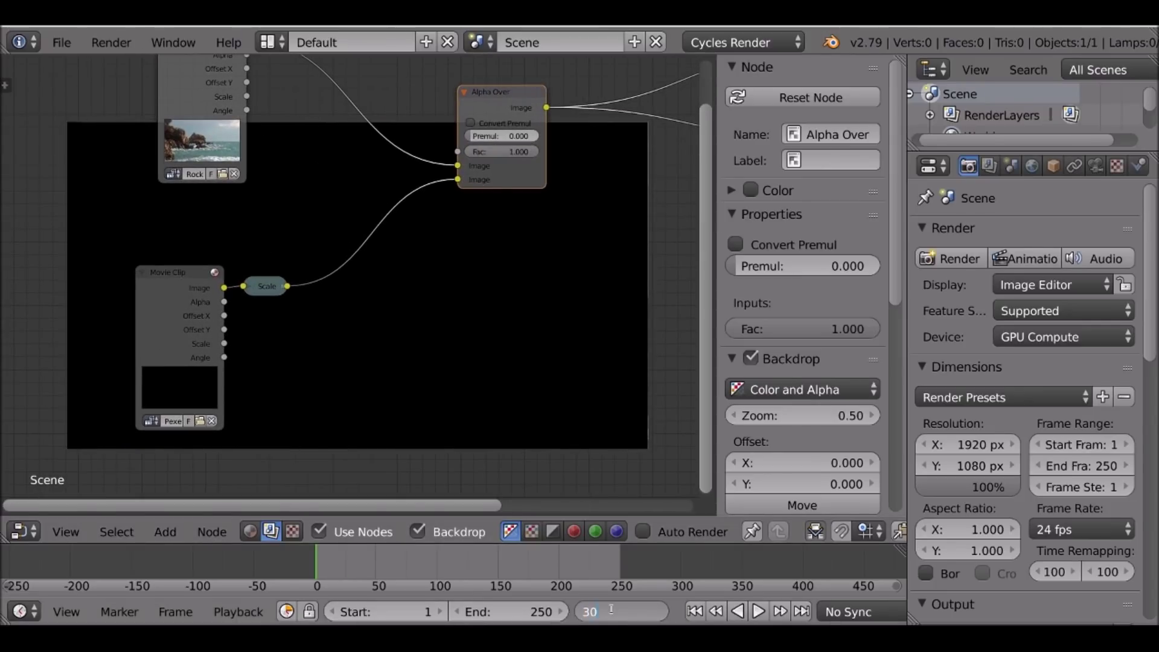
{"action": "key", "text": "Return"}
{"action": "mouse_move", "coordinate": [433, 308]}
{"action": "middle_mouse_down"}
{"action": "mouse_move", "coordinate": [483, 269]}
{"action": "mouse_move", "coordinate": [434, 286]}
{"action": "middle_mouse_up"}
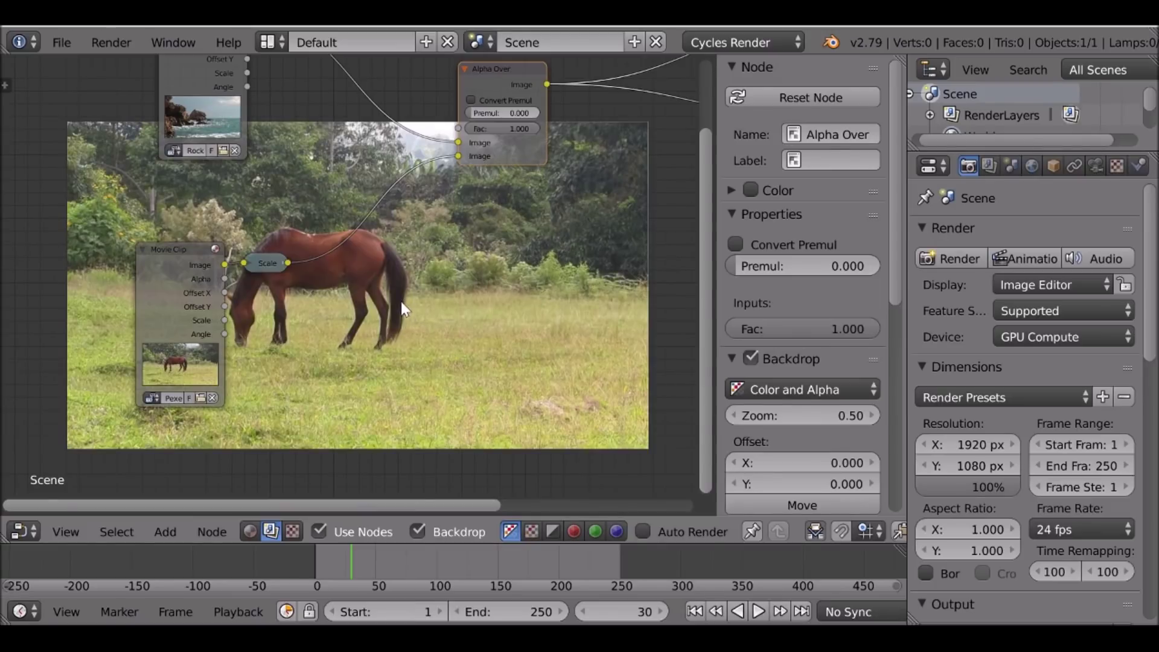
- Add a Mask input node and place it above the Alpha Over node
{"action": "middle_click_drag", "start_coordinate": [448, 227], "coordinate": [433, 320]}
{"action": "key", "text": "shift+a"}
{"action": "mouse_move", "coordinate": [400, 175]}
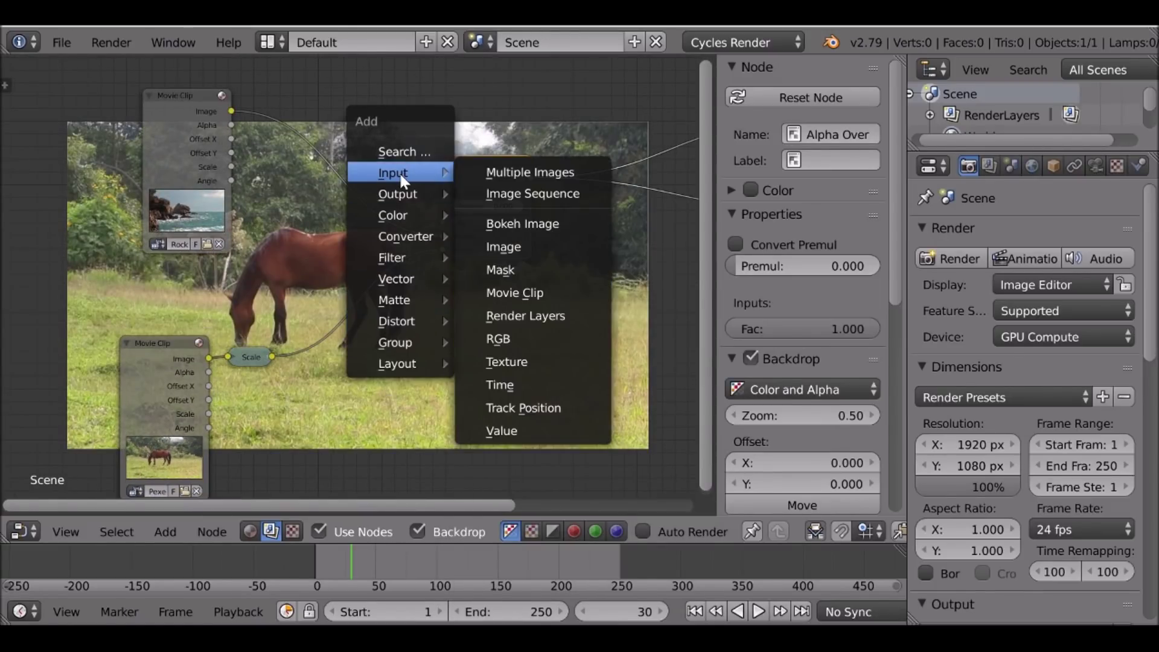
{"action": "left_click", "coordinate": [533, 278]}
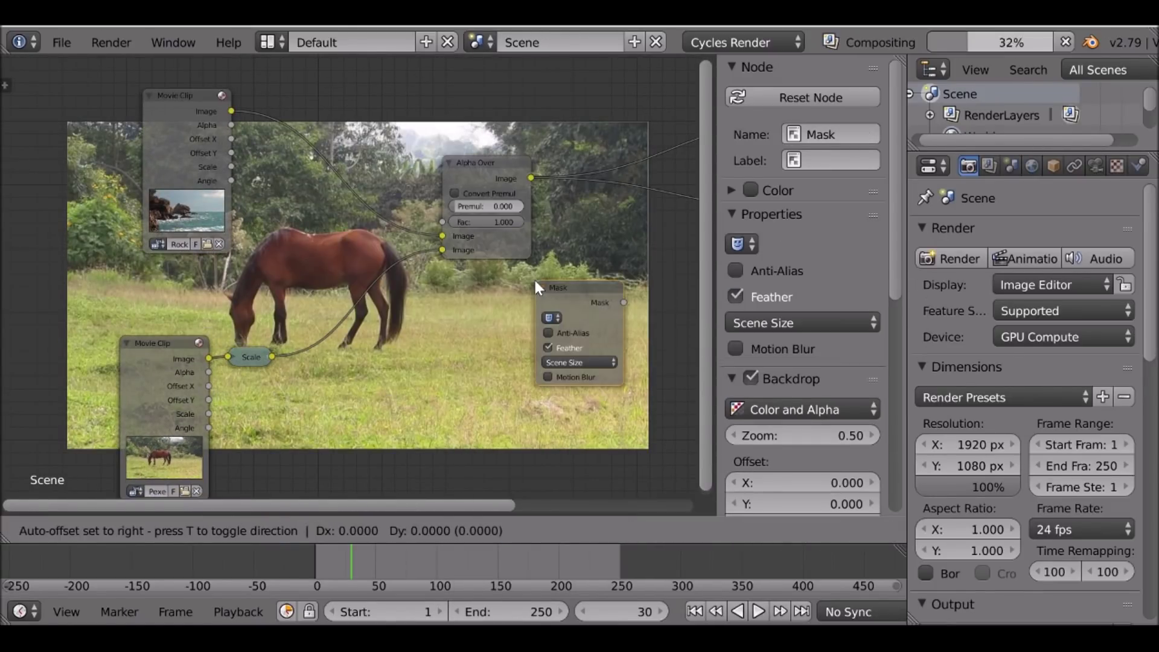
{"action": "left_click", "coordinate": [334, 503]}
- Assign Horse Mask to the Mask node and connect its Mask output to the Alpha Over node's Fac input
{"action": "middle_click_drag", "start_coordinate": [468, 156], "coordinate": [472, 277]}
{"action": "scroll", "coordinate": [473, 278], "scroll_direction": "up", "scroll_amount": 2}
{"action": "left_click", "coordinate": [321, 198]}
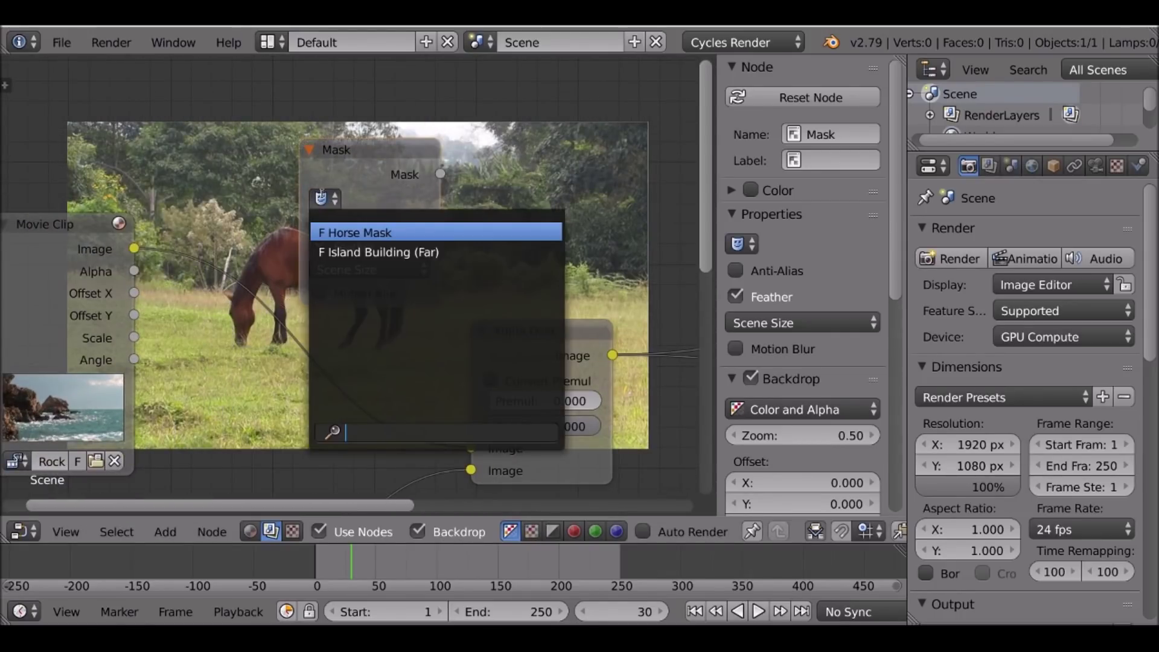
{"action": "left_click", "coordinate": [412, 233]}
{"action": "left_click_drag", "start_coordinate": [440, 174], "coordinate": [471, 426]}
{"action": "middle_click_drag", "start_coordinate": [422, 411], "coordinate": [411, 157]}
{"action": "scroll", "coordinate": [412, 157], "scroll_direction": "down", "scroll_amount": 6}
{"action": "middle_click_drag", "start_coordinate": [362, 232], "coordinate": [404, 265]}
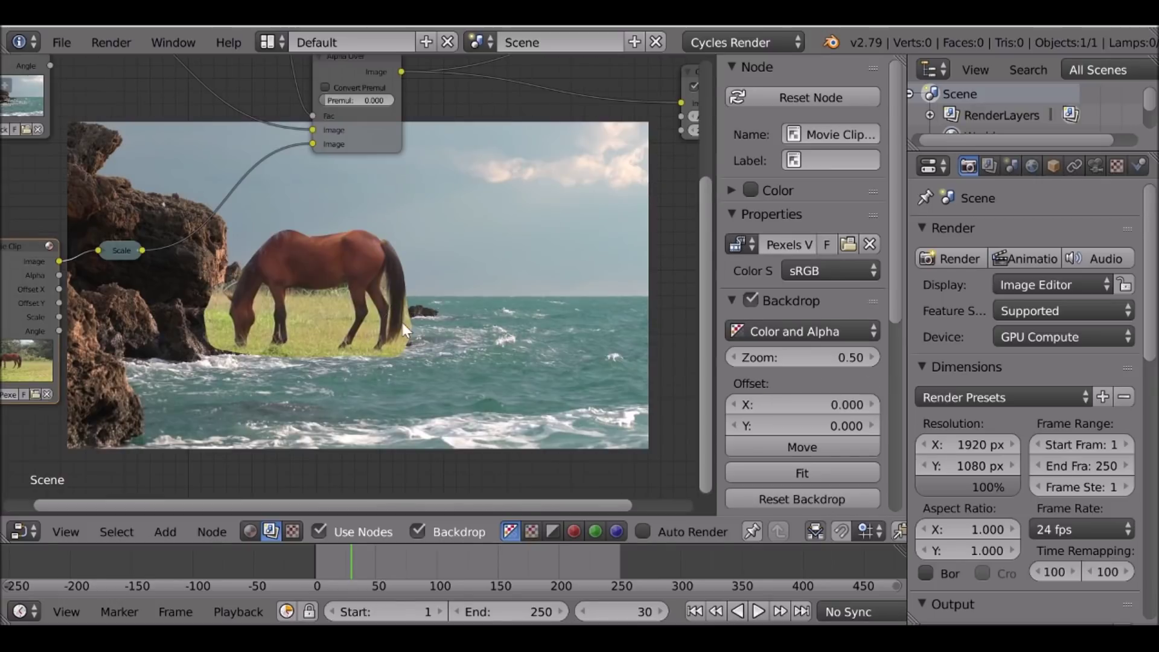
- Add a Chroma Key matte node on the link between the horse clip's Scale node and the Alpha Over node
{"action": "middle_click_drag", "start_coordinate": [232, 276], "coordinate": [401, 306]}
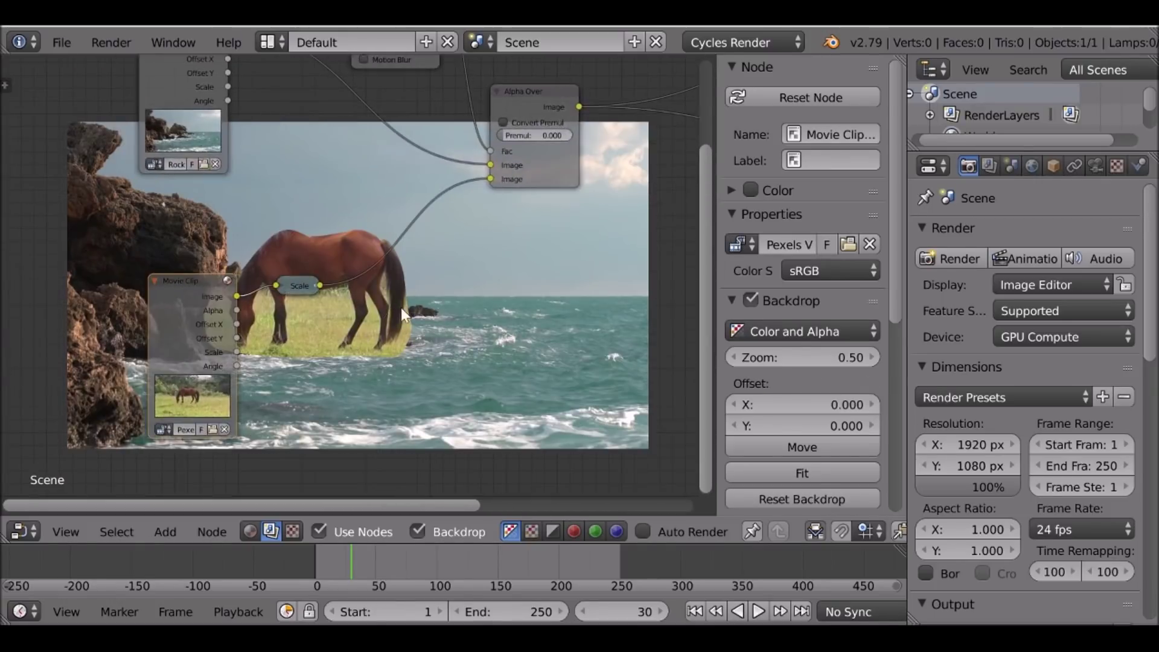
{"action": "scroll", "coordinate": [401, 305], "scroll_direction": "up", "scroll_amount": 3}
{"action": "key", "text": "shift+a"}
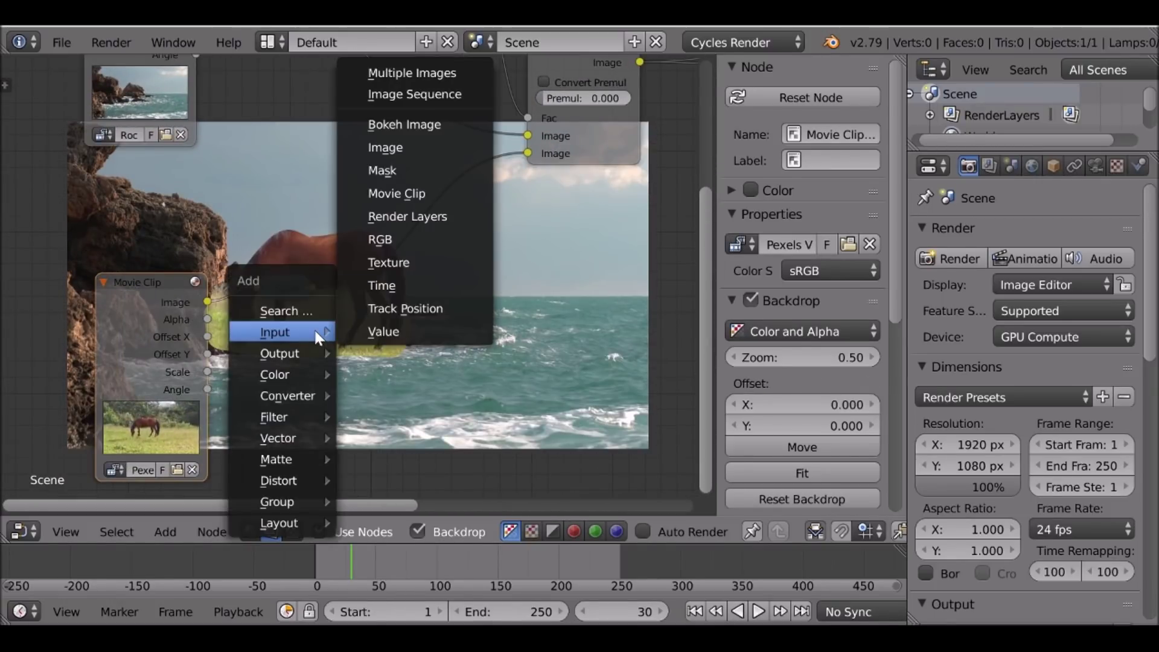
{"action": "mouse_move", "coordinate": [298, 439]}
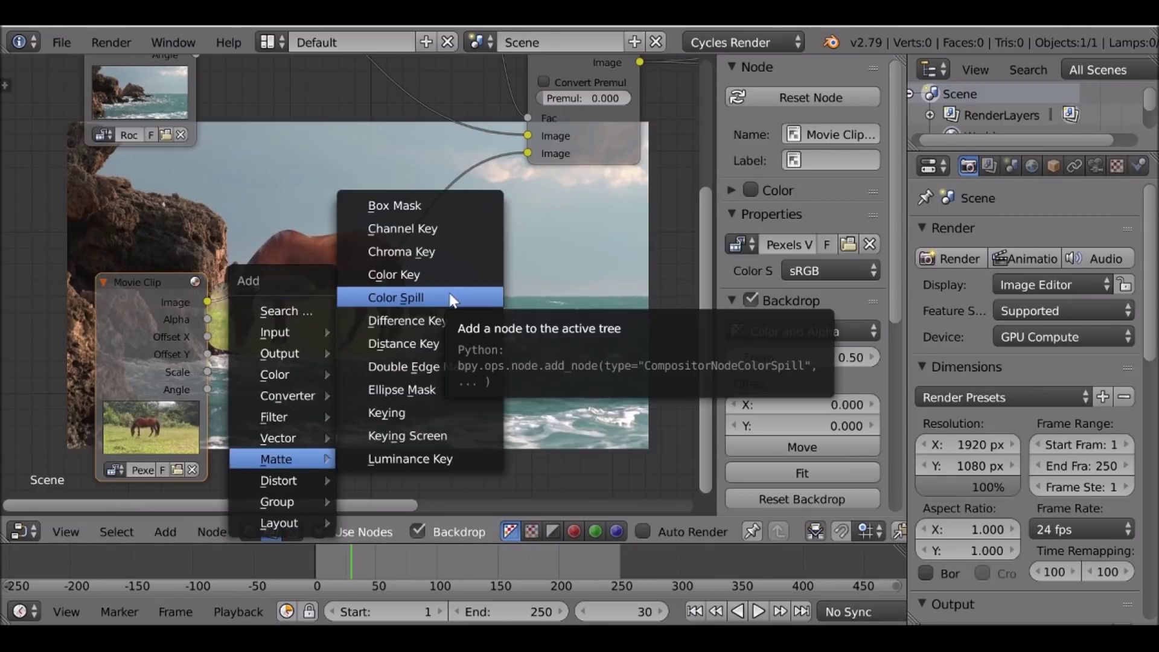
{"action": "left_click", "coordinate": [437, 252]}
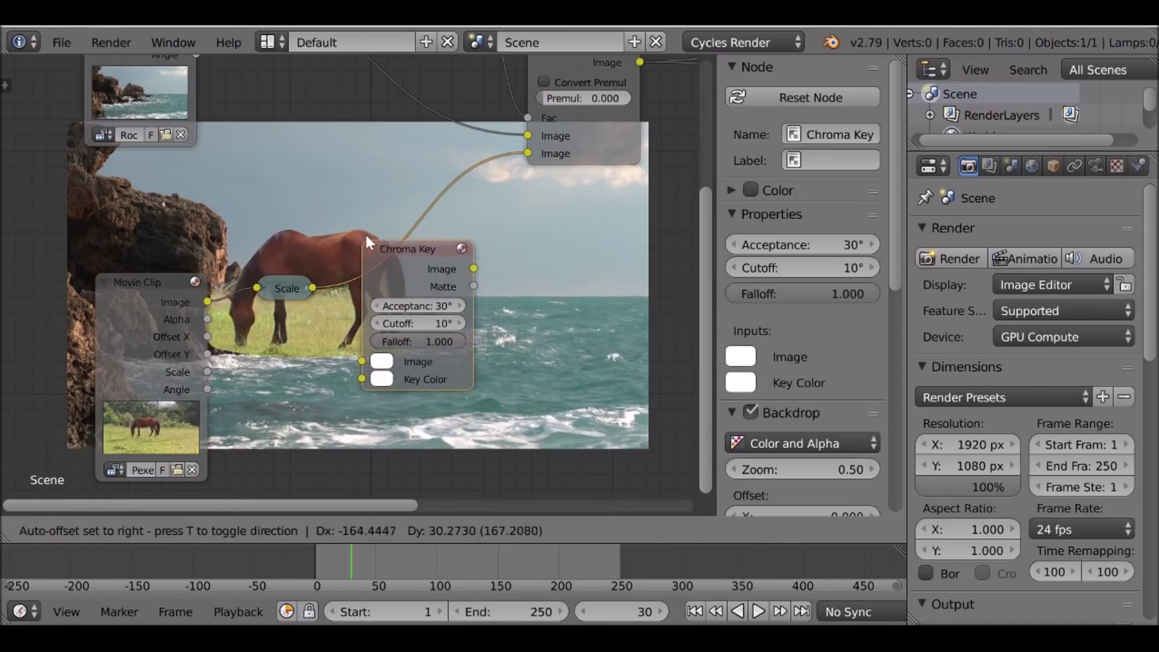
{"action": "left_click", "coordinate": [372, 233]}
- Set the Chroma Key node's Acceptance to 80° and Cutoff to 30°
{"action": "middle_click_drag", "start_coordinate": [317, 288], "coordinate": [58, 224]}
{"action": "scroll", "coordinate": [57, 224], "scroll_direction": "up", "scroll_amount": 3}
{"action": "left_click_drag", "start_coordinate": [189, 243], "coordinate": [386, 242]}
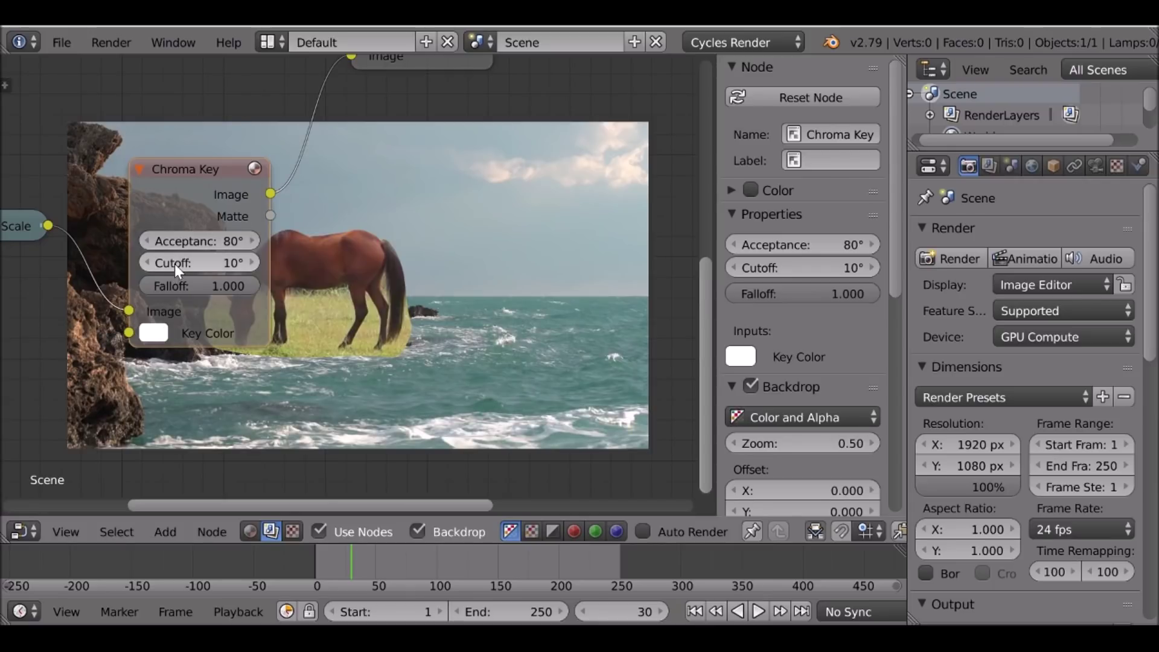
{"action": "left_click_drag", "start_coordinate": [175, 263], "coordinate": [253, 263]}
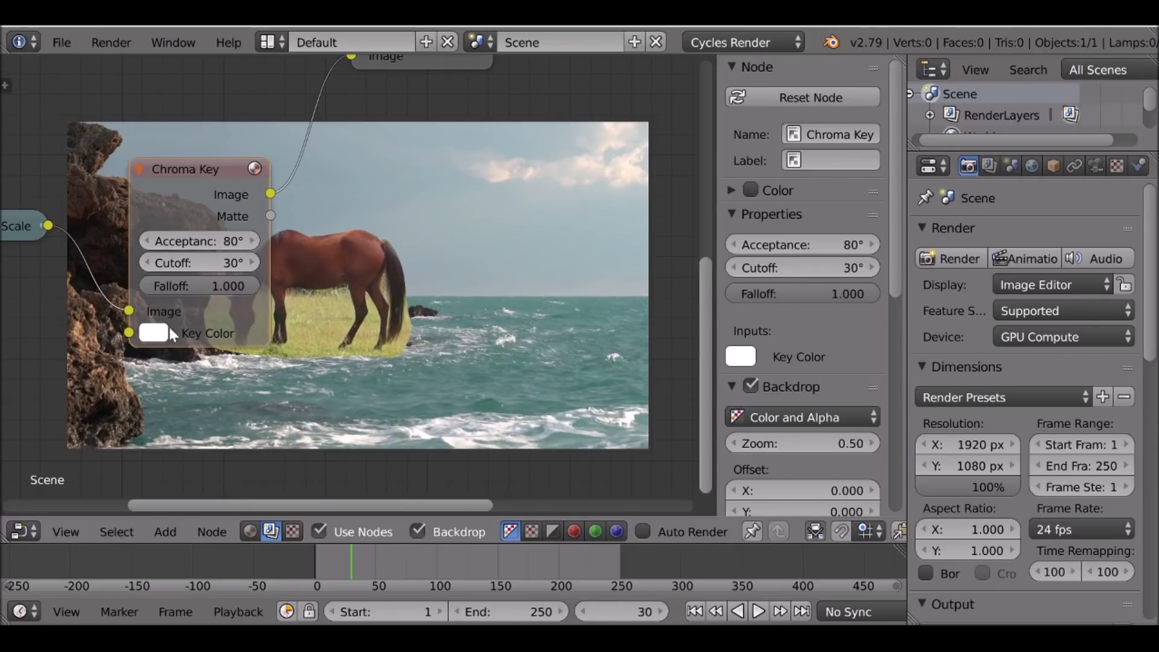
- Set the Chroma Key node's key colour to green, about R 0.136, G 1.000, B 0.116
{"action": "left_click", "coordinate": [63, 337]}
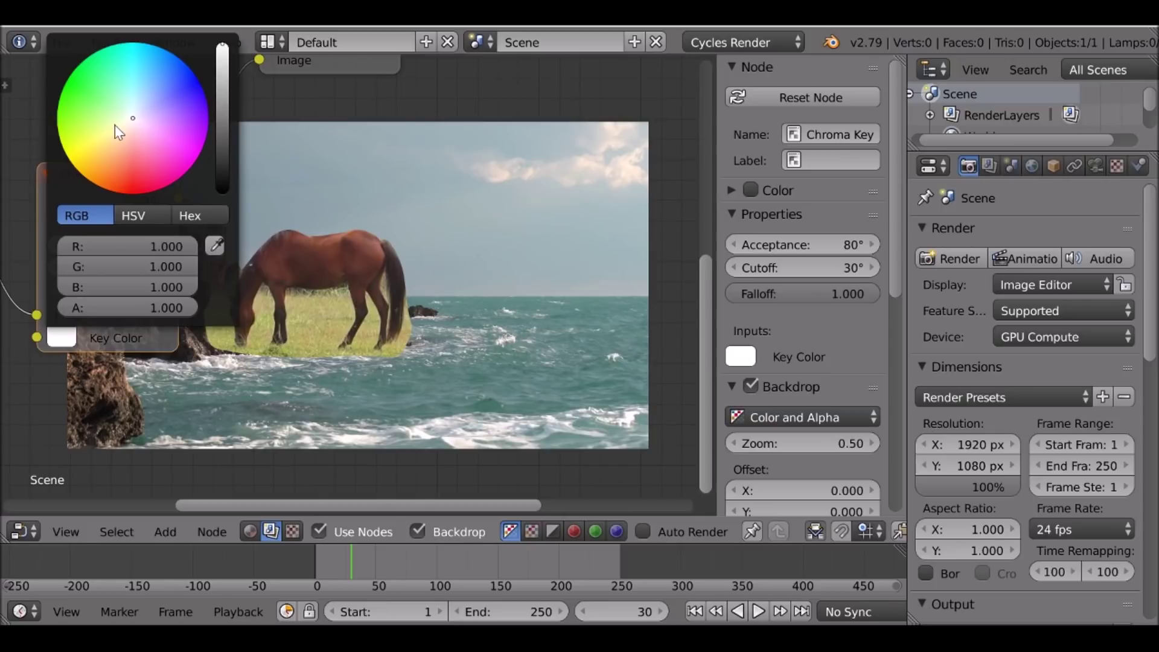
{"action": "left_click_drag", "start_coordinate": [106, 108], "coordinate": [90, 96]}
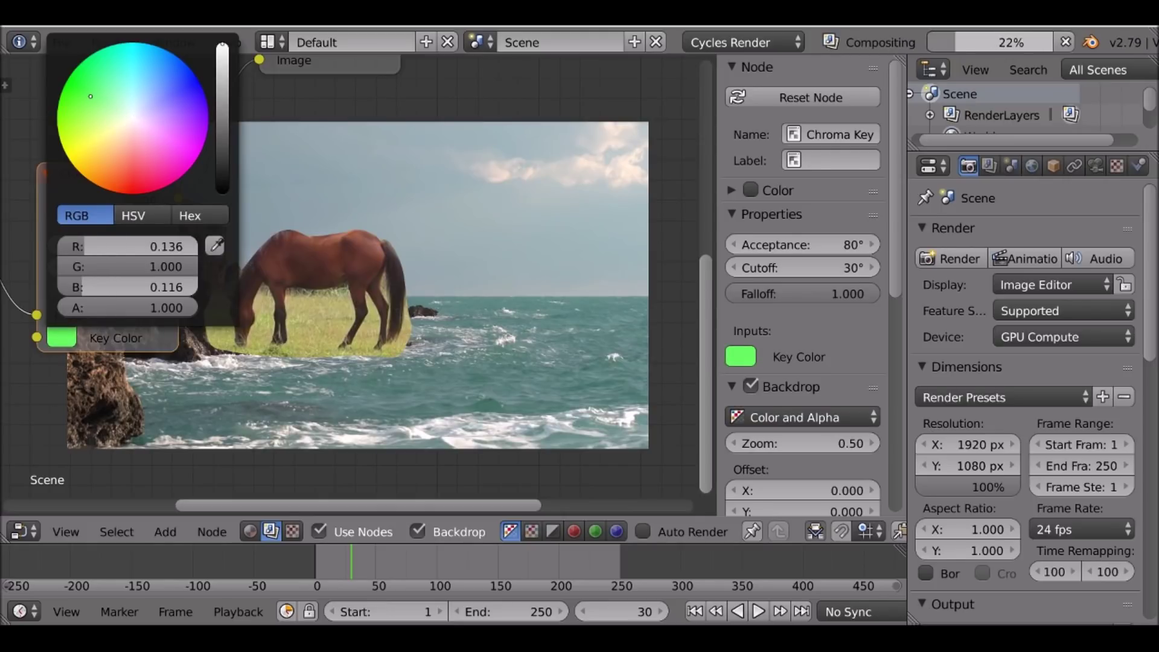
{"action": "middle_click_drag", "start_coordinate": [269, 268], "coordinate": [275, 321]}
{"action": "scroll", "coordinate": [275, 321], "scroll_direction": "down", "scroll_amount": 6}
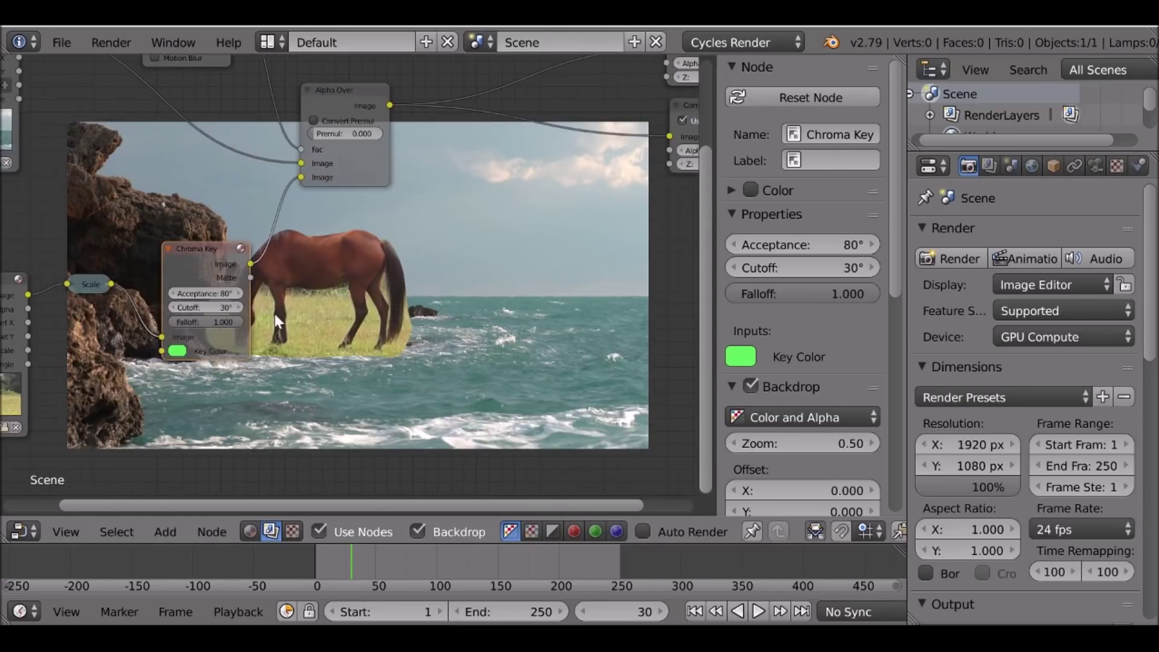
- Preview the keyed horse clip by connecting the Chroma Key's Image output to the Viewer
{"action": "left_click_drag", "start_coordinate": [249, 264], "coordinate": [495, 186]}
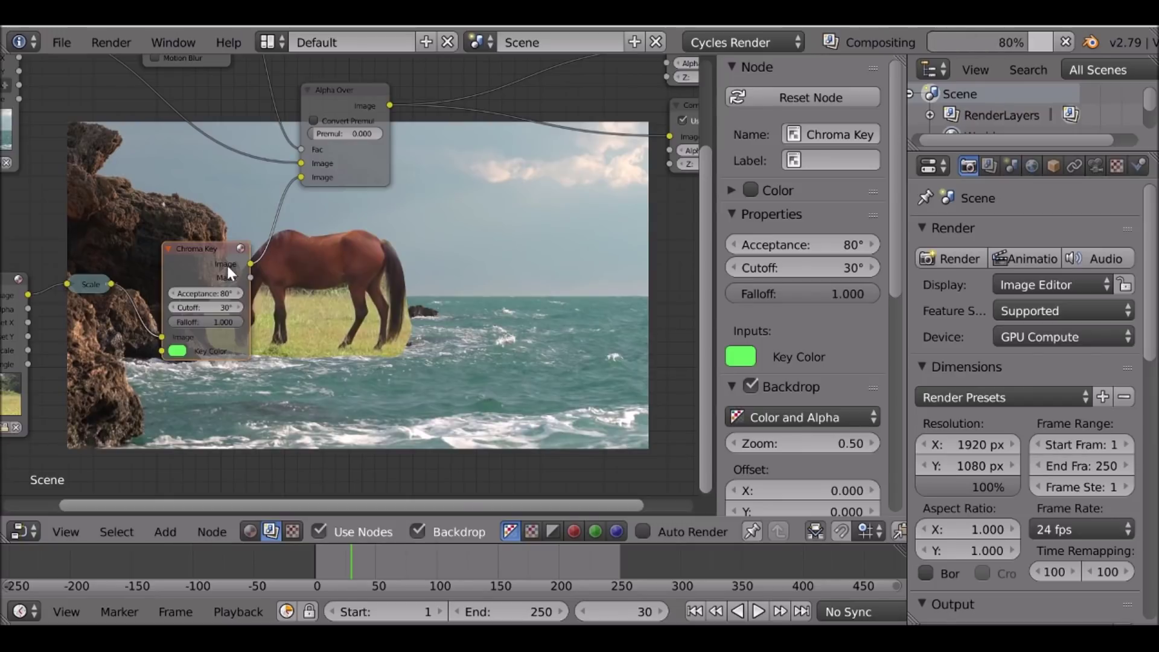
{"action": "left_click", "coordinate": [215, 254], "text": "ctrl+shift"}
{"action": "scroll", "coordinate": [230, 266], "scroll_direction": "up", "scroll_amount": 1}
{"action": "middle_click_drag", "start_coordinate": [244, 272], "coordinate": [98, 180]}
{"action": "scroll", "coordinate": [196, 159], "scroll_direction": "up", "scroll_amount": 2}
{"action": "scroll", "coordinate": [151, 206], "scroll_direction": "up", "scroll_amount": 3}
{"action": "middle_click_drag", "start_coordinate": [143, 255], "coordinate": [217, 211]}
- Set the Chroma Key node's key colour to light yellow with R 1.000, G 0.952 and B 0.198
{"action": "left_click", "coordinate": [70, 262]}
{"action": "mouse_move", "coordinate": [93, 342]}
{"action": "left_mouse_down"}
{"action": "mouse_move", "coordinate": [113, 345]}
{"action": "mouse_move", "coordinate": [103, 350]}
{"action": "left_mouse_up"}
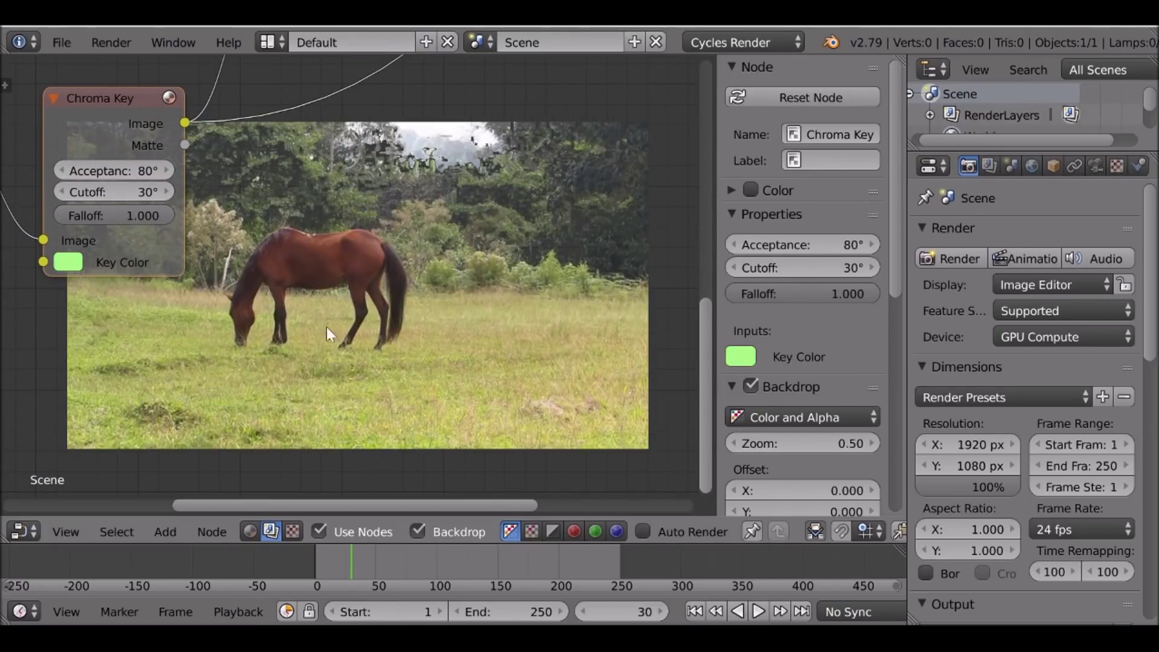
{"action": "left_click", "coordinate": [73, 265]}
{"action": "left_click_drag", "start_coordinate": [106, 361], "coordinate": [106, 378]}
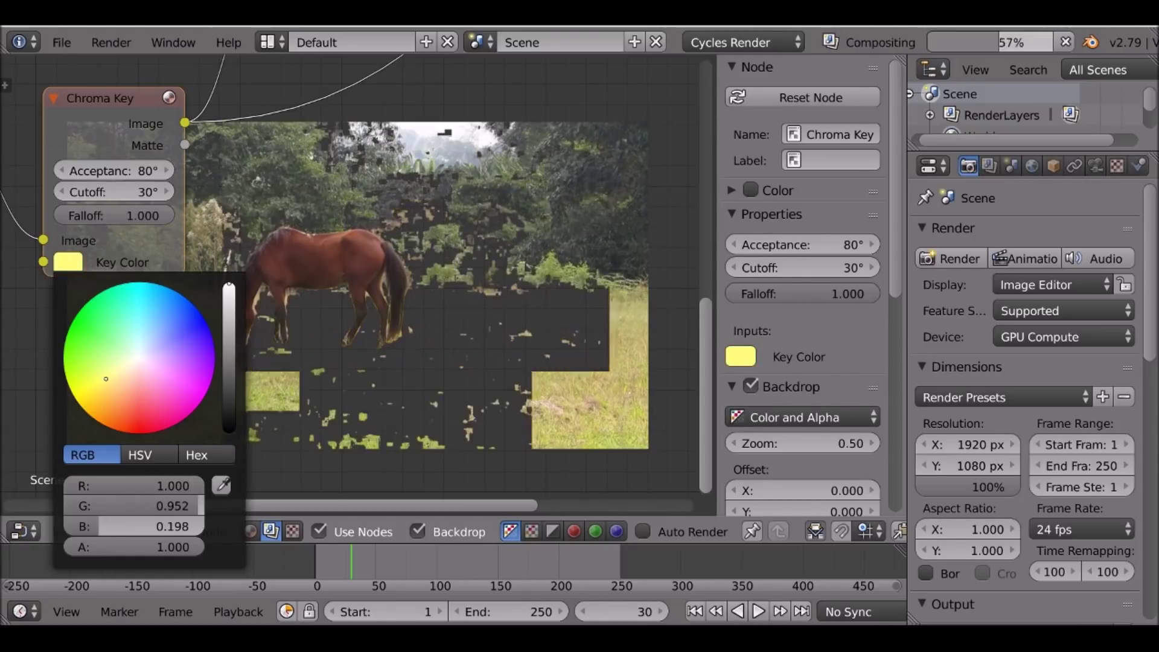
{"action": "scroll", "coordinate": [409, 319], "scroll_direction": "up", "scroll_amount": 1}
{"action": "middle_click_drag", "start_coordinate": [409, 319], "coordinate": [319, 278]}
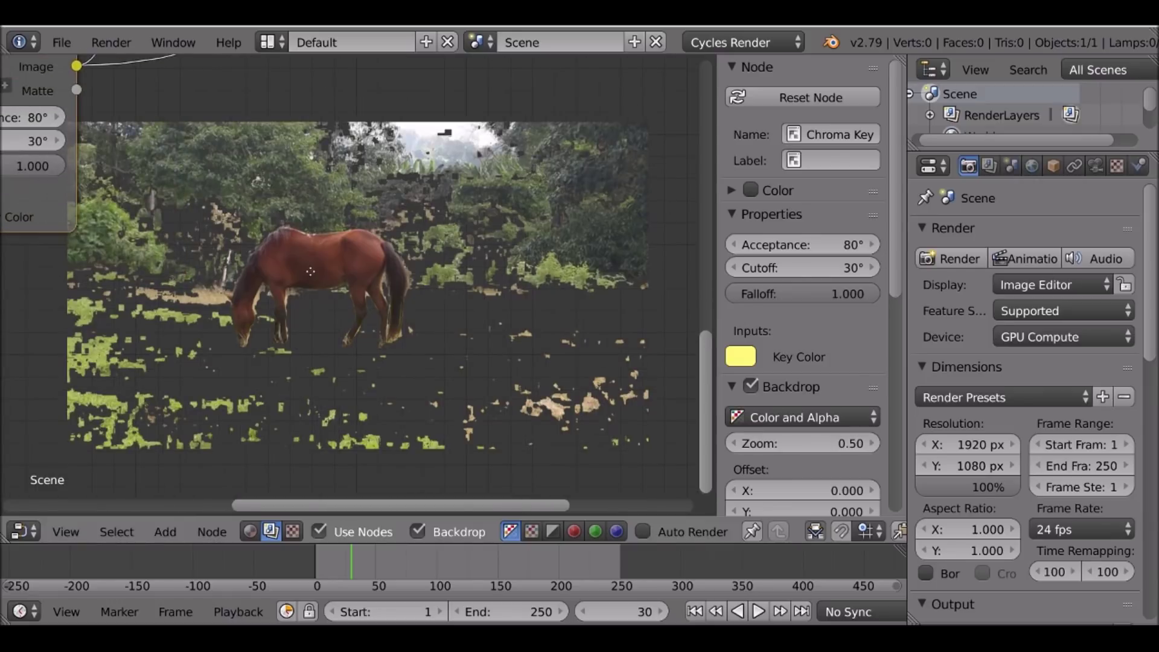
- Set the Chroma Key node's Falloff to 0.029
{"action": "middle_click_drag", "start_coordinate": [221, 243], "coordinate": [259, 350]}
{"action": "scroll", "coordinate": [259, 350], "scroll_direction": "down", "scroll_amount": 5}
{"action": "scroll", "coordinate": [252, 238], "scroll_direction": "up", "scroll_amount": 4}
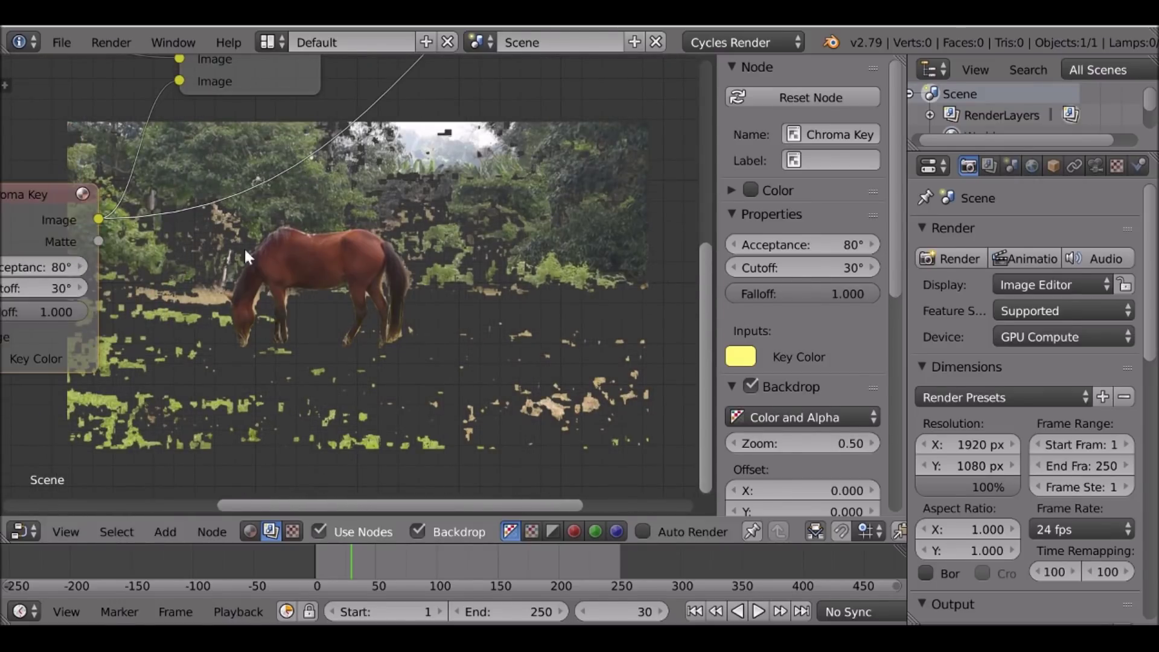
{"action": "middle_click_drag", "start_coordinate": [374, 246], "coordinate": [391, 162]}
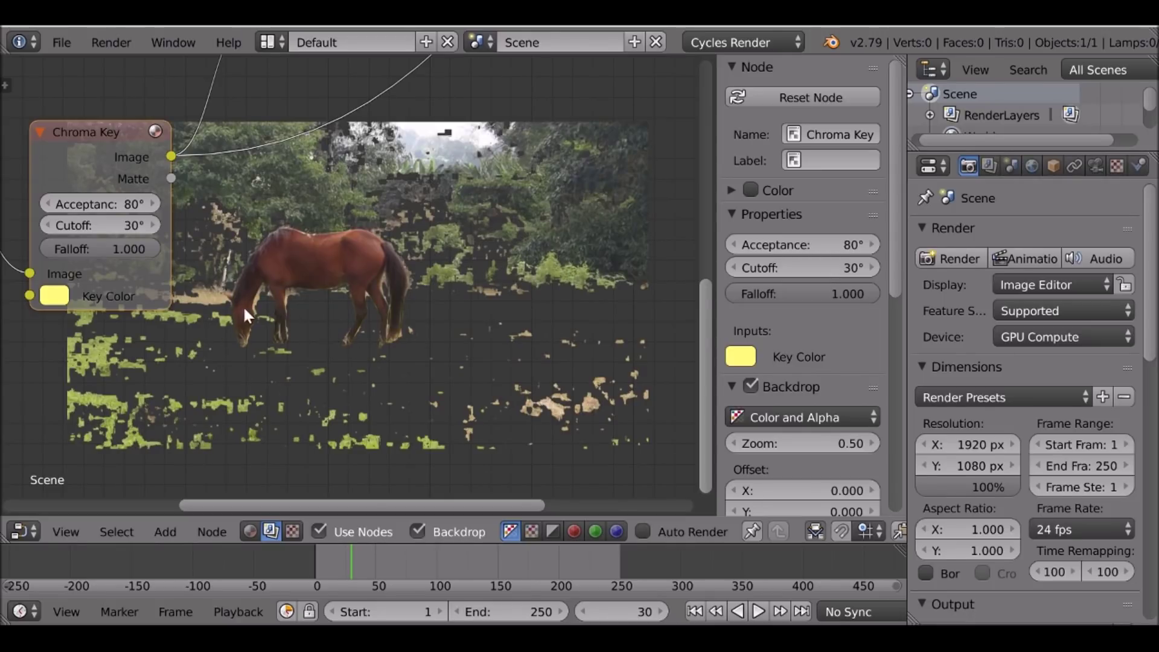
{"action": "middle_click_drag", "start_coordinate": [244, 307], "coordinate": [265, 283]}
{"action": "scroll", "coordinate": [264, 283], "scroll_direction": "up", "scroll_amount": 1}
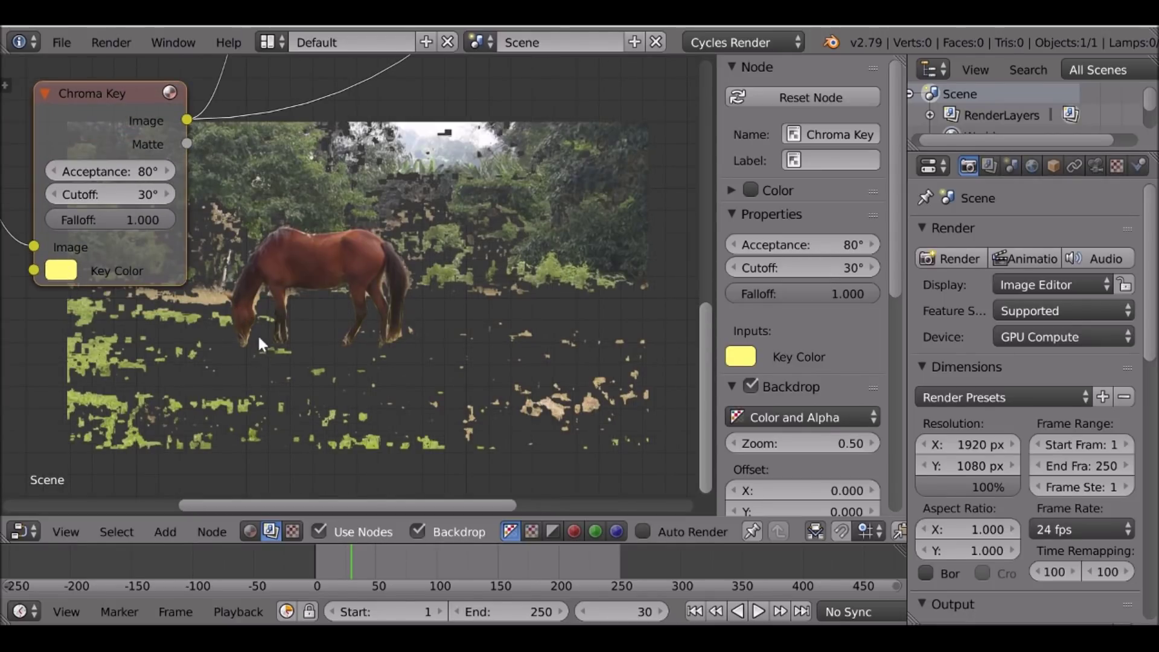
{"action": "left_click_drag", "start_coordinate": [167, 215], "coordinate": [57, 219]}
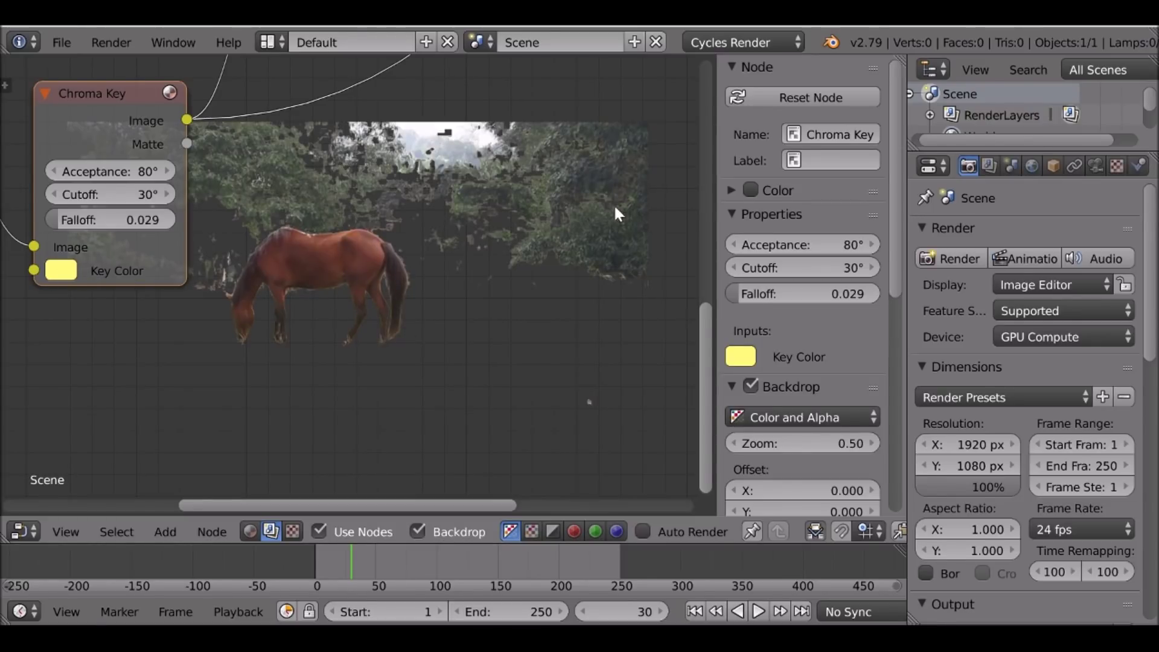
- Fine-tune the yellow key colour of the Chroma Key node to clean up the remaining background
{"action": "left_click", "coordinate": [62, 272]}
{"action": "left_click", "coordinate": [64, 272]}
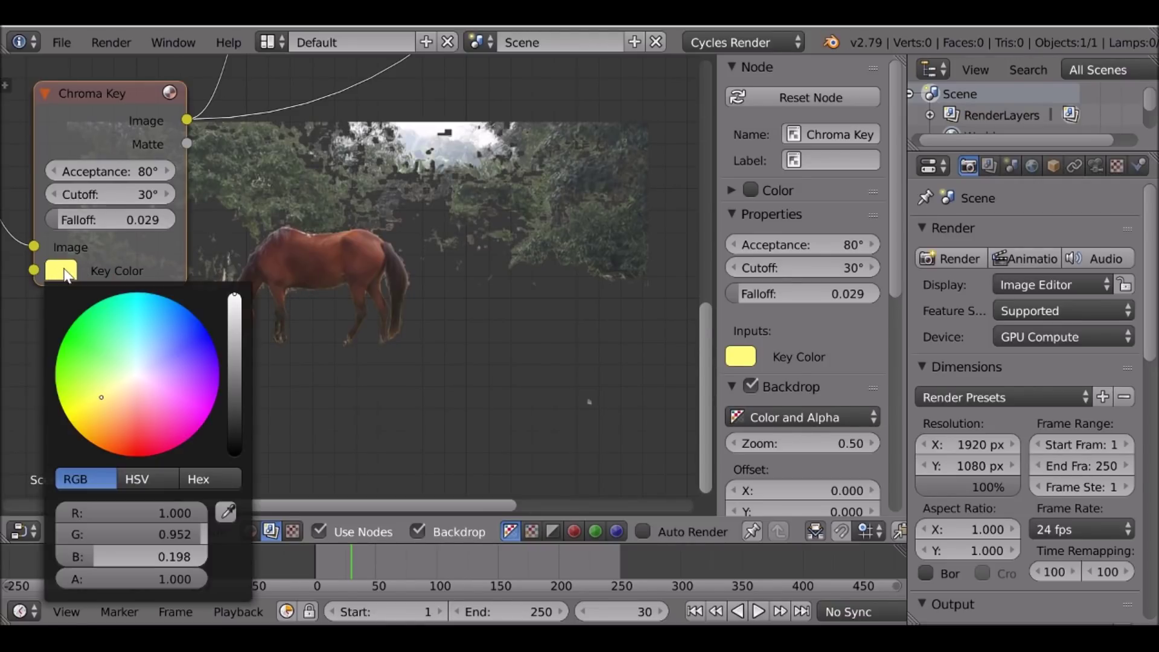
{"action": "left_click_drag", "start_coordinate": [90, 382], "coordinate": [99, 399]}
- Connect the Alpha Over output back to the Viewer to show the full composite
{"action": "middle_click_drag", "start_coordinate": [313, 364], "coordinate": [313, 366]}
{"action": "scroll", "coordinate": [314, 321], "scroll_direction": "down", "scroll_amount": 10}
{"action": "middle_click_drag", "start_coordinate": [371, 205], "coordinate": [286, 324]}
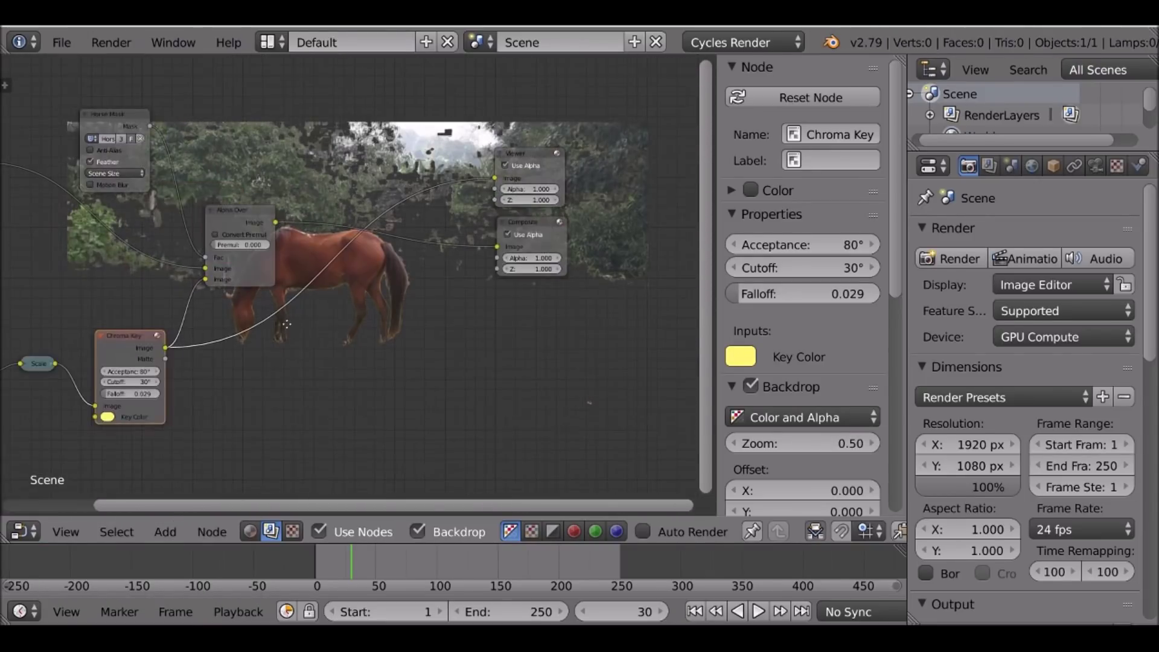
{"action": "left_click", "coordinate": [236, 215], "text": "ctrl+shift"}
{"action": "middle_click_drag", "start_coordinate": [282, 258], "coordinate": [341, 96]}
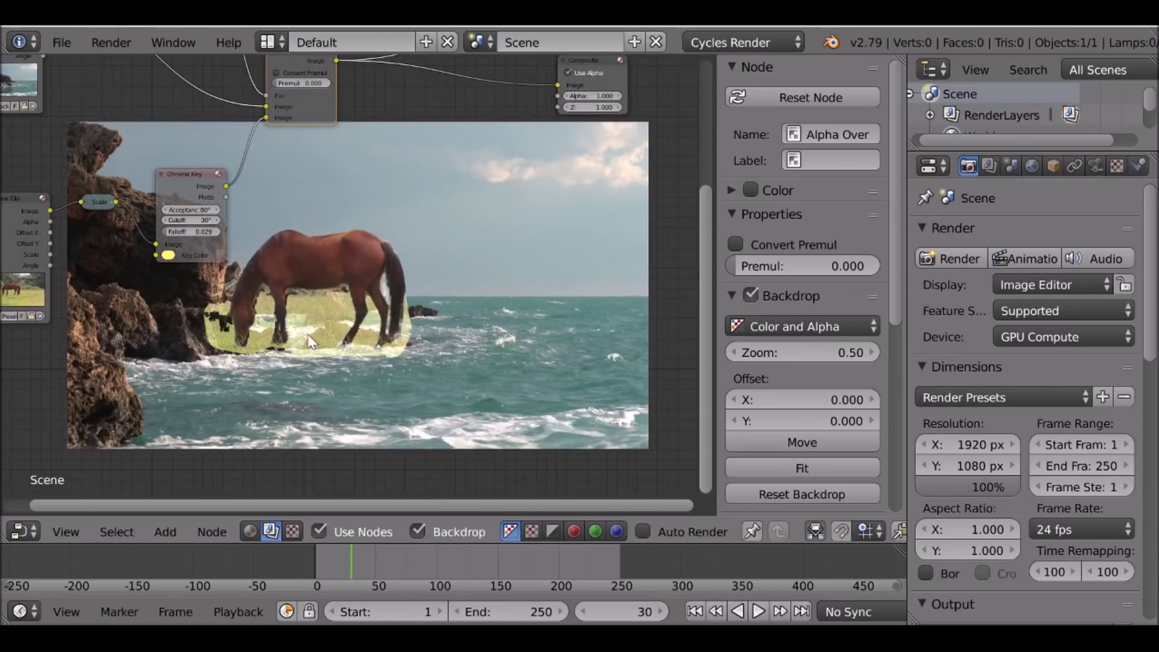
- Enable Convert Premul on the Alpha Over node
{"action": "middle_click_drag", "start_coordinate": [303, 336], "coordinate": [264, 360]}
{"action": "middle_click_drag", "start_coordinate": [275, 263], "coordinate": [288, 312]}
{"action": "scroll", "coordinate": [288, 312], "scroll_direction": "up", "scroll_amount": 6}
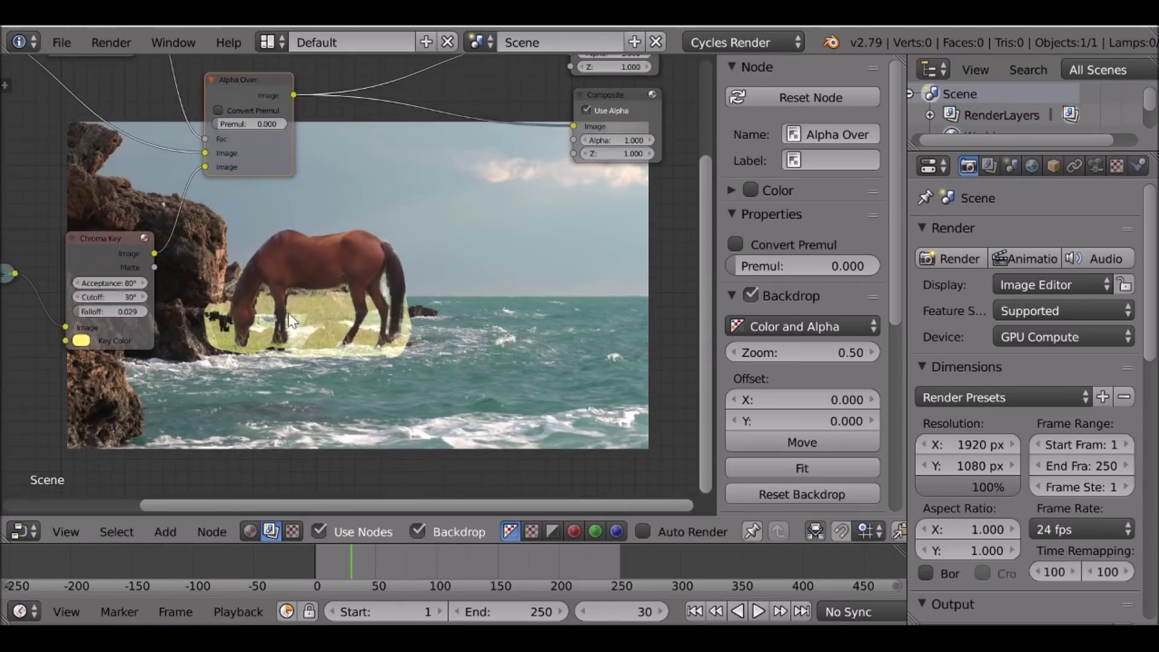
{"action": "middle_click_drag", "start_coordinate": [264, 265], "coordinate": [281, 343]}
{"action": "scroll", "coordinate": [281, 342], "scroll_direction": "up", "scroll_amount": 3}
{"action": "scroll", "coordinate": [282, 343], "scroll_direction": "up", "scroll_amount": 1}
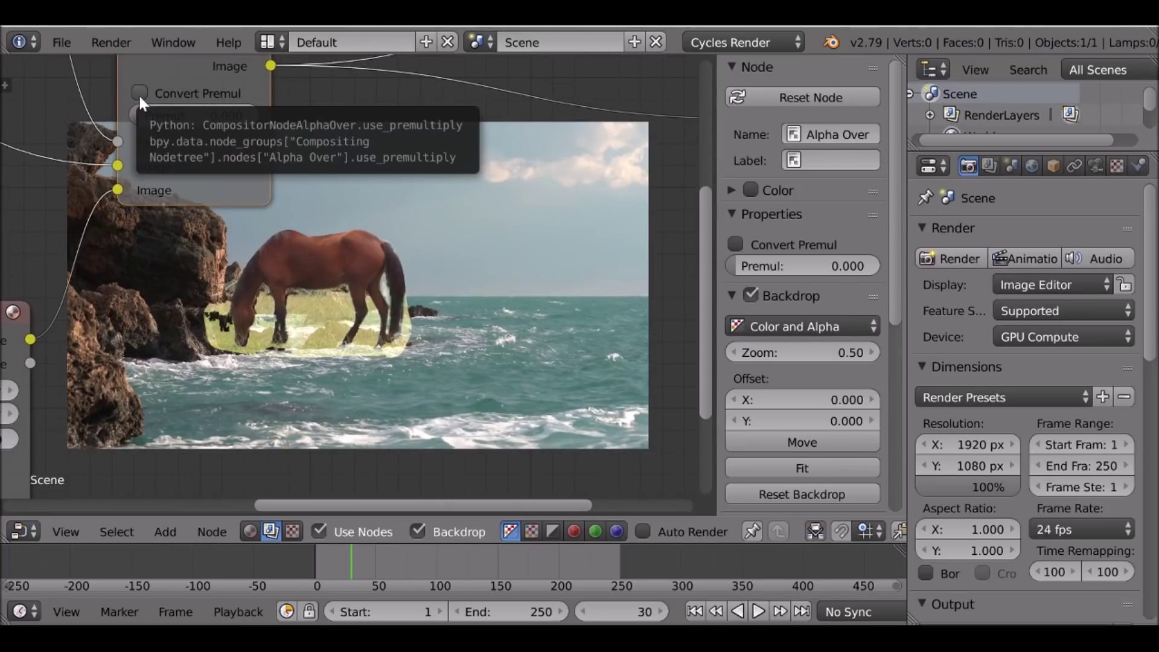
{"action": "left_click", "coordinate": [139, 93]}
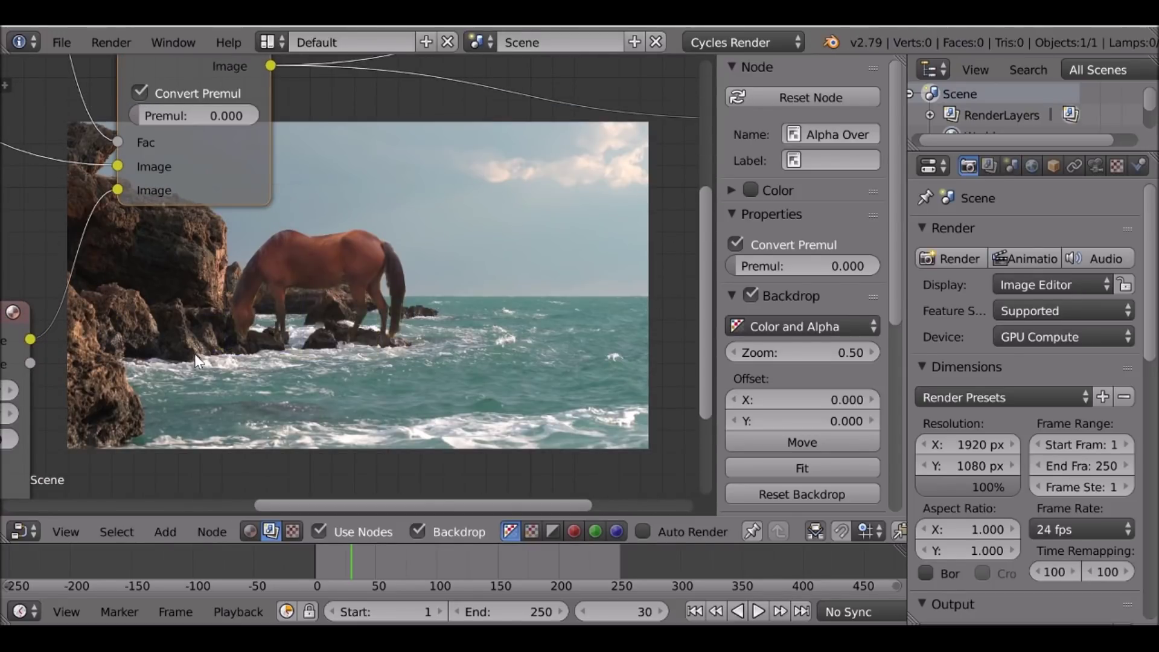
- Check the composited horse at frame 186 and return to the first frame
{"action": "middle_click_drag", "start_coordinate": [319, 308], "coordinate": [362, 160]}
{"action": "left_click", "coordinate": [541, 555]}
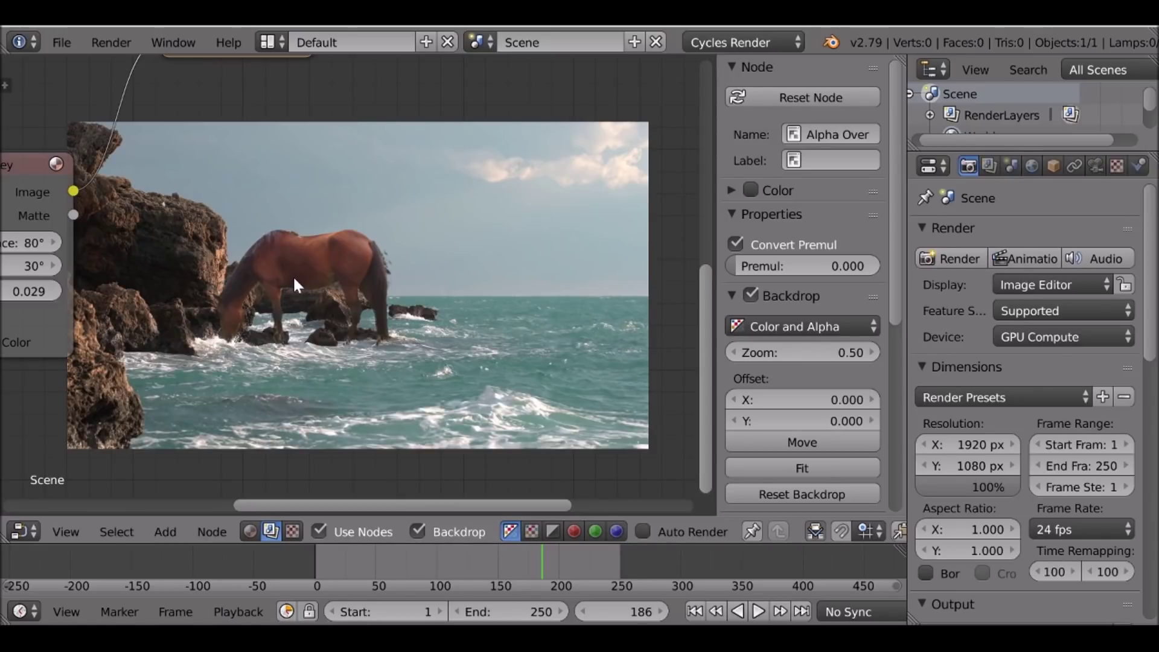
{"action": "scroll", "coordinate": [294, 278], "scroll_direction": "down", "scroll_amount": 8}
{"action": "middle_click_drag", "start_coordinate": [425, 326], "coordinate": [433, 351]}
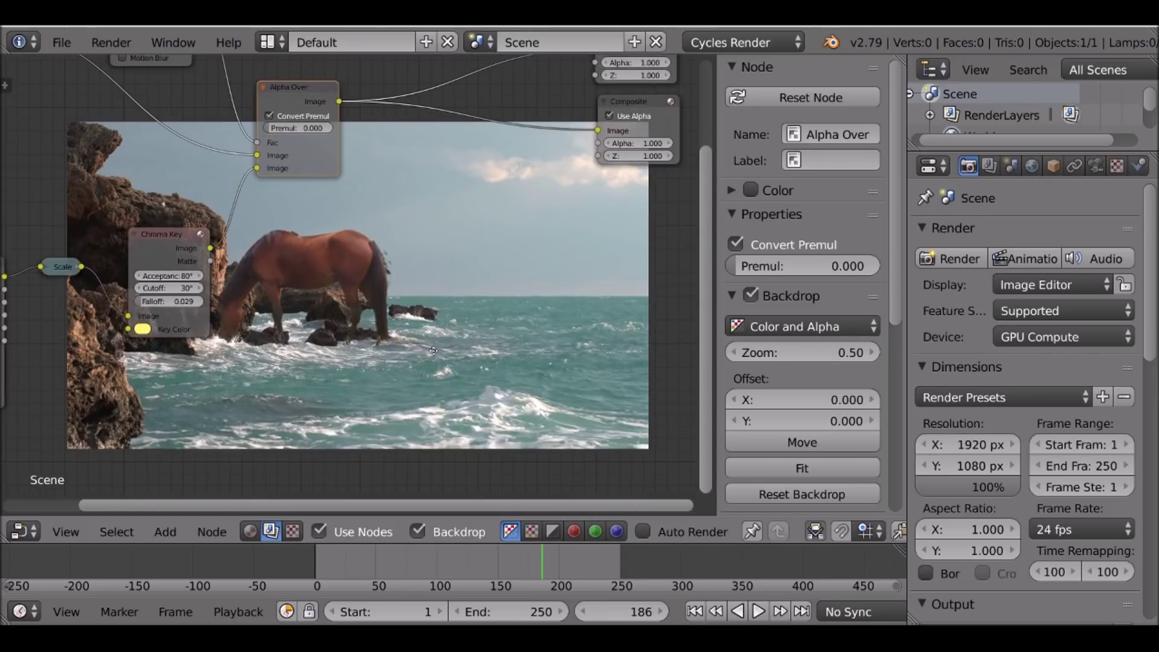
{"action": "scroll", "coordinate": [281, 292], "scroll_direction": "down", "scroll_amount": 2}
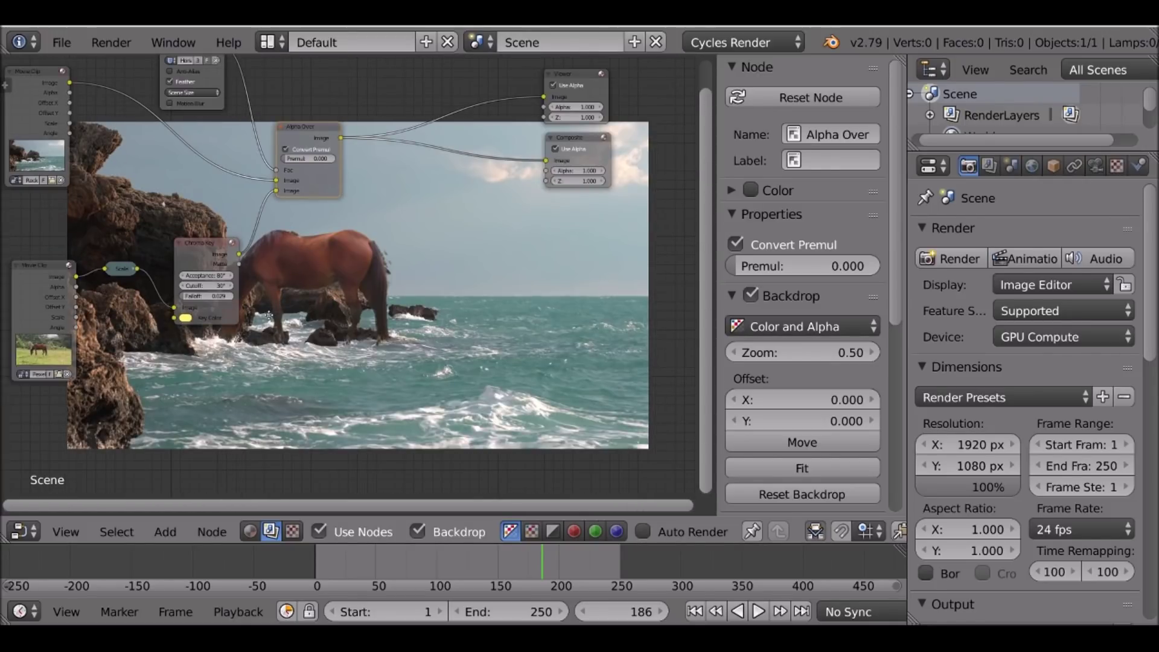
{"action": "middle_click_drag", "start_coordinate": [268, 314], "coordinate": [242, 262]}
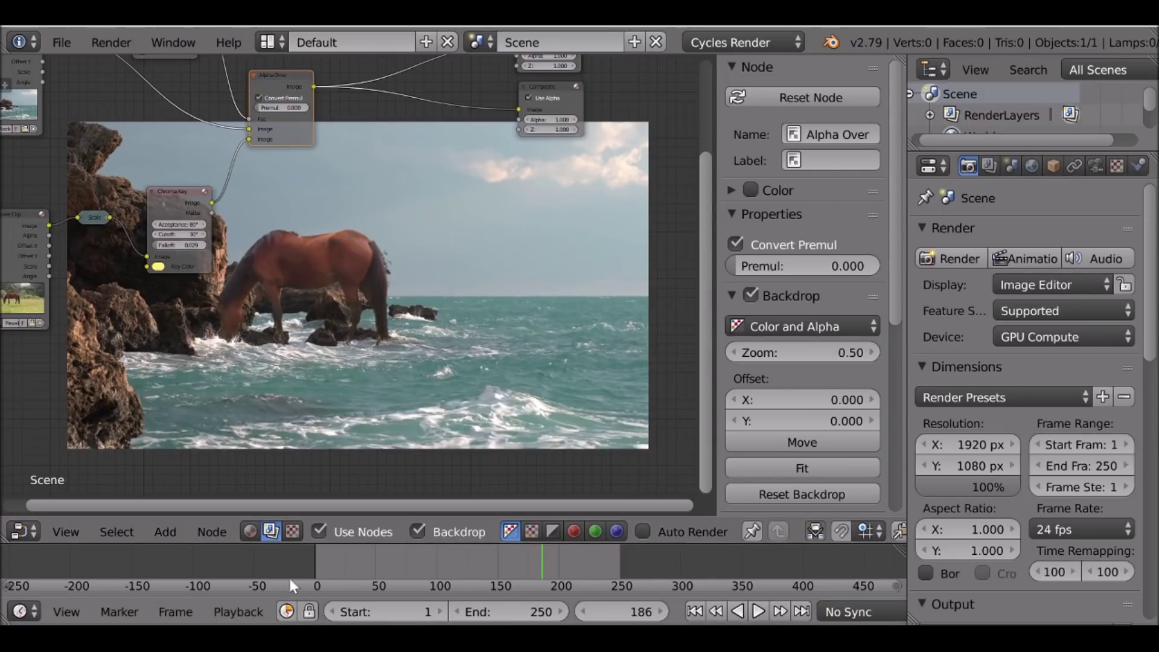
{"action": "left_click", "coordinate": [695, 611]}
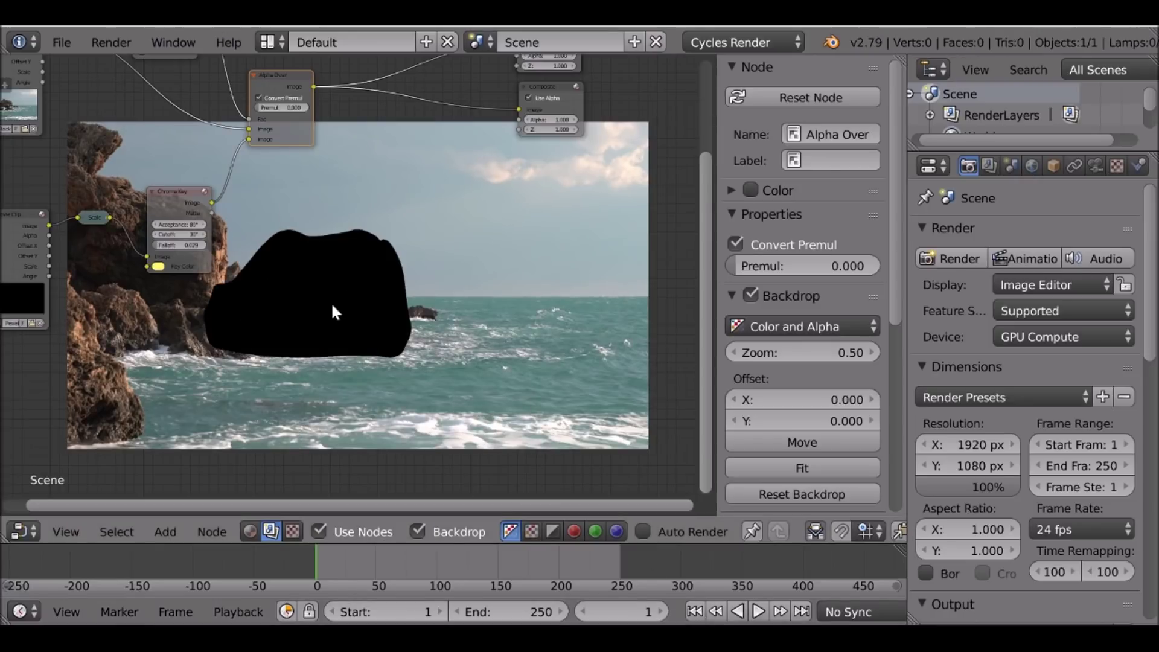
- Reposition the horse's Movie Clip node beside its Scale node
{"action": "middle_click_drag", "start_coordinate": [164, 344], "coordinate": [465, 292]}
{"action": "middle_click_drag", "start_coordinate": [307, 183], "coordinate": [338, 214]}
{"action": "scroll", "coordinate": [337, 214], "scroll_direction": "up", "scroll_amount": 5}
{"action": "left_click_drag", "start_coordinate": [338, 231], "coordinate": [340, 205]}
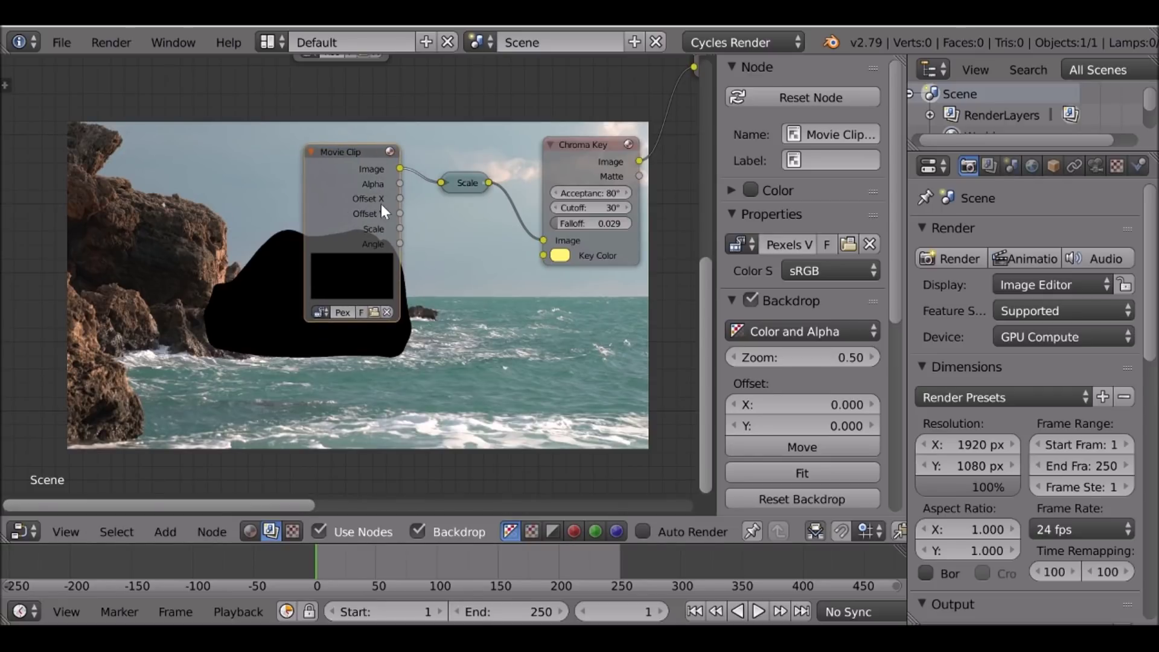
{"action": "mouse_move", "coordinate": [351, 192]}
{"action": "left_mouse_down"}
{"action": "mouse_move", "coordinate": [312, 201]}
{"action": "mouse_move", "coordinate": [343, 191]}
{"action": "left_mouse_up"}
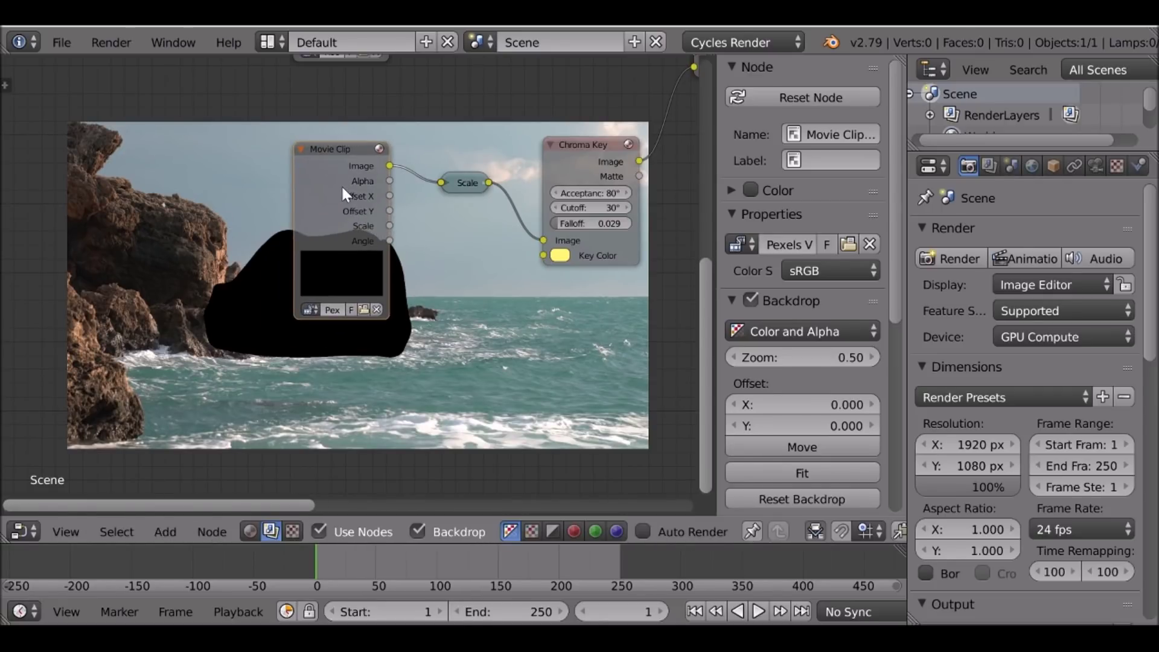
{"action": "mouse_move", "coordinate": [356, 238]}
{"action": "left_mouse_down"}
{"action": "mouse_move", "coordinate": [385, 224]}
{"action": "mouse_move", "coordinate": [349, 227]}
{"action": "left_mouse_up"}
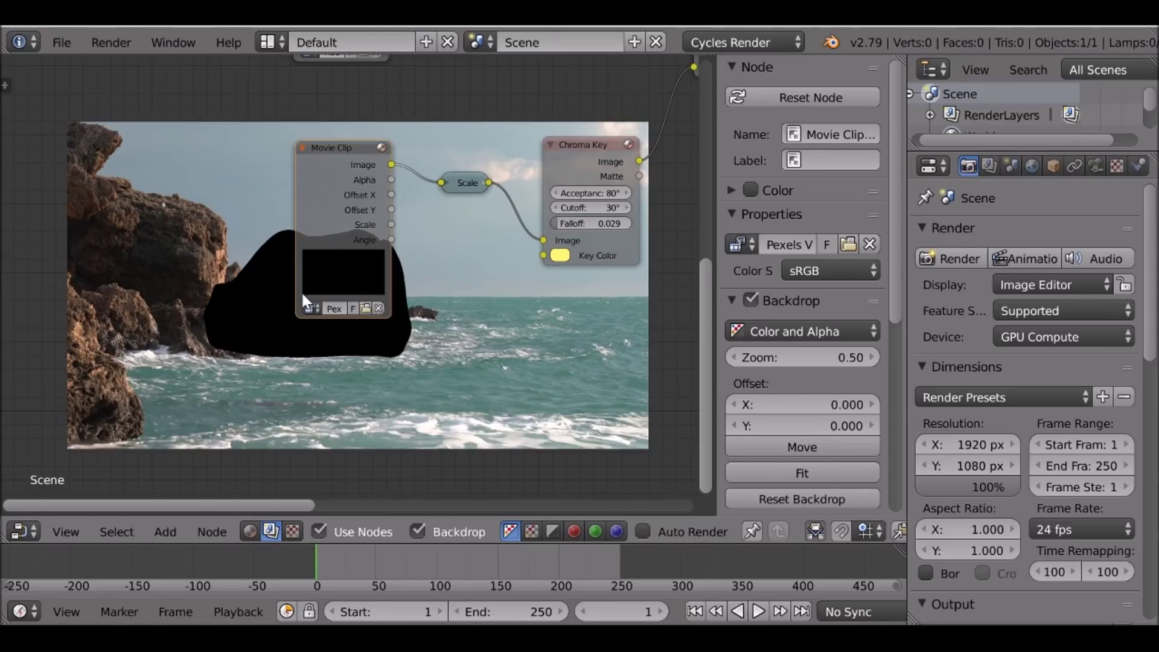
{"action": "left_click_drag", "start_coordinate": [339, 199], "coordinate": [323, 205]}
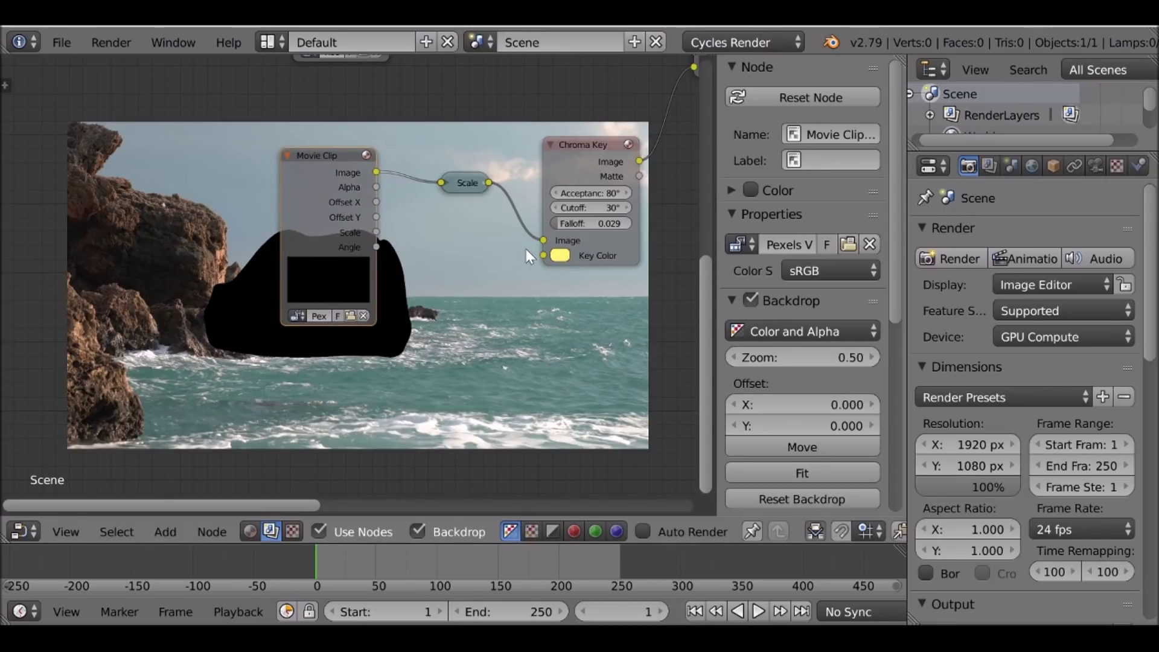
{"action": "left_click_drag", "start_coordinate": [333, 254], "coordinate": [369, 248]}
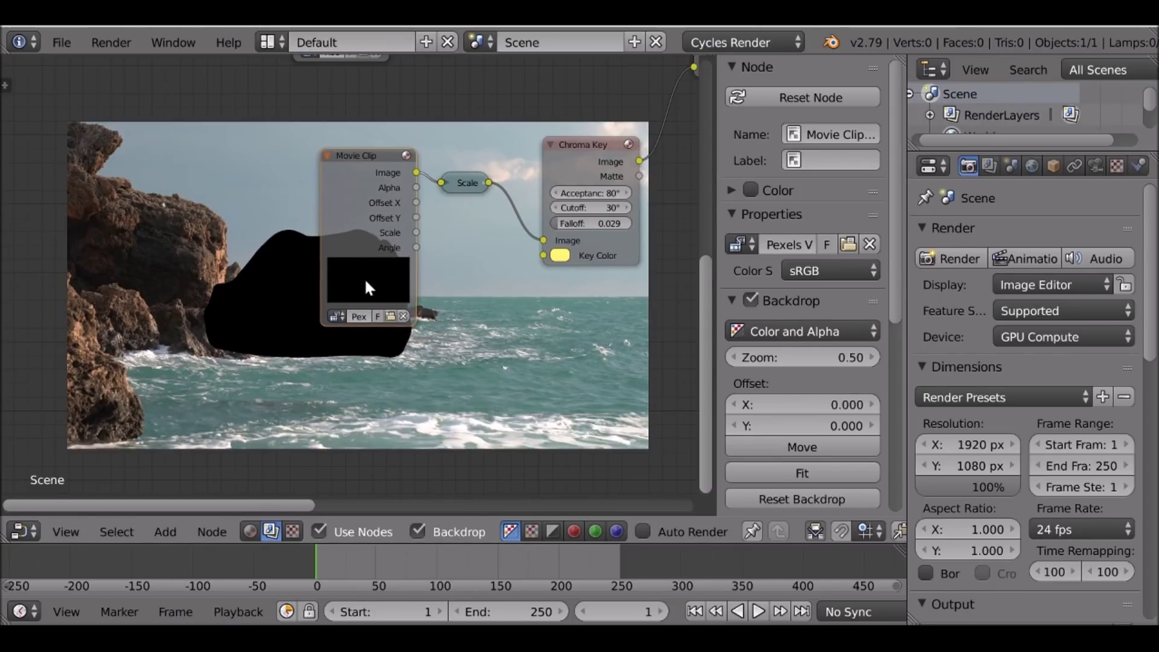
{"action": "left_click_drag", "start_coordinate": [359, 229], "coordinate": [326, 204]}
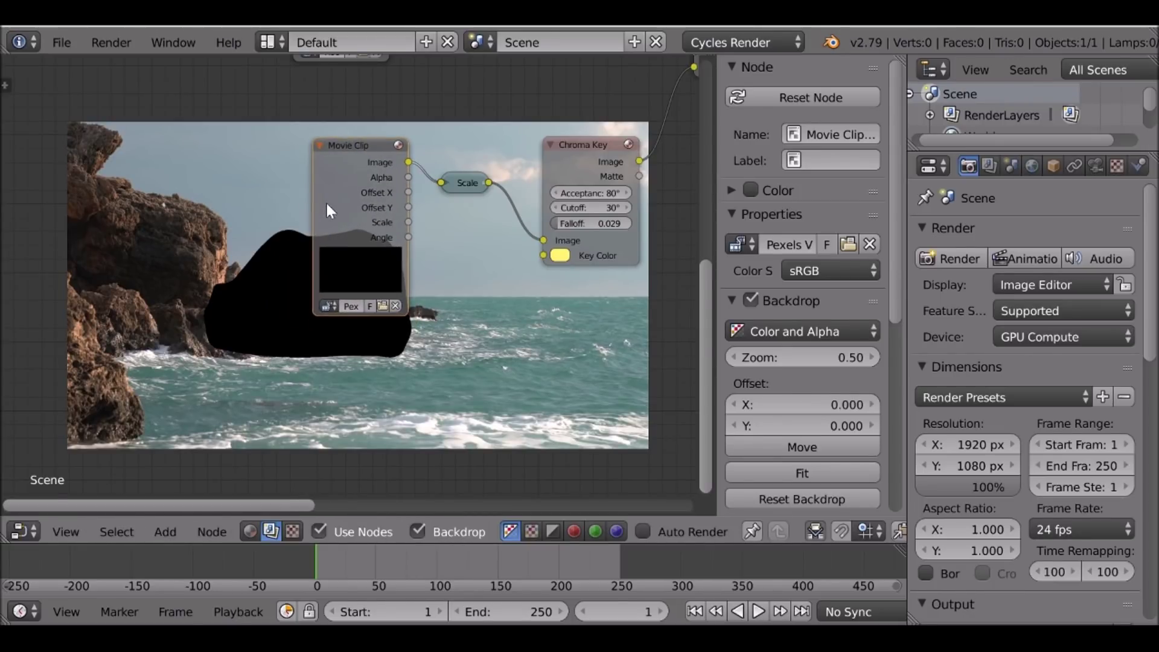
- Add an image sequence input node using the horse video Pexels Videos 1246201.mp4 from the Videoassets folder
{"action": "key", "text": "shift+a"}
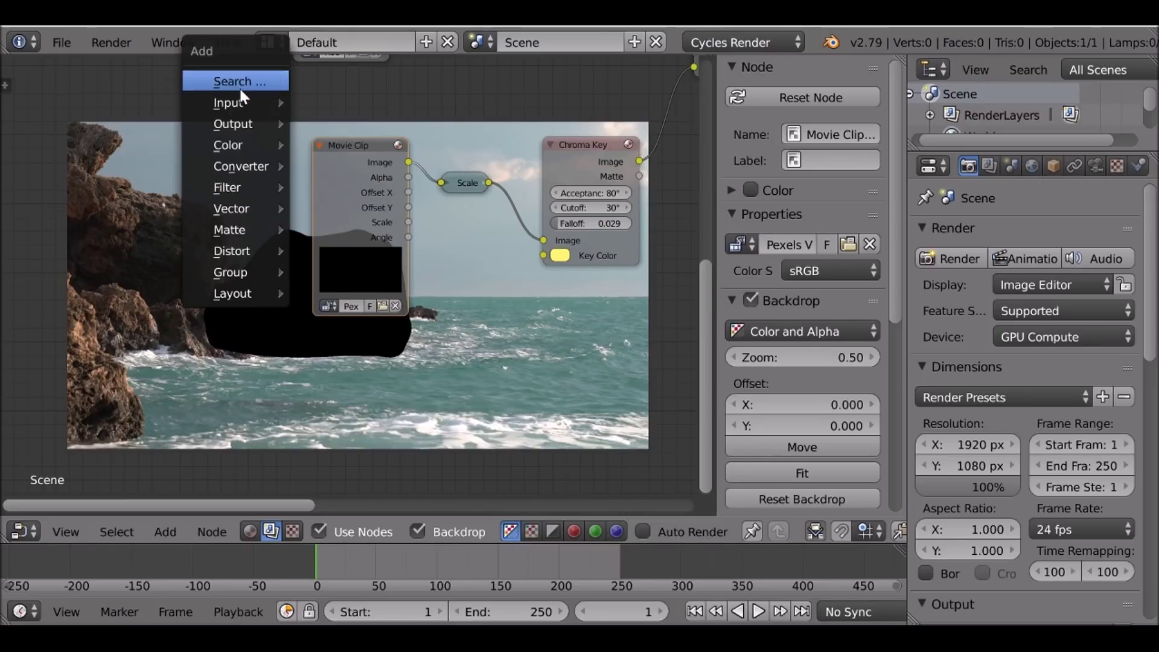
{"action": "mouse_move", "coordinate": [236, 107]}
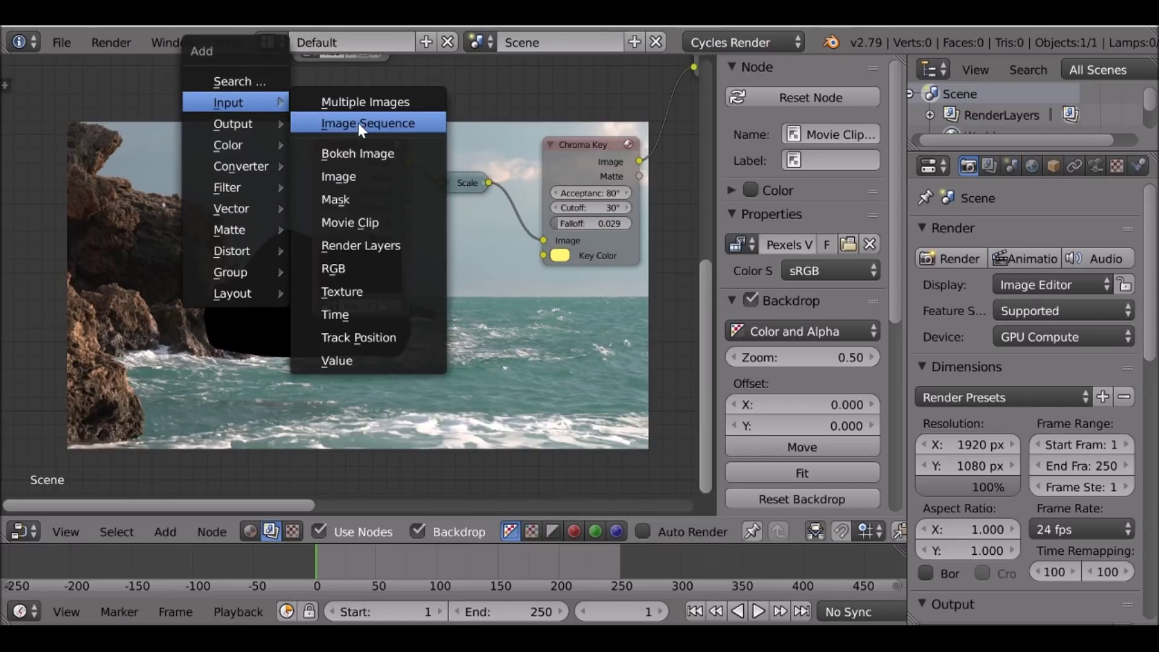
{"action": "left_click", "coordinate": [392, 122]}
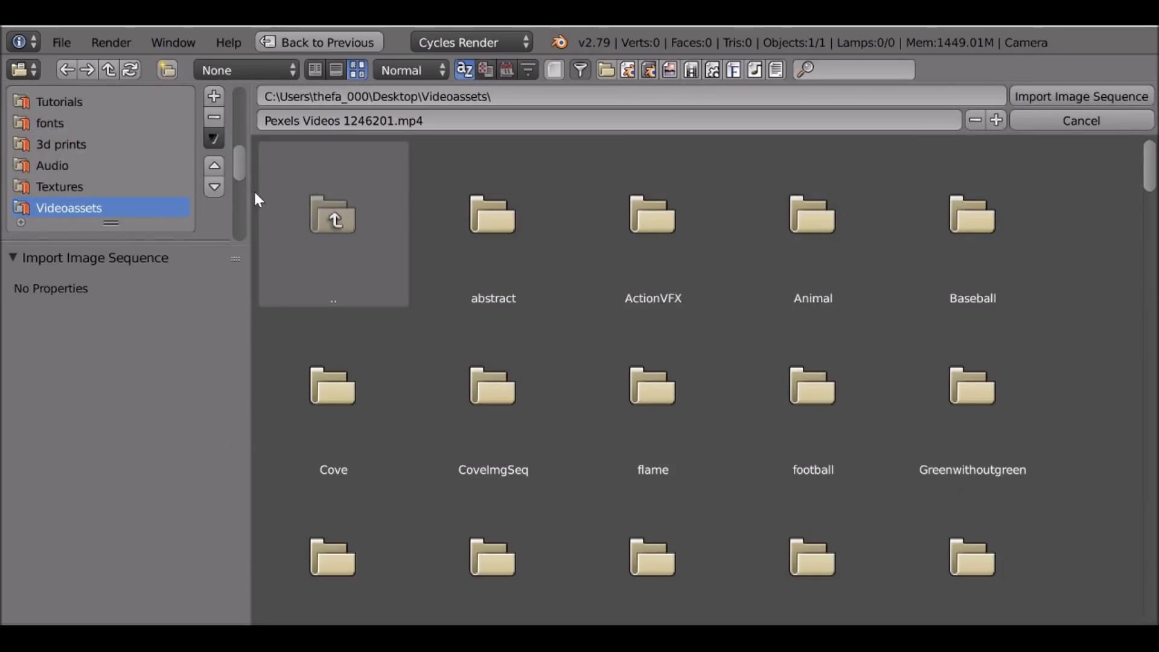
{"action": "scroll", "coordinate": [818, 242], "scroll_direction": "down", "scroll_amount": 10}
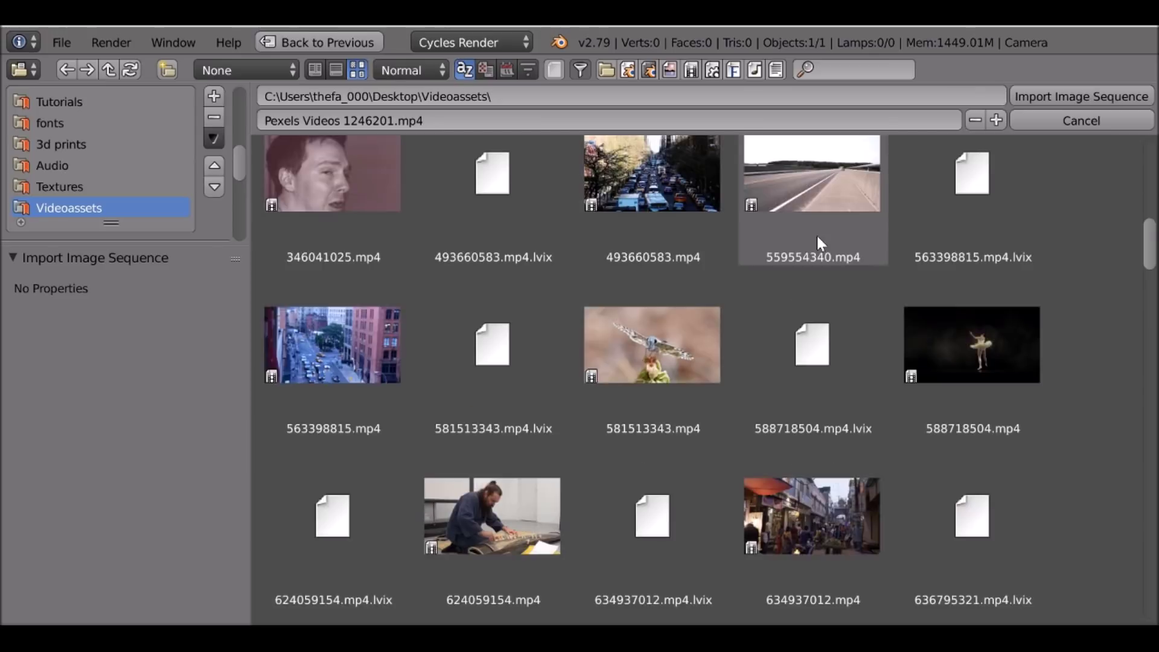
{"action": "scroll", "coordinate": [817, 238], "scroll_direction": "down", "scroll_amount": 15}
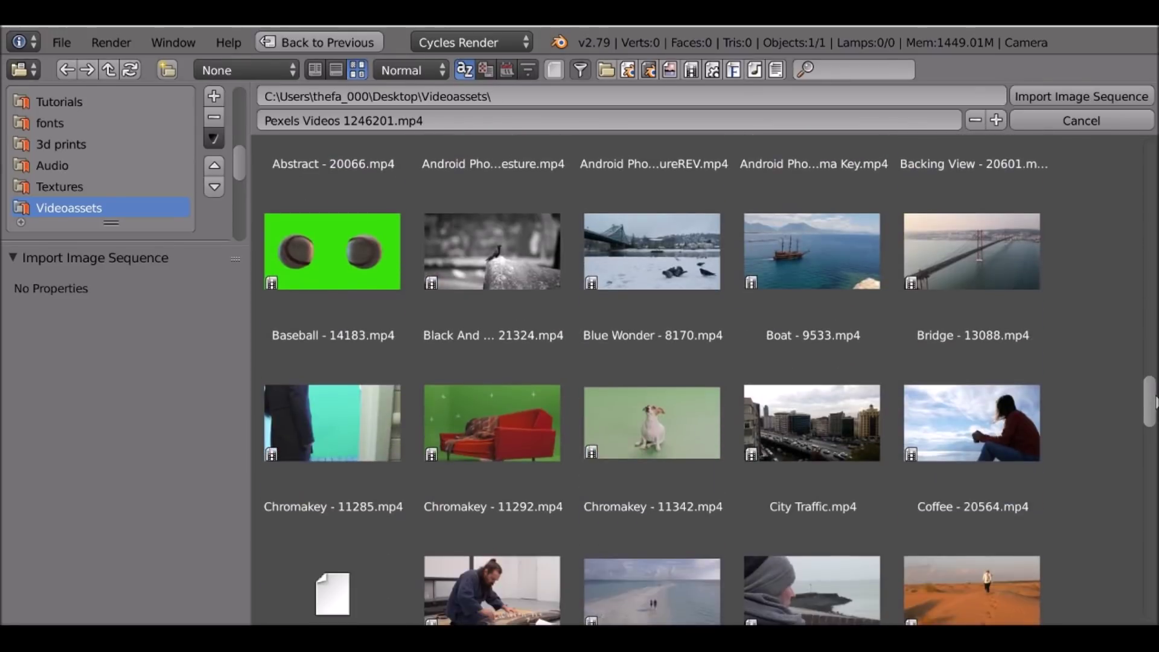
{"action": "scroll", "coordinate": [931, 444], "scroll_direction": "down", "scroll_amount": 10}
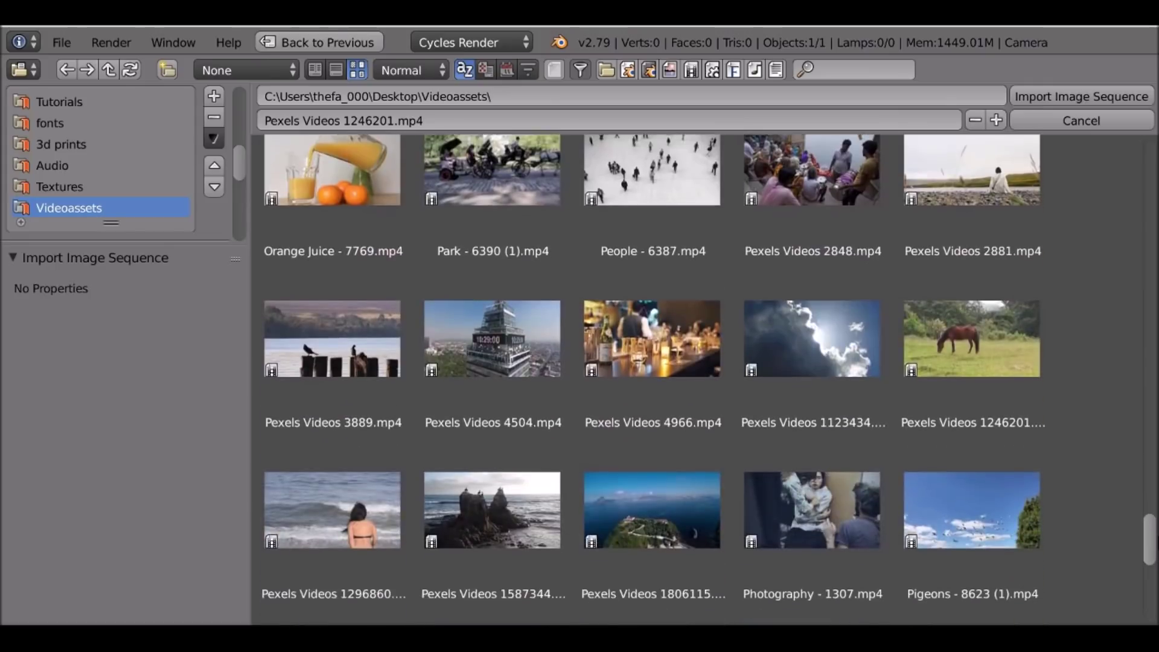
{"action": "left_click", "coordinate": [982, 339]}
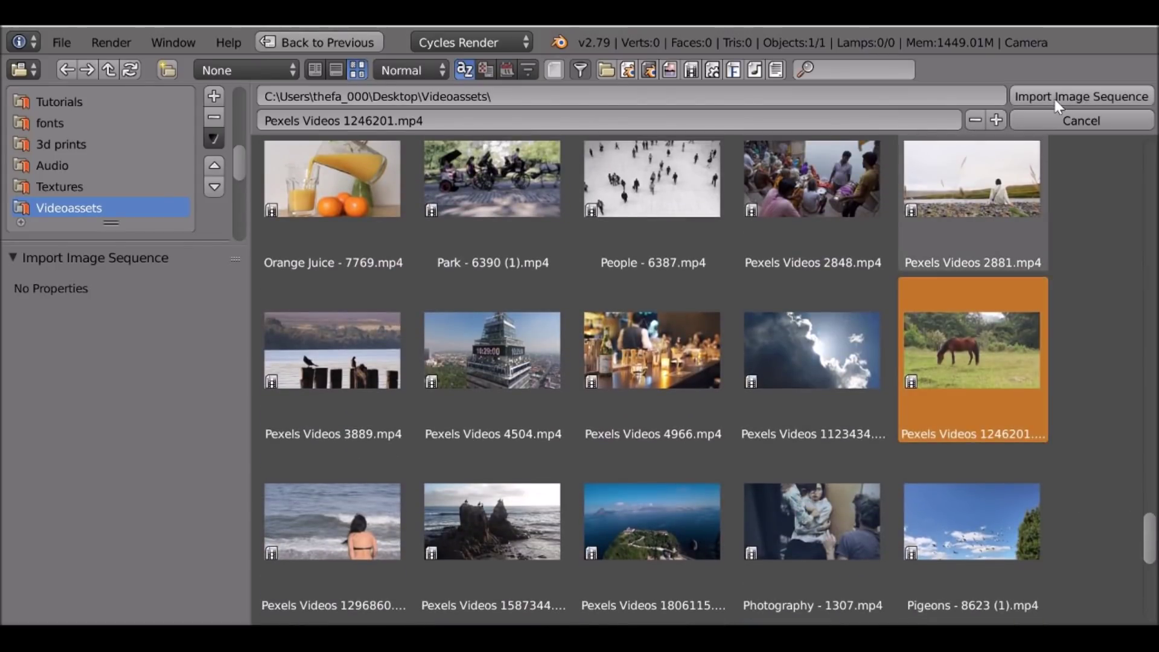
{"action": "left_click", "coordinate": [1095, 95]}
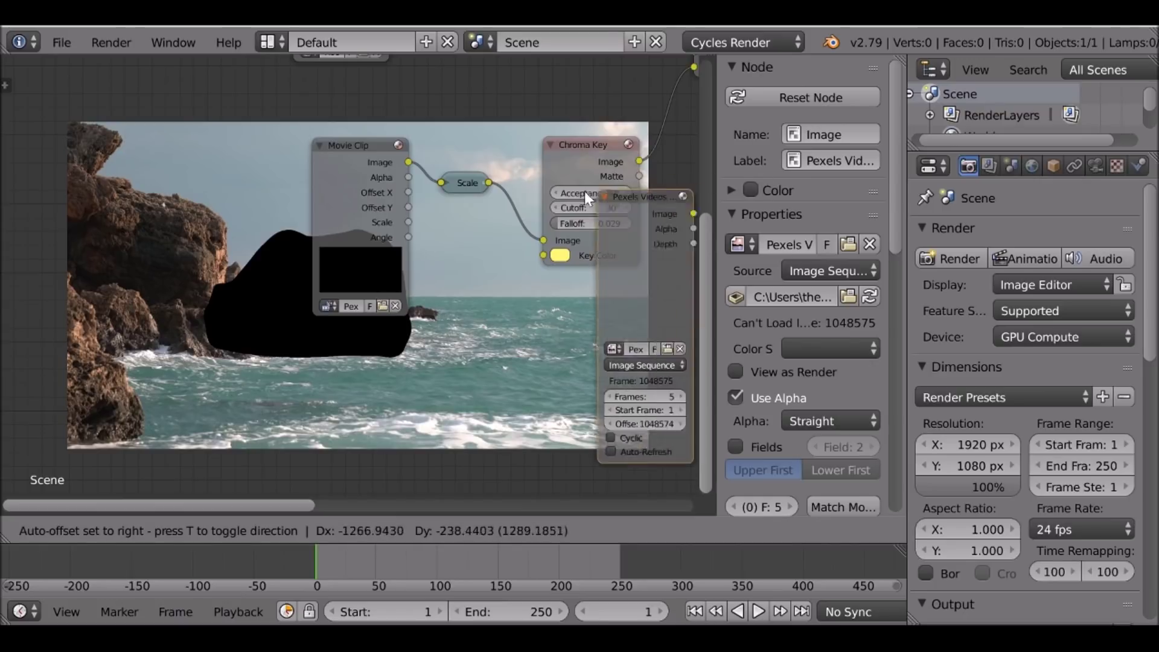
- Place the new horse image node to the left of the Movie Clip node
{"action": "left_click", "coordinate": [110, 152]}
{"action": "middle_click_drag", "start_coordinate": [145, 246], "coordinate": [296, 244]}
{"action": "scroll", "coordinate": [225, 193], "scroll_direction": "up", "scroll_amount": 3}
{"action": "left_click_drag", "start_coordinate": [272, 198], "coordinate": [291, 168]}
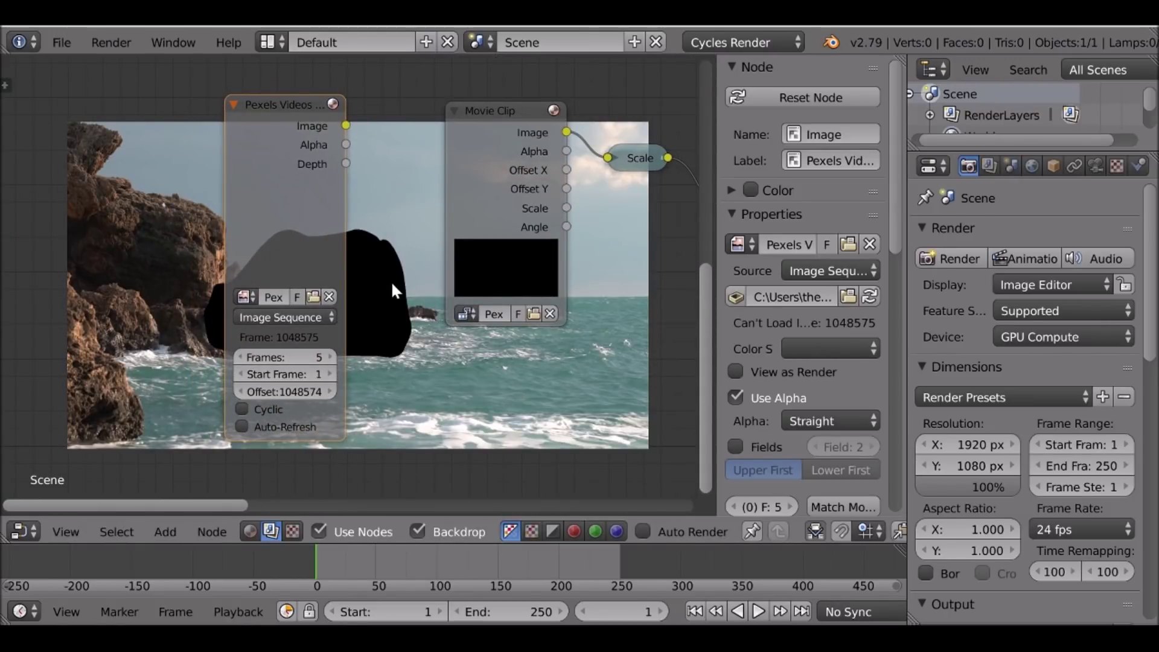
- Set the horse image node's source to Movie, with 250 frames and an offset of 0
{"action": "scroll", "coordinate": [392, 273], "scroll_direction": "up", "scroll_amount": 2}
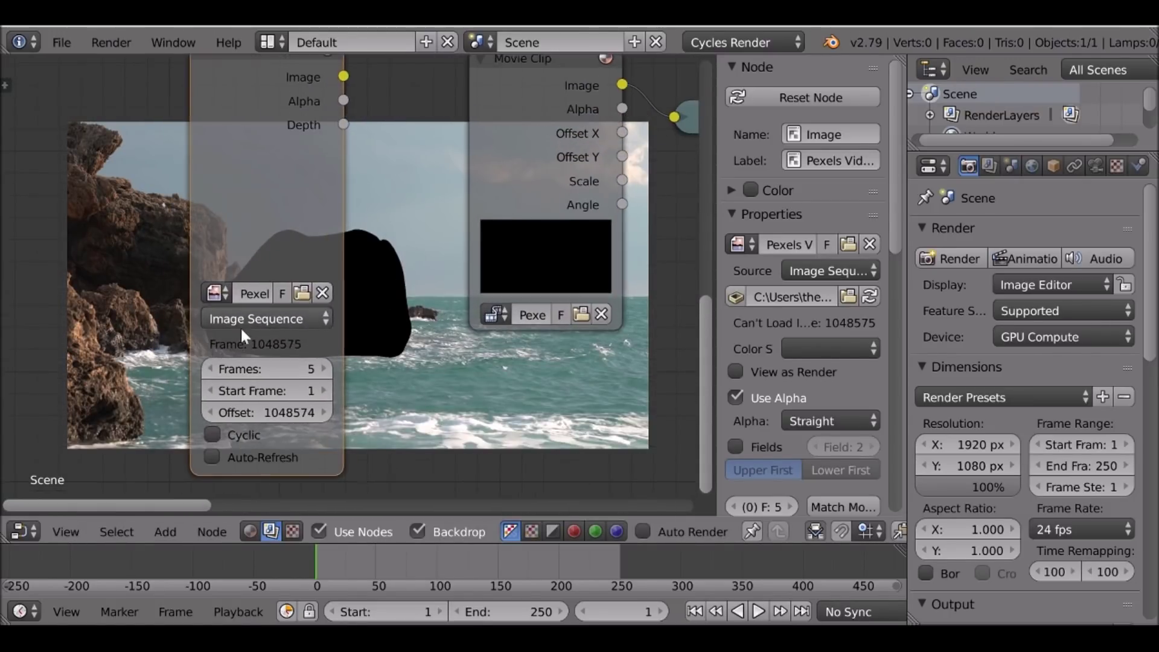
{"action": "left_click", "coordinate": [226, 318]}
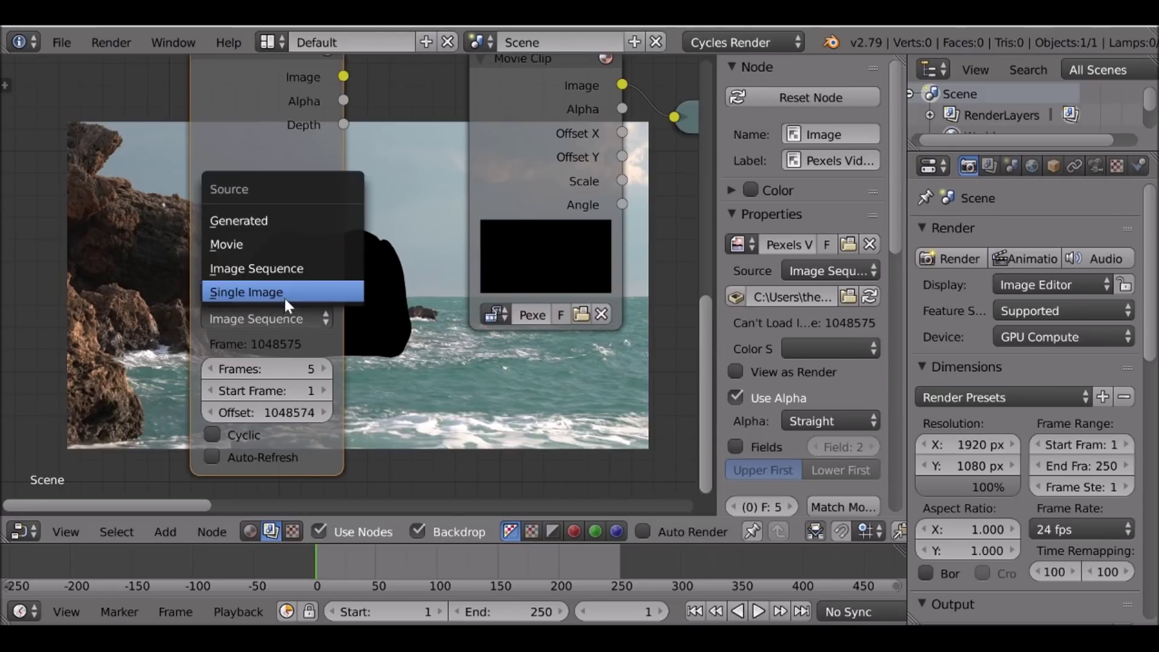
{"action": "left_click", "coordinate": [250, 246]}
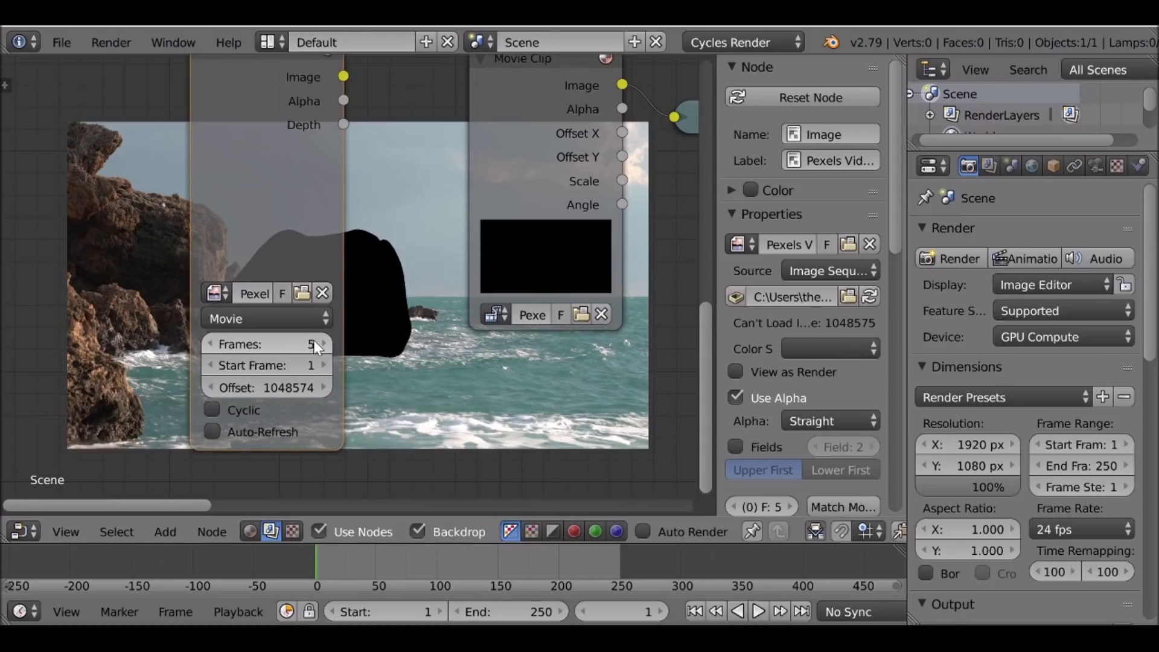
{"action": "left_click", "coordinate": [298, 342]}
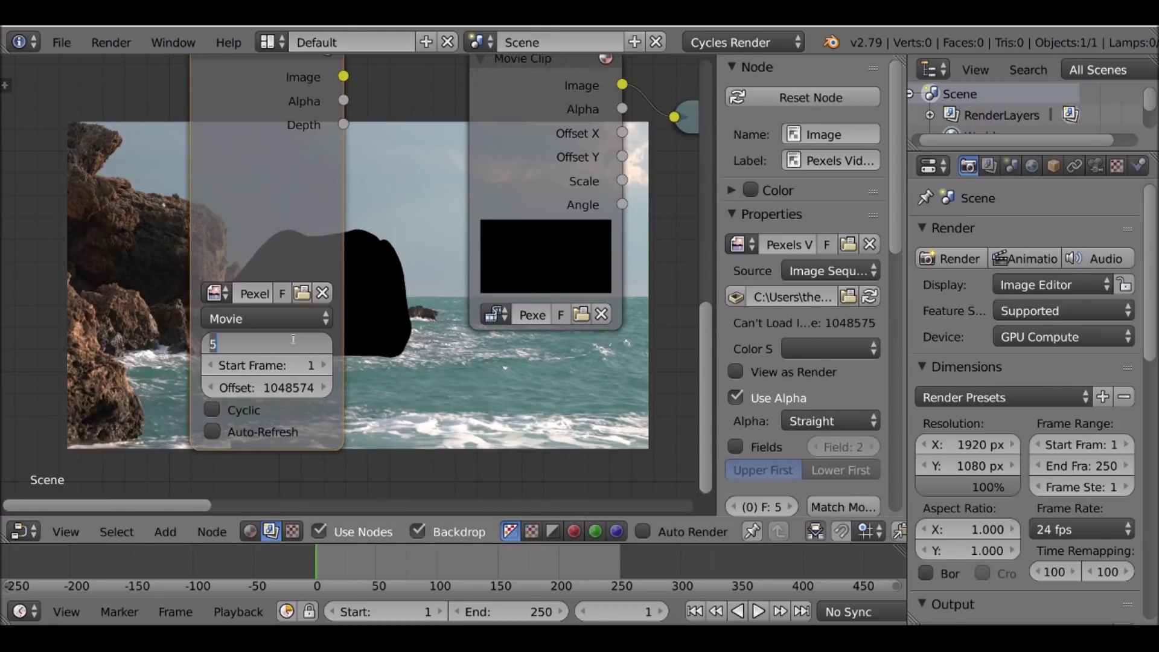
{"action": "type", "text": "250"}
{"action": "key", "text": "Return"}
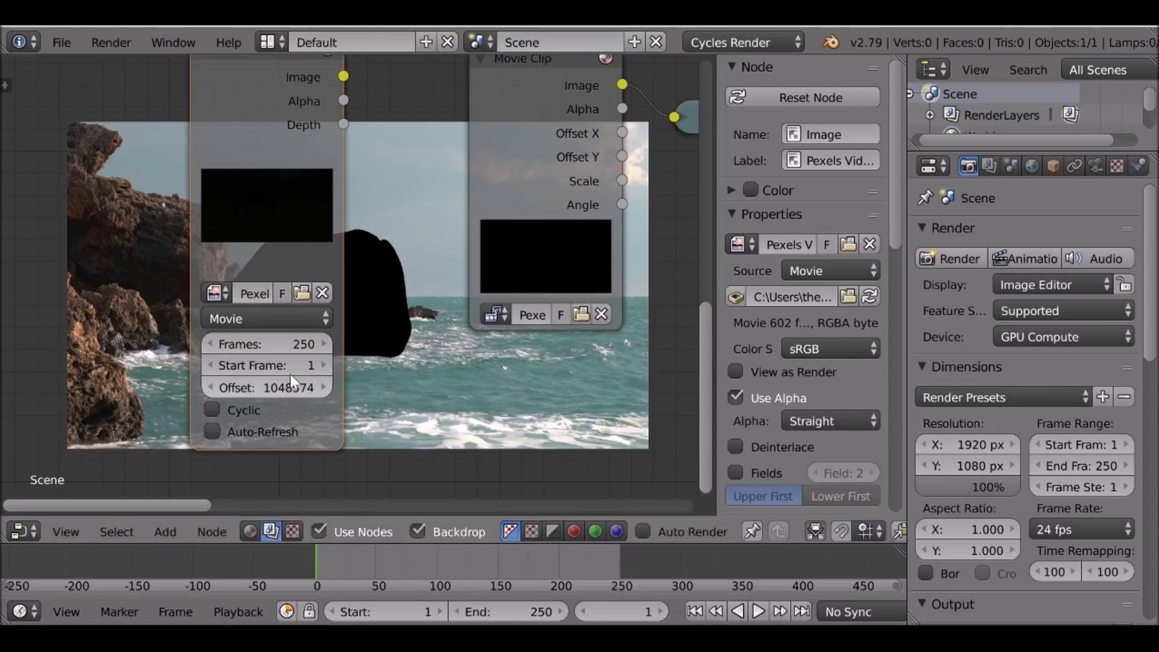
{"action": "left_click", "coordinate": [292, 391]}
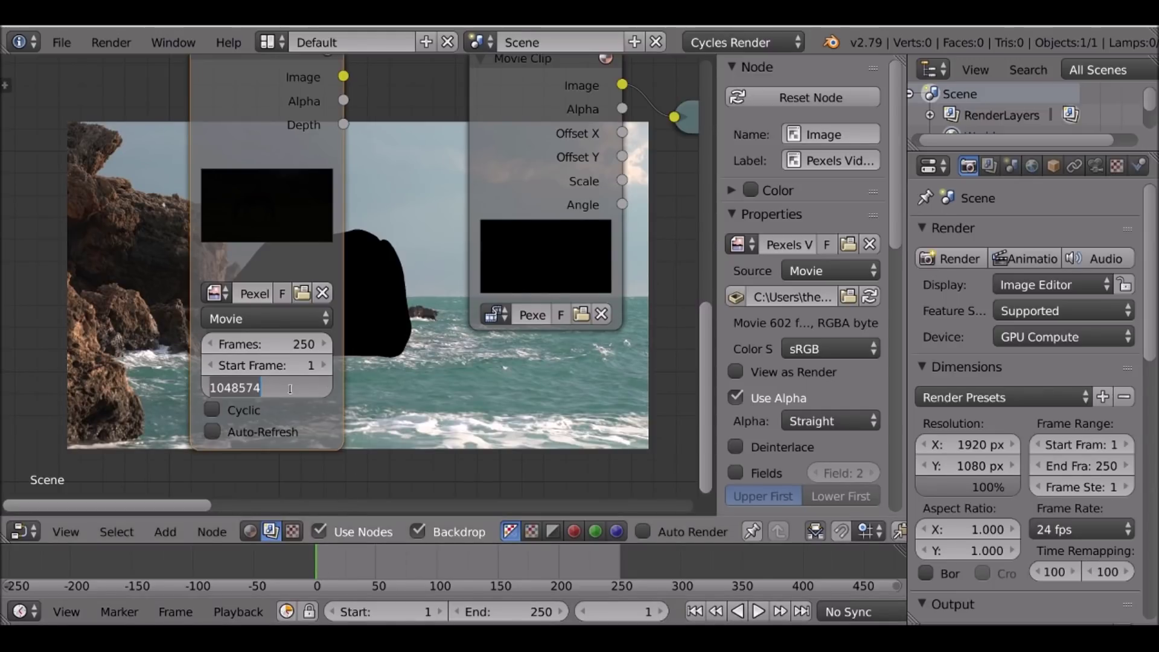
{"action": "type", "text": "0"}
{"action": "key", "text": "Return"}
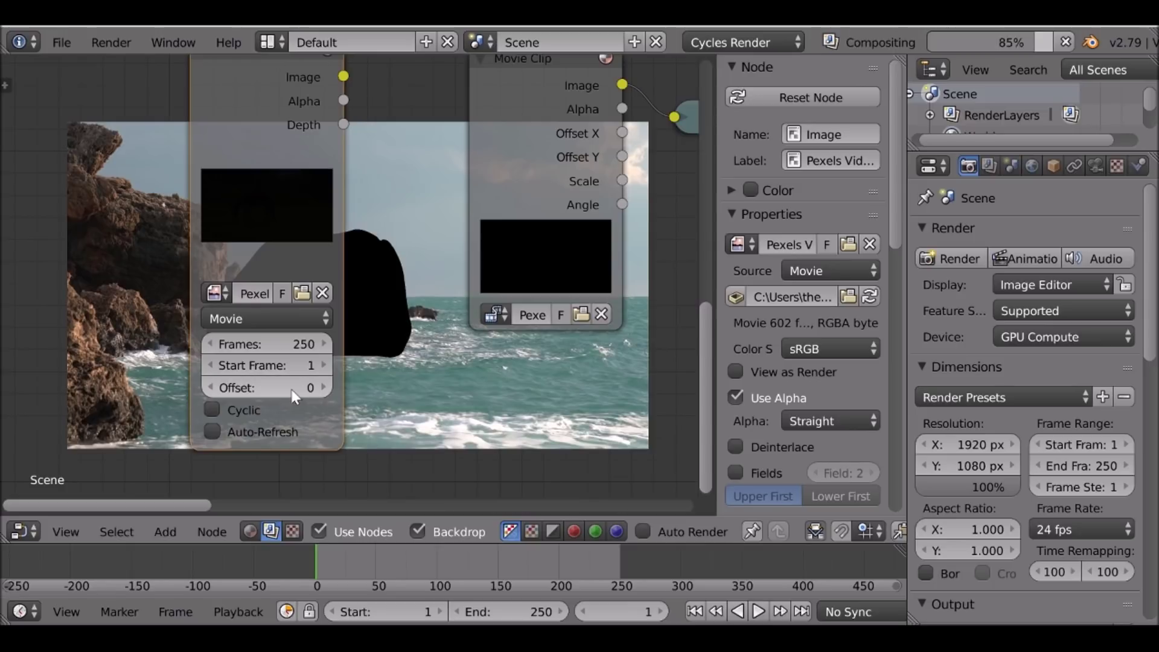
- Move the horse image node a little closer to the Movie Clip node
{"action": "scroll", "coordinate": [215, 361], "scroll_direction": "down", "scroll_amount": 2}
{"action": "middle_click_drag", "start_coordinate": [305, 179], "coordinate": [219, 183]}
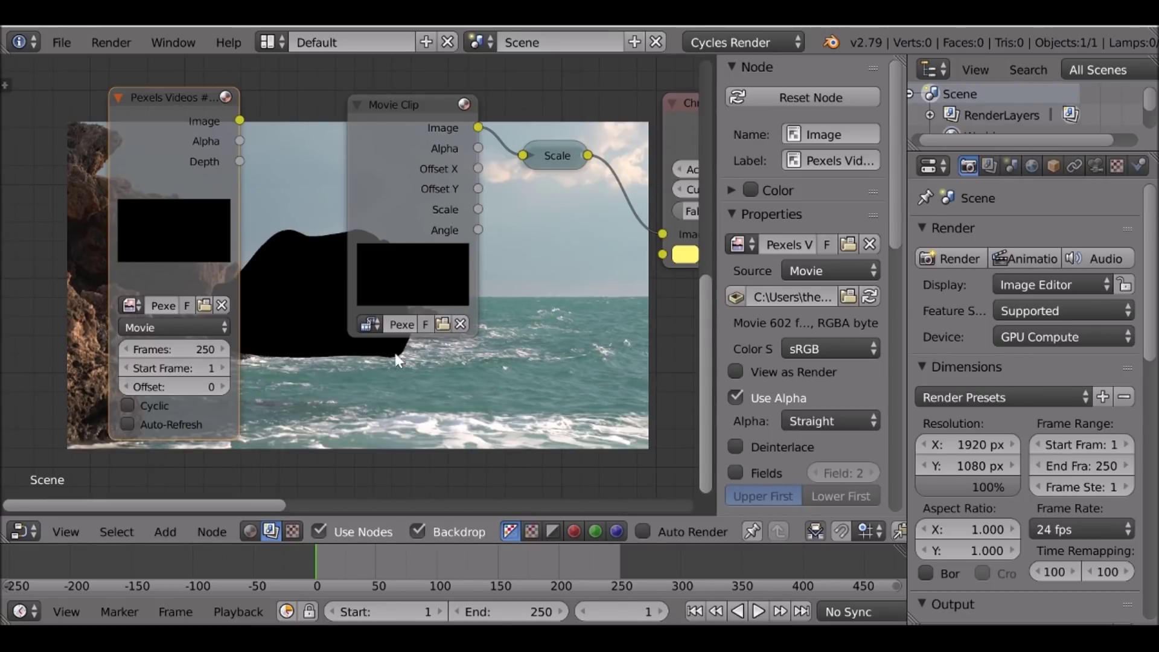
{"action": "left_click_drag", "start_coordinate": [160, 154], "coordinate": [187, 149]}
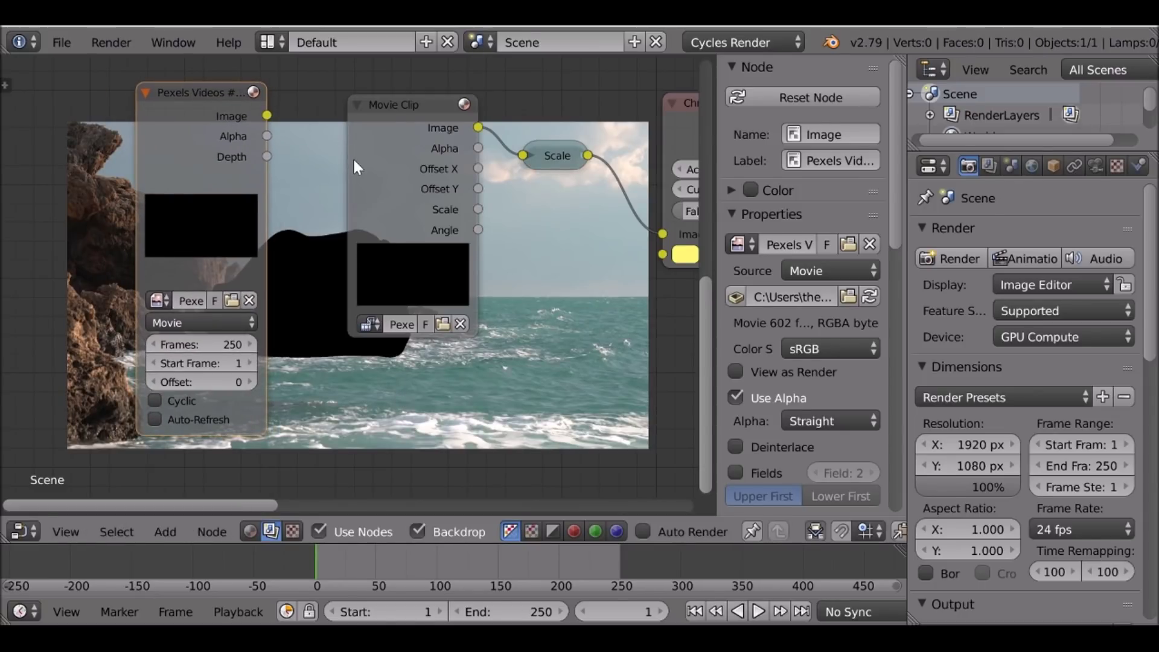
- Compare the horse previews of the image and Movie Clip nodes at frame 30 and at earlier frames 21 and 12
{"action": "left_click", "coordinate": [624, 609]}
{"action": "type", "text": "30"}
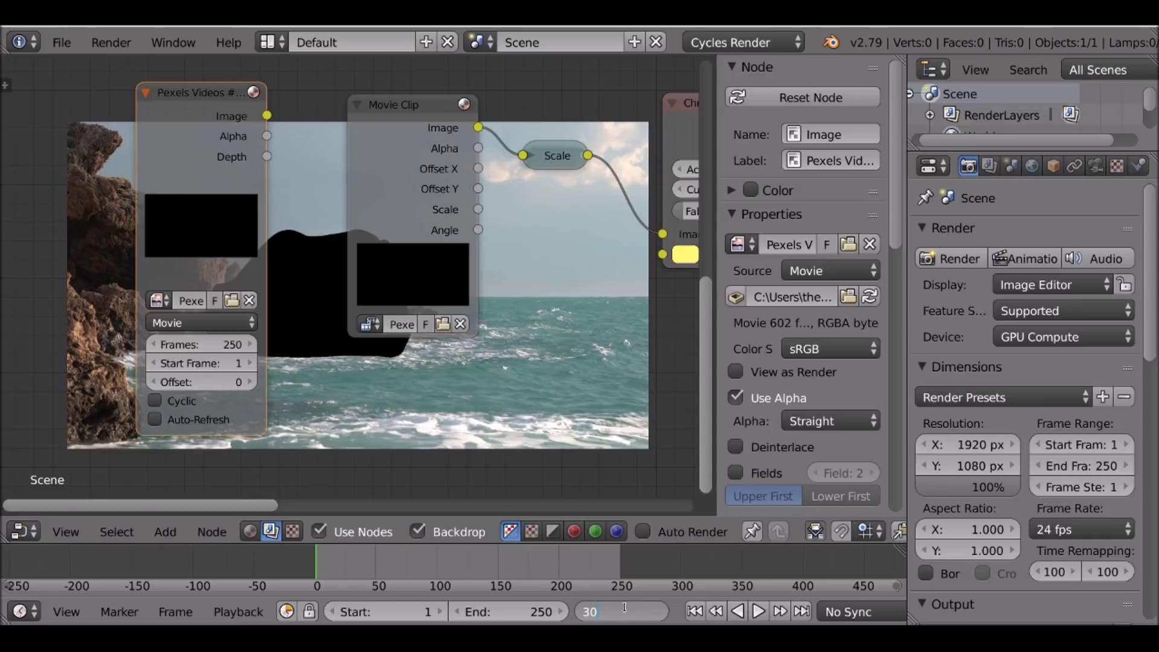
{"action": "key", "text": "Return"}
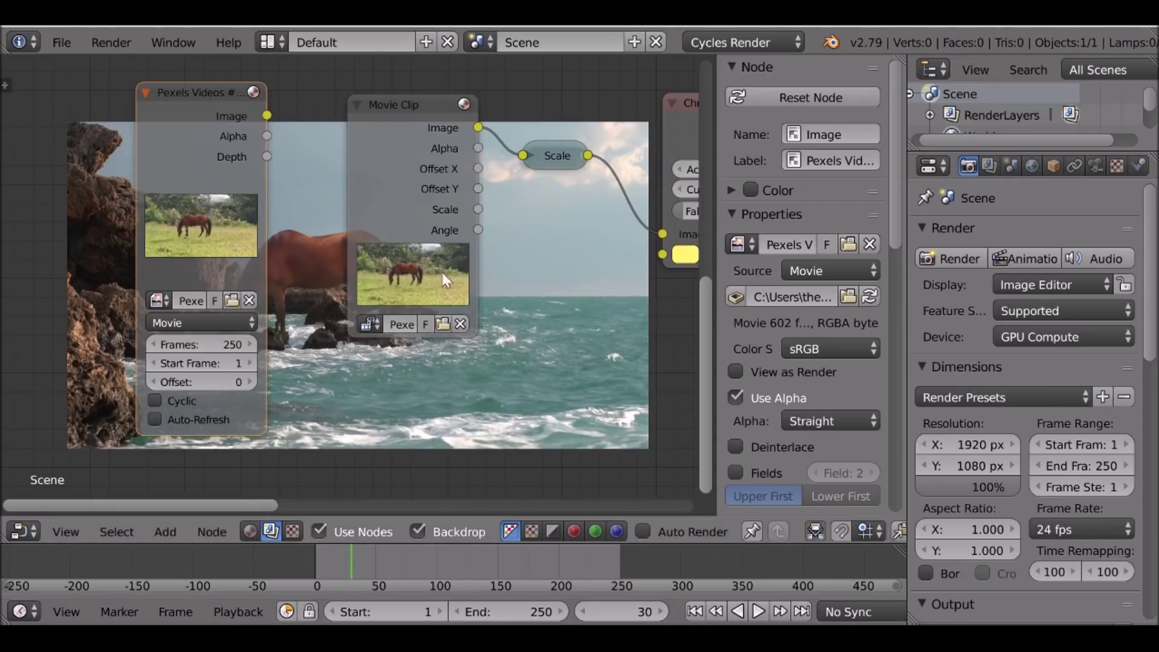
{"action": "left_click_drag", "start_coordinate": [340, 567], "coordinate": [330, 564]}
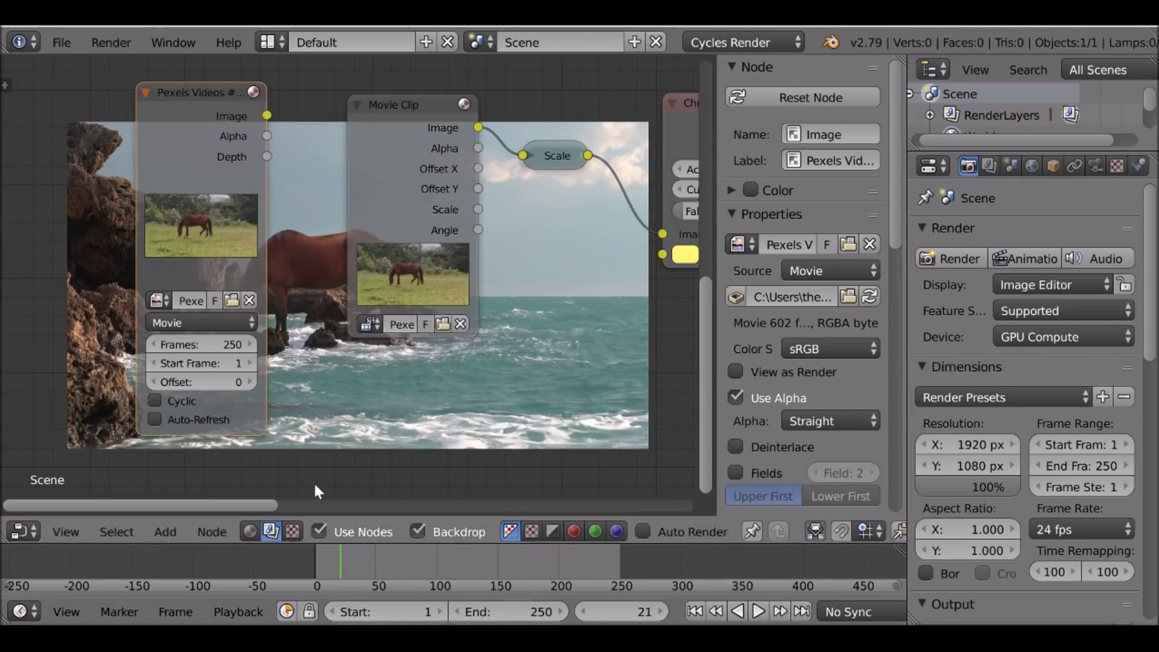
{"action": "left_click", "coordinate": [328, 561]}
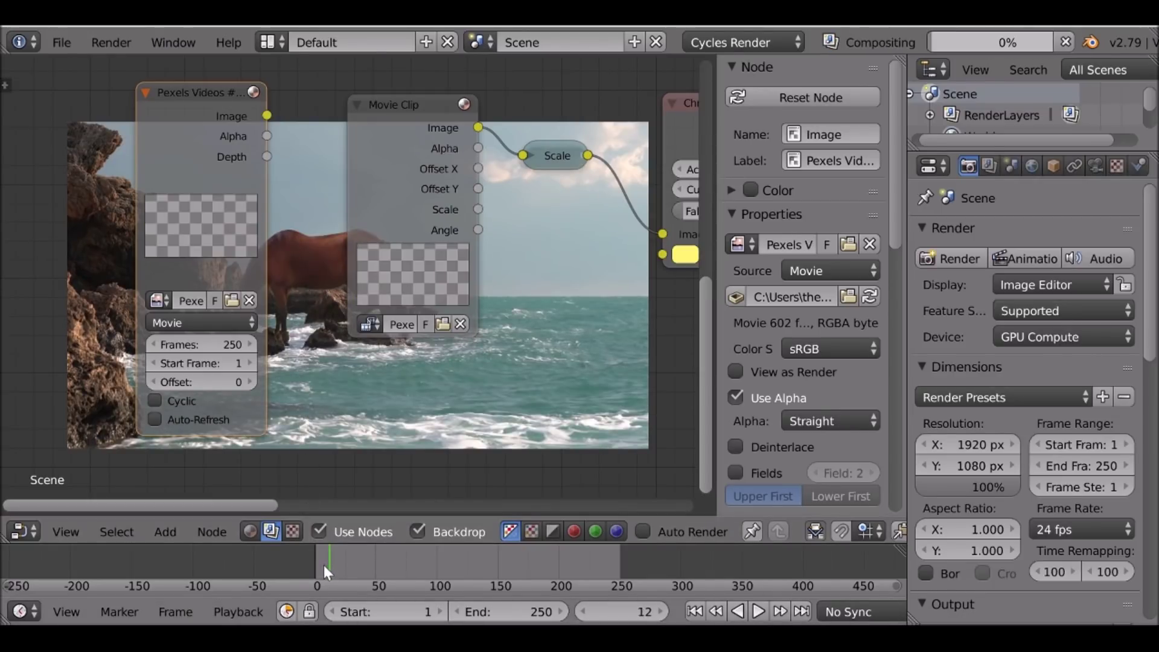
- Set the horse image node's offset to 30 and return to the first frame
{"action": "left_click", "coordinate": [205, 381]}
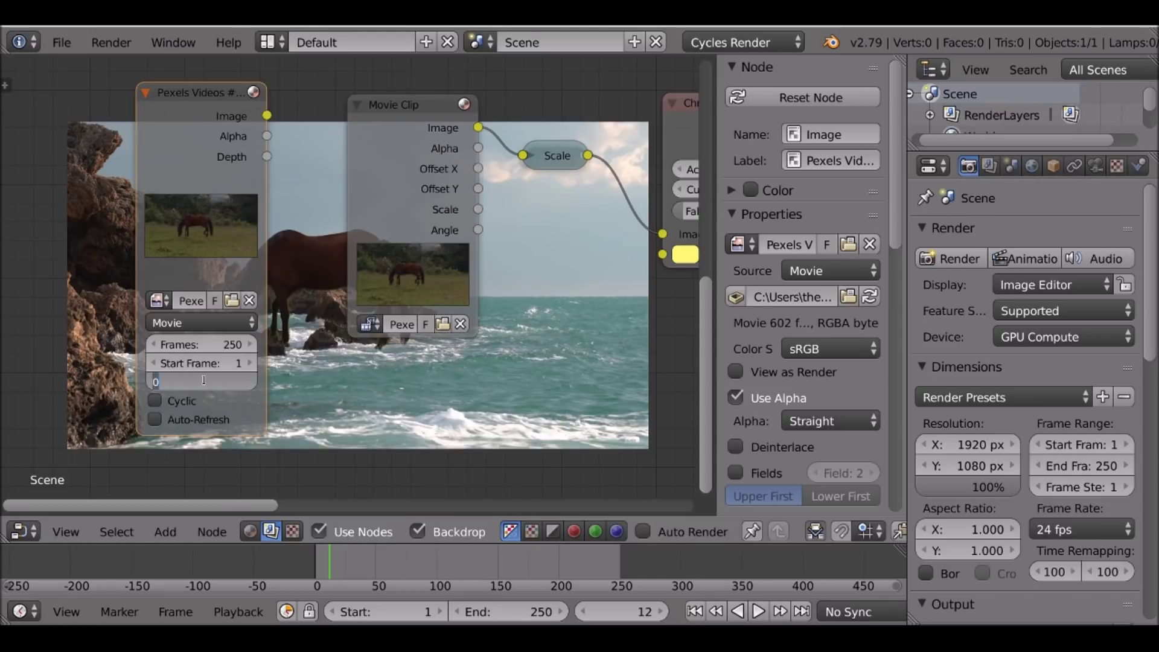
{"action": "type", "text": "30"}
{"action": "key", "text": "Return"}
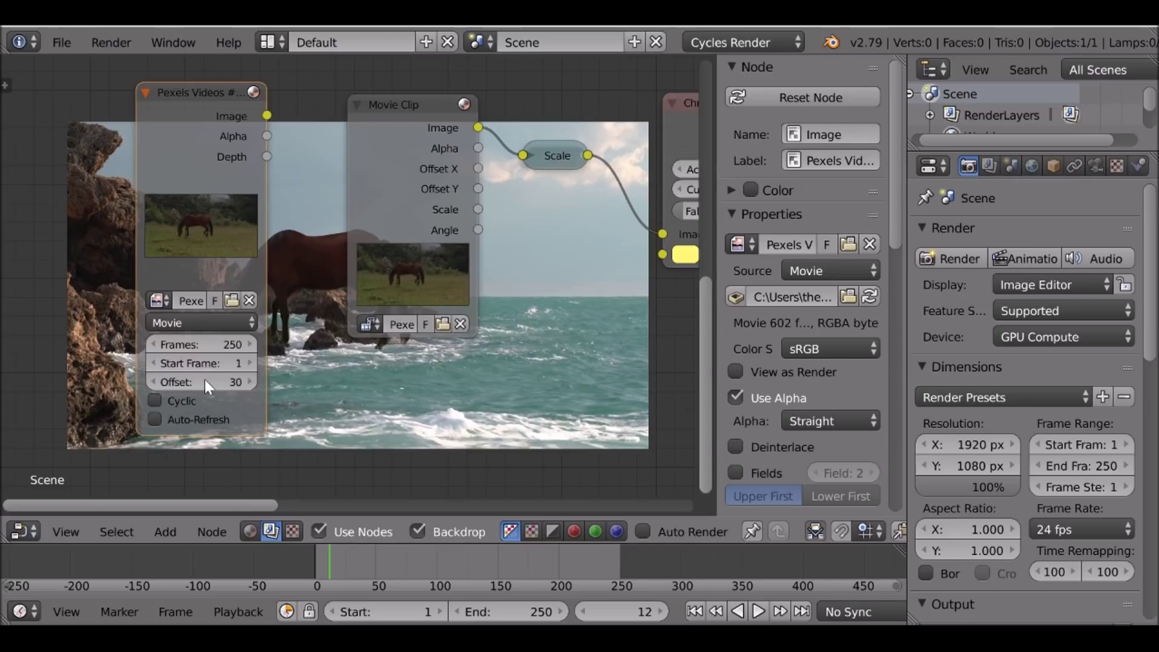
{"action": "left_click", "coordinate": [694, 611]}
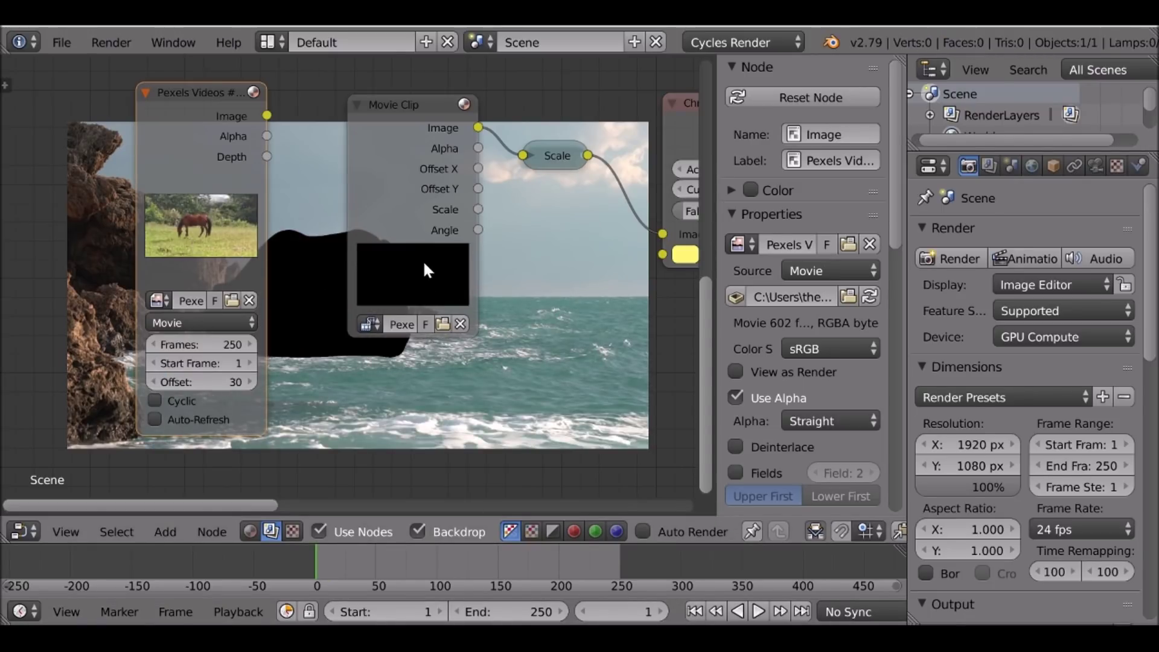
- Connect the horse image node's Image output to the Scale node and delete the horse's Movie Clip node
{"action": "left_click_drag", "start_coordinate": [267, 116], "coordinate": [522, 156]}
{"action": "left_click_drag", "start_coordinate": [405, 154], "coordinate": [433, 279]}
{"action": "key", "text": "x"}
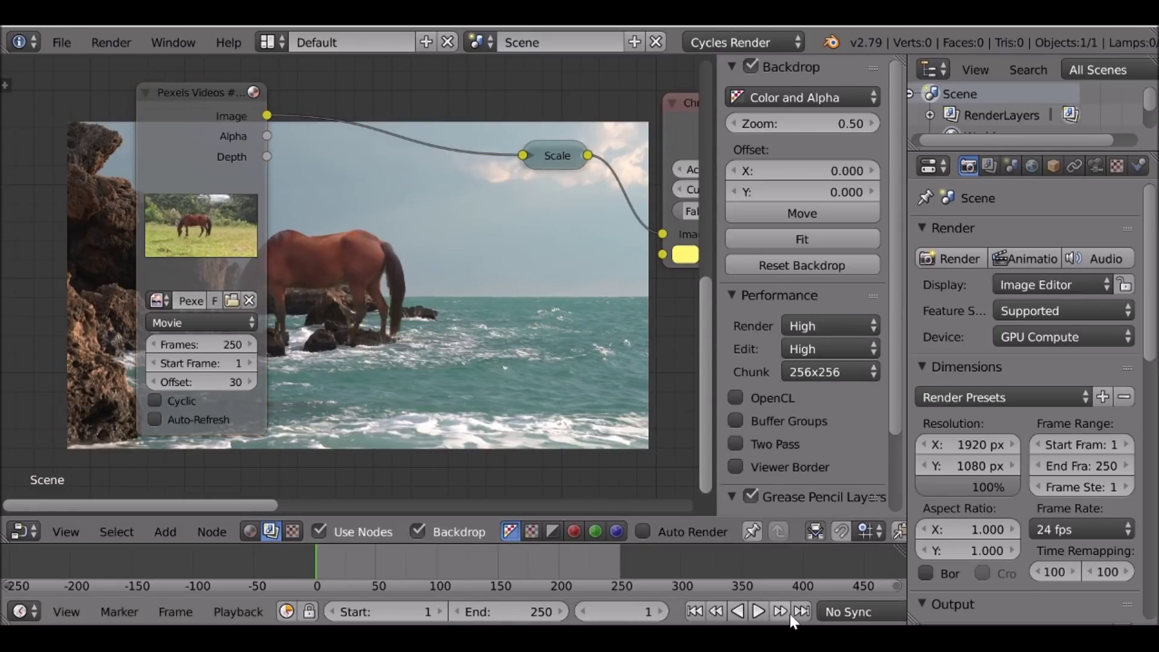
- Check the composite and the whole node tree at frame 250, then return to the first frame
{"action": "key", "text": "shift+Right"}
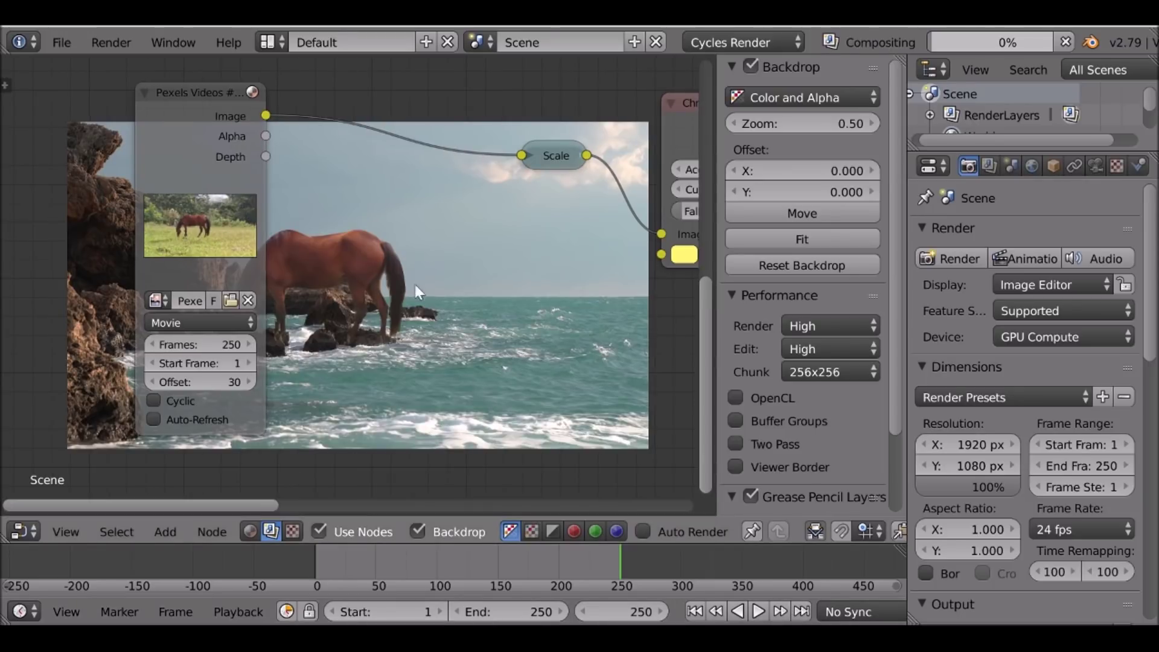
{"action": "scroll", "coordinate": [291, 287], "scroll_direction": "down", "scroll_amount": 4}
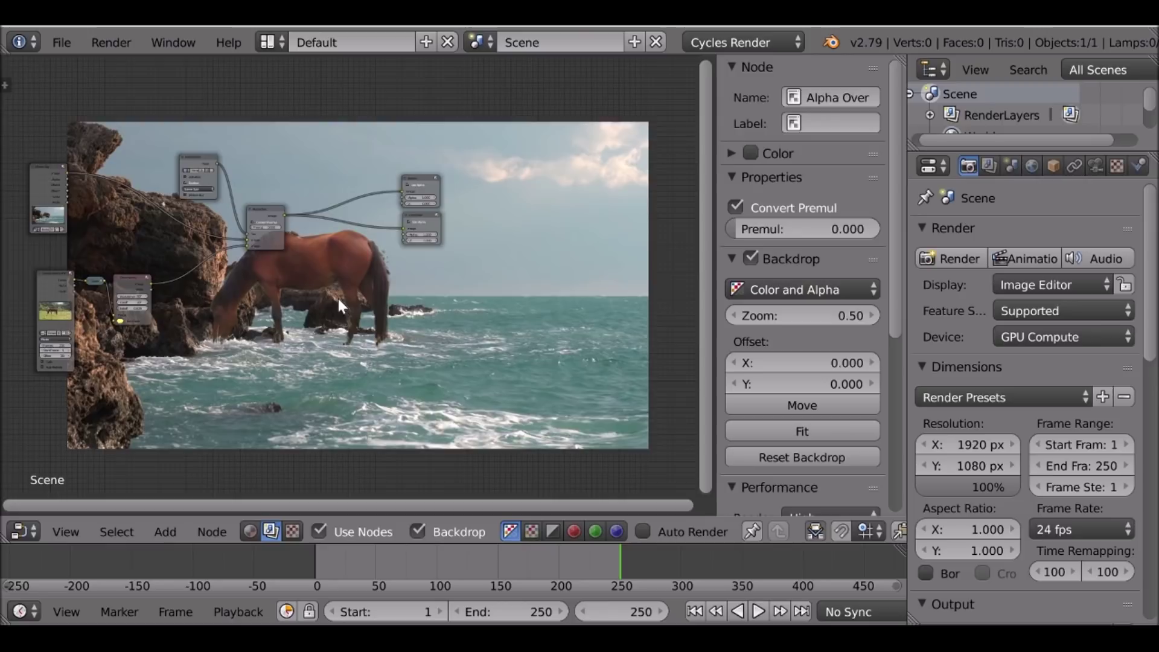
{"action": "middle_click_drag", "start_coordinate": [337, 228], "coordinate": [313, 183]}
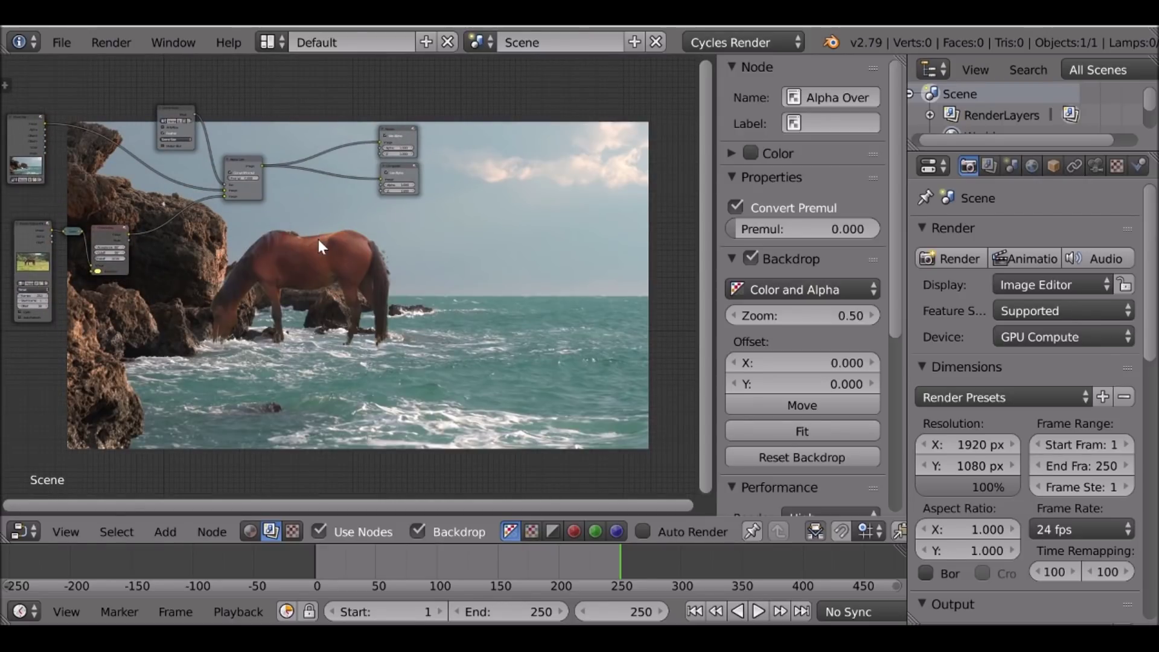
{"action": "middle_click_drag", "start_coordinate": [271, 256], "coordinate": [291, 235]}
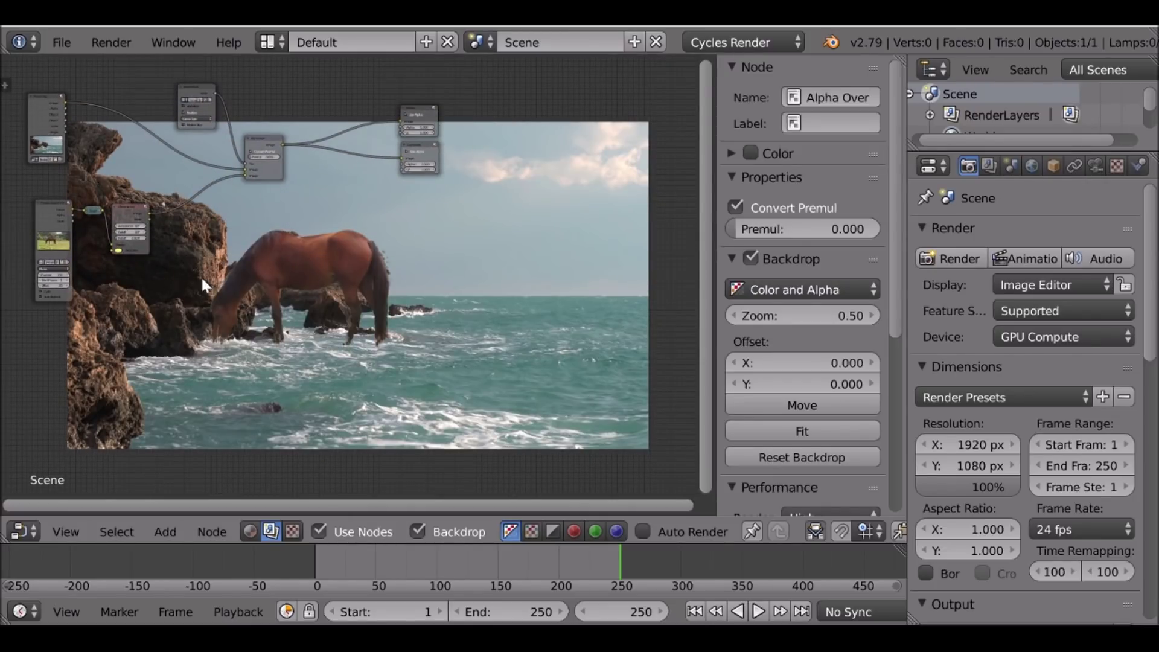
{"action": "middle_click_drag", "start_coordinate": [202, 278], "coordinate": [206, 204]}
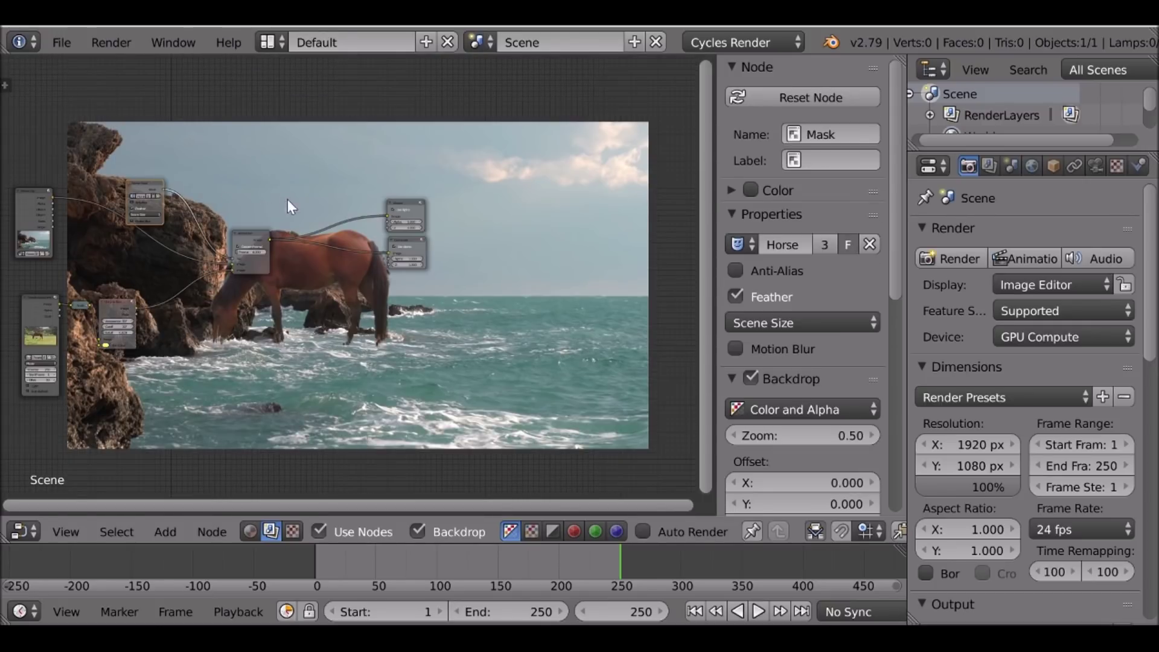
{"action": "middle_click_drag", "start_coordinate": [288, 205], "coordinate": [381, 166]}
{"action": "left_click", "coordinate": [695, 612]}
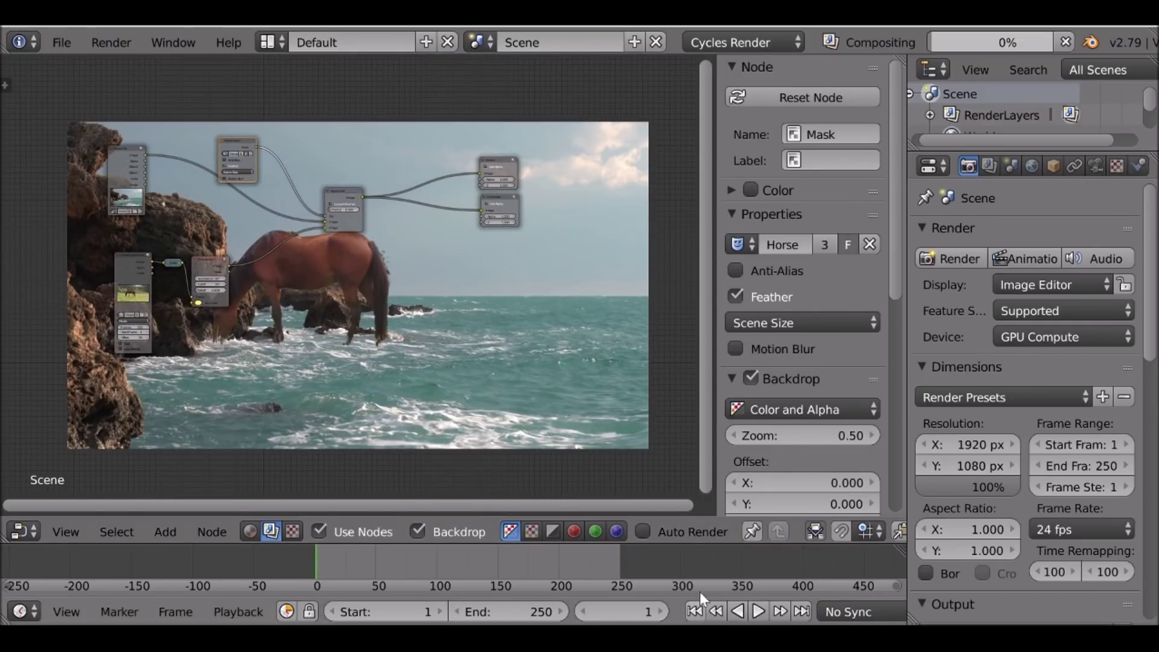
- Duplicate the Alpha Over node, insert the copy between the original and the Composite node, and feed its output to the Viewer too
{"action": "mouse_move", "coordinate": [322, 273]}
{"action": "middle_mouse_down"}
{"action": "mouse_move", "coordinate": [330, 306]}
{"action": "mouse_move", "coordinate": [322, 264]}
{"action": "middle_mouse_up"}
{"action": "scroll", "coordinate": [386, 229], "scroll_direction": "up", "scroll_amount": 4}
{"action": "middle_click_drag", "start_coordinate": [386, 229], "coordinate": [404, 264]}
{"action": "left_click_drag", "start_coordinate": [333, 191], "coordinate": [344, 189]}
{"action": "left_click_drag", "start_coordinate": [342, 185], "coordinate": [342, 185]}
{"action": "scroll", "coordinate": [341, 185], "scroll_direction": "up", "scroll_amount": 4}
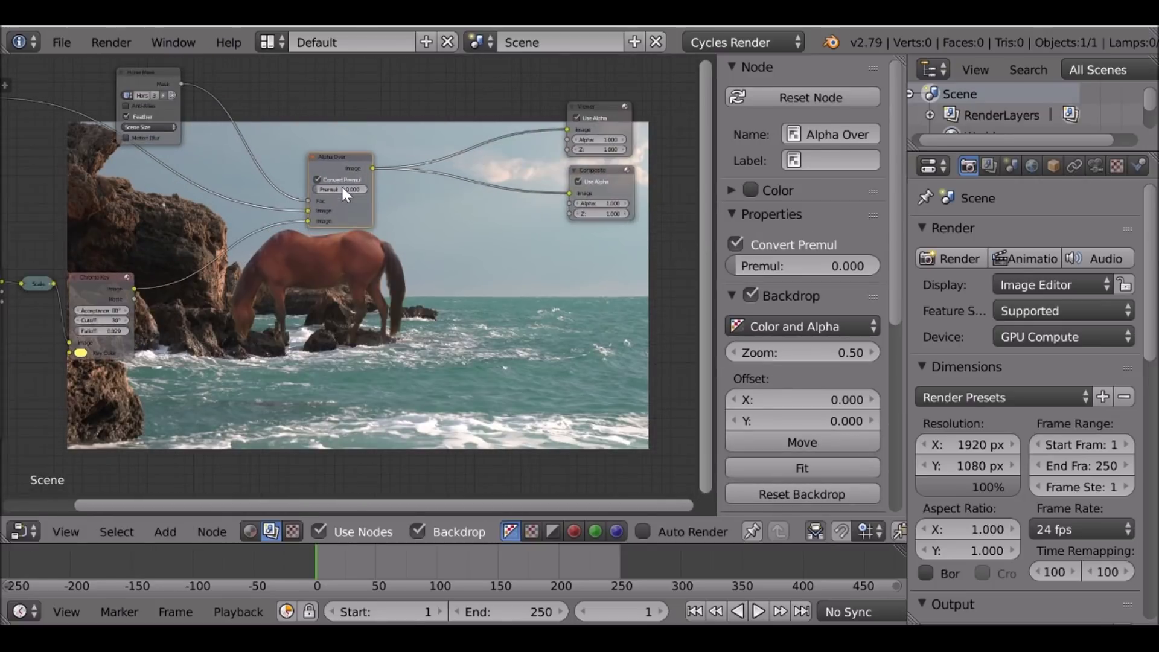
{"action": "middle_click_drag", "start_coordinate": [348, 182], "coordinate": [358, 185]}
{"action": "key", "text": "shift+d"}
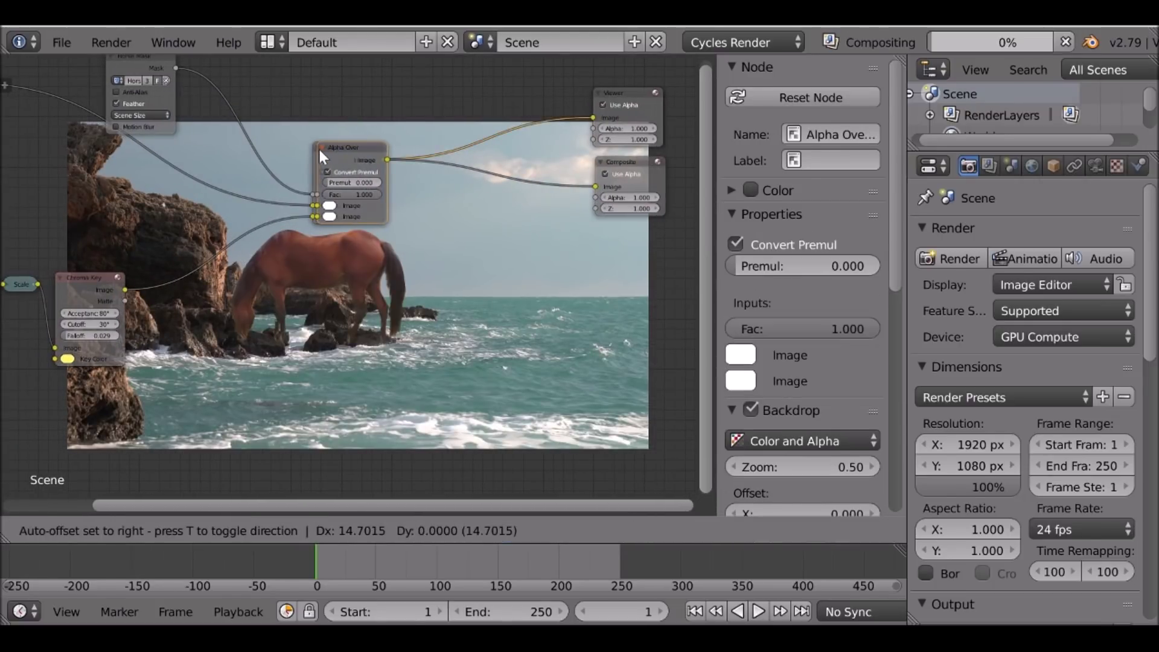
{"action": "left_click", "coordinate": [455, 164]}
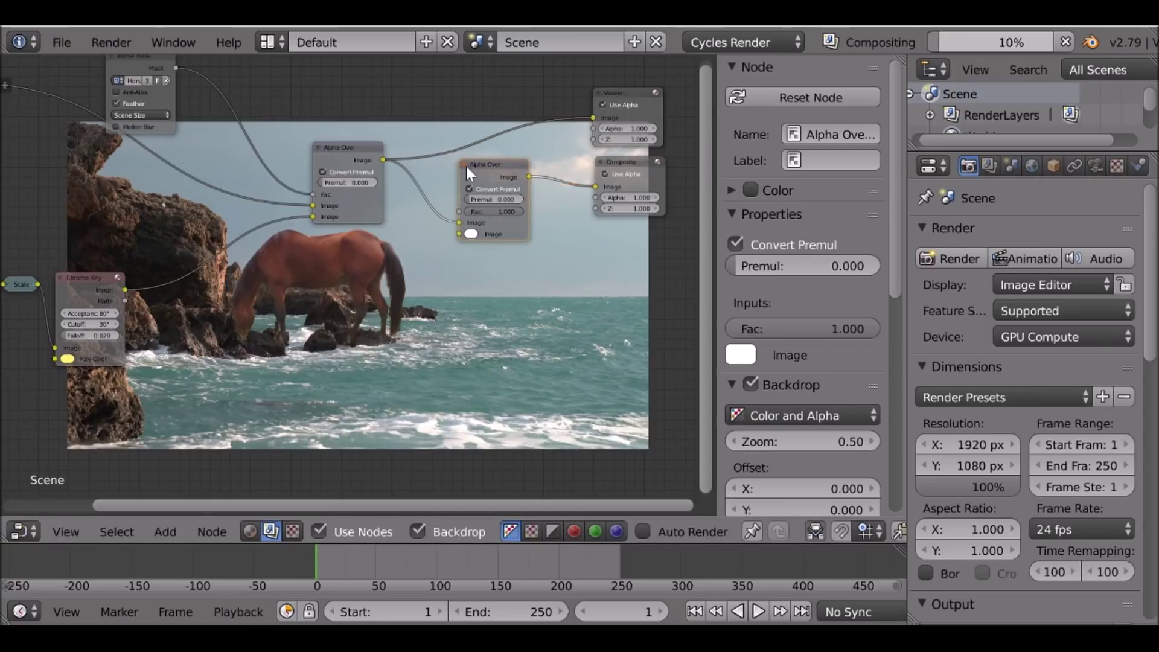
{"action": "middle_click_drag", "start_coordinate": [465, 165], "coordinate": [342, 194]}
{"action": "left_click", "coordinate": [396, 197], "text": "ctrl+shift"}
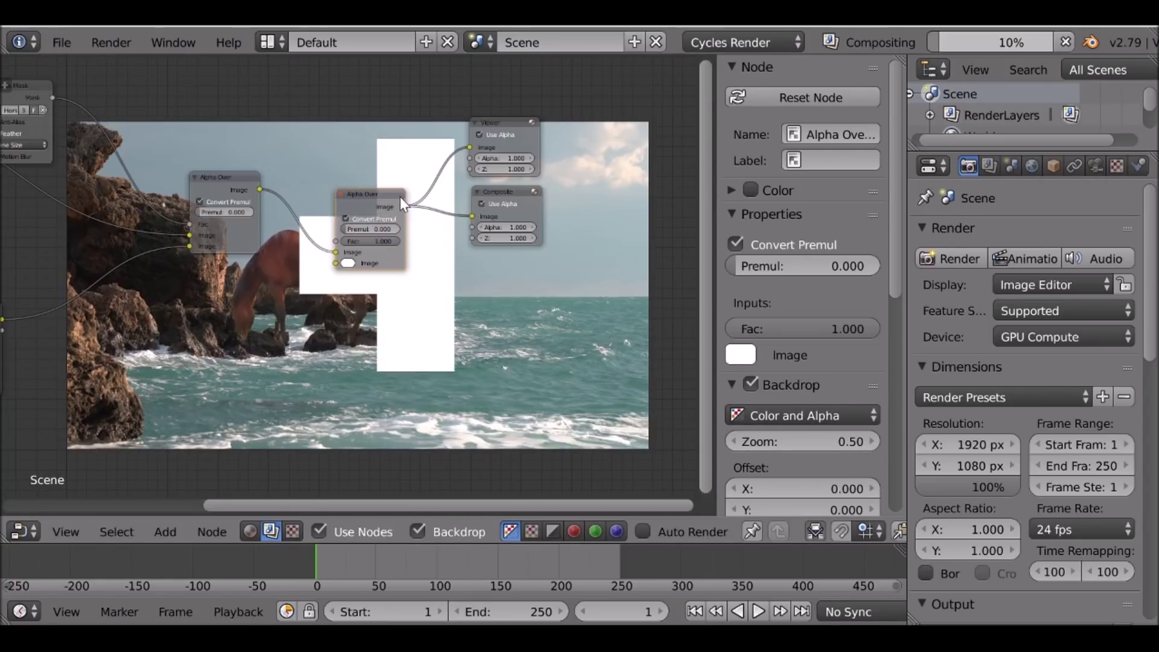
- Move the Viewer and Composite nodes far away from the node tree and shift the second Alpha Over node towards them
{"action": "scroll", "coordinate": [446, 236], "scroll_direction": "down", "scroll_amount": 3}
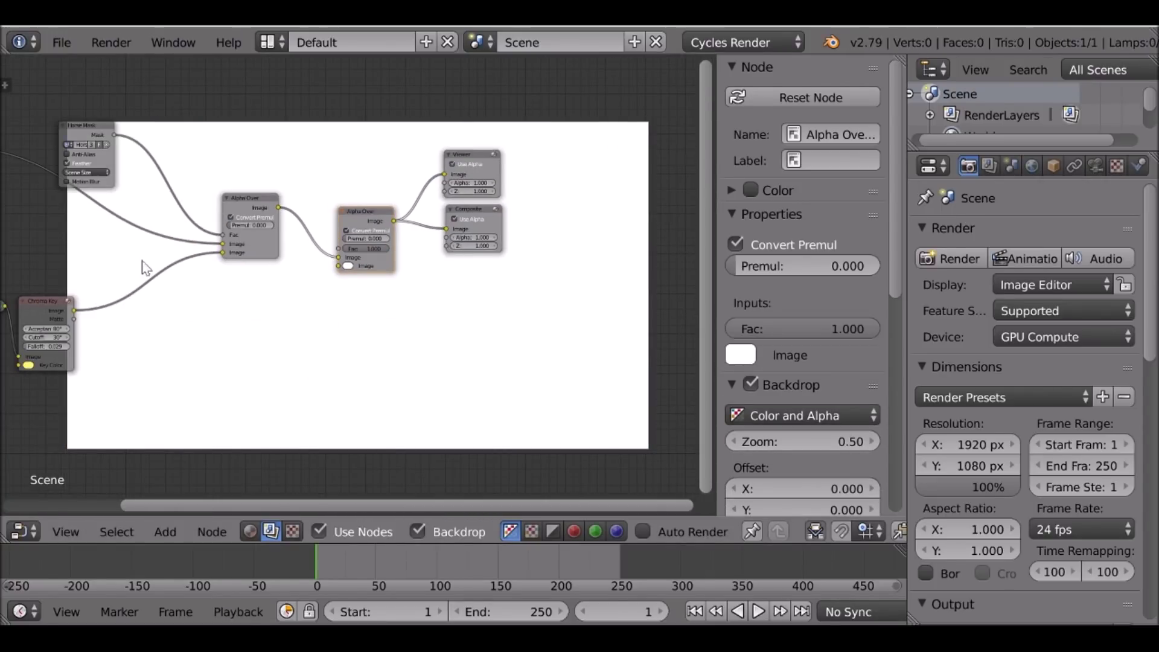
{"action": "scroll", "coordinate": [329, 227], "scroll_direction": "down", "scroll_amount": 2}
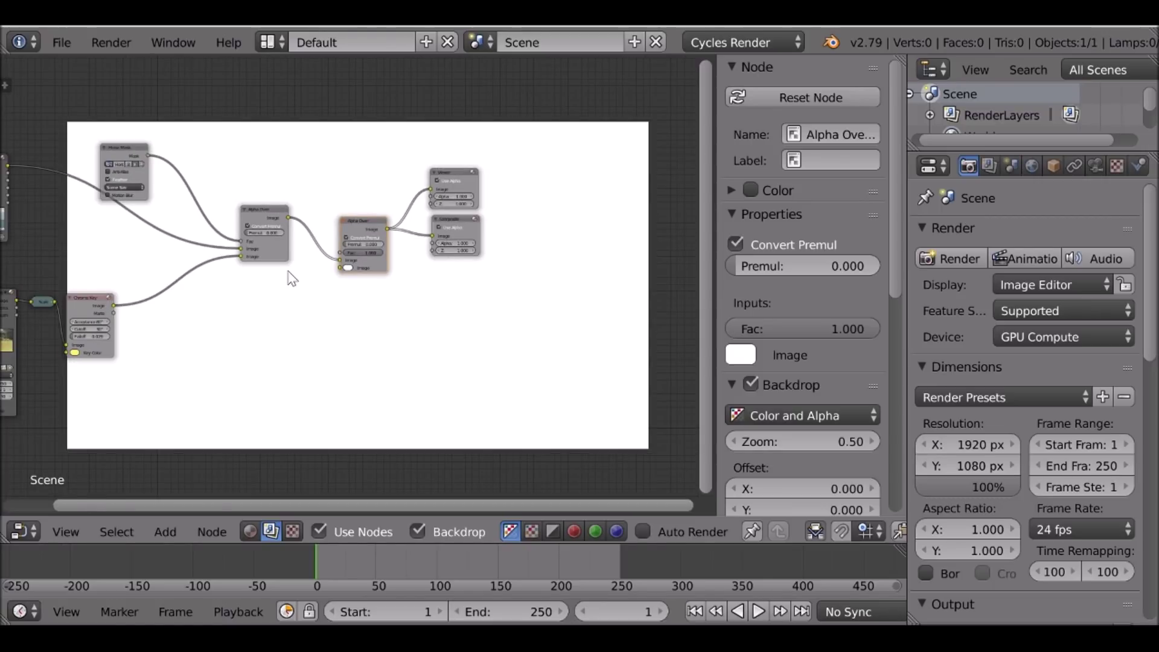
{"action": "key", "text": "a"}
{"action": "key", "text": "b"}
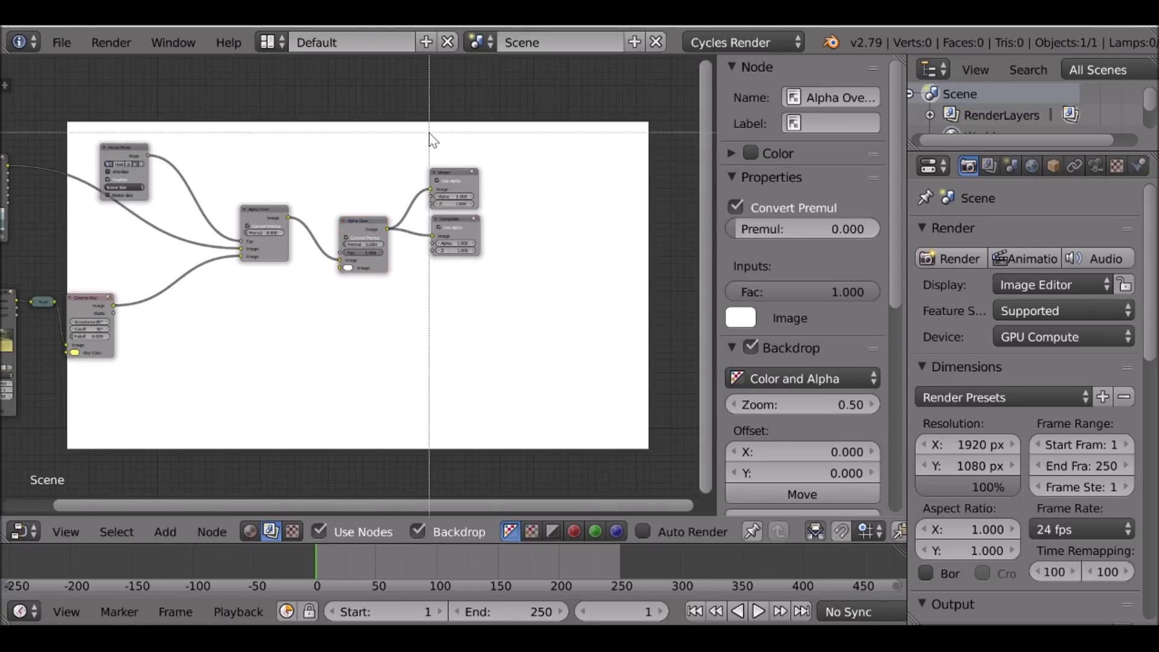
{"action": "left_click_drag", "start_coordinate": [413, 131], "coordinate": [513, 320]}
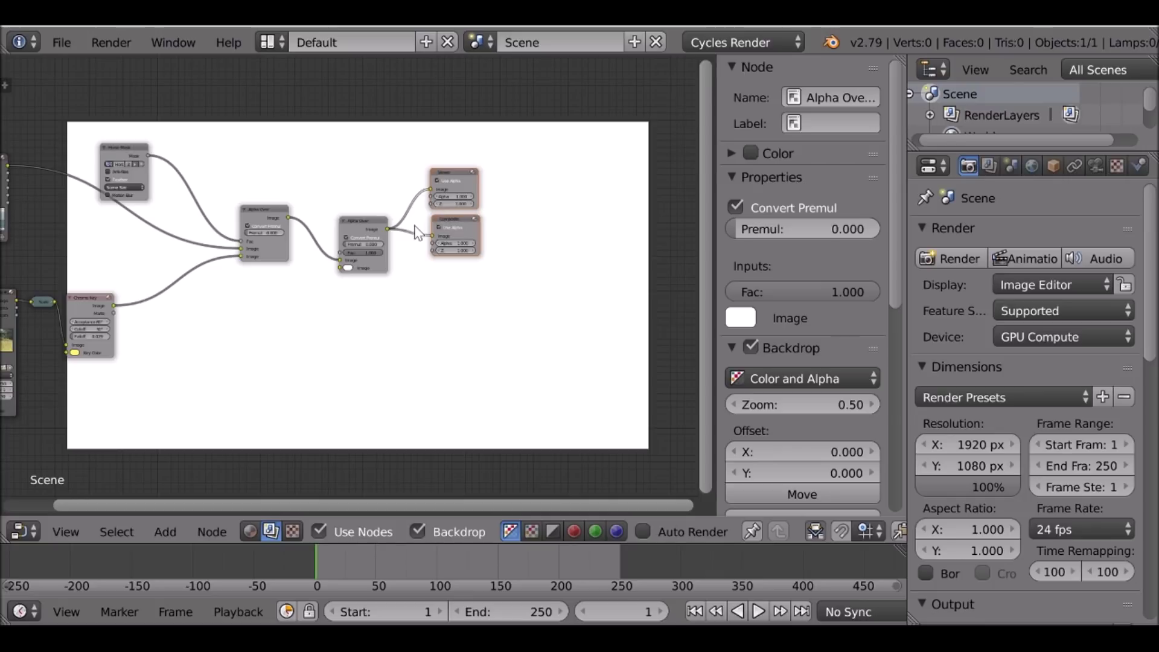
{"action": "key", "text": "g"}
{"action": "left_click", "coordinate": [12, 209]}
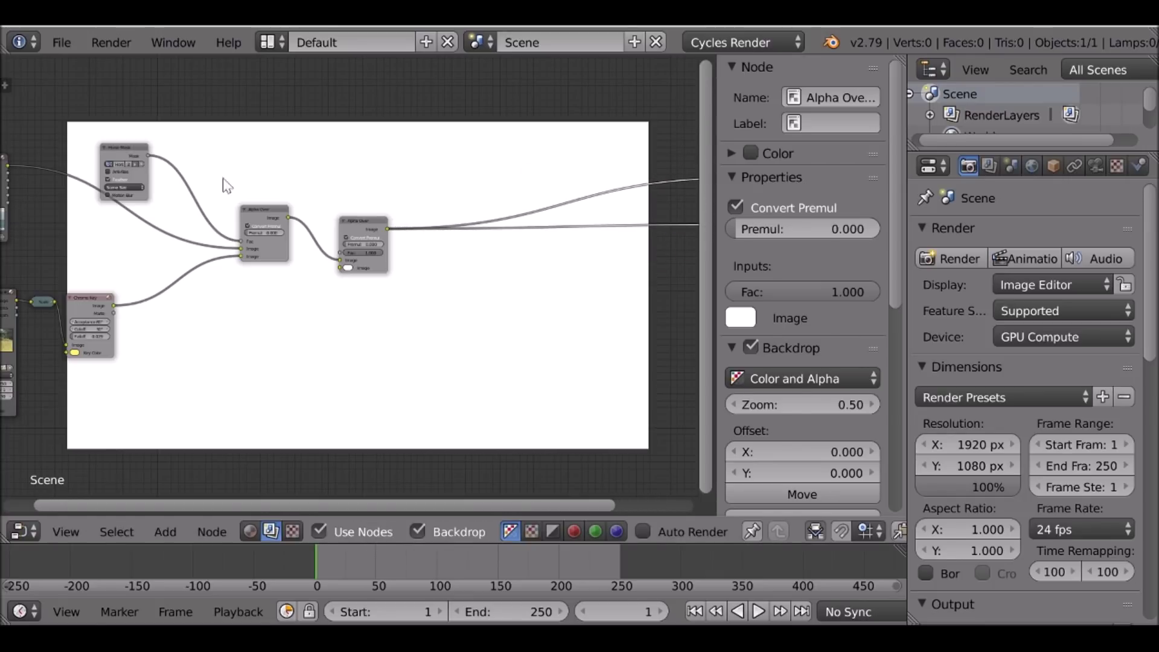
{"action": "left_click_drag", "start_coordinate": [370, 219], "coordinate": [436, 209]}
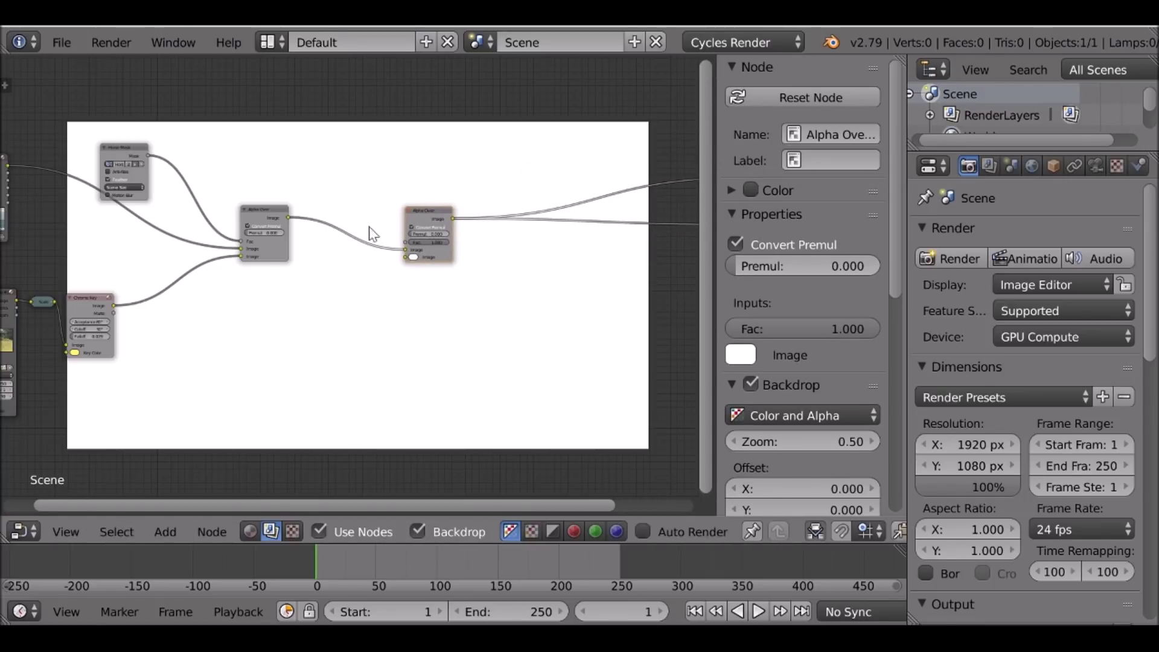
- Collapse the Chroma Key node and place it right beside the collapsed Scale node
{"action": "middle_click_drag", "start_coordinate": [251, 286], "coordinate": [347, 211]}
{"action": "middle_click_drag", "start_coordinate": [136, 222], "coordinate": [233, 267]}
{"action": "scroll", "coordinate": [233, 266], "scroll_direction": "up", "scroll_amount": 6}
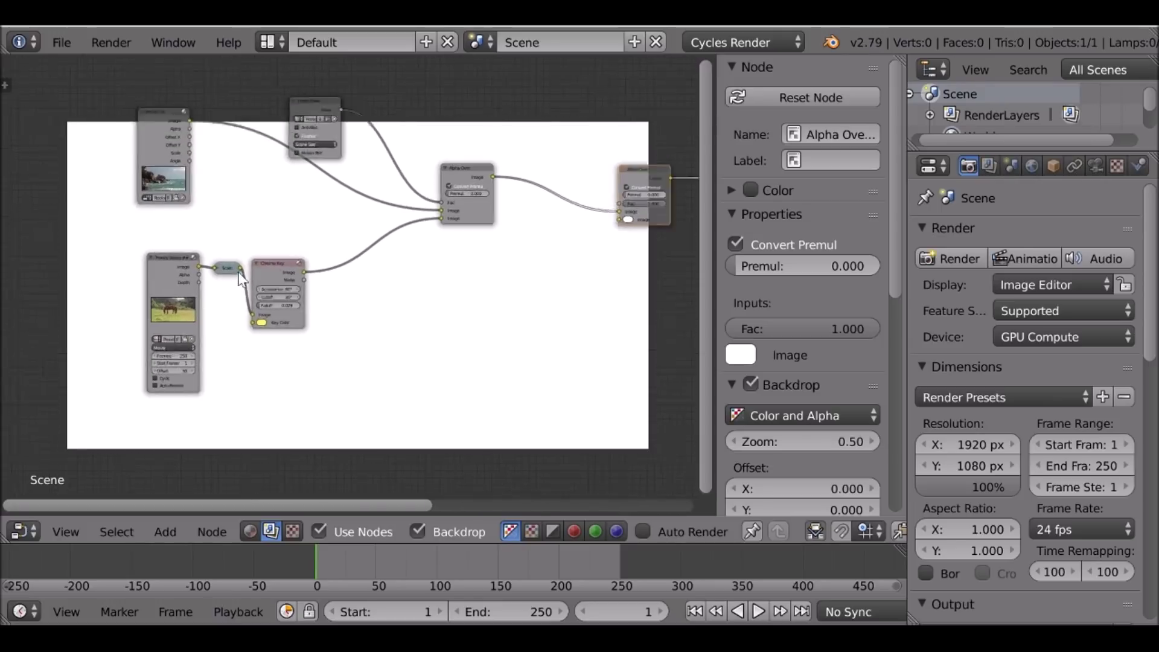
{"action": "left_click", "coordinate": [212, 256]}
{"action": "left_click_drag", "start_coordinate": [221, 258], "coordinate": [214, 262]}
{"action": "scroll", "coordinate": [300, 238], "scroll_direction": "down", "scroll_amount": 3}
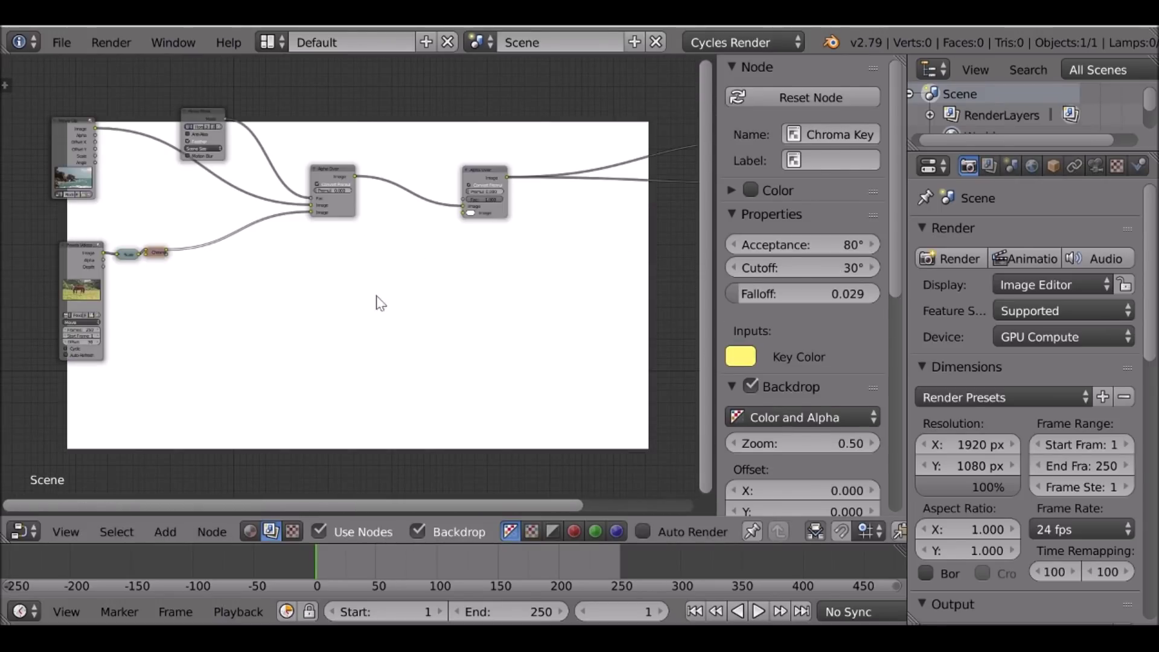
- Add an Image input node below and between the two Alpha Over nodes
{"action": "key", "text": "shift+a"}
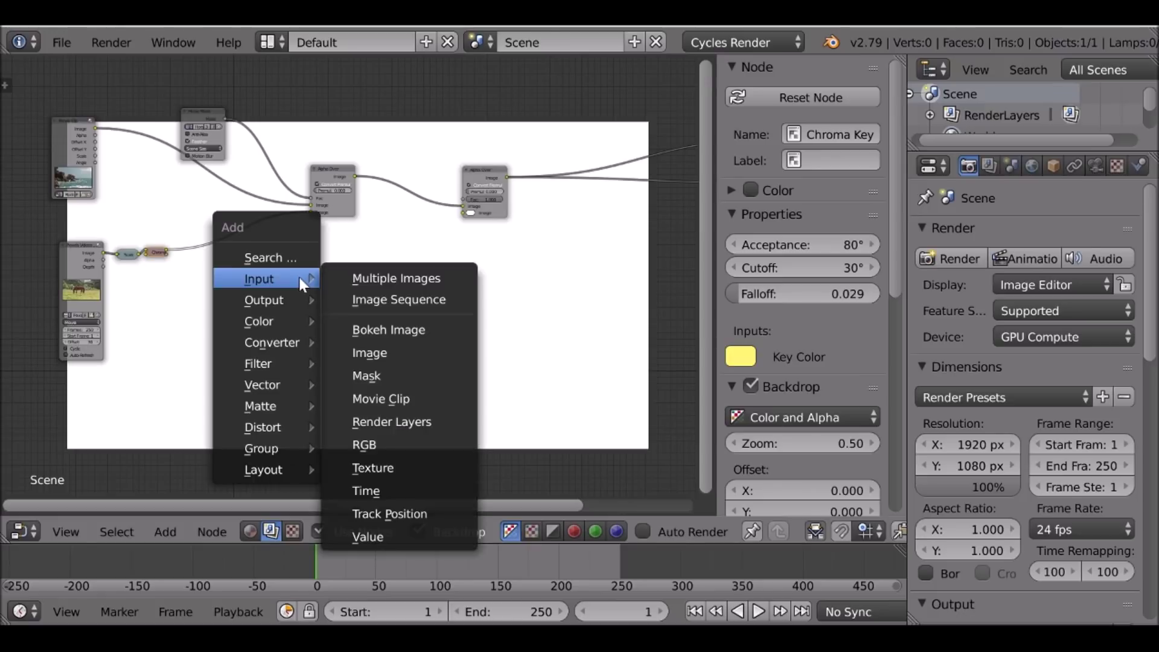
{"action": "left_click", "coordinate": [400, 352]}
{"action": "left_click", "coordinate": [365, 233]}
{"action": "scroll", "coordinate": [365, 233], "scroll_direction": "up", "scroll_amount": 6}
{"action": "middle_click_drag", "start_coordinate": [365, 233], "coordinate": [269, 250]}
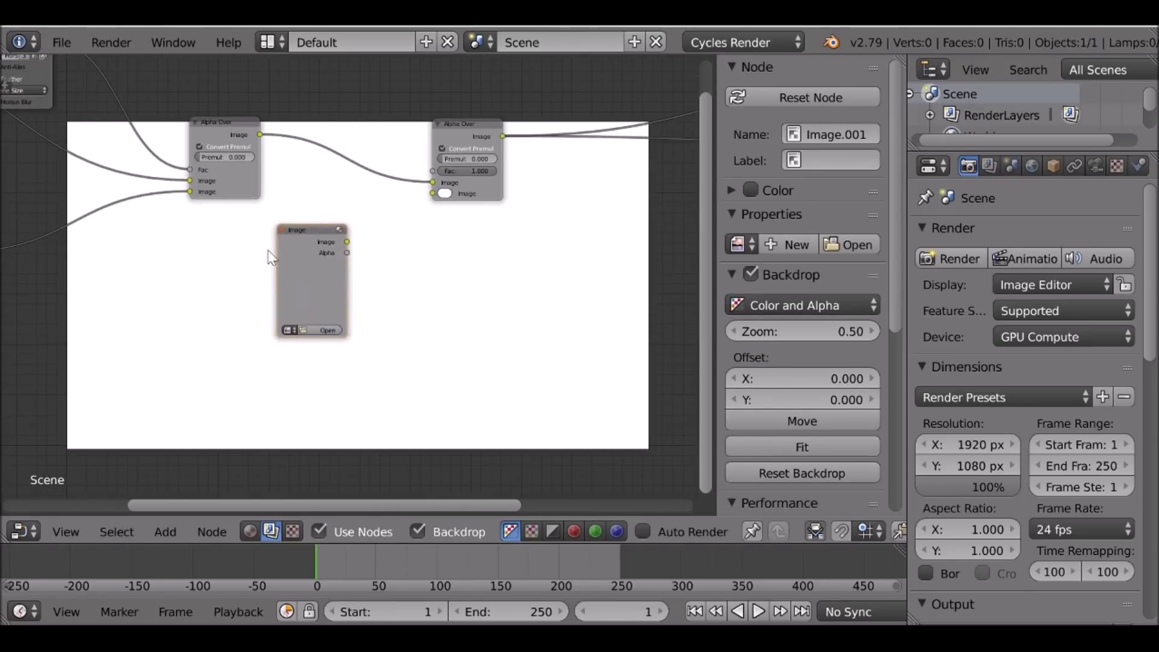
- Load Horseman2.png into the new image node and connect its Image output to the second Alpha Over's lower Image input
{"action": "left_click", "coordinate": [323, 329]}
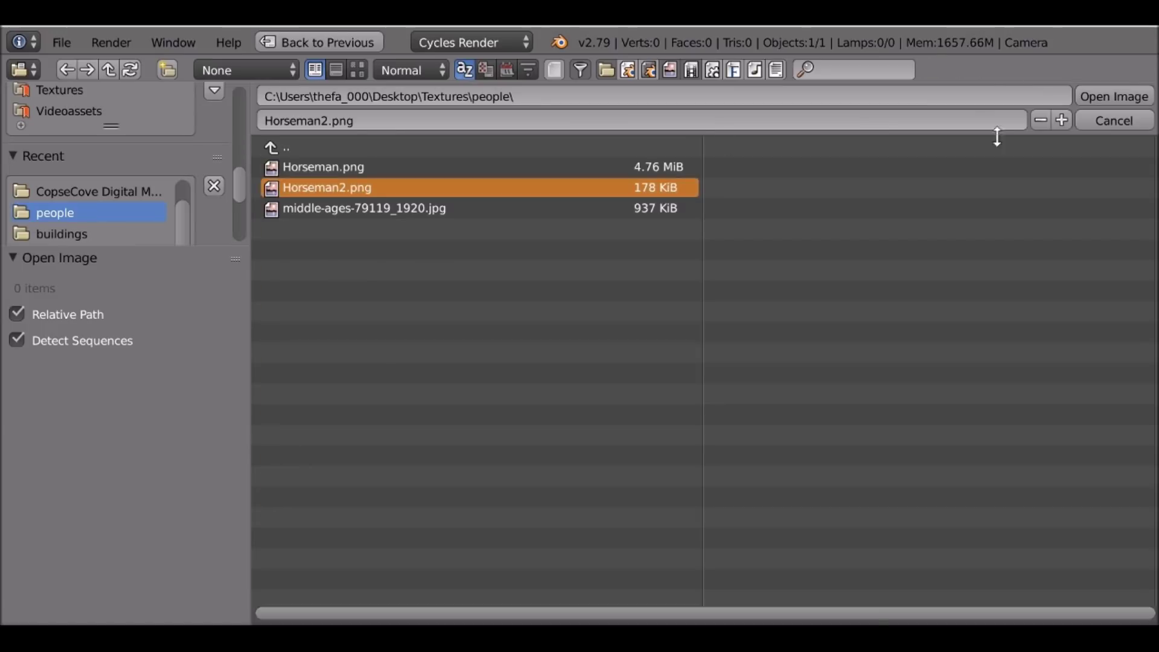
{"action": "left_click", "coordinate": [1109, 98]}
{"action": "left_click_drag", "start_coordinate": [347, 242], "coordinate": [433, 193]}
{"action": "middle_click_drag", "start_coordinate": [415, 271], "coordinate": [366, 85]}
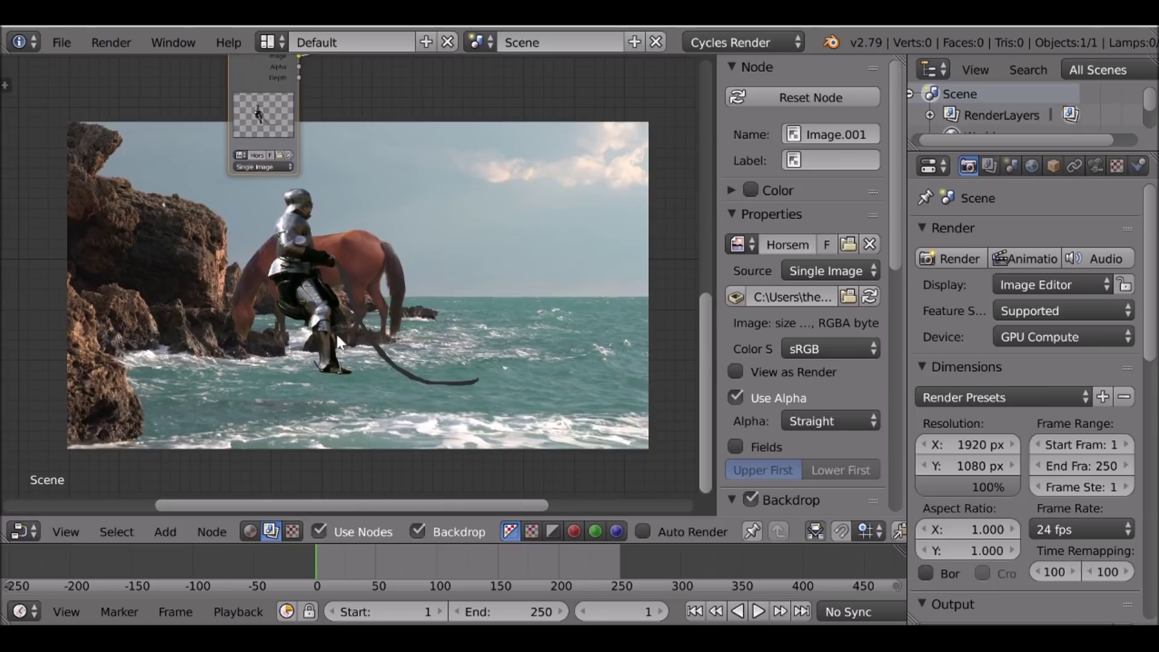
- Insert a Flip node set to Flip X between the horseman image node and the second Alpha Over node
{"action": "middle_click_drag", "start_coordinate": [298, 312], "coordinate": [397, 408]}
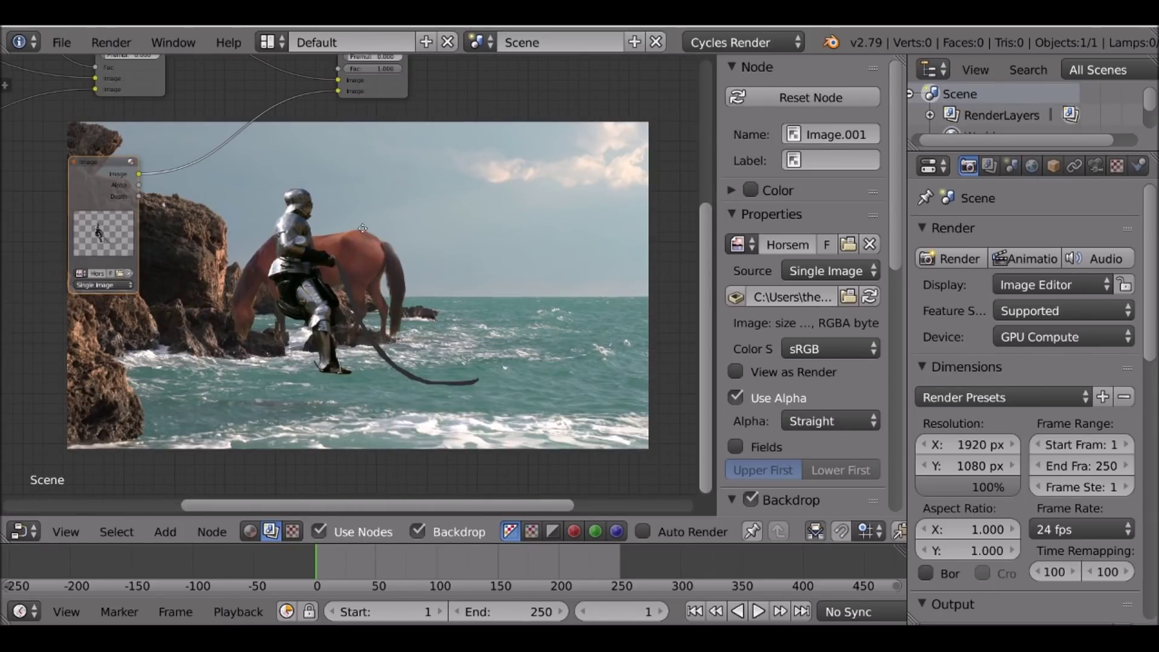
{"action": "middle_click_drag", "start_coordinate": [362, 225], "coordinate": [320, 209]}
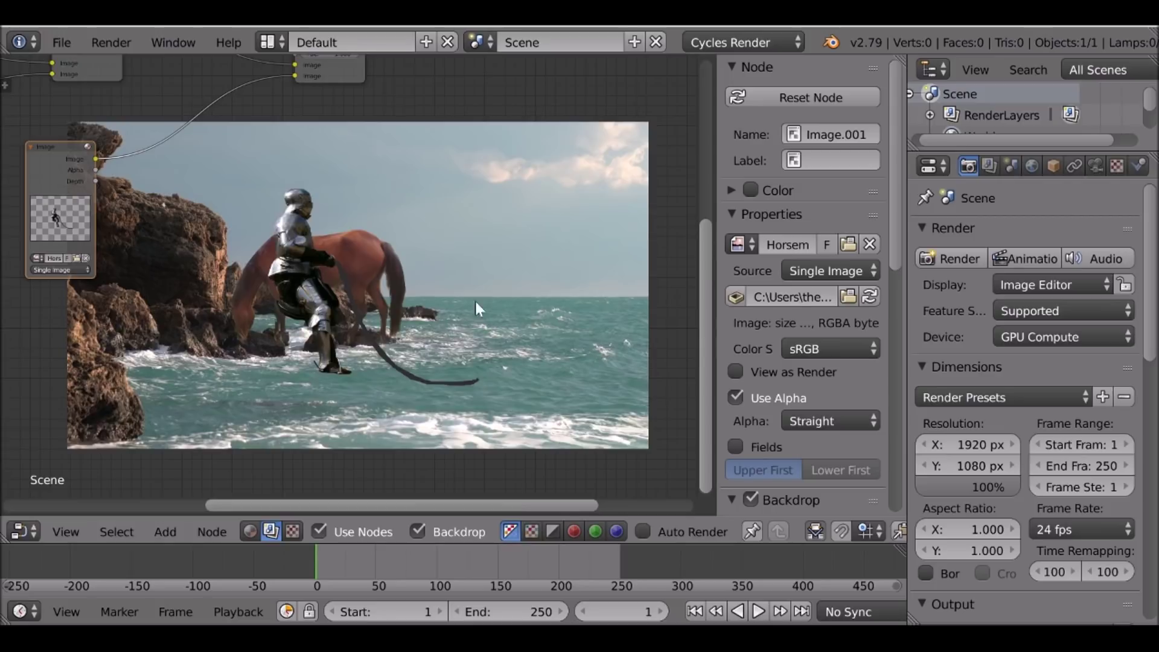
{"action": "middle_click_drag", "start_coordinate": [210, 198], "coordinate": [312, 261]}
{"action": "scroll", "coordinate": [311, 262], "scroll_direction": "up", "scroll_amount": 1}
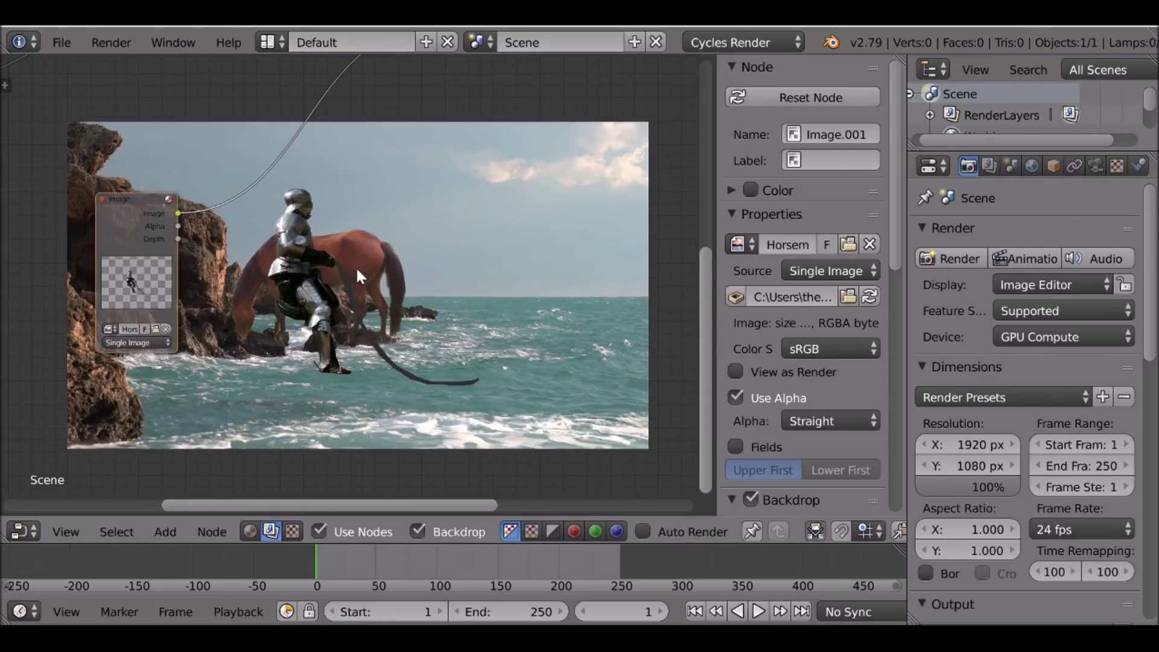
{"action": "key", "text": "shift+a"}
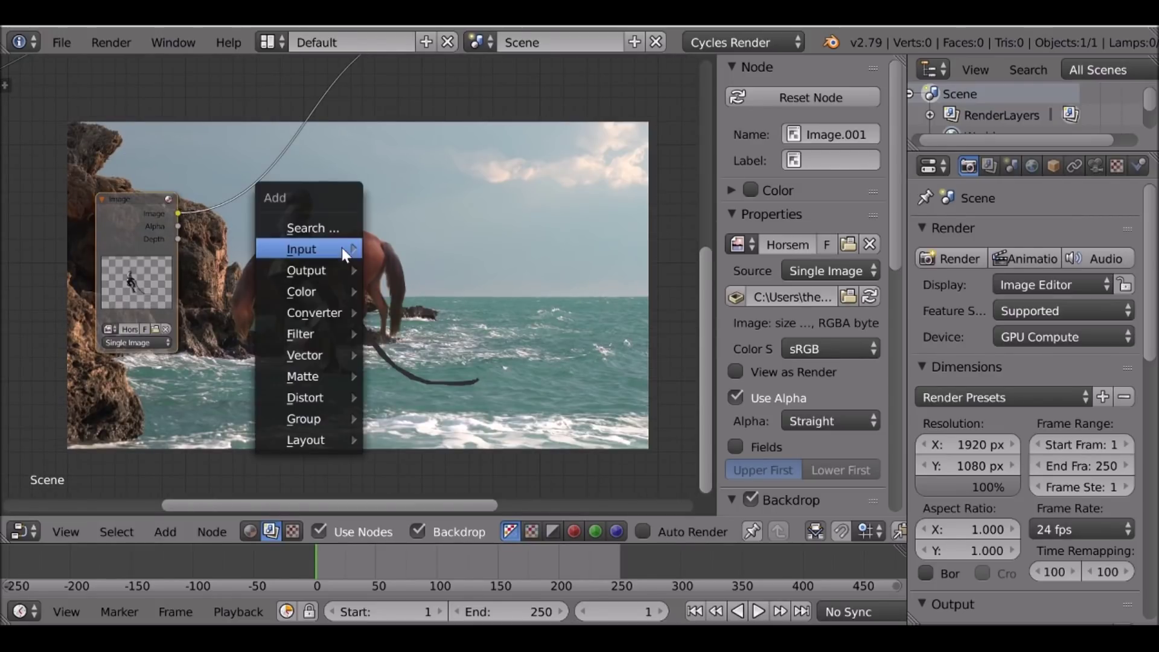
{"action": "mouse_move", "coordinate": [326, 398]}
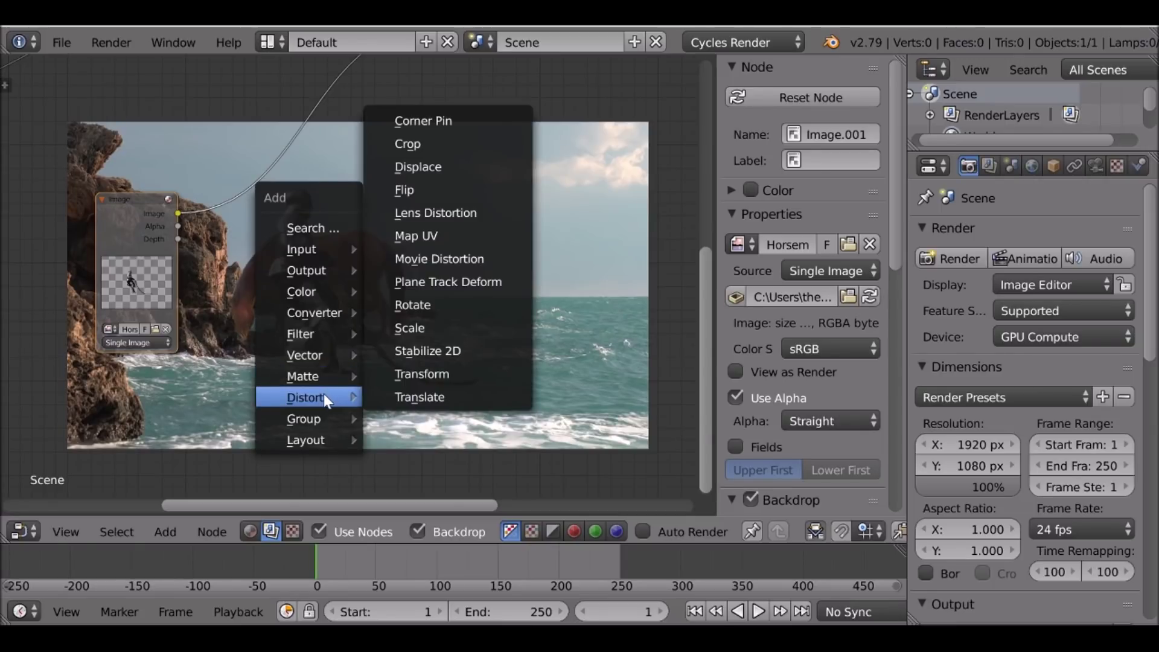
{"action": "left_click", "coordinate": [443, 190]}
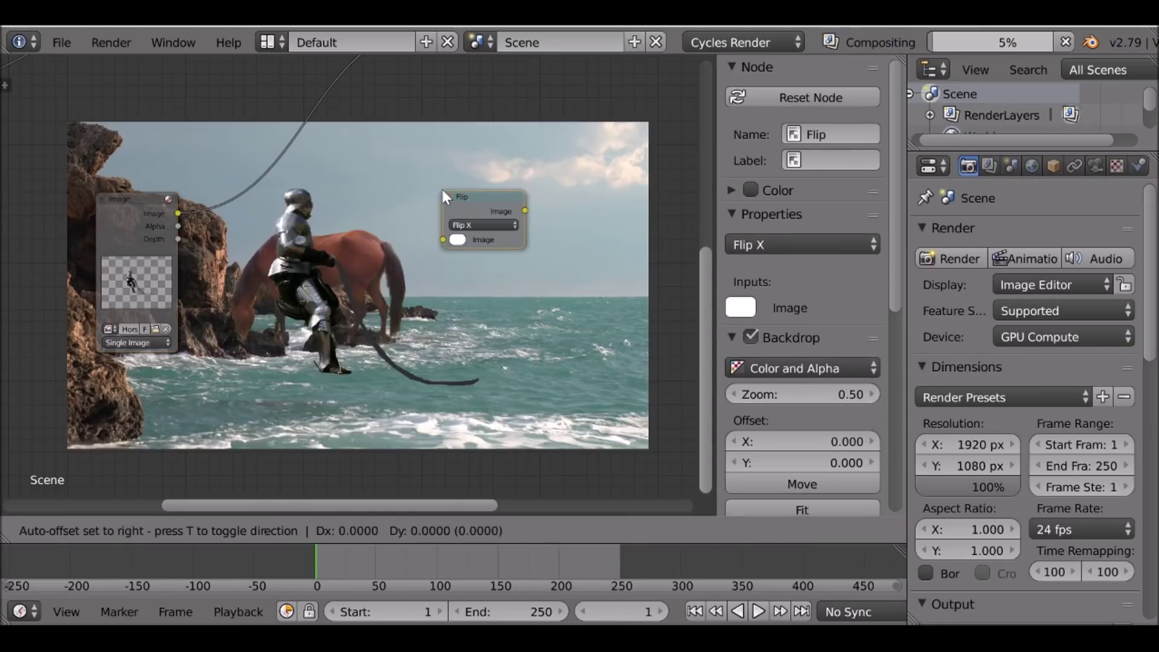
{"action": "left_click", "coordinate": [189, 182]}
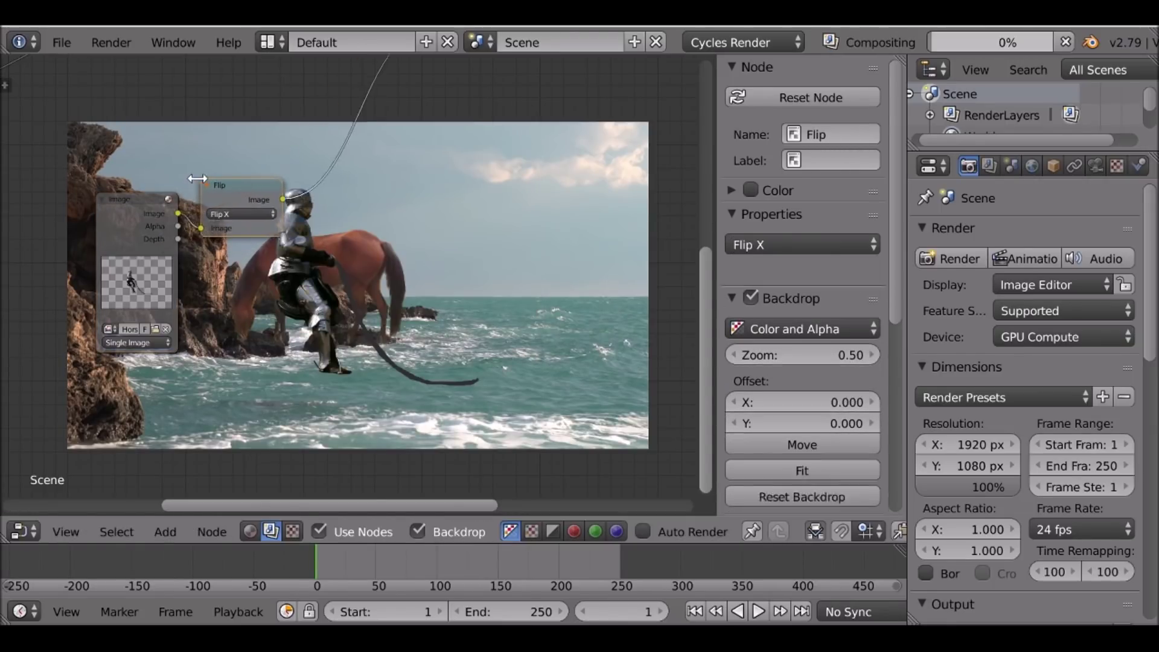
{"action": "middle_click_drag", "start_coordinate": [398, 270], "coordinate": [355, 257]}
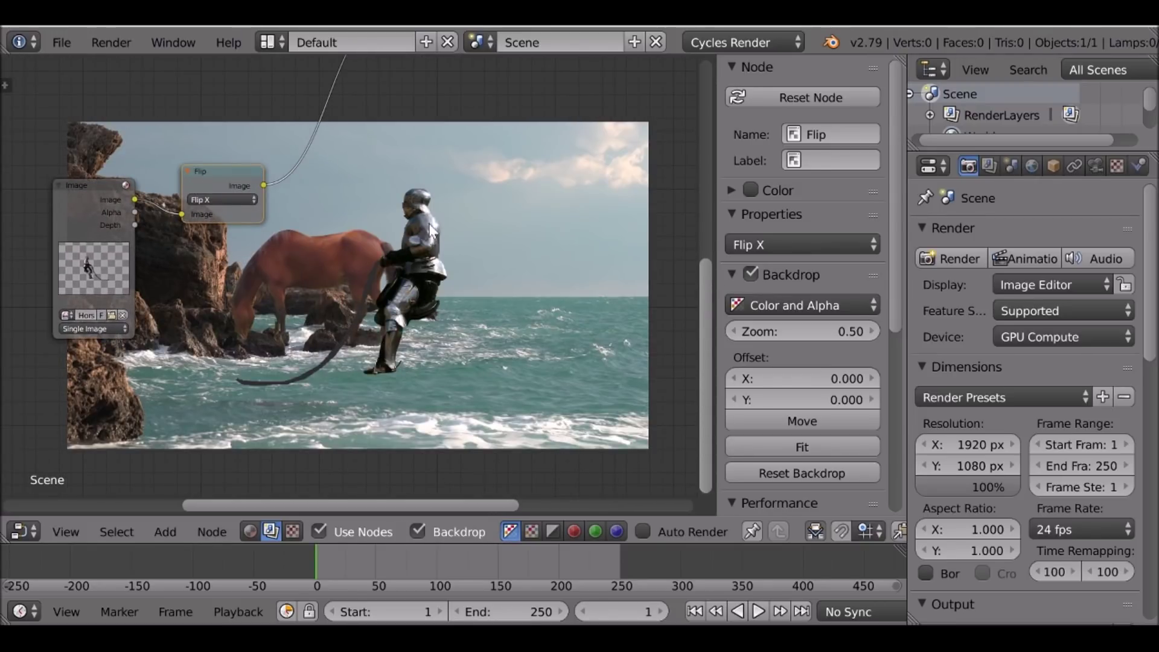
{"action": "middle_click_drag", "start_coordinate": [243, 255], "coordinate": [327, 253]}
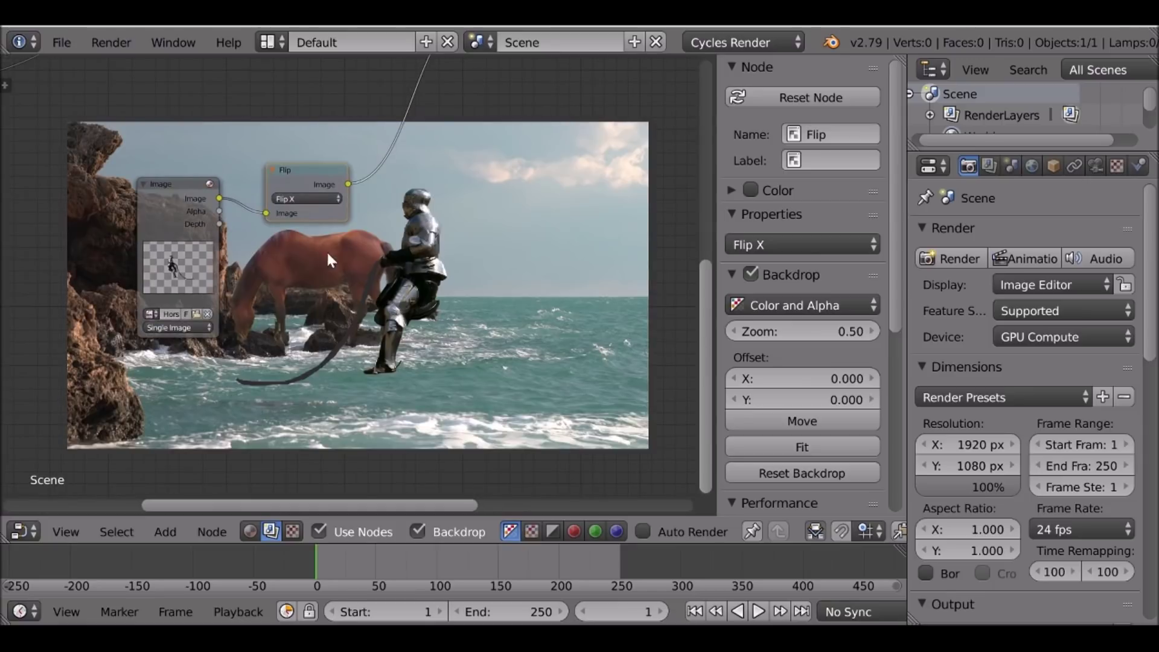
- Collapse the Flip node beside the horseman image node and insert a Transform node after it
{"action": "left_click", "coordinate": [271, 170]}
{"action": "left_click_drag", "start_coordinate": [278, 167], "coordinate": [247, 200]}
{"action": "key", "text": "shift+a"}
{"action": "mouse_move", "coordinate": [350, 263]}
{"action": "left_click", "coordinate": [496, 517]}
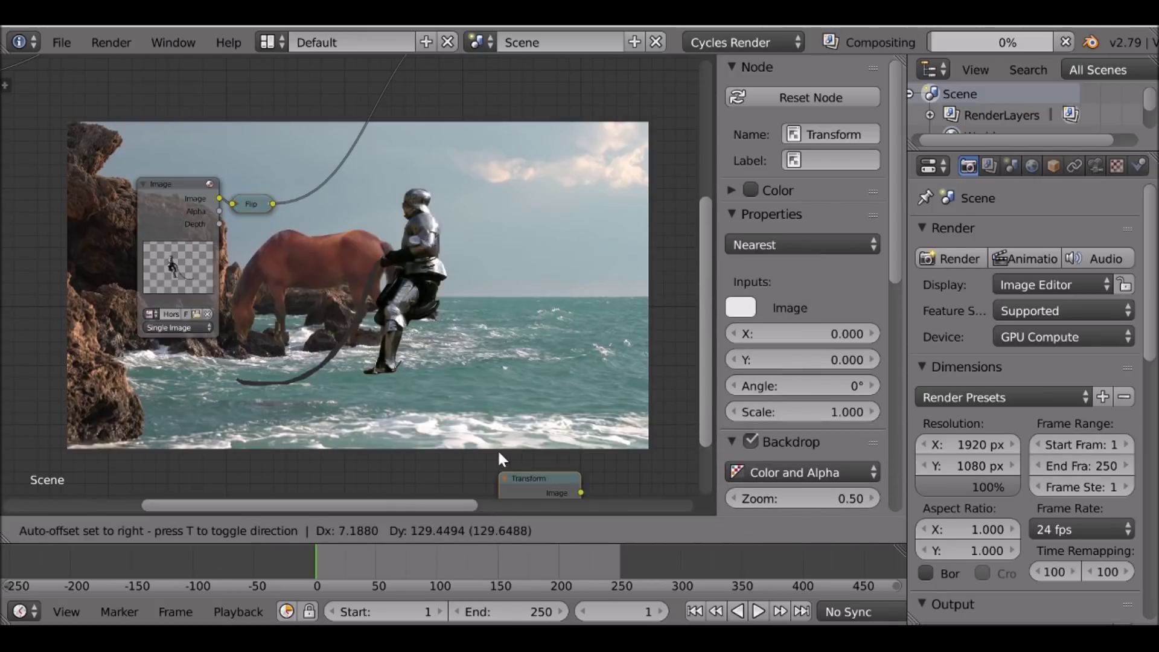
{"action": "left_click", "coordinate": [318, 156]}
- Seat the knight on the horse by setting the Transform node to X -223.6, Y 190 and Scale 0.71
{"action": "middle_click_drag", "start_coordinate": [412, 295], "coordinate": [358, 262]}
{"action": "middle_click_drag", "start_coordinate": [339, 221], "coordinate": [267, 209]}
{"action": "left_click_drag", "start_coordinate": [239, 211], "coordinate": [219, 187]}
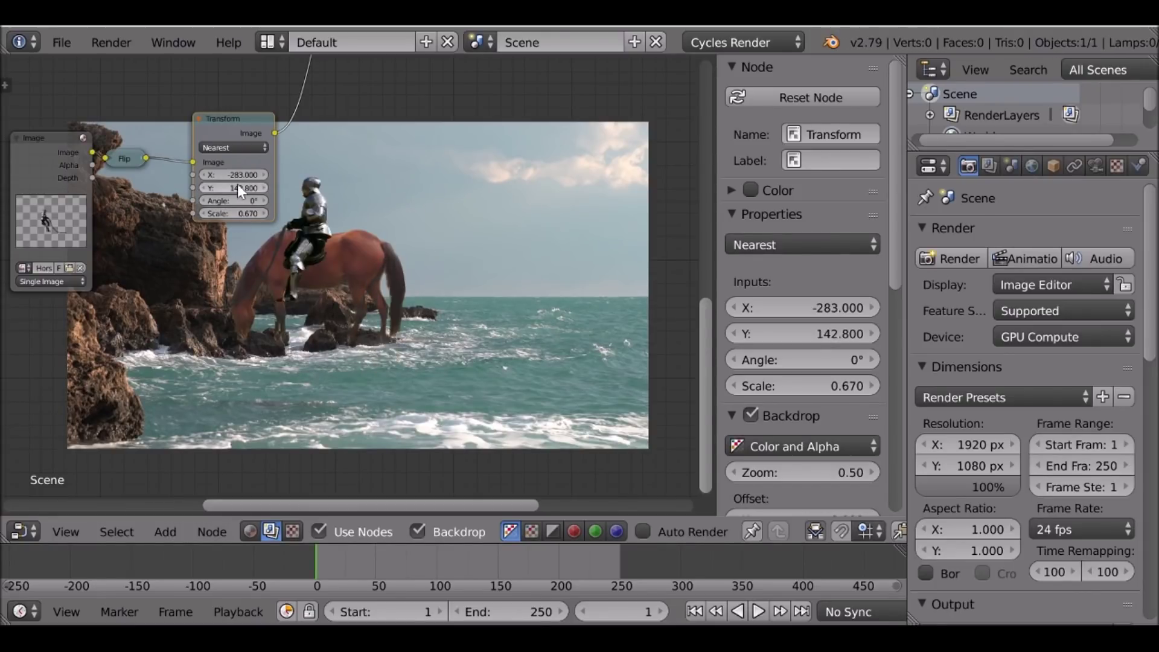
{"action": "left_click_drag", "start_coordinate": [237, 187], "coordinate": [242, 187]}
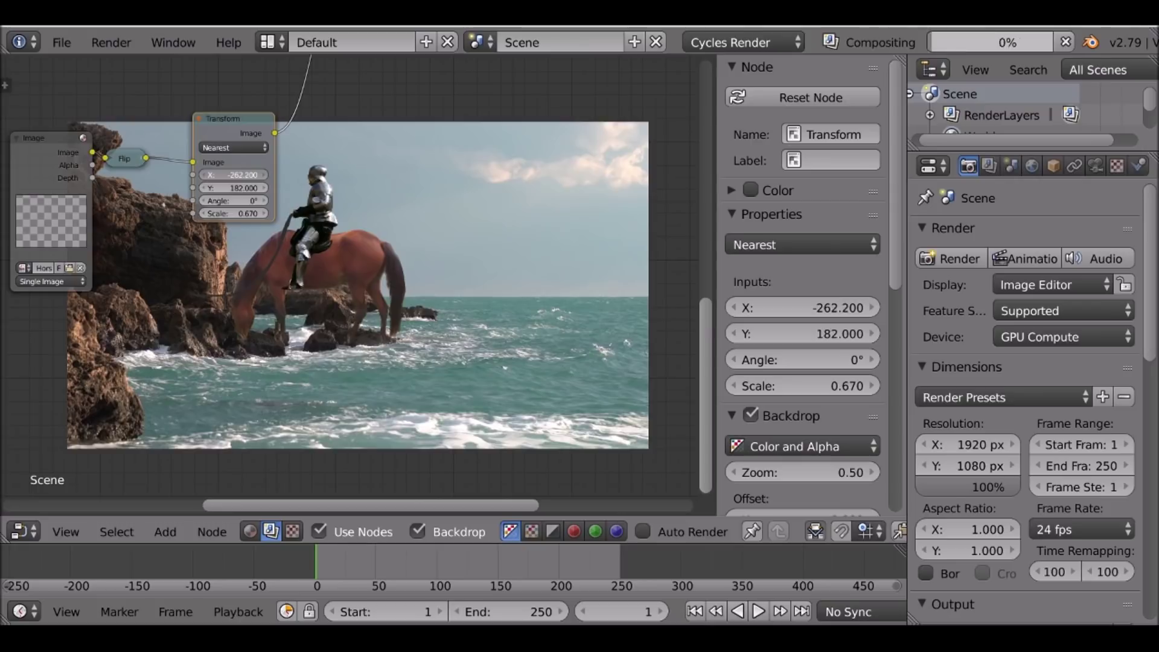
{"action": "left_click_drag", "start_coordinate": [235, 175], "coordinate": [239, 175]}
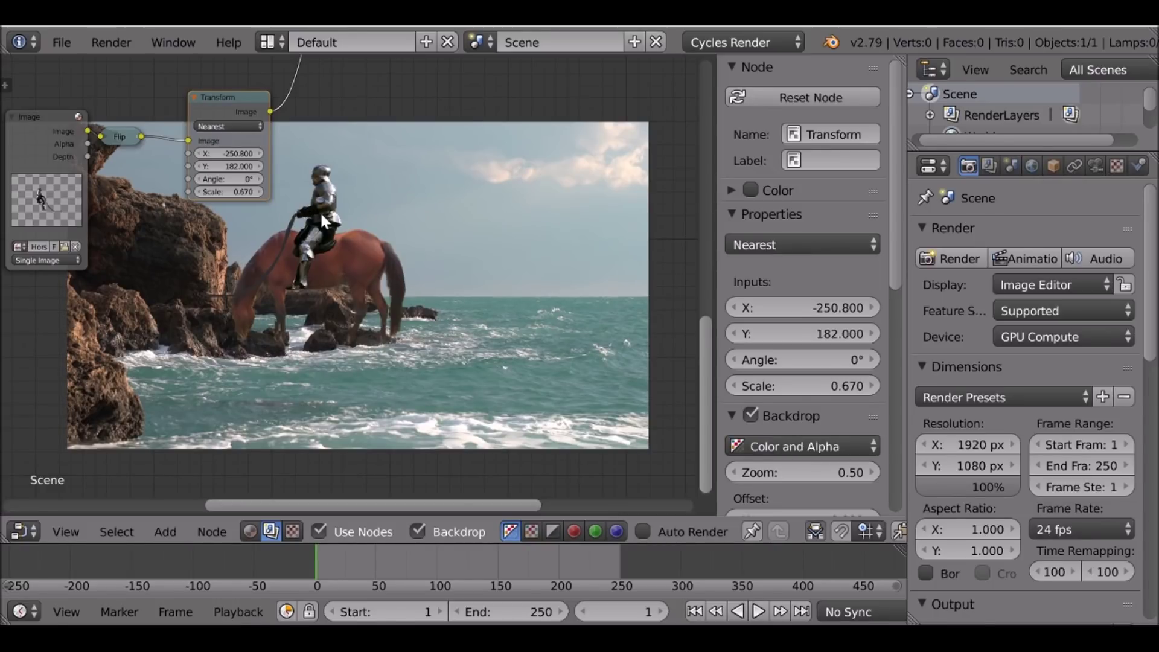
{"action": "scroll", "coordinate": [261, 185], "scroll_direction": "up", "scroll_amount": 1}
{"action": "left_click_drag", "start_coordinate": [231, 188], "coordinate": [233, 145]}
- Collapse the Transform node and place it right beside the collapsed Flip node
{"action": "left_click", "coordinate": [180, 84]}
{"action": "left_click_drag", "start_coordinate": [197, 92], "coordinate": [154, 129]}
{"action": "scroll", "coordinate": [154, 129], "scroll_direction": "down", "scroll_amount": 5}
{"action": "middle_click_drag", "start_coordinate": [304, 234], "coordinate": [211, 222]}
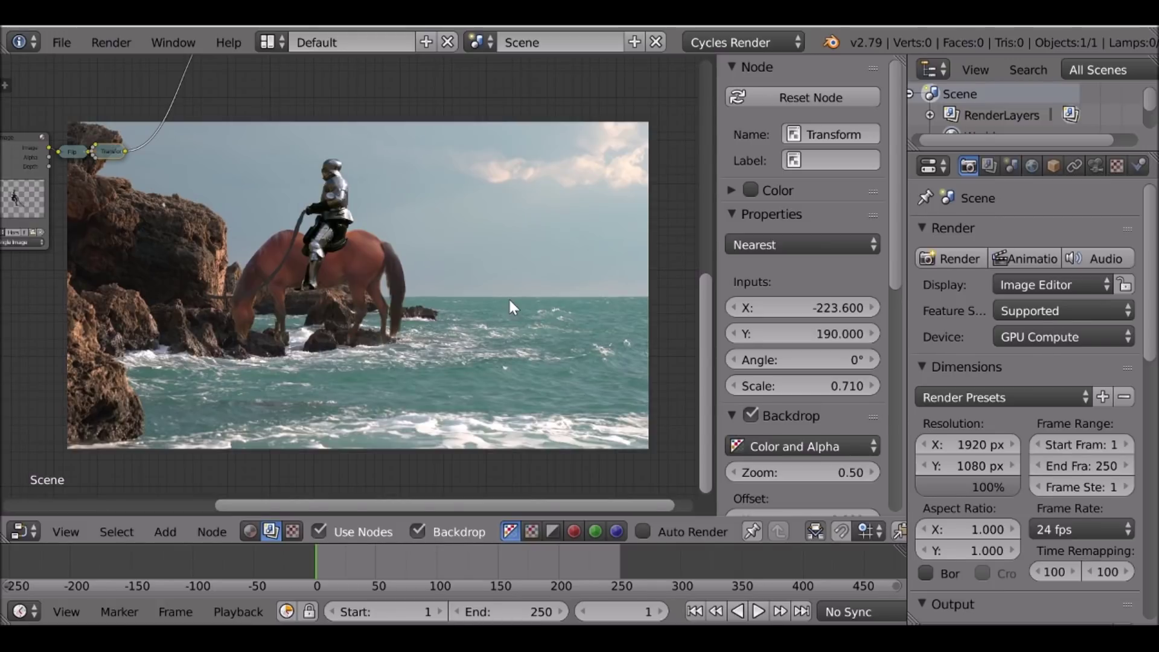
- Examine the knight's fit on the horse at frames 46, 93 and 173, then return to the first frame
{"action": "scroll", "coordinate": [508, 300], "scroll_direction": "down", "scroll_amount": 1}
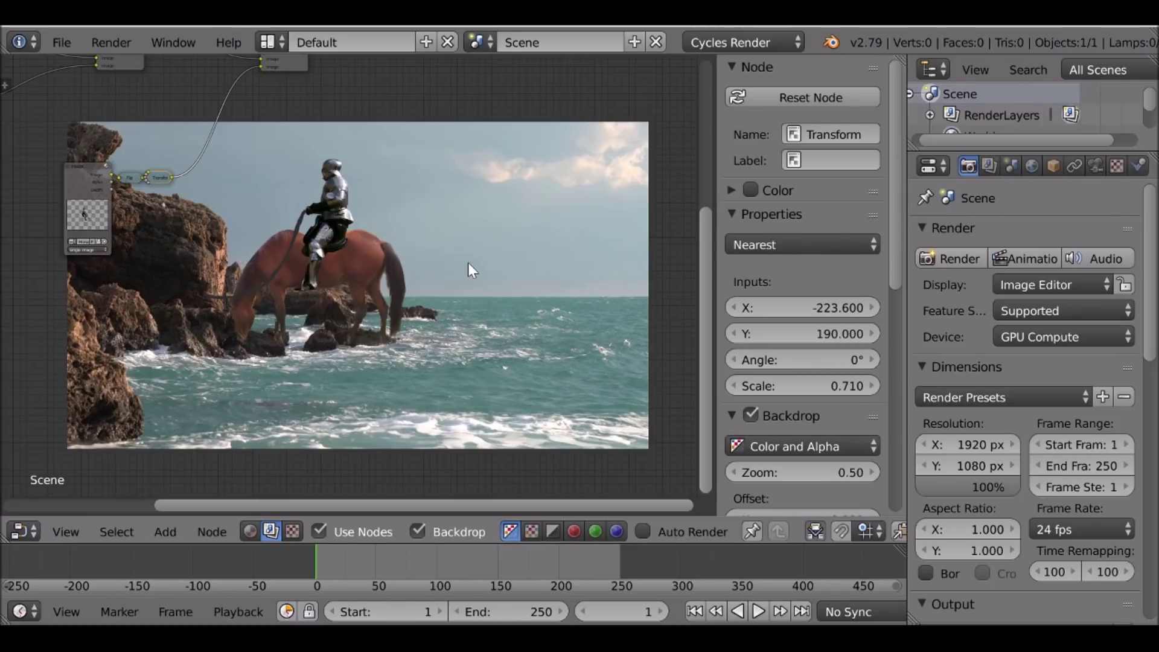
{"action": "middle_click_drag", "start_coordinate": [331, 255], "coordinate": [372, 366]}
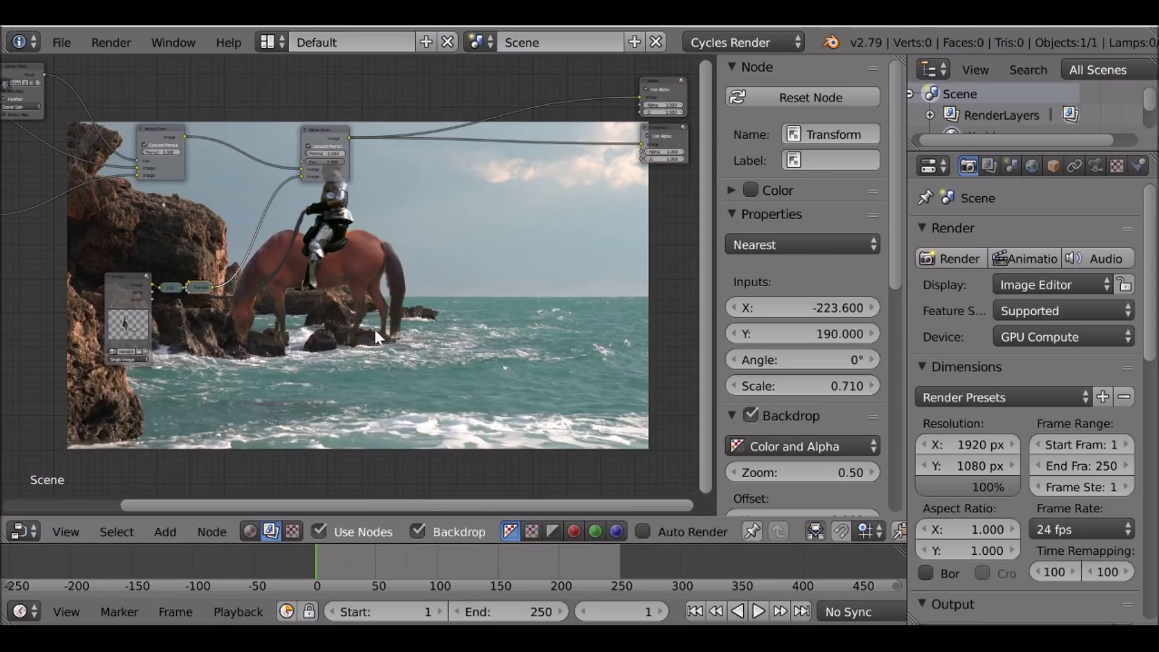
{"action": "scroll", "coordinate": [352, 274], "scroll_direction": "up", "scroll_amount": 2}
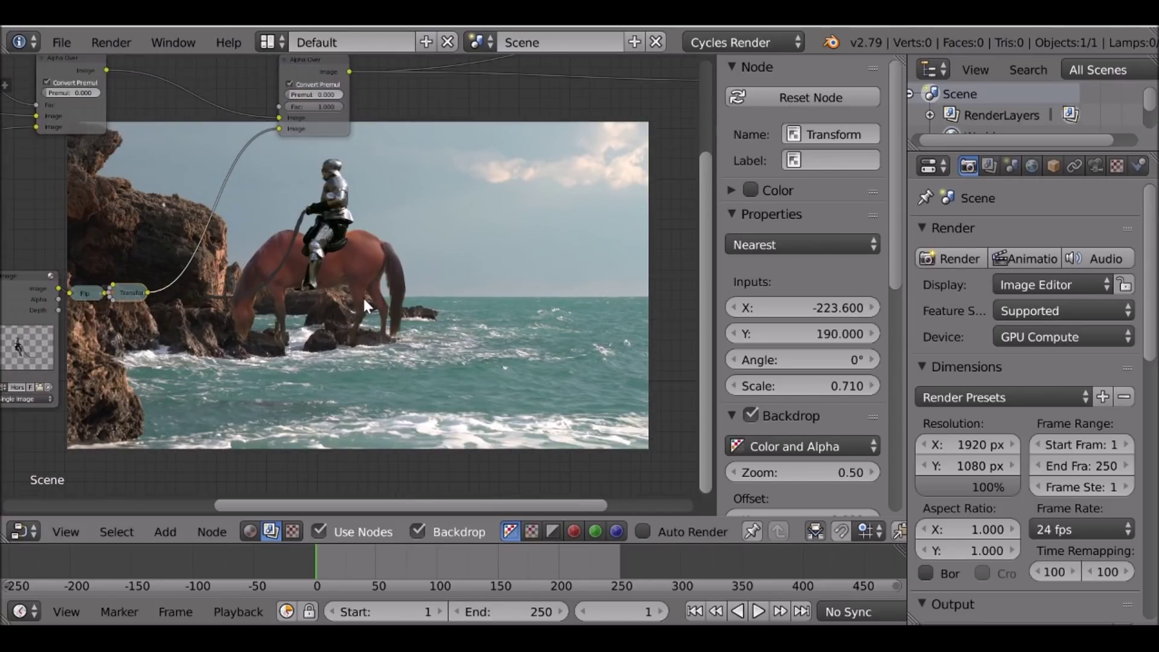
{"action": "scroll", "coordinate": [364, 299], "scroll_direction": "up", "scroll_amount": 3}
{"action": "middle_click_drag", "start_coordinate": [364, 299], "coordinate": [555, 304]}
{"action": "middle_click_drag", "start_coordinate": [361, 265], "coordinate": [290, 284]}
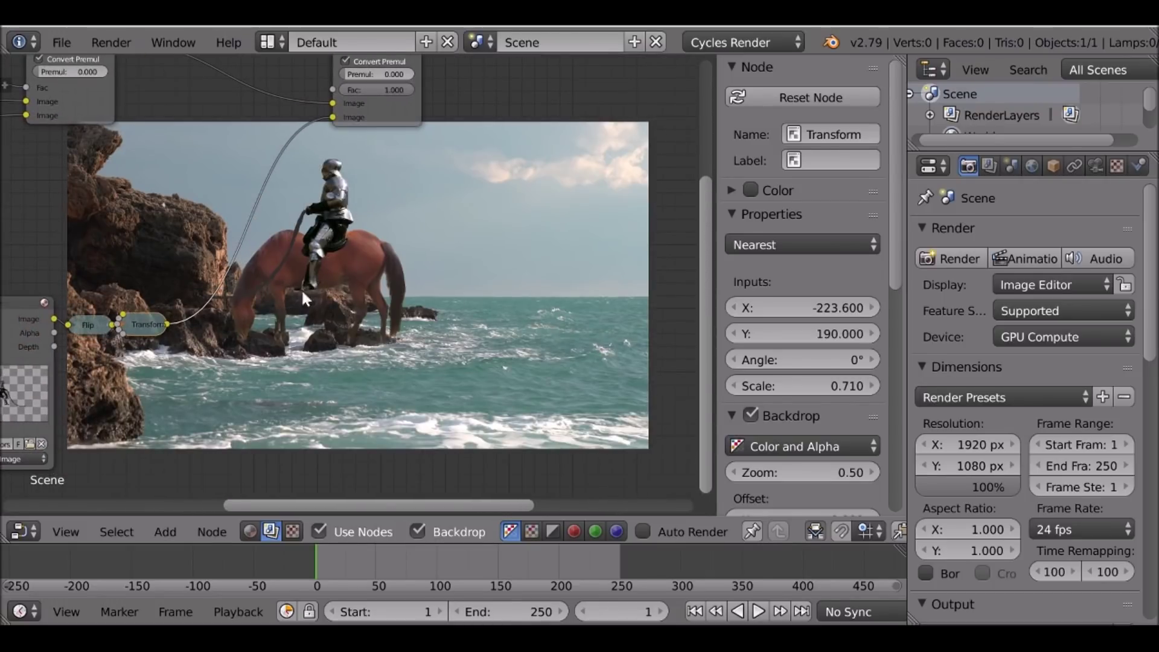
{"action": "left_click", "coordinate": [370, 563]}
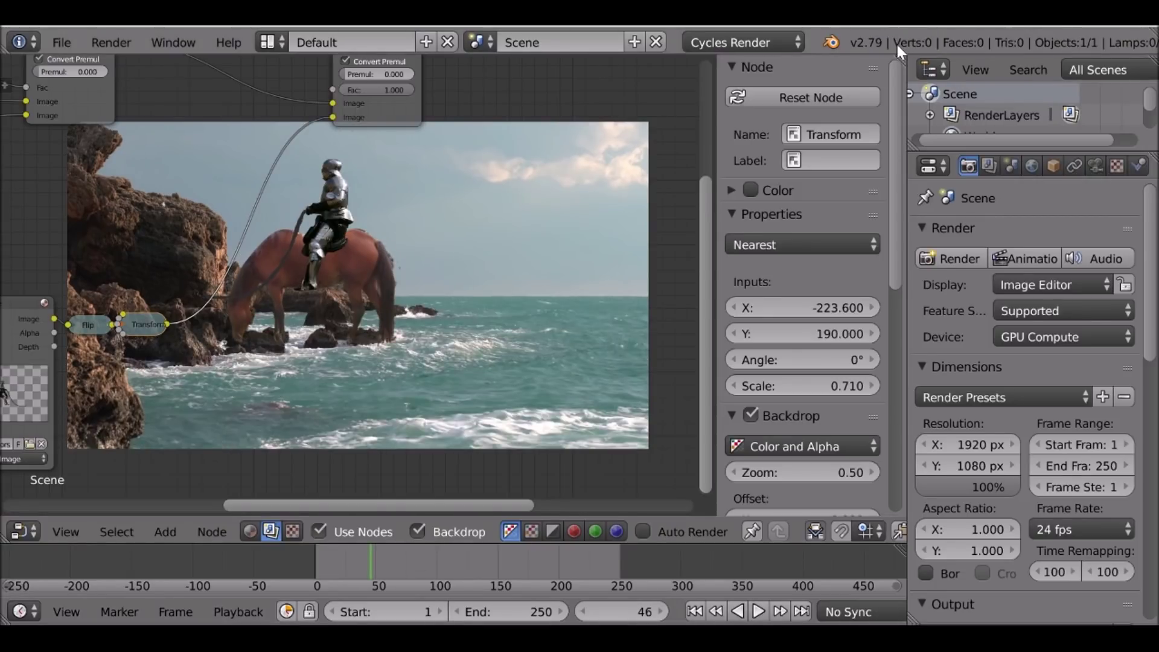
{"action": "left_click", "coordinate": [428, 560]}
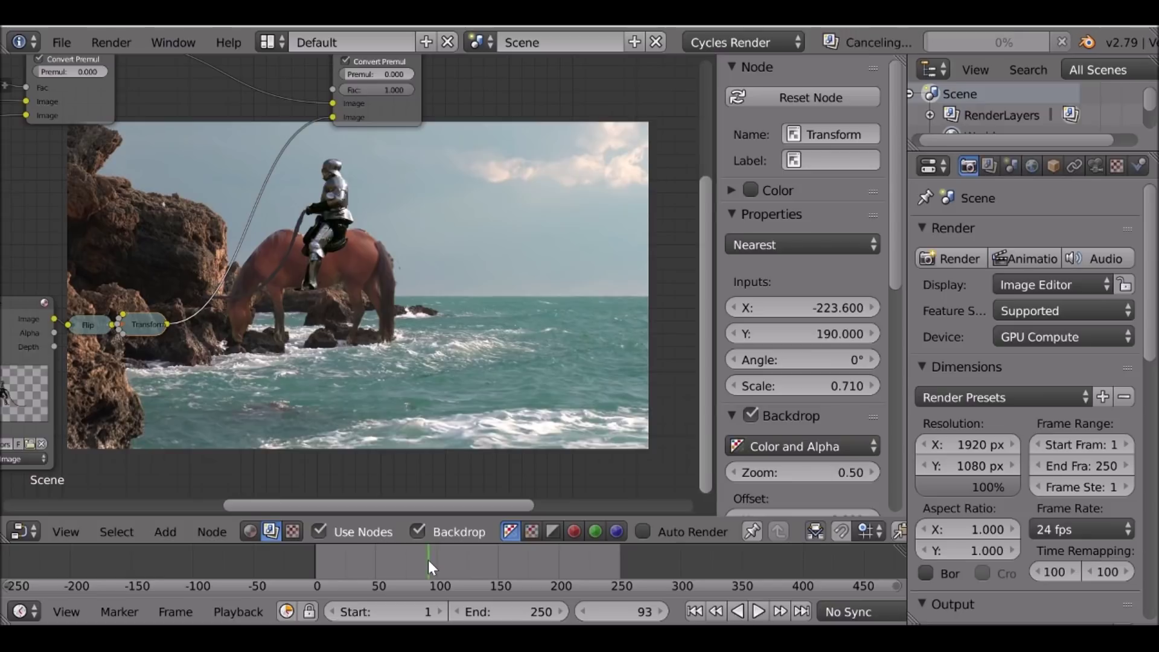
{"action": "left_click", "coordinate": [525, 561]}
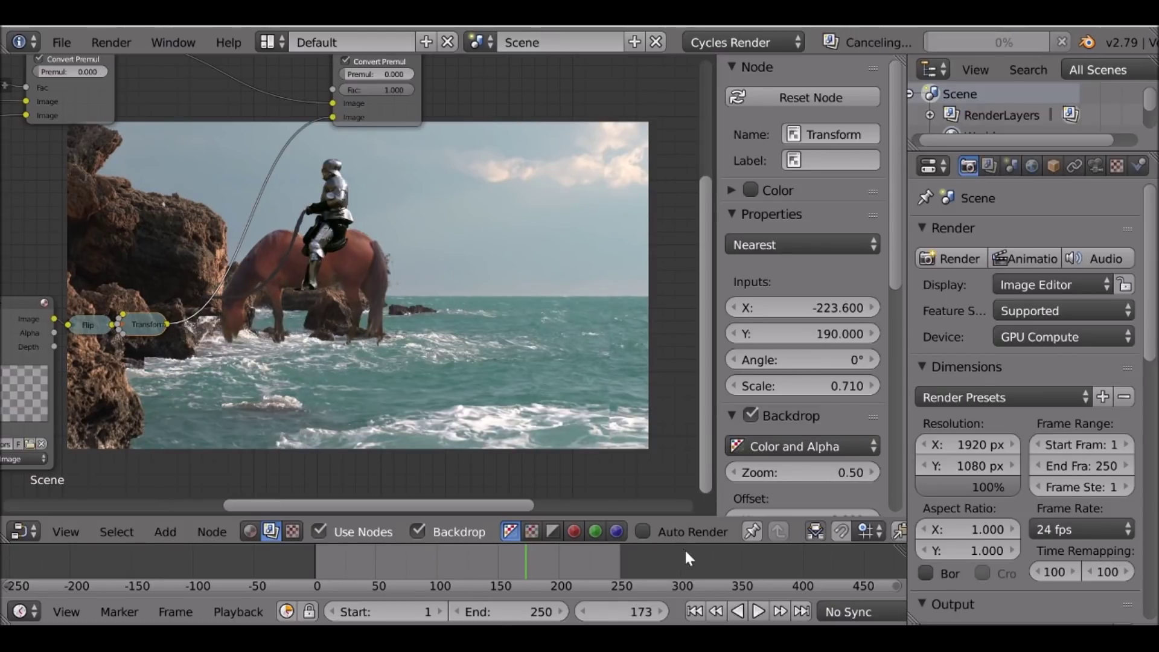
{"action": "left_click", "coordinate": [694, 611]}
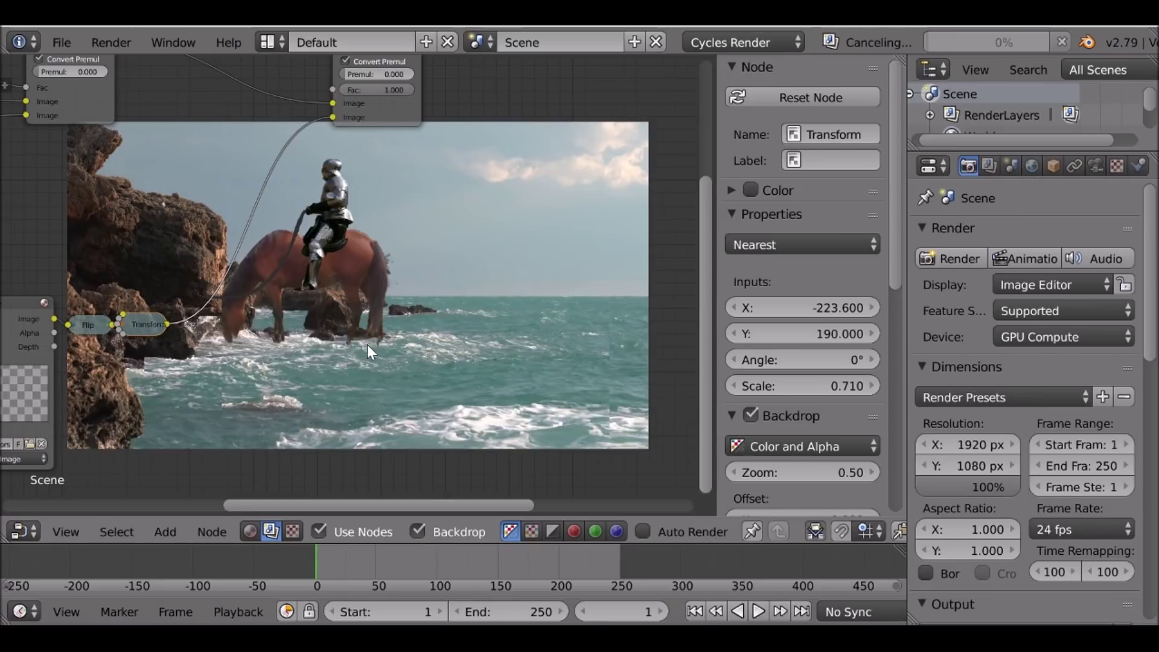
- Reposition the Transform node slightly beside the Flip node in the knight image branch
{"action": "middle_click_drag", "start_coordinate": [326, 335], "coordinate": [478, 258]}
{"action": "scroll", "coordinate": [477, 258], "scroll_direction": "up", "scroll_amount": 2}
{"action": "mouse_move", "coordinate": [263, 257]}
{"action": "left_mouse_down"}
{"action": "mouse_move", "coordinate": [272, 248]}
{"action": "mouse_move", "coordinate": [276, 266]}
{"action": "left_mouse_up"}
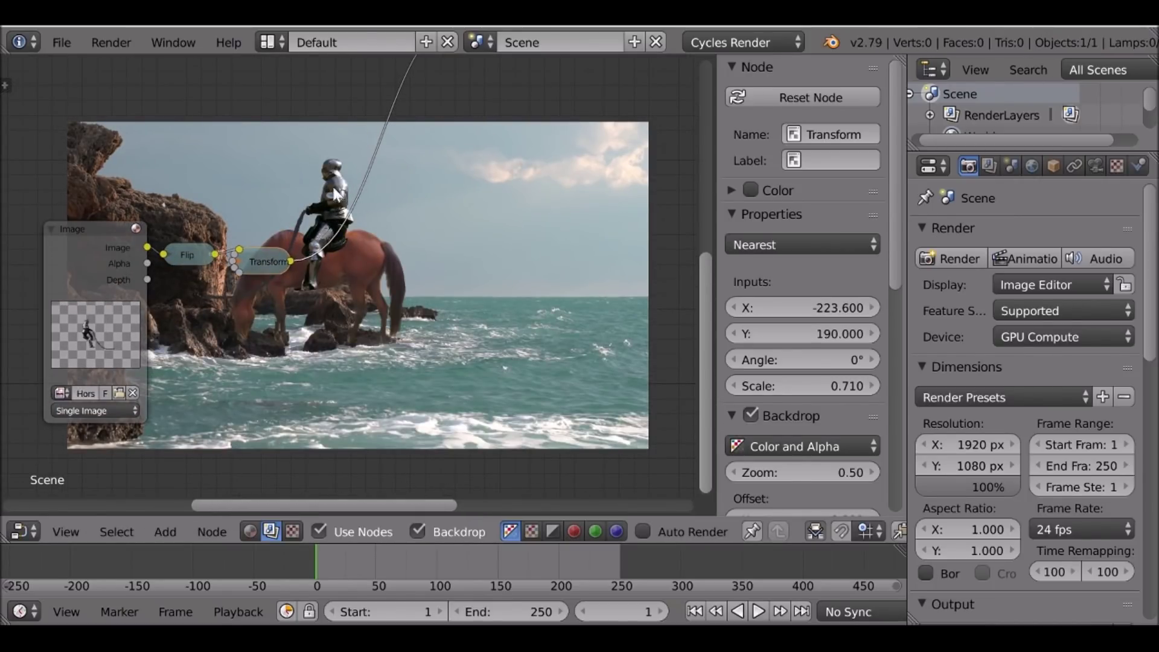
- Insert a Translate node on the link between the knight's Transform node and the Alpha Over node
{"action": "middle_click_drag", "start_coordinate": [288, 231], "coordinate": [174, 204]}
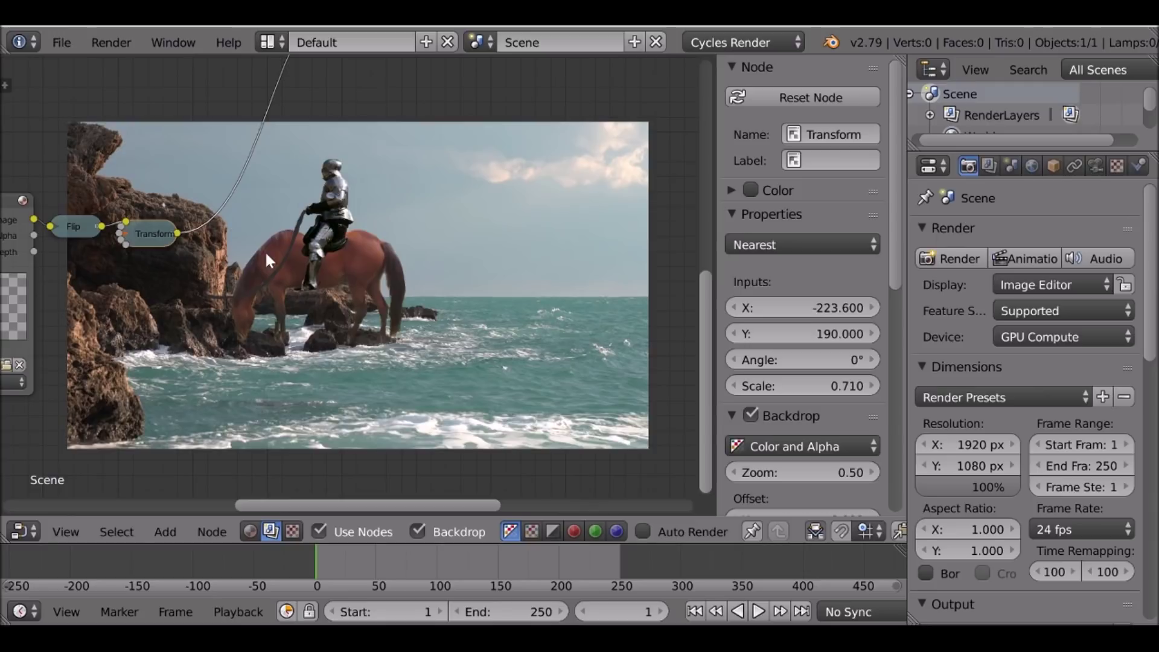
{"action": "key", "text": "shift+a"}
{"action": "mouse_move", "coordinate": [266, 248]}
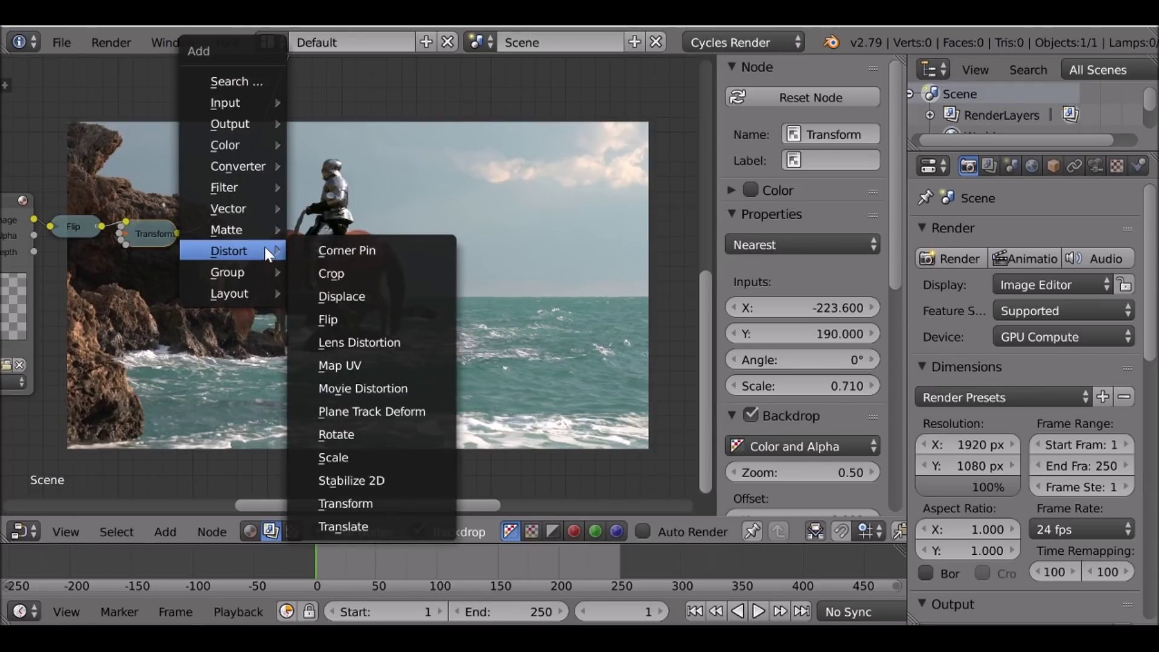
{"action": "left_click", "coordinate": [397, 520]}
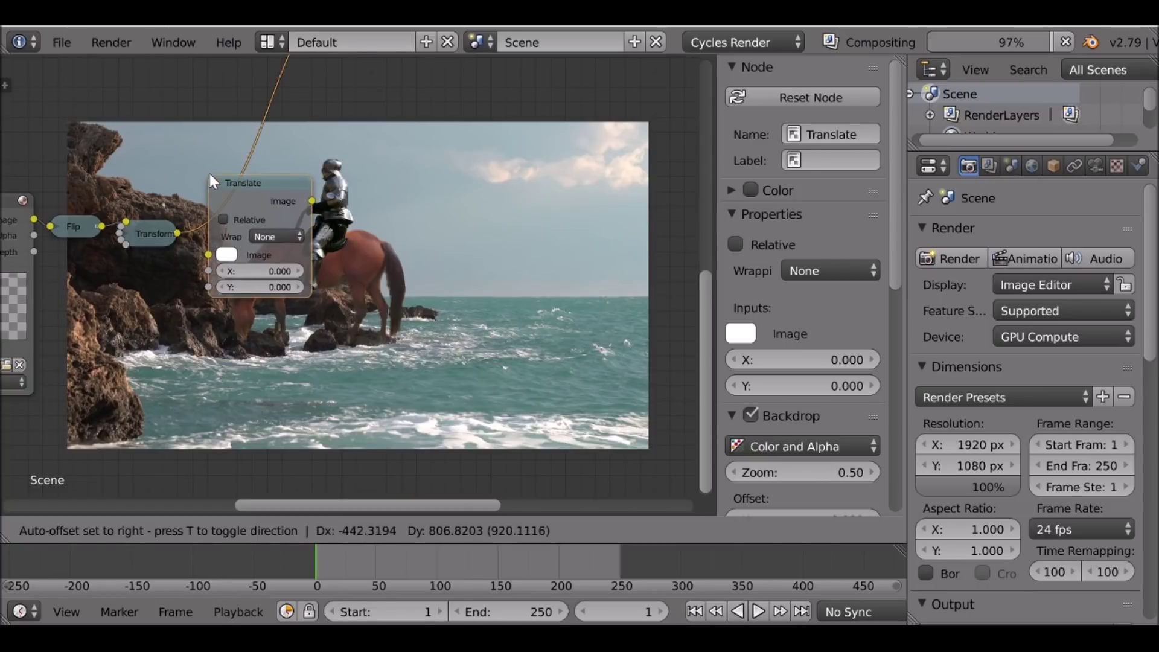
{"action": "left_click", "coordinate": [209, 174]}
{"action": "middle_click_drag", "start_coordinate": [297, 269], "coordinate": [267, 182]}
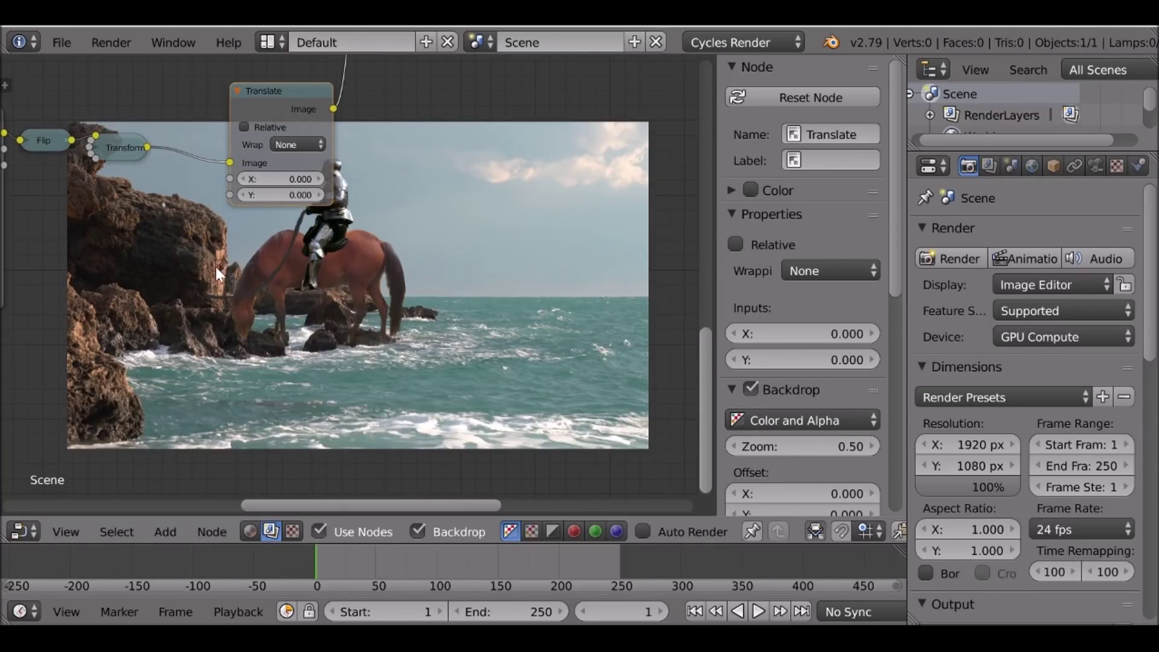
- Add a Track Position input node below the knight's Transform and Translate nodes
{"action": "key", "text": "shift+a"}
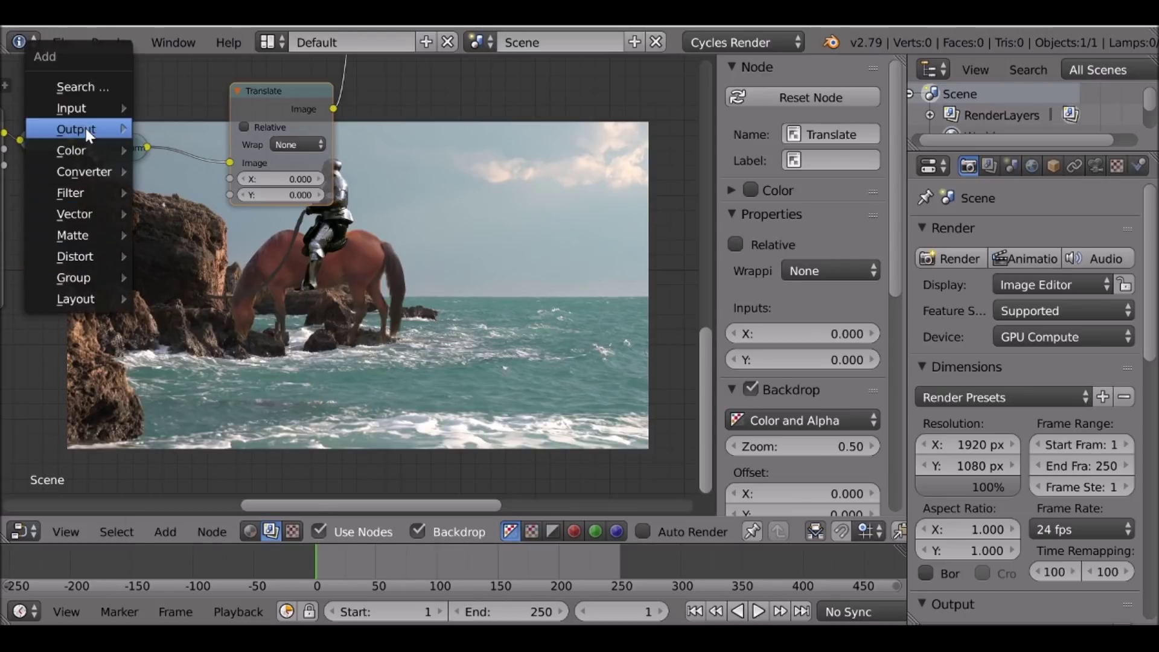
{"action": "mouse_move", "coordinate": [72, 109]}
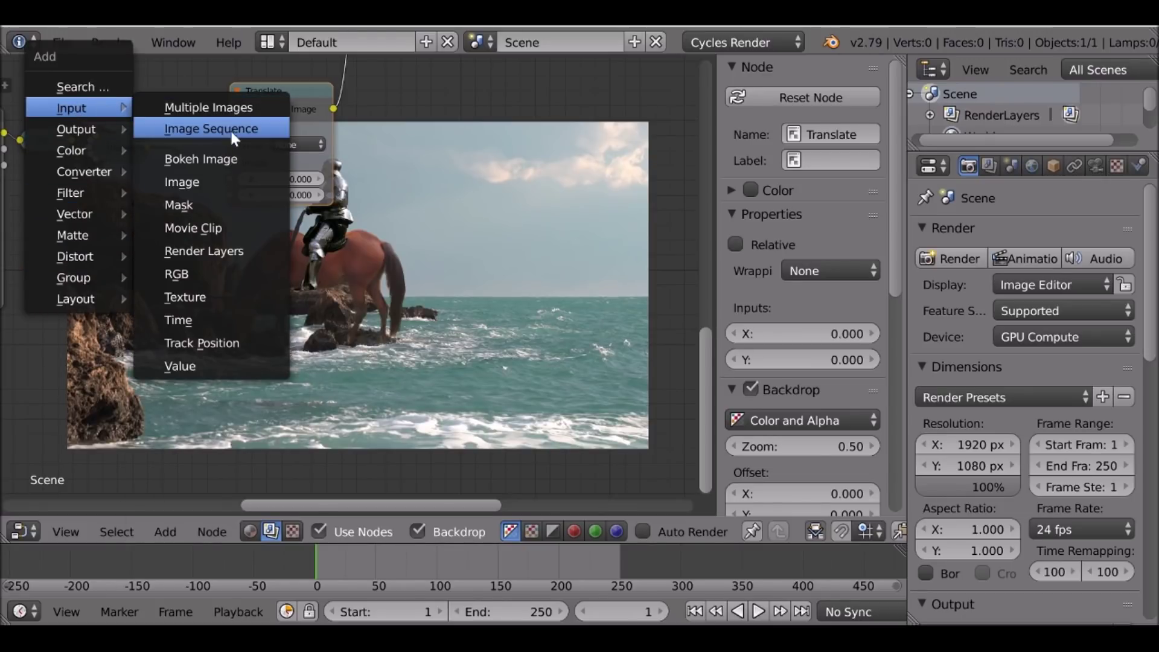
{"action": "left_click", "coordinate": [229, 342]}
{"action": "left_click", "coordinate": [100, 210]}
{"action": "middle_click_drag", "start_coordinate": [259, 229], "coordinate": [360, 187]}
{"action": "scroll", "coordinate": [502, 231], "scroll_direction": "up", "scroll_amount": 6}
{"action": "scroll", "coordinate": [355, 189], "scroll_direction": "up", "scroll_amount": 1}
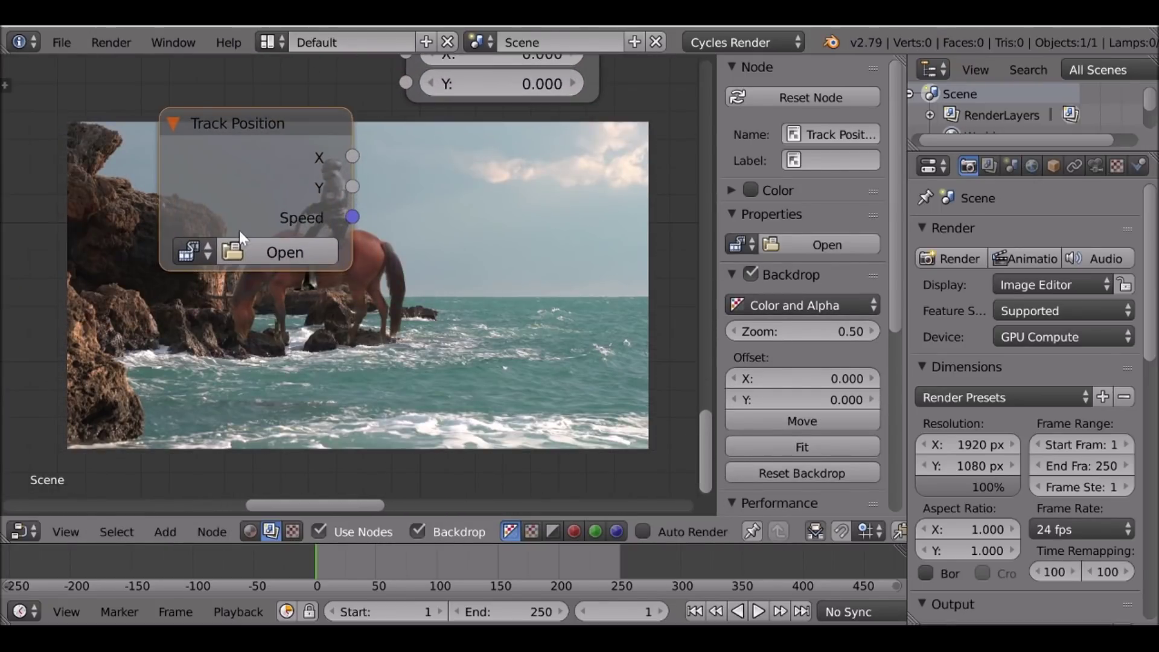
- Set the Track Position node to the clip Pexels Videos 1246201.mp4, the Camera object and the Horse Track track
{"action": "left_click", "coordinate": [192, 252]}
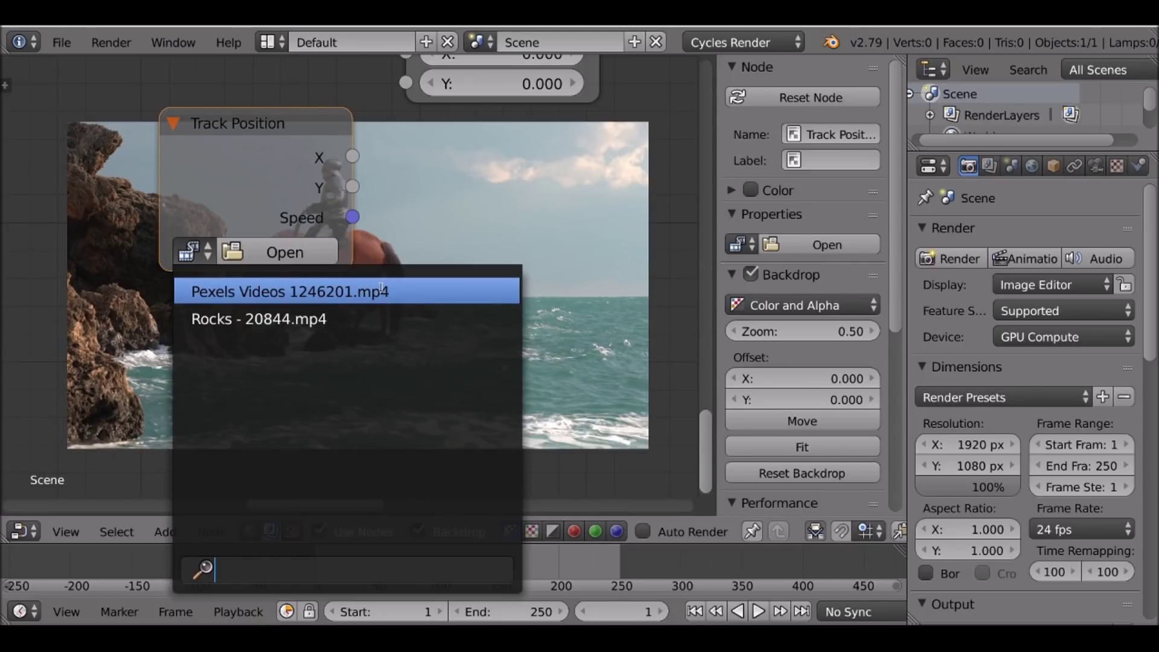
{"action": "left_click", "coordinate": [429, 291]}
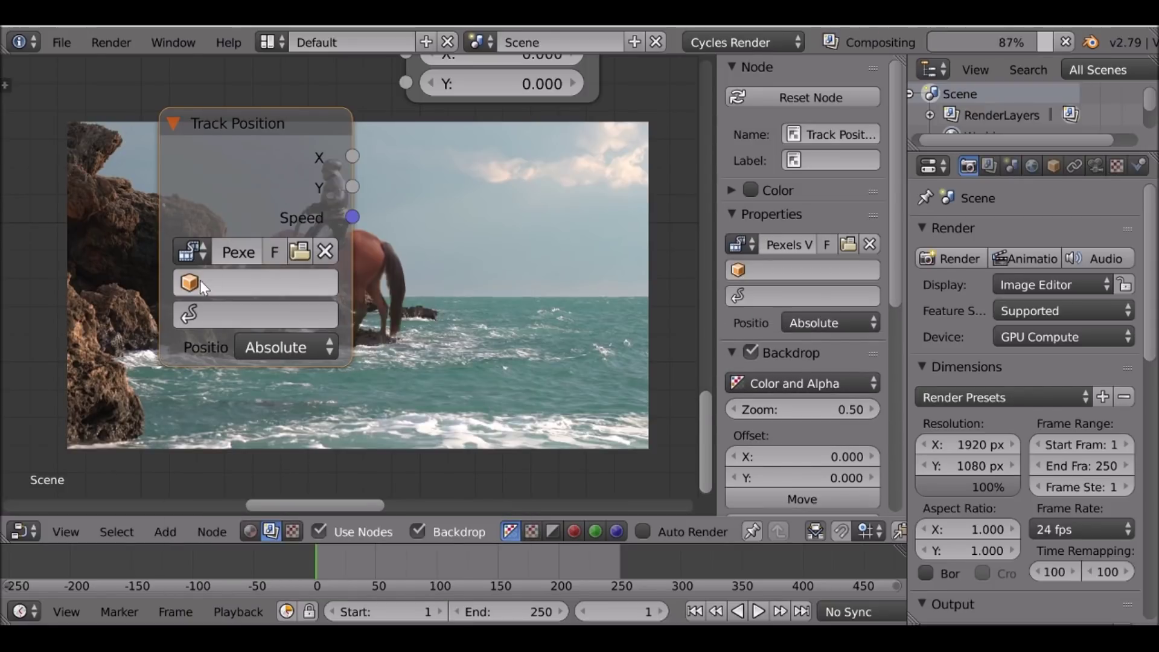
{"action": "left_click", "coordinate": [201, 281]}
{"action": "left_click", "coordinate": [215, 318]}
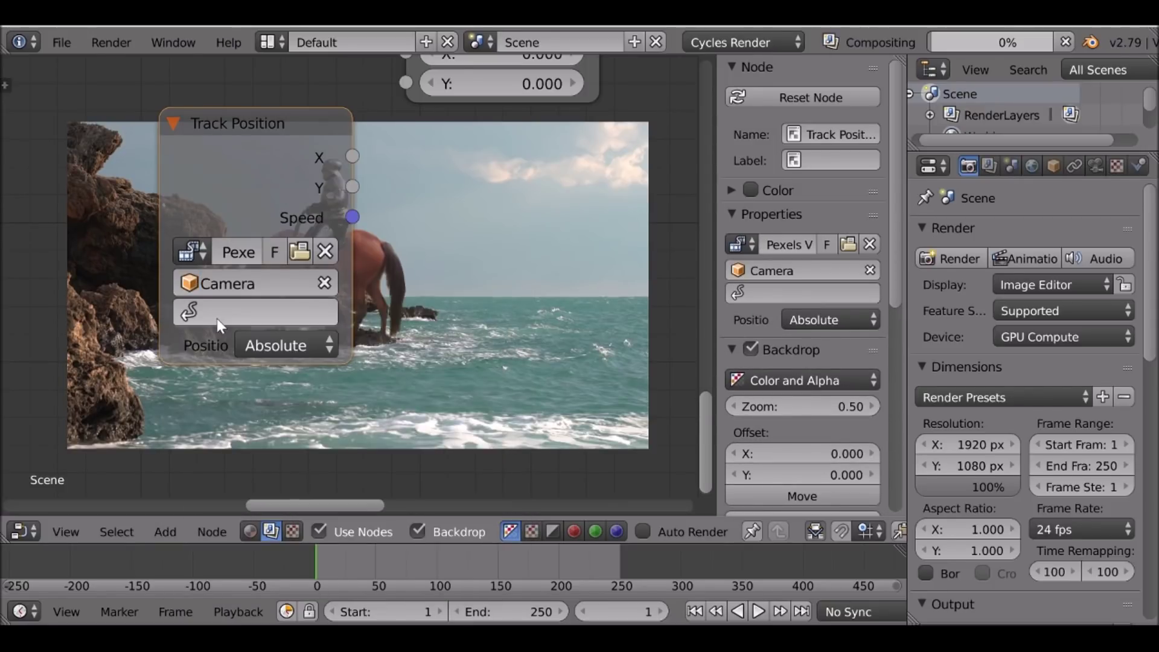
{"action": "left_click", "coordinate": [263, 313]}
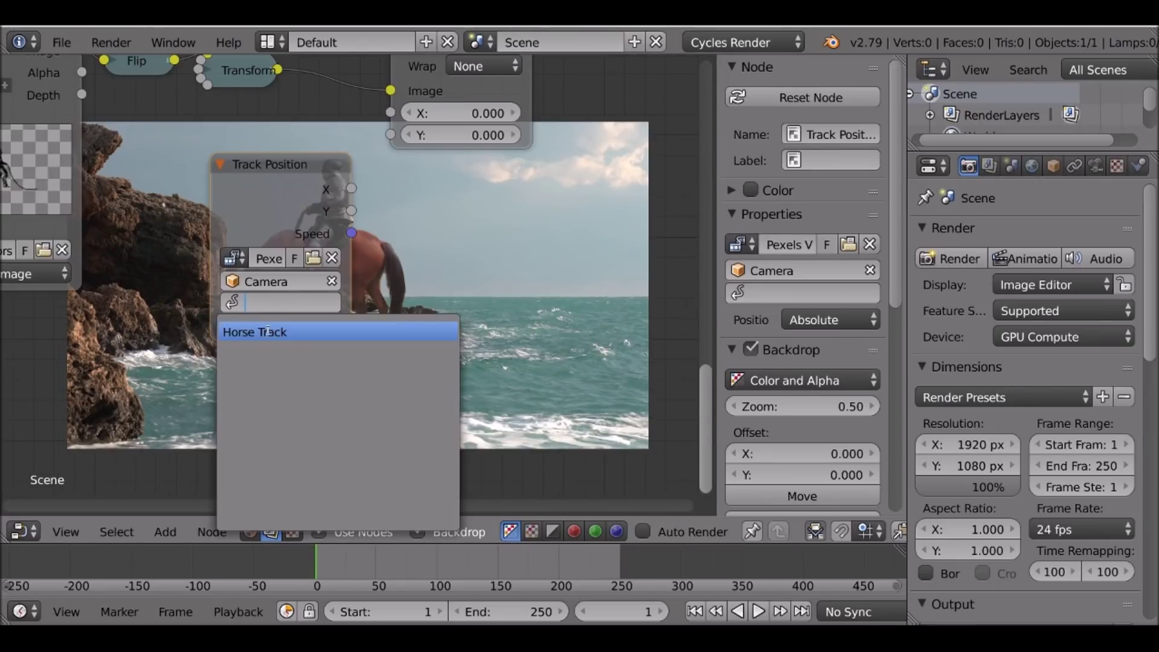
{"action": "left_click", "coordinate": [267, 328]}
- Connect the Track Position X and Y outputs to the Translate node's X and Y inputs and set its position mode to Relative Start
{"action": "middle_click_drag", "start_coordinate": [365, 215], "coordinate": [251, 212]}
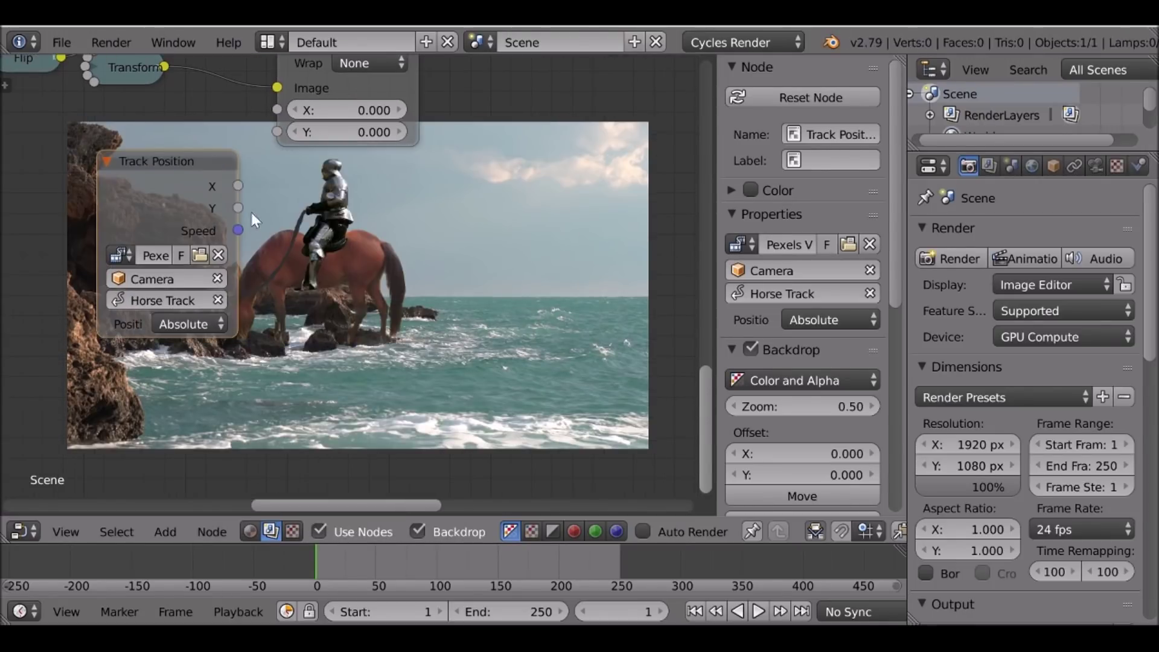
{"action": "left_click_drag", "start_coordinate": [239, 186], "coordinate": [279, 110]}
{"action": "left_click_drag", "start_coordinate": [239, 208], "coordinate": [289, 134]}
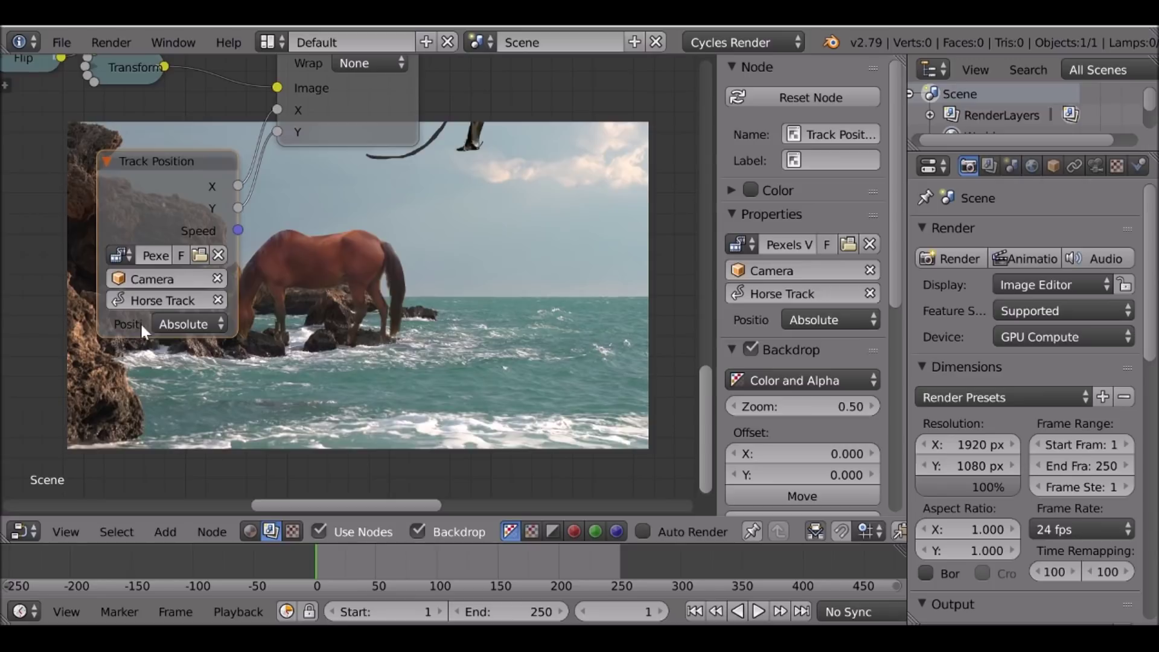
{"action": "left_click", "coordinate": [178, 324]}
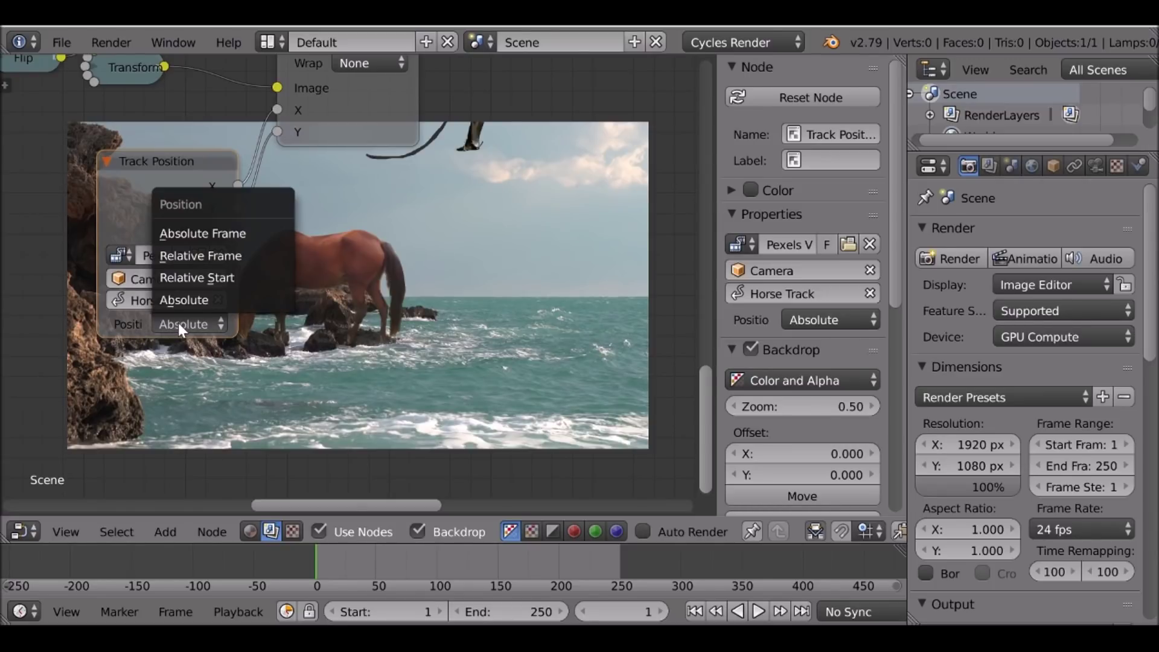
{"action": "left_click", "coordinate": [201, 272]}
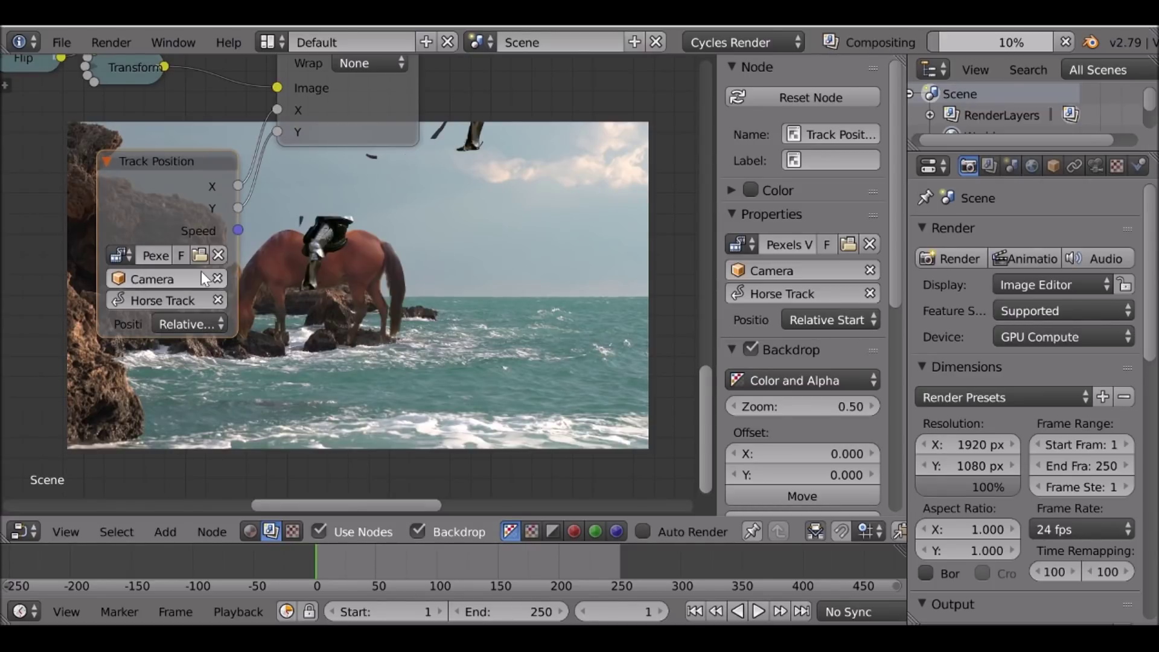
- Check how the knight follows the horse at frames 110, 185 and 41, returning to frame 1
{"action": "middle_click_drag", "start_coordinate": [320, 241], "coordinate": [230, 182]}
{"action": "left_click", "coordinate": [448, 555]}
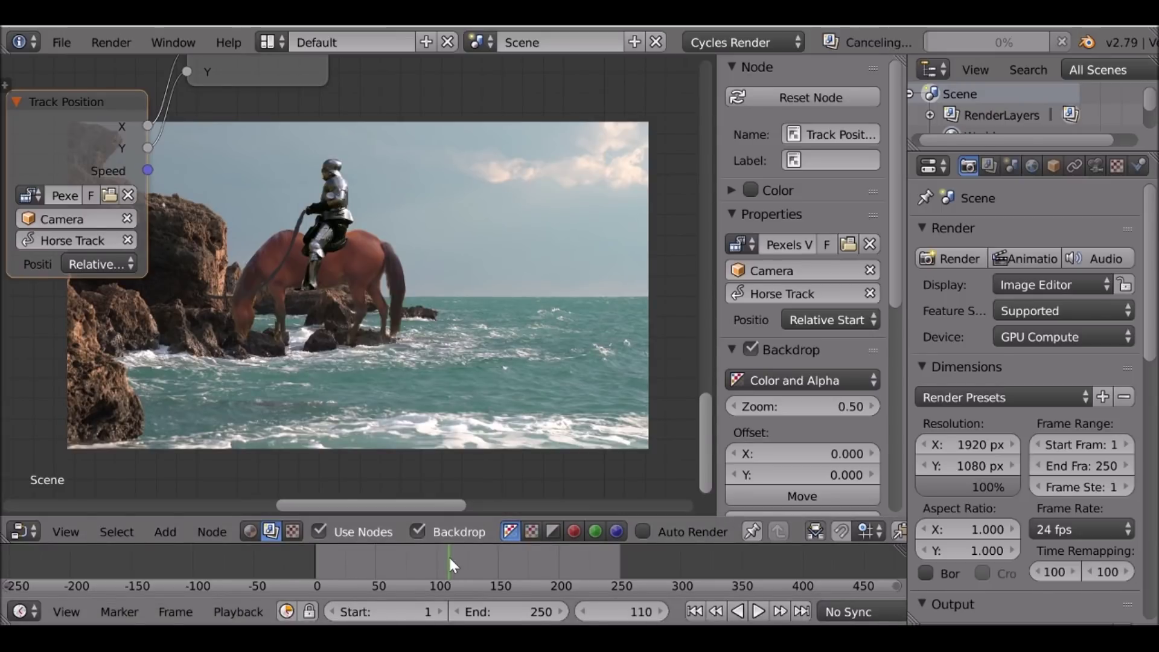
{"action": "left_click", "coordinate": [541, 564]}
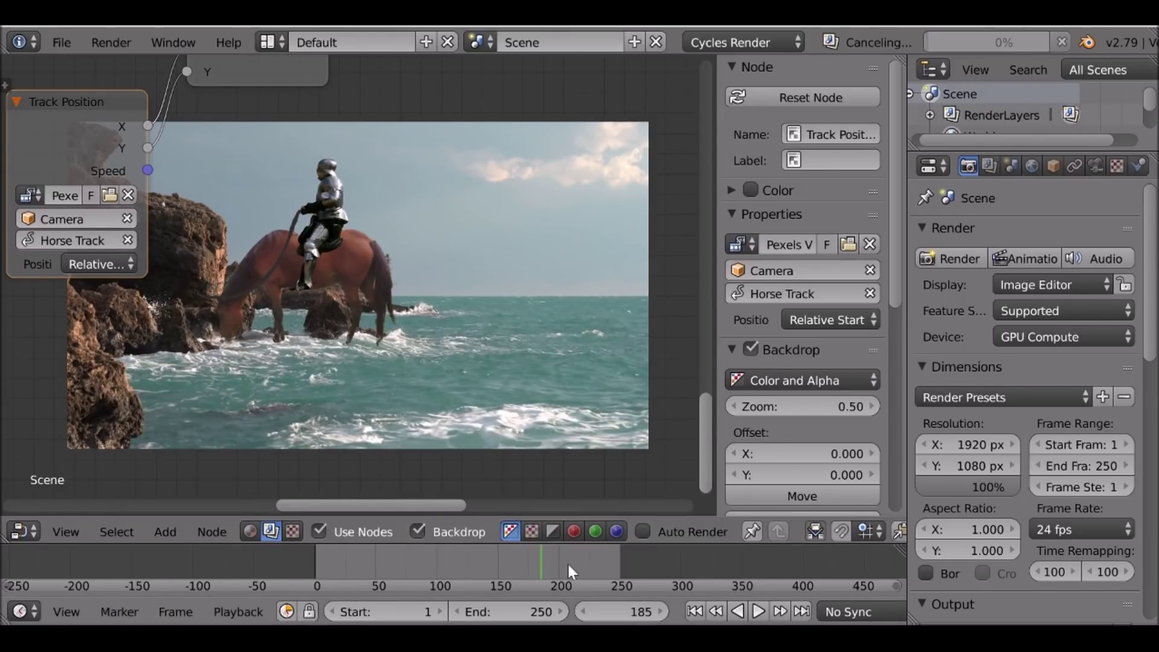
{"action": "left_click", "coordinate": [694, 612]}
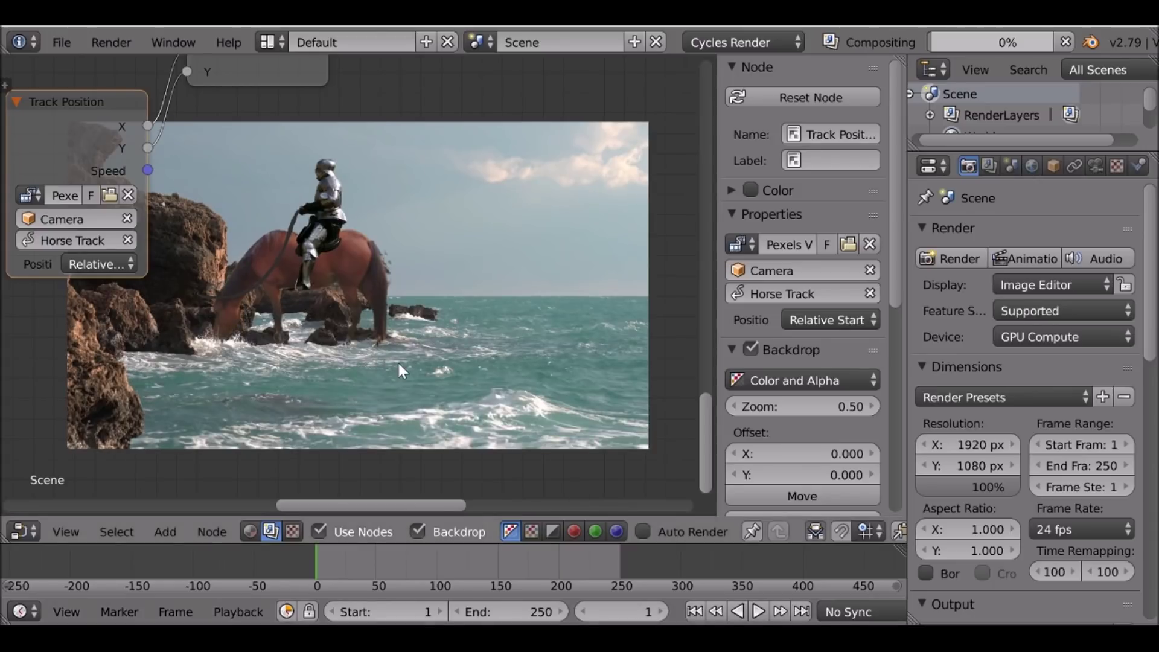
{"action": "scroll", "coordinate": [398, 360], "scroll_direction": "down", "scroll_amount": 3}
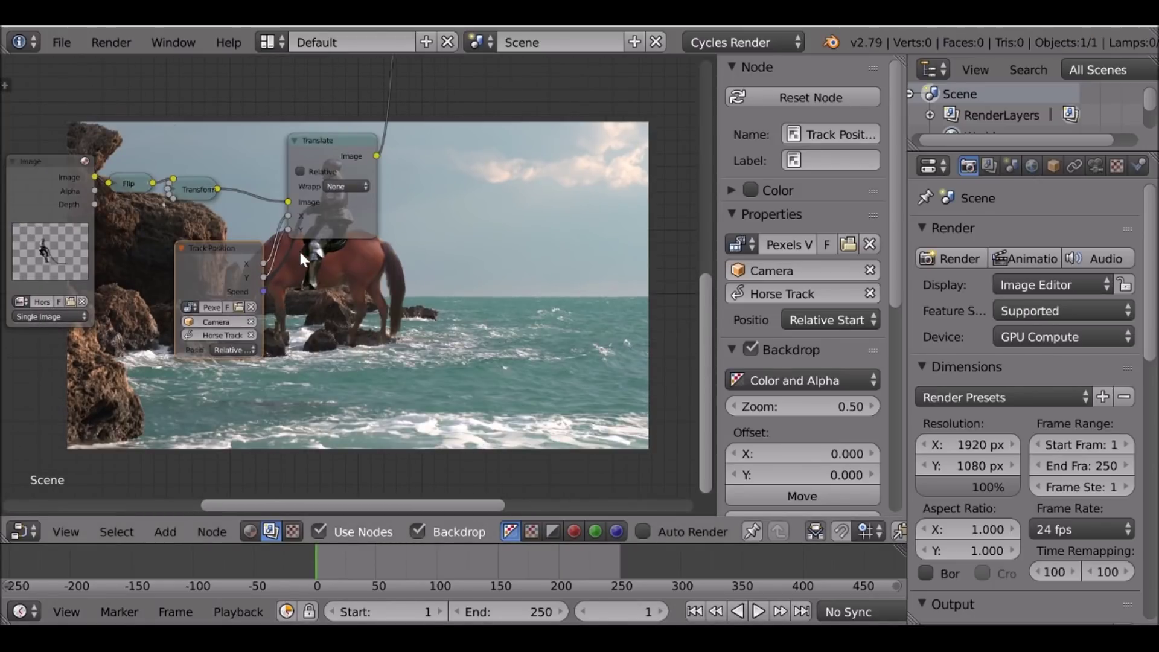
{"action": "middle_click_drag", "start_coordinate": [301, 248], "coordinate": [203, 177]}
{"action": "middle_click_drag", "start_coordinate": [307, 188], "coordinate": [292, 99]}
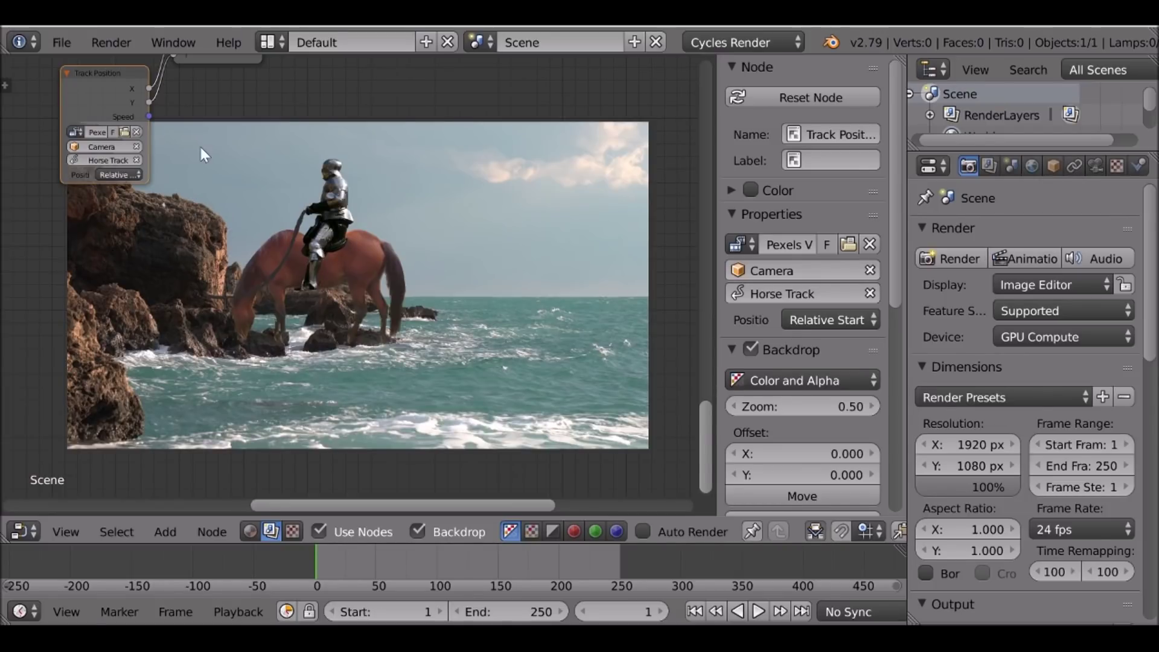
{"action": "left_click", "coordinate": [364, 566]}
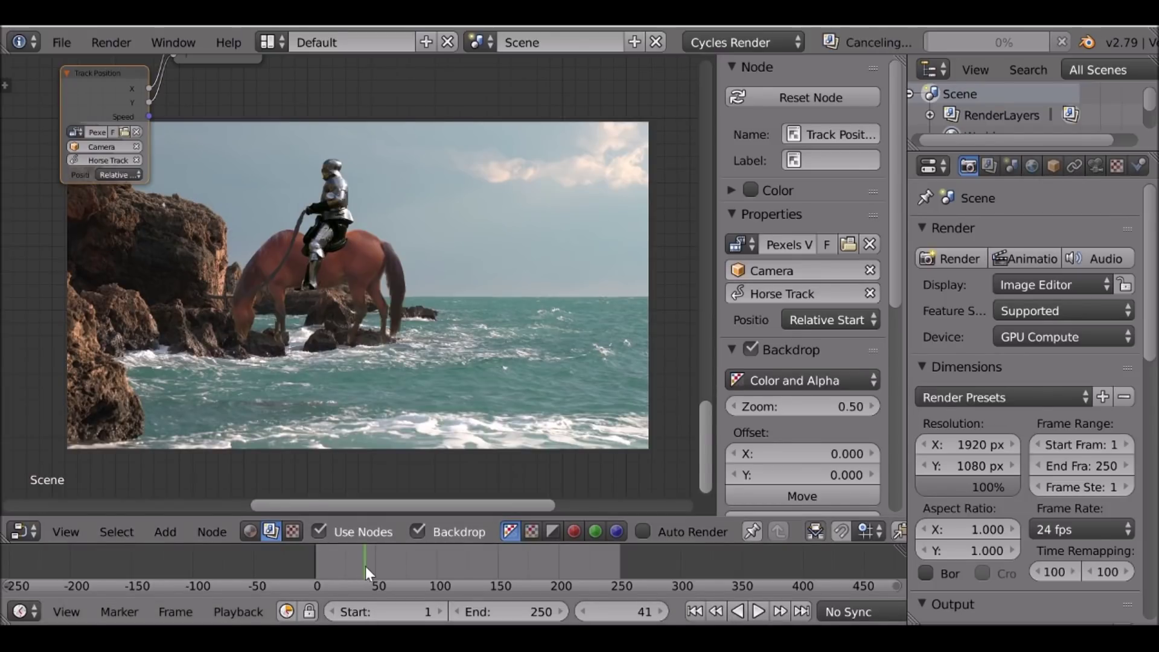
{"action": "left_click", "coordinate": [692, 612]}
- Collapse the Track Position and Translate nodes and arrange them compactly beside the Transform node
{"action": "middle_click_drag", "start_coordinate": [257, 108], "coordinate": [355, 235]}
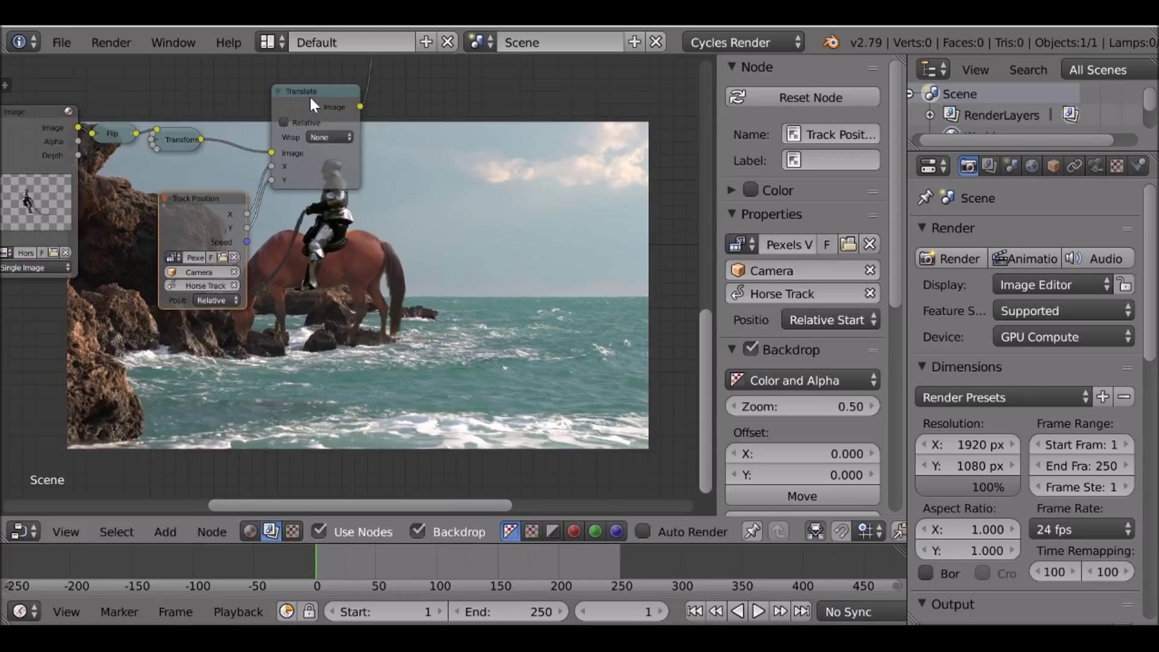
{"action": "left_click_drag", "start_coordinate": [309, 99], "coordinate": [324, 104]}
{"action": "scroll", "coordinate": [180, 222], "scroll_direction": "up", "scroll_amount": 1}
{"action": "middle_click_drag", "start_coordinate": [274, 121], "coordinate": [301, 149]}
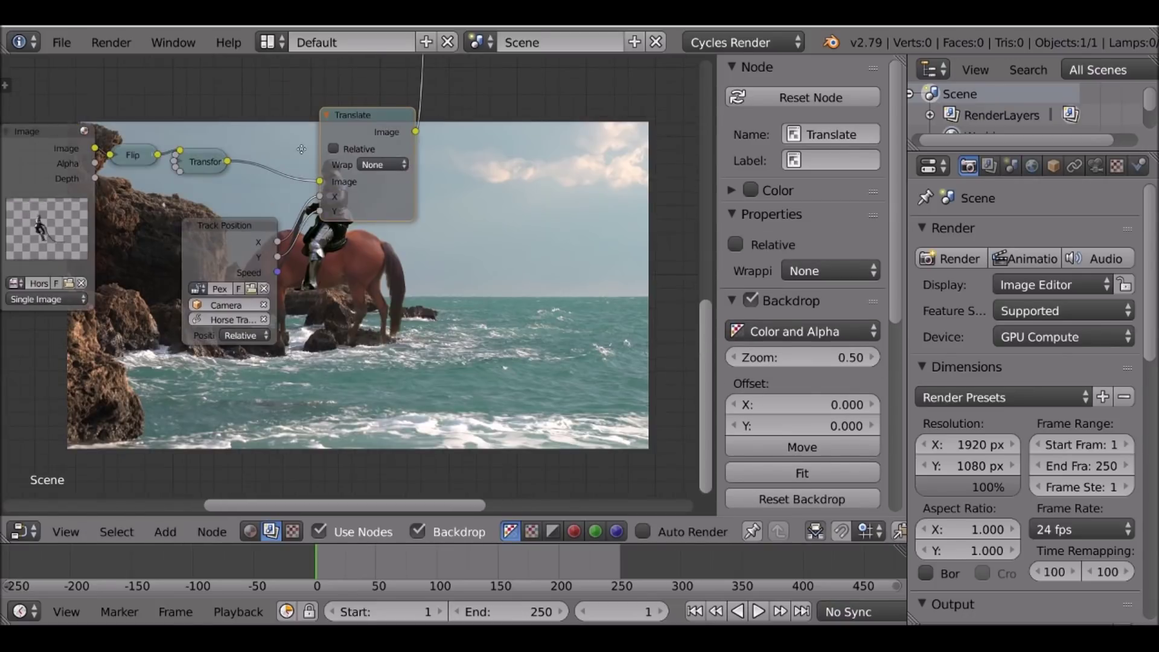
{"action": "scroll", "coordinate": [199, 199], "scroll_direction": "up", "scroll_amount": 1}
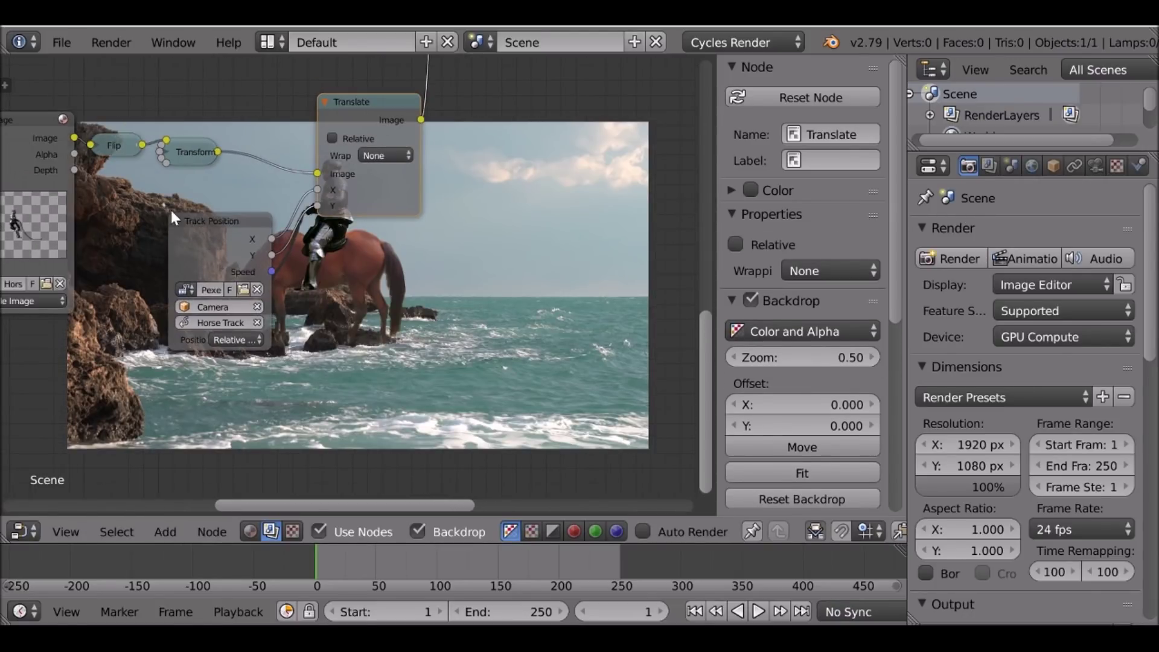
{"action": "left_click", "coordinate": [176, 219]}
{"action": "left_click_drag", "start_coordinate": [185, 219], "coordinate": [180, 199]}
{"action": "left_click_drag", "start_coordinate": [361, 110], "coordinate": [277, 178]}
{"action": "left_click", "coordinate": [287, 117]}
- Move the Alpha Over node that receives the knight image farther from the first Alpha Over node
{"action": "scroll", "coordinate": [277, 181], "scroll_direction": "down", "scroll_amount": 8}
{"action": "middle_click_drag", "start_coordinate": [277, 215], "coordinate": [242, 259]}
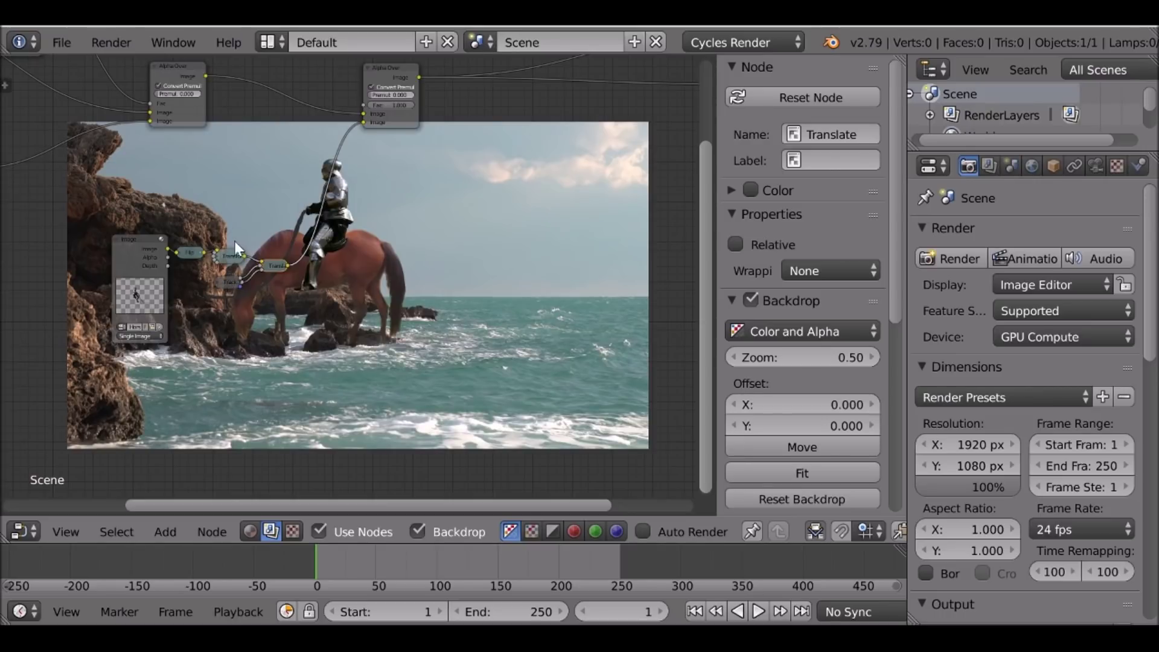
{"action": "middle_click_drag", "start_coordinate": [270, 195], "coordinate": [301, 236]}
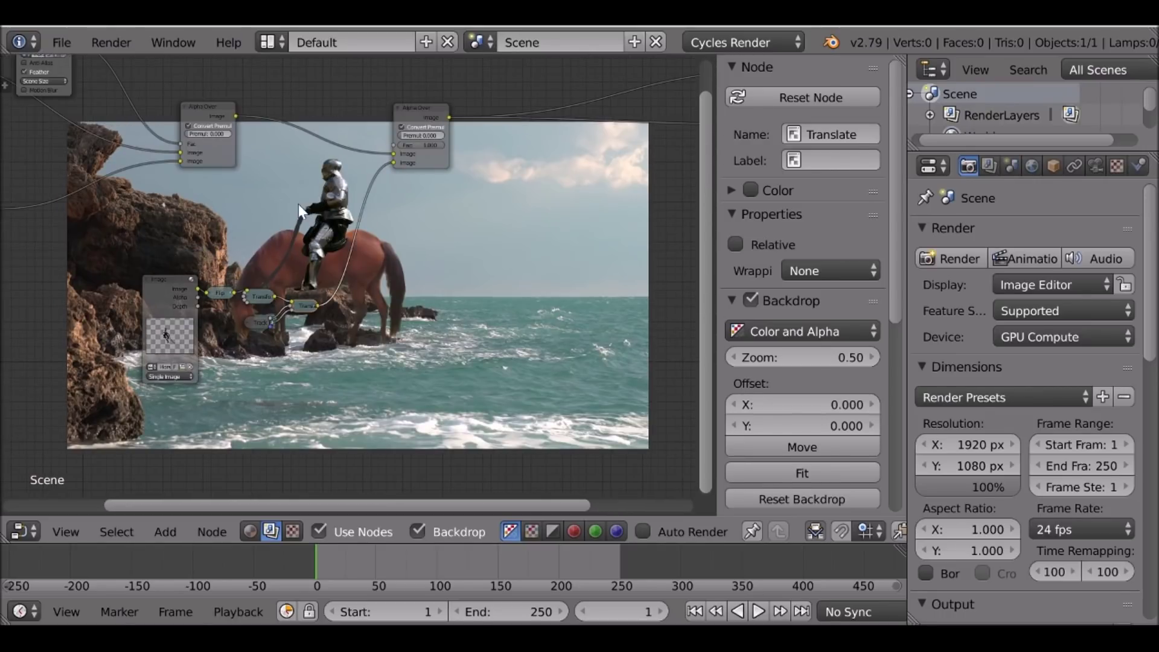
{"action": "left_click_drag", "start_coordinate": [424, 107], "coordinate": [471, 107]}
{"action": "middle_click_drag", "start_coordinate": [397, 244], "coordinate": [438, 162]}
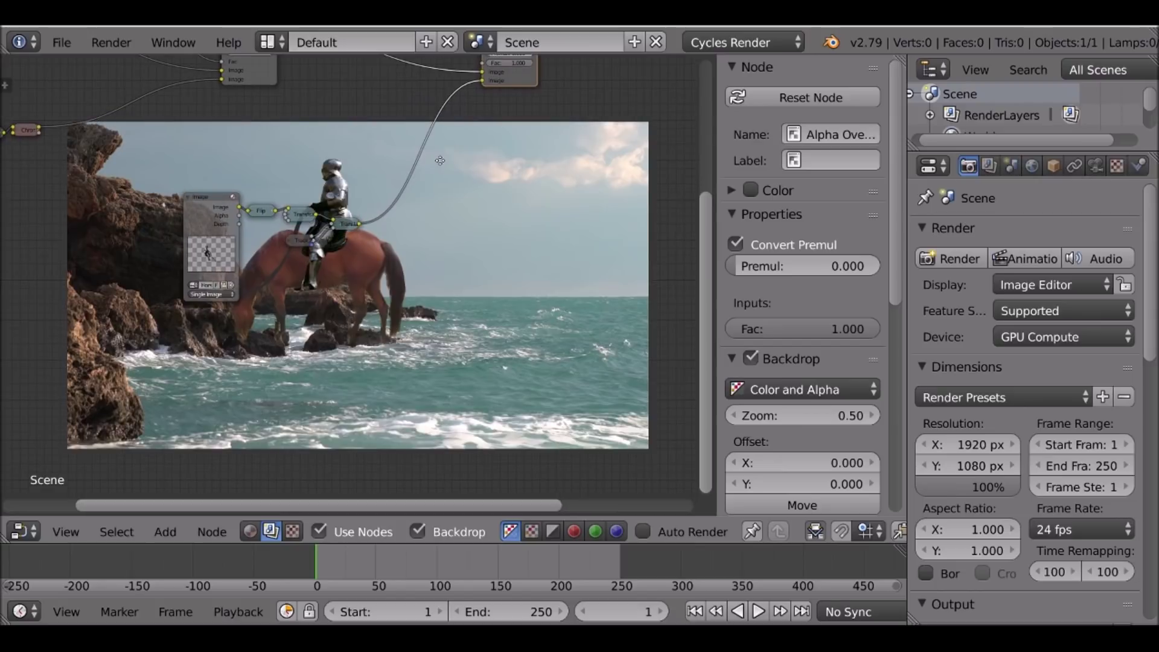
- Move the knight's Image node beneath the horse footage node, in line with the other input nodes
{"action": "middle_click_drag", "start_coordinate": [349, 288], "coordinate": [338, 192]}
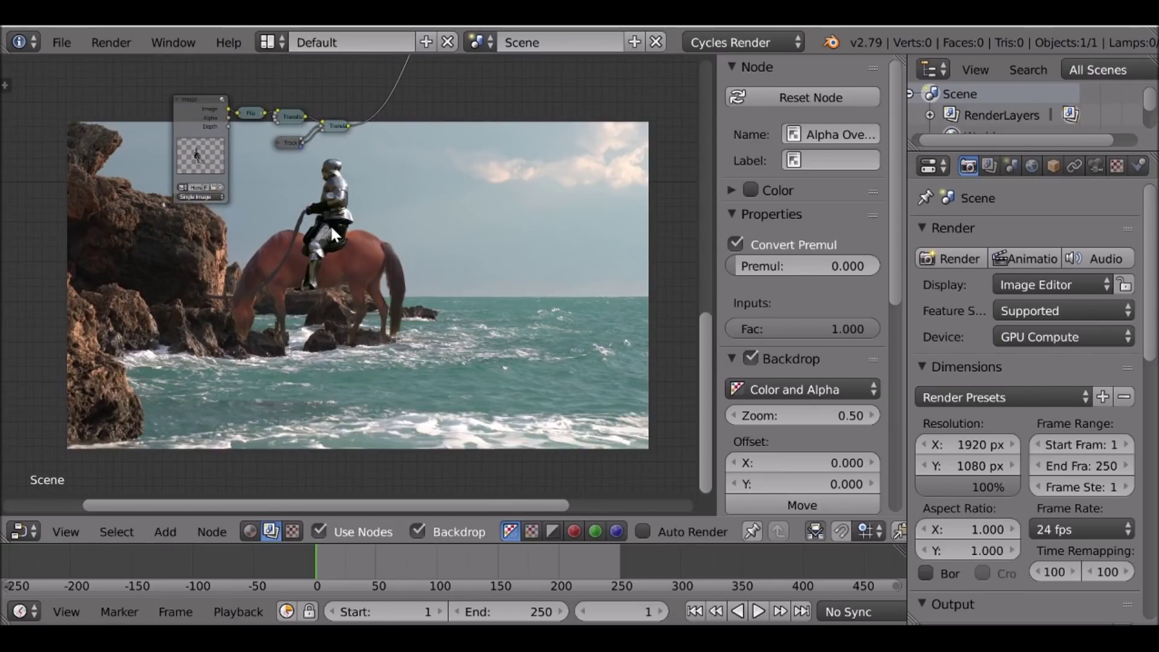
{"action": "middle_click_drag", "start_coordinate": [240, 272], "coordinate": [210, 302]}
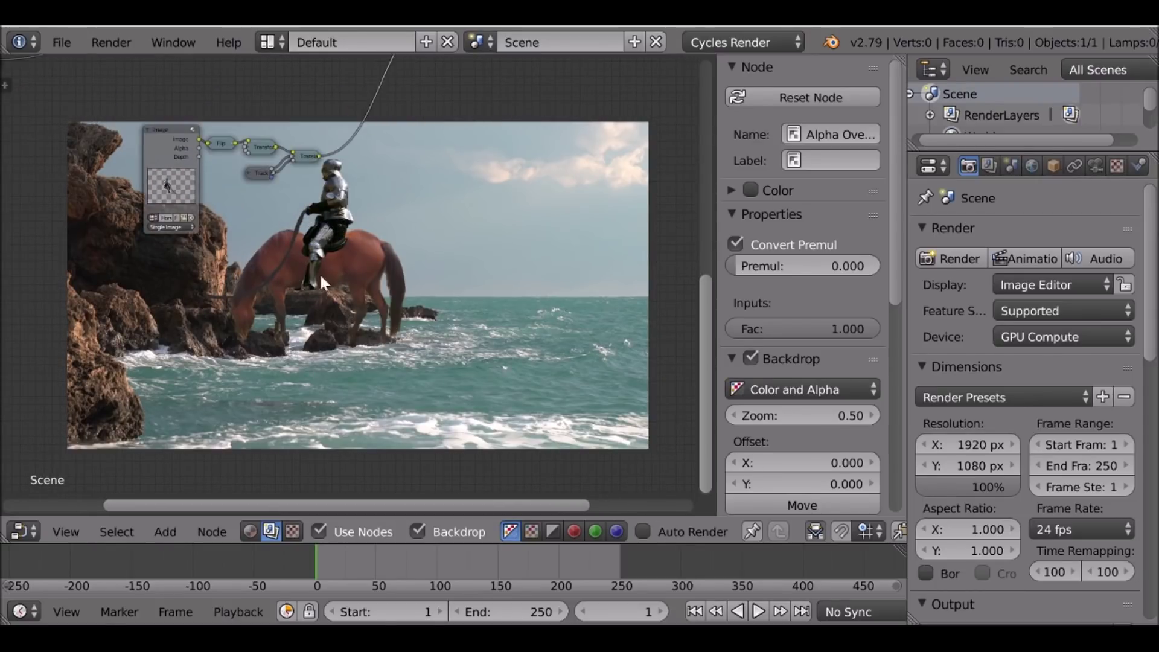
{"action": "middle_click_drag", "start_coordinate": [319, 246], "coordinate": [300, 316]}
{"action": "scroll", "coordinate": [295, 248], "scroll_direction": "down", "scroll_amount": 3}
{"action": "middle_click_drag", "start_coordinate": [295, 247], "coordinate": [362, 326]}
{"action": "left_click_drag", "start_coordinate": [287, 313], "coordinate": [101, 411]}
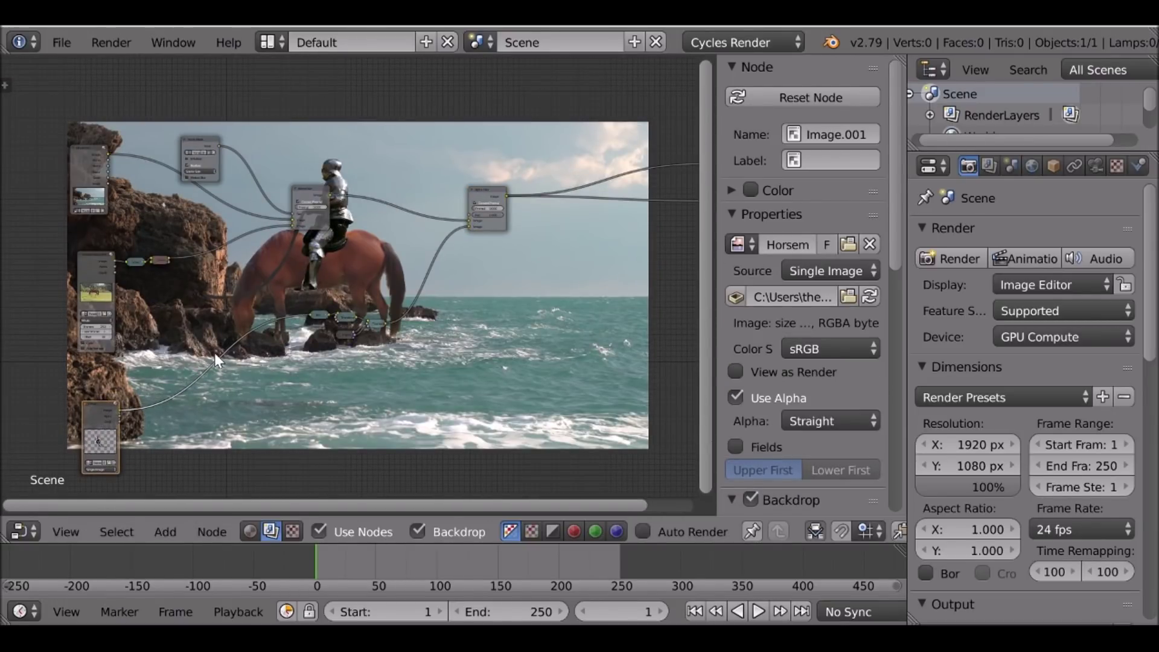
- Box-select the Flip, Transform, Track Position and Translate nodes and move them beside the knight's Image node
{"action": "key", "text": "a"}
{"action": "key", "text": "a"}
{"action": "key", "text": "a"}
{"action": "key", "text": "b"}
{"action": "left_click_drag", "start_coordinate": [284, 289], "coordinate": [448, 352]}
{"action": "key", "text": "g"}
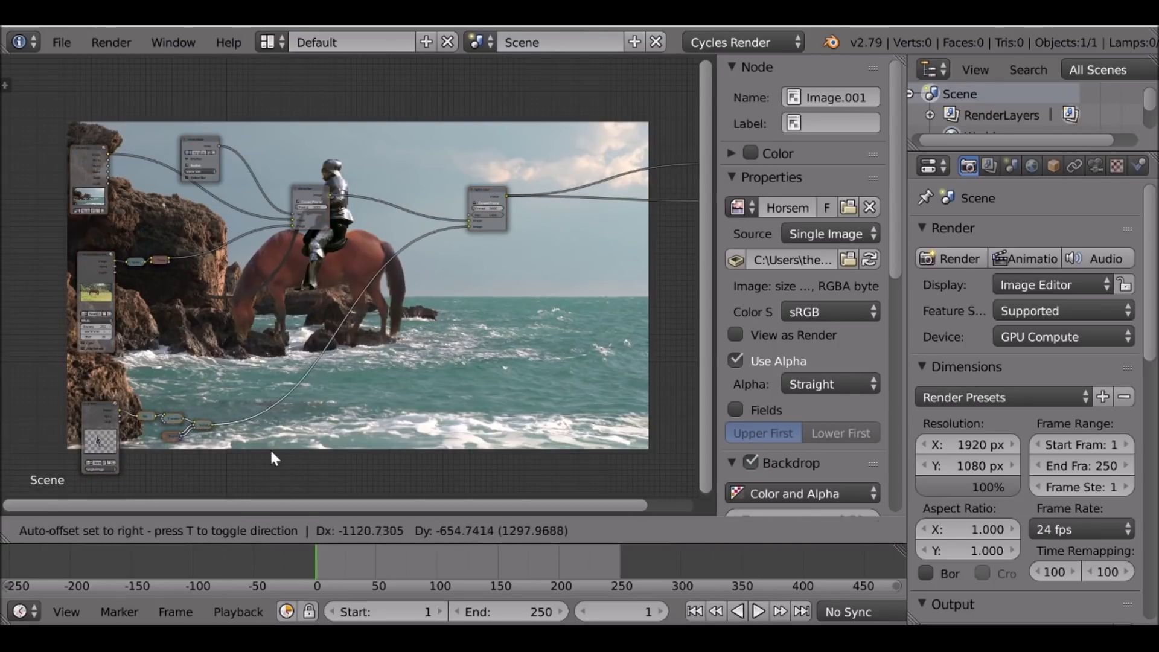
{"action": "left_click", "coordinate": [268, 448]}
{"action": "middle_click_drag", "start_coordinate": [376, 334], "coordinate": [453, 334]}
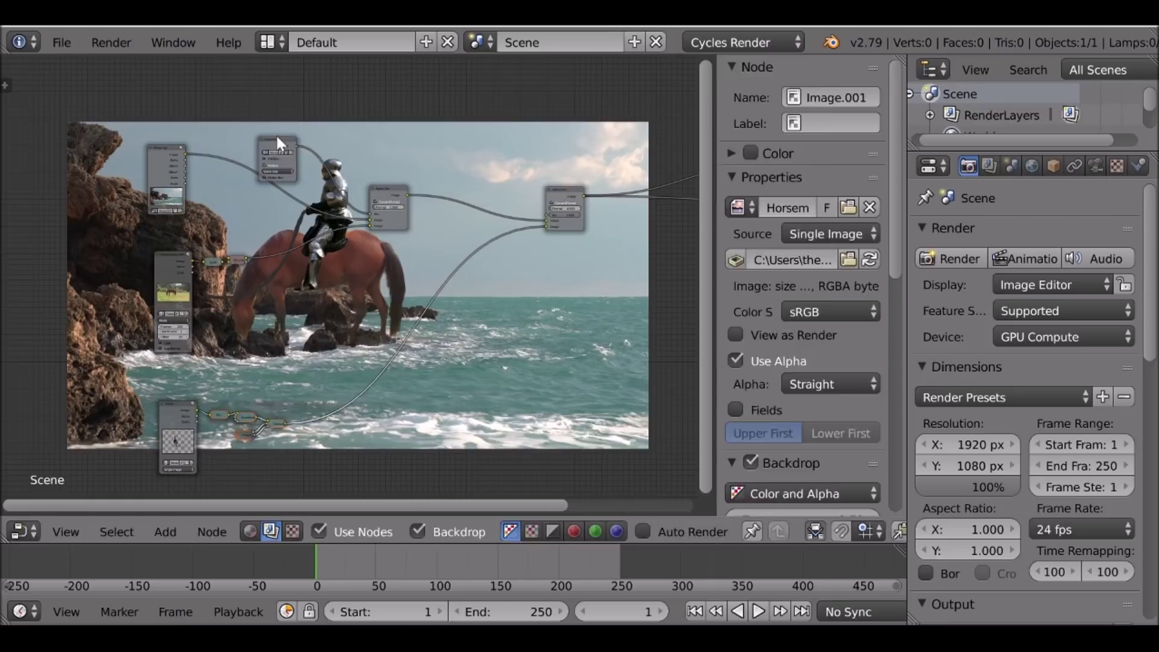
- Space out the source nodes vertically, moving the Mask node well above the background, horse footage and knight image nodes
{"action": "left_click_drag", "start_coordinate": [277, 137], "coordinate": [283, 87]}
{"action": "middle_click_drag", "start_coordinate": [277, 115], "coordinate": [301, 109]}
{"action": "left_click_drag", "start_coordinate": [189, 164], "coordinate": [190, 139]}
{"action": "left_click_drag", "start_coordinate": [195, 261], "coordinate": [192, 254]}
{"action": "left_click_drag", "start_coordinate": [192, 422], "coordinate": [191, 417]}
{"action": "middle_click_drag", "start_coordinate": [183, 157], "coordinate": [186, 205]}
{"action": "left_click_drag", "start_coordinate": [302, 132], "coordinate": [307, 111]}
{"action": "middle_click_drag", "start_coordinate": [348, 307], "coordinate": [331, 235]}
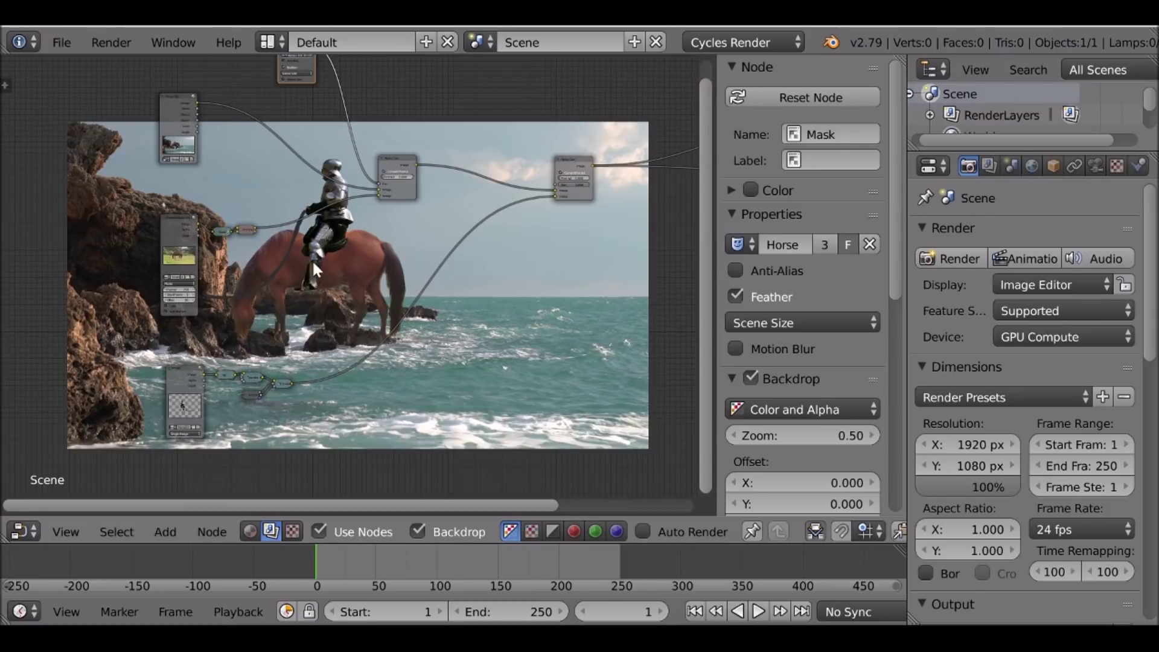
- Add a Transform node into the link between the knight's Translate node and the second Alpha Over node
{"action": "key", "text": "shift+a"}
{"action": "mouse_move", "coordinate": [313, 264]}
{"action": "mouse_move", "coordinate": [301, 413]}
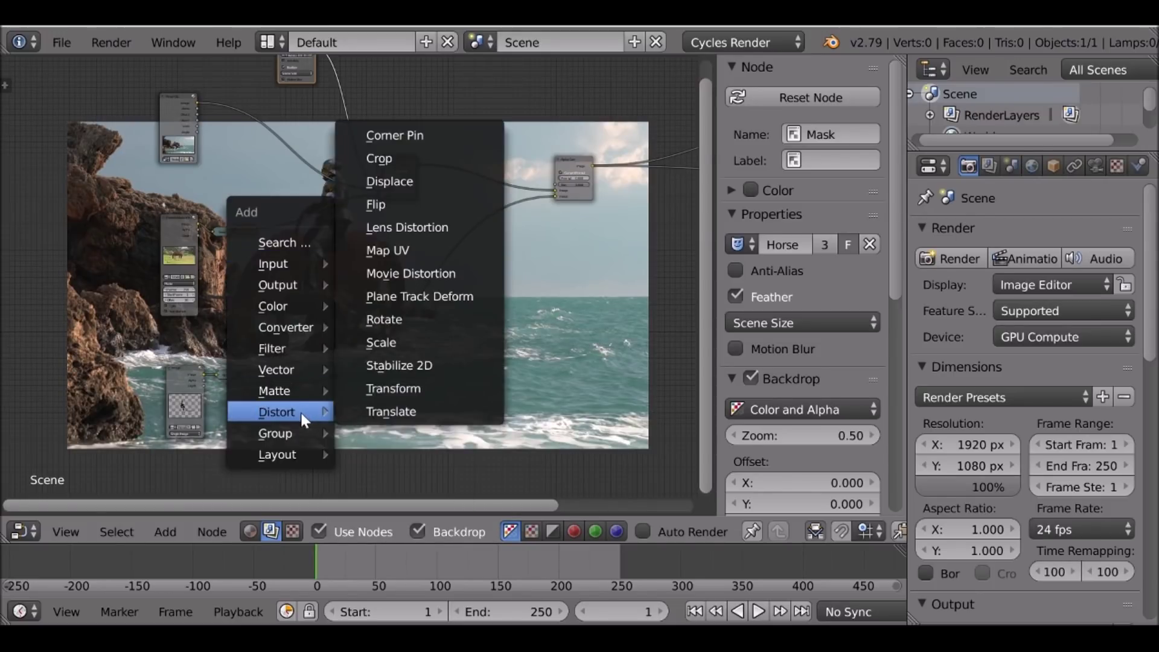
{"action": "left_click", "coordinate": [439, 390]}
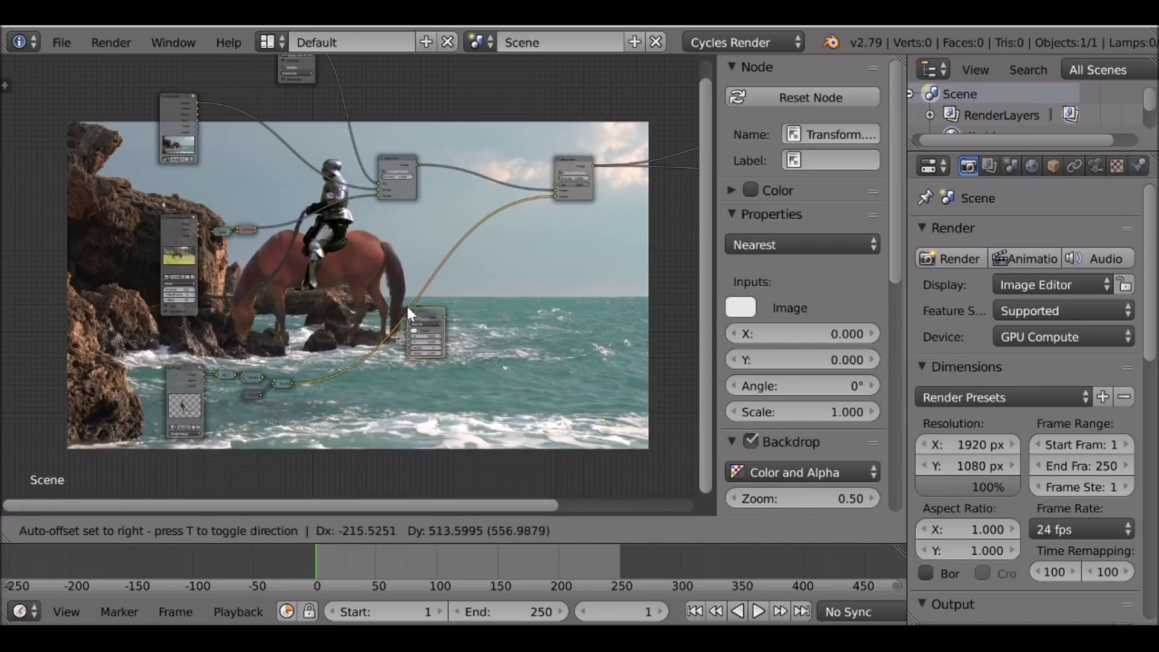
{"action": "left_click", "coordinate": [362, 329]}
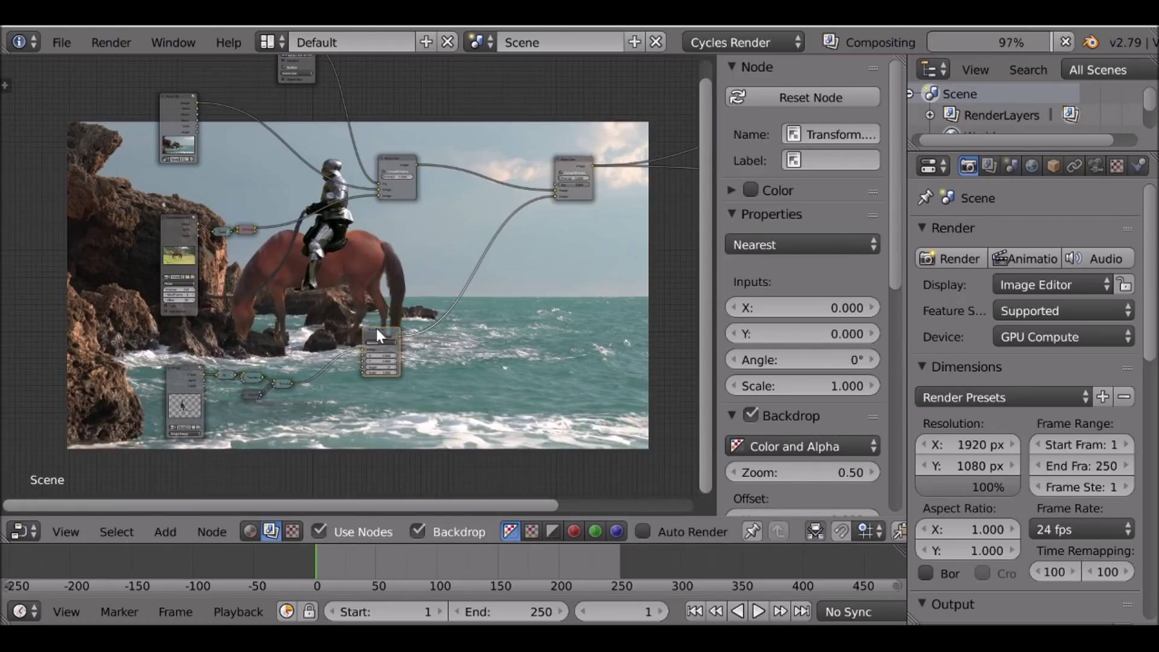
- Duplicate the Transform node and insert the copy between the horse's Chroma Key node and the first Alpha Over node
{"action": "key", "text": "shift+d"}
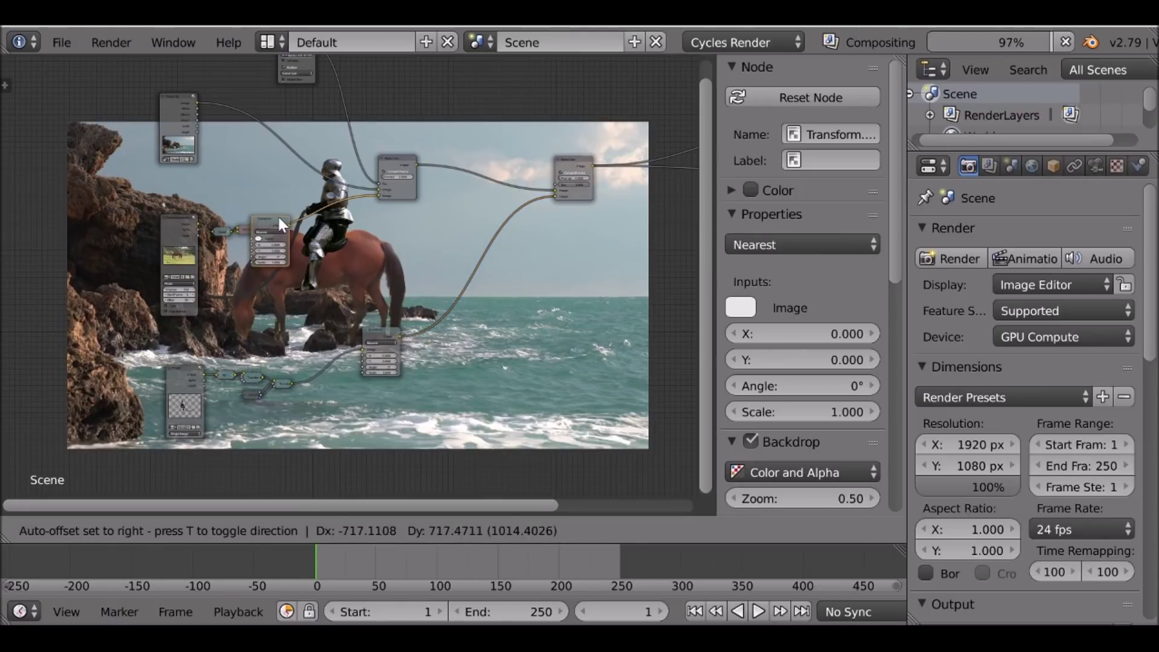
{"action": "left_click", "coordinate": [334, 206]}
{"action": "middle_click_drag", "start_coordinate": [334, 206], "coordinate": [336, 225]}
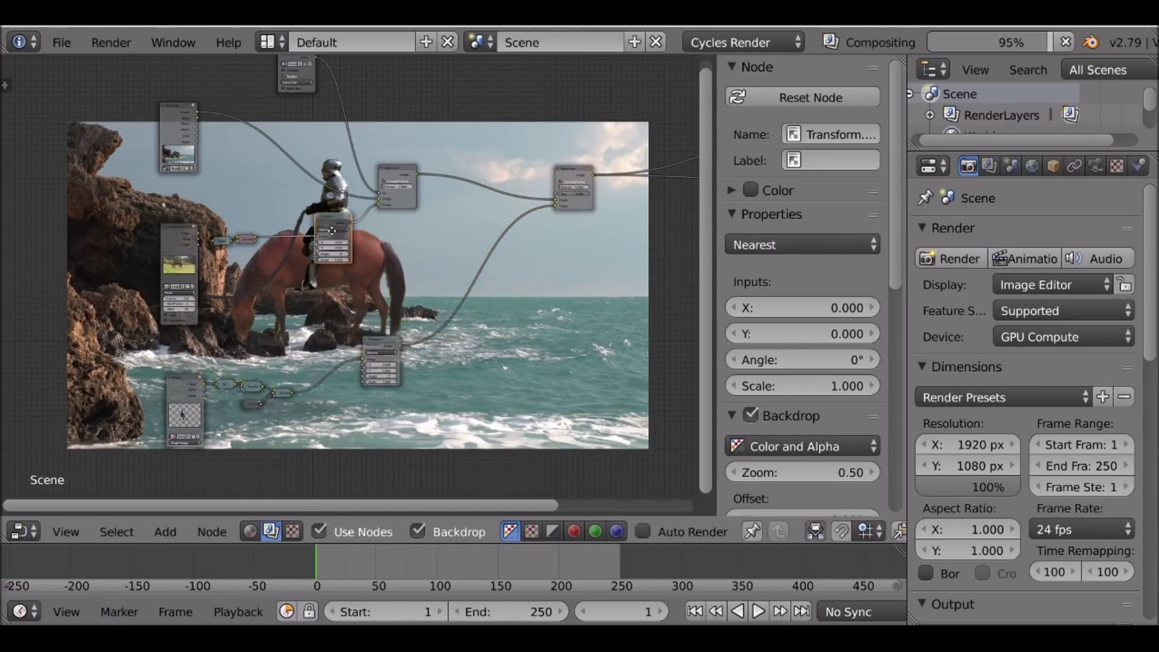
{"action": "scroll", "coordinate": [337, 231], "scroll_direction": "up", "scroll_amount": 8}
{"action": "middle_click_drag", "start_coordinate": [344, 318], "coordinate": [337, 251]}
- Set the X offset of both the knight's and the horse's Transform nodes to -266.200
{"action": "left_click_drag", "start_coordinate": [393, 339], "coordinate": [314, 277]}
{"action": "middle_click_drag", "start_coordinate": [313, 277], "coordinate": [379, 280]}
{"action": "scroll", "coordinate": [284, 247], "scroll_direction": "up", "scroll_amount": 3}
{"action": "left_click_drag", "start_coordinate": [414, 339], "coordinate": [256, 339]}
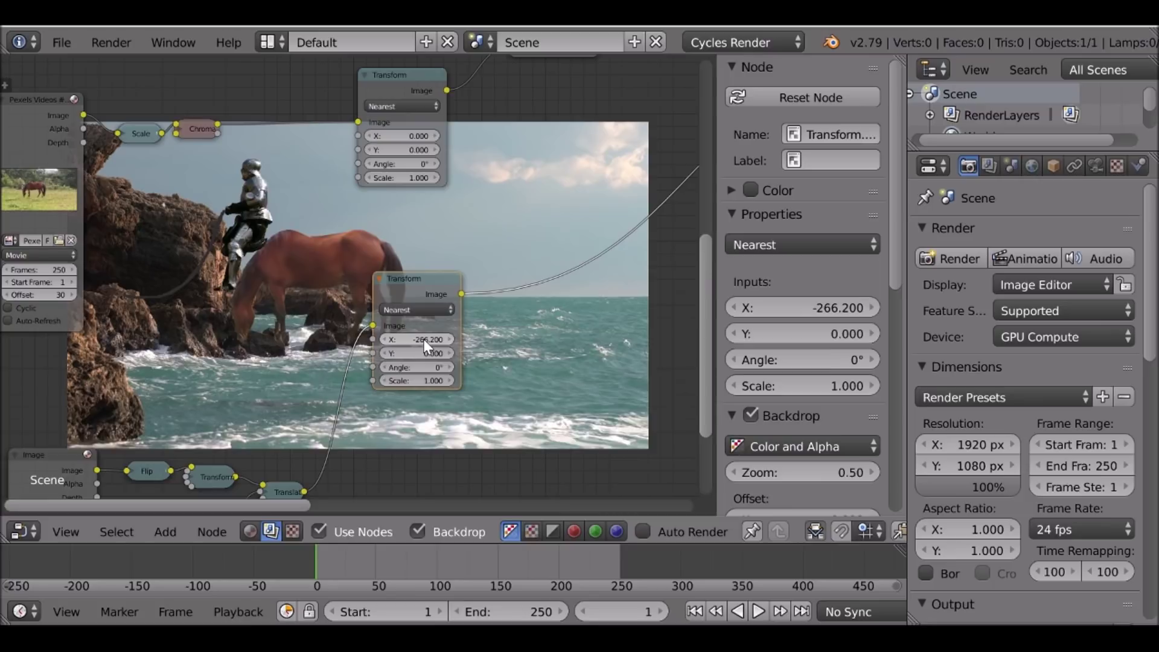
{"action": "type", "text": "-266.200"}
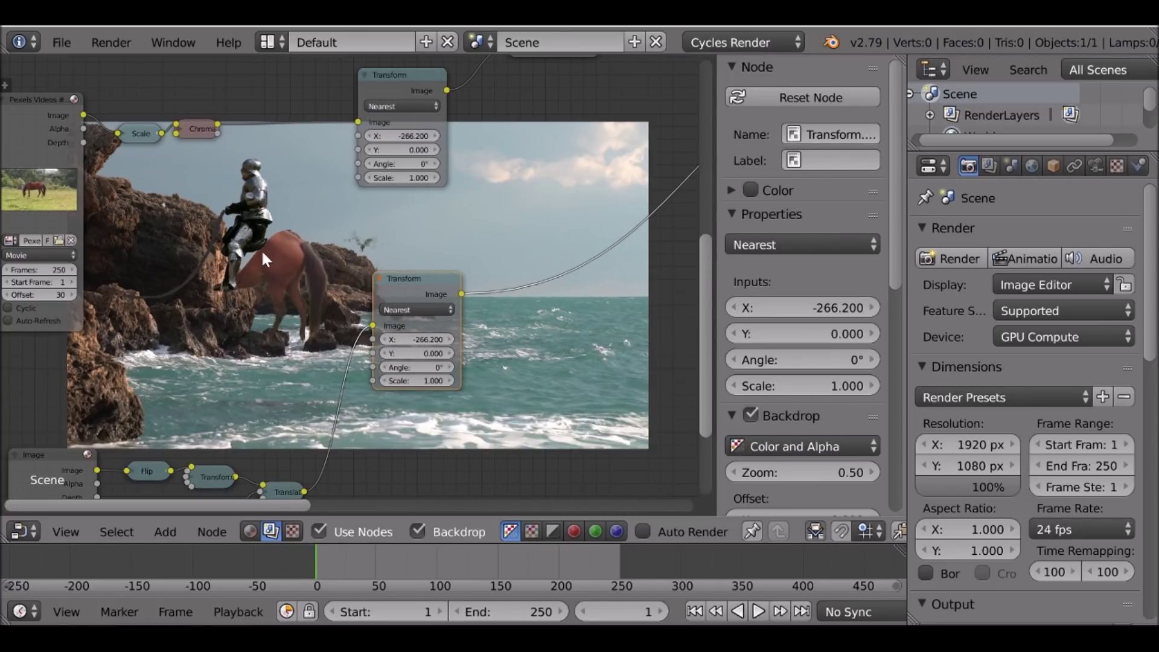
- Duplicate the horse's Transform node and insert the copy between the Mask node and the first Alpha Over node's Fac input
{"action": "scroll", "coordinate": [362, 211], "scroll_direction": "down", "scroll_amount": 5}
{"action": "middle_click_drag", "start_coordinate": [361, 212], "coordinate": [355, 307]}
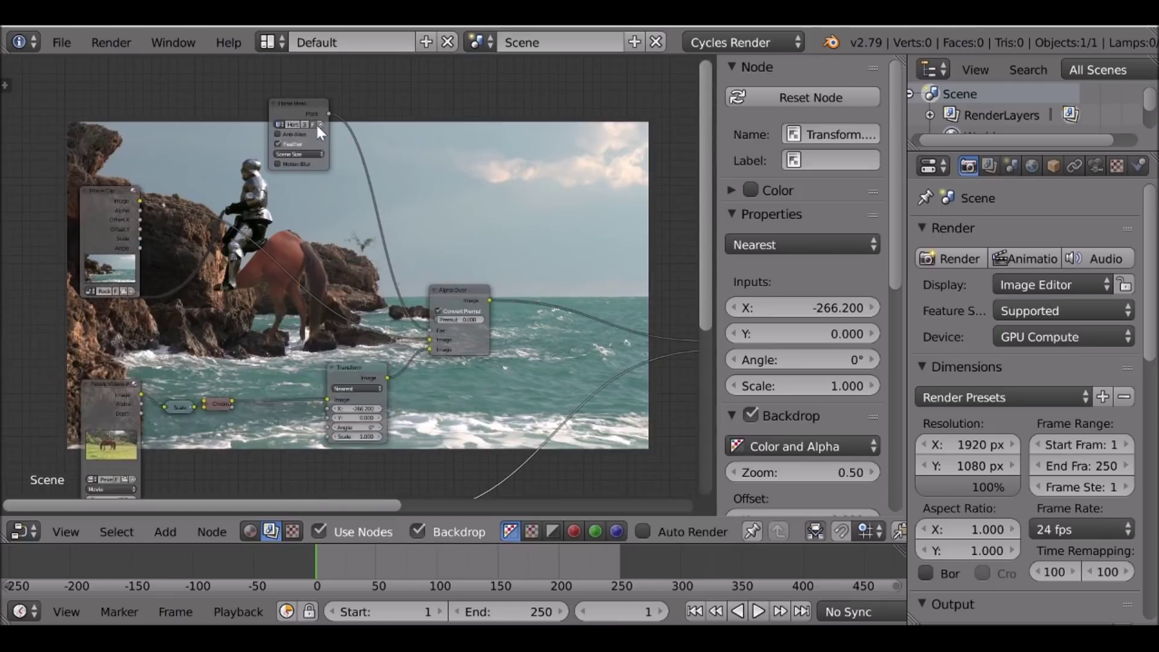
{"action": "left_click_drag", "start_coordinate": [295, 104], "coordinate": [314, 110]}
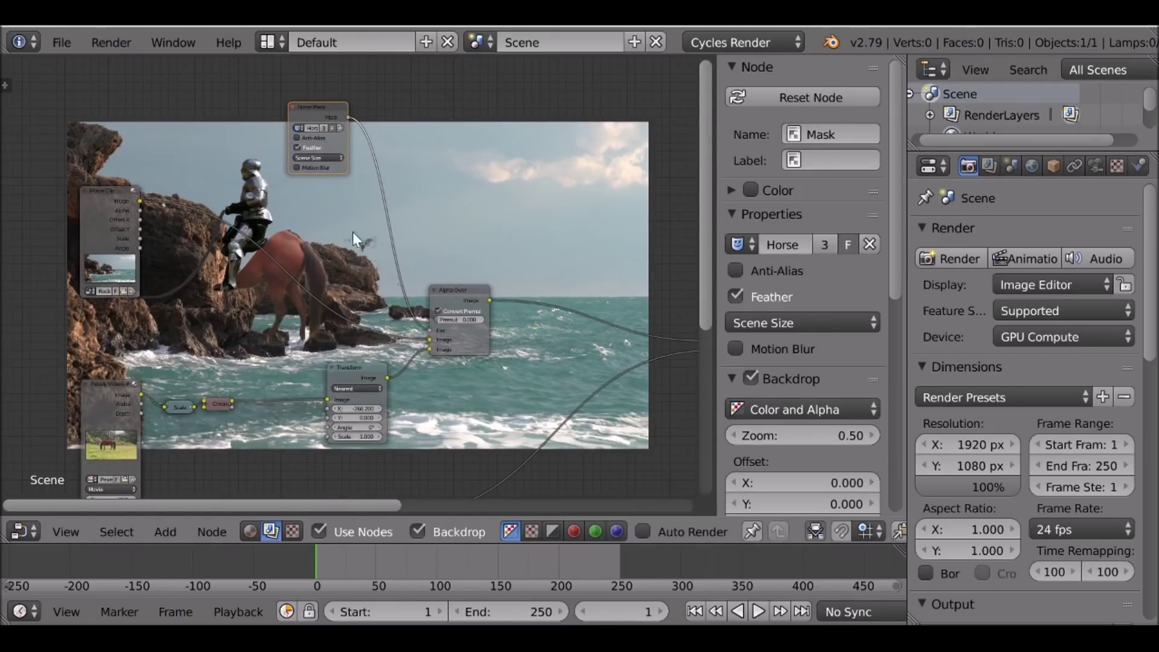
{"action": "left_click", "coordinate": [360, 366]}
{"action": "middle_click_drag", "start_coordinate": [360, 366], "coordinate": [339, 284]}
{"action": "left_click_drag", "start_coordinate": [339, 280], "coordinate": [345, 286]}
{"action": "key", "text": "shift+d"}
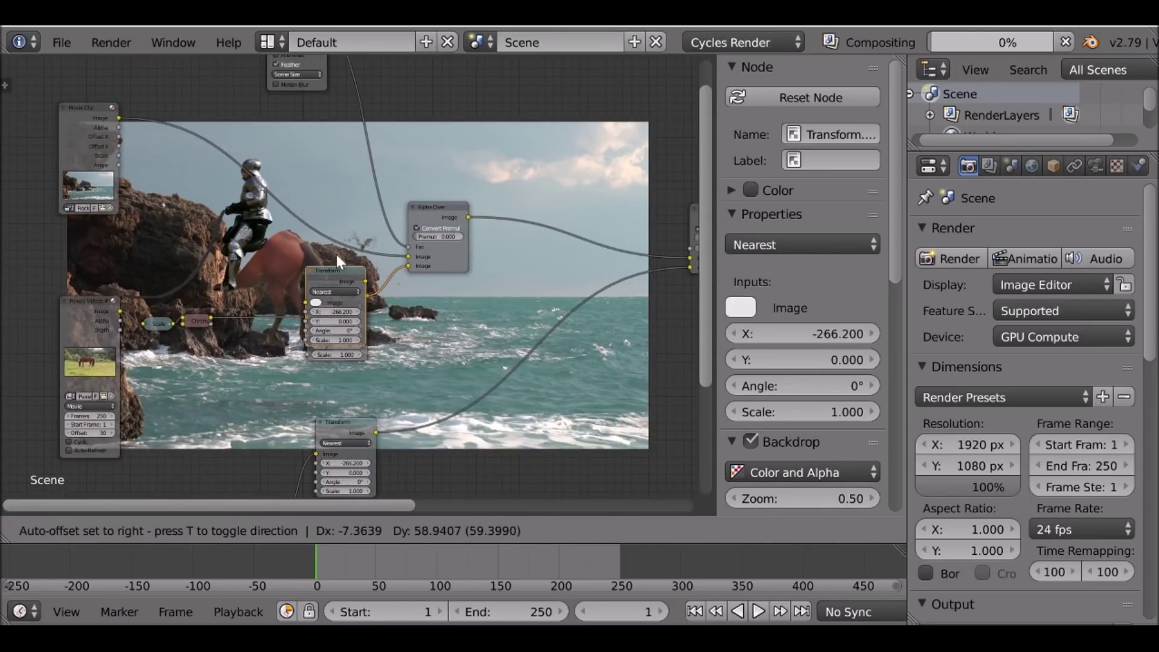
{"action": "left_click", "coordinate": [363, 109]}
- Line up the mask, horse and knight Transform nodes in one close vertical column
{"action": "left_click_drag", "start_coordinate": [335, 289], "coordinate": [393, 278]}
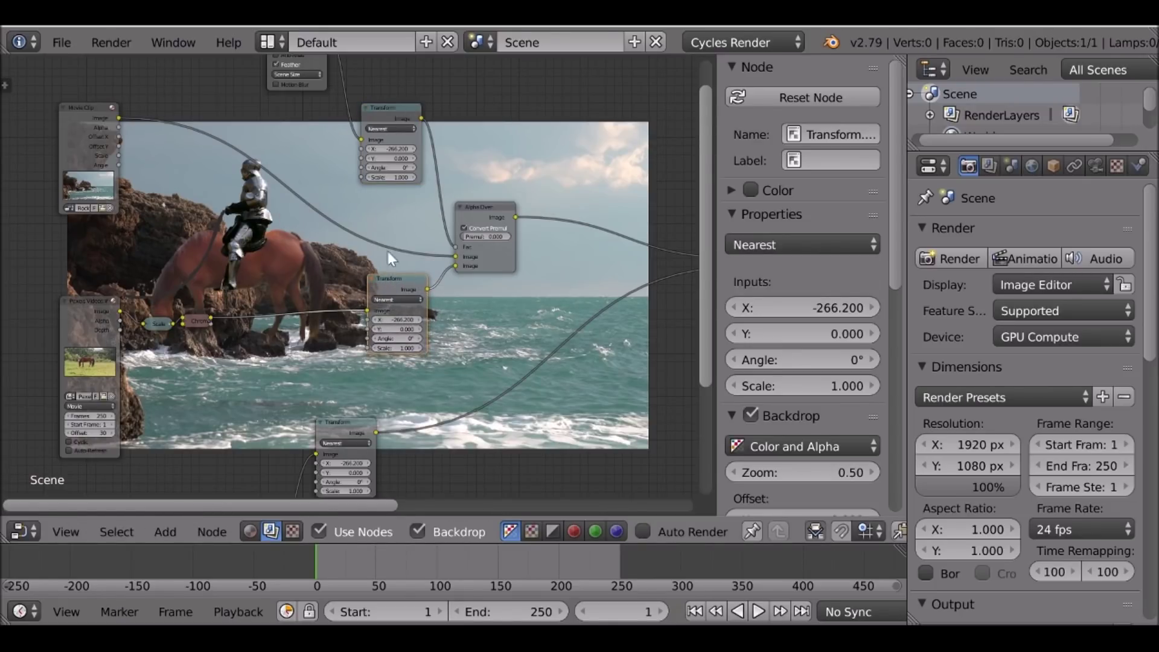
{"action": "middle_click_drag", "start_coordinate": [385, 303], "coordinate": [373, 227]}
{"action": "left_click_drag", "start_coordinate": [339, 347], "coordinate": [396, 350]}
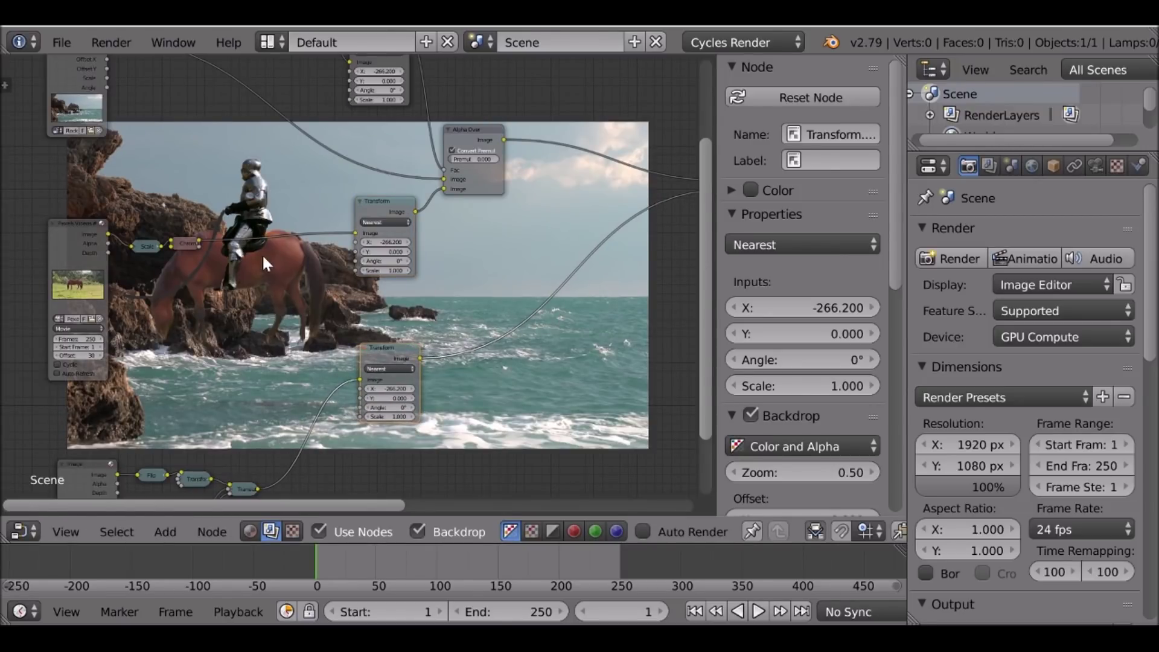
{"action": "middle_click_drag", "start_coordinate": [368, 222], "coordinate": [352, 290]}
{"action": "left_click_drag", "start_coordinate": [356, 418], "coordinate": [349, 418]}
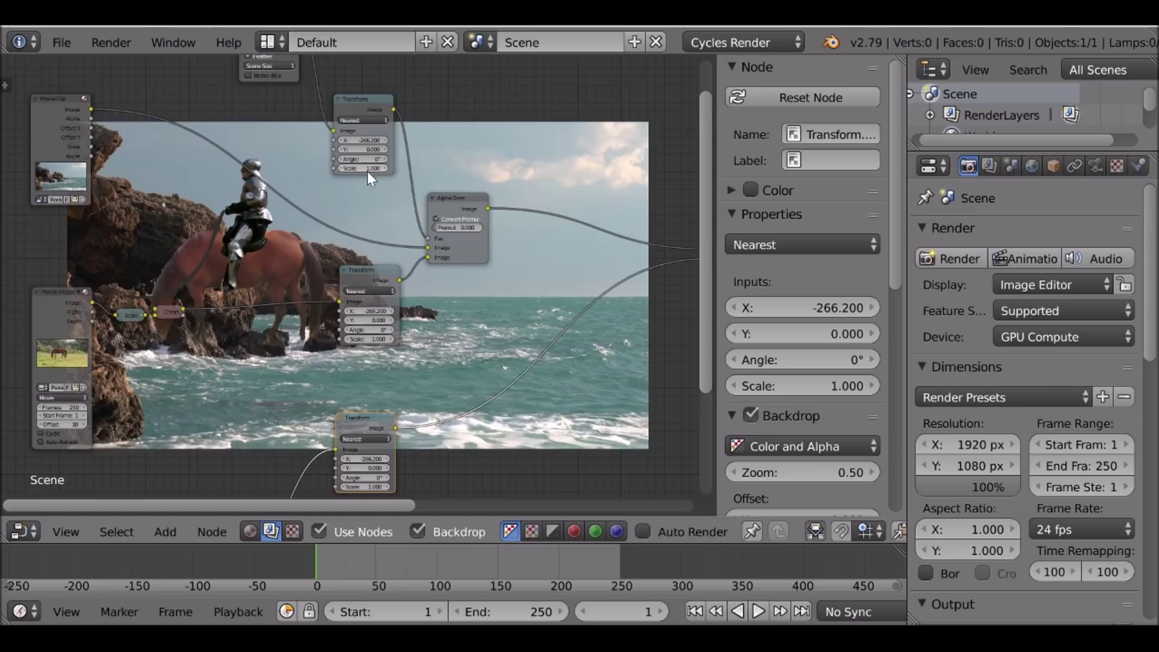
{"action": "middle_click_drag", "start_coordinate": [360, 339], "coordinate": [387, 330]}
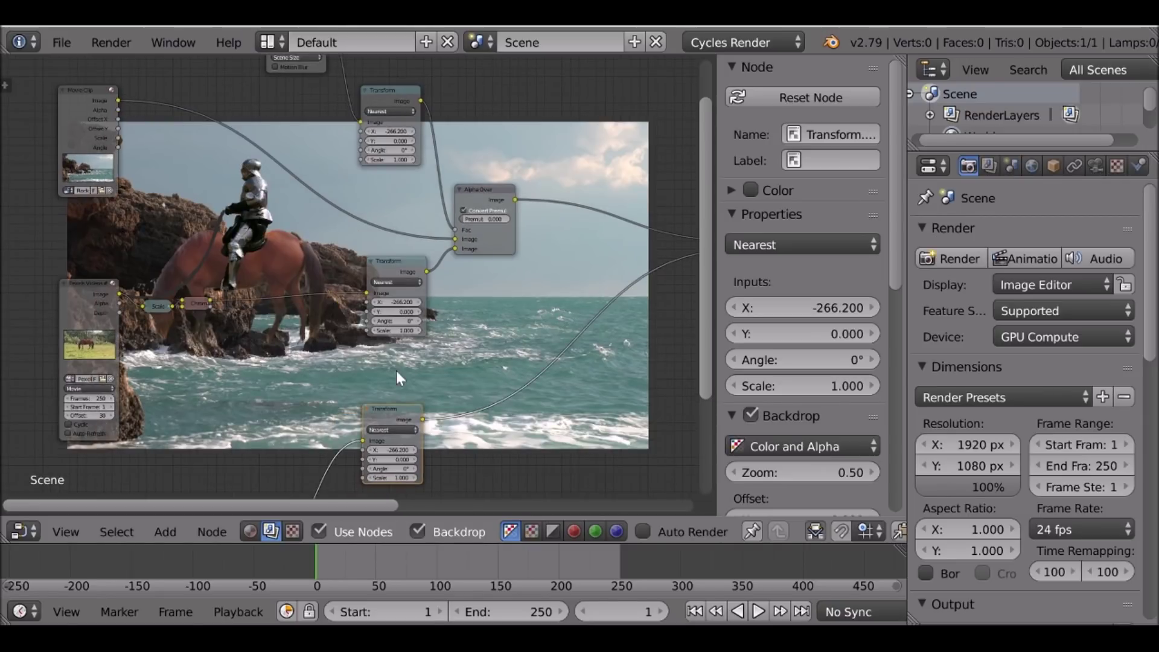
{"action": "left_click_drag", "start_coordinate": [400, 408], "coordinate": [406, 354]}
{"action": "left_click_drag", "start_coordinate": [387, 94], "coordinate": [390, 164]}
- Add a Value node beside the Transform column and link its output to the X input of all three Transform nodes
{"action": "scroll", "coordinate": [342, 173], "scroll_direction": "up", "scroll_amount": 2}
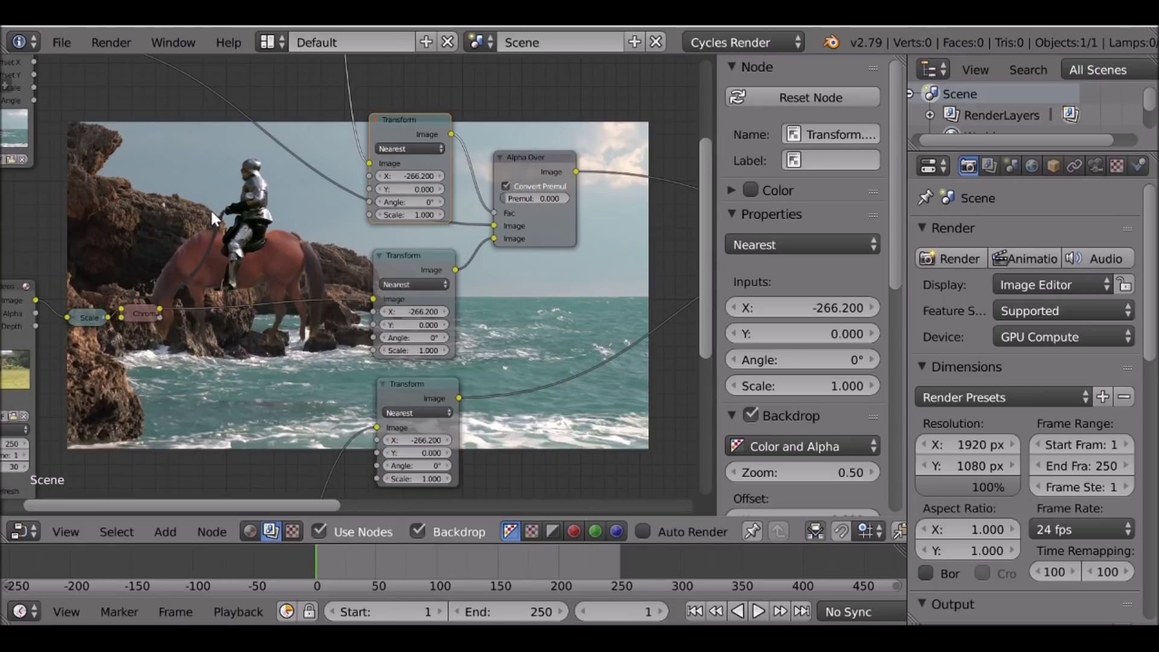
{"action": "key", "text": "shift+a"}
{"action": "mouse_move", "coordinate": [146, 103]}
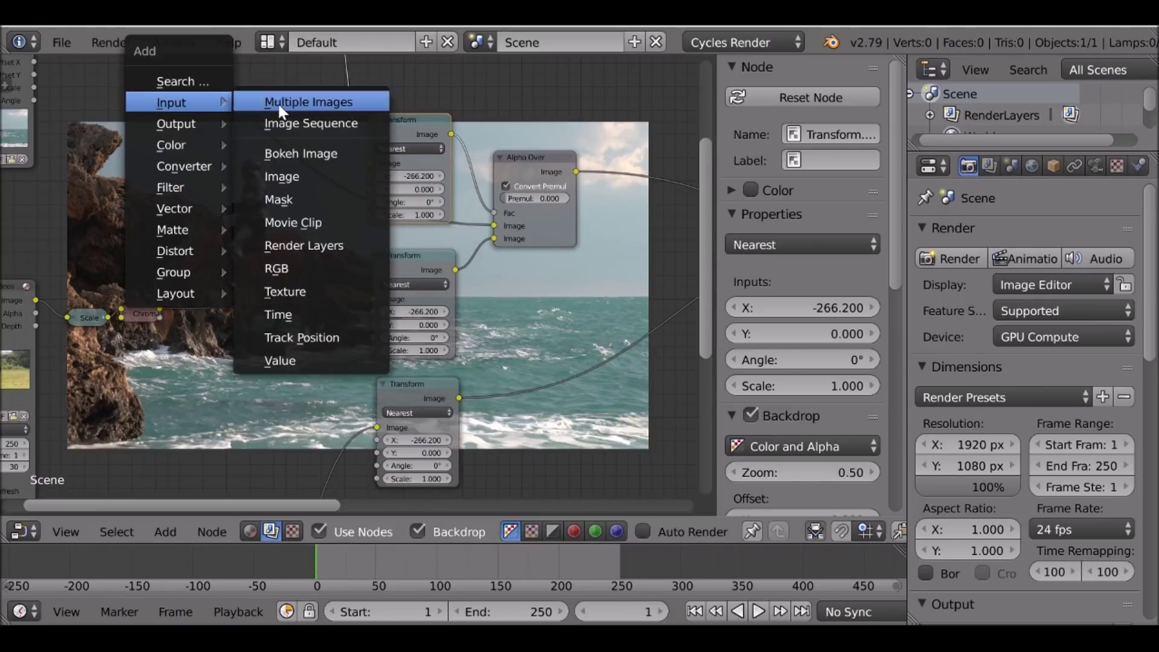
{"action": "left_click", "coordinate": [308, 361]}
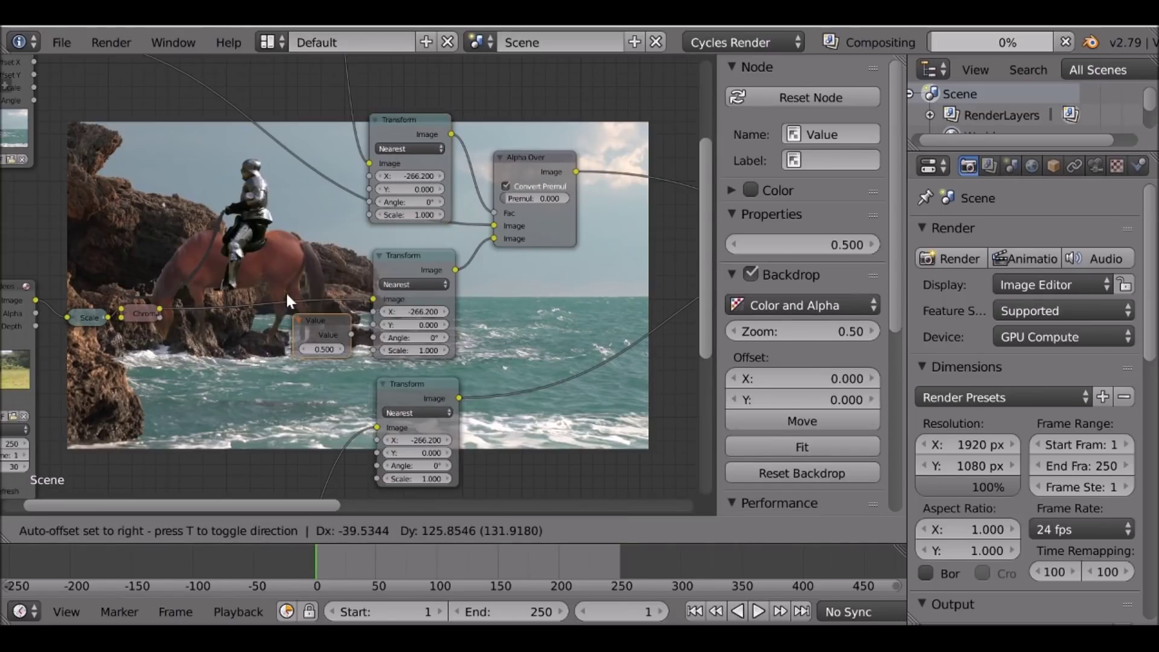
{"action": "left_click", "coordinate": [239, 174]}
{"action": "scroll", "coordinate": [241, 171], "scroll_direction": "up", "scroll_amount": 5}
{"action": "left_click_drag", "start_coordinate": [266, 144], "coordinate": [386, 116]}
{"action": "left_click_drag", "start_coordinate": [266, 145], "coordinate": [386, 311]}
{"action": "left_click_drag", "start_coordinate": [215, 98], "coordinate": [342, 490]}
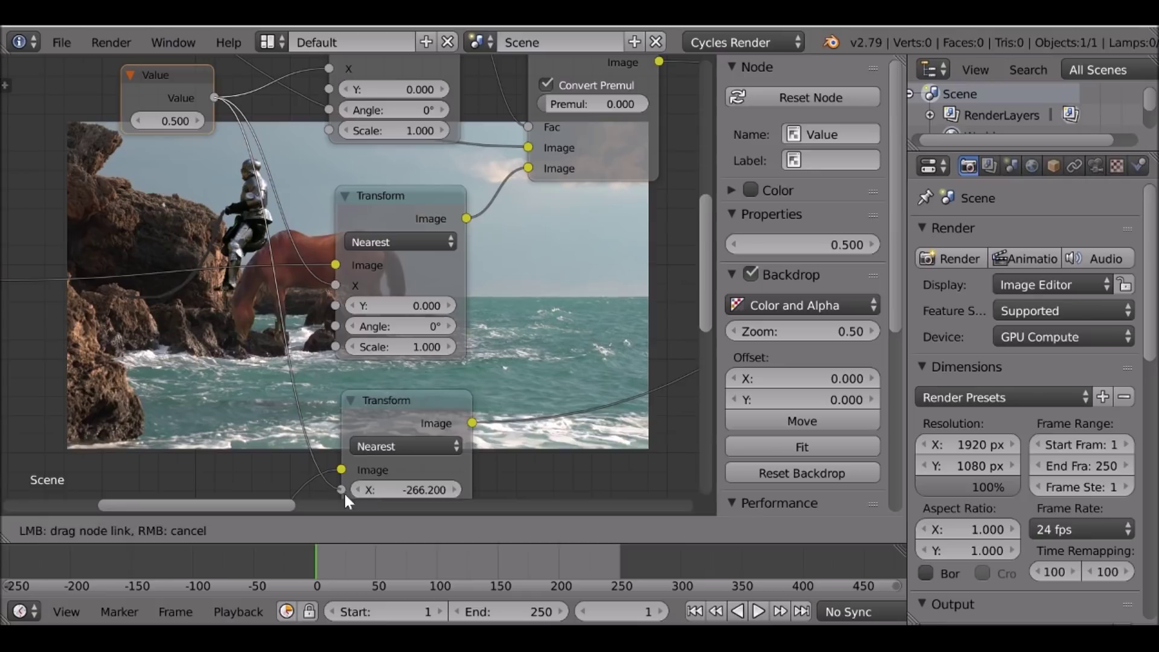
- Duplicate the Value node directly beneath the original and link the copy to the Y input of all three Transform nodes
{"action": "scroll", "coordinate": [343, 199], "scroll_direction": "down", "scroll_amount": 4}
{"action": "mouse_move", "coordinate": [211, 106]}
{"action": "left_mouse_down"}
{"action": "mouse_move", "coordinate": [179, 113]}
{"action": "mouse_move", "coordinate": [192, 113]}
{"action": "left_mouse_up"}
{"action": "key", "text": "shift+d"}
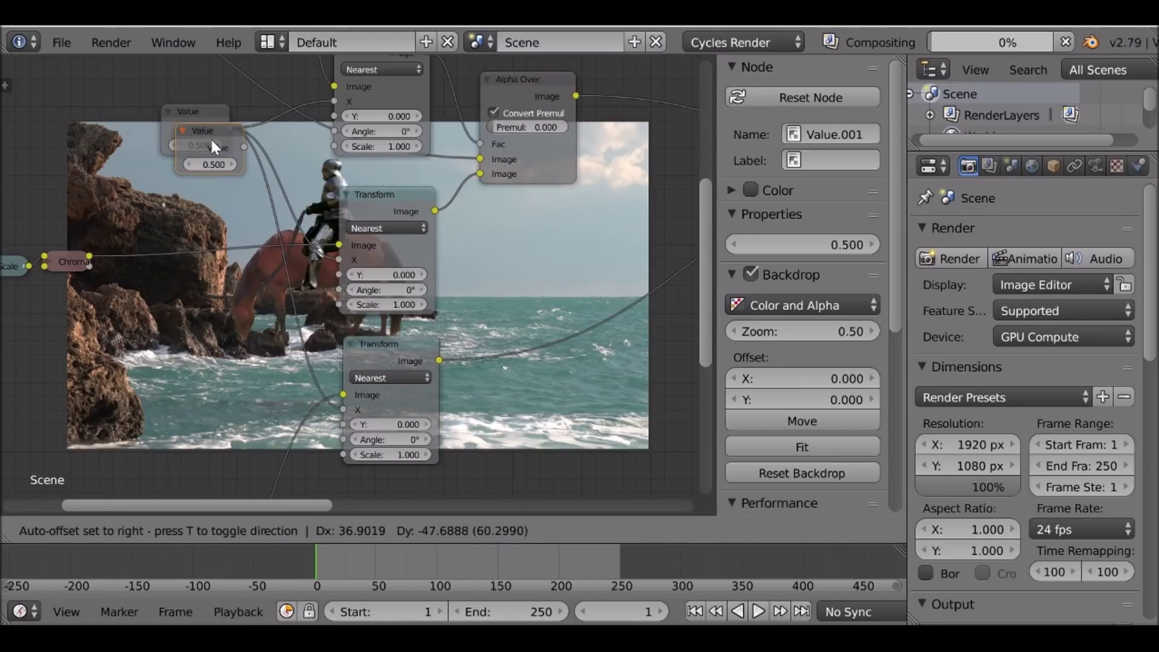
{"action": "left_click", "coordinate": [207, 169]}
{"action": "left_click_drag", "start_coordinate": [228, 185], "coordinate": [335, 116]}
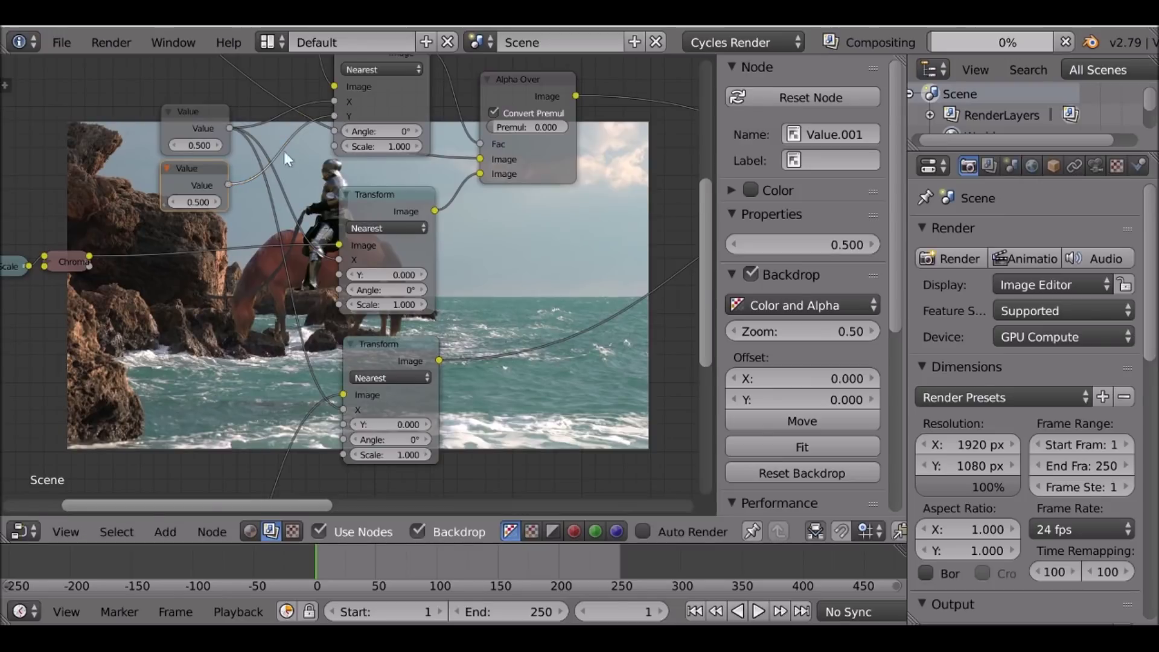
{"action": "left_click_drag", "start_coordinate": [228, 184], "coordinate": [340, 274]}
{"action": "left_click_drag", "start_coordinate": [228, 184], "coordinate": [339, 425]}
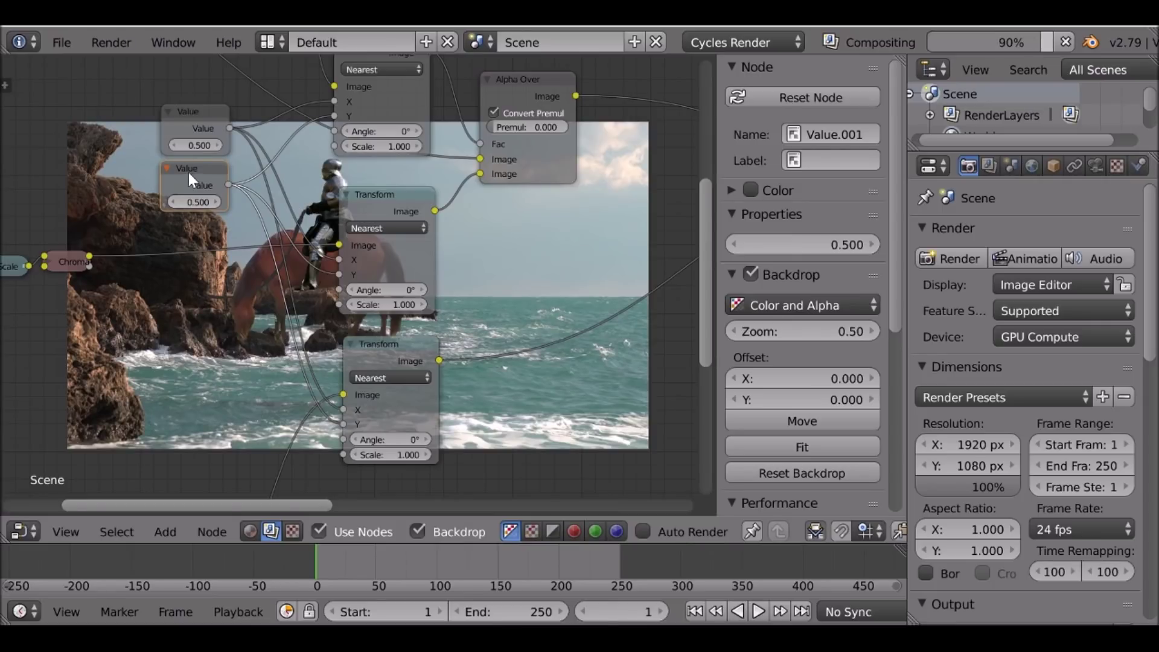
- Duplicate the second Value node, place the copy below it and set its value to 1
{"action": "key", "text": "shift+d"}
{"action": "left_click", "coordinate": [187, 263]}
{"action": "double_click", "coordinate": [191, 294]}
{"action": "type", "text": "1"}
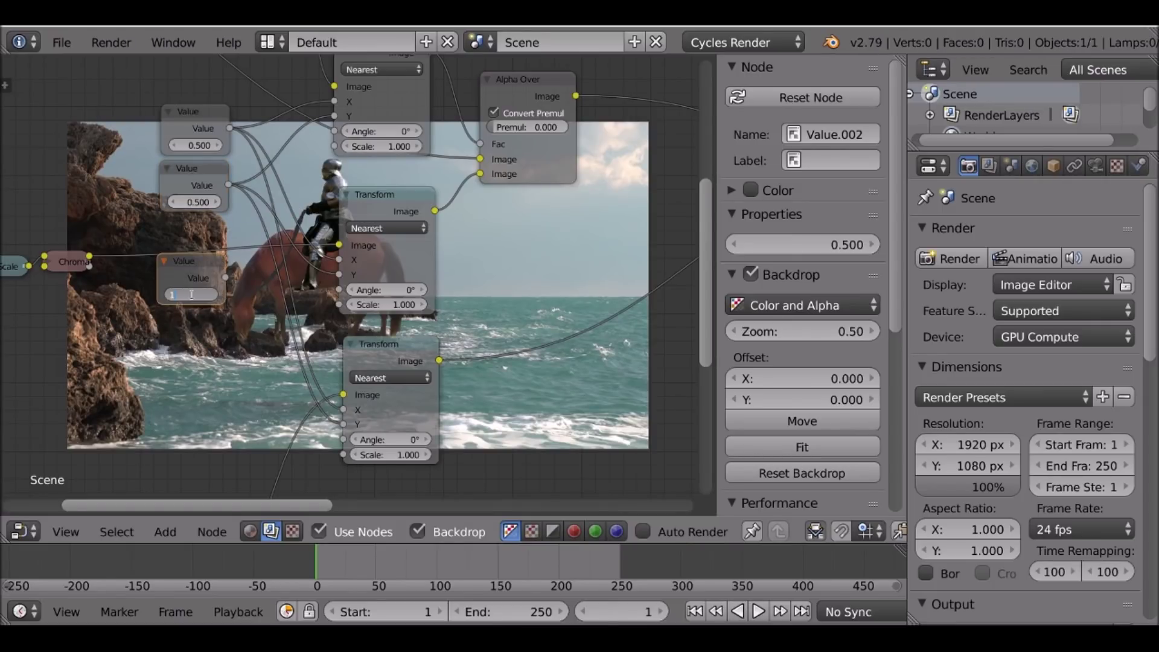
{"action": "key", "text": "Return"}
- Link the third Value node's output to the Scale input of all three Transform nodes
{"action": "left_click_drag", "start_coordinate": [223, 276], "coordinate": [335, 146]}
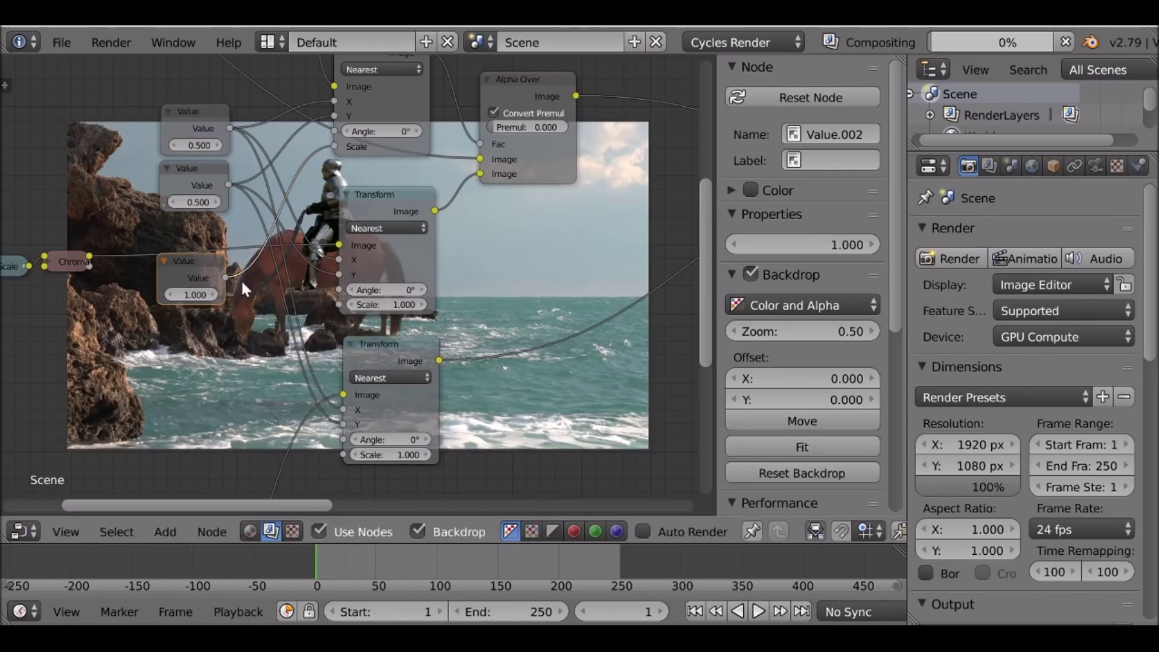
{"action": "left_click_drag", "start_coordinate": [225, 277], "coordinate": [335, 300]}
{"action": "left_click_drag", "start_coordinate": [225, 277], "coordinate": [343, 447]}
{"action": "left_click_drag", "start_coordinate": [344, 453], "coordinate": [344, 454]}
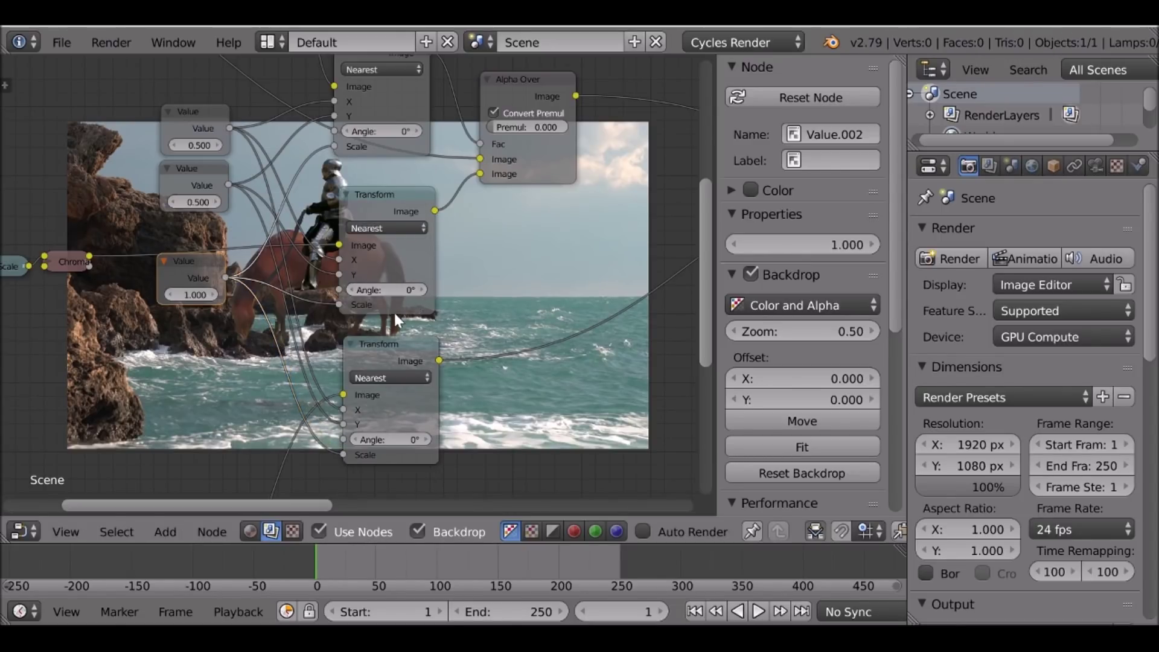
- Move the third Value node closer to the other two and join all three Value nodes in a frame
{"action": "middle_click_drag", "start_coordinate": [291, 212], "coordinate": [453, 296]}
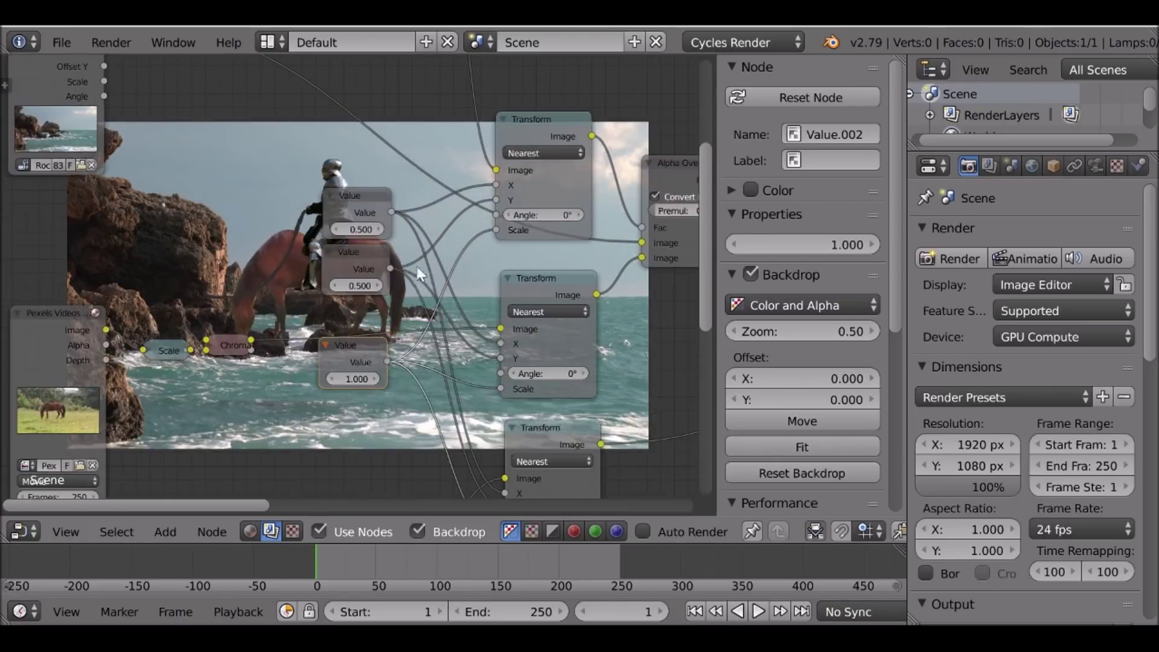
{"action": "scroll", "coordinate": [449, 299], "scroll_direction": "up", "scroll_amount": 4}
{"action": "left_click_drag", "start_coordinate": [379, 368], "coordinate": [387, 326]}
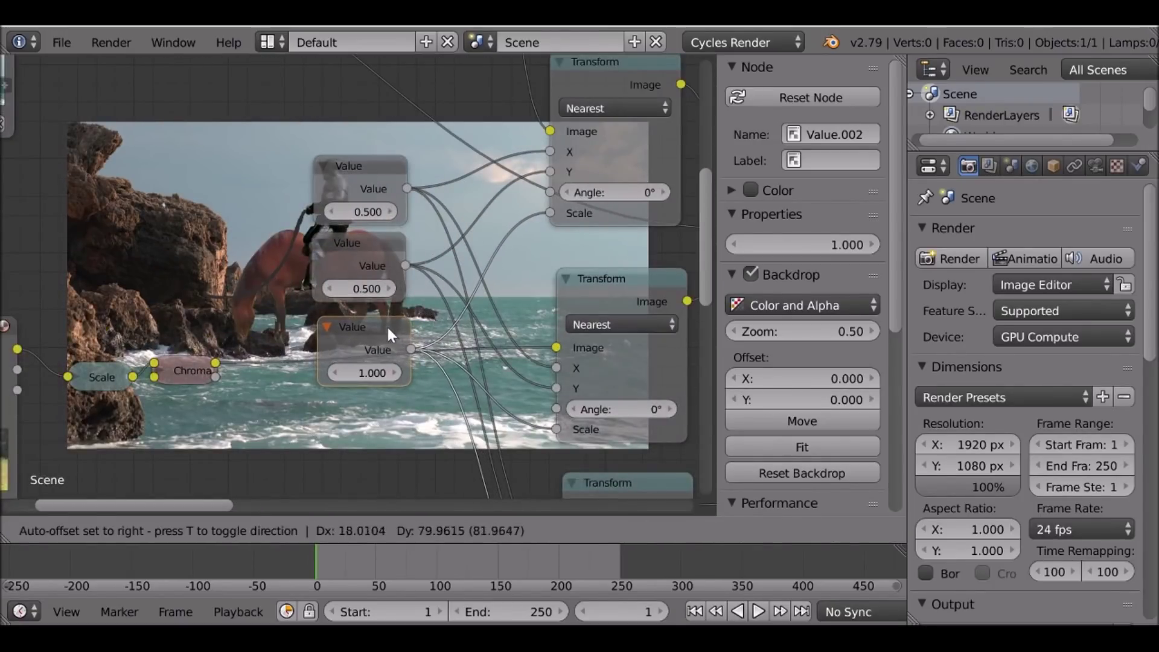
{"action": "left_click", "coordinate": [372, 248], "text": "shift"}
{"action": "left_click", "coordinate": [364, 169], "text": "shift"}
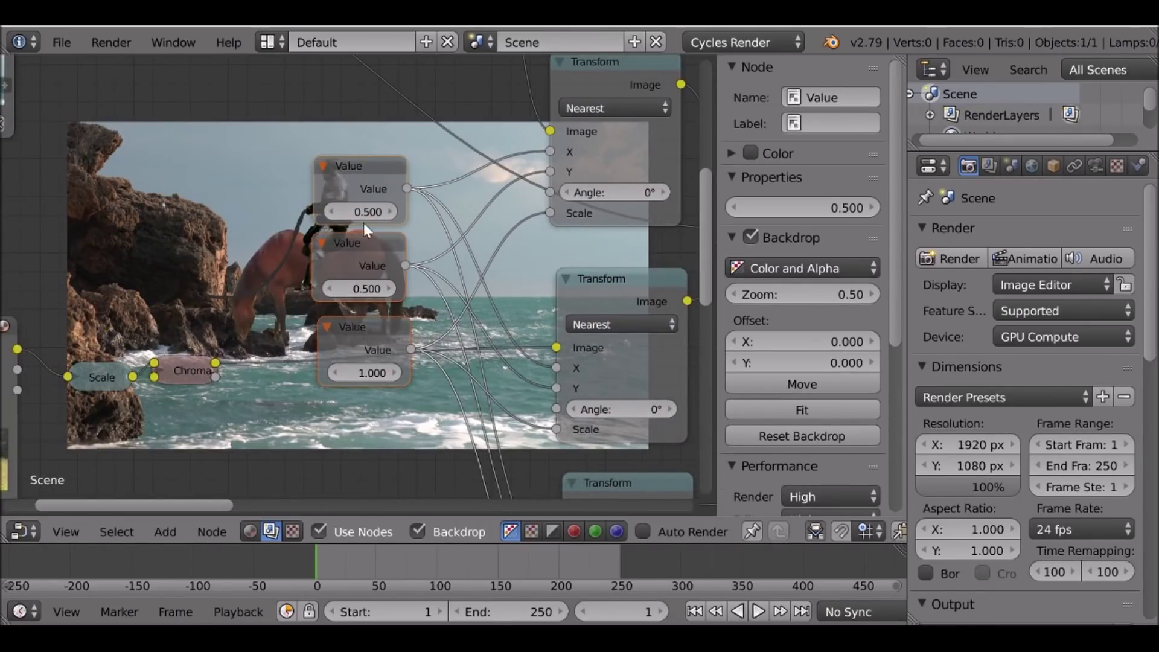
{"action": "key", "text": "a"}
{"action": "key", "text": "b"}
{"action": "left_click_drag", "start_coordinate": [326, 138], "coordinate": [391, 399]}
{"action": "key", "text": "ctrl+j"}
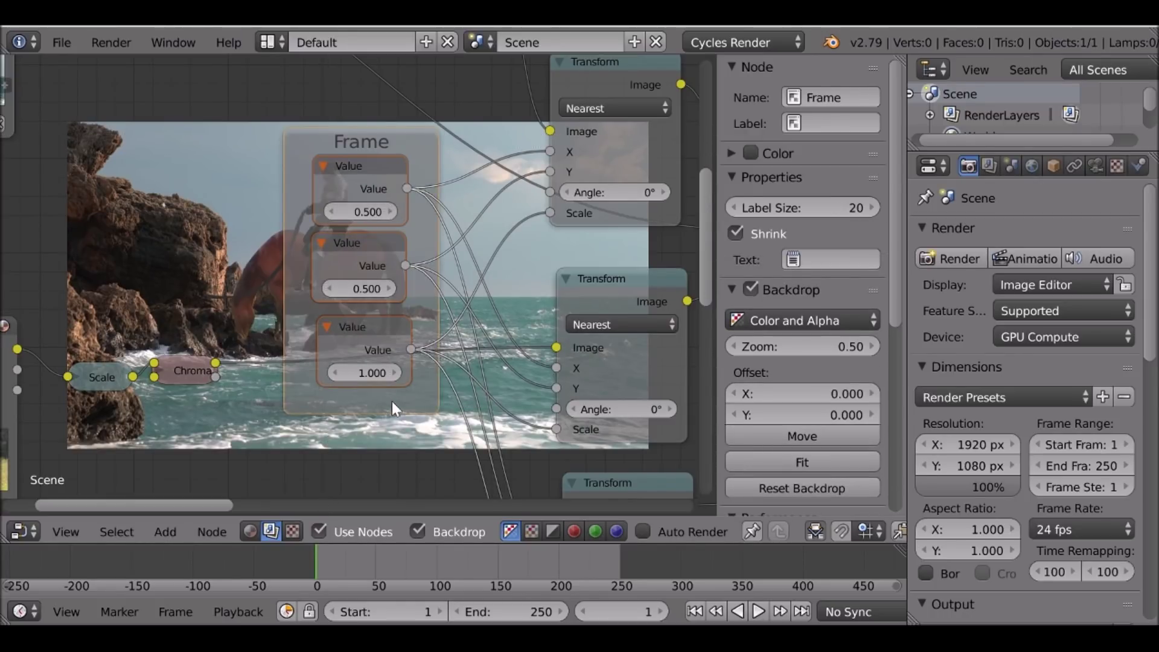
- Label the frame around the Value nodes Control and set its label size to 22
{"action": "left_click", "coordinate": [424, 172]}
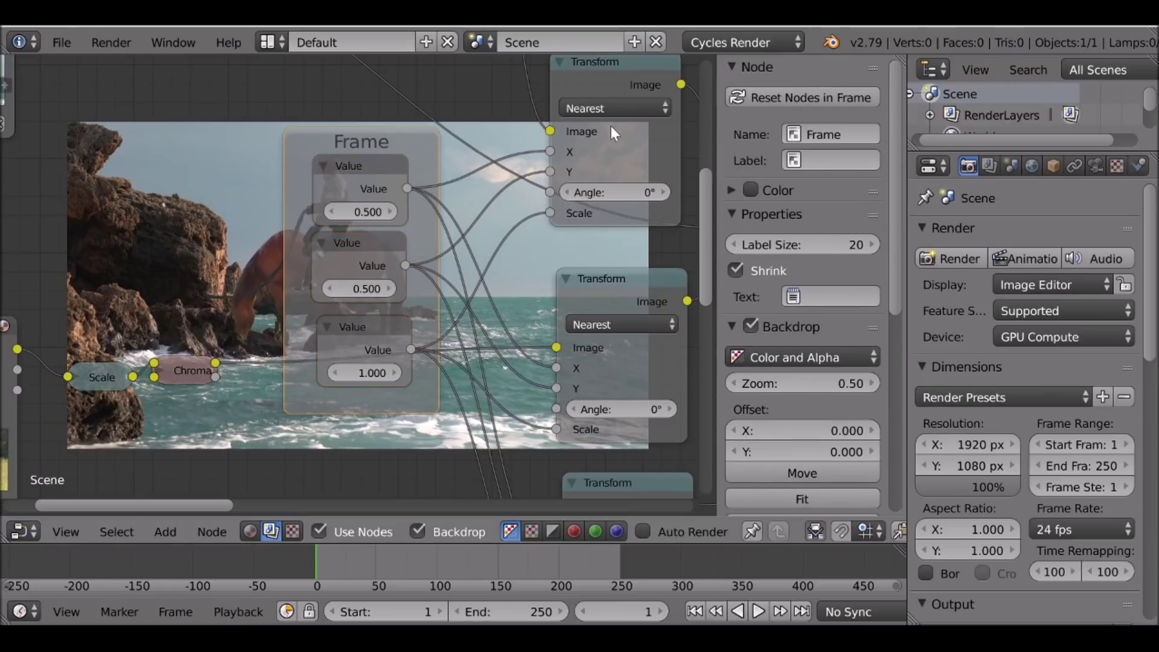
{"action": "left_click", "coordinate": [834, 162]}
{"action": "type", "text": "Control"}
{"action": "key", "text": "Return"}
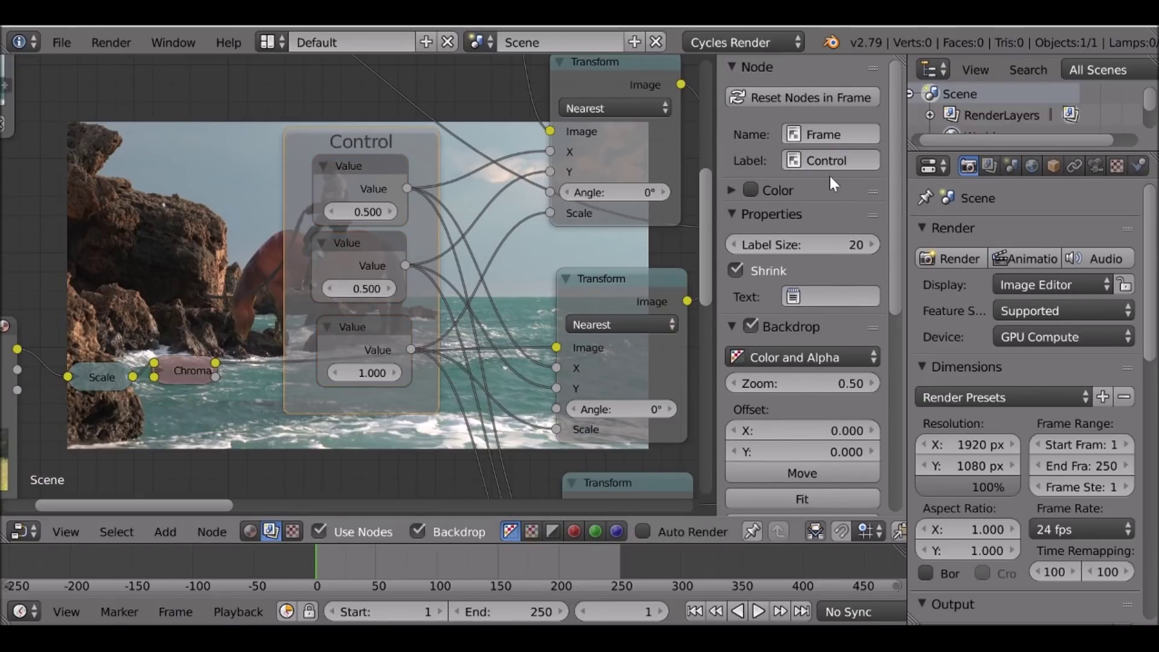
{"action": "left_click_drag", "start_coordinate": [828, 244], "coordinate": [852, 244]}
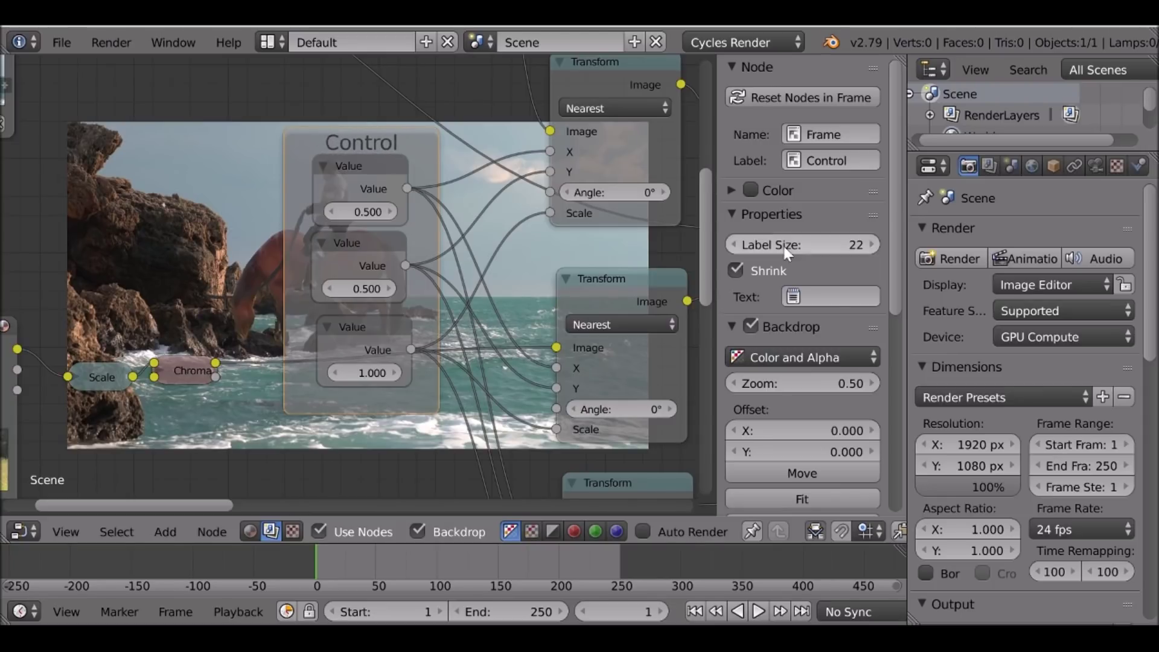
- Reposition the Transform nodes beside the Control frame, moving the knight's Transform node away from the other two
{"action": "left_click", "coordinate": [347, 240]}
{"action": "scroll", "coordinate": [354, 225], "scroll_direction": "down", "scroll_amount": 2}
{"action": "scroll", "coordinate": [356, 223], "scroll_direction": "down", "scroll_amount": 4}
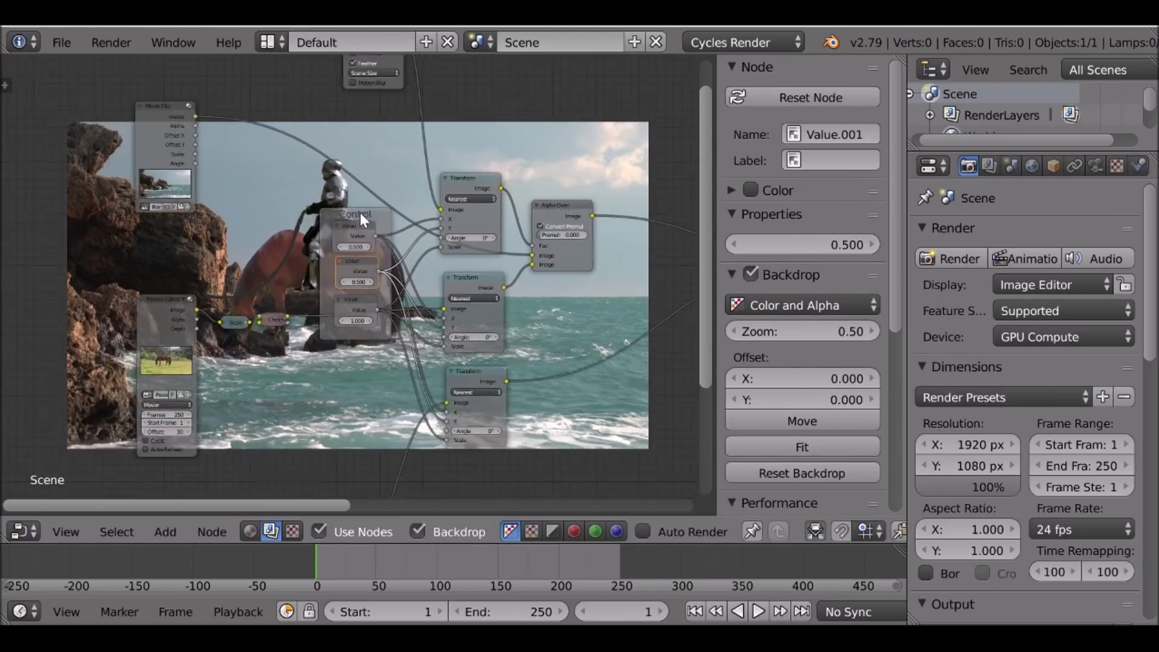
{"action": "left_click_drag", "start_coordinate": [456, 202], "coordinate": [479, 204]}
{"action": "left_click_drag", "start_coordinate": [400, 182], "coordinate": [408, 169]}
{"action": "left_click_drag", "start_coordinate": [393, 257], "coordinate": [392, 246]}
{"action": "left_click", "coordinate": [396, 323]}
{"action": "key", "text": "g"}
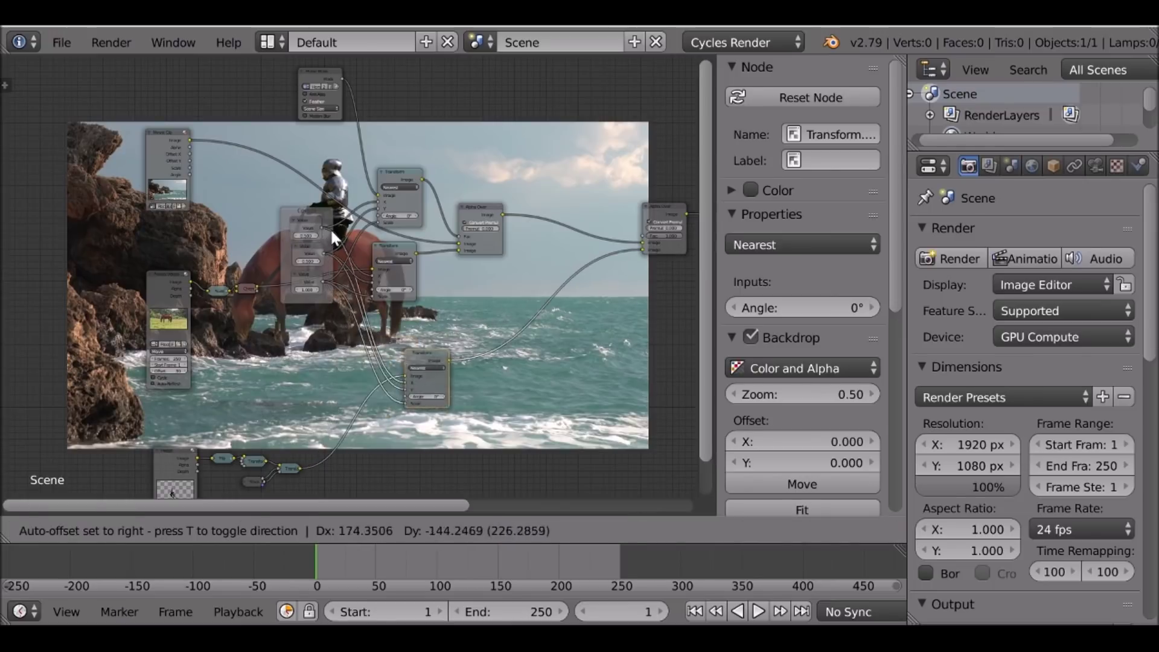
{"action": "left_click", "coordinate": [331, 241]}
- Move the Control frame down so that it sits below the horse's Scale and Chroma Key nodes
{"action": "left_click", "coordinate": [290, 250]}
{"action": "scroll", "coordinate": [242, 275], "scroll_direction": "up", "scroll_amount": 12}
{"action": "middle_click_drag", "start_coordinate": [326, 202], "coordinate": [264, 283]}
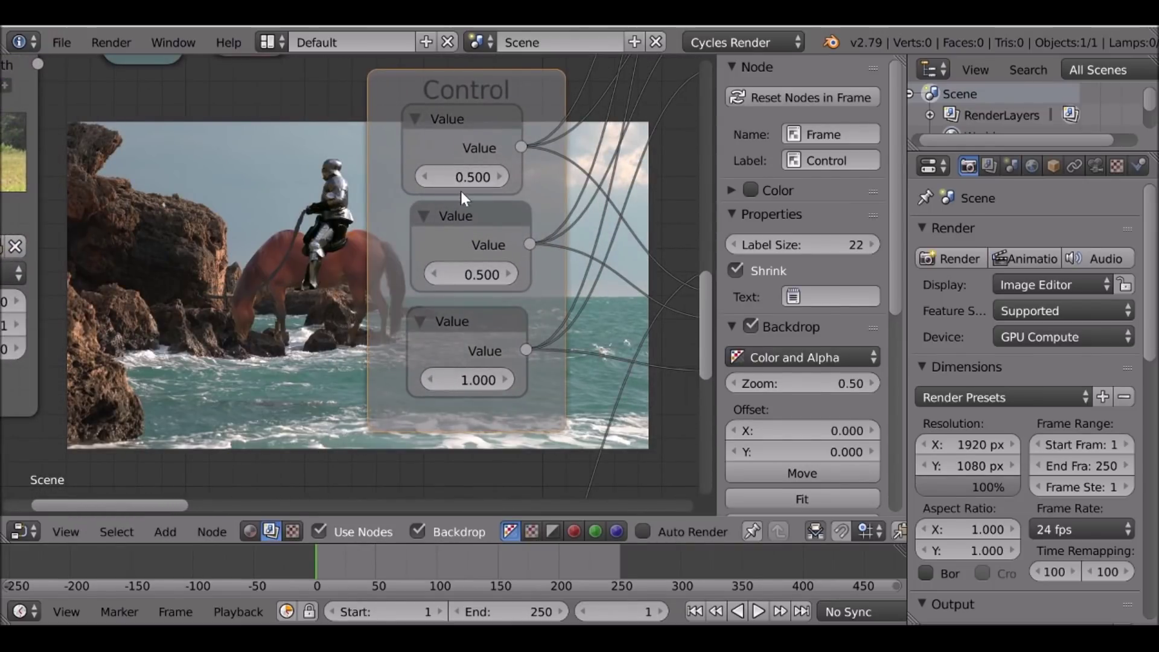
{"action": "middle_click_drag", "start_coordinate": [311, 216], "coordinate": [304, 239]}
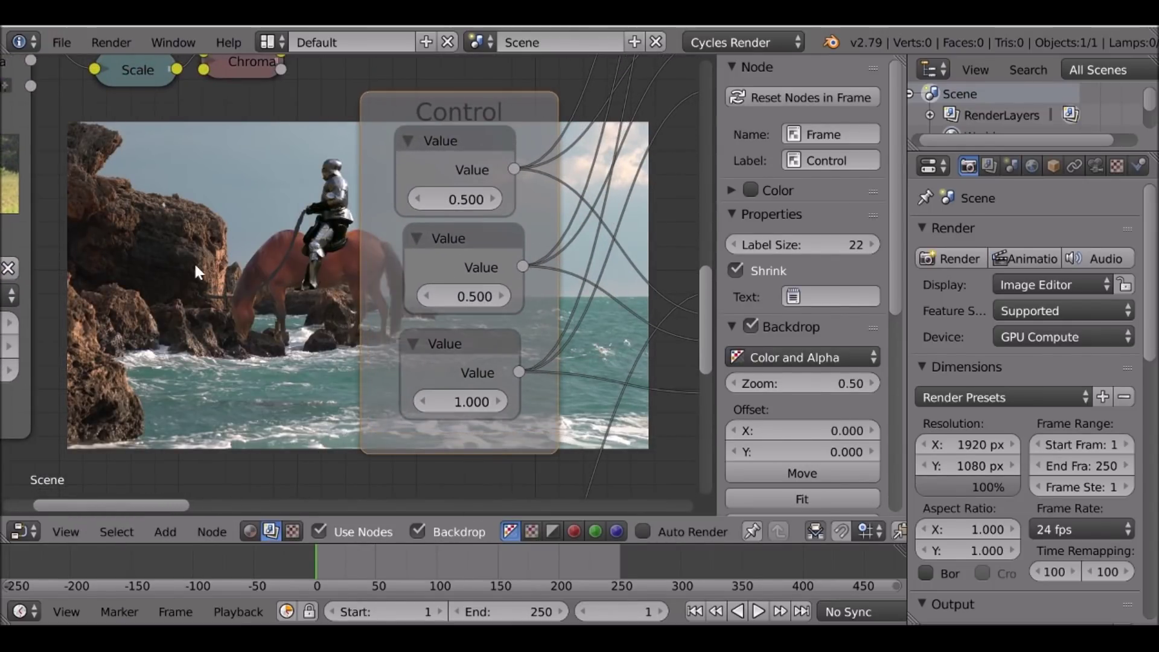
- Set the three Control values to -526.9, -12.8 and 0.27, and move the Control frame up beside the Transform nodes
{"action": "left_click_drag", "start_coordinate": [478, 404], "coordinate": [398, 404]}
{"action": "left_click_drag", "start_coordinate": [476, 293], "coordinate": [12, 293]}
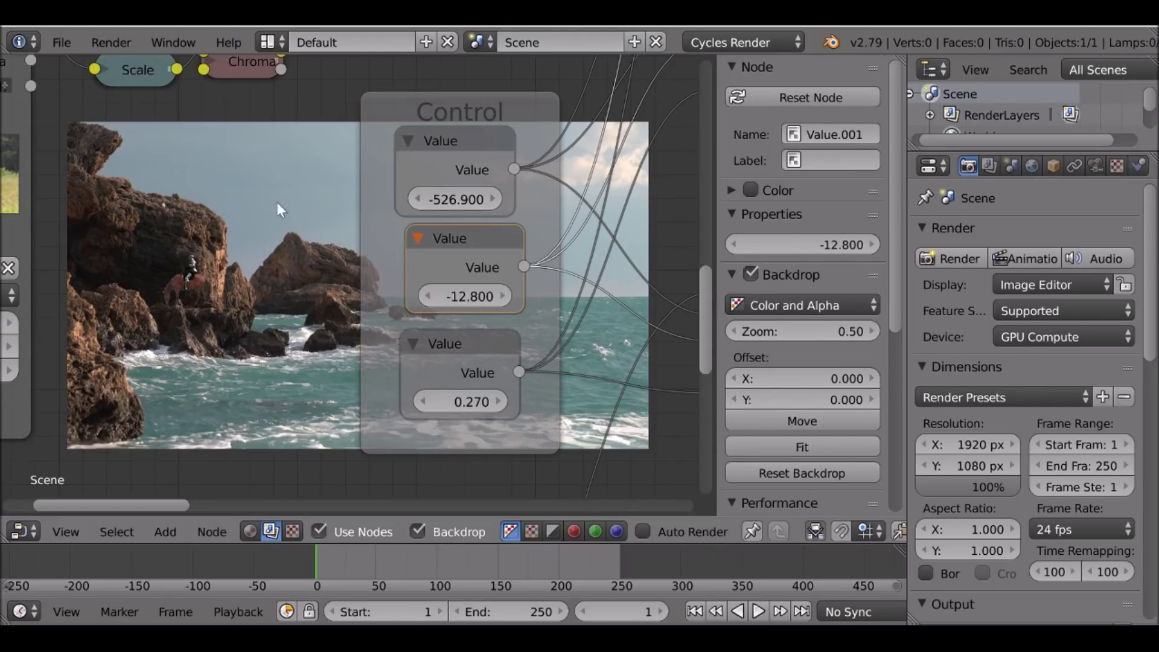
{"action": "scroll", "coordinate": [336, 213], "scroll_direction": "down", "scroll_amount": 2}
{"action": "scroll", "coordinate": [279, 291], "scroll_direction": "down", "scroll_amount": 5}
{"action": "middle_click_drag", "start_coordinate": [294, 309], "coordinate": [150, 310]}
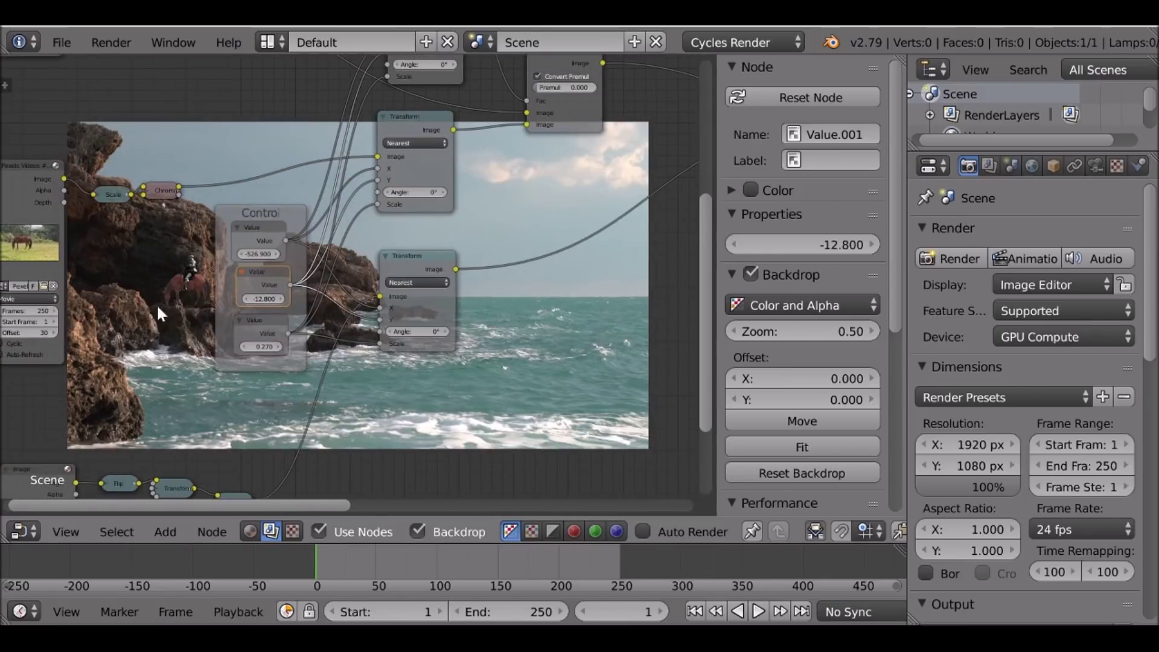
{"action": "left_click_drag", "start_coordinate": [260, 217], "coordinate": [282, 162]}
- Check the composite at frame 79 and return to the first frame
{"action": "scroll", "coordinate": [332, 212], "scroll_direction": "down", "scroll_amount": 4}
{"action": "middle_click_drag", "start_coordinate": [312, 406], "coordinate": [190, 284]}
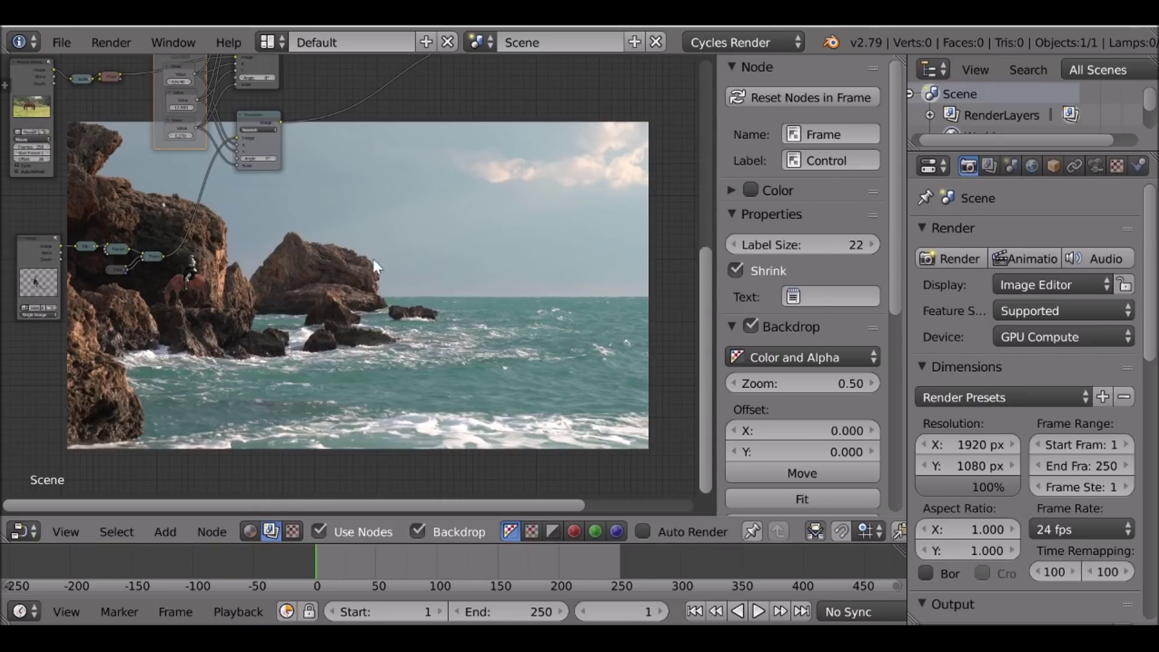
{"action": "middle_click_drag", "start_coordinate": [298, 309], "coordinate": [233, 276]}
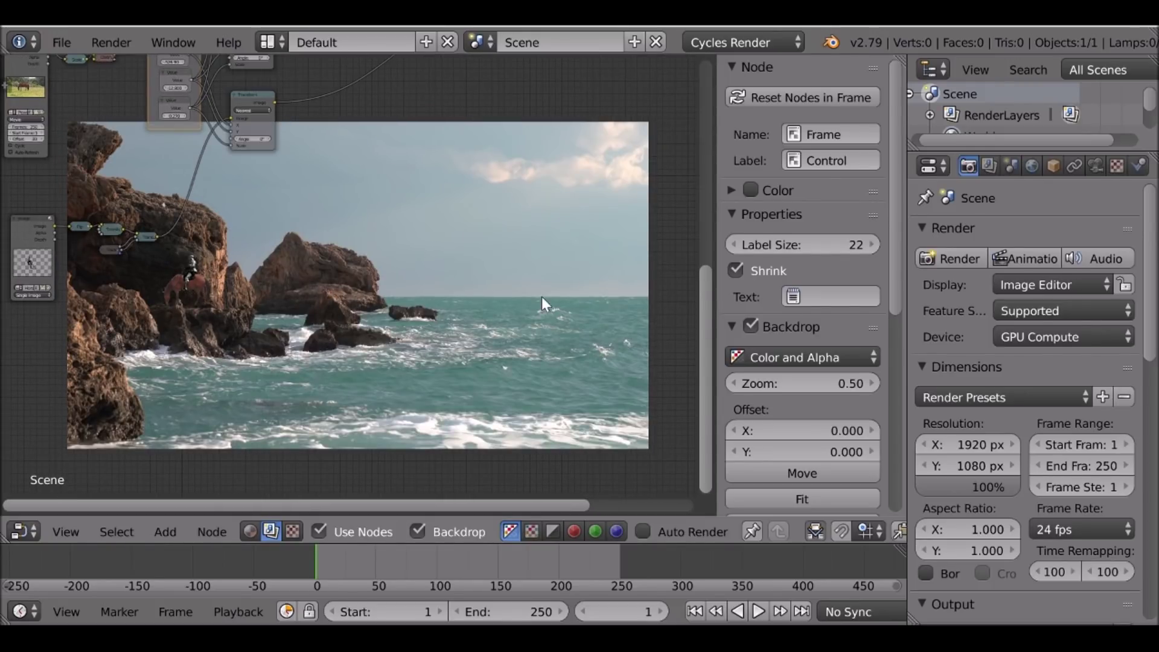
{"action": "middle_click_drag", "start_coordinate": [536, 283], "coordinate": [528, 431]}
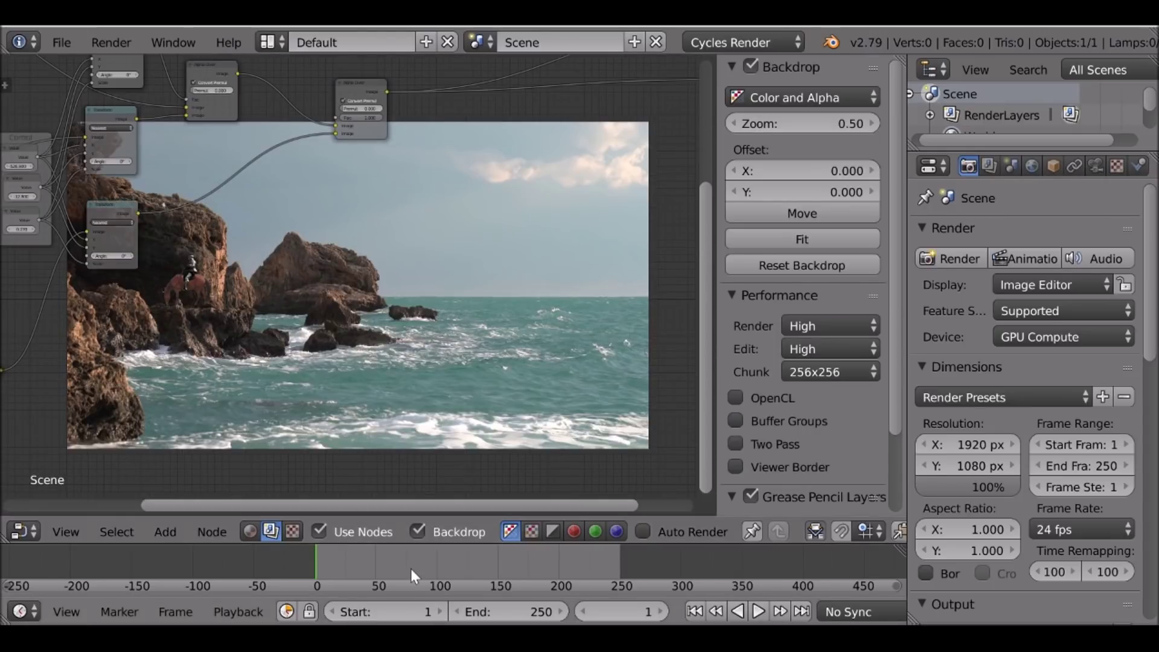
{"action": "left_click", "coordinate": [410, 567]}
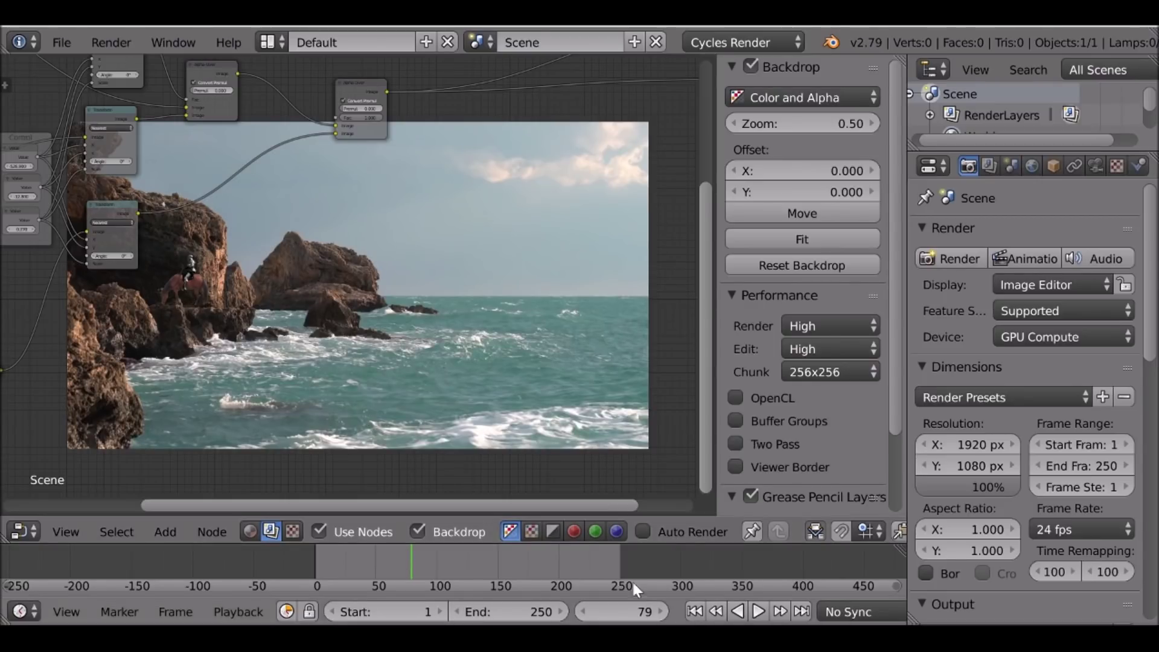
{"action": "left_click", "coordinate": [691, 615]}
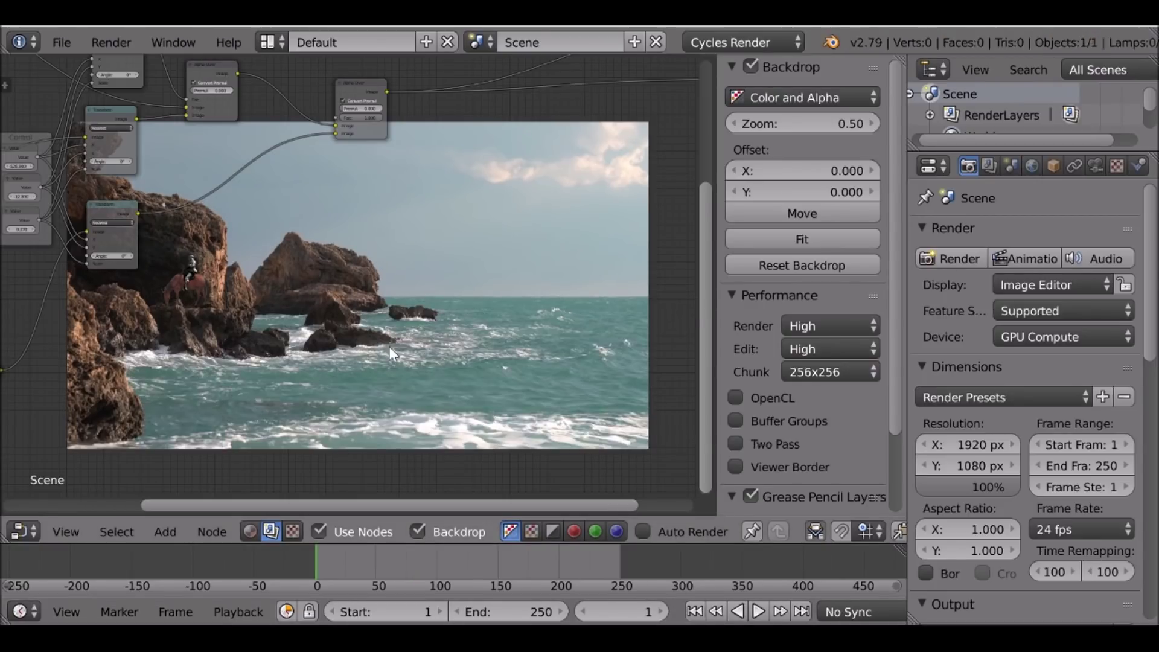
- Insert a Translate node between the knight's Transform node and the second Alpha Over node
{"action": "middle_click_drag", "start_coordinate": [419, 363], "coordinate": [464, 474]}
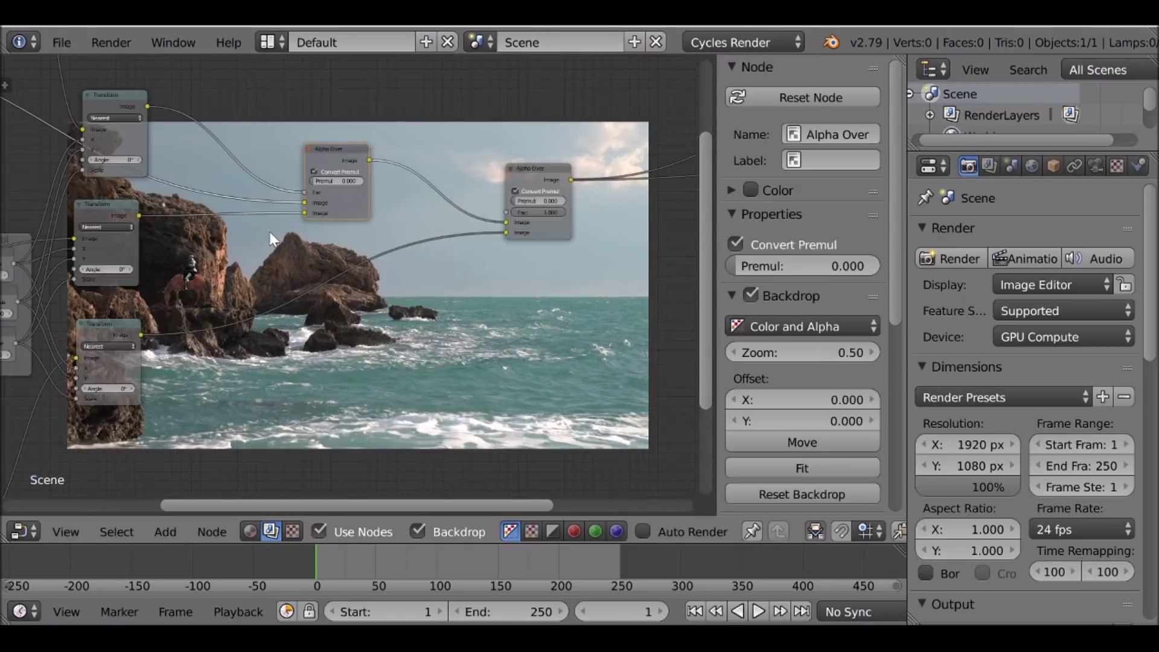
{"action": "scroll", "coordinate": [200, 248], "scroll_direction": "down", "scroll_amount": 3}
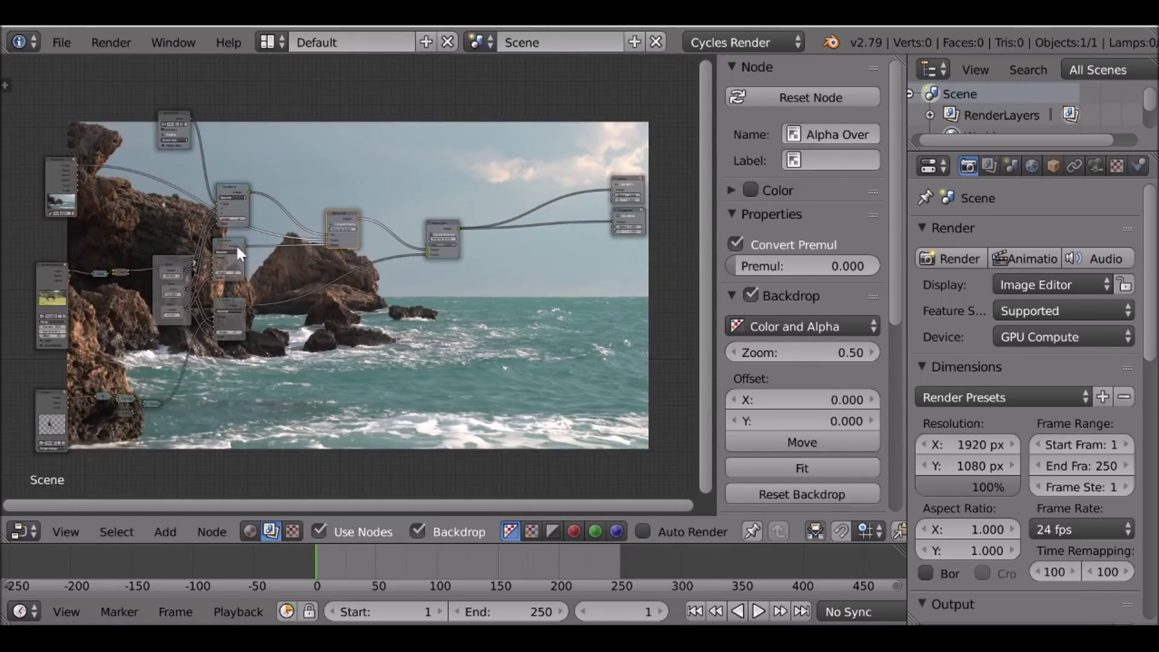
{"action": "scroll", "coordinate": [254, 289], "scroll_direction": "up", "scroll_amount": 3}
{"action": "key", "text": "shift+a"}
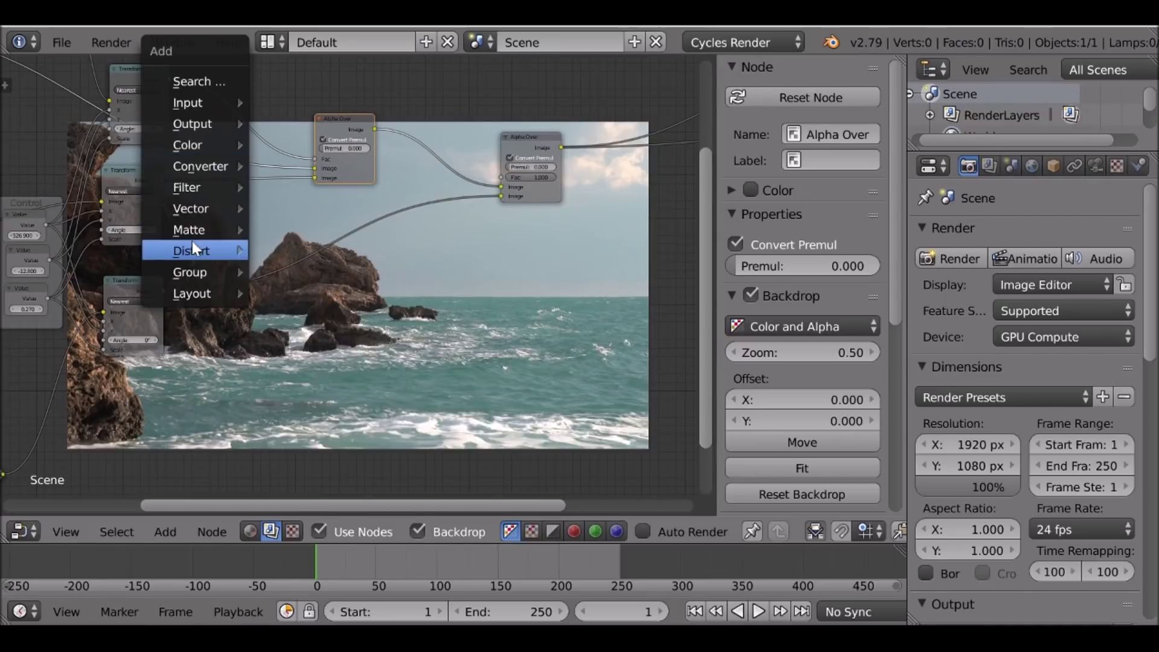
{"action": "mouse_move", "coordinate": [192, 244]}
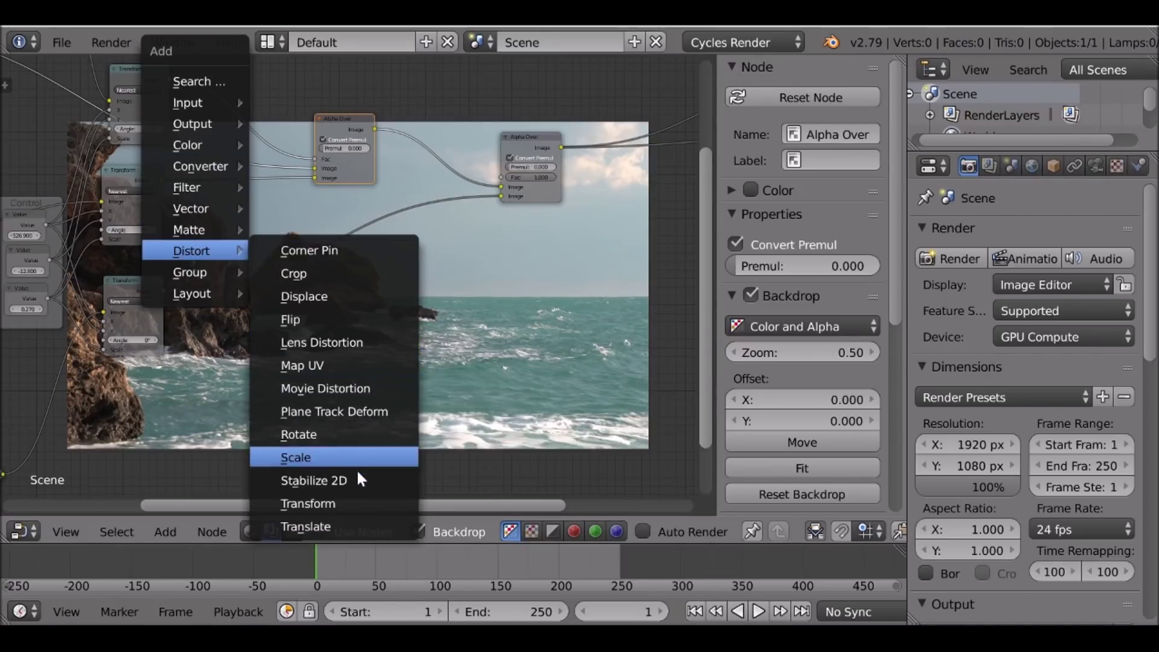
{"action": "left_click", "coordinate": [361, 525]}
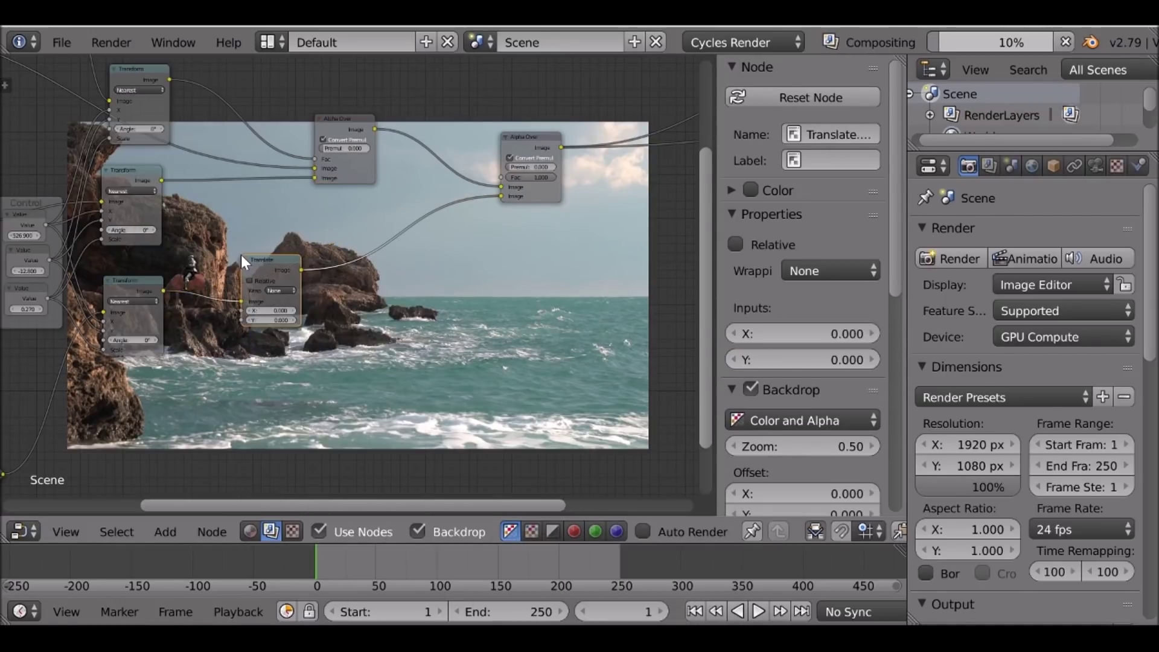
{"action": "middle_click_drag", "start_coordinate": [210, 283], "coordinate": [258, 291]}
{"action": "scroll", "coordinate": [284, 218], "scroll_direction": "up", "scroll_amount": 5}
{"action": "left_click_drag", "start_coordinate": [180, 269], "coordinate": [195, 265]}
- Duplicate the Translate node twice, inserting one copy after the horse's Transform node and one after the mask's Transform node
{"action": "left_click", "coordinate": [353, 225]}
{"action": "middle_click_drag", "start_coordinate": [393, 172], "coordinate": [373, 239]}
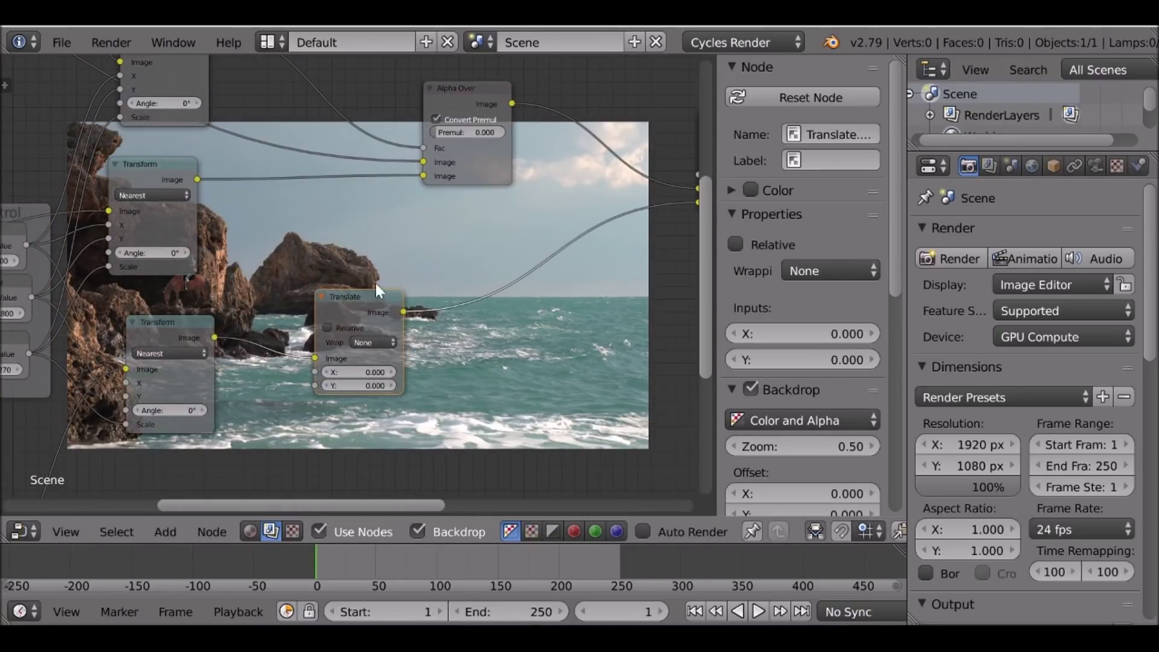
{"action": "key", "text": "shift+d"}
{"action": "left_click", "coordinate": [367, 196]}
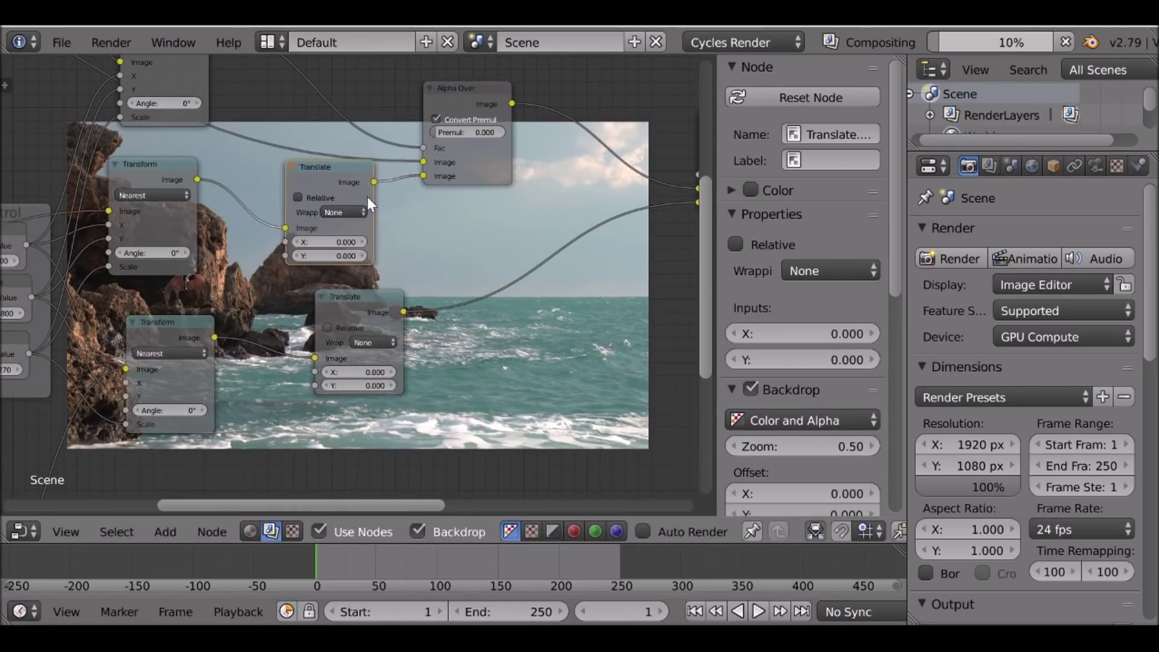
{"action": "middle_click_drag", "start_coordinate": [367, 197], "coordinate": [366, 271]}
{"action": "key", "text": "shift+d"}
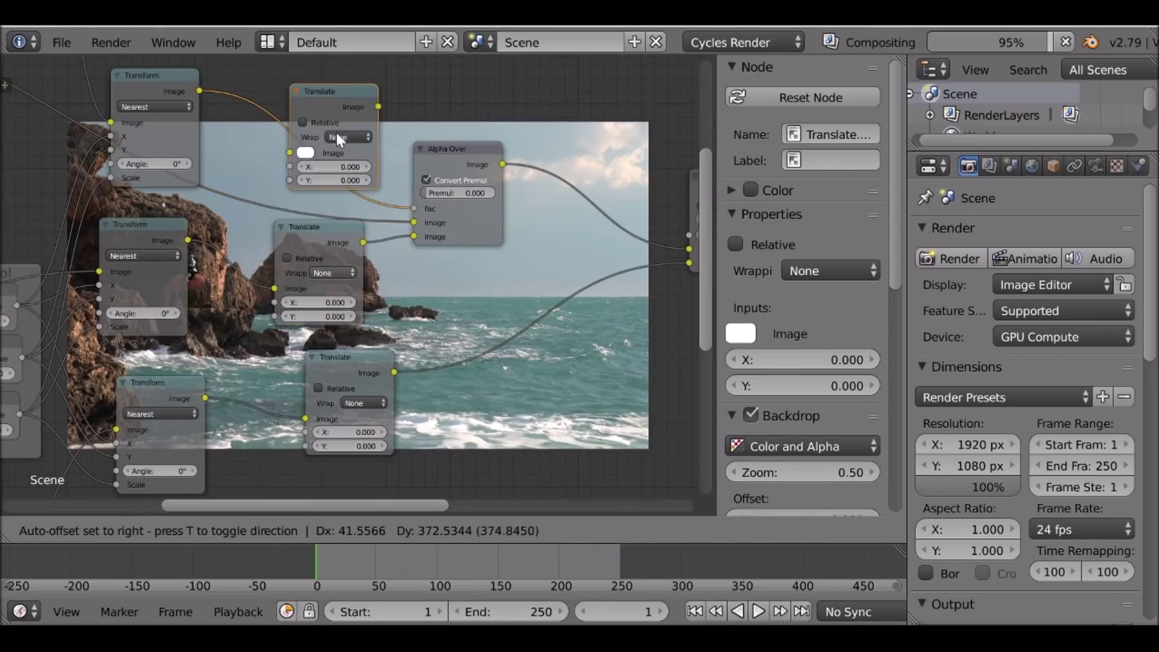
{"action": "left_click", "coordinate": [322, 134]}
- Space out the first Alpha Over node and the three Translate nodes farther from the Transform nodes
{"action": "left_click_drag", "start_coordinate": [471, 149], "coordinate": [545, 137]}
{"action": "left_click_drag", "start_coordinate": [333, 227], "coordinate": [396, 232]}
{"action": "left_click_drag", "start_coordinate": [332, 91], "coordinate": [390, 87]}
{"action": "left_click_drag", "start_coordinate": [345, 357], "coordinate": [385, 354]}
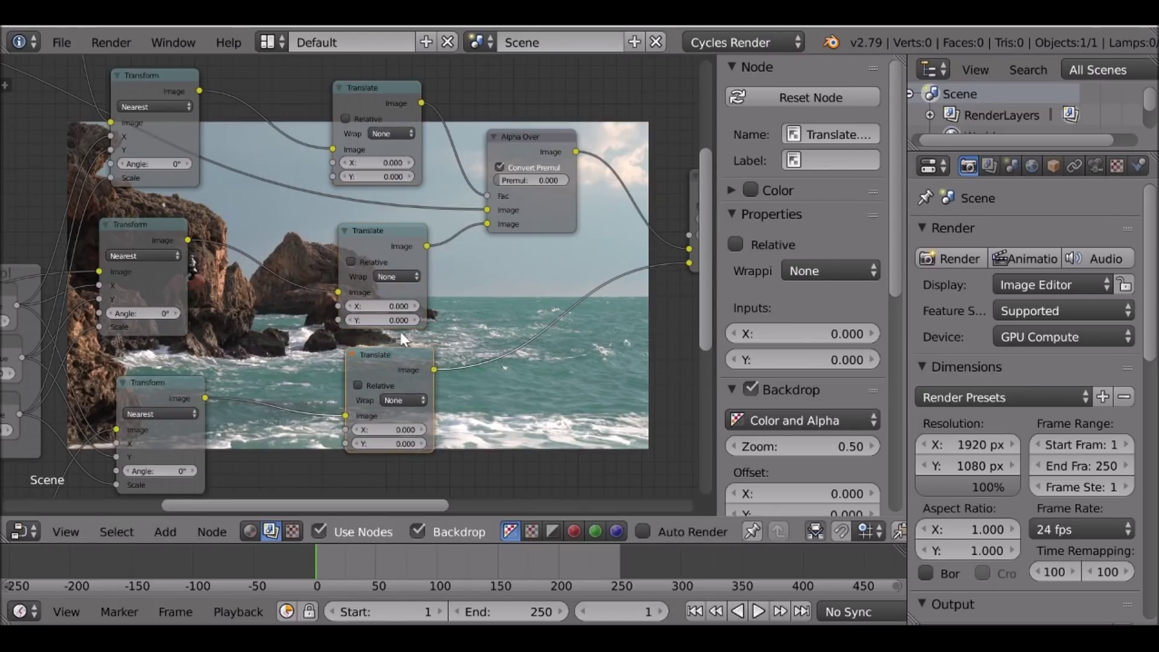
- Add a Track Position node between the knight's Transform and Translate nodes
{"action": "middle_click_drag", "start_coordinate": [218, 489], "coordinate": [204, 362]}
{"action": "scroll", "coordinate": [202, 360], "scroll_direction": "down", "scroll_amount": 2}
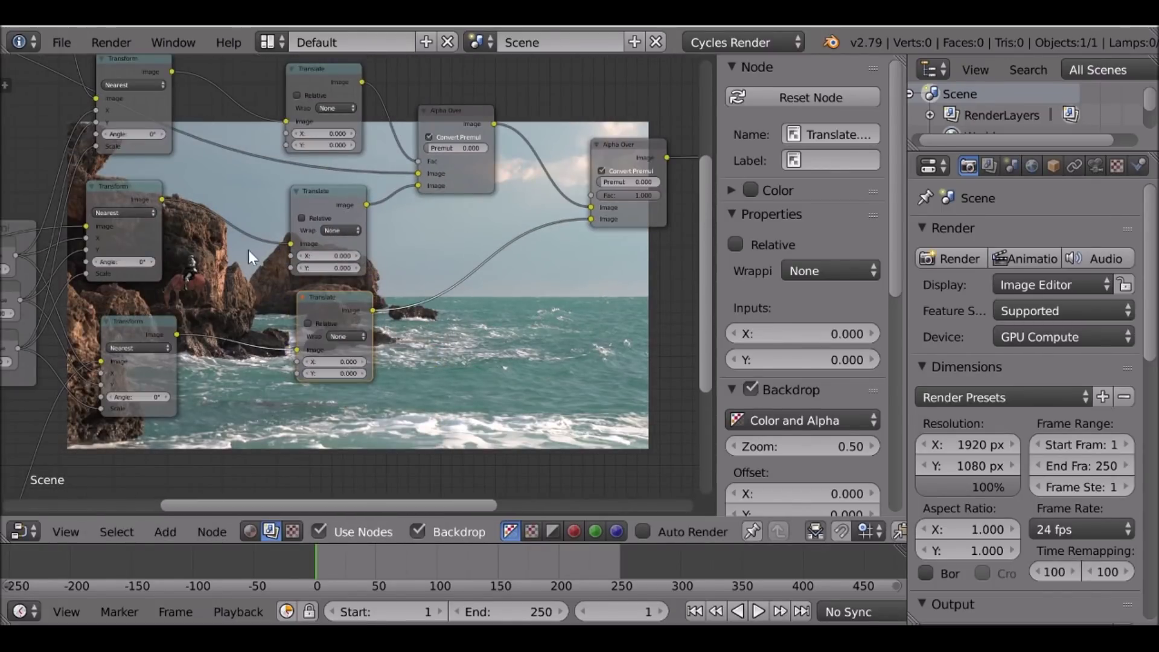
{"action": "key", "text": "shift+a"}
{"action": "mouse_move", "coordinate": [199, 104]}
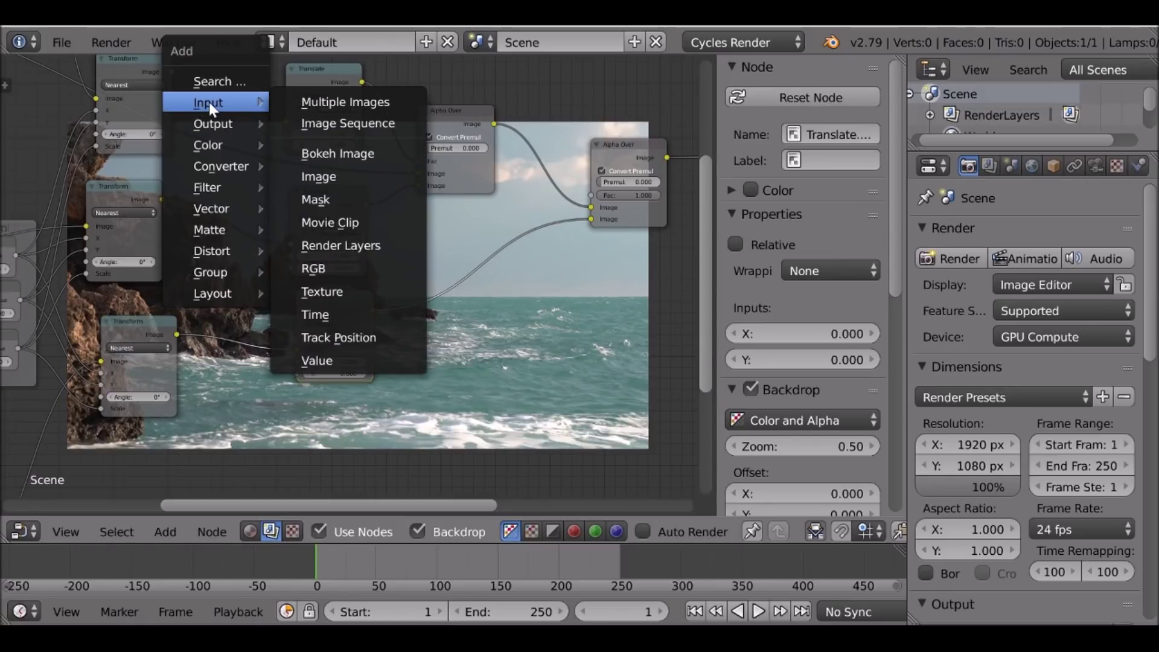
{"action": "left_click", "coordinate": [350, 336]}
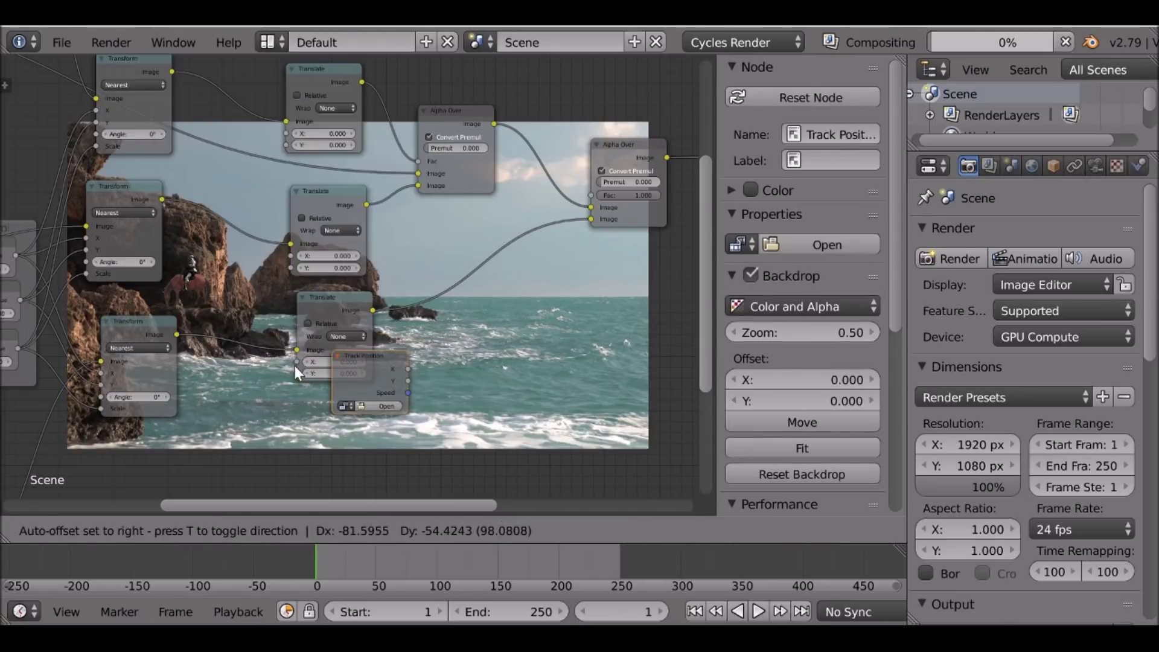
{"action": "left_click", "coordinate": [212, 369]}
- Assign the Rocks - 20844.mp4 clip to the Track Position node and choose Camera as its tracking object
{"action": "middle_click_drag", "start_coordinate": [294, 298], "coordinate": [348, 135]}
{"action": "scroll", "coordinate": [349, 135], "scroll_direction": "up", "scroll_amount": 8}
{"action": "middle_click_drag", "start_coordinate": [422, 294], "coordinate": [346, 274]}
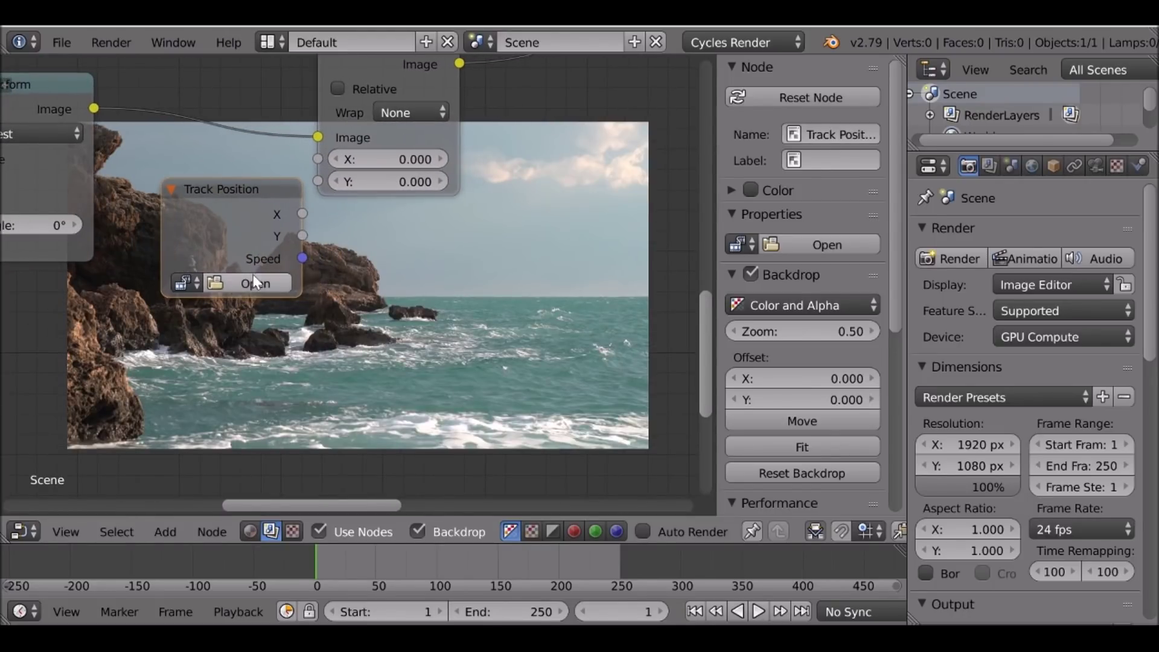
{"action": "left_click", "coordinate": [183, 284]}
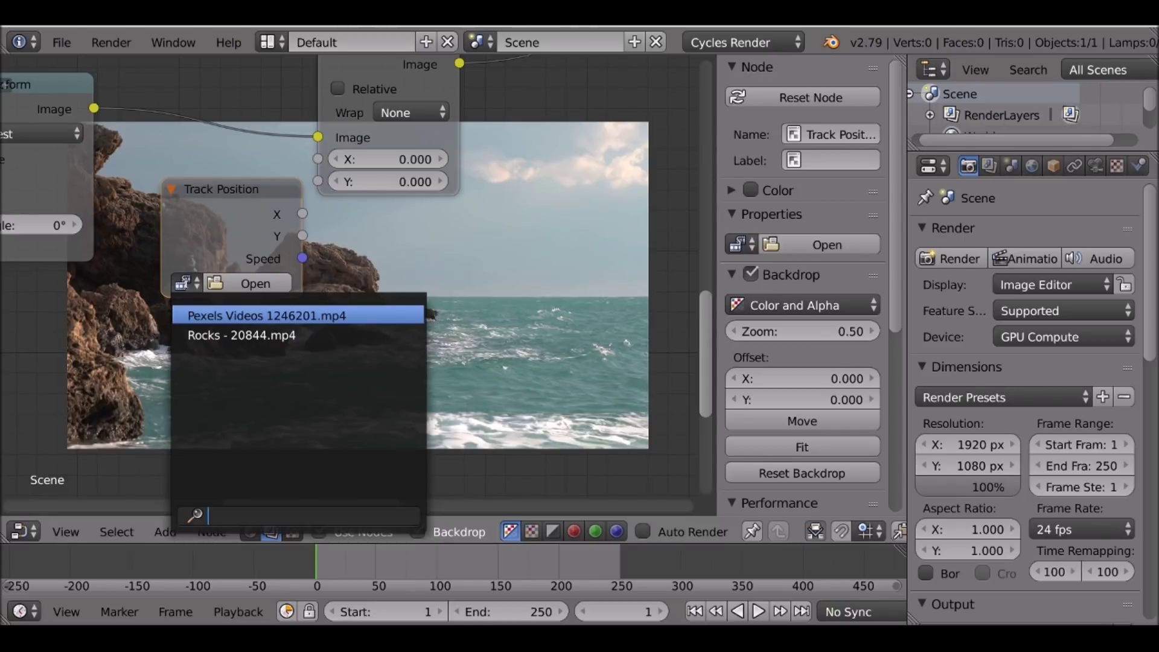
{"action": "left_click", "coordinate": [318, 333]}
{"action": "middle_click_drag", "start_coordinate": [317, 329], "coordinate": [183, 262]}
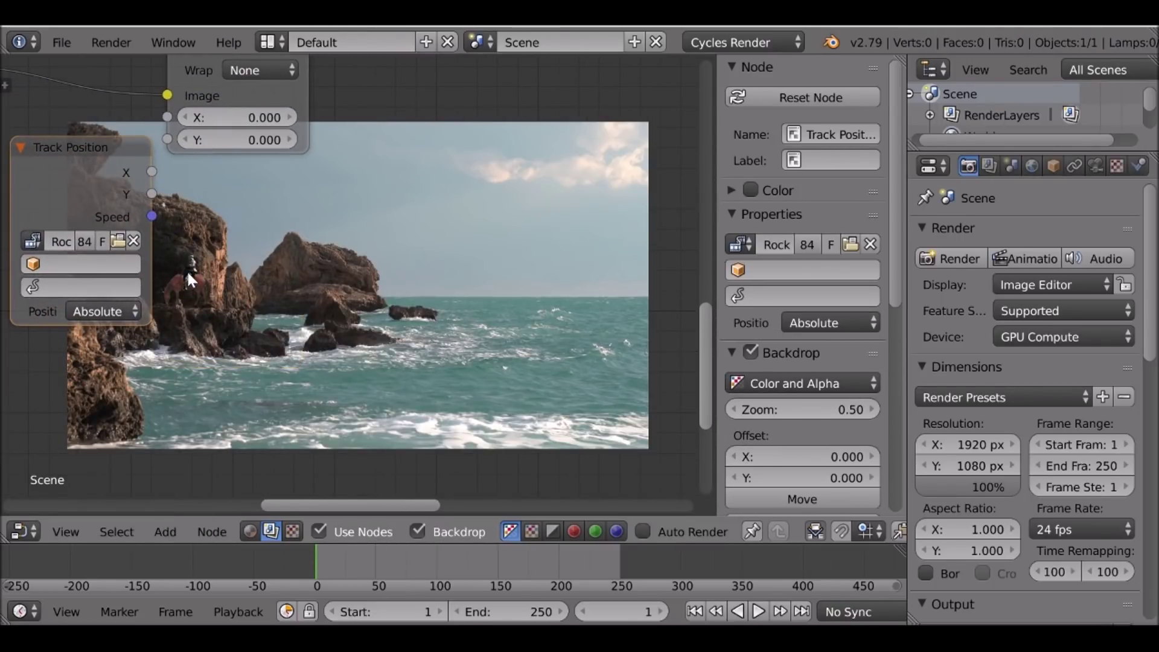
{"action": "middle_click_drag", "start_coordinate": [100, 264], "coordinate": [172, 292]}
{"action": "left_click", "coordinate": [117, 284]}
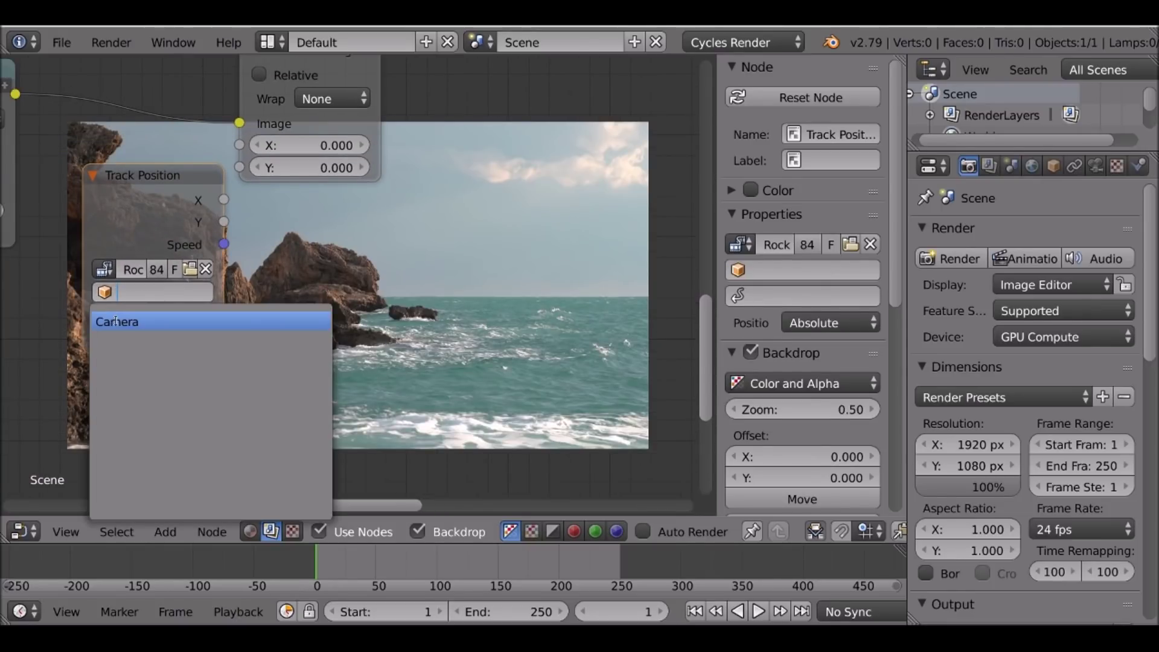
{"action": "left_click", "coordinate": [116, 319]}
- Choose Island (Near) as the track for the Track Position node
{"action": "left_click", "coordinate": [138, 312]}
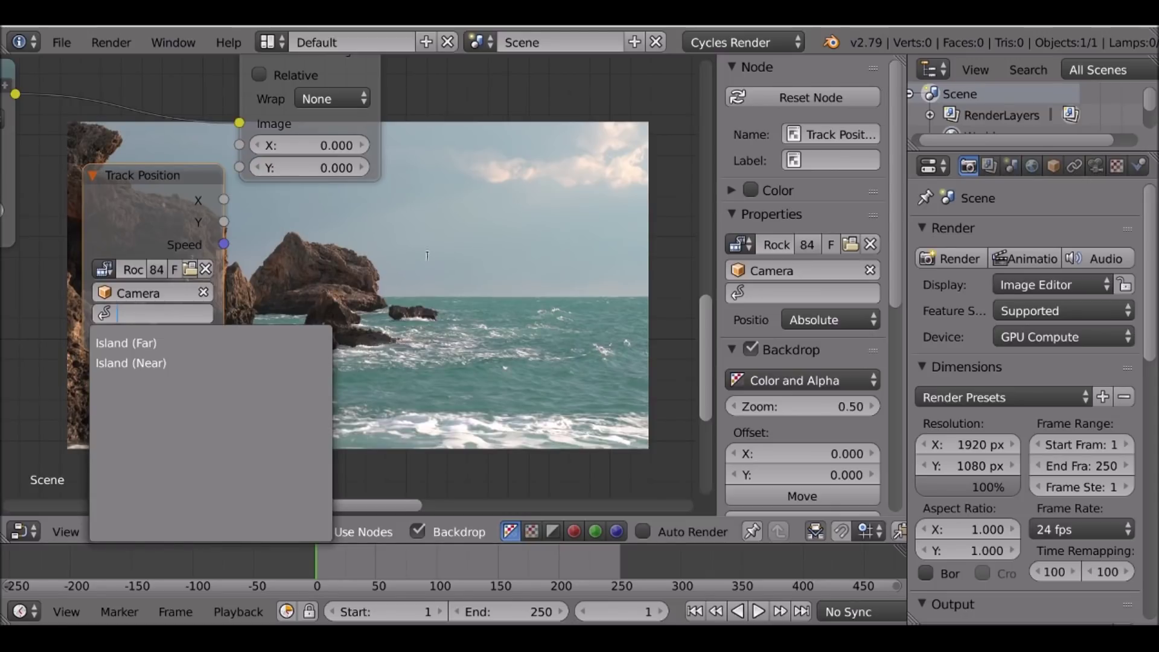
{"action": "left_click", "coordinate": [353, 274]}
{"action": "middle_click_drag", "start_coordinate": [349, 282], "coordinate": [245, 182]}
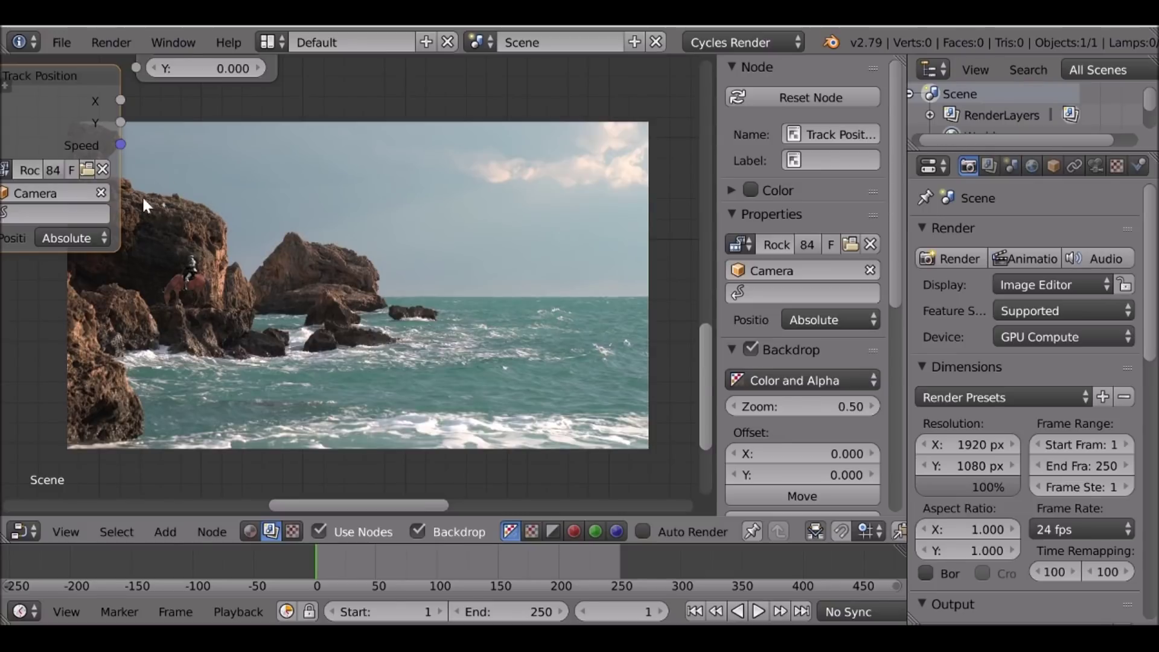
{"action": "middle_click_drag", "start_coordinate": [195, 201], "coordinate": [338, 164]}
{"action": "left_click", "coordinate": [192, 178]}
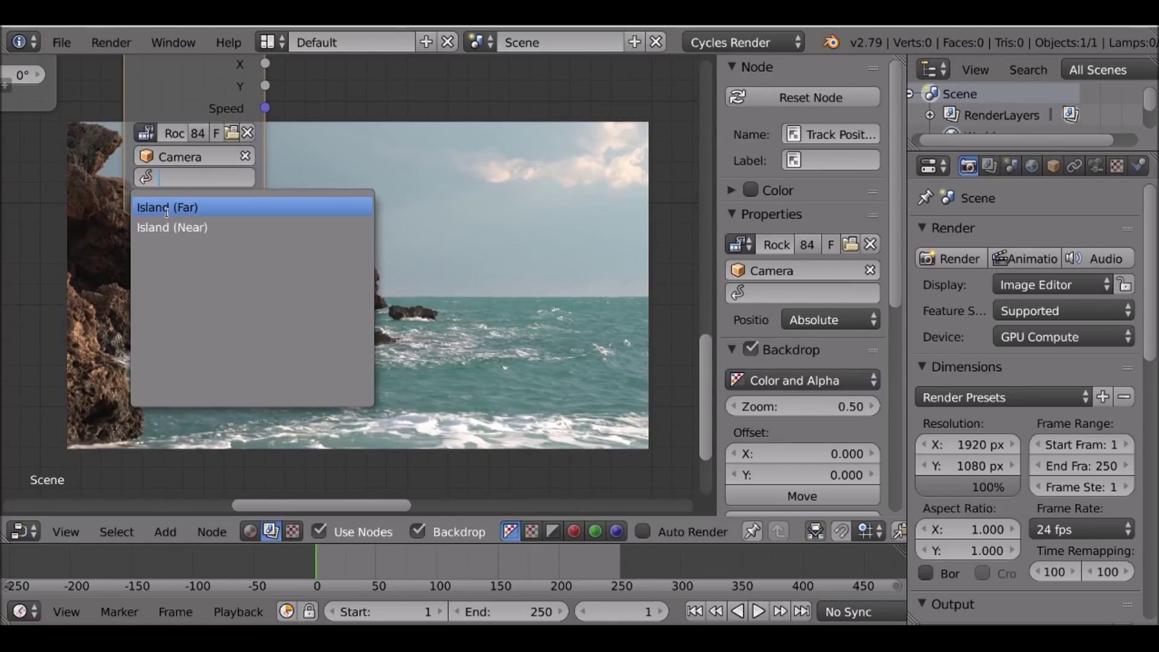
{"action": "left_click", "coordinate": [219, 228]}
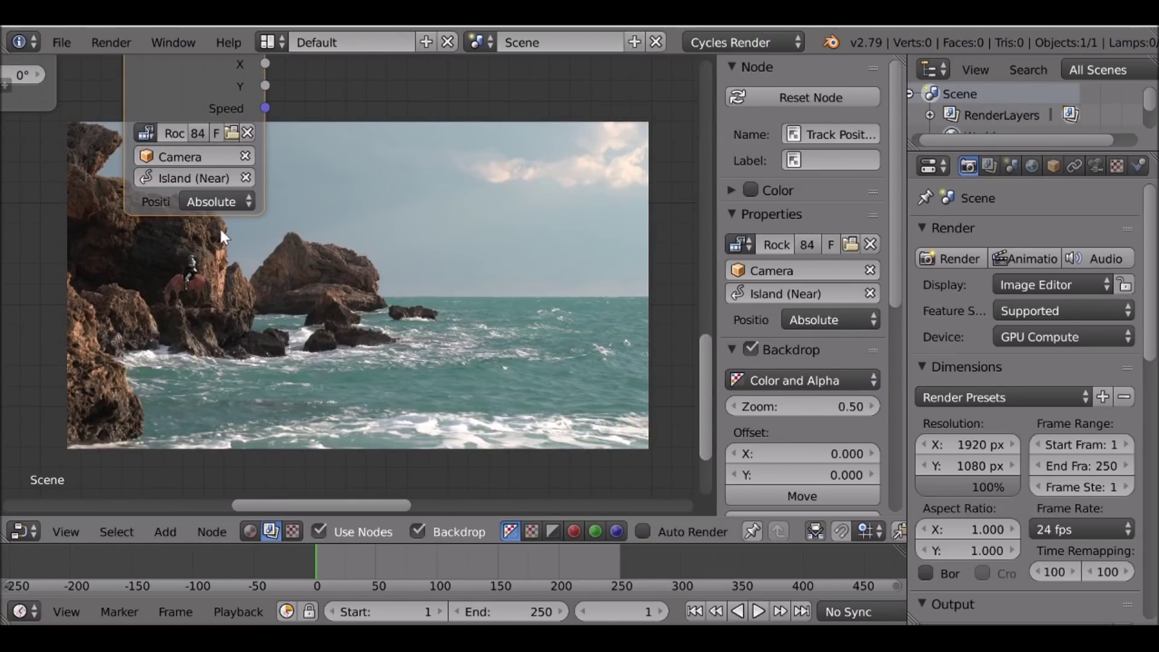
- Connect the Track Position node's X and Y outputs to the X and Y inputs of the knight's and horse's Translate nodes
{"action": "middle_click_drag", "start_coordinate": [219, 227], "coordinate": [163, 363]}
{"action": "scroll", "coordinate": [253, 233], "scroll_direction": "down", "scroll_amount": 5}
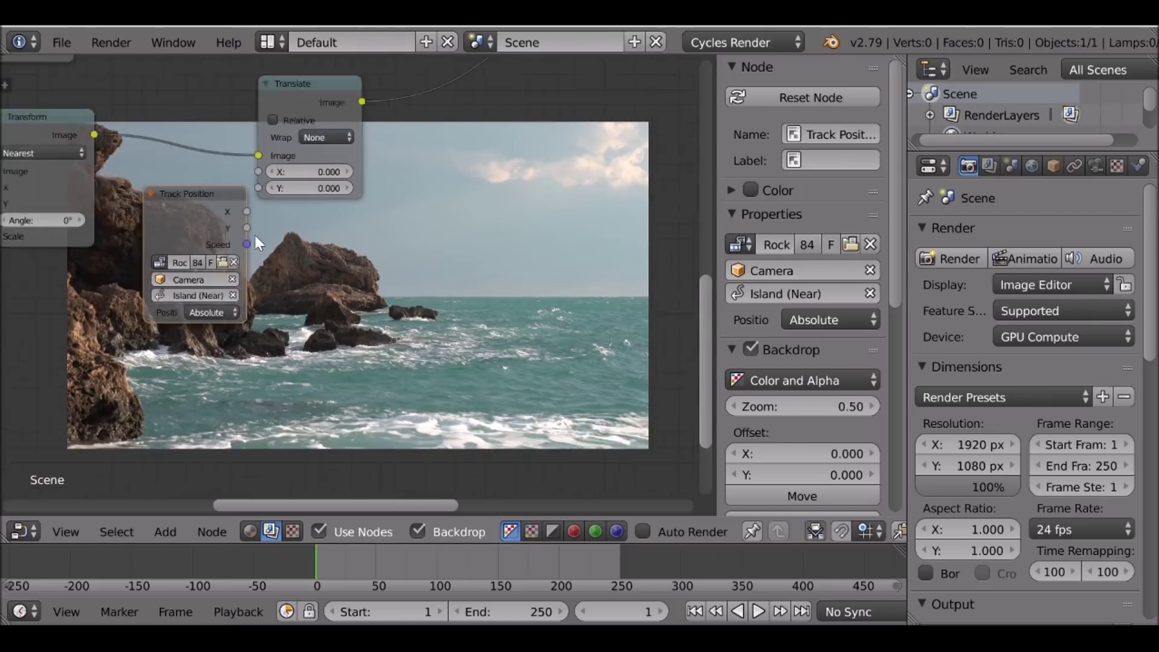
{"action": "middle_click_drag", "start_coordinate": [341, 276], "coordinate": [356, 350]}
{"action": "left_click_drag", "start_coordinate": [224, 302], "coordinate": [283, 256]}
{"action": "left_click_drag", "start_coordinate": [256, 334], "coordinate": [282, 270]}
{"action": "left_click_drag", "start_coordinate": [255, 318], "coordinate": [275, 121]}
{"action": "left_click_drag", "start_coordinate": [257, 334], "coordinate": [275, 137]}
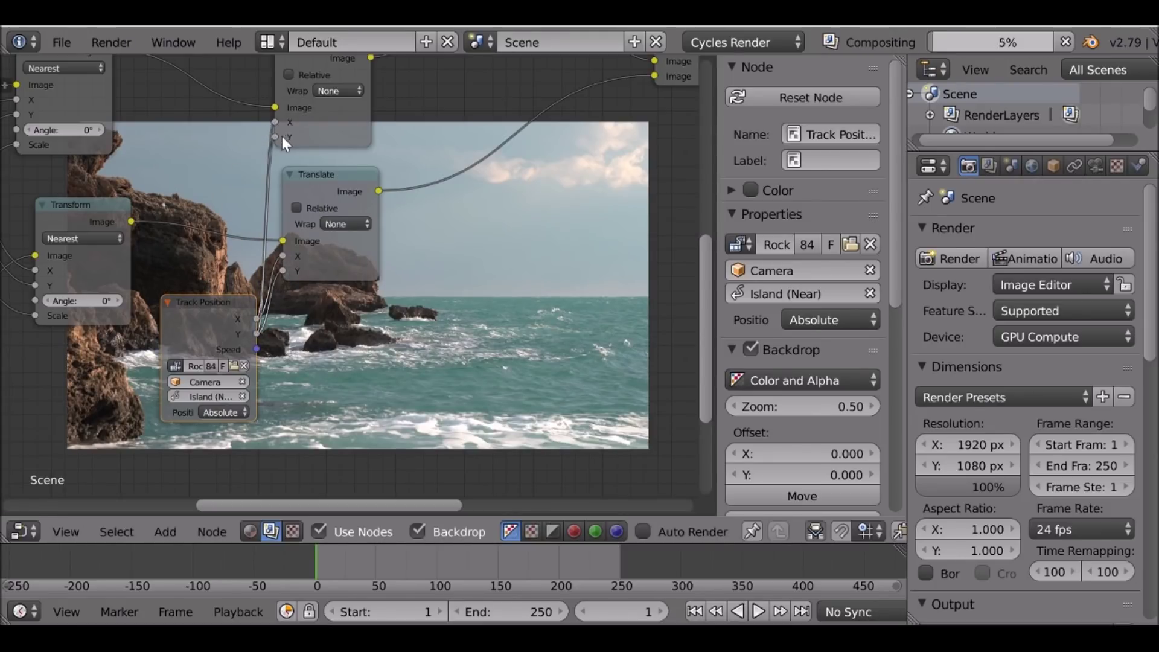
- Move the Track Position node up and connect its X and Y outputs to the mask's Translate node
{"action": "left_click_drag", "start_coordinate": [228, 306], "coordinate": [214, 135]}
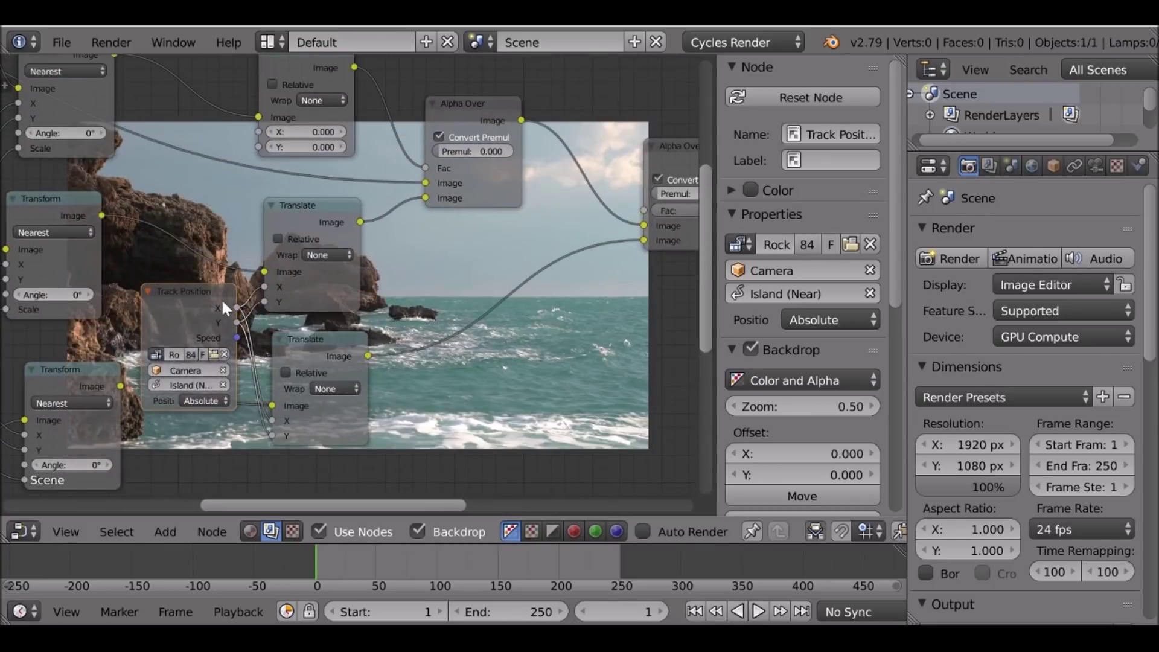
{"action": "left_click_drag", "start_coordinate": [237, 308], "coordinate": [258, 131]}
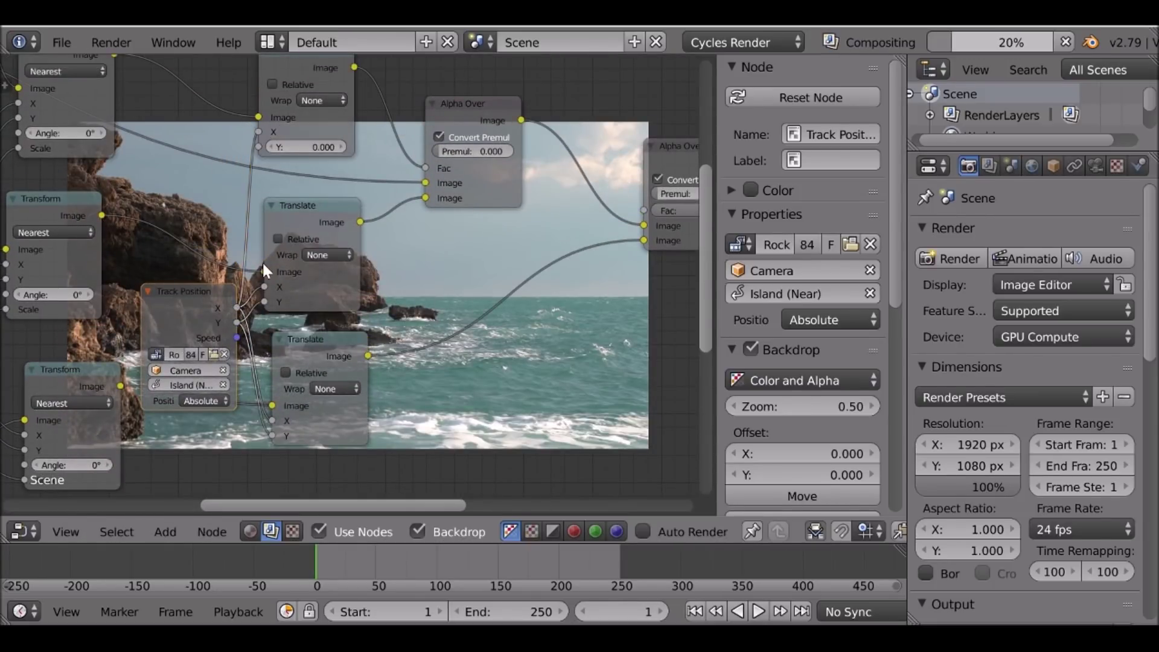
{"action": "left_click_drag", "start_coordinate": [235, 323], "coordinate": [265, 147]}
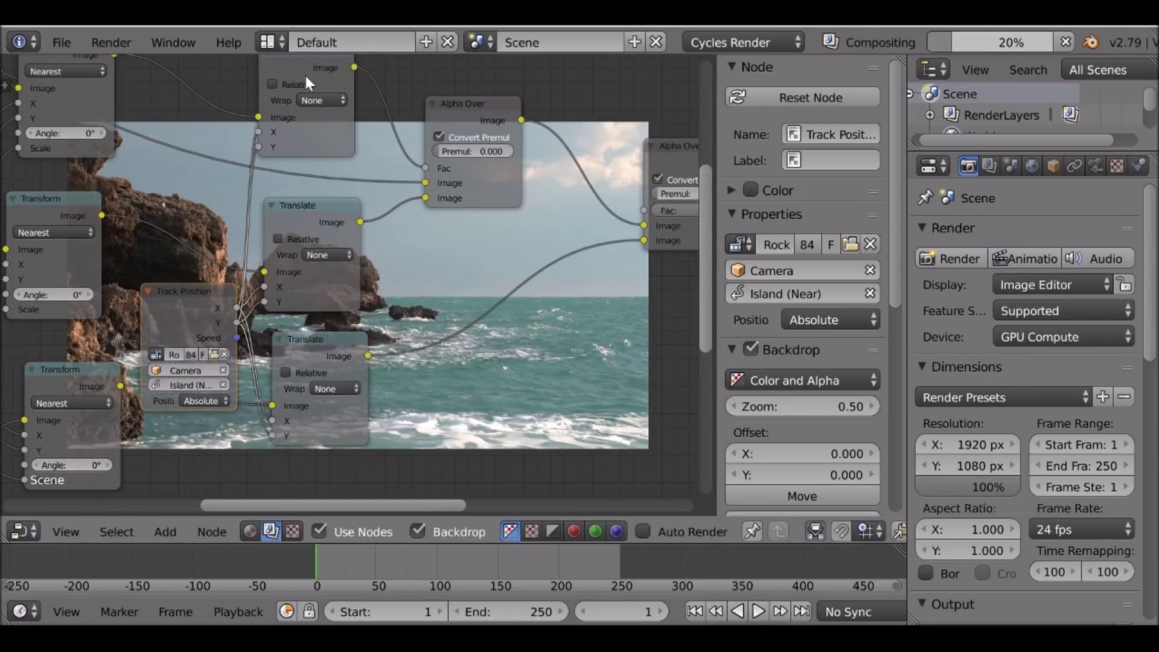
- Move the Track Position node below the Translate nodes and set its position mode to Relative Start
{"action": "scroll", "coordinate": [295, 219], "scroll_direction": "down", "scroll_amount": 5}
{"action": "middle_click_drag", "start_coordinate": [295, 219], "coordinate": [296, 118]}
{"action": "left_click_drag", "start_coordinate": [222, 226], "coordinate": [210, 383]}
{"action": "middle_click_drag", "start_coordinate": [285, 310], "coordinate": [288, 86]}
{"action": "scroll", "coordinate": [298, 197], "scroll_direction": "up", "scroll_amount": 2}
{"action": "middle_click_drag", "start_coordinate": [298, 200], "coordinate": [273, 244]}
{"action": "left_click", "coordinate": [194, 249]}
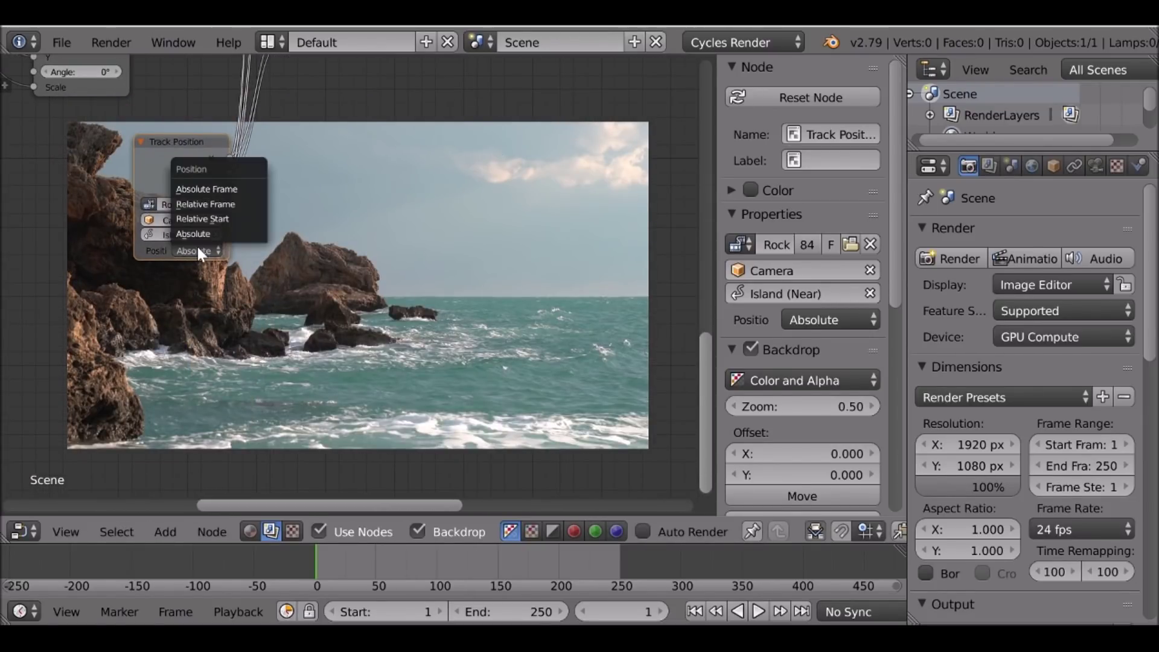
{"action": "left_click", "coordinate": [218, 217]}
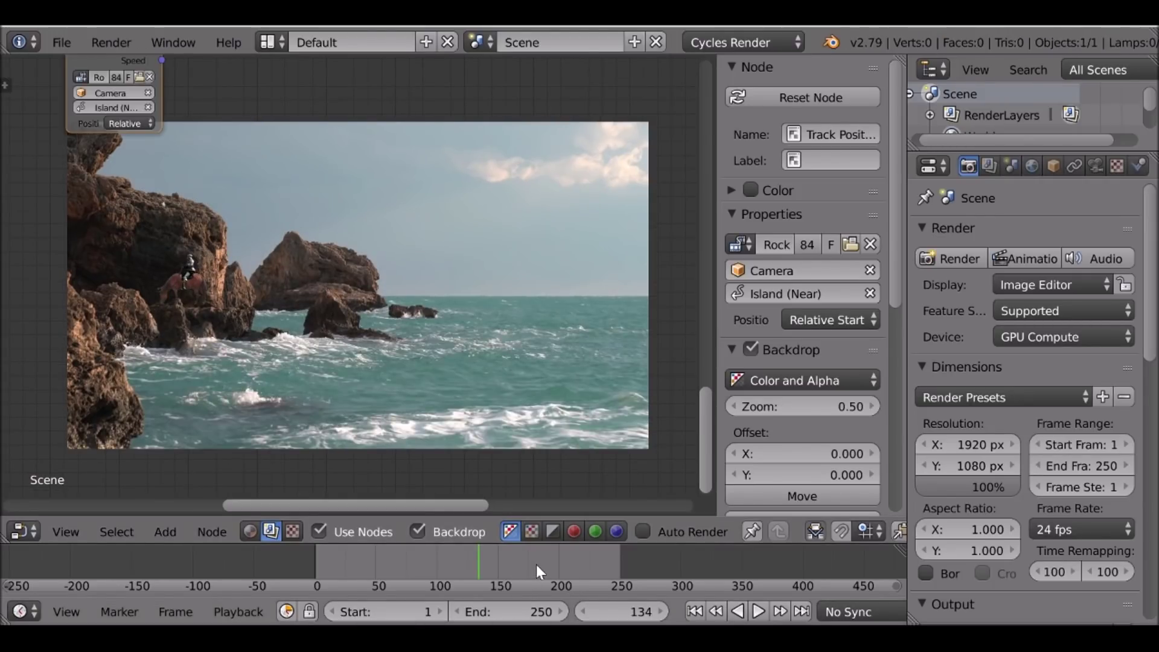
- Check the composite at frame 181 and return to frame 1
{"action": "left_click", "coordinate": [536, 564]}
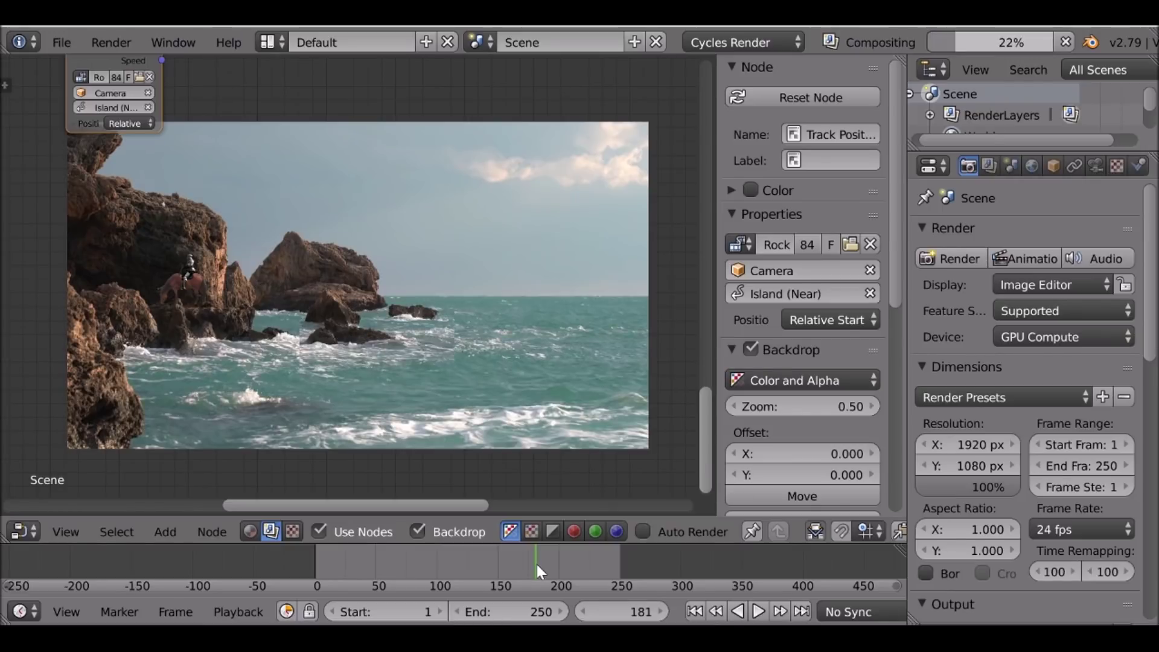
{"action": "left_click", "coordinate": [694, 611]}
- Group the Value, Transform, Translate, Track Position and first Alpha Over nodes together in a new frame
{"action": "scroll", "coordinate": [450, 414], "scroll_direction": "down", "scroll_amount": 12}
{"action": "left_click_drag", "start_coordinate": [306, 350], "coordinate": [306, 316]}
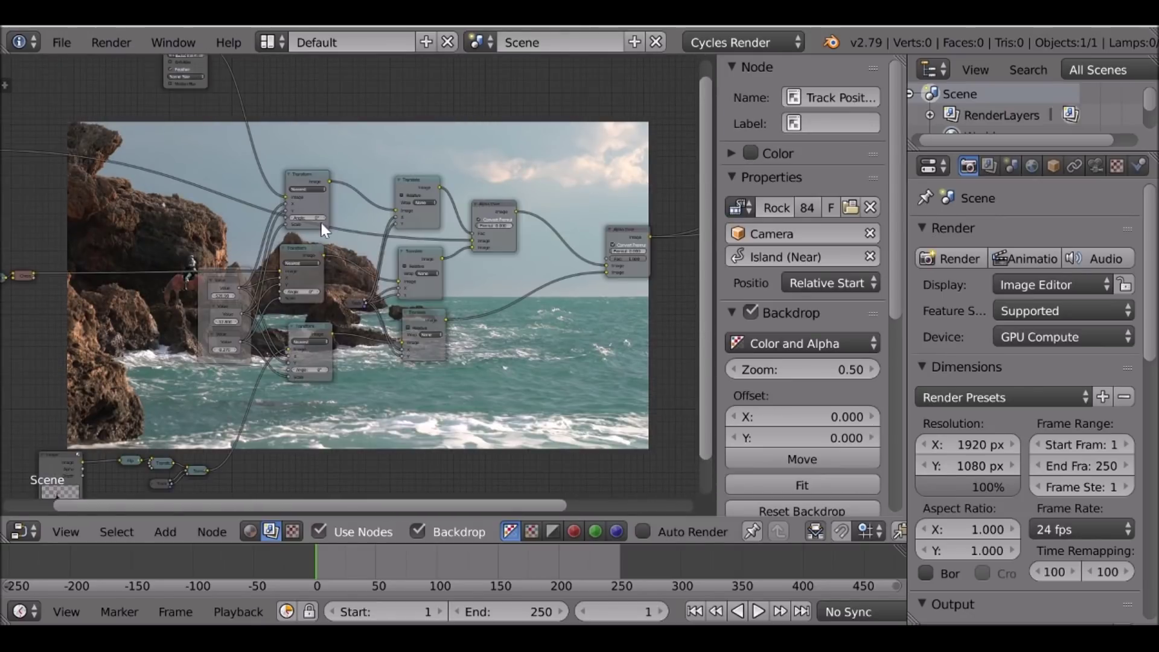
{"action": "key", "text": "b"}
{"action": "left_click_drag", "start_coordinate": [193, 146], "coordinate": [538, 401]}
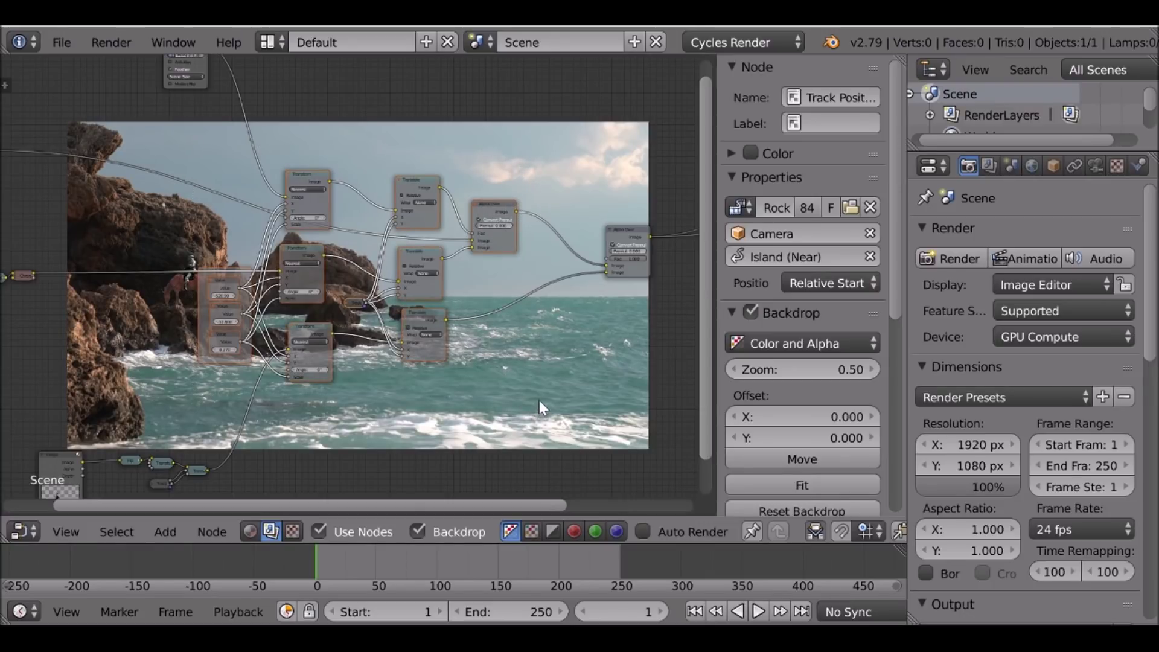
{"action": "key", "text": "ctrl+j"}
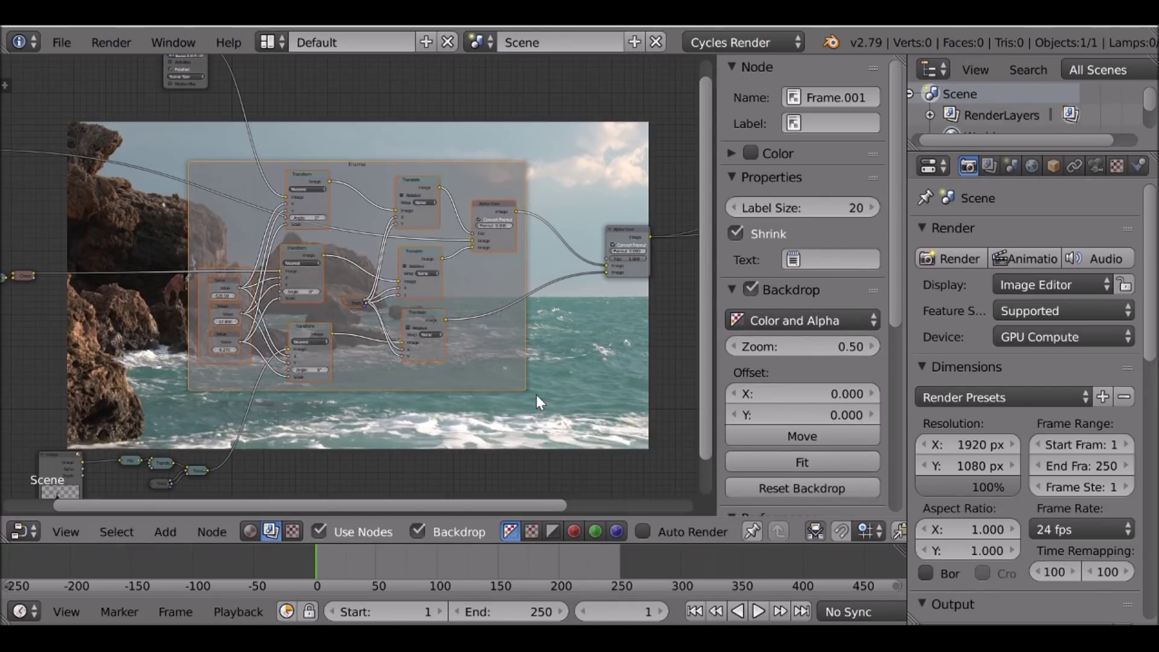
- Set the new frame's label size to 57 and label it "Traking and Position"
{"action": "scroll", "coordinate": [536, 394], "scroll_direction": "up", "scroll_amount": 1}
{"action": "left_click_drag", "start_coordinate": [813, 208], "coordinate": [863, 209]}
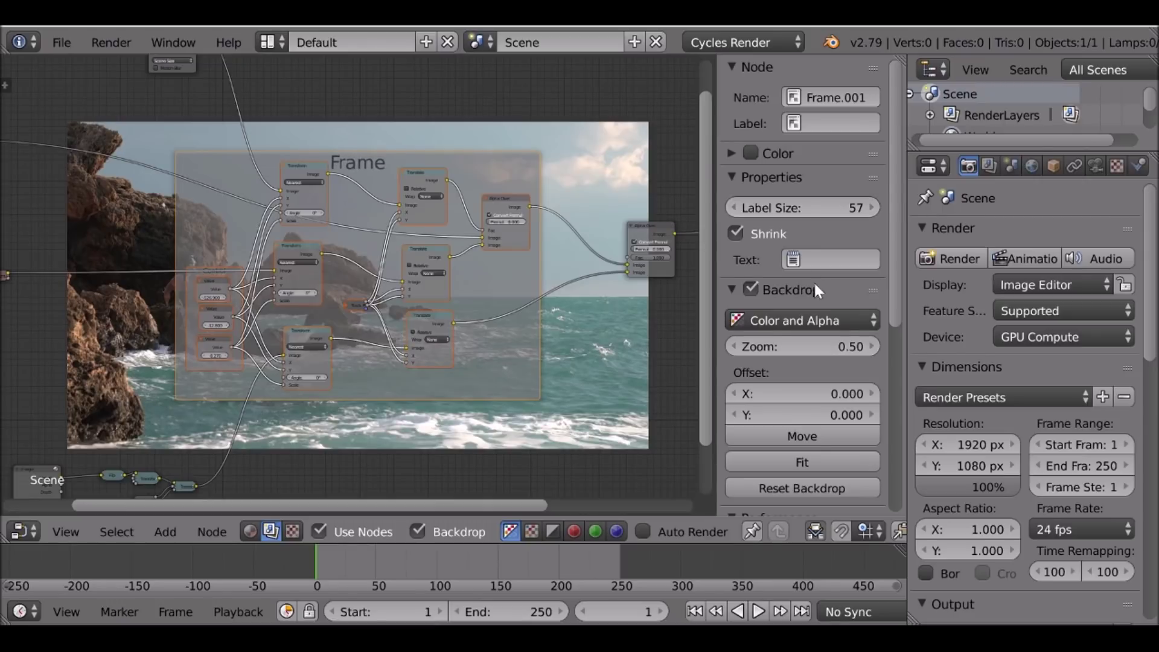
{"action": "left_click", "coordinate": [830, 124]}
{"action": "type", "text": "Traking and Position"}
{"action": "key", "text": "Return"}
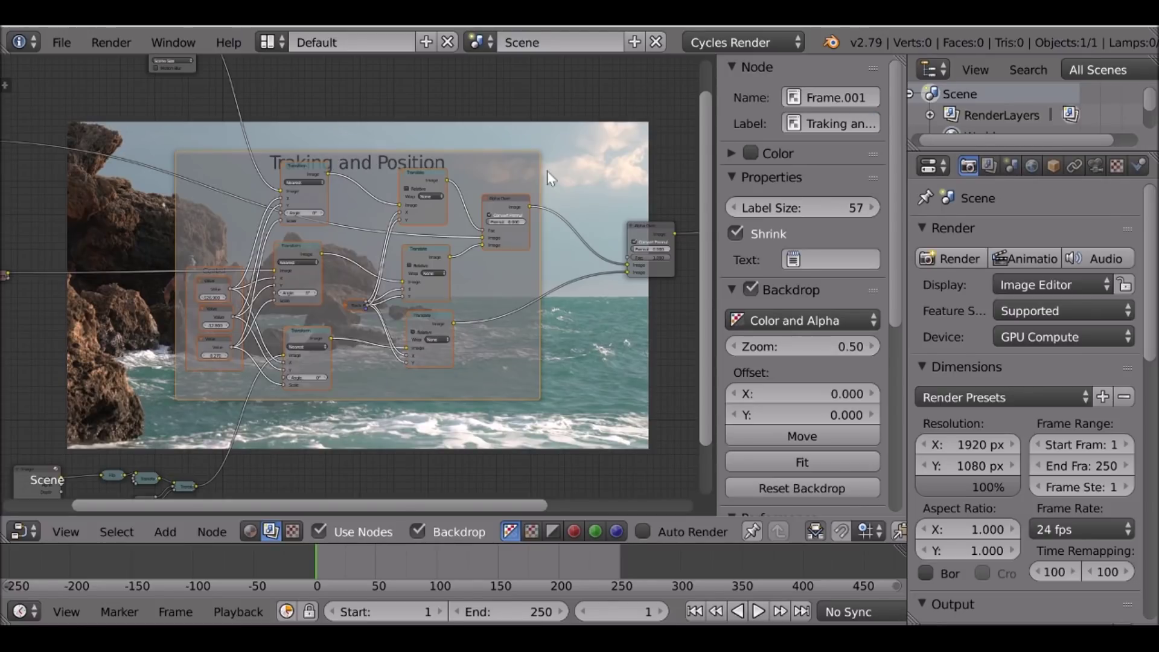
- Rearrange the upper Transform and Translate nodes inside the frame and shift the Horse mask node slightly to the left
{"action": "left_click_drag", "start_coordinate": [290, 172], "coordinate": [290, 189]}
{"action": "left_click_drag", "start_coordinate": [425, 179], "coordinate": [425, 141]}
{"action": "scroll", "coordinate": [471, 196], "scroll_direction": "down", "scroll_amount": 4}
{"action": "middle_click_drag", "start_coordinate": [474, 198], "coordinate": [435, 226]}
{"action": "scroll", "coordinate": [255, 319], "scroll_direction": "down", "scroll_amount": 2}
{"action": "middle_click_drag", "start_coordinate": [255, 319], "coordinate": [356, 204]}
{"action": "middle_click_drag", "start_coordinate": [309, 292], "coordinate": [269, 354]}
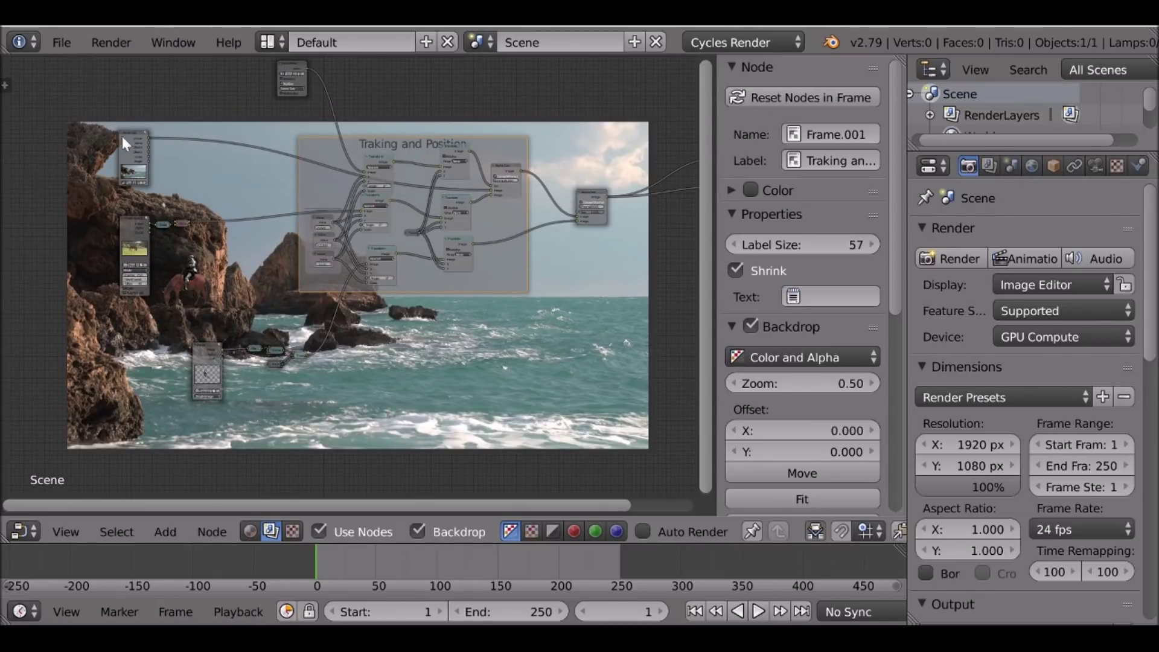
{"action": "mouse_move", "coordinate": [289, 73]}
{"action": "left_mouse_down"}
{"action": "mouse_move", "coordinate": [270, 70]}
{"action": "mouse_move", "coordinate": [282, 78]}
{"action": "left_mouse_up"}
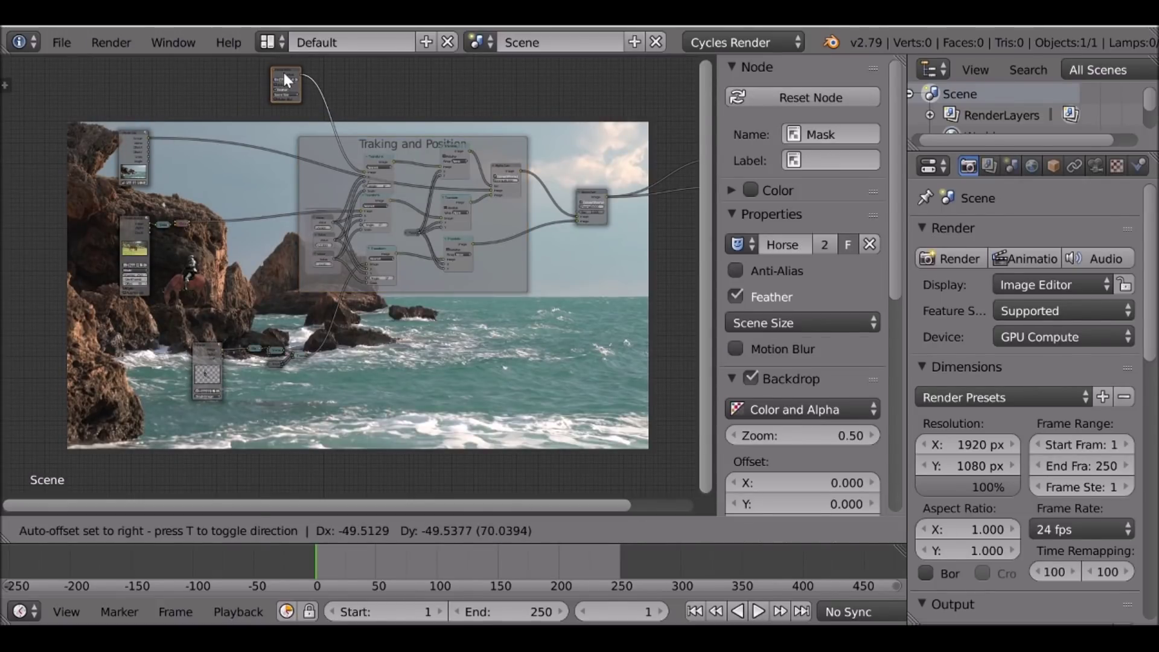
{"action": "middle_click_drag", "start_coordinate": [364, 118], "coordinate": [202, 137]}
{"action": "key", "text": "g"}
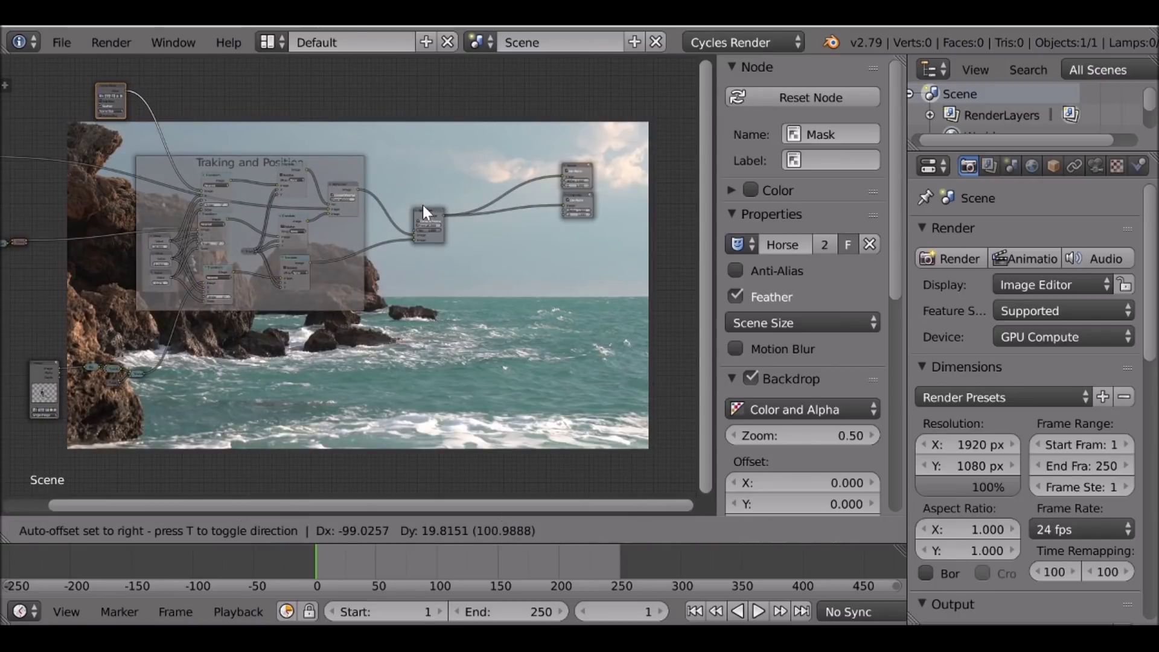
{"action": "left_click", "coordinate": [421, 203]}
- Duplicate the final Alpha Over node and insert the copy on its output link before the Viewer and Composite nodes
{"action": "scroll", "coordinate": [422, 203], "scroll_direction": "down", "scroll_amount": 3}
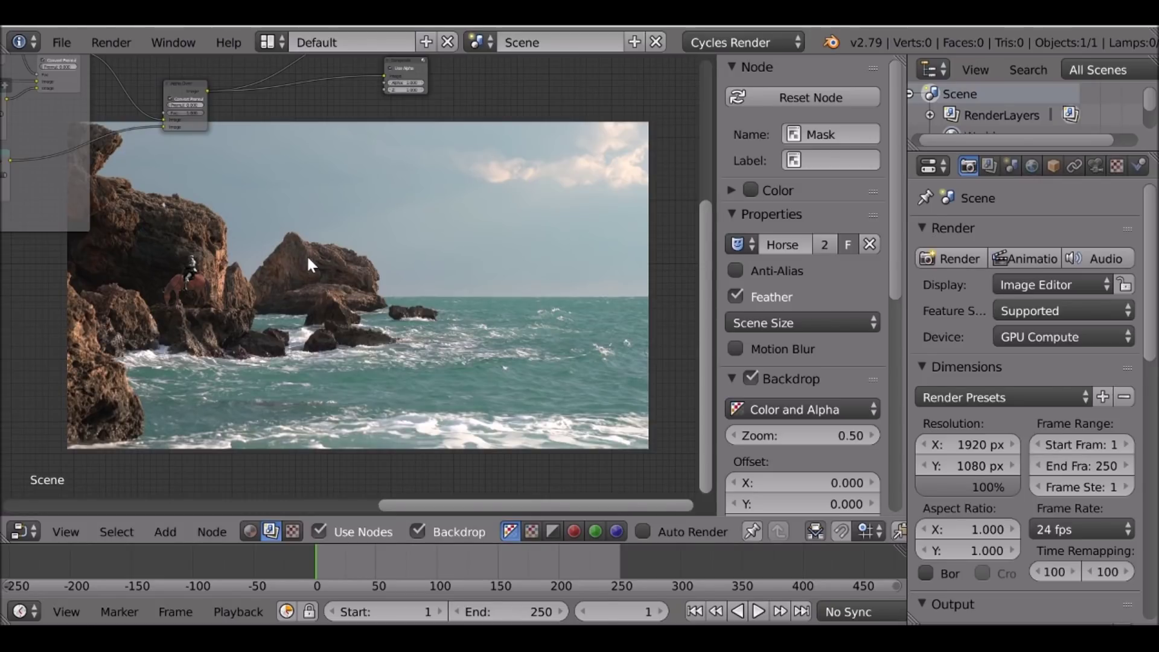
{"action": "middle_click_drag", "start_coordinate": [361, 279], "coordinate": [359, 374]}
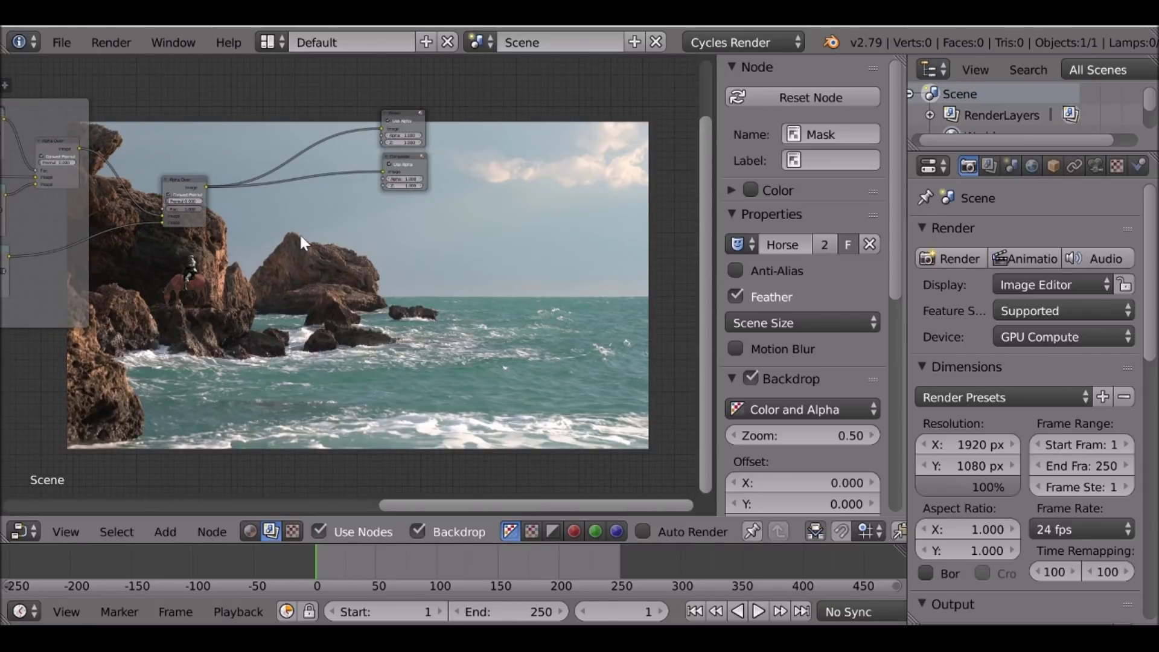
{"action": "key", "text": "a"}
{"action": "middle_click_drag", "start_coordinate": [306, 240], "coordinate": [305, 310]}
{"action": "scroll", "coordinate": [256, 251], "scroll_direction": "up", "scroll_amount": 4}
{"action": "scroll", "coordinate": [256, 251], "scroll_direction": "up", "scroll_amount": 3}
{"action": "left_click_drag", "start_coordinate": [66, 217], "coordinate": [72, 207]}
{"action": "key", "text": "shift+d"}
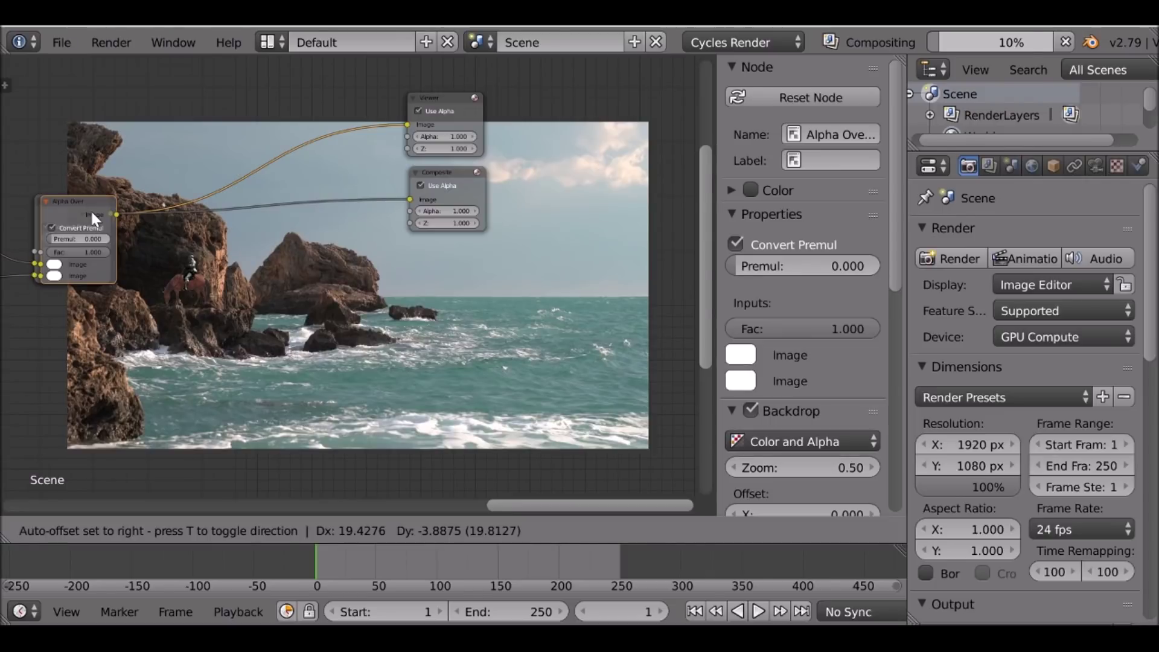
{"action": "left_click", "coordinate": [282, 209]}
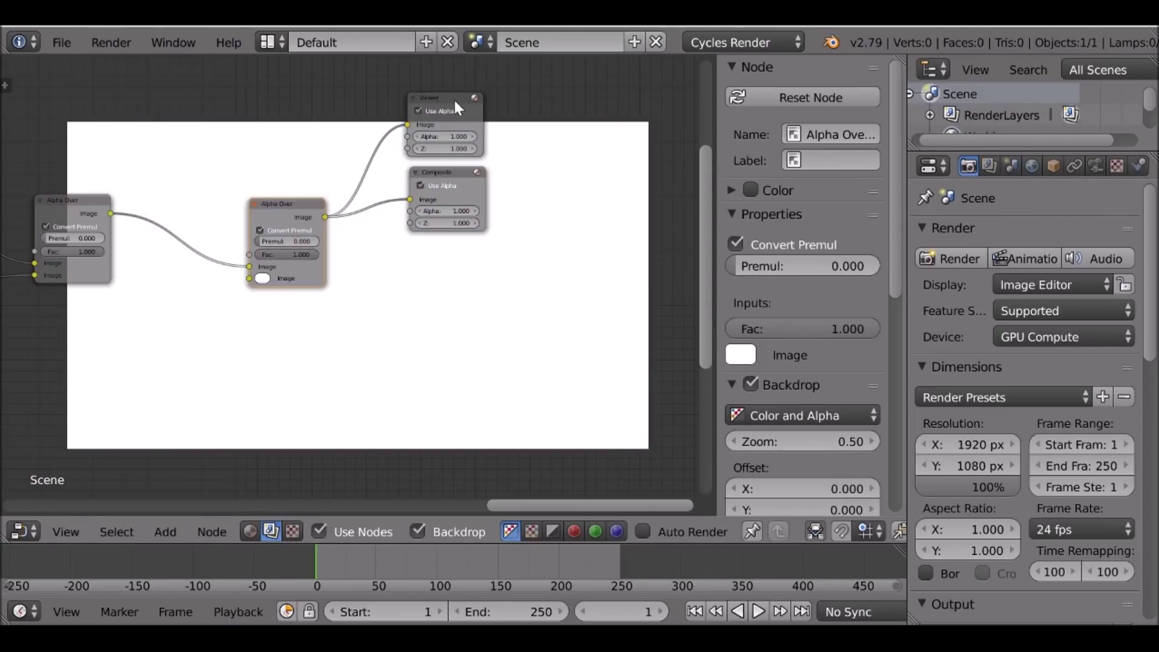
- Move the Viewer and Composite nodes farther right and shift the new Alpha Over node toward them
{"action": "left_click_drag", "start_coordinate": [454, 99], "coordinate": [697, 100]}
{"action": "left_click_drag", "start_coordinate": [445, 173], "coordinate": [4, 173]}
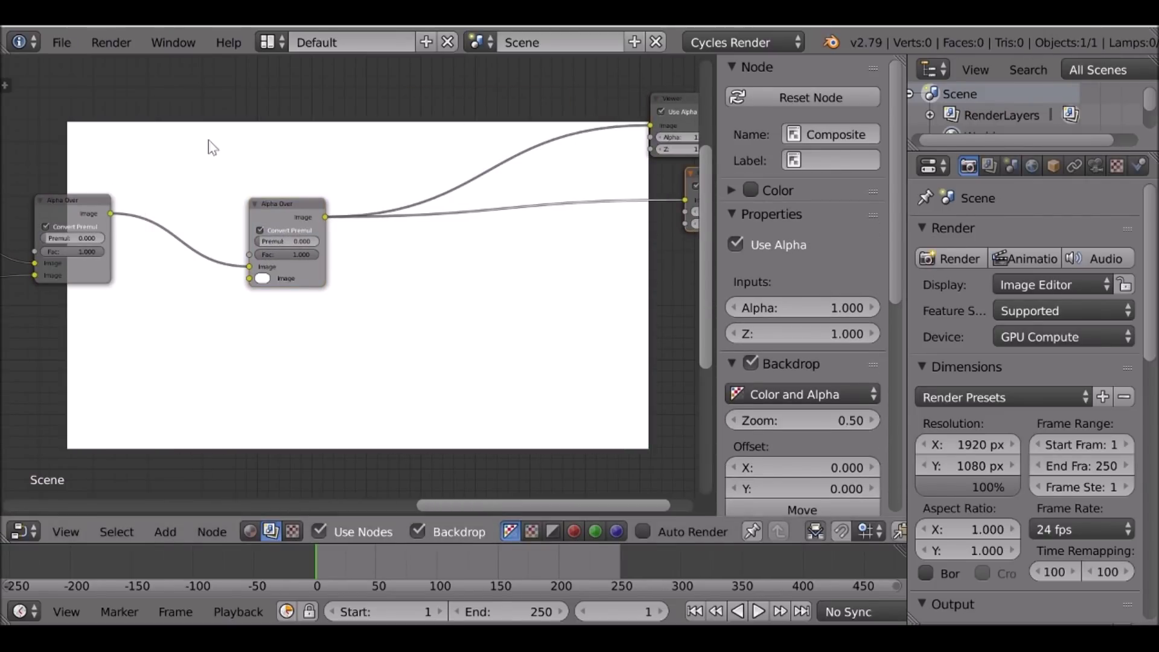
{"action": "left_click_drag", "start_coordinate": [285, 200], "coordinate": [413, 175]}
- Add an Image node below the new Alpha Over node and connect its Image output to the second Image input
{"action": "middle_click_drag", "start_coordinate": [285, 267], "coordinate": [284, 214]}
{"action": "key", "text": "shift+a"}
{"action": "mouse_move", "coordinate": [276, 274]}
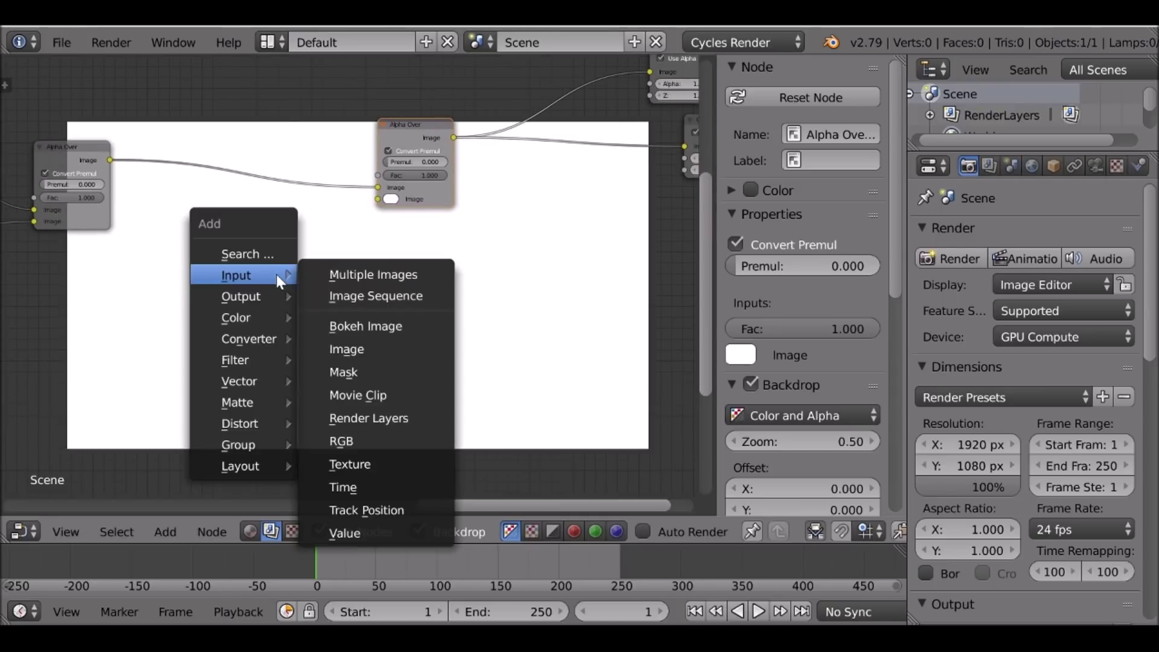
{"action": "left_click", "coordinate": [397, 352]}
{"action": "left_click", "coordinate": [190, 274]}
{"action": "left_click_drag", "start_coordinate": [254, 291], "coordinate": [378, 199]}
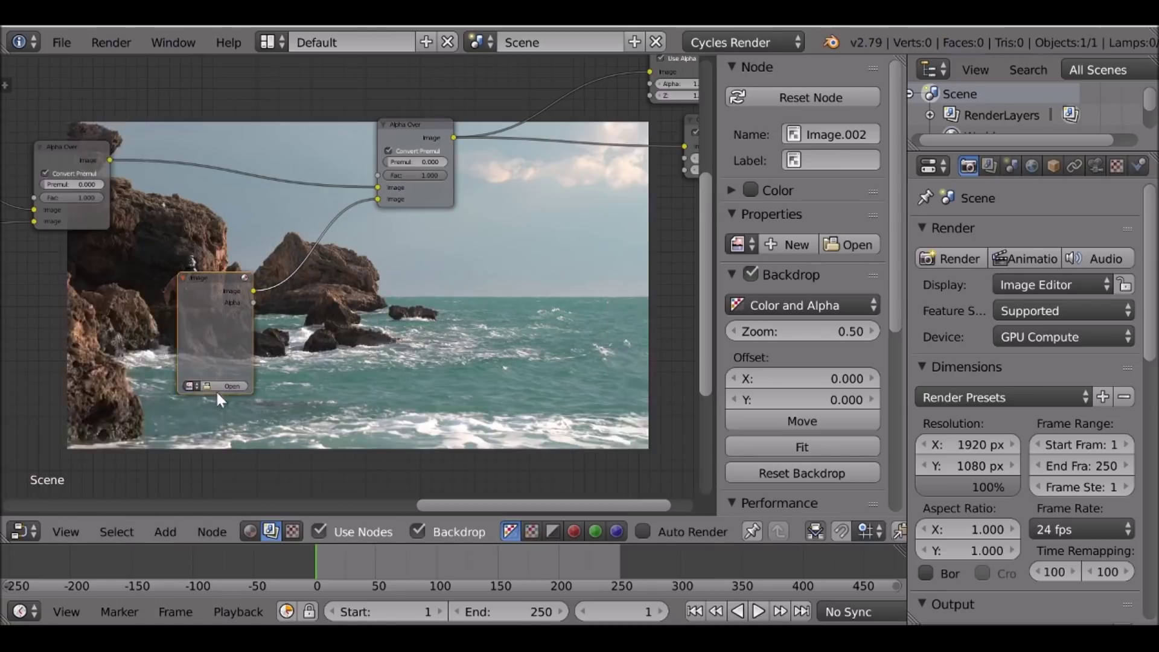
- Load mont-saint-michel-688405_1920.png from the buildings folder into the new Image node
{"action": "left_click", "coordinate": [227, 387]}
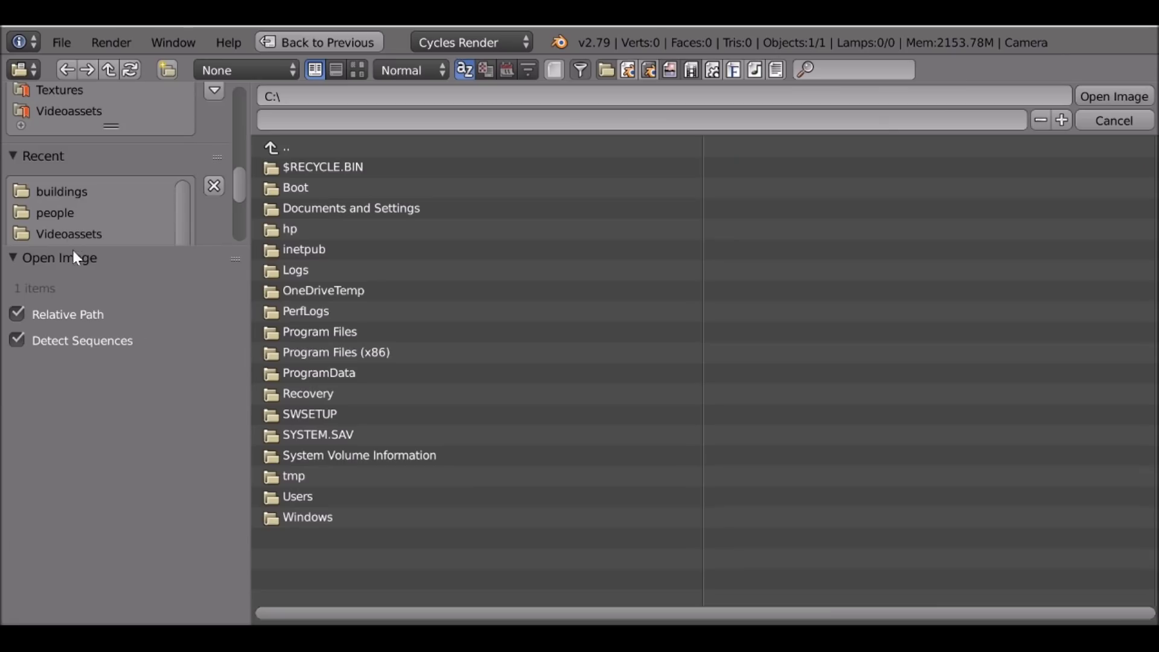
{"action": "left_click", "coordinate": [62, 191]}
{"action": "left_click", "coordinate": [328, 187]}
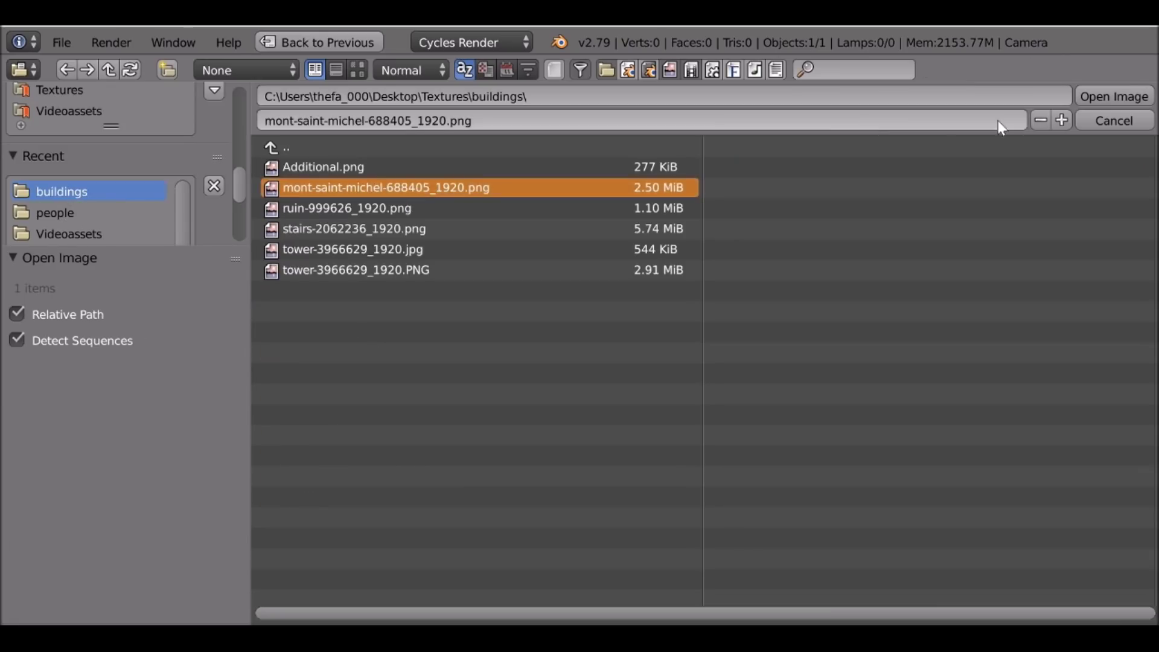
{"action": "left_click", "coordinate": [1091, 98]}
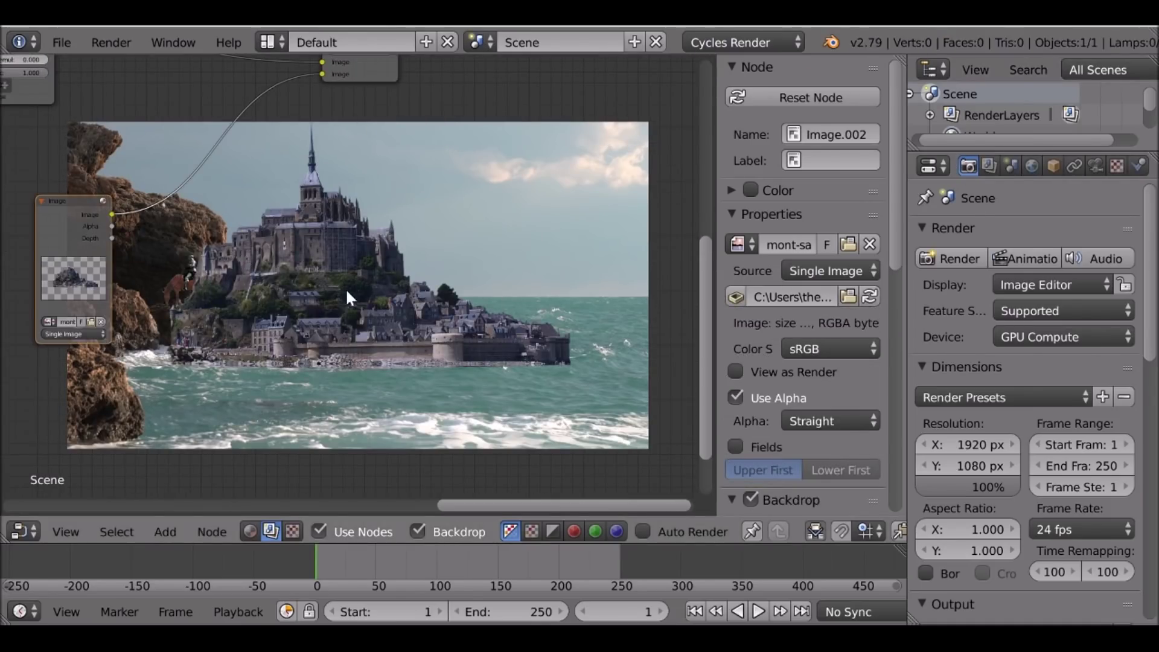
- Insert a Flip node set to Flip X between the castle Image node and the new Alpha Over node
{"action": "middle_click_drag", "start_coordinate": [283, 306], "coordinate": [214, 292]}
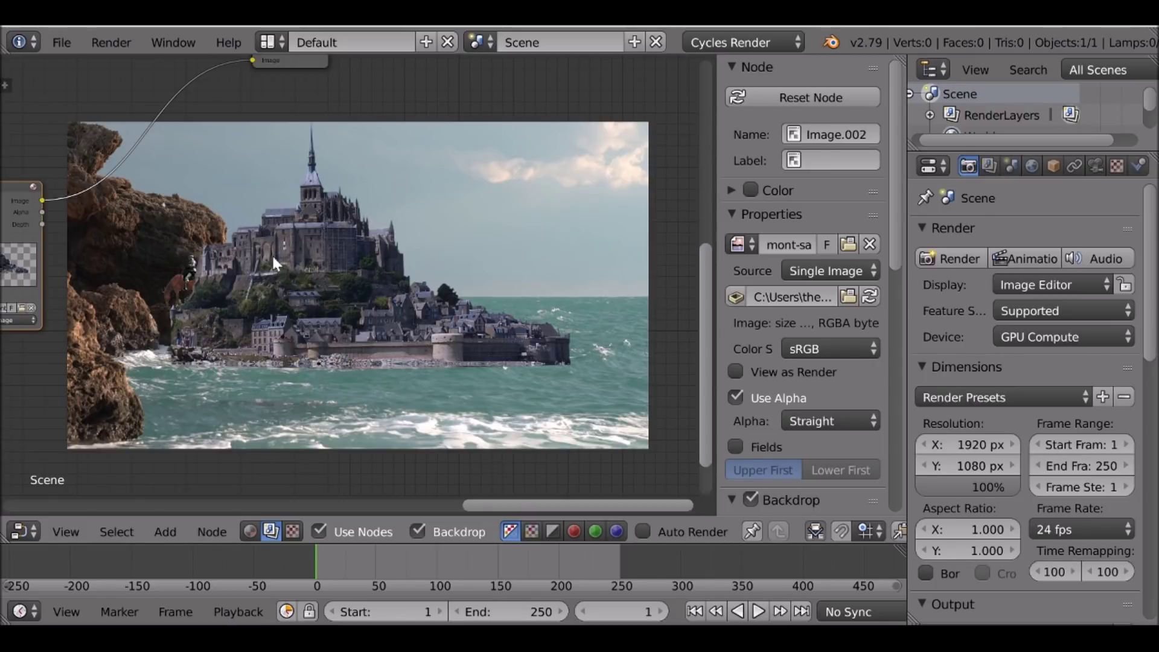
{"action": "key", "text": "shift+a"}
{"action": "mouse_move", "coordinate": [272, 268]}
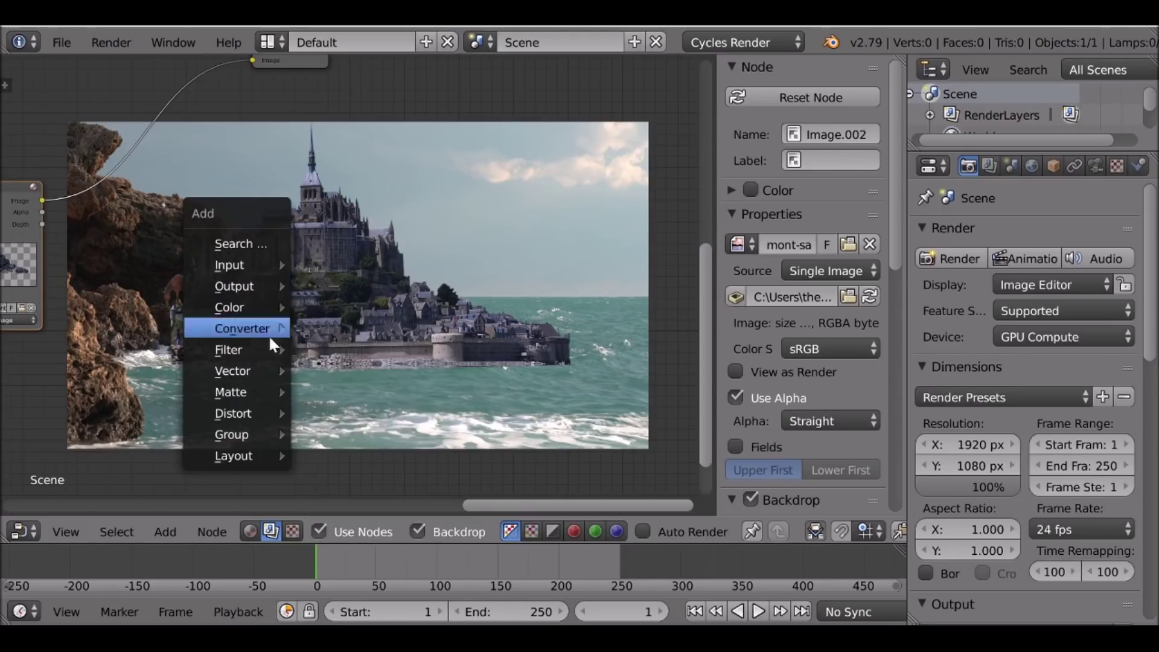
{"action": "mouse_move", "coordinate": [250, 411]}
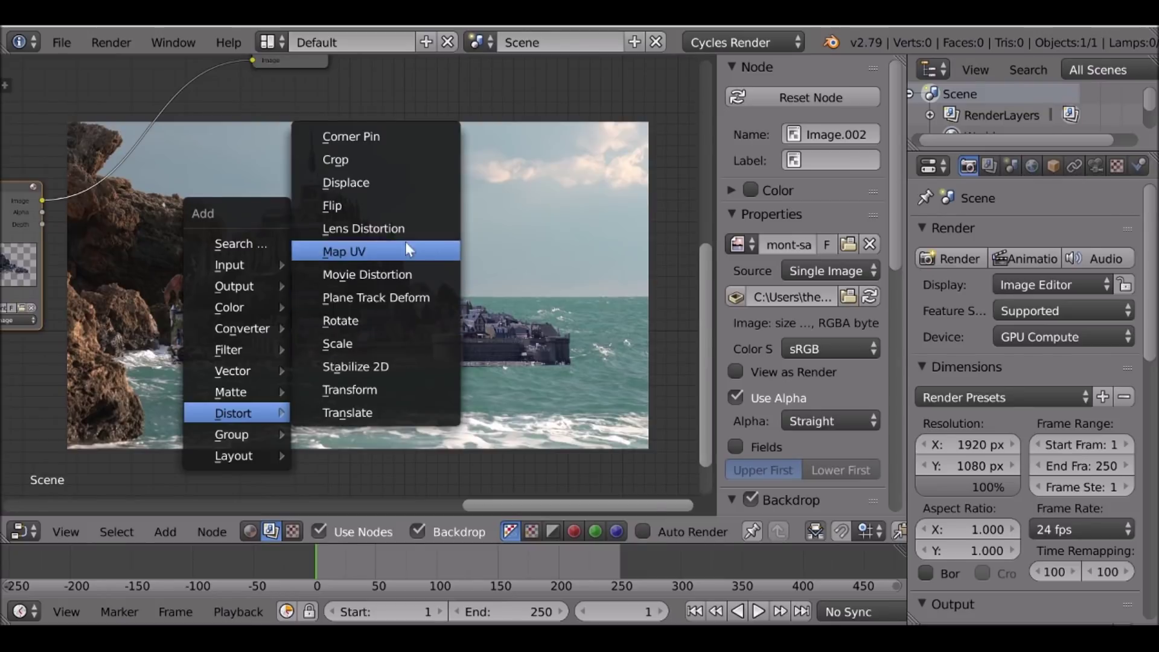
{"action": "left_click", "coordinate": [398, 213]}
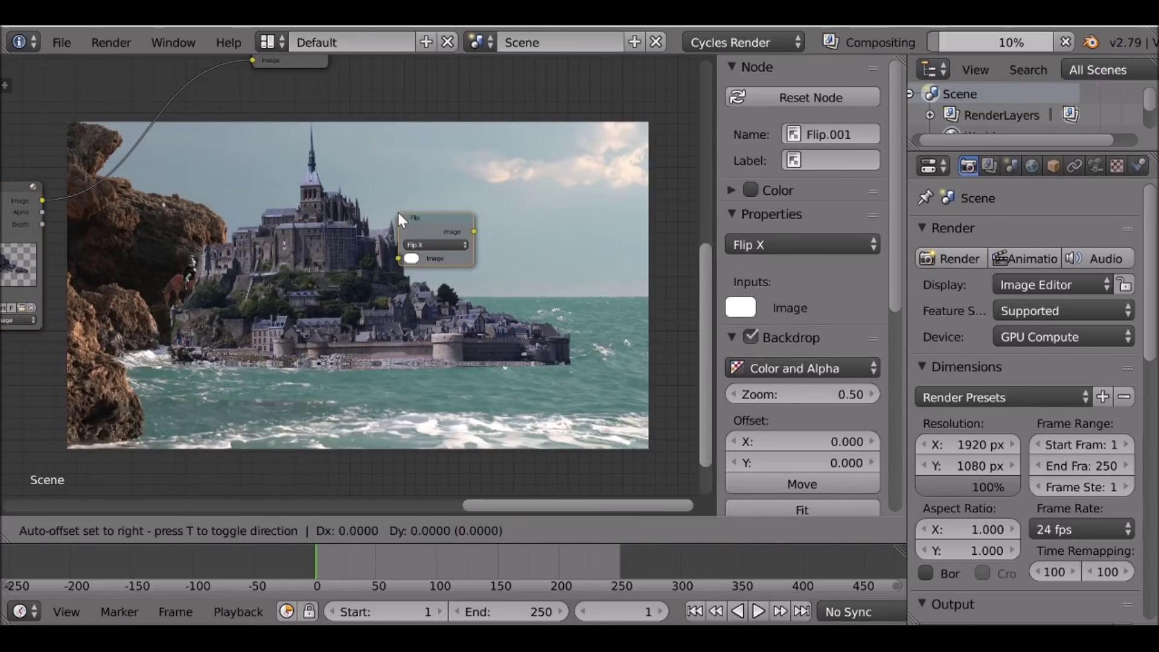
{"action": "left_click", "coordinate": [89, 170]}
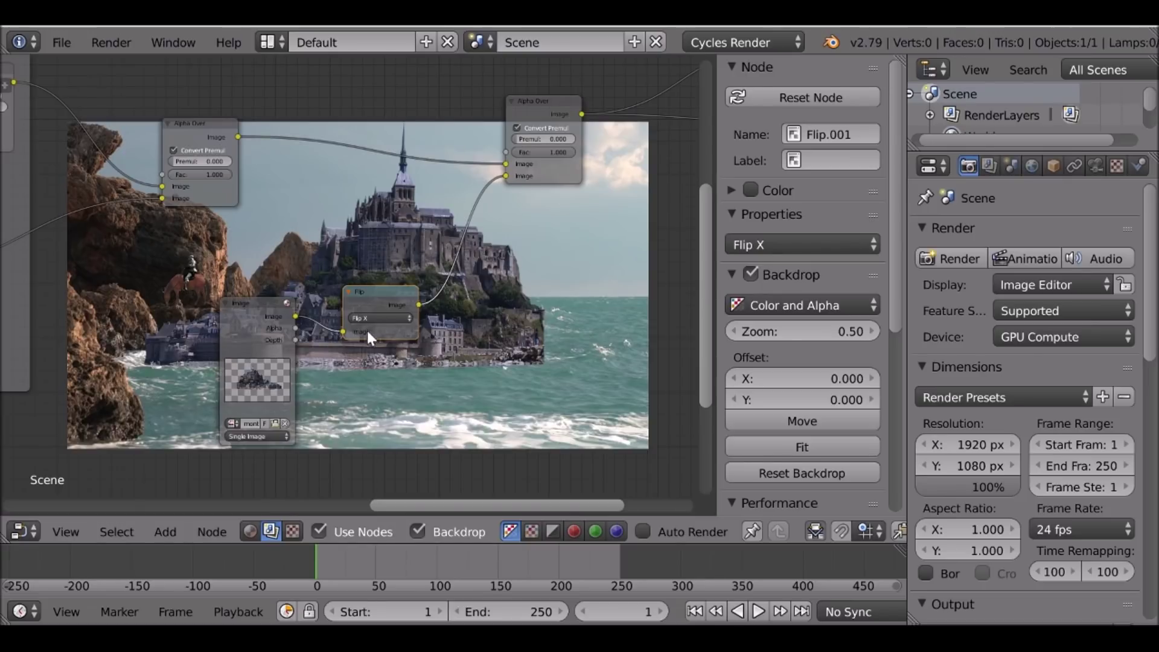
- Collapse the castle's Flip node and place it right beside the Image node
{"action": "middle_click_drag", "start_coordinate": [371, 303], "coordinate": [295, 241]}
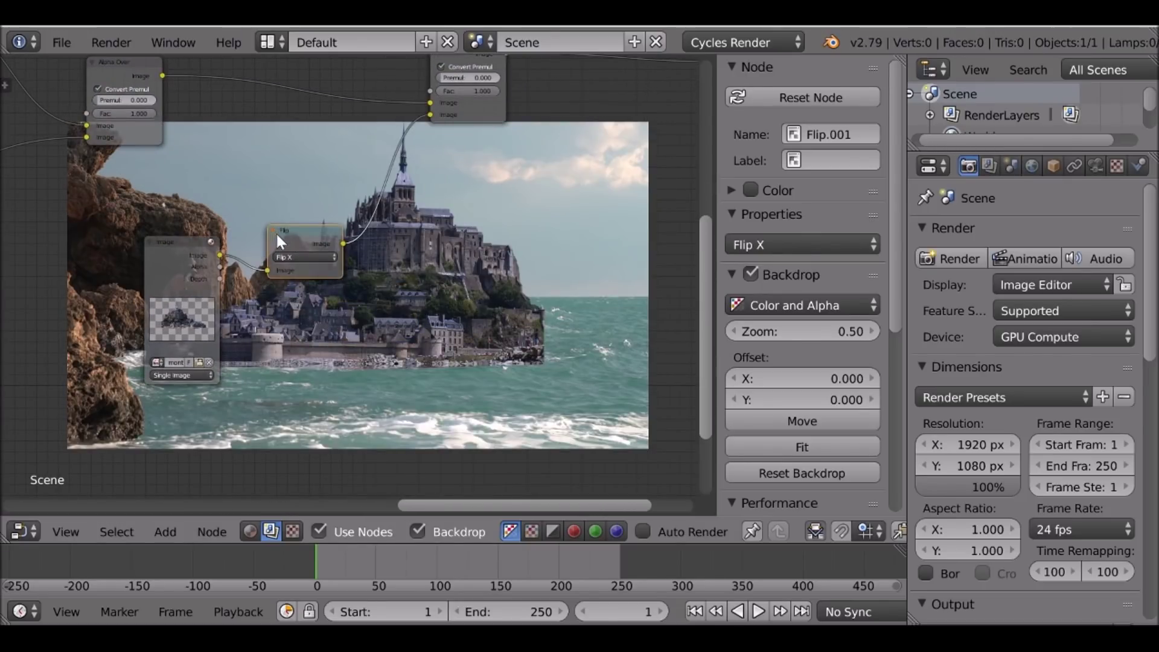
{"action": "scroll", "coordinate": [276, 234], "scroll_direction": "up", "scroll_amount": 2}
{"action": "left_click", "coordinate": [245, 214]}
{"action": "left_click_drag", "start_coordinate": [261, 212], "coordinate": [216, 252]}
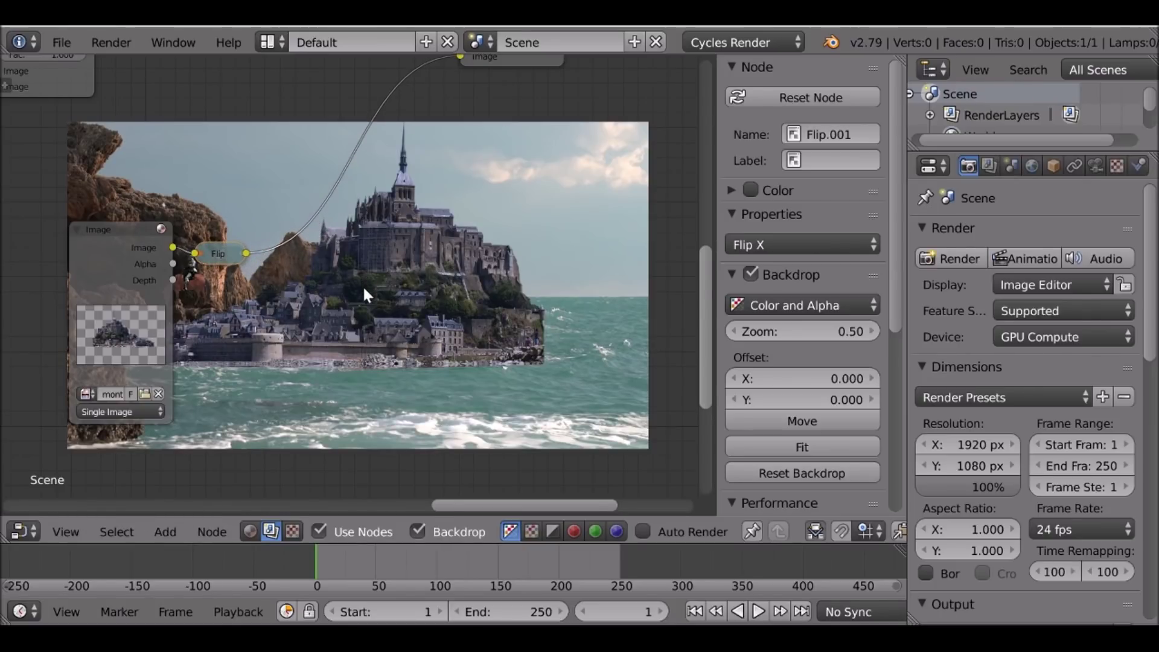
- Insert a Transform node between the castle's Flip node and the new Alpha Over node
{"action": "key", "text": "shift+a"}
{"action": "mouse_move", "coordinate": [342, 282]}
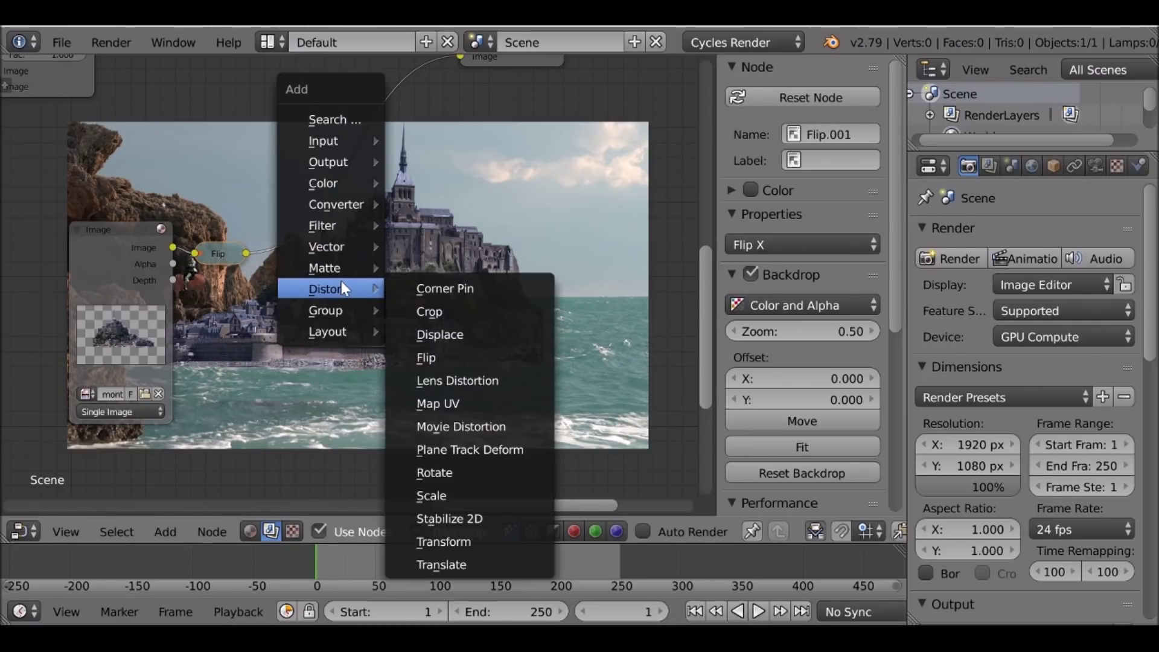
{"action": "left_click", "coordinate": [444, 541]}
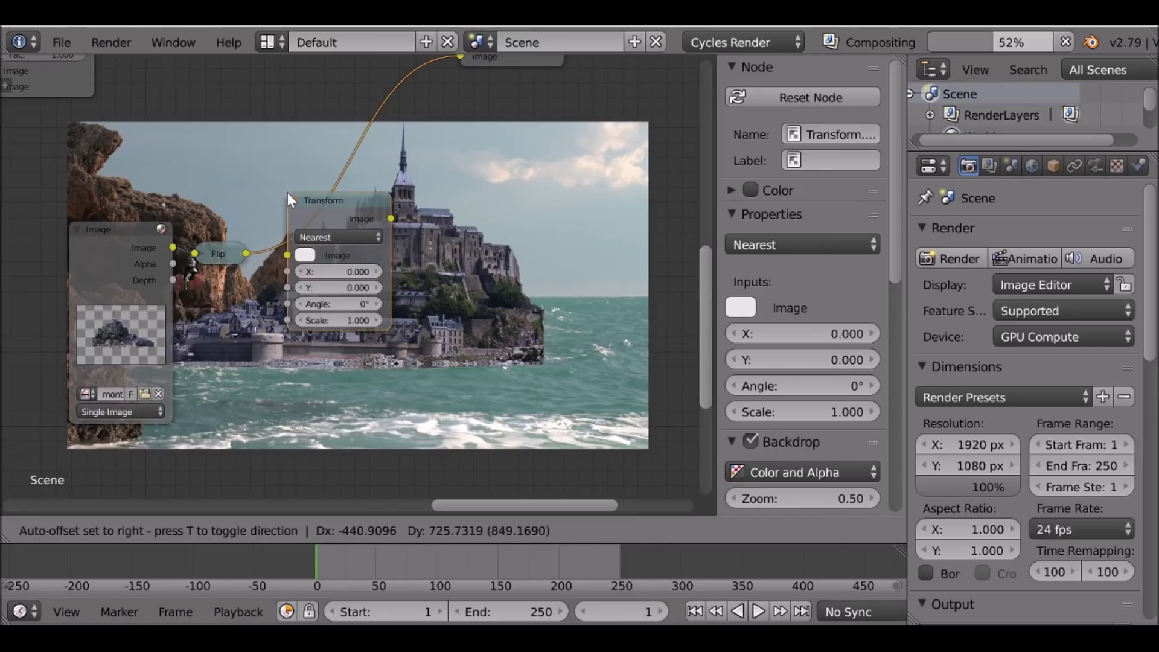
{"action": "left_click", "coordinate": [287, 193]}
- Set the castle's Transform node to X -132.1, Y 49.2 and scale 0.350 so it sits on the distant island
{"action": "left_click_drag", "start_coordinate": [376, 321], "coordinate": [372, 321]}
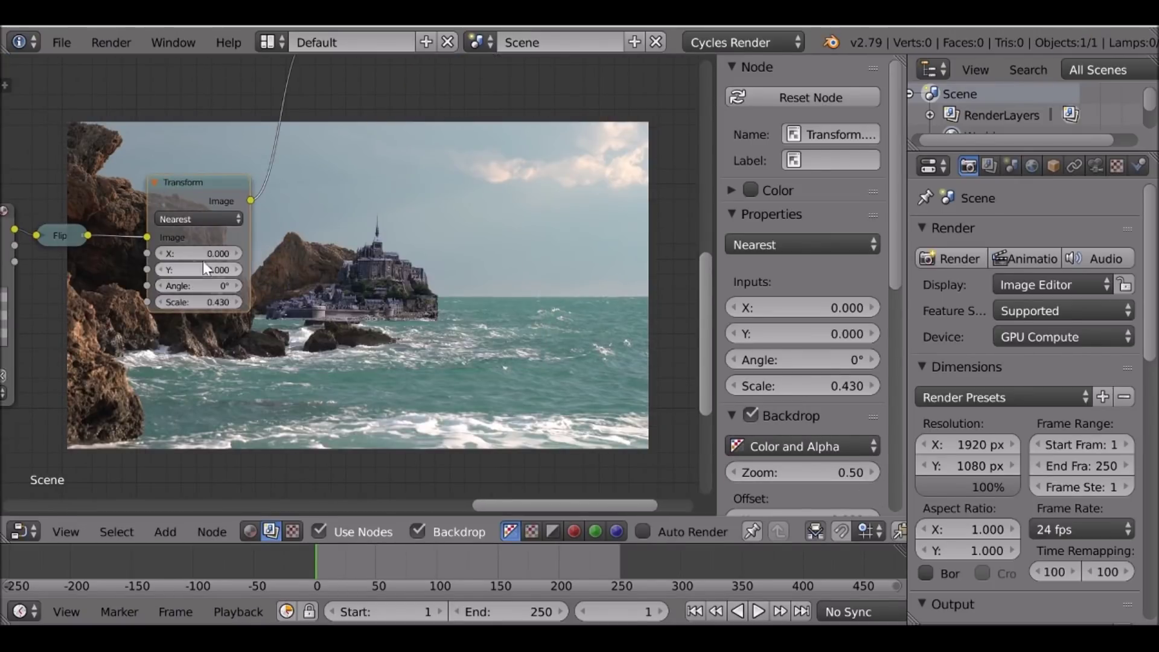
{"action": "left_click_drag", "start_coordinate": [204, 254], "coordinate": [252, 271]}
{"action": "left_click_drag", "start_coordinate": [208, 302], "coordinate": [202, 302]}
{"action": "left_click_drag", "start_coordinate": [205, 253], "coordinate": [185, 253]}
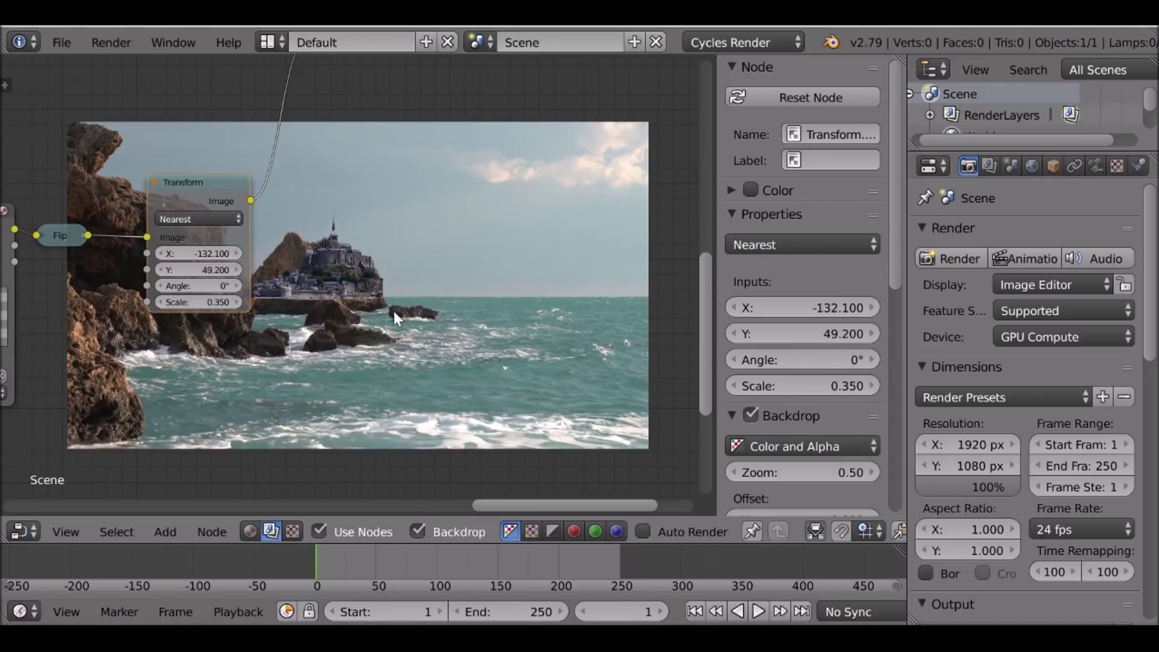
- Add a Mask node and place it above the castle's Alpha Over node
{"action": "scroll", "coordinate": [338, 286], "scroll_direction": "down", "scroll_amount": 2}
{"action": "middle_click_drag", "start_coordinate": [337, 286], "coordinate": [302, 275]}
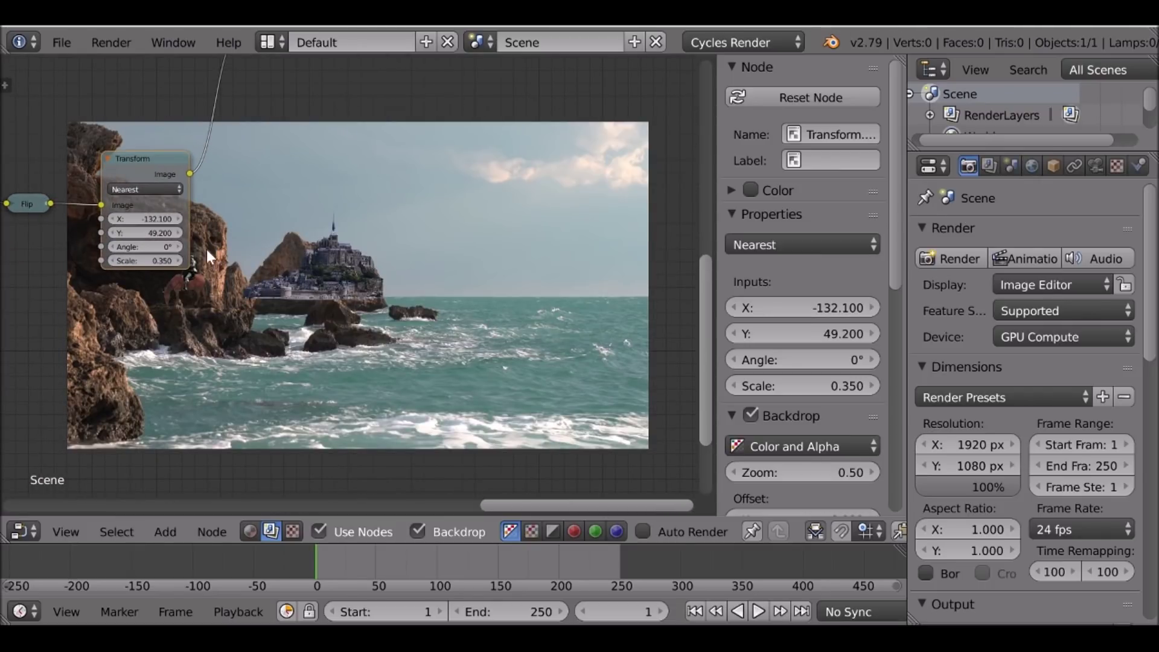
{"action": "scroll", "coordinate": [291, 392], "scroll_direction": "down", "scroll_amount": 8}
{"action": "middle_click_drag", "start_coordinate": [304, 259], "coordinate": [307, 317]}
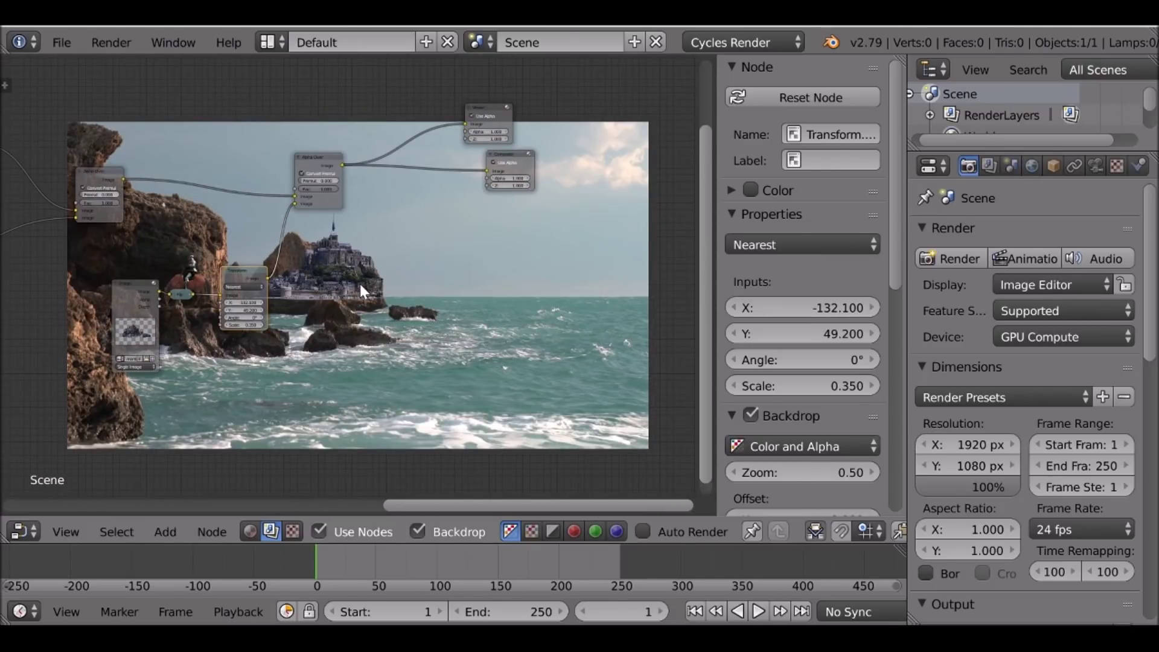
{"action": "key", "text": "shift+a"}
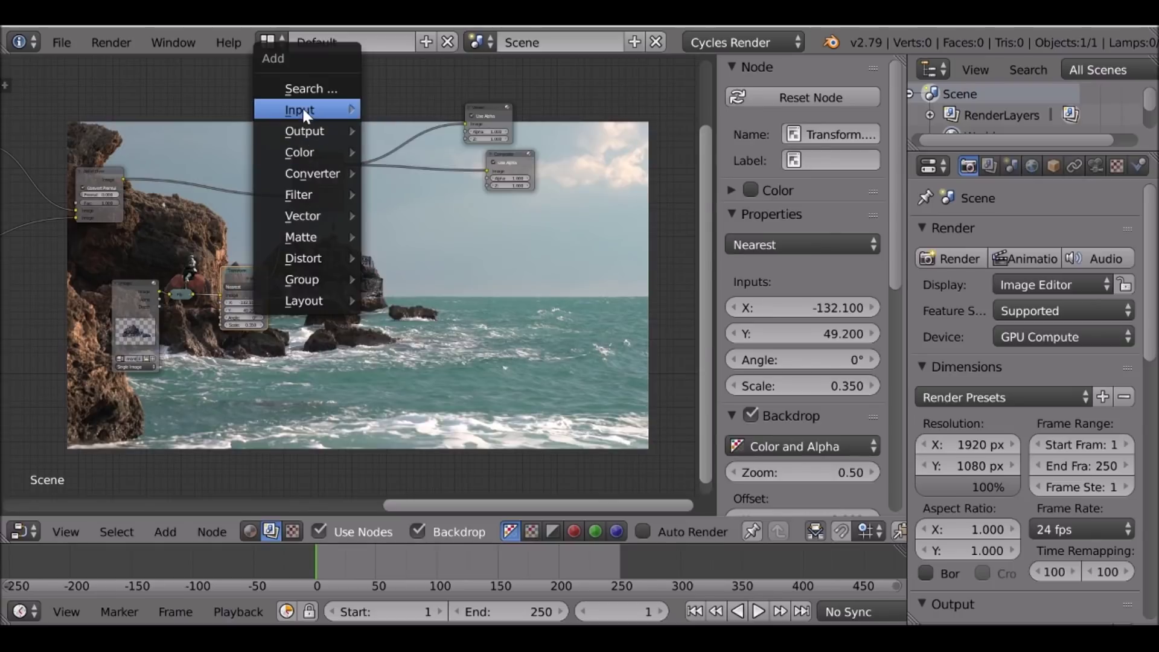
{"action": "mouse_move", "coordinate": [303, 109]}
{"action": "left_click", "coordinate": [491, 208]}
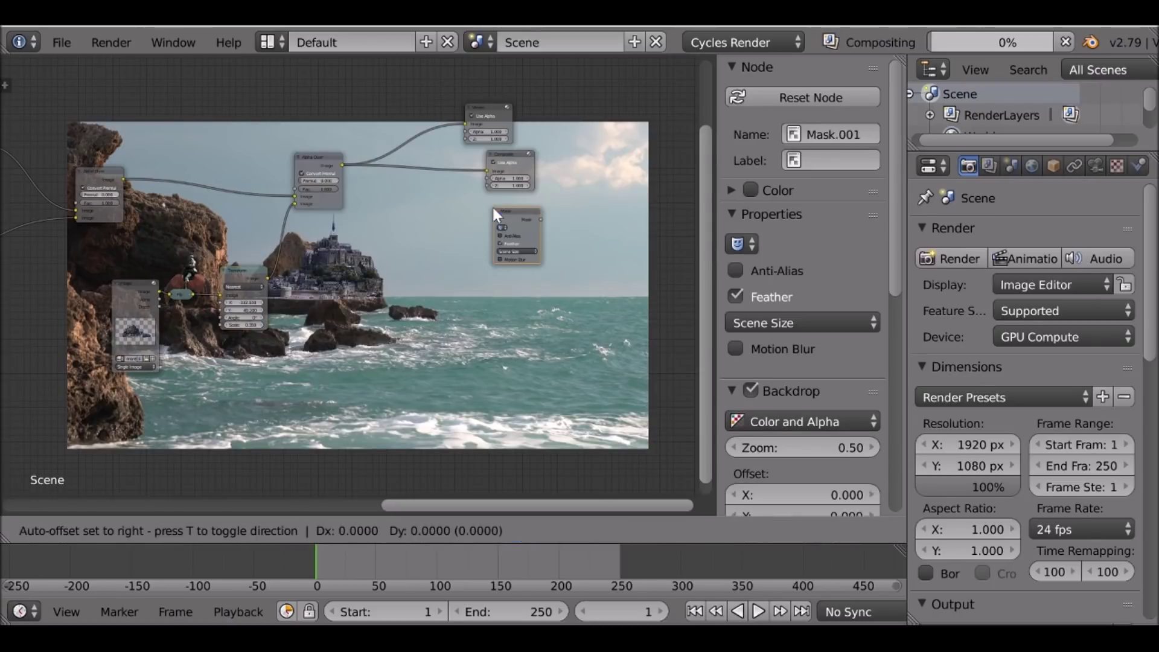
{"action": "left_click", "coordinate": [215, 75]}
{"action": "middle_click_drag", "start_coordinate": [273, 164], "coordinate": [321, 270]}
{"action": "scroll", "coordinate": [321, 270], "scroll_direction": "up", "scroll_amount": 8}
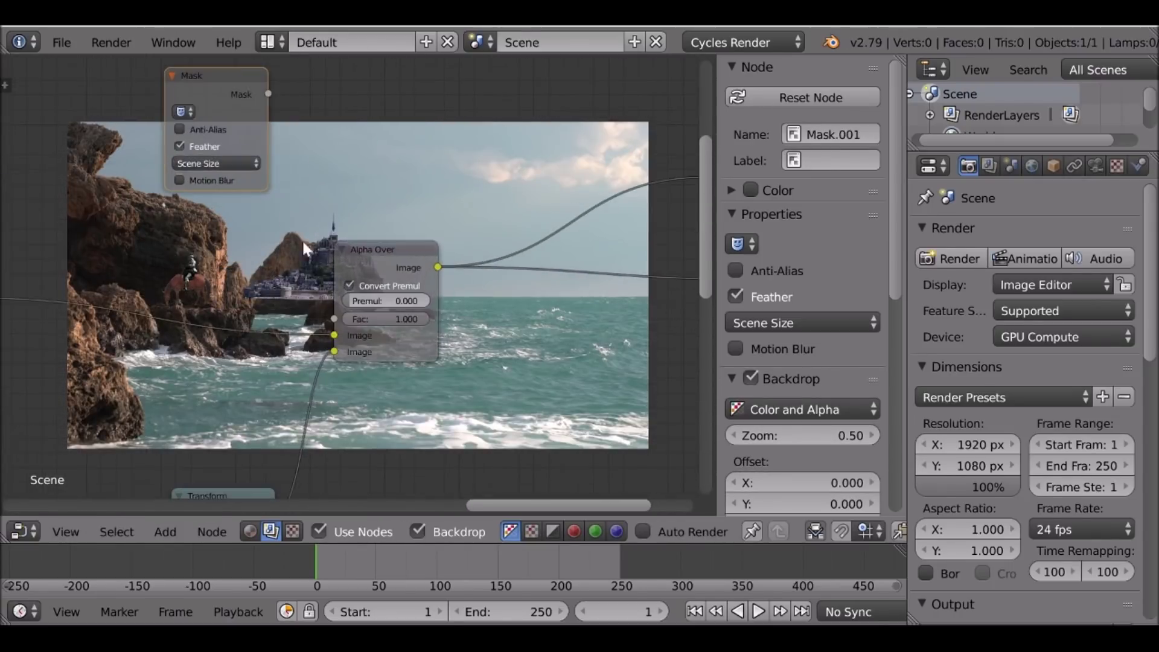
- Assign the Island Building (Far) mask to the new Mask node and connect it to the castle Alpha Over node's Fac input
{"action": "middle_click_drag", "start_coordinate": [296, 206], "coordinate": [350, 325]}
{"action": "scroll", "coordinate": [349, 323], "scroll_direction": "up", "scroll_amount": 1}
{"action": "left_click", "coordinate": [213, 222]}
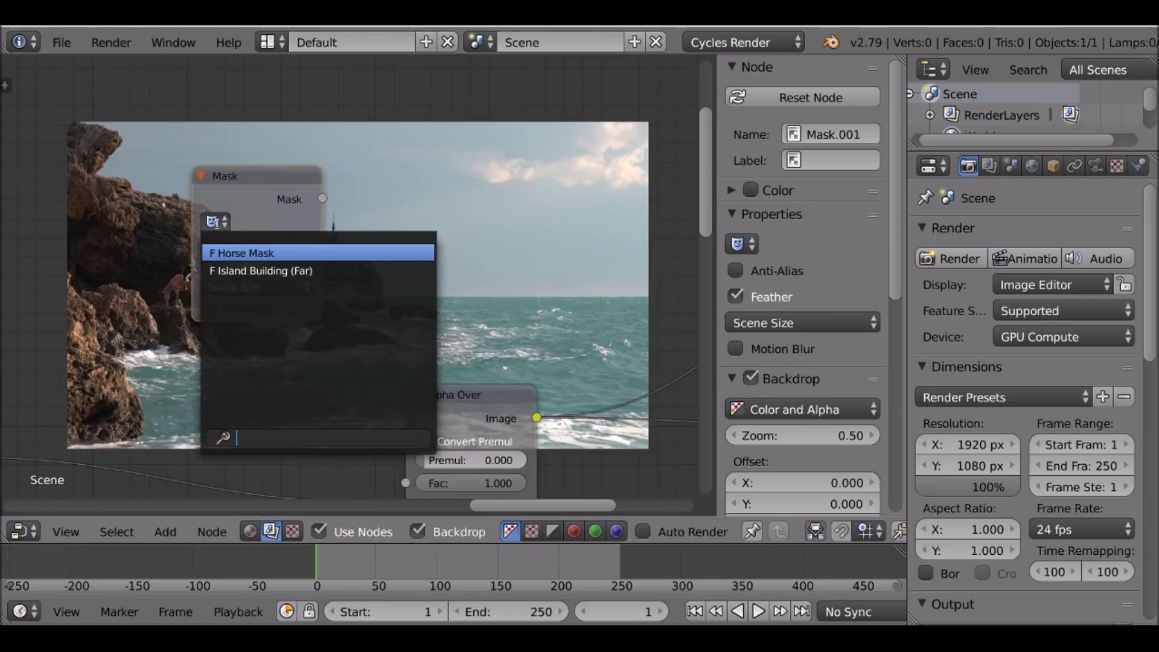
{"action": "left_click", "coordinate": [275, 270]}
{"action": "middle_click_drag", "start_coordinate": [302, 197], "coordinate": [235, 142]}
{"action": "left_click_drag", "start_coordinate": [248, 137], "coordinate": [330, 421]}
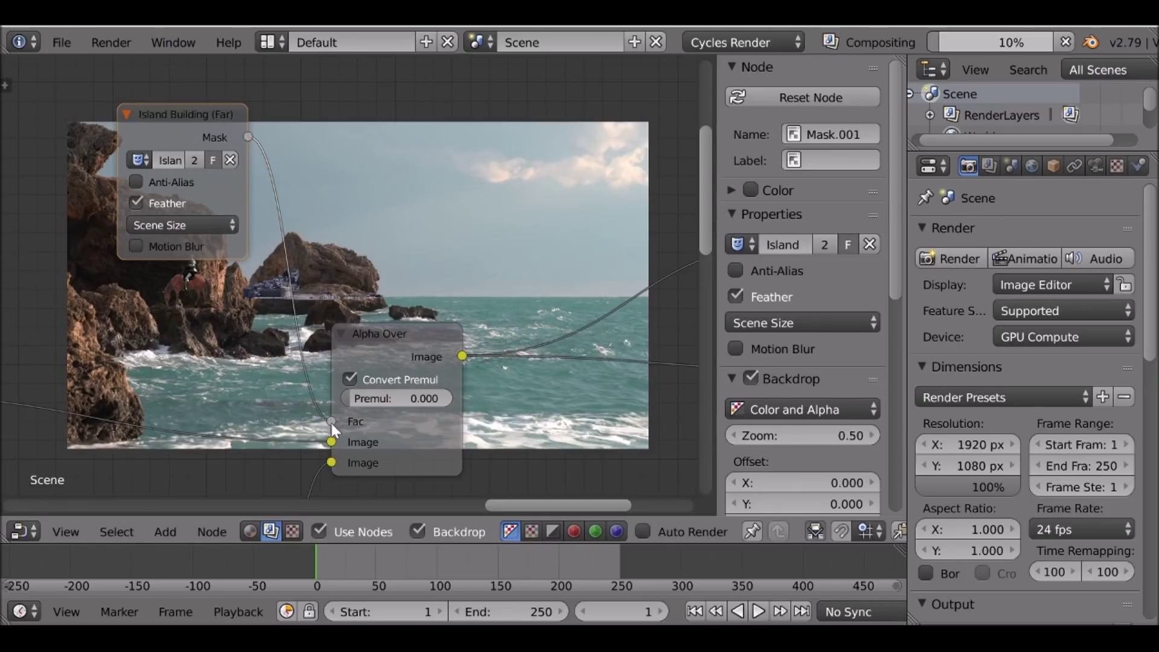
- Shift the Island Building (Far) mask node aside and insert an Invert node between it and the castle's Alpha Over node
{"action": "middle_click_drag", "start_coordinate": [305, 338], "coordinate": [218, 413]}
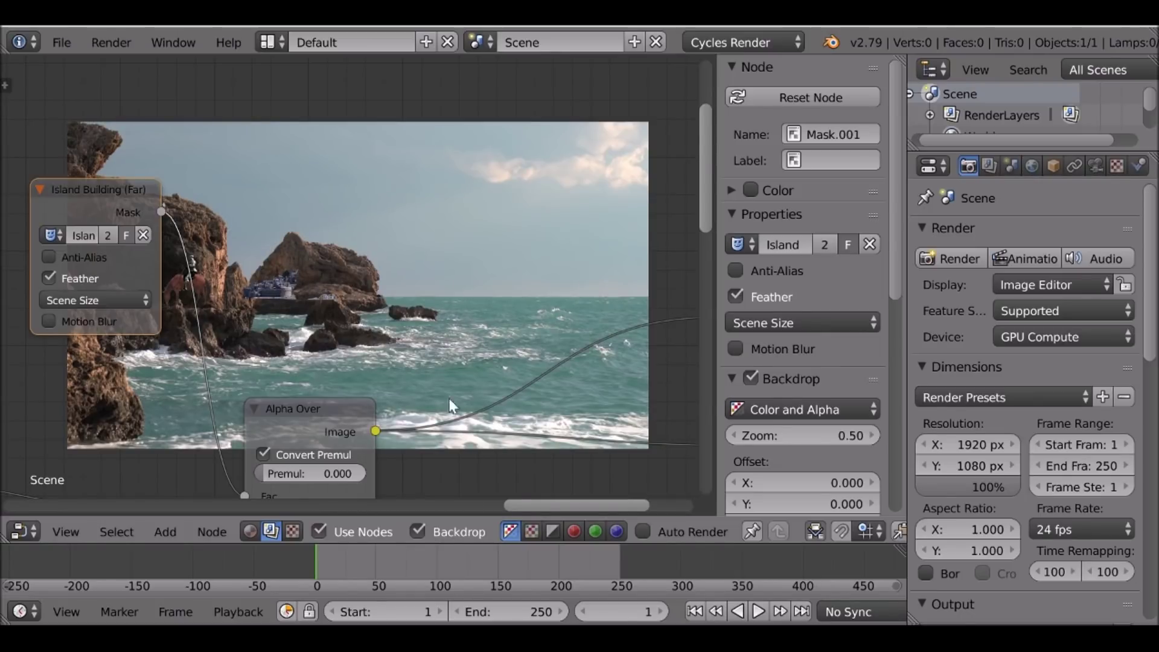
{"action": "left_click_drag", "start_coordinate": [106, 189], "coordinate": [70, 173]}
{"action": "middle_click_drag", "start_coordinate": [308, 272], "coordinate": [349, 258]}
{"action": "key", "text": "shift+a"}
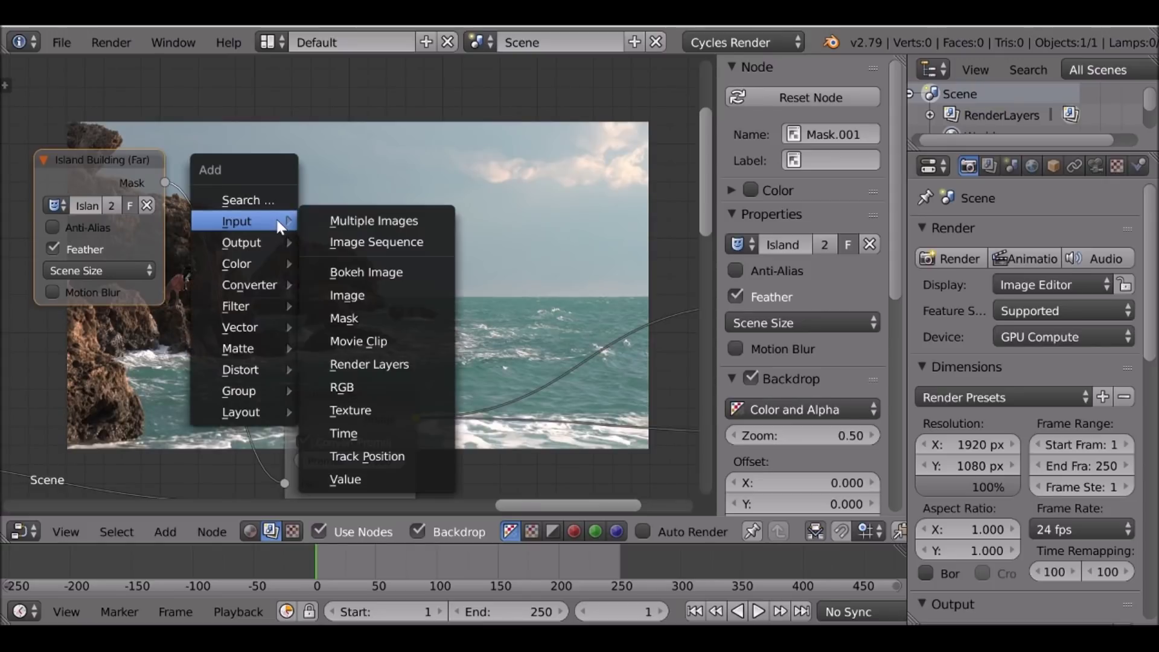
{"action": "mouse_move", "coordinate": [258, 259]}
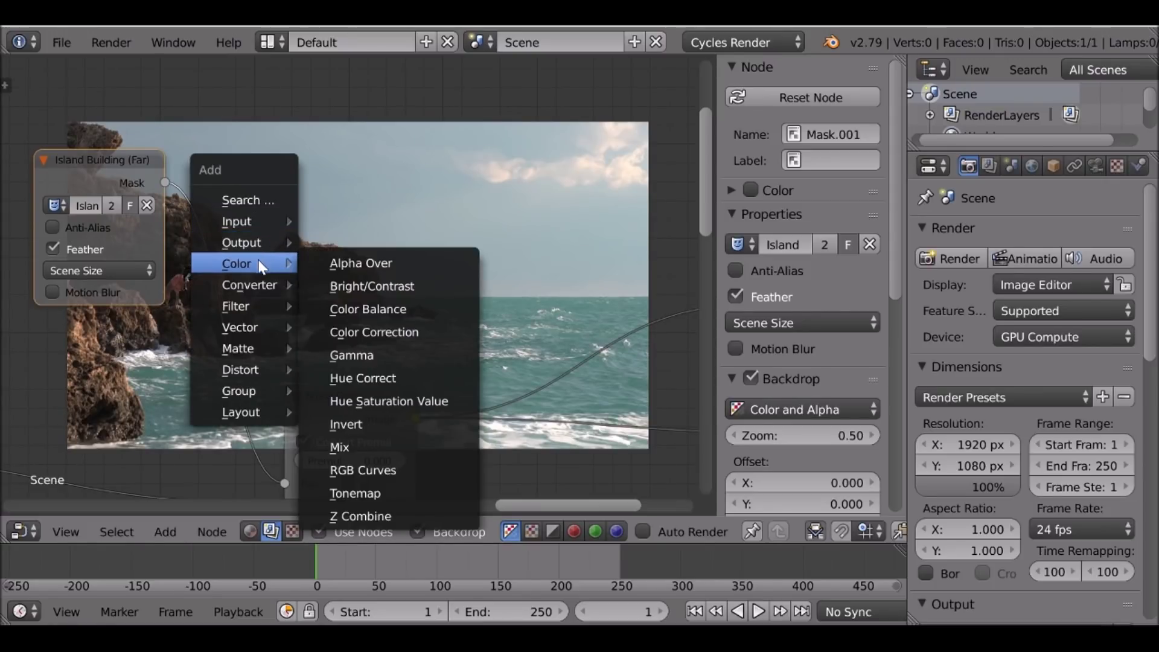
{"action": "left_click", "coordinate": [363, 421]}
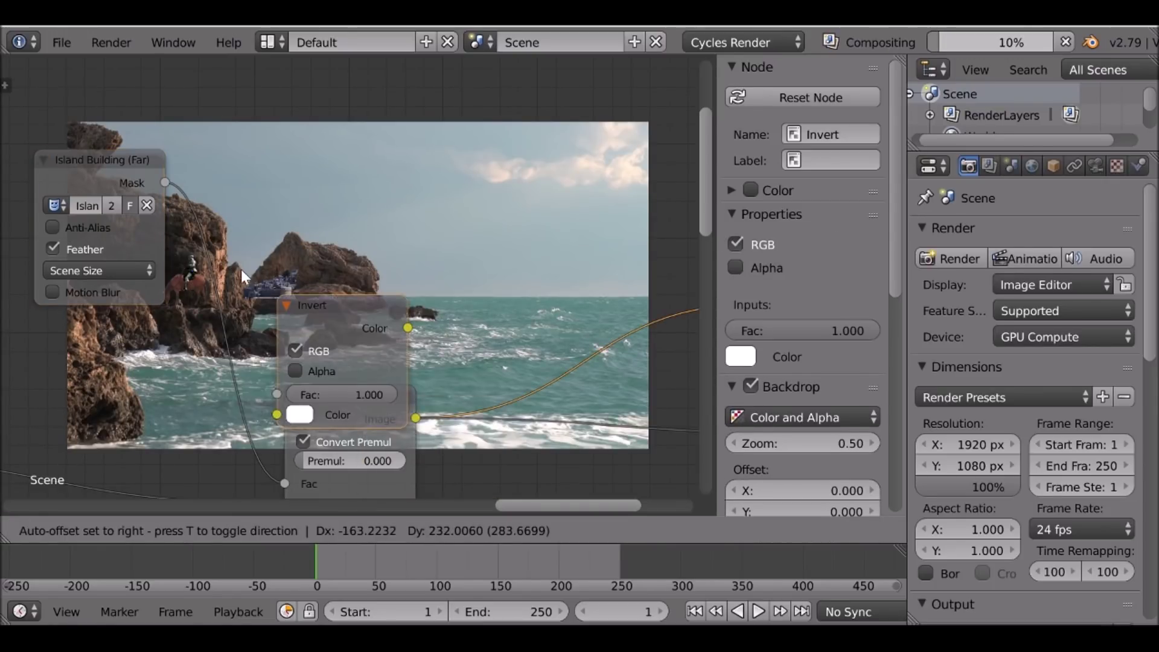
{"action": "left_click", "coordinate": [182, 251]}
{"action": "middle_click_drag", "start_coordinate": [420, 269], "coordinate": [245, 311]}
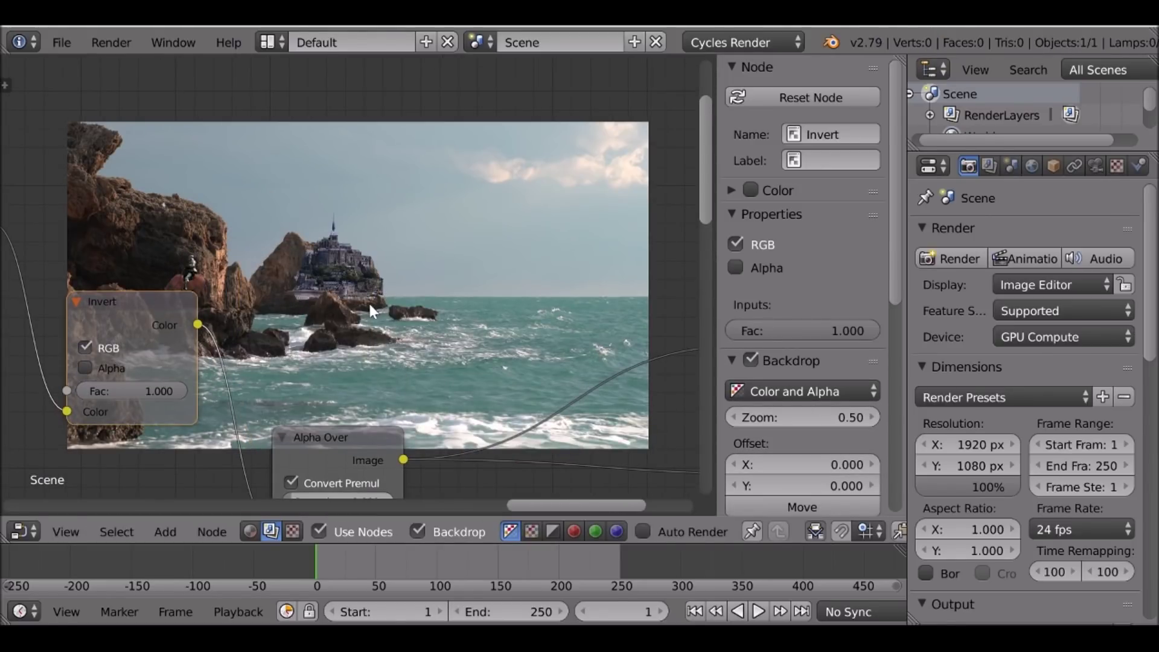
- Collapse the Invert node between the island mask and the castle's Alpha Over node
{"action": "scroll", "coordinate": [318, 316], "scroll_direction": "down", "scroll_amount": 2}
{"action": "middle_click_drag", "start_coordinate": [307, 368], "coordinate": [361, 219]}
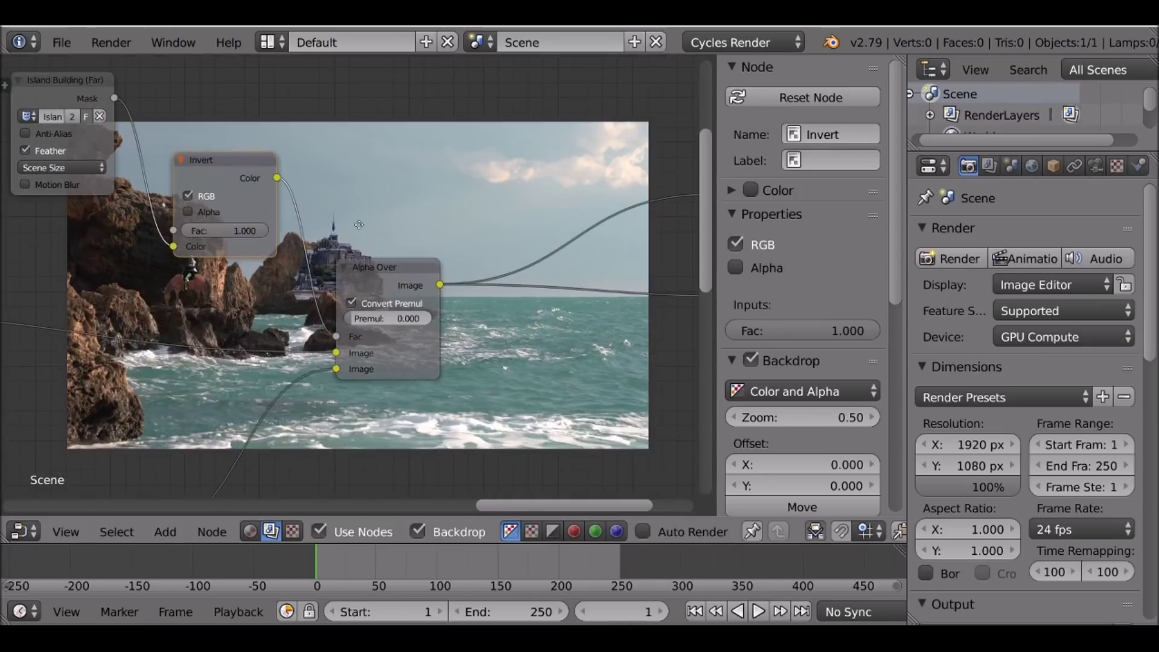
{"action": "left_click", "coordinate": [178, 159]}
{"action": "middle_click_drag", "start_coordinate": [350, 284], "coordinate": [348, 362]}
{"action": "scroll", "coordinate": [366, 365], "scroll_direction": "down", "scroll_amount": 2}
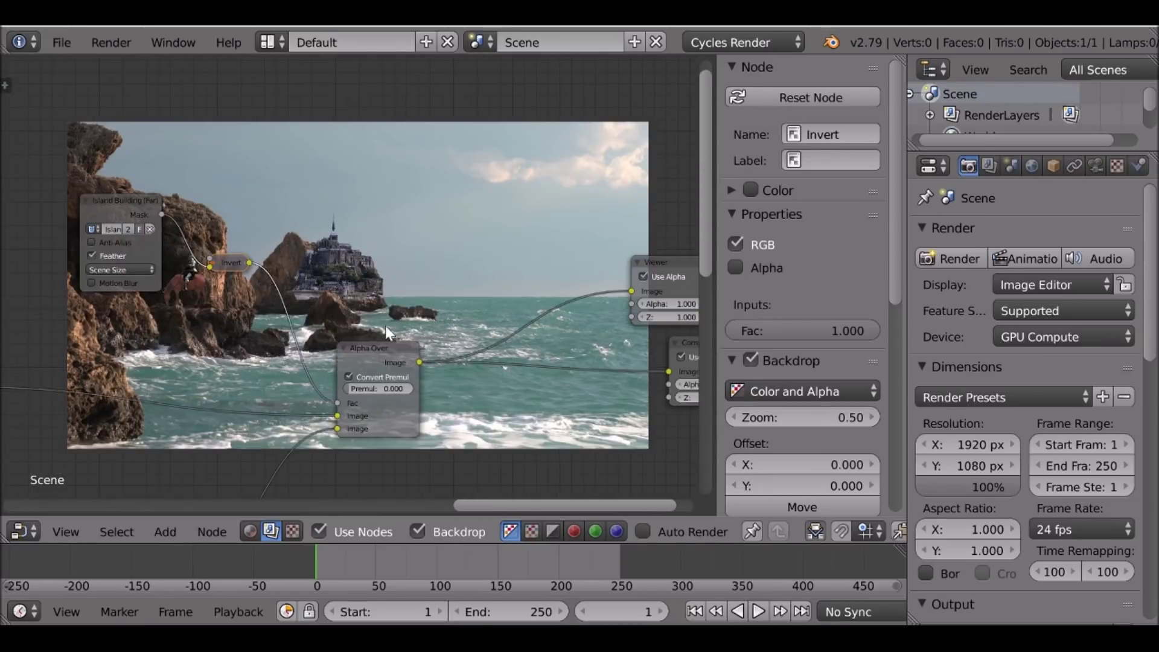
- Insert a Hue Saturation Value node between the castle's Transform node and its Alpha Over node
{"action": "middle_click_drag", "start_coordinate": [385, 325], "coordinate": [394, 172]}
{"action": "middle_click_drag", "start_coordinate": [268, 476], "coordinate": [317, 298]}
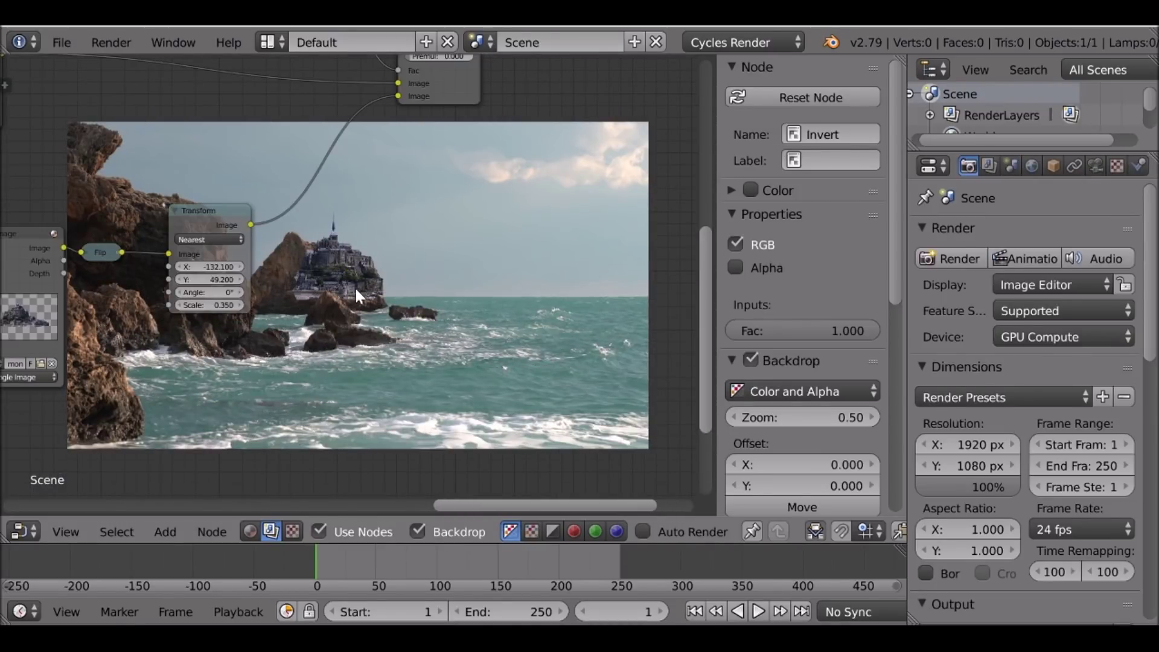
{"action": "key", "text": "shift+a"}
{"action": "mouse_move", "coordinate": [356, 289]}
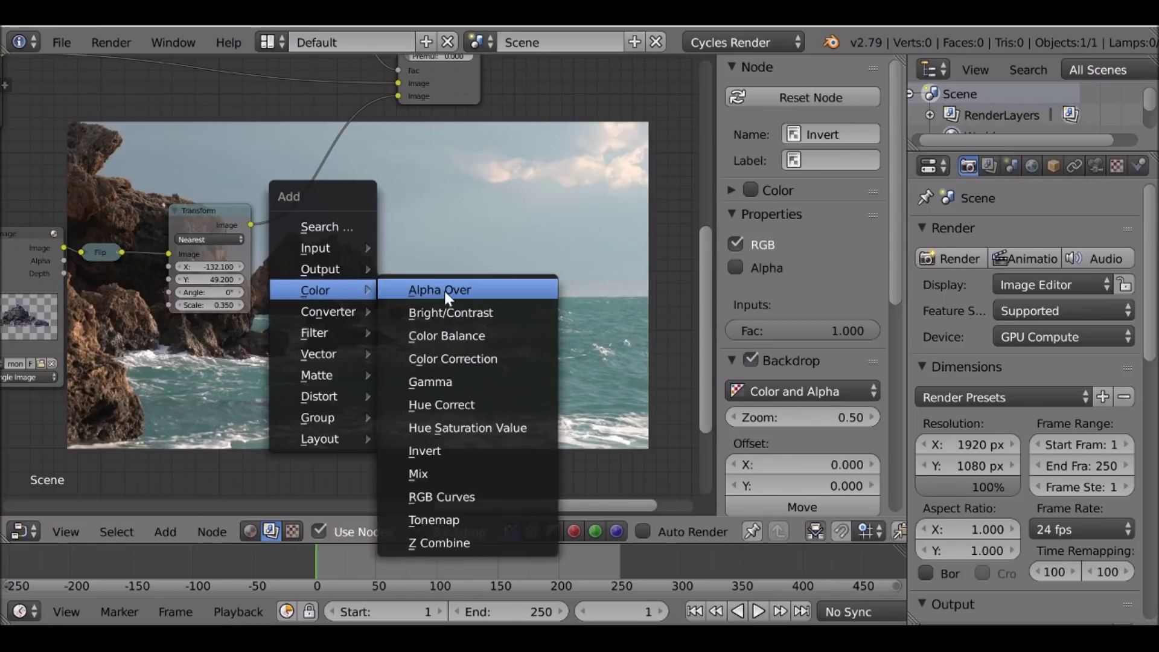
{"action": "left_click", "coordinate": [511, 426]}
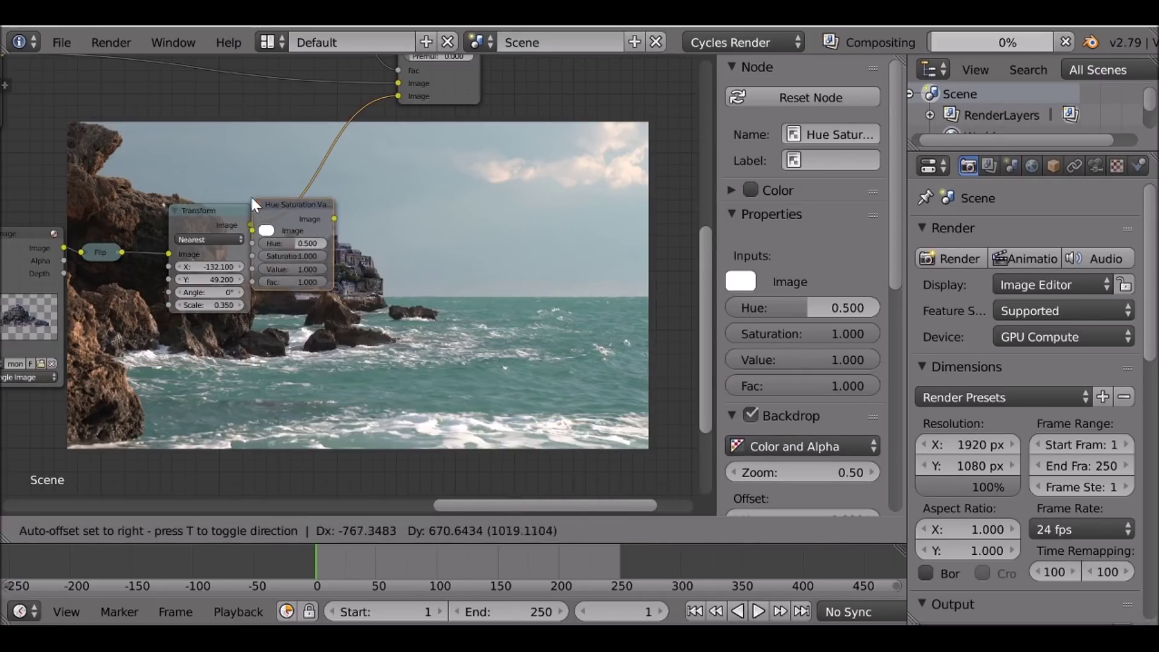
{"action": "left_click", "coordinate": [259, 191]}
- Set the castle's Hue Saturation Value node to hue 0.893, saturation 0.821 and value 1.1
{"action": "scroll", "coordinate": [250, 280], "scroll_direction": "up", "scroll_amount": 7}
{"action": "middle_click_drag", "start_coordinate": [251, 280], "coordinate": [126, 303]}
{"action": "scroll", "coordinate": [328, 268], "scroll_direction": "up", "scroll_amount": 1}
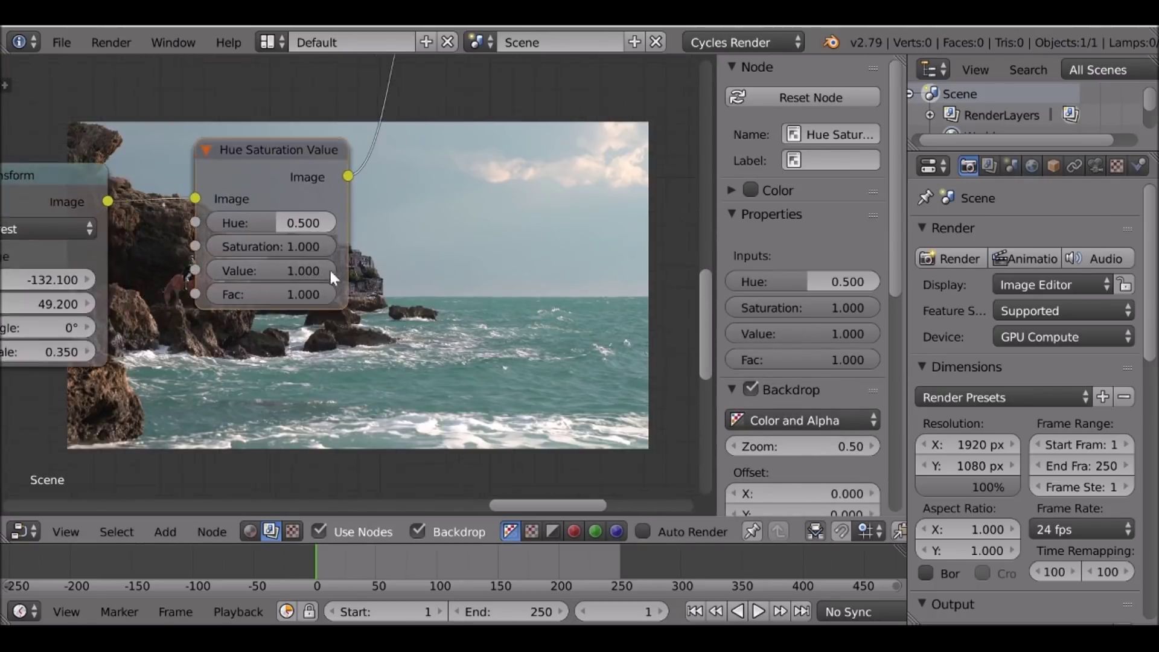
{"action": "middle_click_drag", "start_coordinate": [328, 268], "coordinate": [221, 276]}
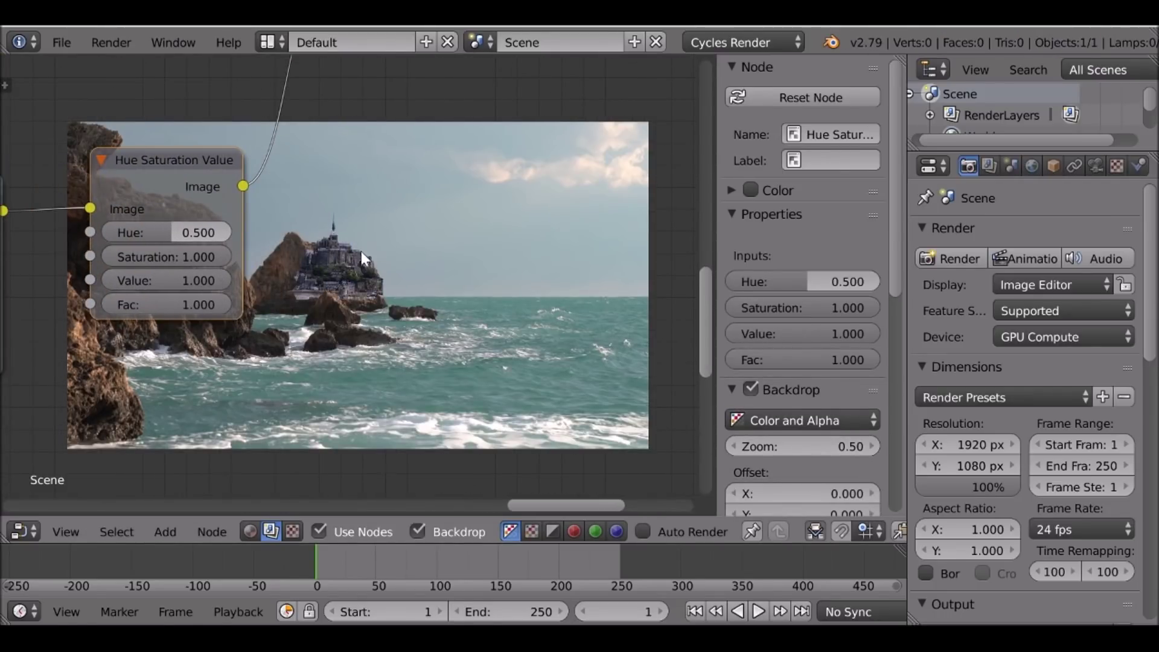
{"action": "left_click_drag", "start_coordinate": [167, 230], "coordinate": [201, 255]}
{"action": "left_click", "coordinate": [183, 276]}
{"action": "type", "text": "1.1"}
{"action": "key", "text": "Return"}
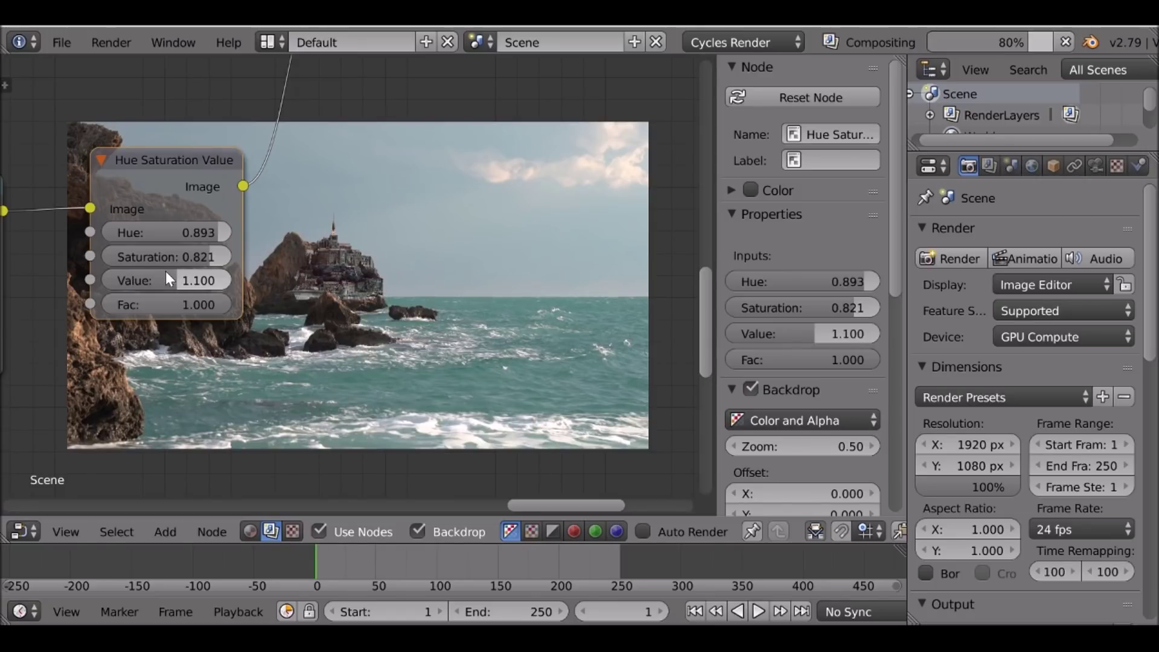
- Check how the recoloured castle sits on the island at frame 141, and return to the first frame
{"action": "middle_click_drag", "start_coordinate": [429, 286], "coordinate": [177, 286]}
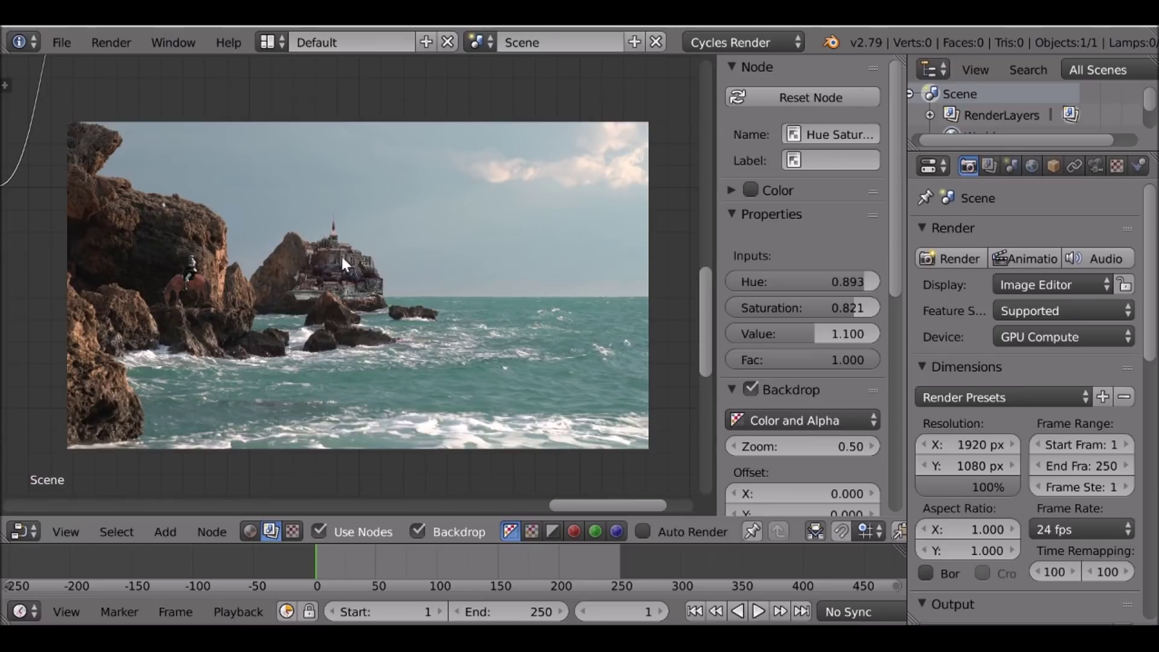
{"action": "scroll", "coordinate": [341, 256], "scroll_direction": "down", "scroll_amount": 6}
{"action": "middle_click_drag", "start_coordinate": [122, 197], "coordinate": [226, 199]}
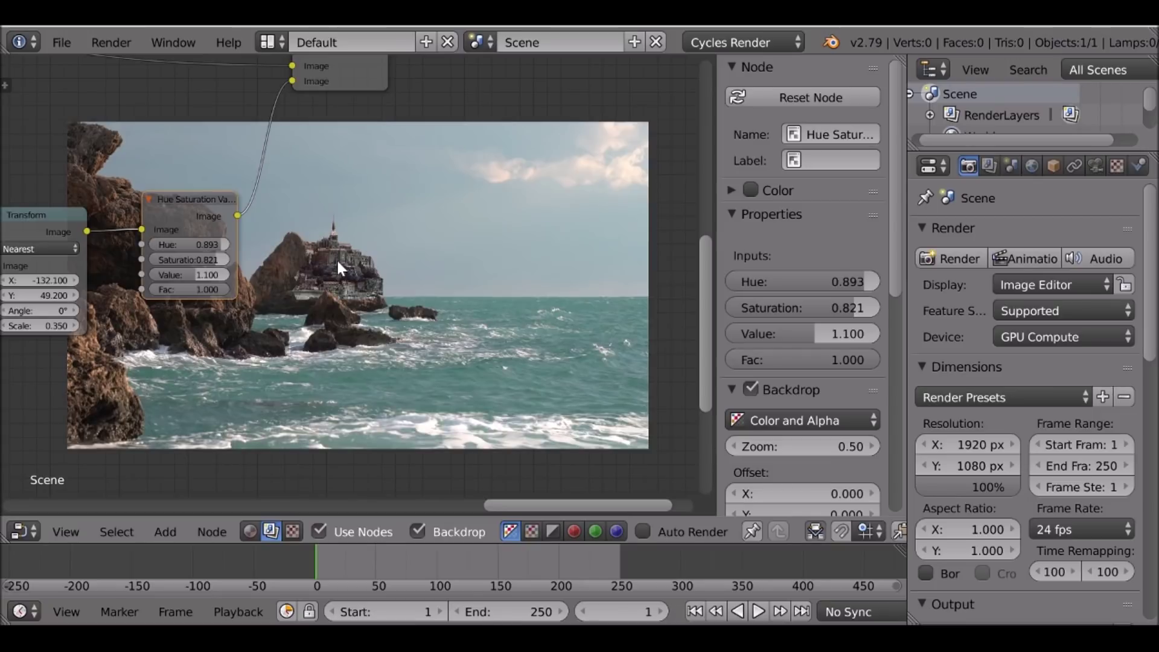
{"action": "scroll", "coordinate": [335, 258], "scroll_direction": "down", "scroll_amount": 2}
{"action": "middle_click_drag", "start_coordinate": [232, 281], "coordinate": [130, 194]}
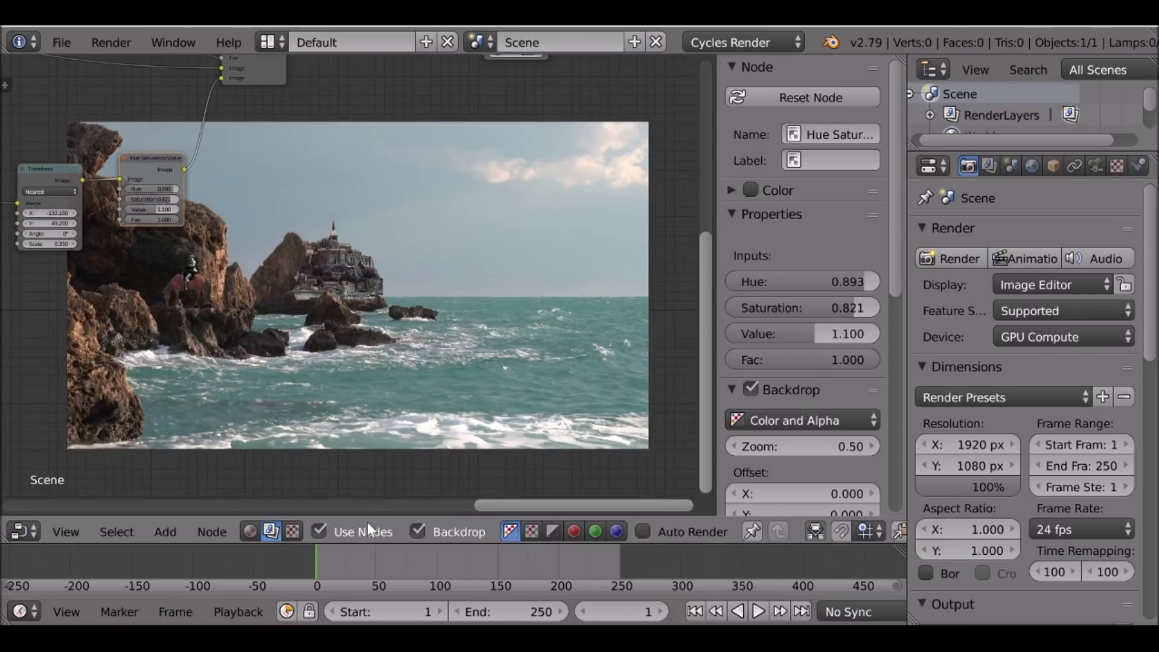
{"action": "left_click", "coordinate": [487, 563]}
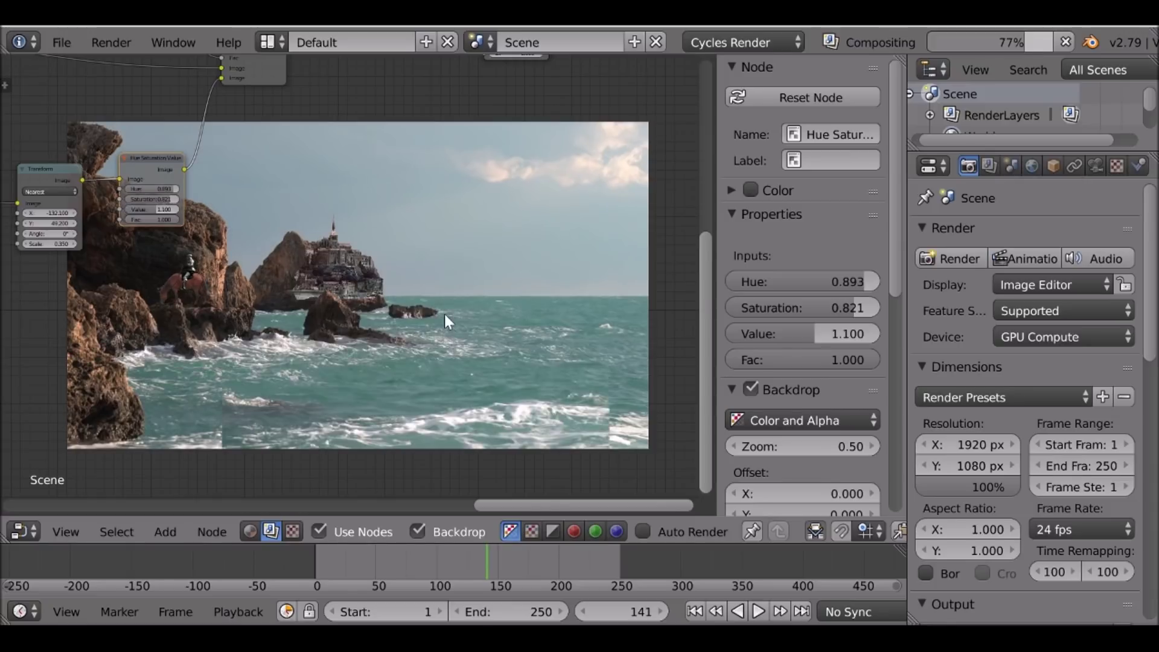
{"action": "left_click", "coordinate": [695, 611]}
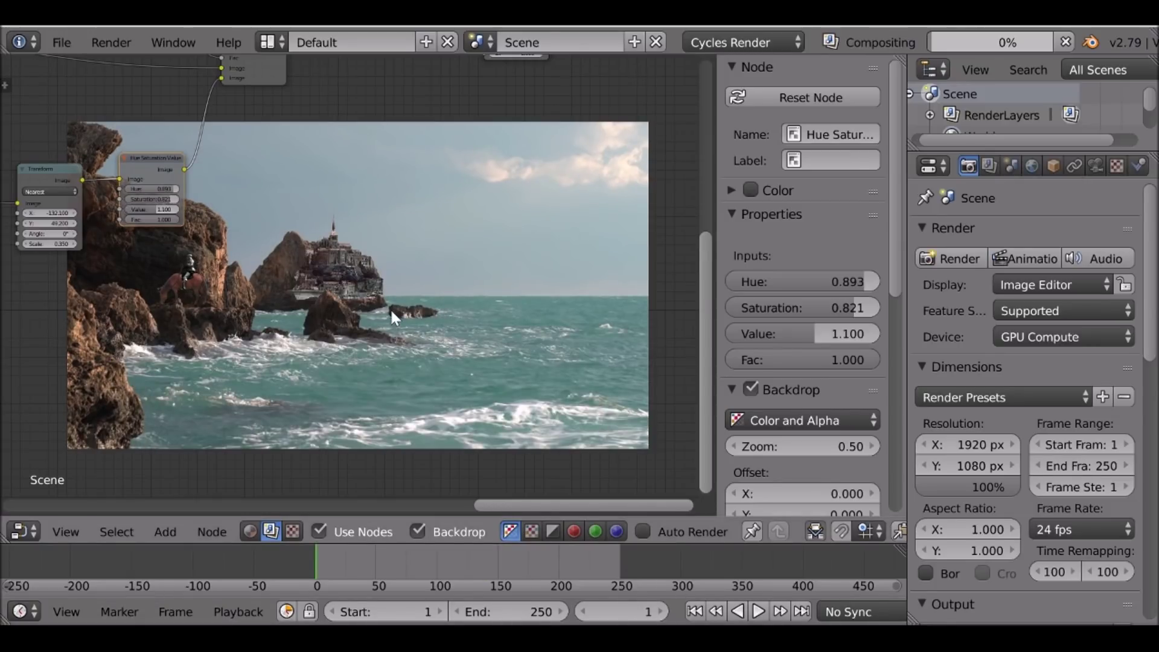
{"action": "middle_click_drag", "start_coordinate": [313, 363], "coordinate": [283, 360]}
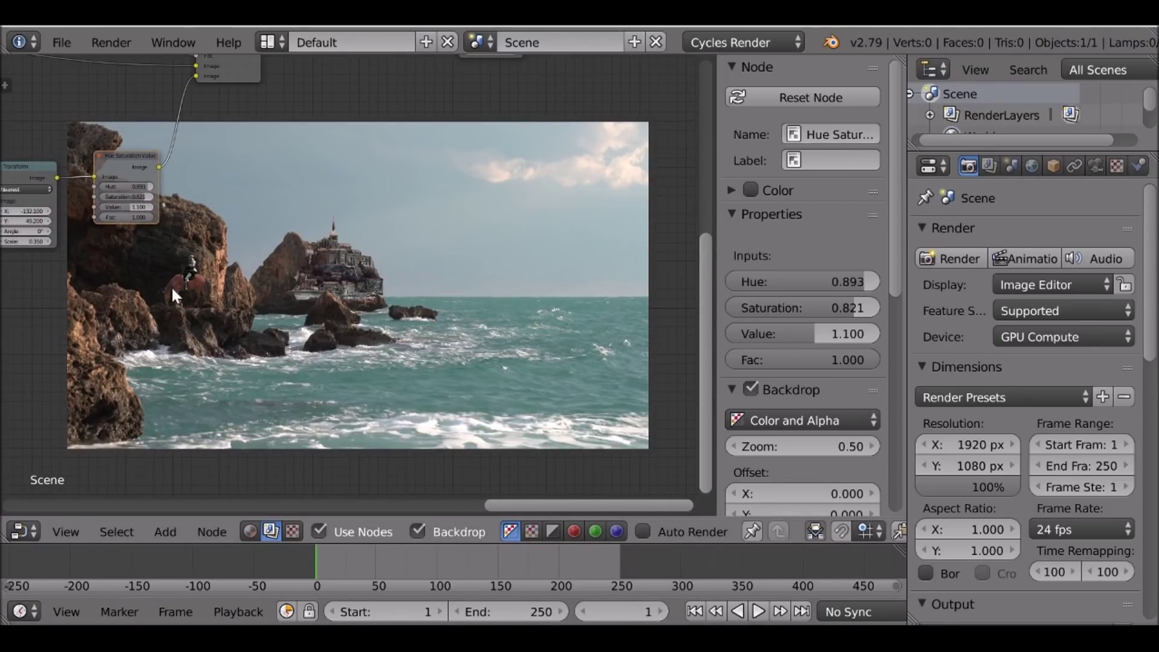
- Insert a Translate node between the castle's Hue Saturation Value node and its Alpha Over node
{"action": "middle_click_drag", "start_coordinate": [151, 277], "coordinate": [318, 251]}
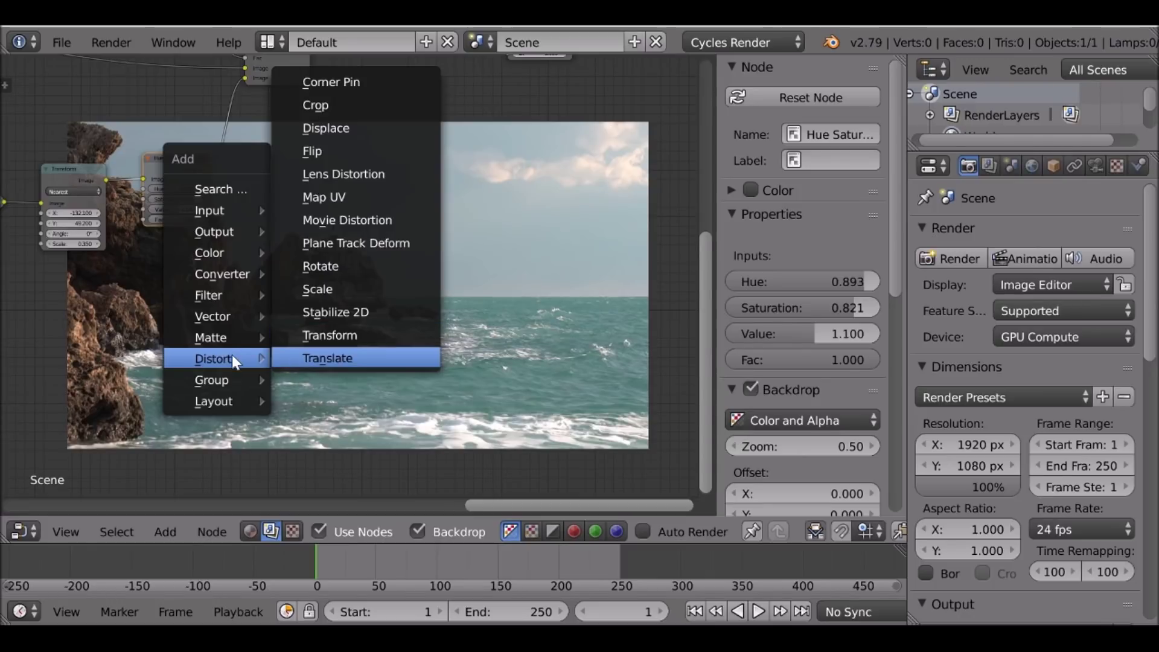
{"action": "left_click", "coordinate": [400, 357]}
{"action": "left_click", "coordinate": [217, 118]}
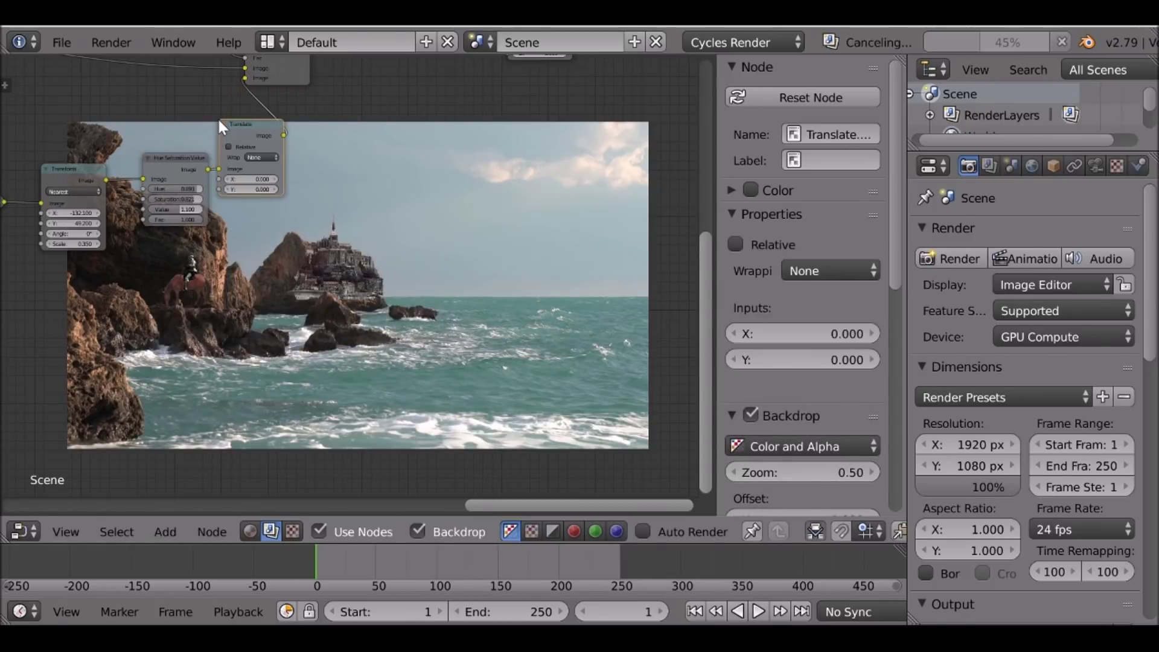
- Add a Track Position node below the castle nodes and connect its X and Y outputs to the Translate node's X and Y
{"action": "key", "text": "shift+a"}
{"action": "mouse_move", "coordinate": [289, 118]}
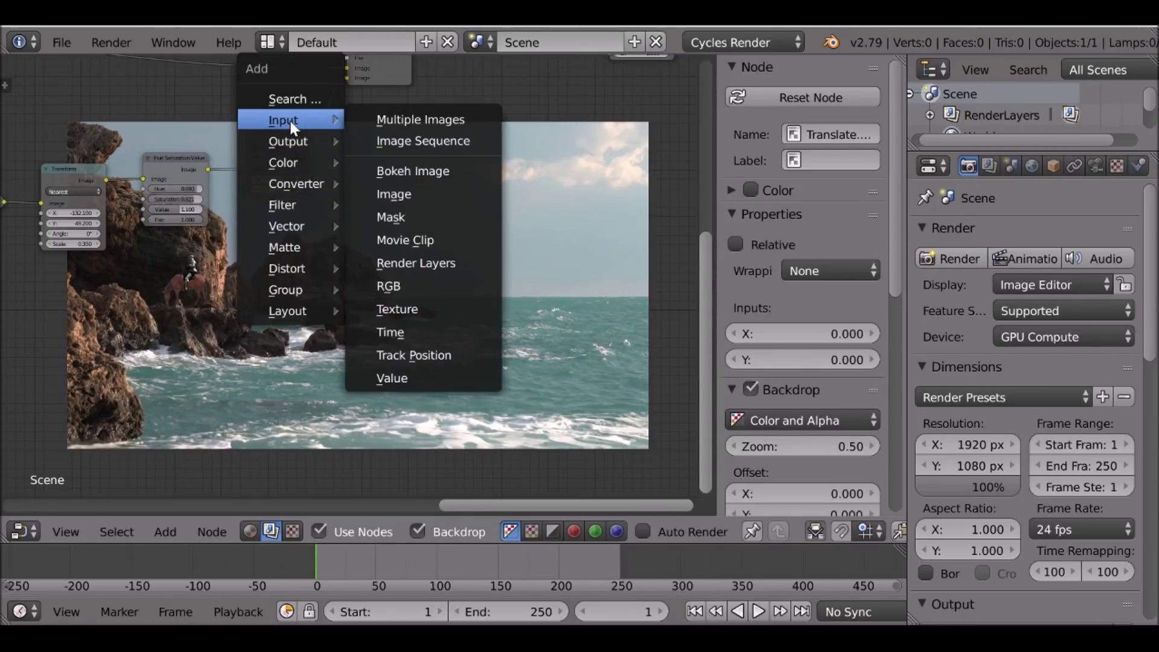
{"action": "left_click", "coordinate": [414, 353]}
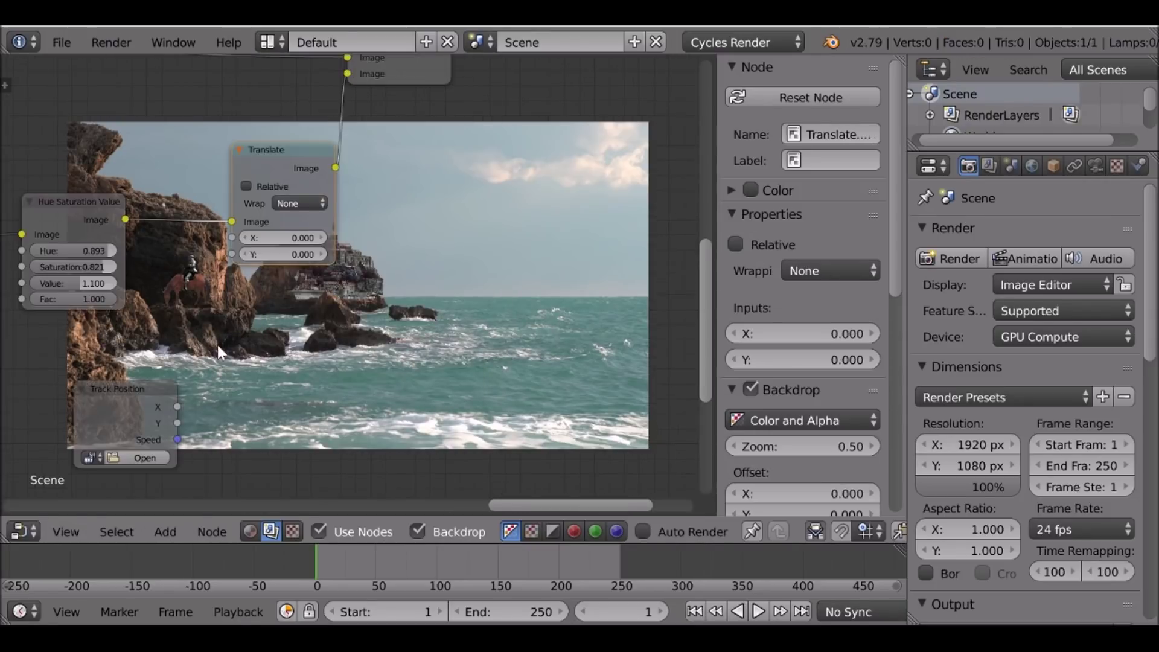
{"action": "scroll", "coordinate": [216, 343], "scroll_direction": "up", "scroll_amount": 2}
{"action": "left_click_drag", "start_coordinate": [133, 441], "coordinate": [201, 228]}
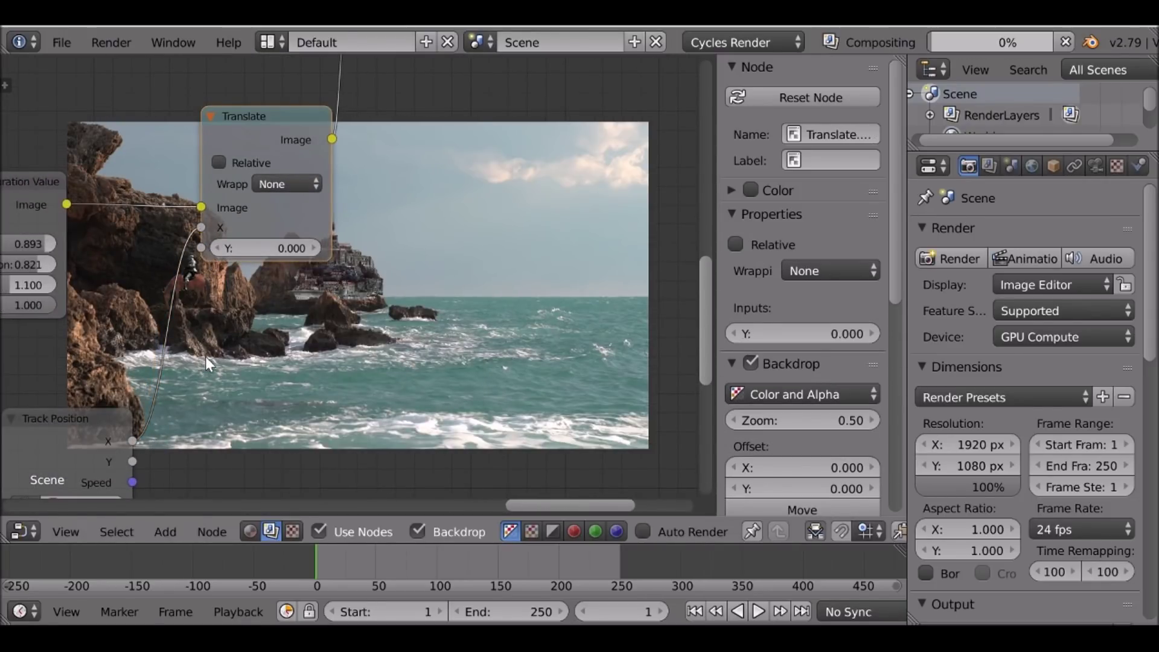
{"action": "middle_click_drag", "start_coordinate": [205, 362], "coordinate": [234, 237]}
{"action": "left_click_drag", "start_coordinate": [160, 336], "coordinate": [243, 124]}
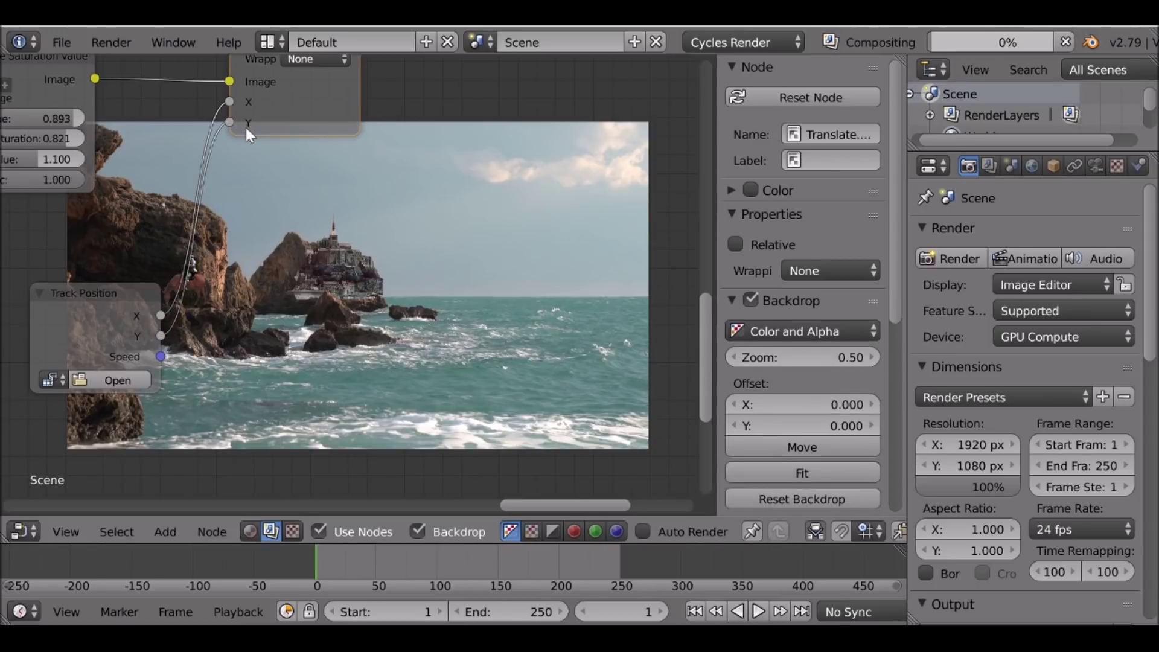
{"action": "middle_click_drag", "start_coordinate": [191, 310], "coordinate": [270, 206]}
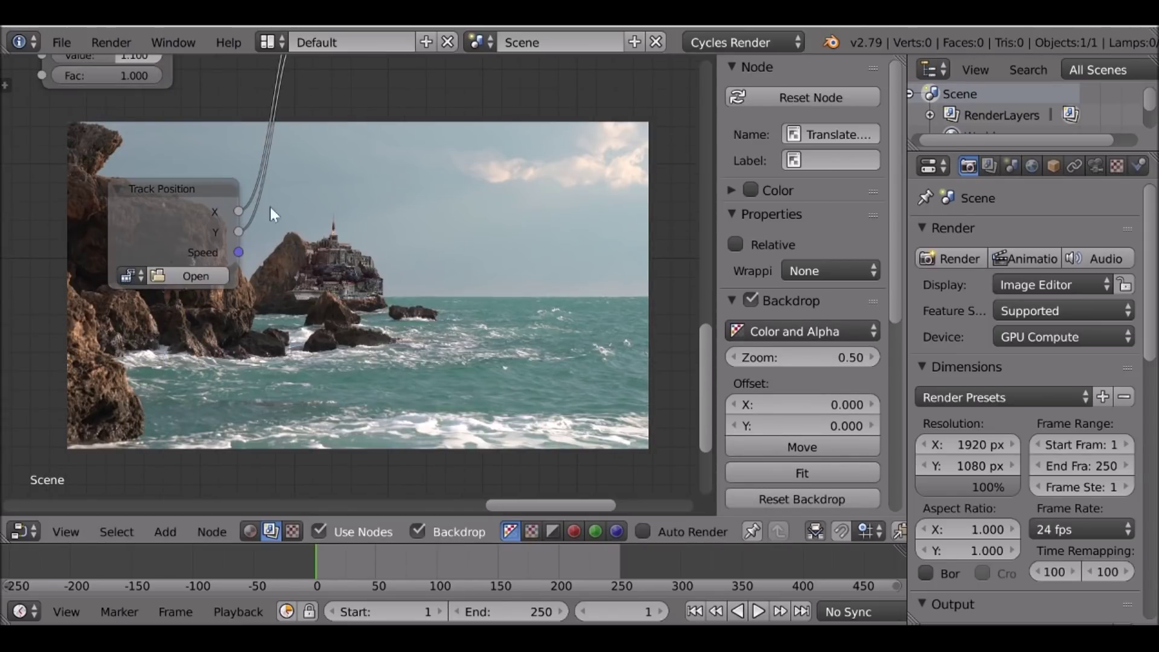
- Set the Track Position node's clip to Rocks - 20844.mp4 and its track to Island (Far)
{"action": "left_click", "coordinate": [146, 275]}
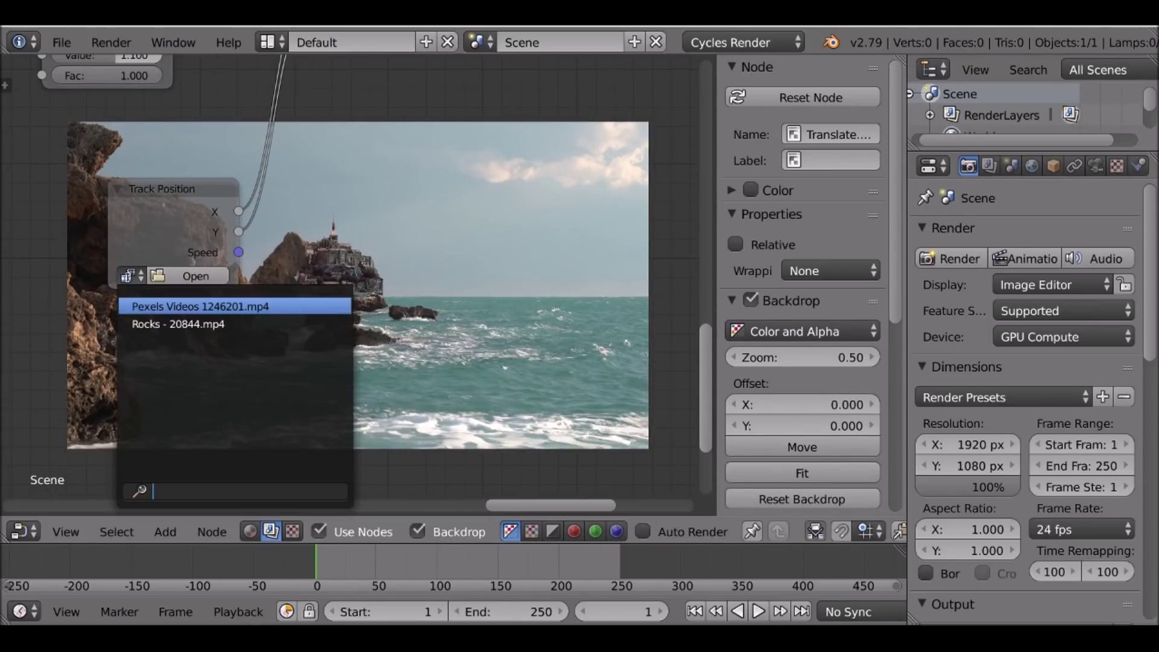
{"action": "left_click", "coordinate": [150, 329]}
{"action": "left_click", "coordinate": [156, 326]}
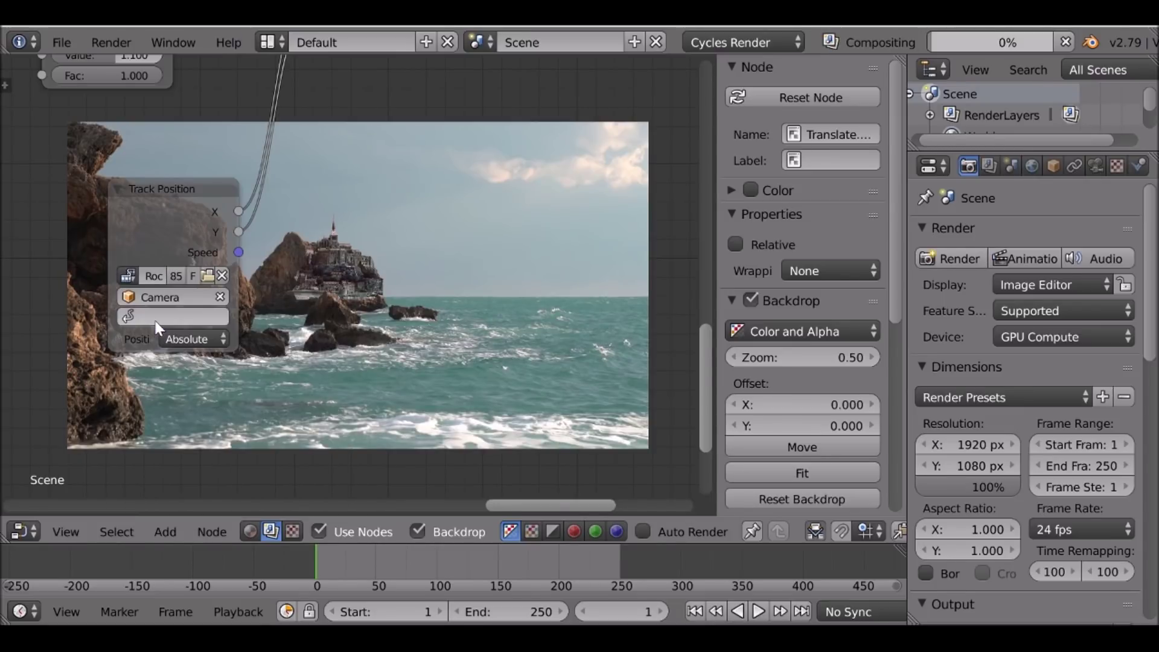
{"action": "middle_click_drag", "start_coordinate": [152, 300], "coordinate": [160, 231]}
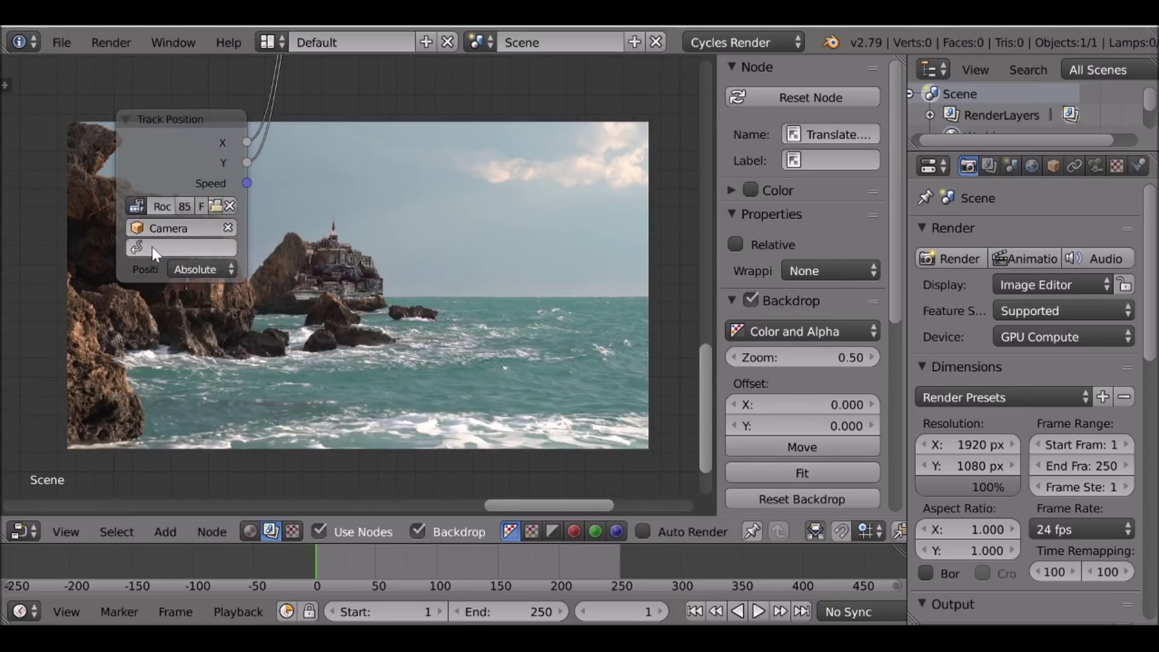
{"action": "left_click", "coordinate": [151, 246]}
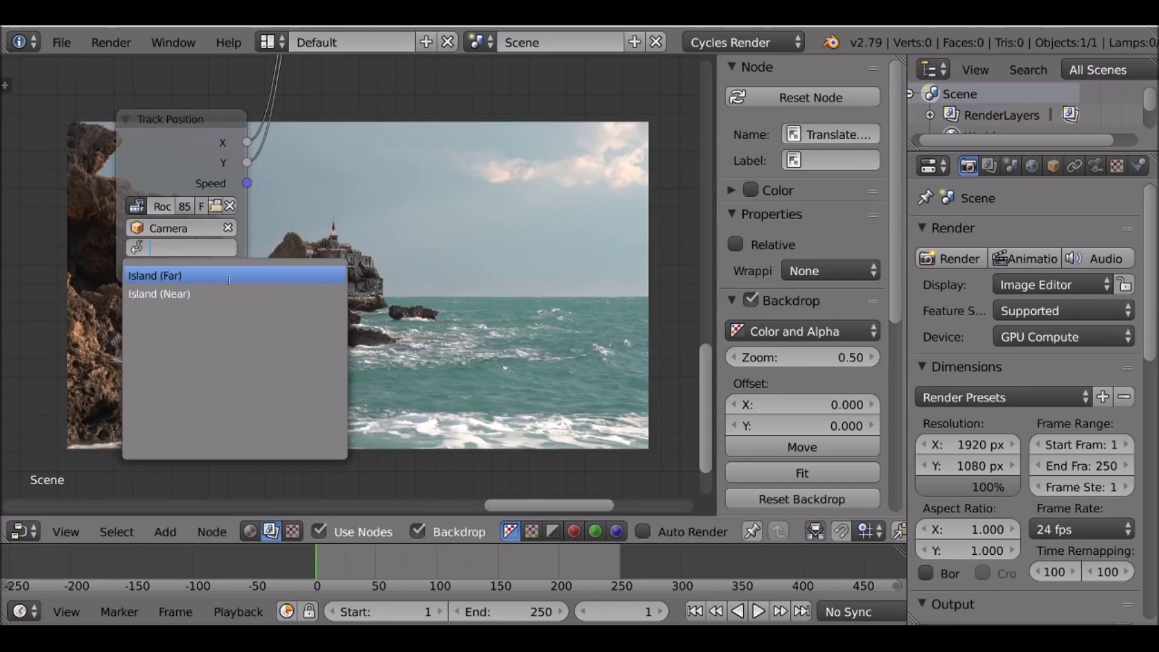
{"action": "left_click", "coordinate": [154, 276]}
- Change the Track Position node's position mode so the castle sits on the distant island, and collapse the node
{"action": "scroll", "coordinate": [289, 277], "scroll_direction": "up", "scroll_amount": 1}
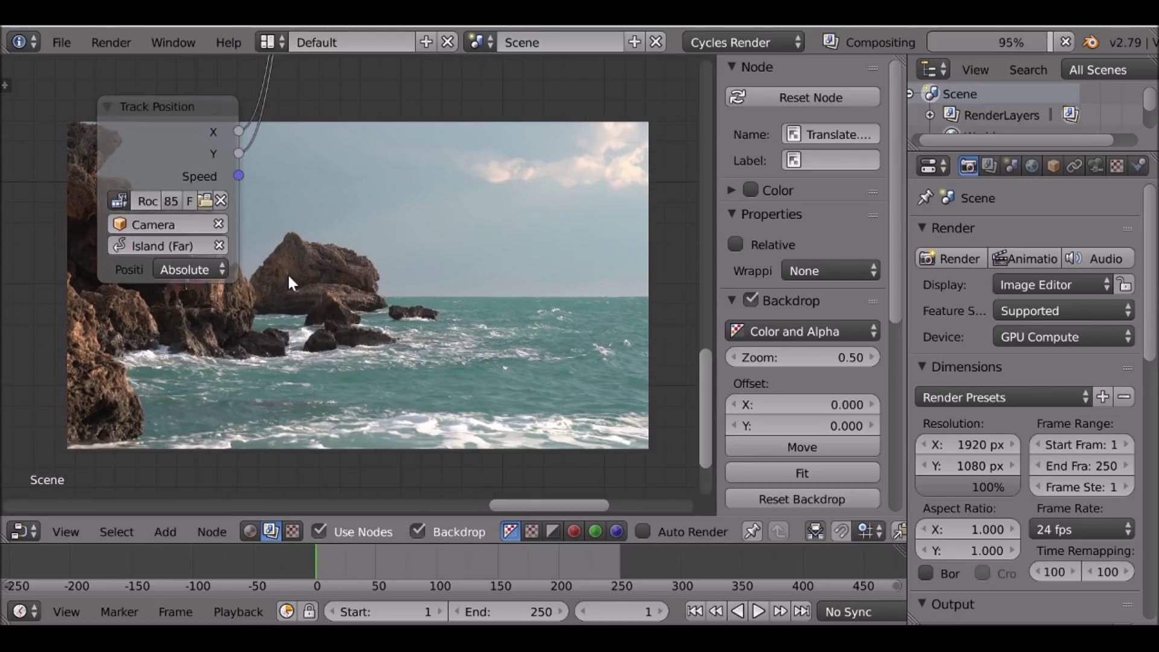
{"action": "left_click", "coordinate": [175, 272]}
{"action": "left_click", "coordinate": [228, 224]}
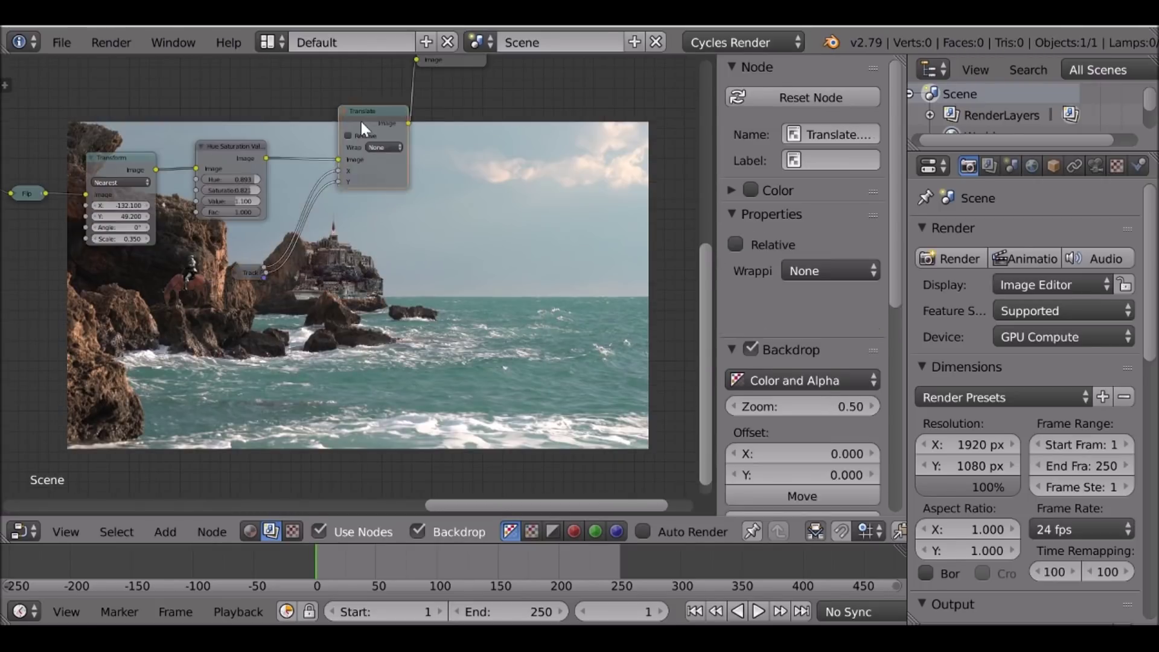
- Move the castle's Translate node closer to the Hue Saturation Value node
{"action": "left_click_drag", "start_coordinate": [365, 130], "coordinate": [333, 147]}
{"action": "scroll", "coordinate": [360, 181], "scroll_direction": "down", "scroll_amount": 4}
{"action": "middle_click_drag", "start_coordinate": [386, 192], "coordinate": [263, 280]}
{"action": "middle_click_drag", "start_coordinate": [443, 348], "coordinate": [297, 188]}
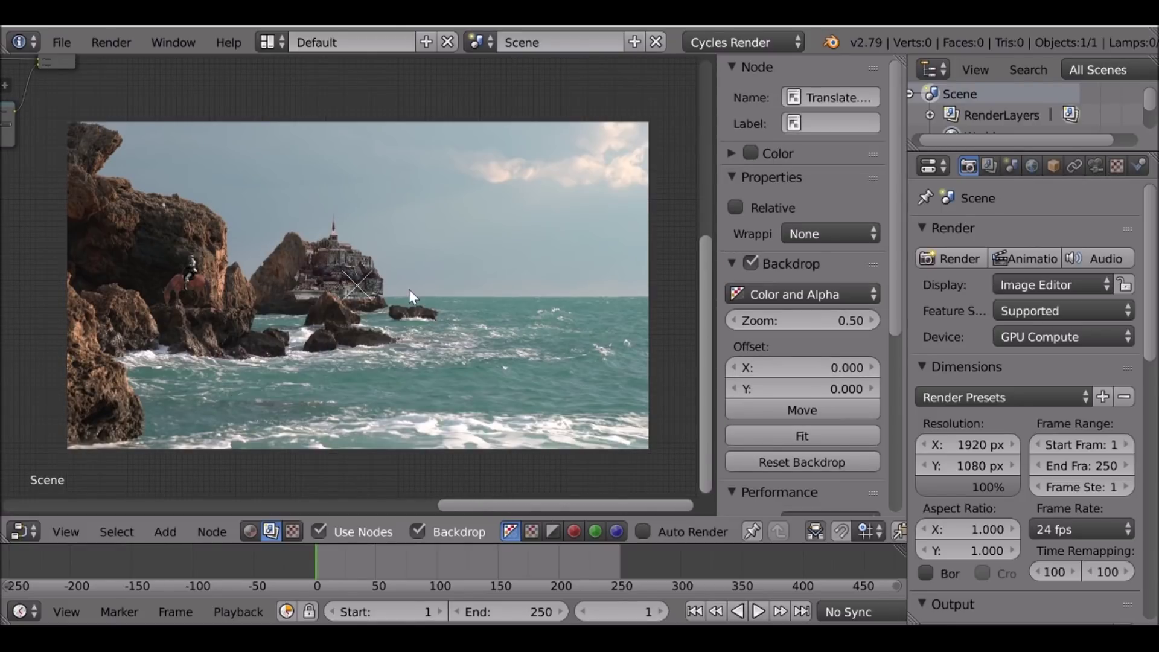
{"action": "scroll", "coordinate": [409, 297], "scroll_direction": "down", "scroll_amount": 3}
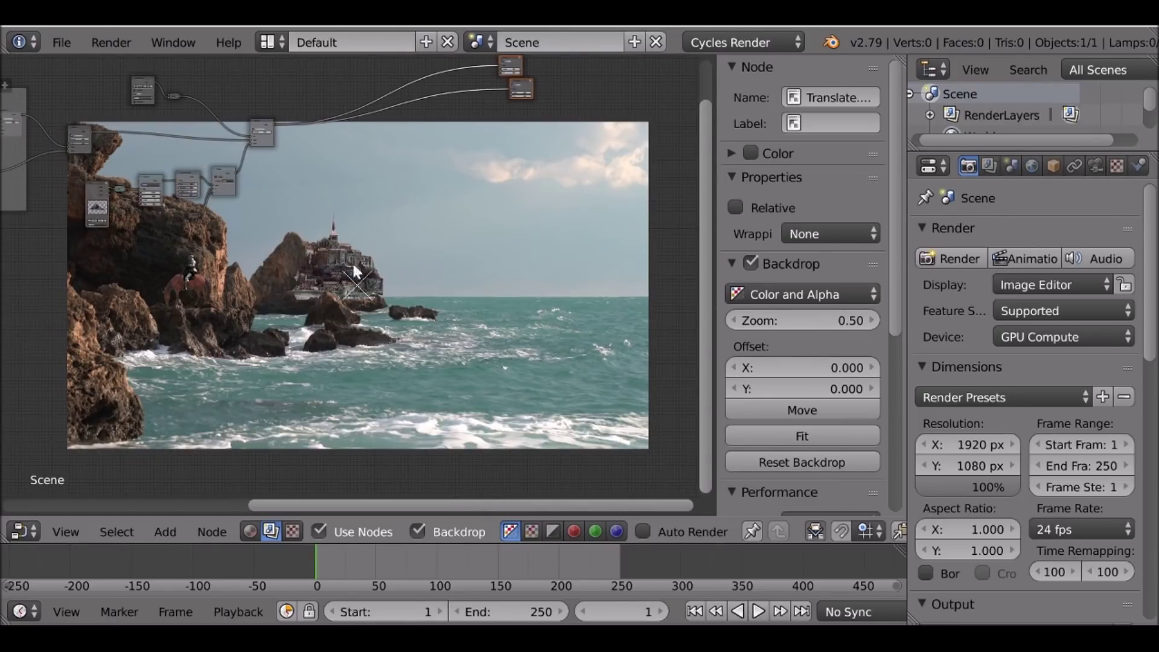
{"action": "middle_click_drag", "start_coordinate": [325, 248], "coordinate": [252, 289]}
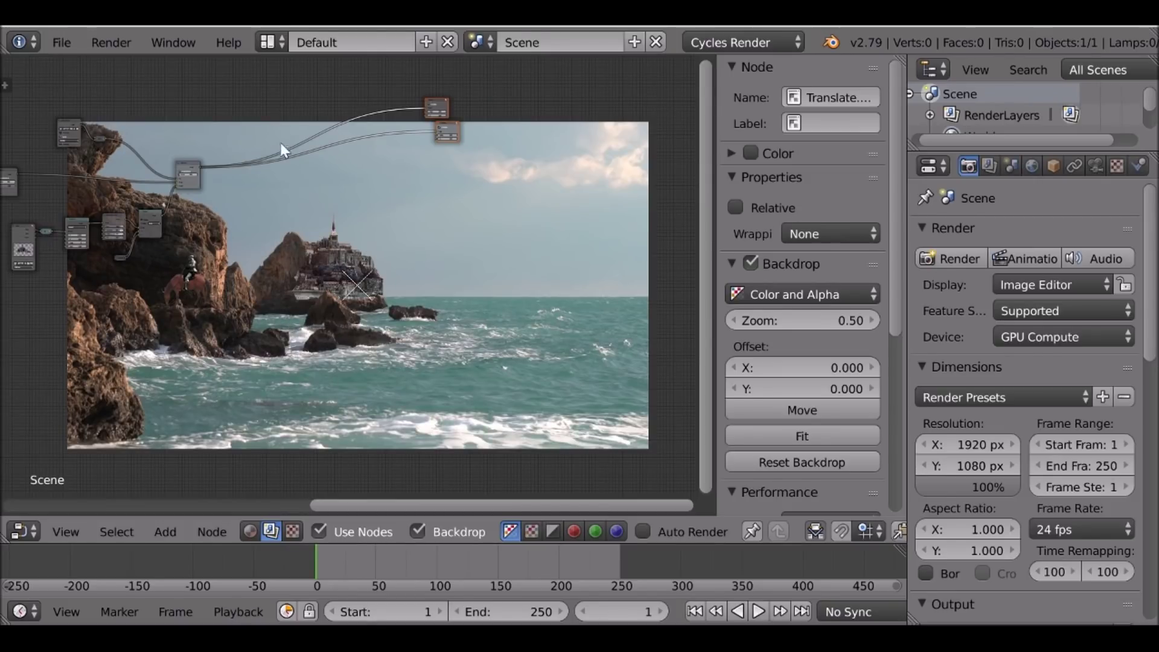
{"action": "middle_click_drag", "start_coordinate": [203, 444], "coordinate": [154, 362]}
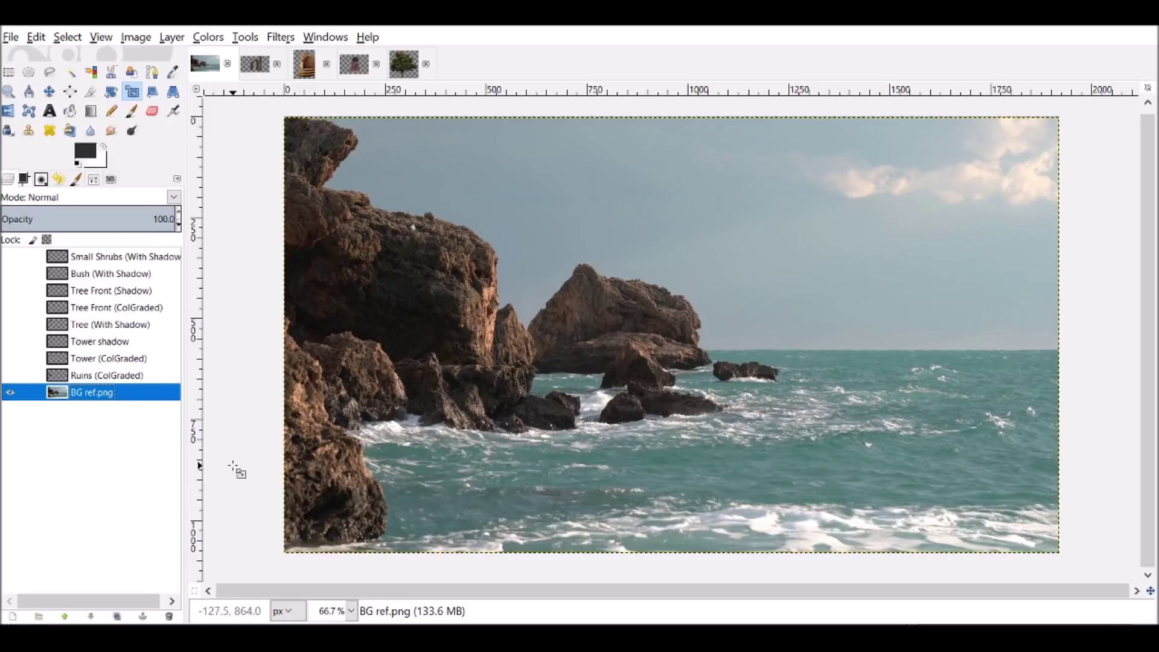
- Switch to GIMP, show the Ruins (ColGraded) layer over BG ref.png, and compare it with the ruin and stairs source images
{"action": "left_click", "coordinate": [11, 375]}
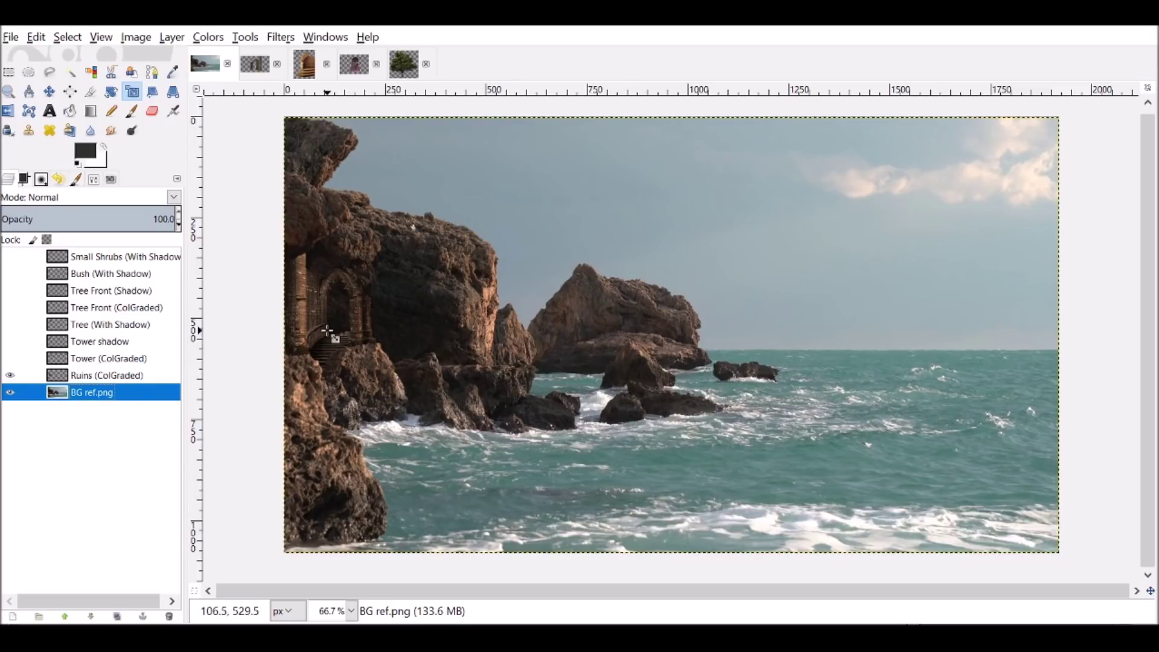
{"action": "left_click", "coordinate": [256, 64]}
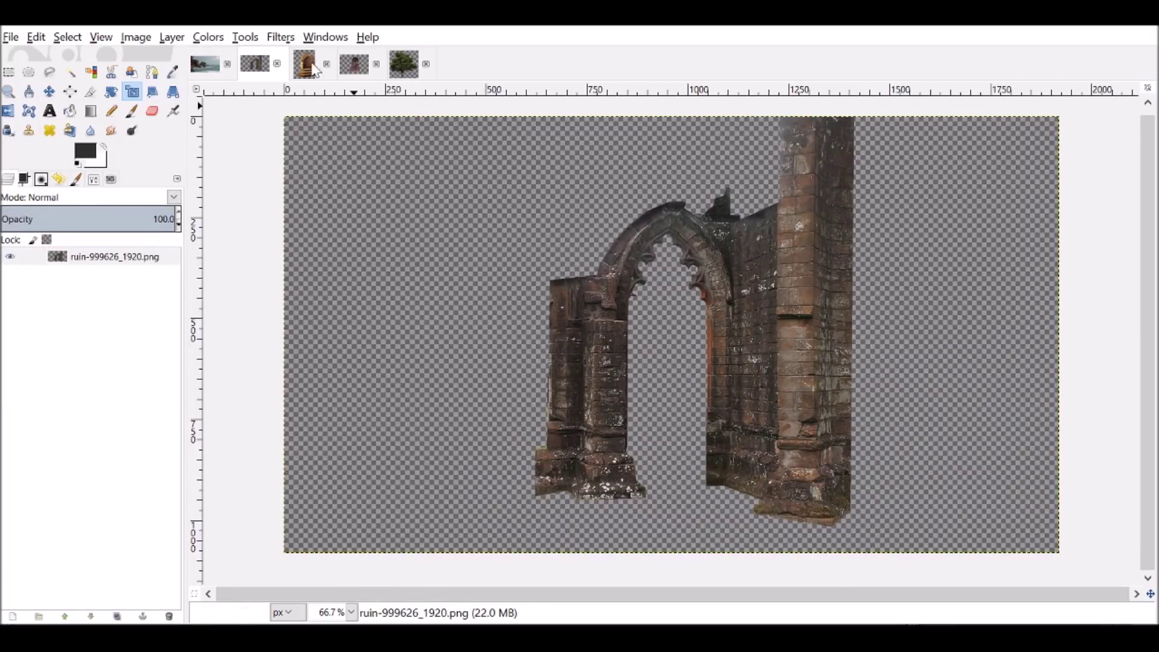
{"action": "left_click", "coordinate": [308, 66]}
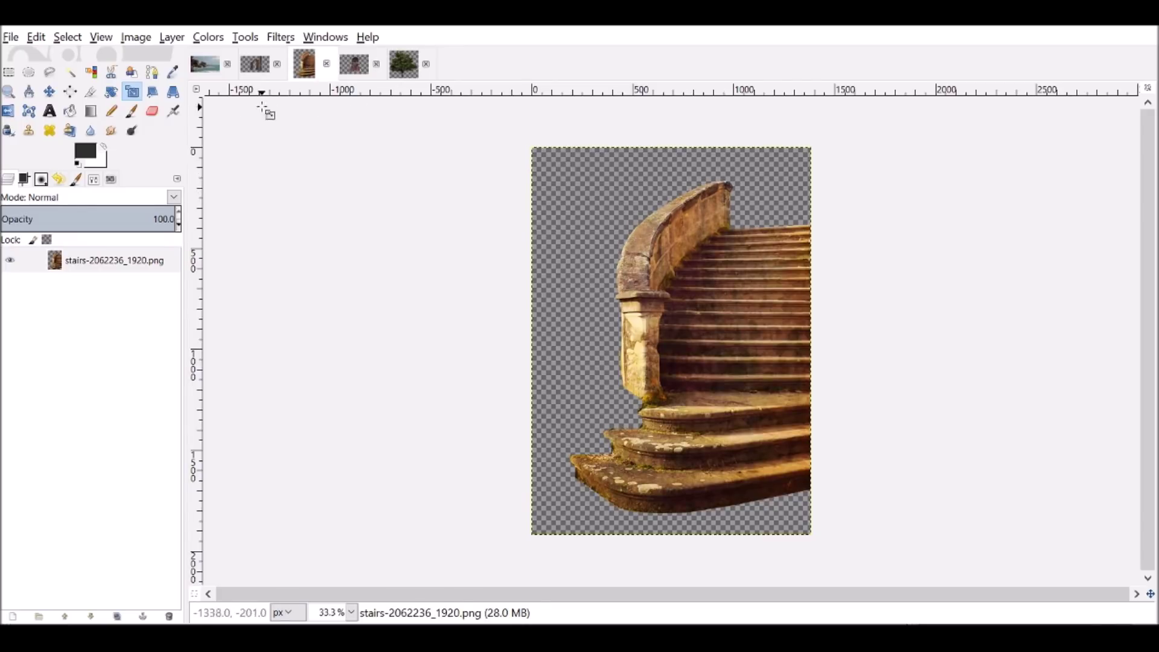
{"action": "left_click", "coordinate": [264, 60]}
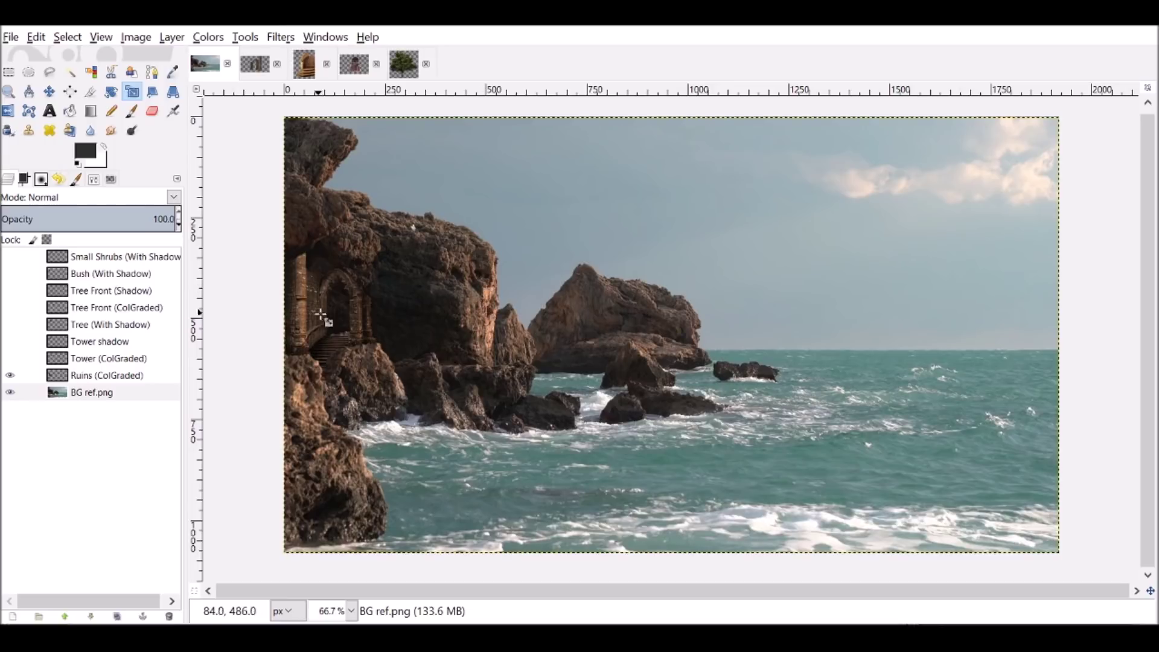
{"action": "left_click", "coordinate": [10, 392]}
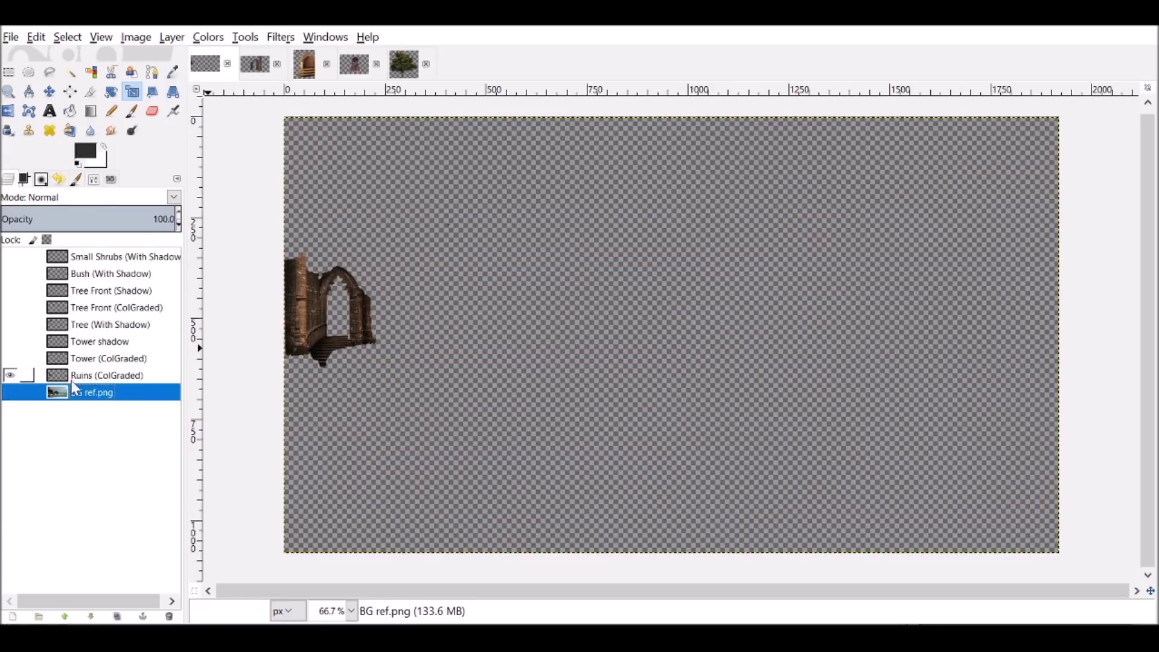
{"action": "left_click", "coordinate": [11, 392]}
- Show the Tower (ColGraded) layer and compare it with the tower-3966629_1920.PNG source image
{"action": "left_click", "coordinate": [99, 361]}
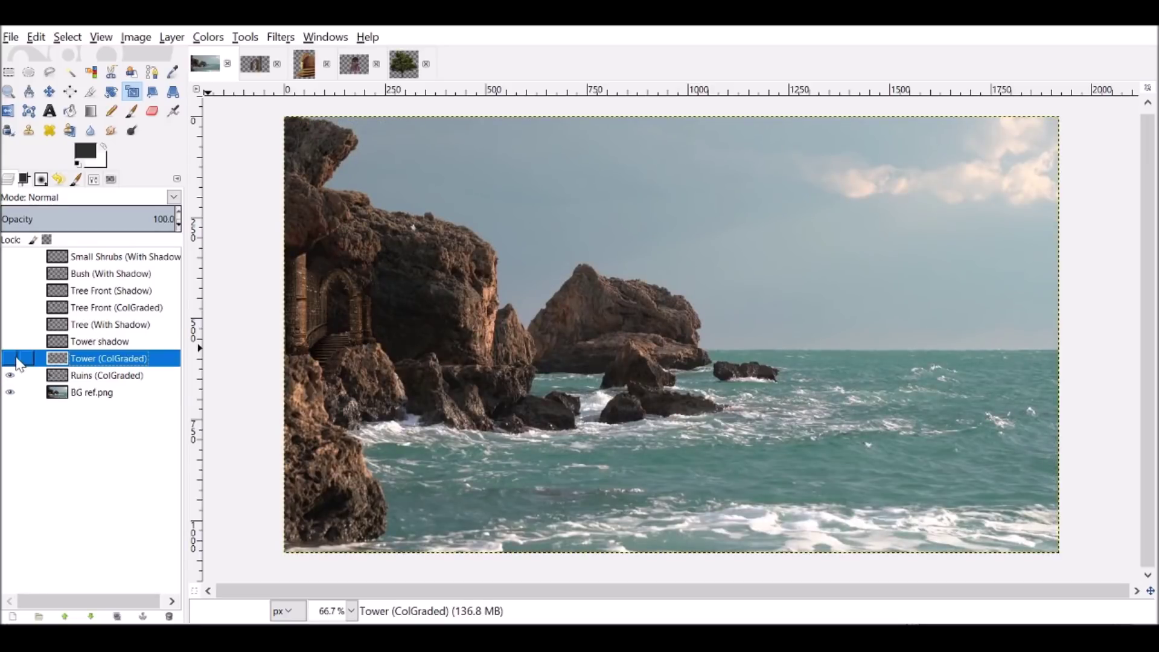
{"action": "left_click", "coordinate": [12, 357]}
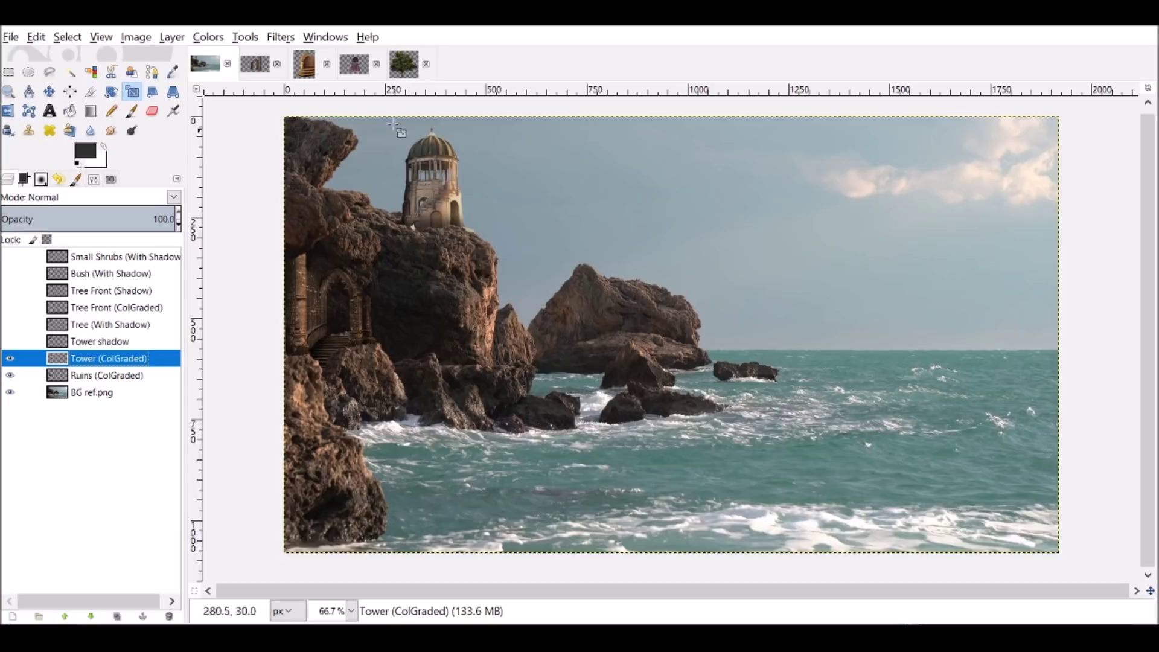
{"action": "left_click", "coordinate": [352, 65]}
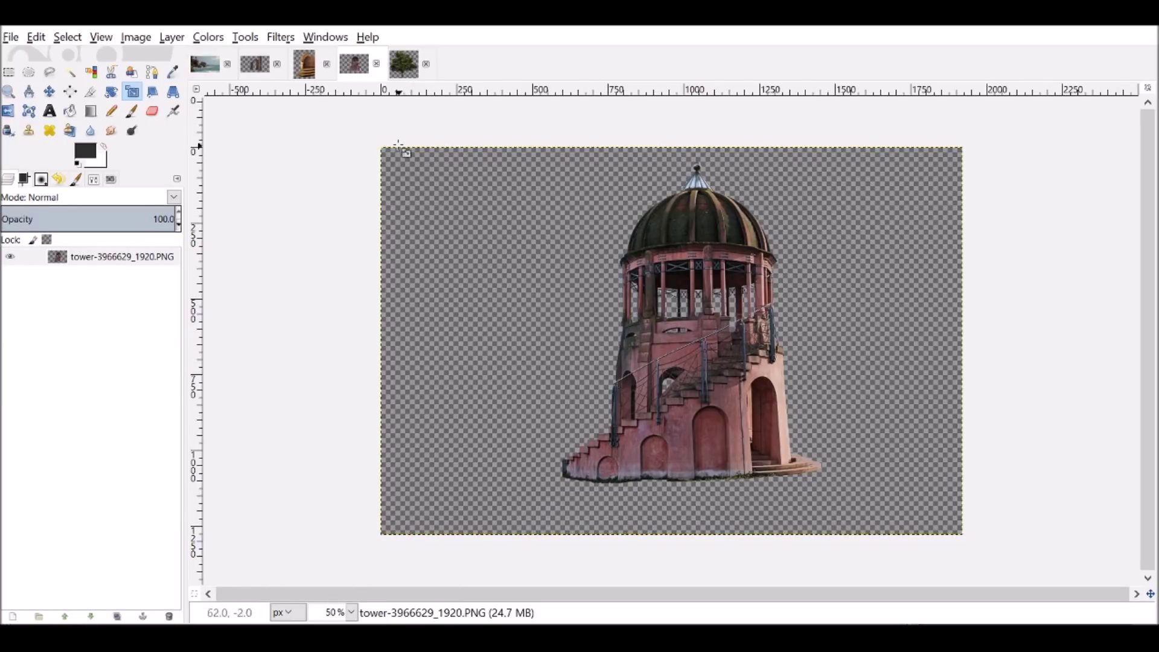
{"action": "left_click", "coordinate": [208, 63]}
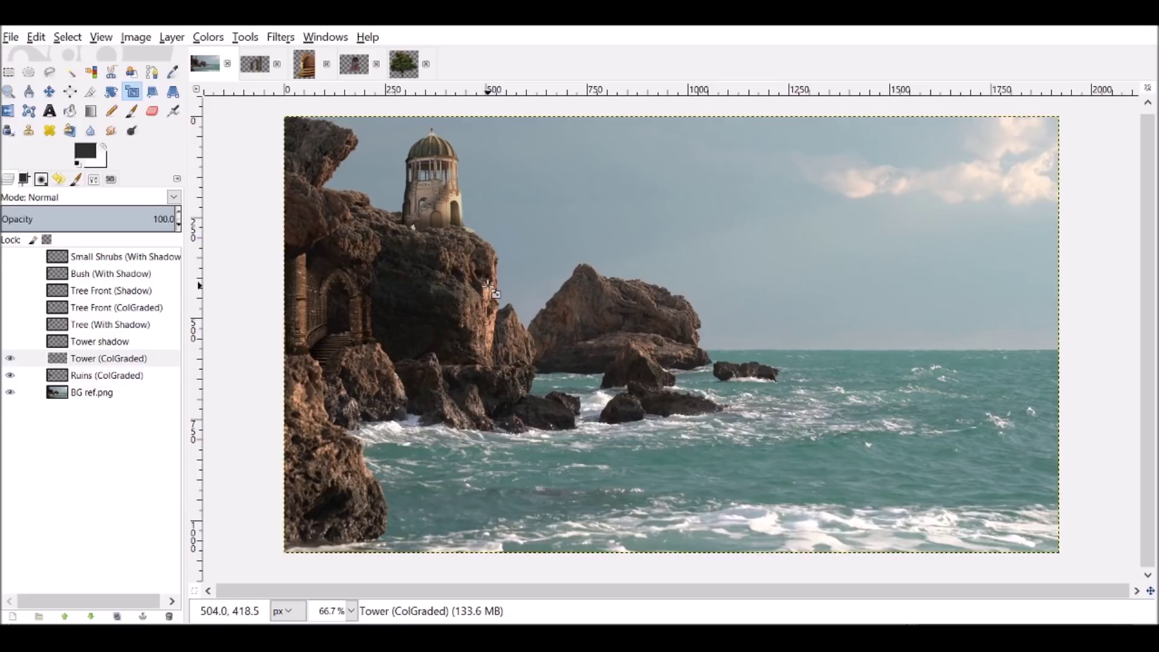
- Compare the tower with and without the Tower shadow layer, leaving that layer shown
{"action": "left_click", "coordinate": [10, 341]}
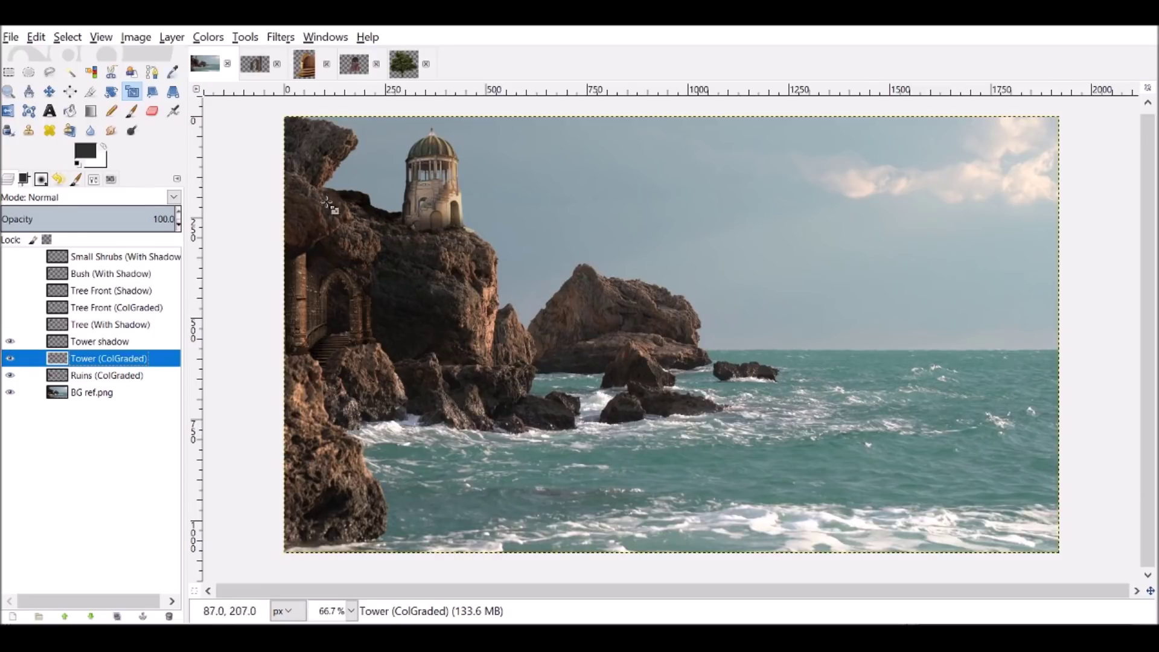
{"action": "left_click", "coordinate": [10, 341]}
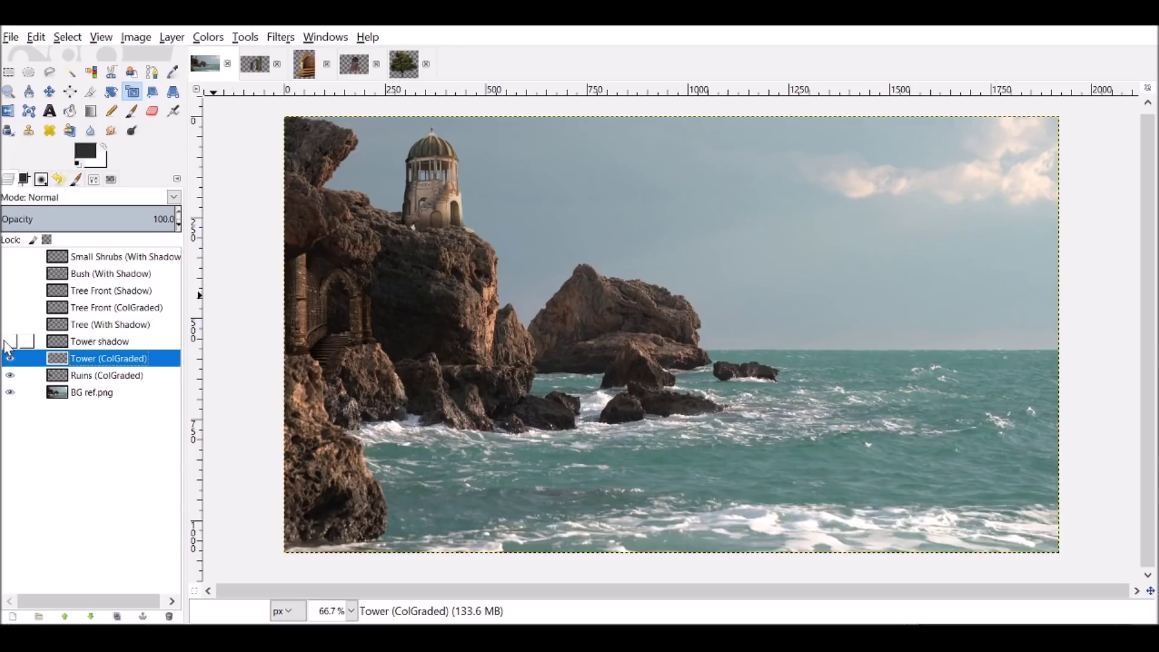
{"action": "left_click", "coordinate": [10, 341]}
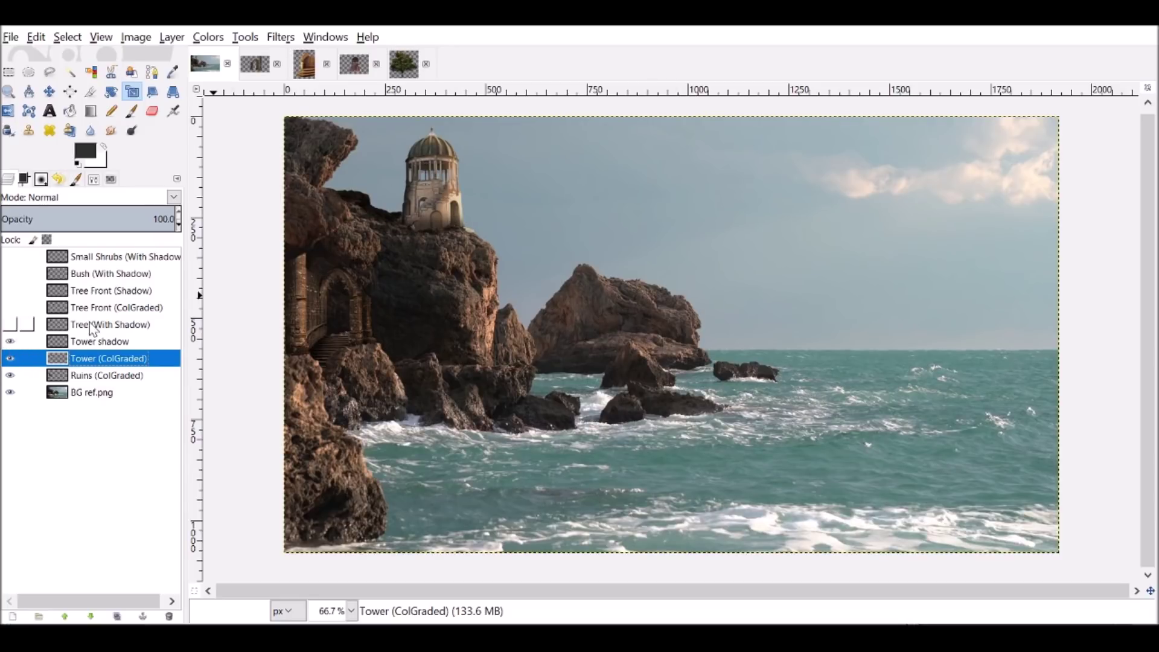
- Show the Tree (With Shadow) and Tree Front (ColGraded) layers beside the tower
{"action": "left_click", "coordinate": [10, 324]}
{"action": "left_click", "coordinate": [10, 325]}
{"action": "left_click", "coordinate": [9, 324]}
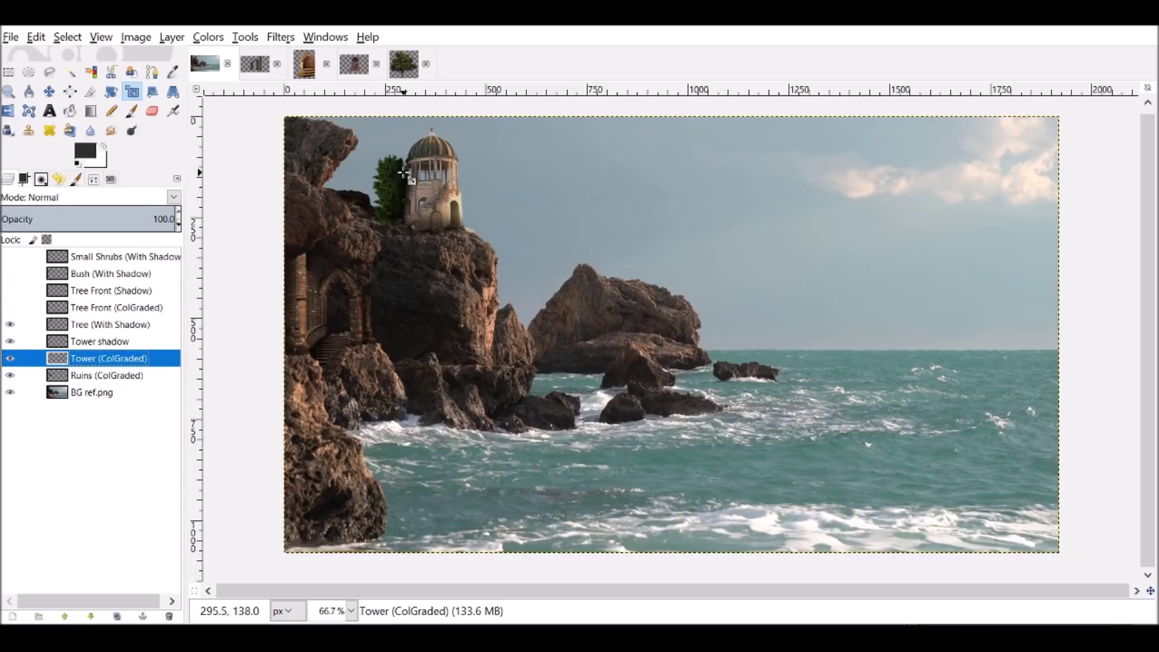
{"action": "left_click", "coordinate": [10, 308]}
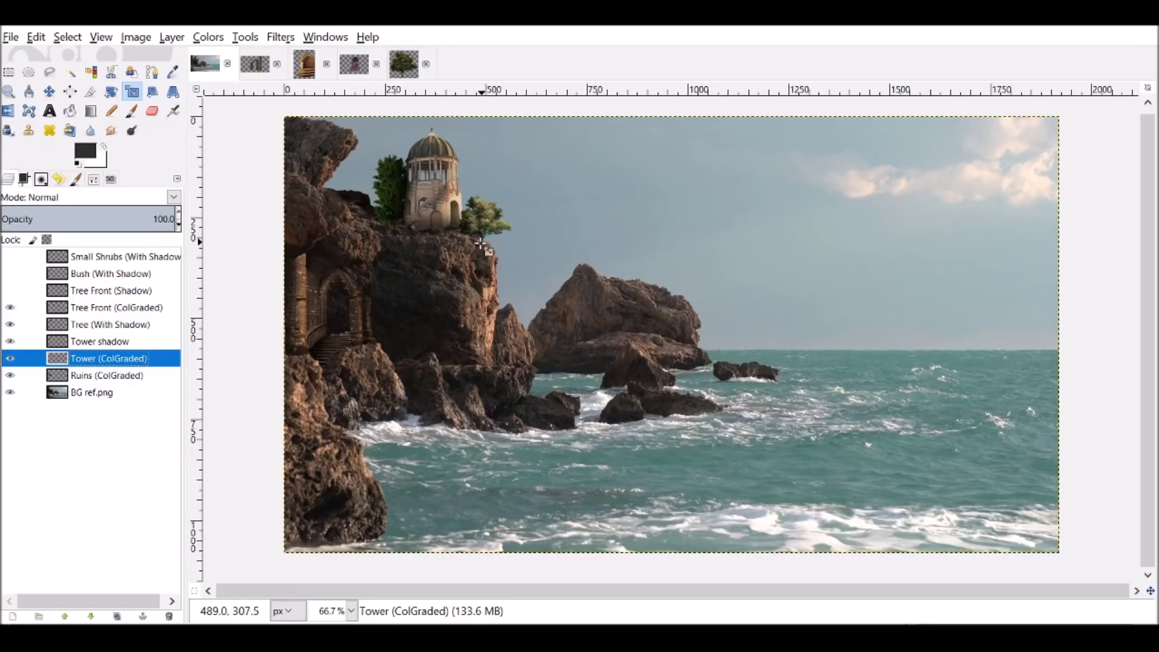
- Try adding the tree source image as a new layer scaled to 171 × 166 px near the tower, and undo it
{"action": "left_click", "coordinate": [405, 65]}
{"action": "left_click_drag", "start_coordinate": [417, 70], "coordinate": [538, 219]}
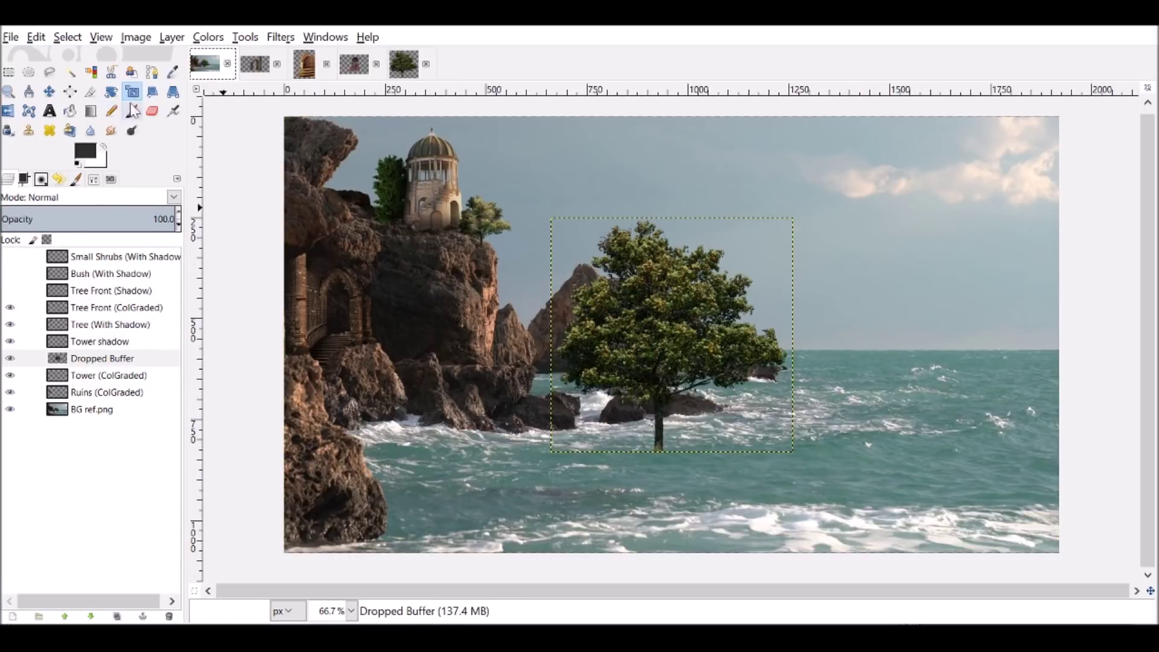
{"action": "left_click", "coordinate": [626, 204]}
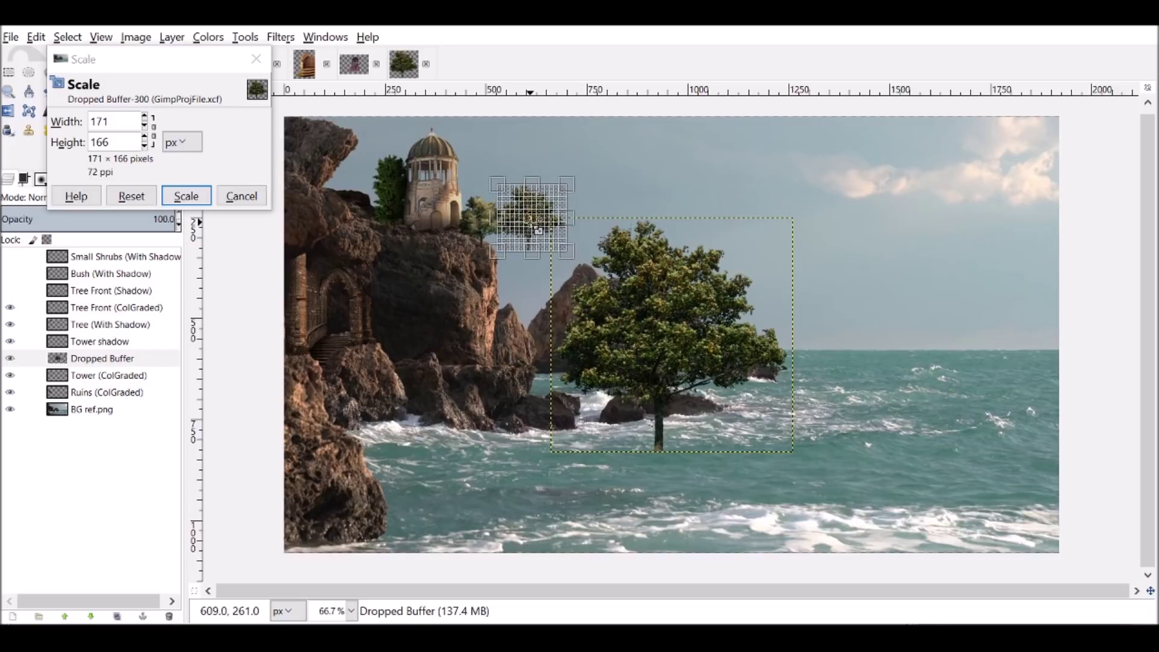
{"action": "left_click", "coordinate": [186, 197]}
{"action": "scroll", "coordinate": [607, 304], "scroll_direction": "up", "scroll_amount": 4, "text": "ctrl"}
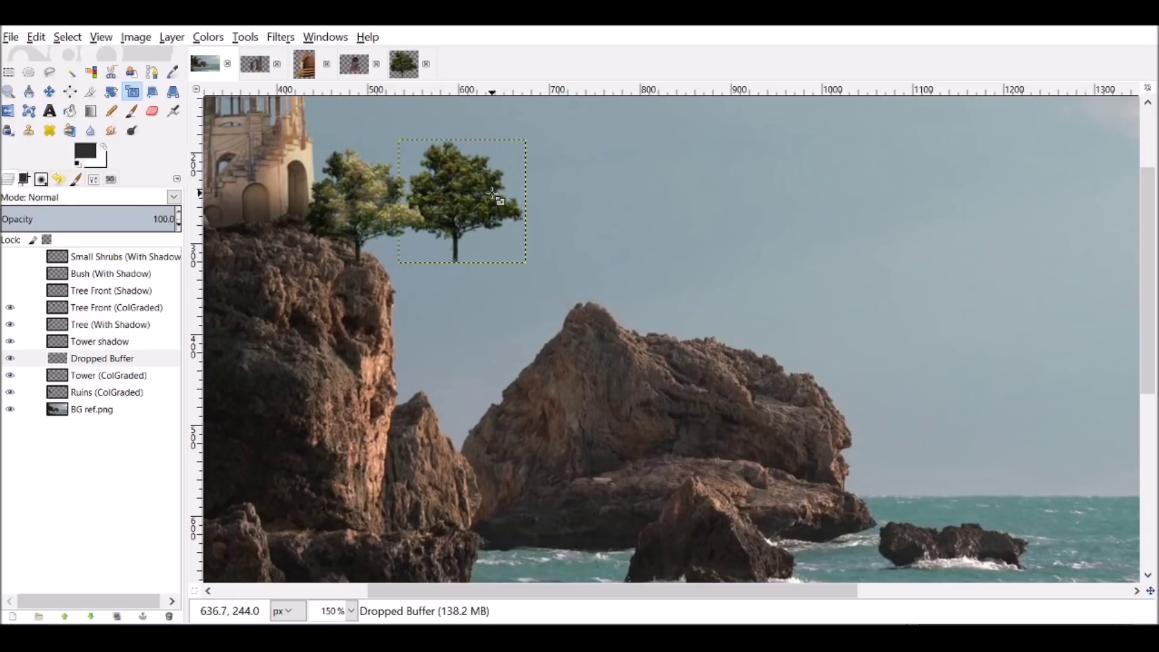
{"action": "key", "text": "ctrl+z"}
{"action": "key", "text": "shift+ctrl+j"}
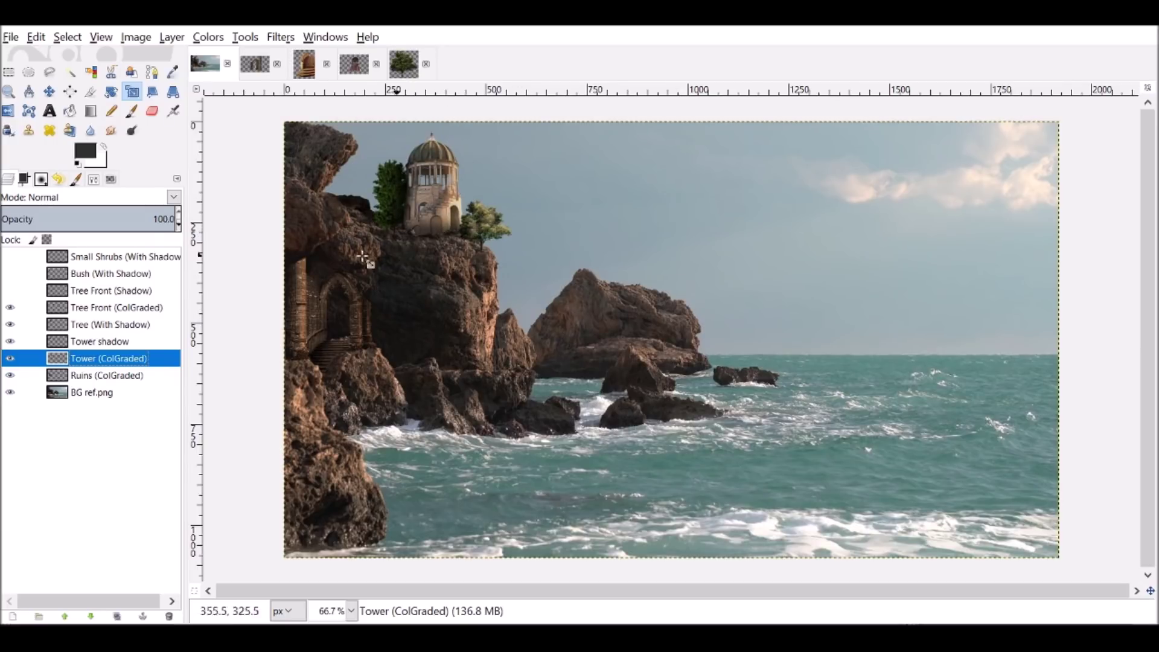
- Look at the tree2.png source image, and show the Tree Front (Shadow) layer in the composition
{"action": "left_click", "coordinate": [405, 67]}
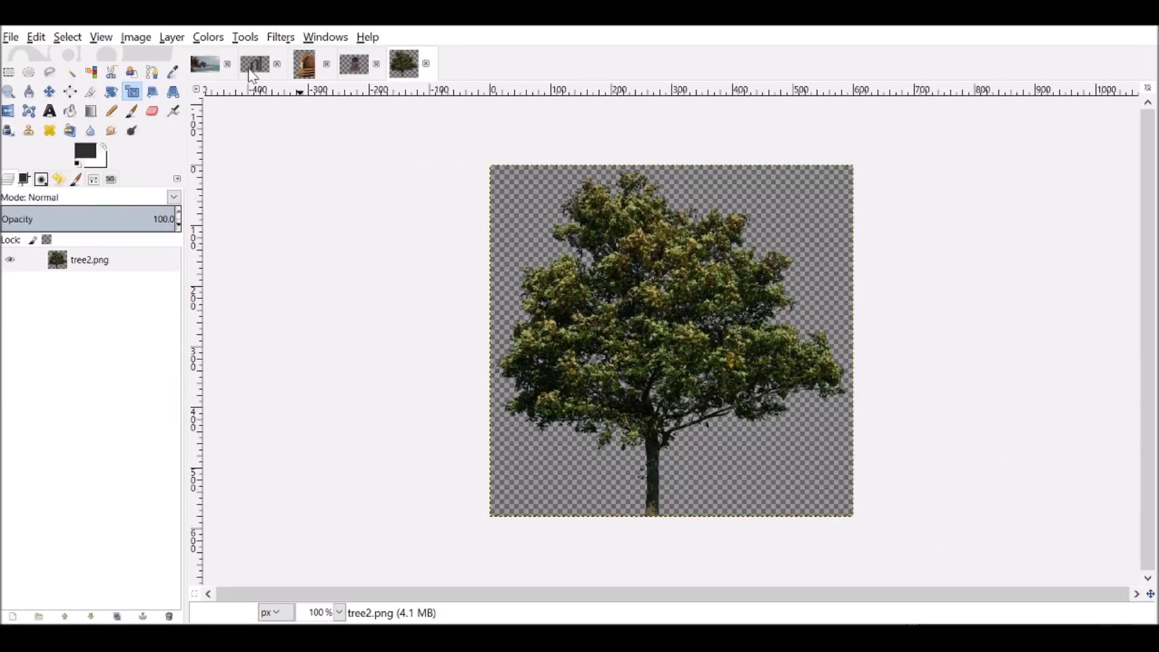
{"action": "left_click", "coordinate": [204, 70]}
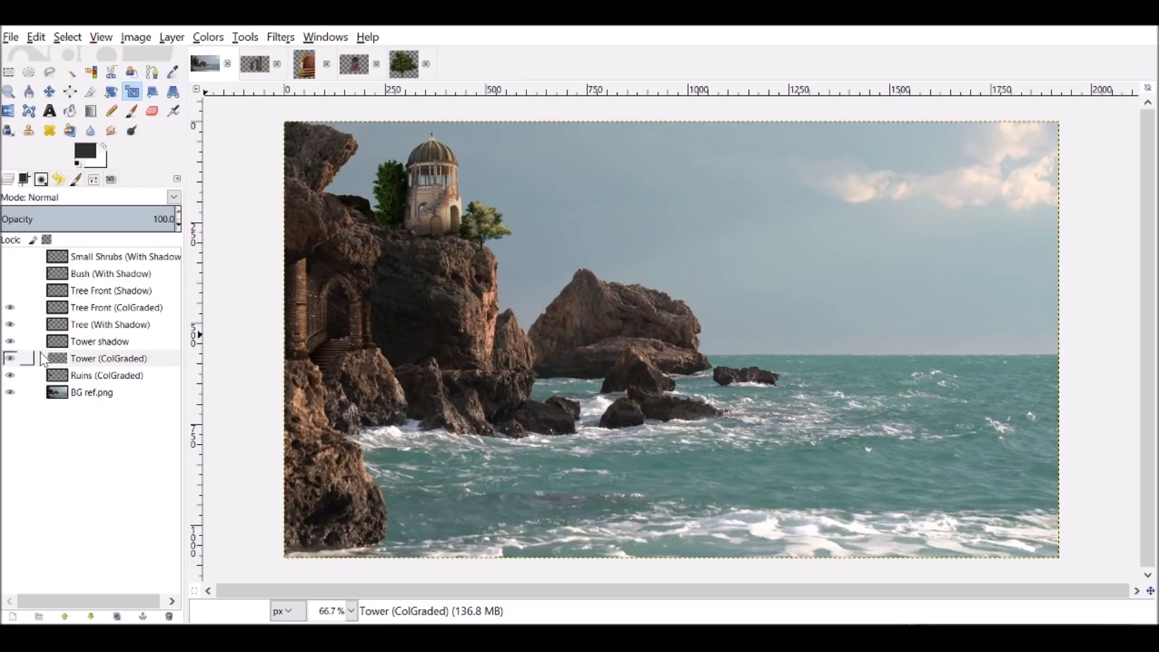
{"action": "left_click", "coordinate": [10, 291]}
{"action": "left_click", "coordinate": [12, 291]}
{"action": "left_click", "coordinate": [11, 292]}
{"action": "left_click", "coordinate": [12, 292]}
{"action": "left_click", "coordinate": [11, 291]}
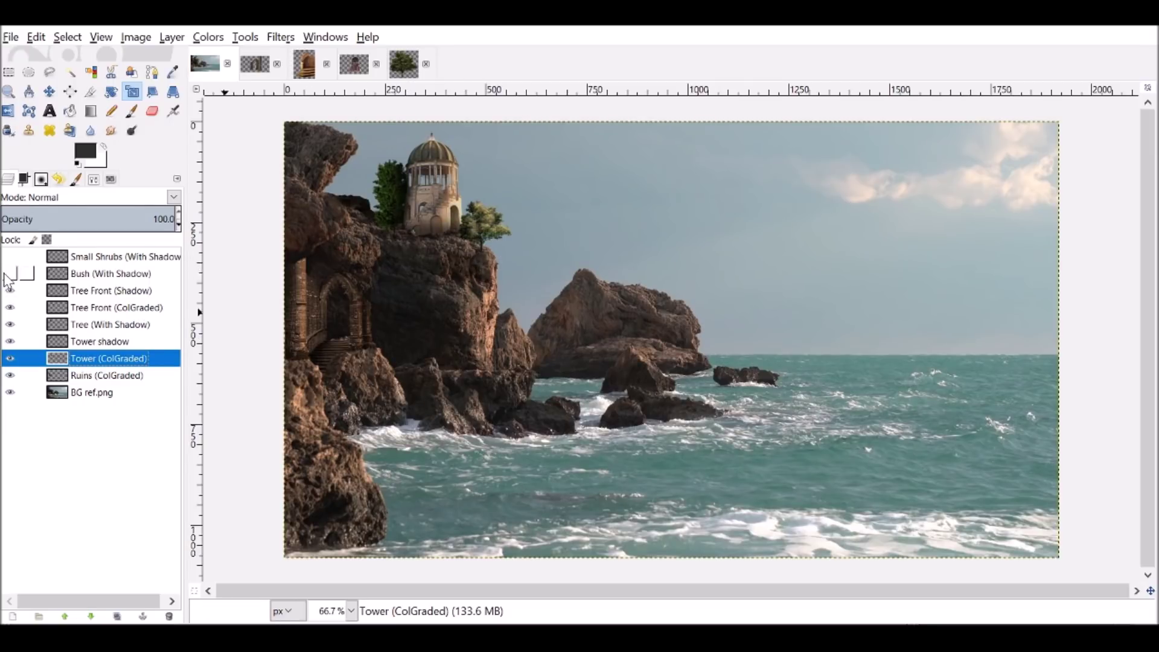
- Show the Bush (With Shadow) and Small Shrubs (With Shadow) layers, and hide the BG ref.png layer
{"action": "left_click", "coordinate": [10, 274]}
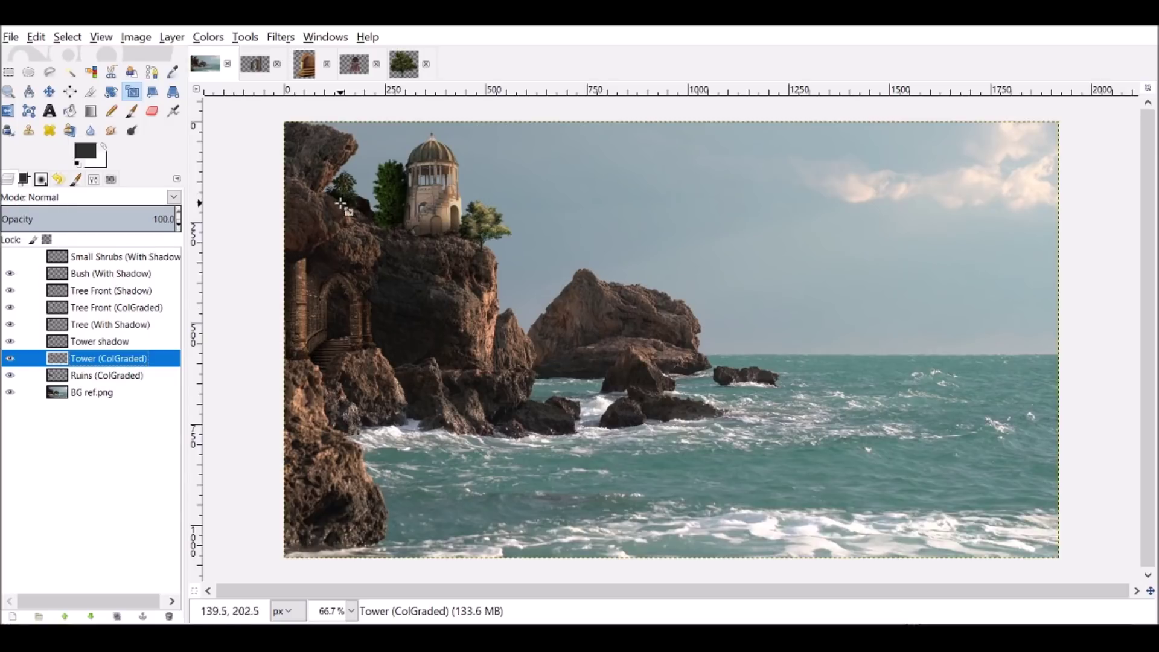
{"action": "left_click", "coordinate": [10, 257]}
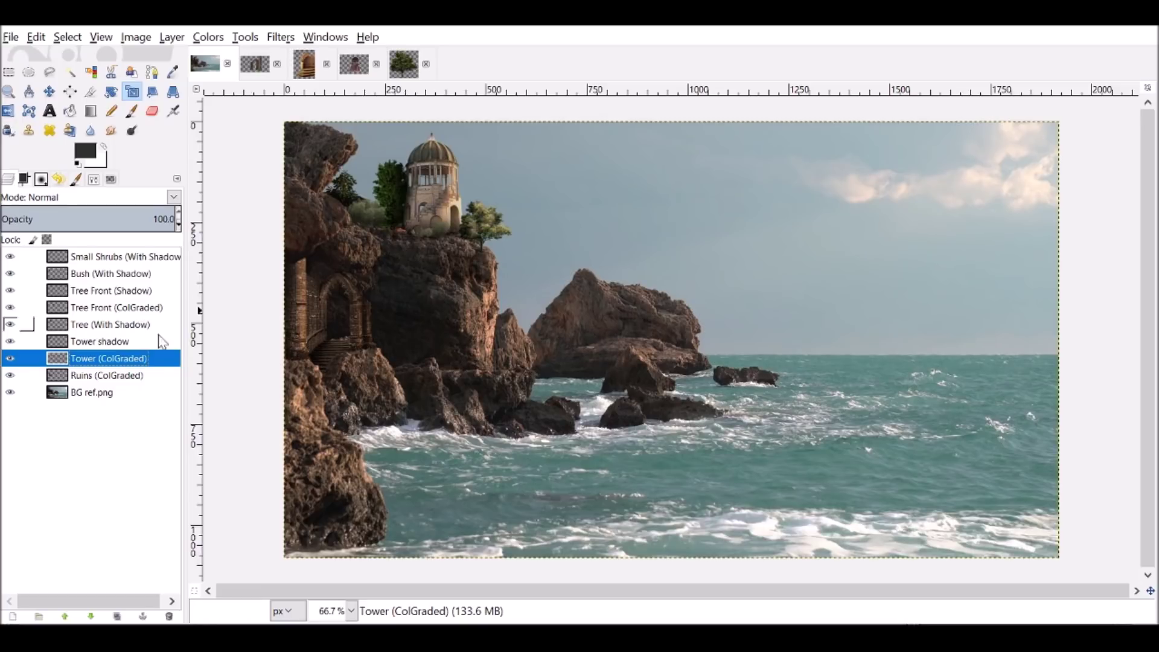
{"action": "left_click", "coordinate": [10, 392]}
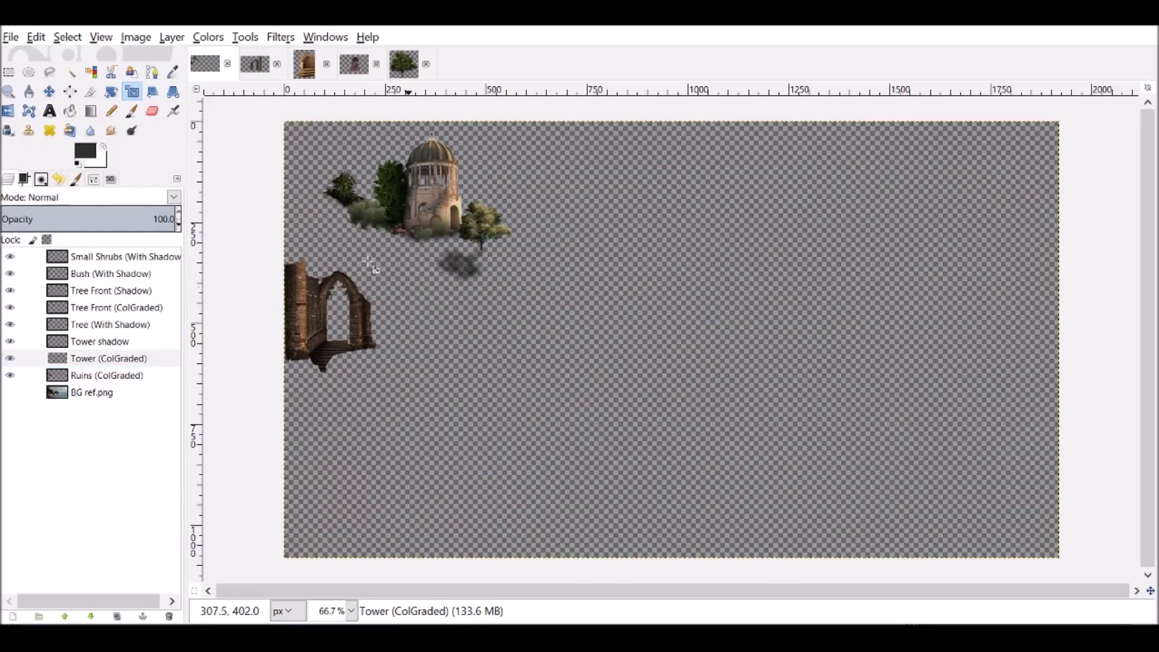
{"action": "left_click", "coordinate": [11, 38]}
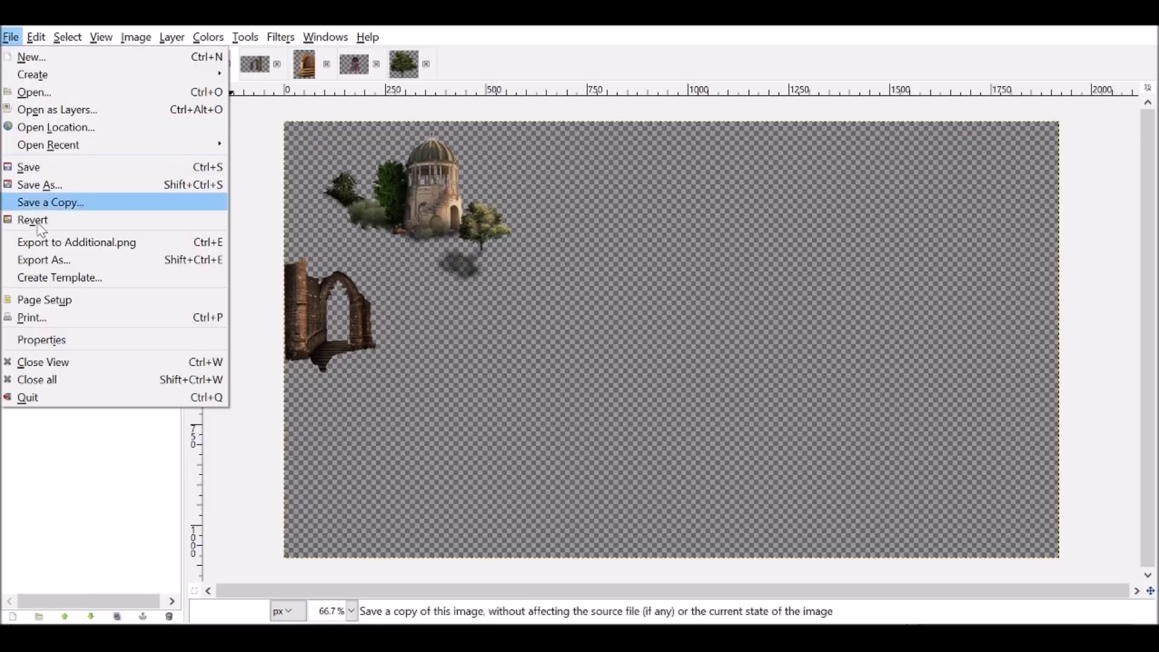
{"action": "left_click", "coordinate": [42, 260]}
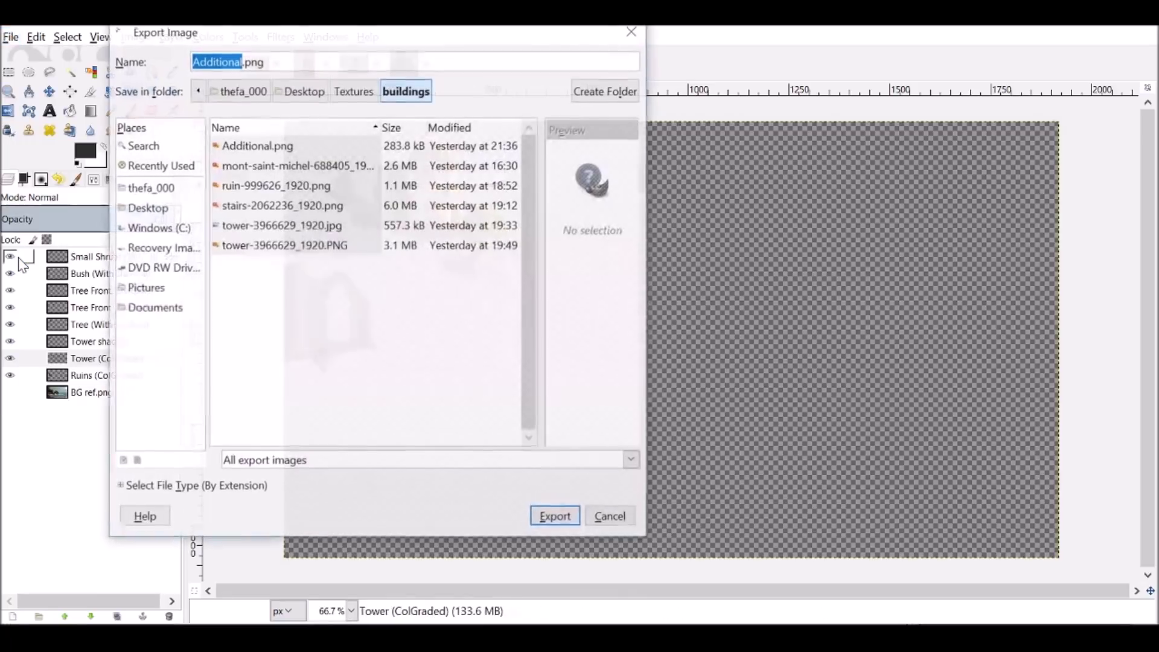
{"action": "left_click_drag", "start_coordinate": [263, 62], "coordinate": [251, 61]}
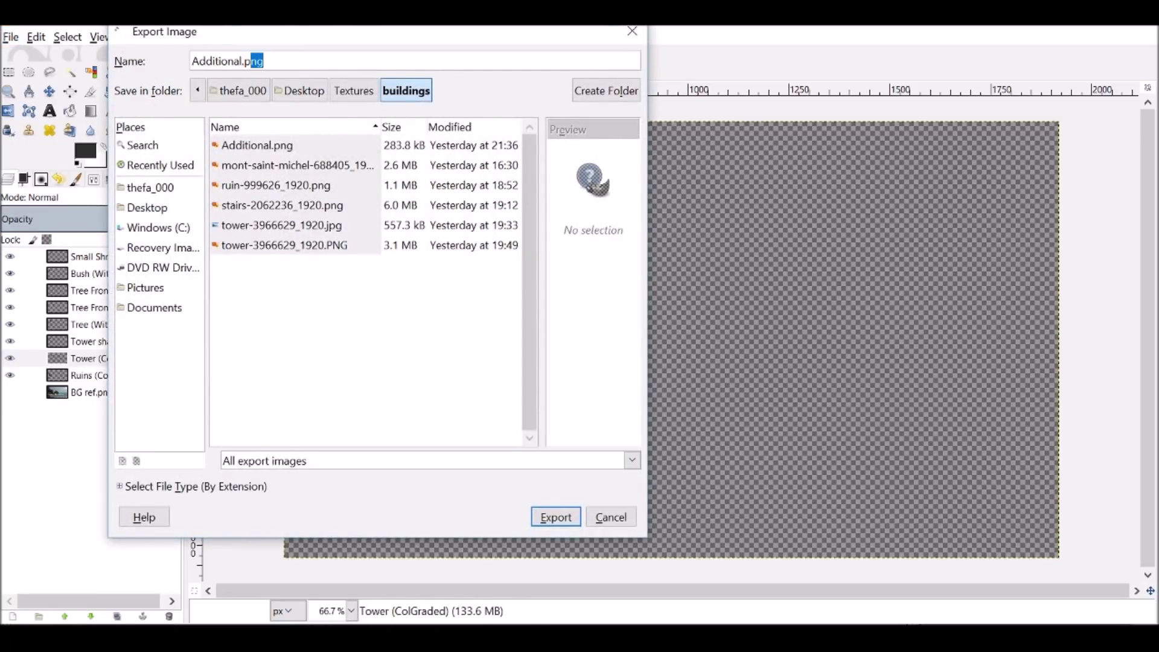
{"action": "left_click", "coordinate": [264, 61]}
{"action": "left_click", "coordinate": [623, 519]}
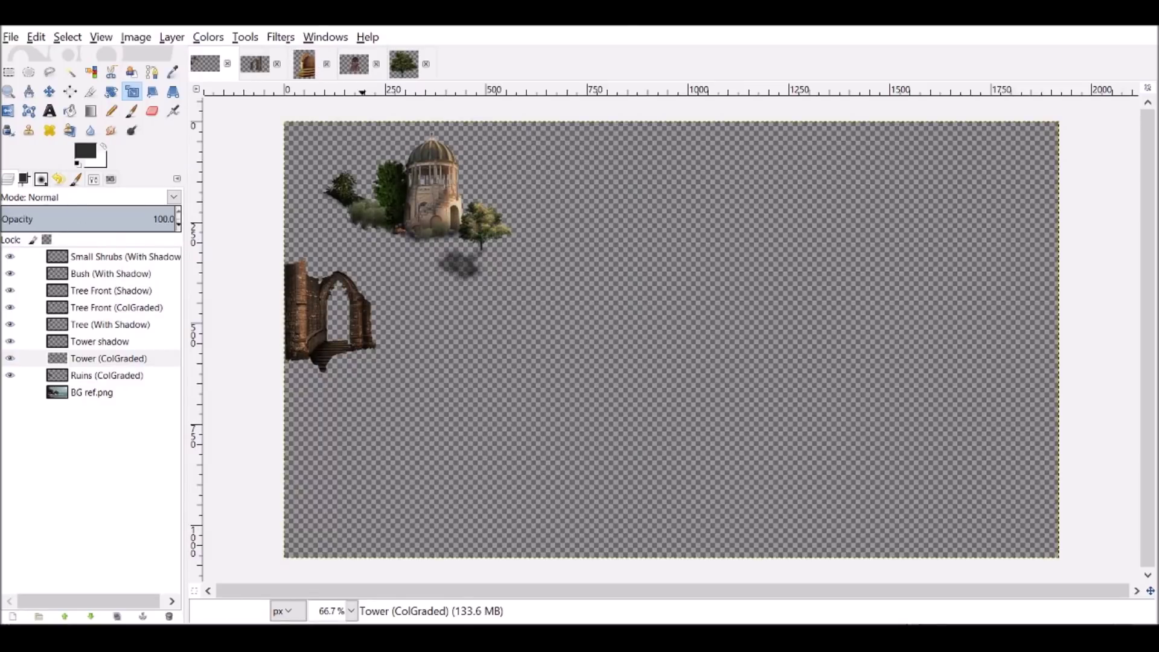
- Switch to Blender and duplicate the castle's mont-saint-michel Image node together with its Alpha Over node
{"action": "mouse_move", "coordinate": [473, 22]}
{"action": "left_click", "coordinate": [519, 35]}
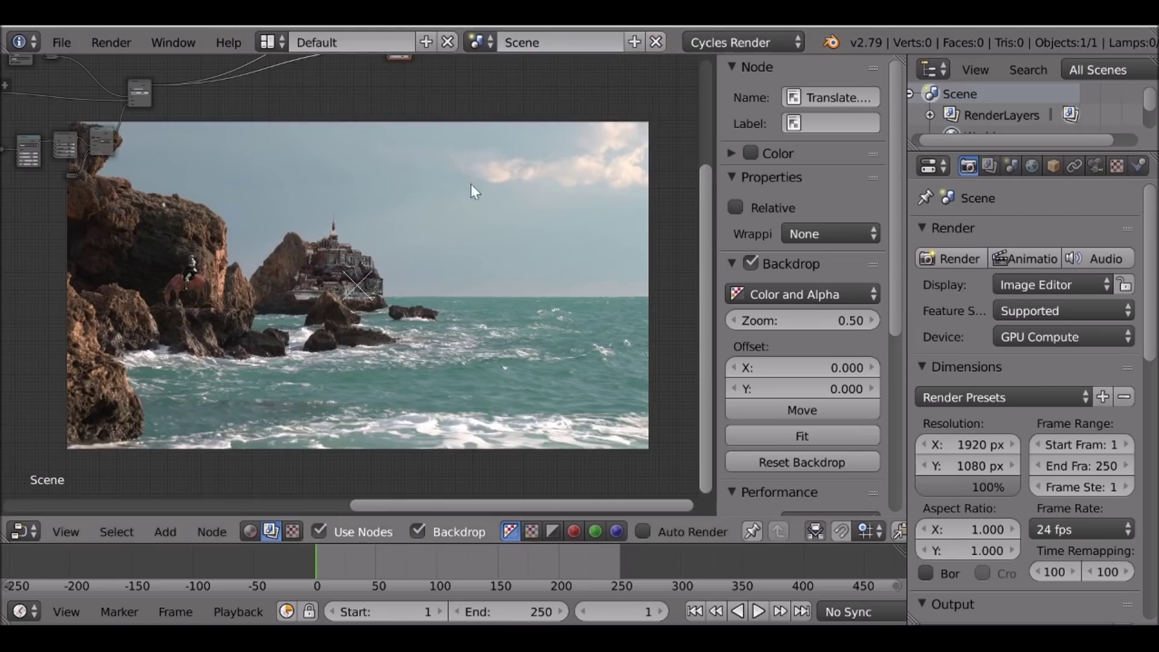
{"action": "scroll", "coordinate": [430, 233], "scroll_direction": "down", "scroll_amount": 2}
{"action": "middle_click_drag", "start_coordinate": [356, 349], "coordinate": [521, 252]}
{"action": "scroll", "coordinate": [520, 251], "scroll_direction": "up", "scroll_amount": 2}
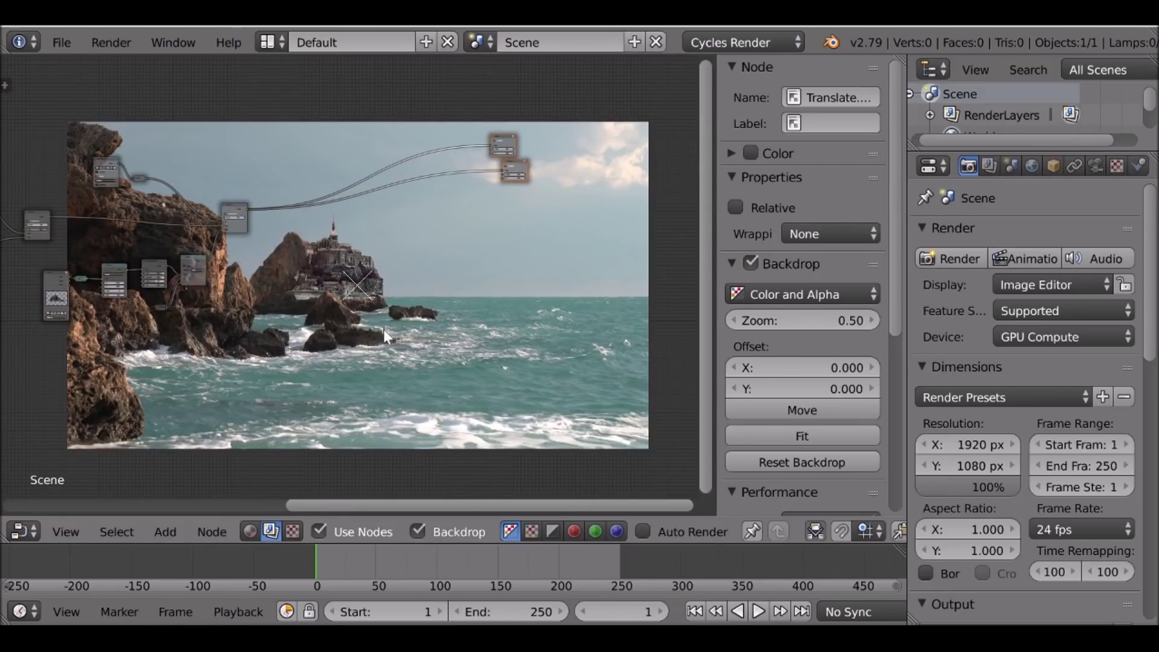
{"action": "middle_click_drag", "start_coordinate": [260, 271], "coordinate": [396, 273]}
{"action": "scroll", "coordinate": [395, 273], "scroll_direction": "up", "scroll_amount": 2}
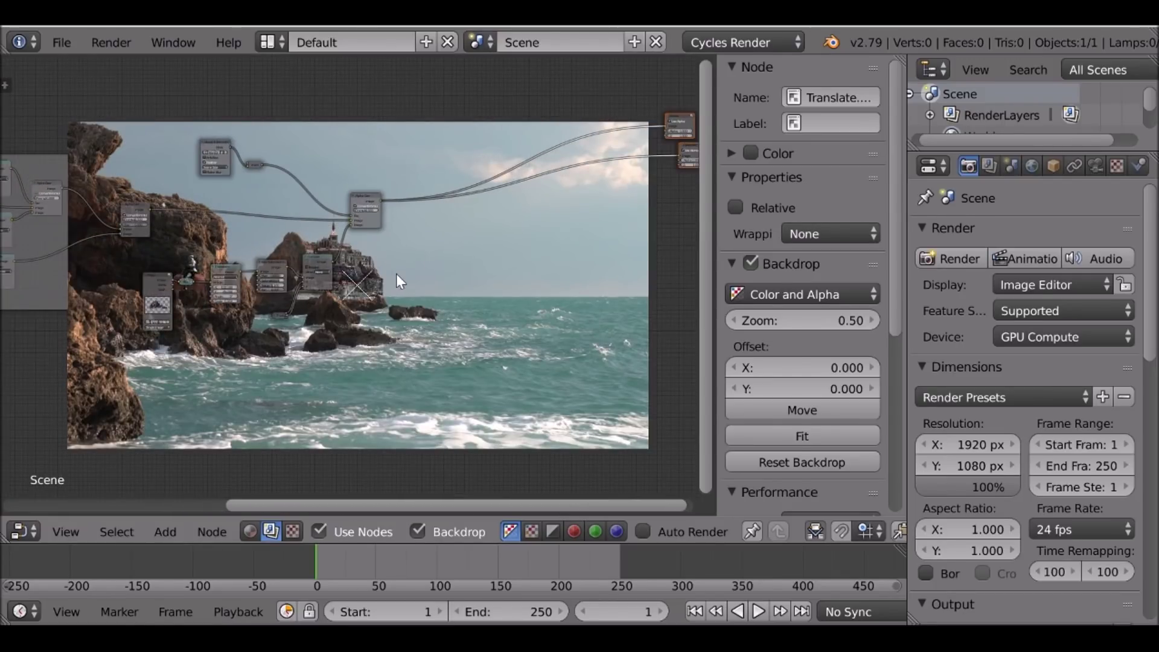
{"action": "scroll", "coordinate": [392, 270], "scroll_direction": "up", "scroll_amount": 2}
{"action": "left_click", "coordinate": [356, 216]}
{"action": "middle_click_drag", "start_coordinate": [356, 216], "coordinate": [414, 191]}
{"action": "scroll", "coordinate": [413, 191], "scroll_direction": "up", "scroll_amount": 2}
{"action": "left_click", "coordinate": [142, 264]}
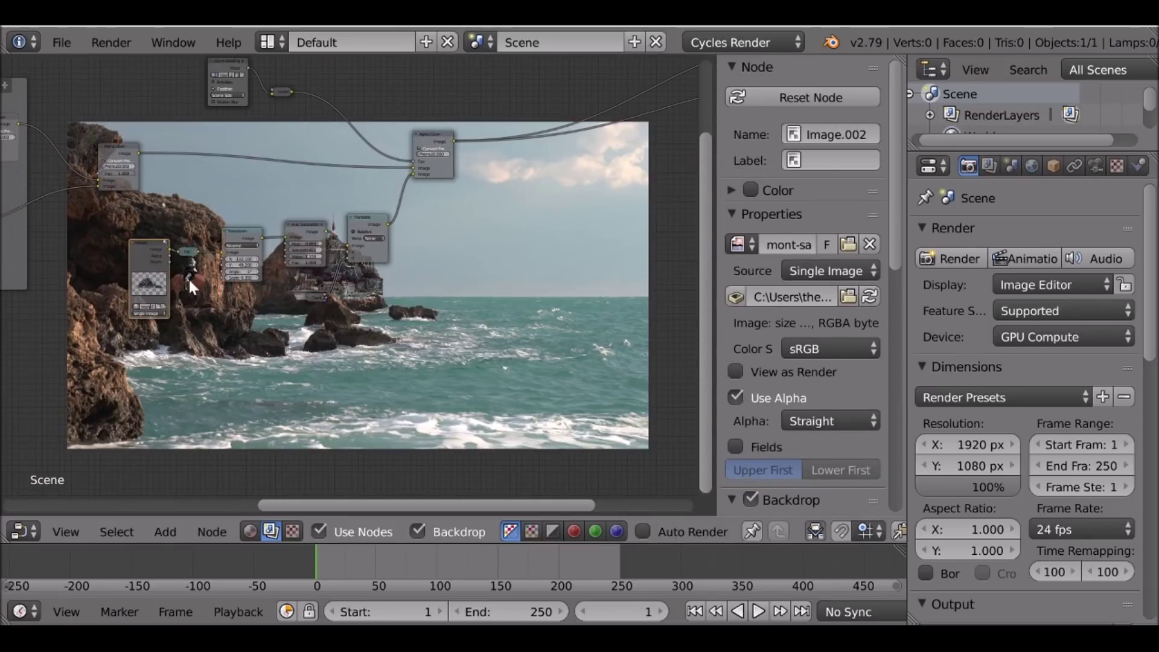
{"action": "scroll", "coordinate": [101, 270], "scroll_direction": "up", "scroll_amount": 3}
{"action": "scroll", "coordinate": [95, 262], "scroll_direction": "down", "scroll_amount": 3}
{"action": "left_click", "coordinate": [426, 135], "text": "shift"}
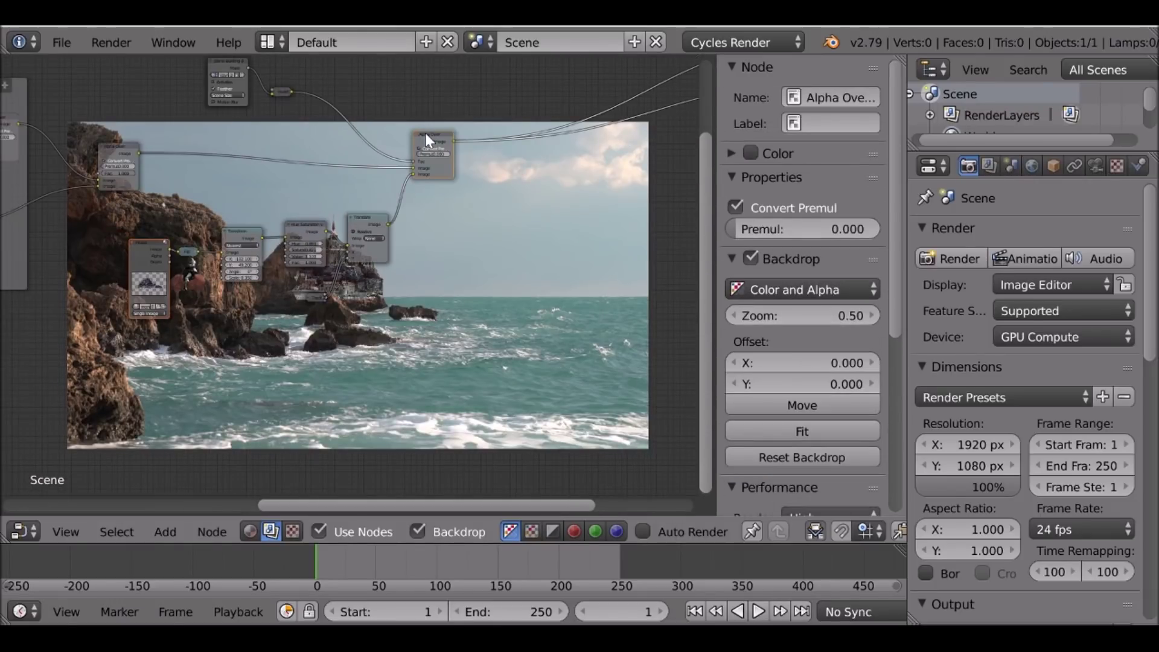
{"action": "key", "text": "shift+d"}
{"action": "left_click", "coordinate": [601, 228]}
- Insert the duplicated Alpha Over node into the output link after the castle's Alpha Over, with the copied Image node beneath it
{"action": "left_click_drag", "start_coordinate": [308, 341], "coordinate": [509, 251]}
{"action": "middle_click_drag", "start_coordinate": [508, 252], "coordinate": [305, 280]}
{"action": "scroll", "coordinate": [323, 242], "scroll_direction": "up", "scroll_amount": 4}
{"action": "left_click_drag", "start_coordinate": [414, 235], "coordinate": [410, 122]}
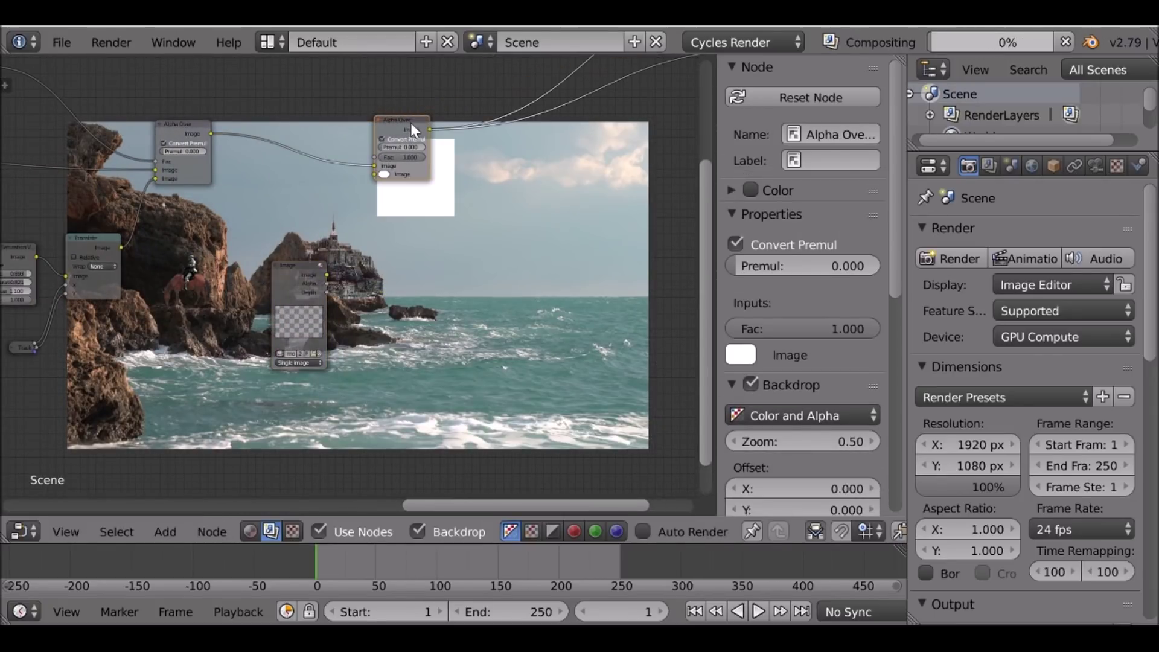
- Load Additional.png from the buildings folder into the duplicated Image node
{"action": "scroll", "coordinate": [334, 328], "scroll_direction": "up", "scroll_amount": 6}
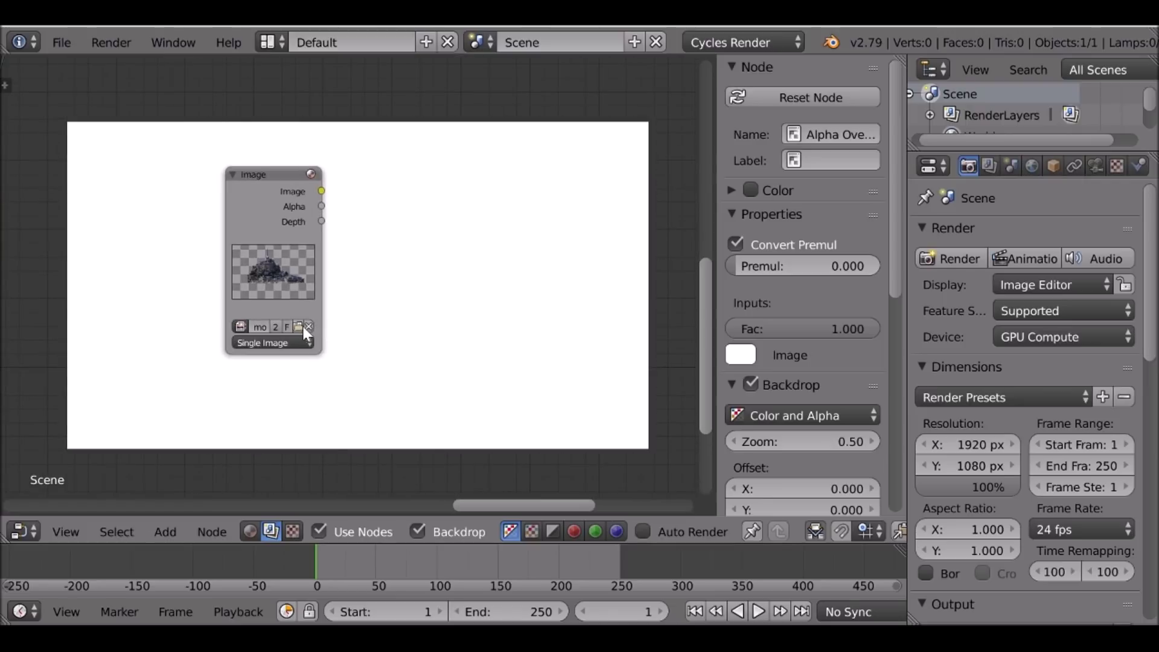
{"action": "left_click", "coordinate": [299, 325]}
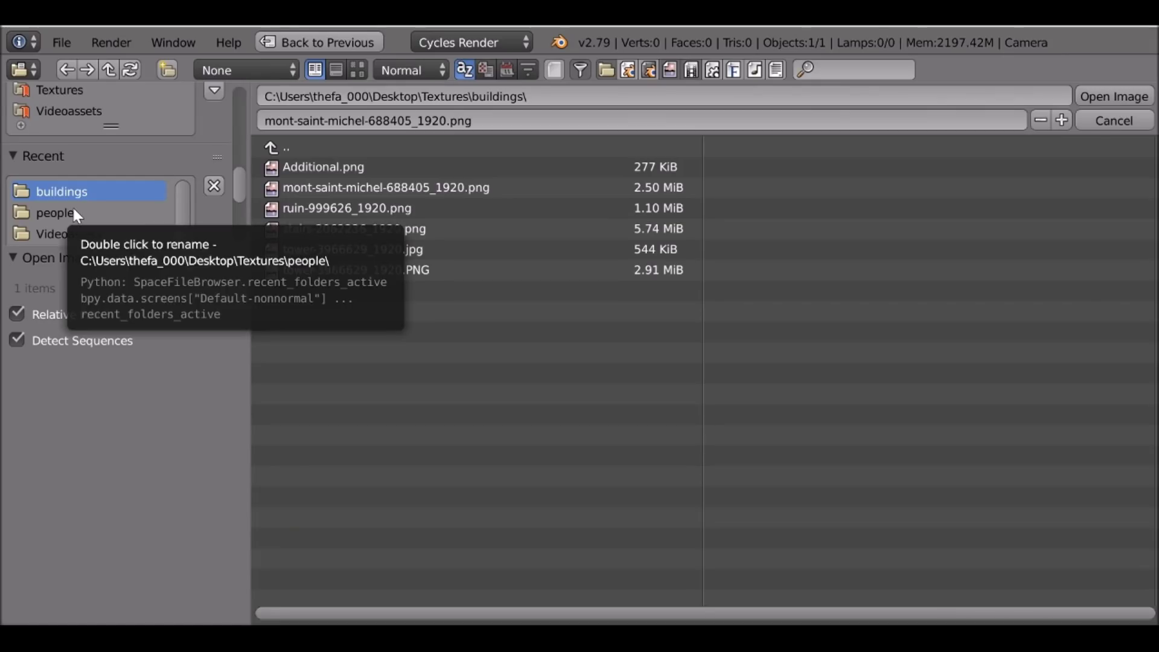
{"action": "left_click", "coordinate": [323, 166]}
{"action": "left_click", "coordinate": [1113, 96]}
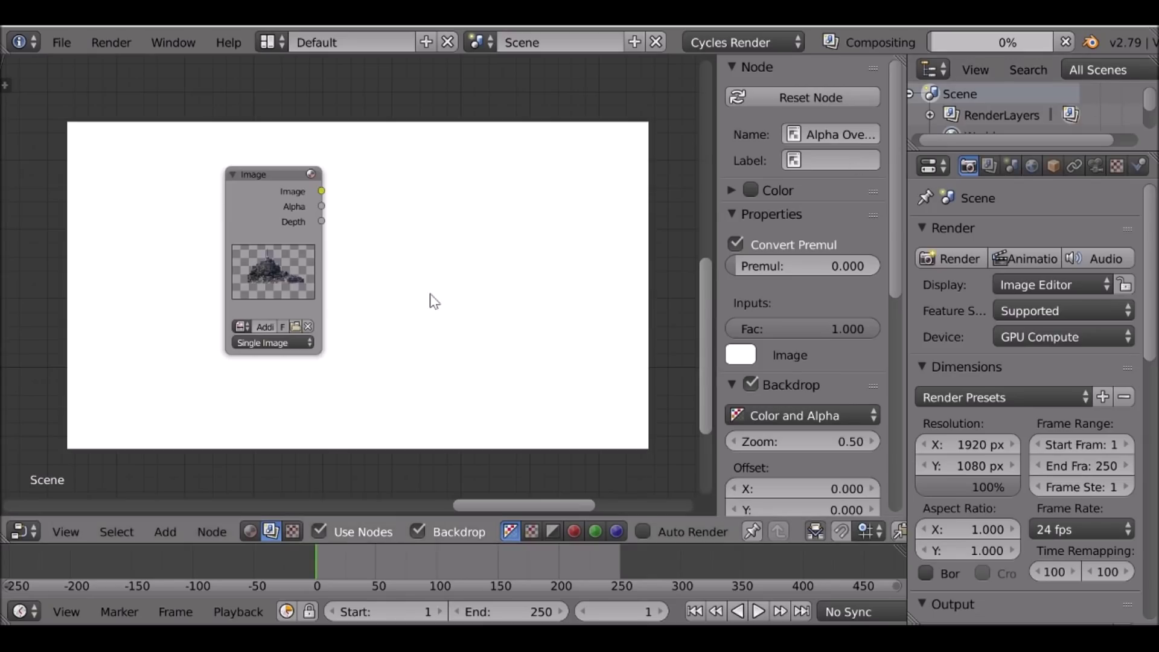
- Connect the Additional.png Image node's Image output to the second Image input of the new Alpha Over node
{"action": "scroll", "coordinate": [348, 292], "scroll_direction": "down", "scroll_amount": 5}
{"action": "middle_click_drag", "start_coordinate": [359, 265], "coordinate": [346, 347]}
{"action": "scroll", "coordinate": [346, 347], "scroll_direction": "up", "scroll_amount": 5}
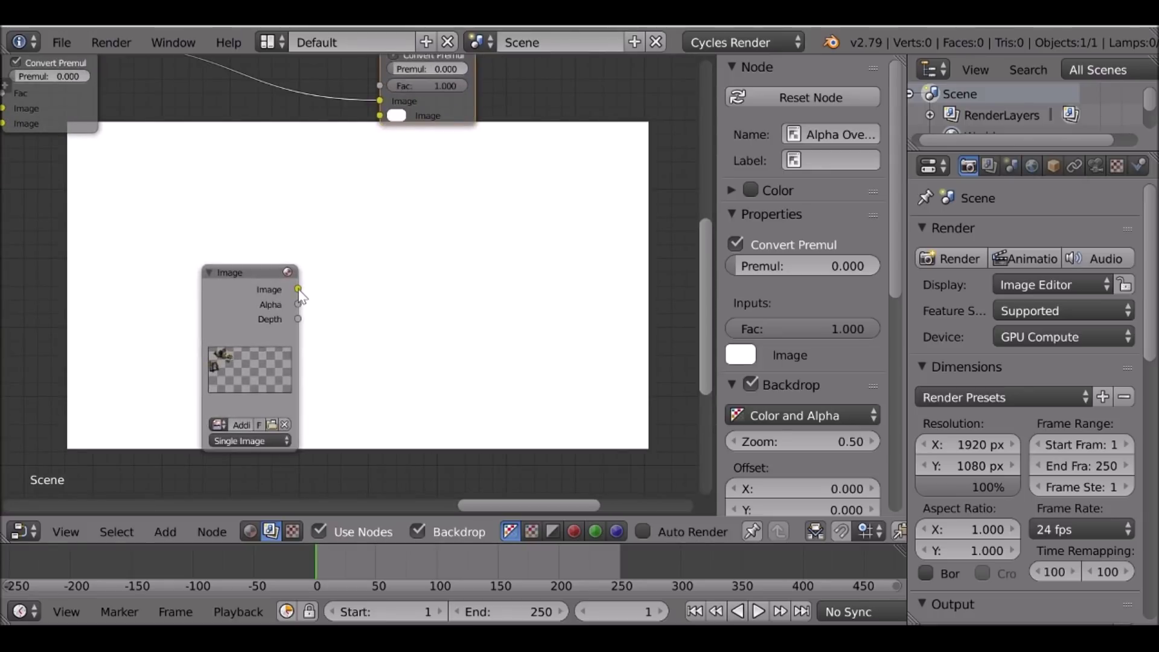
{"action": "left_click_drag", "start_coordinate": [298, 289], "coordinate": [380, 115]}
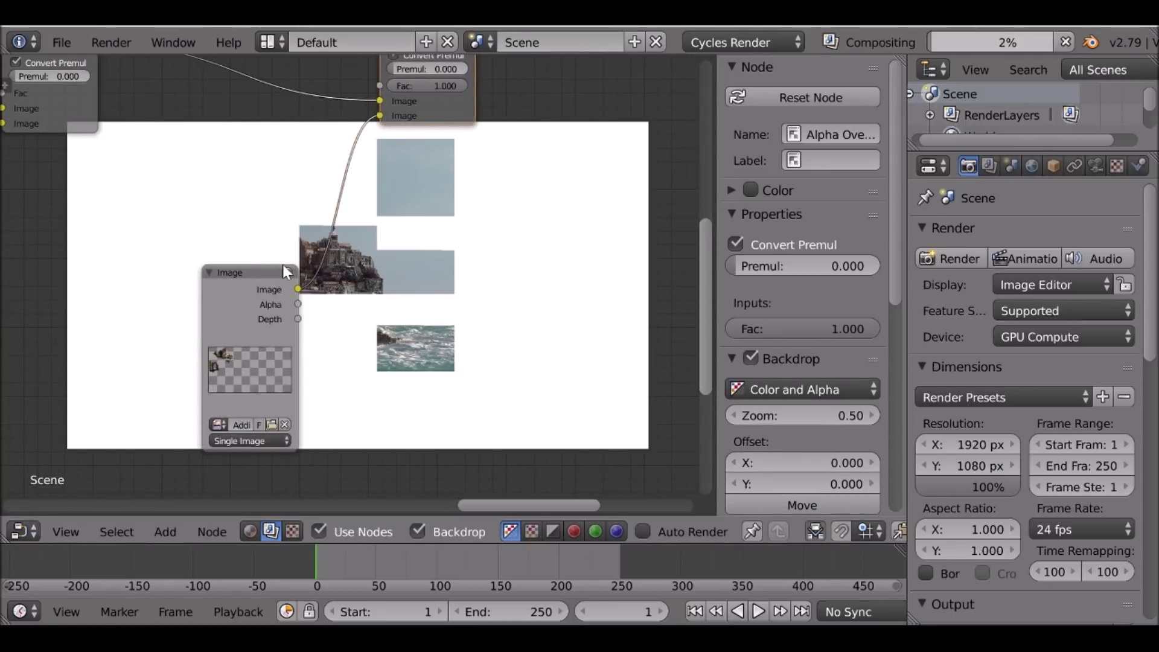
- Move the Additional.png Image node back to leave room between it and the new Alpha Over node
{"action": "left_click_drag", "start_coordinate": [282, 265], "coordinate": [63, 171]}
{"action": "scroll", "coordinate": [70, 225], "scroll_direction": "down", "scroll_amount": 1}
{"action": "middle_click_drag", "start_coordinate": [70, 225], "coordinate": [221, 215]}
{"action": "left_click_drag", "start_coordinate": [182, 192], "coordinate": [238, 265]}
{"action": "scroll", "coordinate": [346, 306], "scroll_direction": "up", "scroll_amount": 1}
{"action": "middle_click_drag", "start_coordinate": [348, 309], "coordinate": [535, 247]}
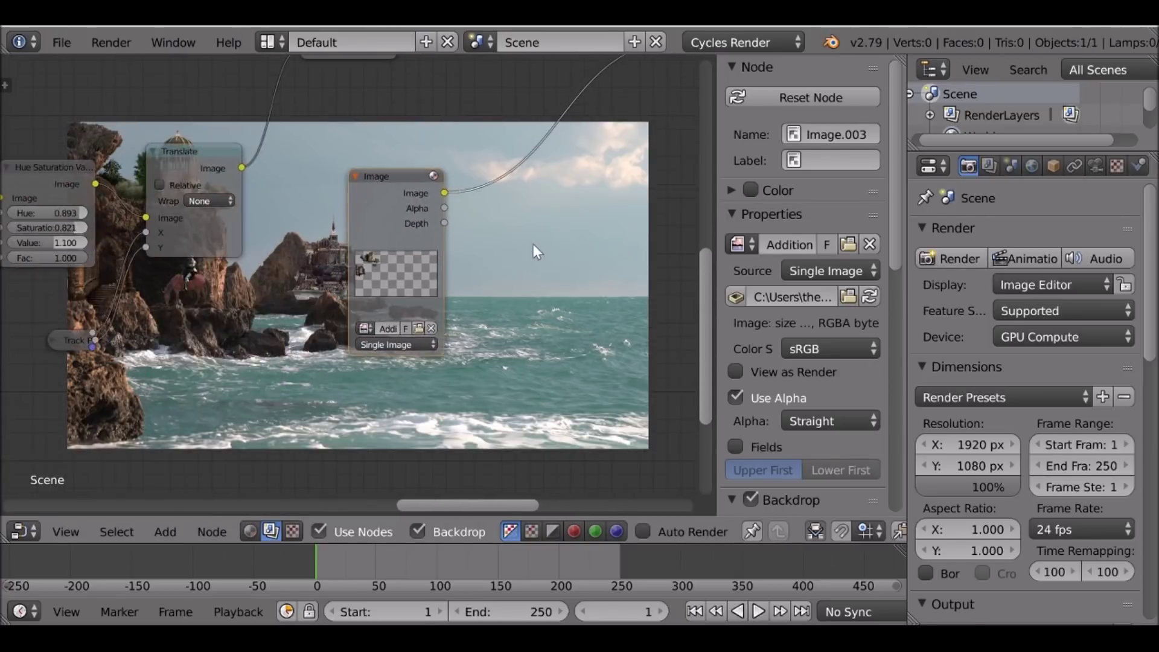
- Duplicate the castle's Translate node with its Island (Far) Track Position node, and place the copies by the Additional.png Image node
{"action": "scroll", "coordinate": [535, 246], "scroll_direction": "down", "scroll_amount": 1}
{"action": "left_click", "coordinate": [205, 187]}
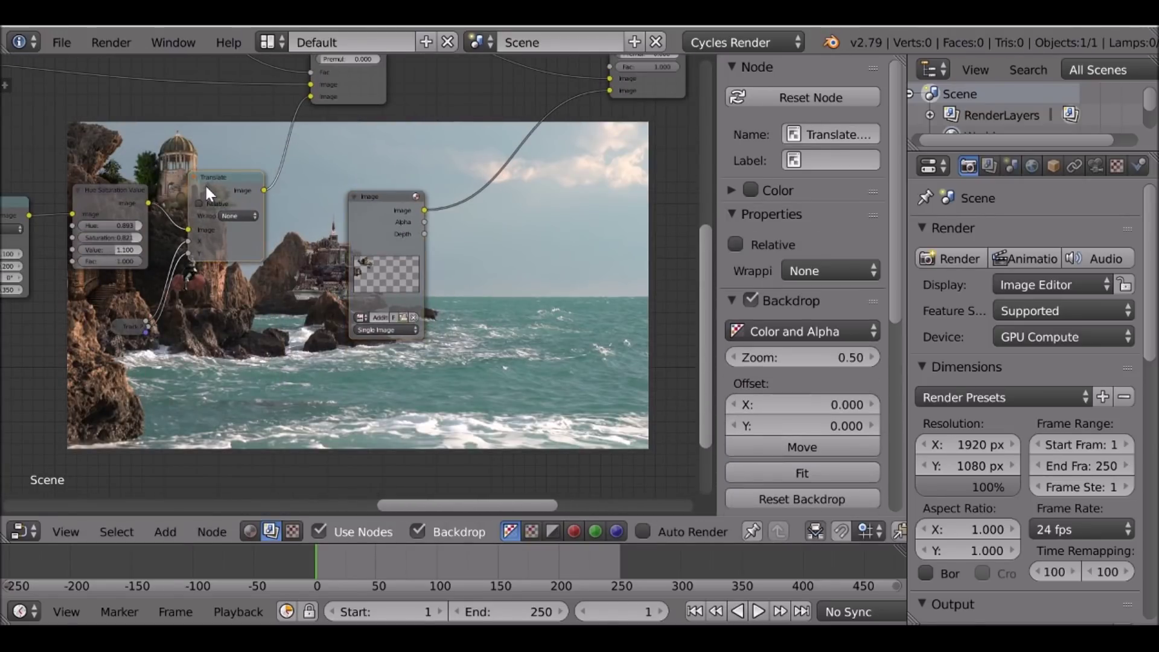
{"action": "left_click", "coordinate": [132, 327]}
{"action": "left_click", "coordinate": [114, 326]}
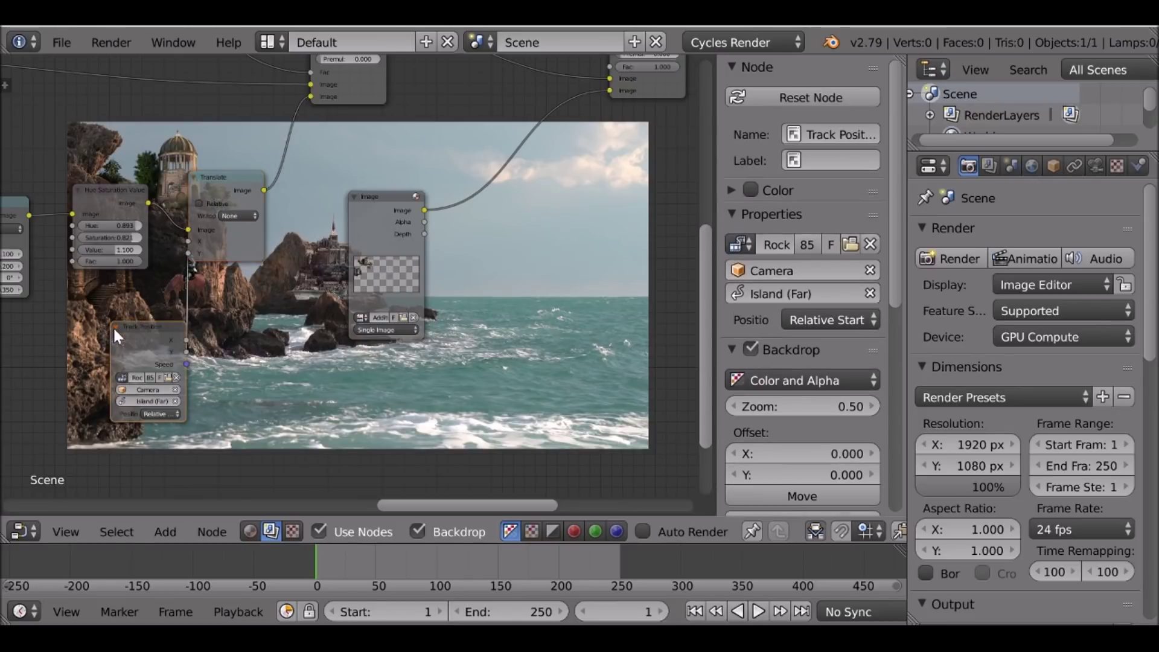
{"action": "left_click", "coordinate": [113, 326]}
{"action": "left_click", "coordinate": [240, 192]}
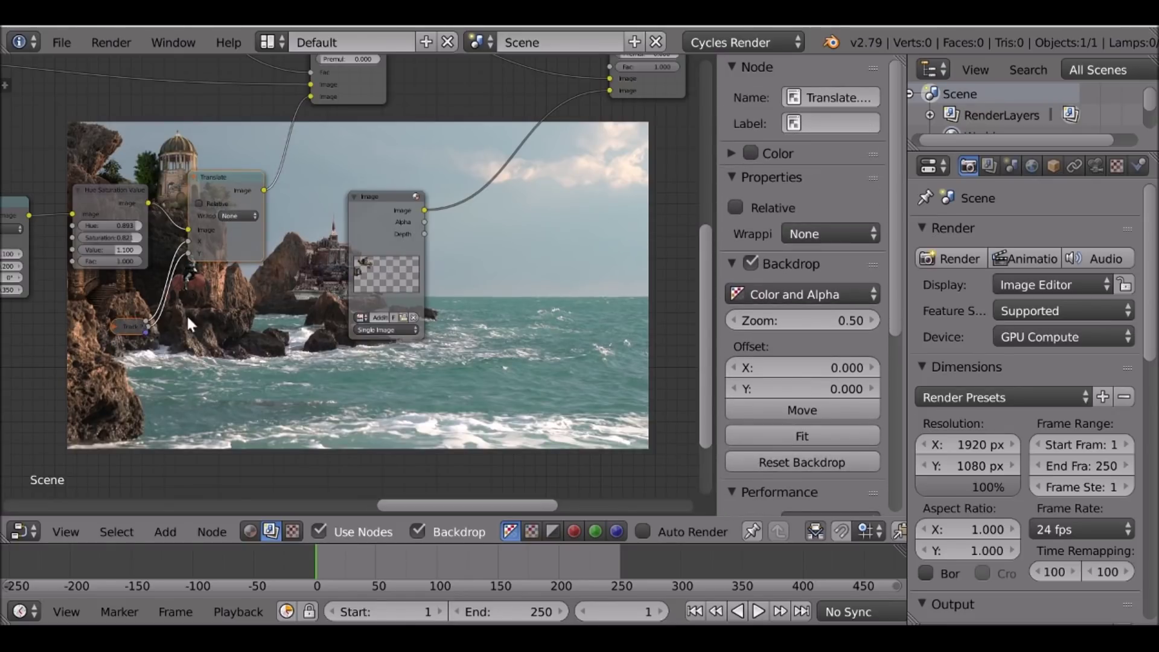
{"action": "key", "text": "shift+d"}
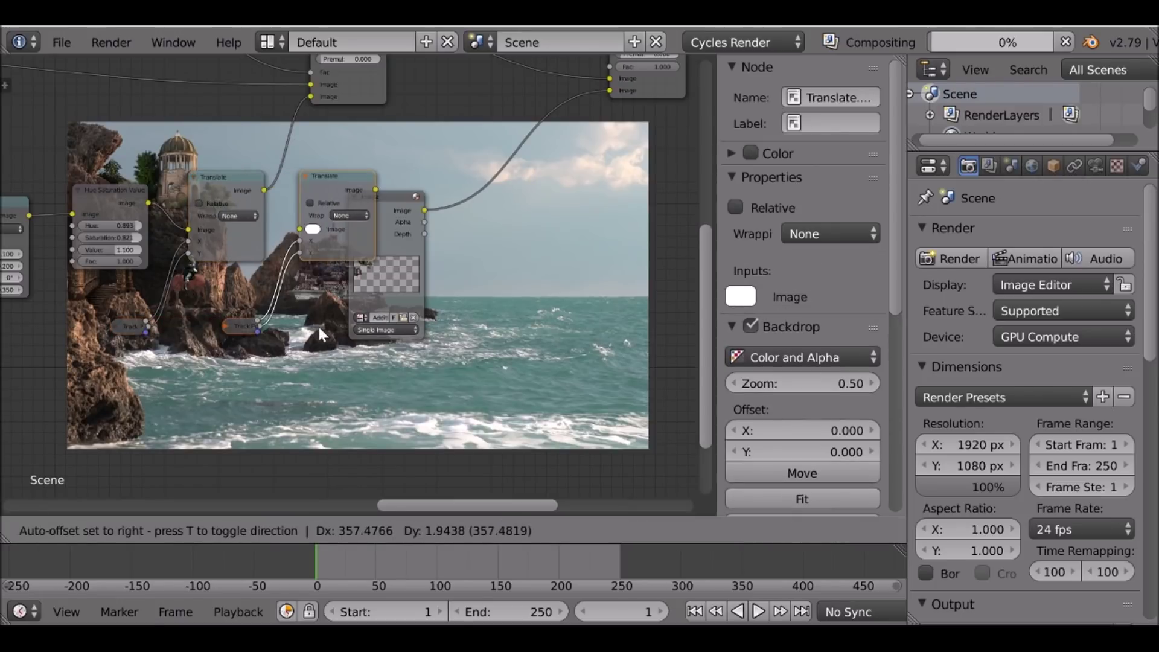
{"action": "left_click", "coordinate": [565, 340]}
- Route the Additional.png image through the duplicated Translate node into the second Image input of the new Alpha Over
{"action": "middle_click_drag", "start_coordinate": [483, 295], "coordinate": [308, 373]}
{"action": "scroll", "coordinate": [303, 371], "scroll_direction": "up", "scroll_amount": 6}
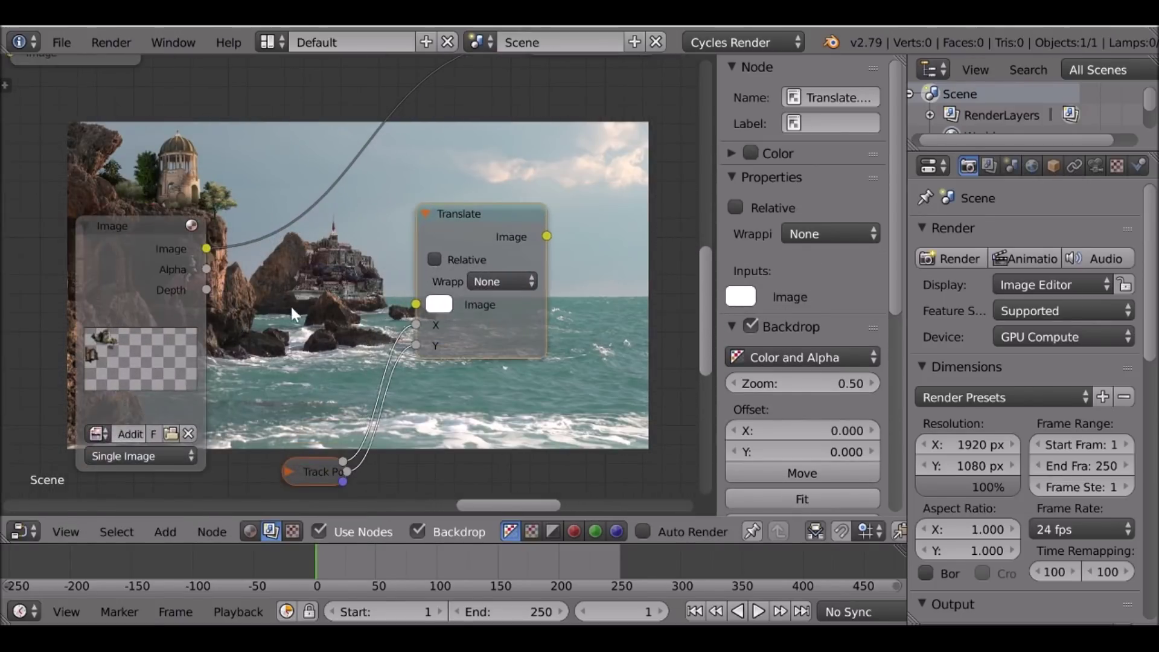
{"action": "scroll", "coordinate": [292, 307], "scroll_direction": "down", "scroll_amount": 2}
{"action": "left_click_drag", "start_coordinate": [190, 298], "coordinate": [369, 346]}
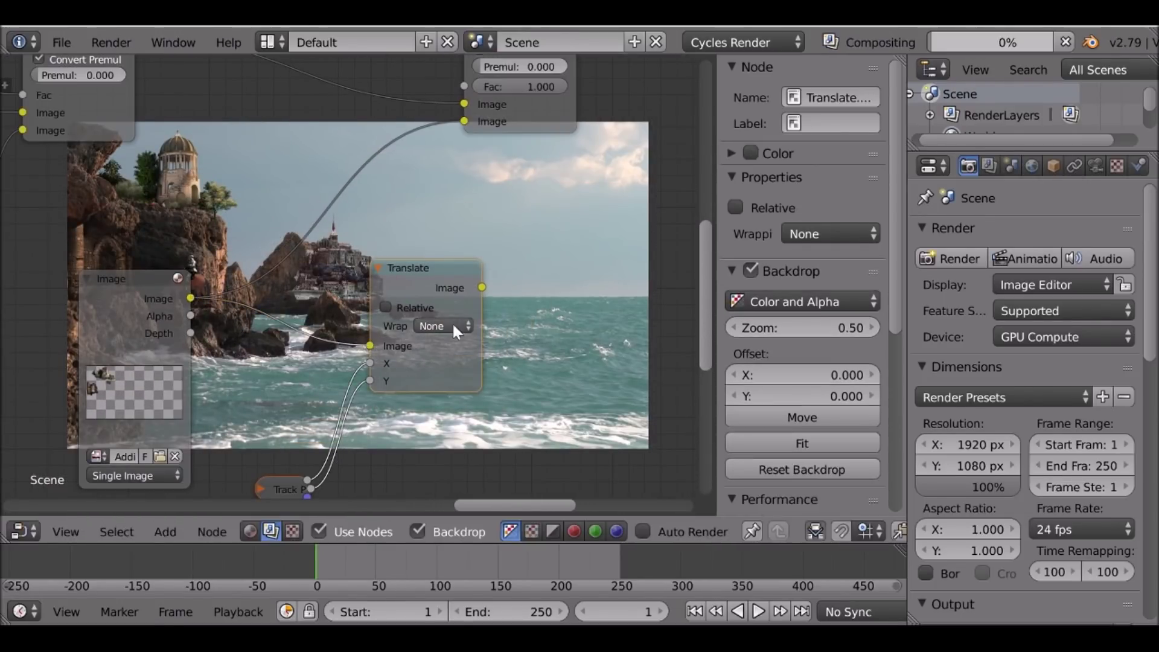
{"action": "left_click_drag", "start_coordinate": [482, 288], "coordinate": [466, 123]}
{"action": "middle_click_drag", "start_coordinate": [368, 345], "coordinate": [231, 120]}
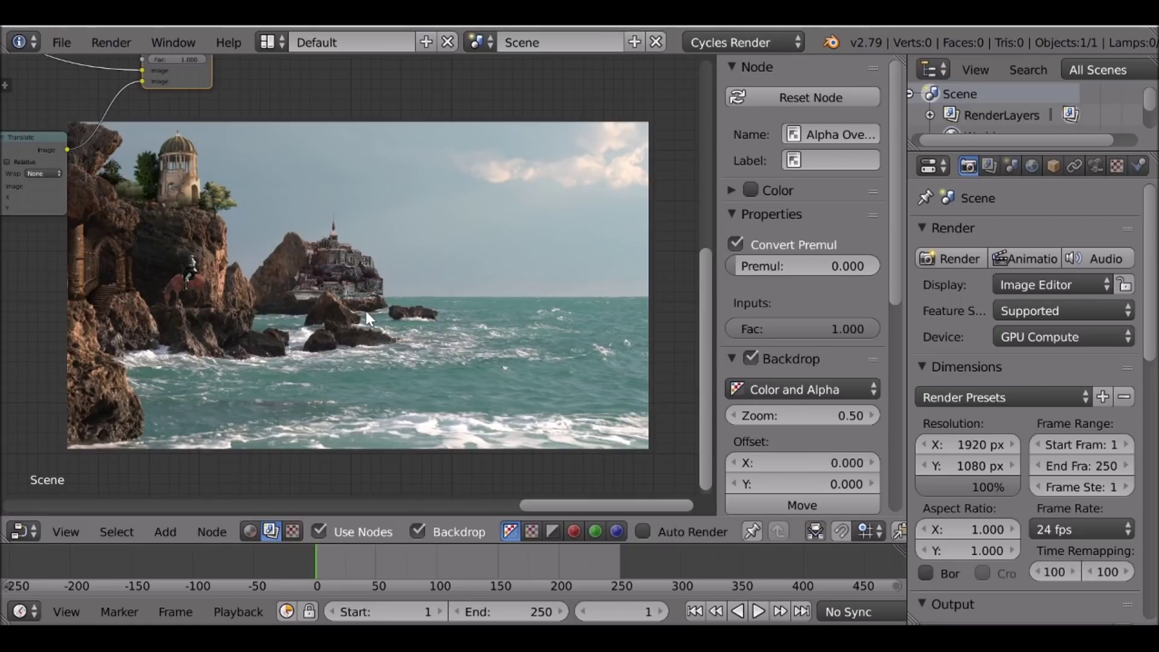
- Examine the backdrop composite with the ruins, tower and trees on the cliff
{"action": "scroll", "coordinate": [365, 309], "scroll_direction": "down", "scroll_amount": 3}
{"action": "middle_click_drag", "start_coordinate": [243, 248], "coordinate": [427, 232]}
{"action": "scroll", "coordinate": [285, 242], "scroll_direction": "down", "scroll_amount": 6}
{"action": "middle_click_drag", "start_coordinate": [117, 249], "coordinate": [93, 190]}
{"action": "middle_click_drag", "start_coordinate": [196, 293], "coordinate": [82, 346]}
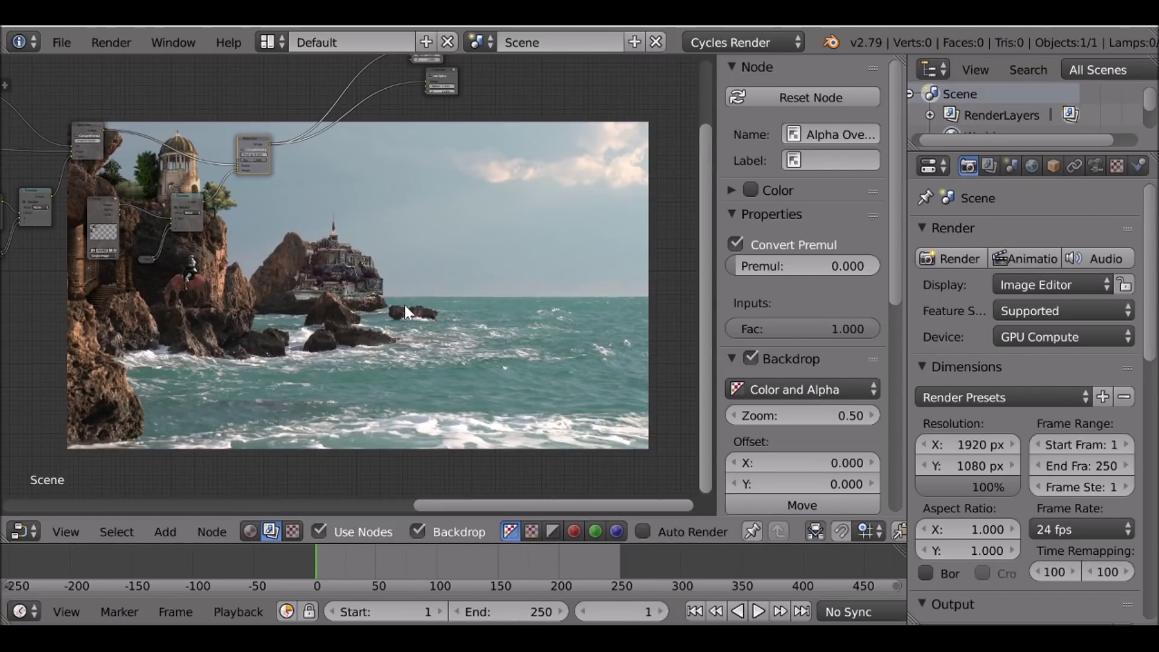
{"action": "middle_click_drag", "start_coordinate": [404, 307], "coordinate": [339, 198]}
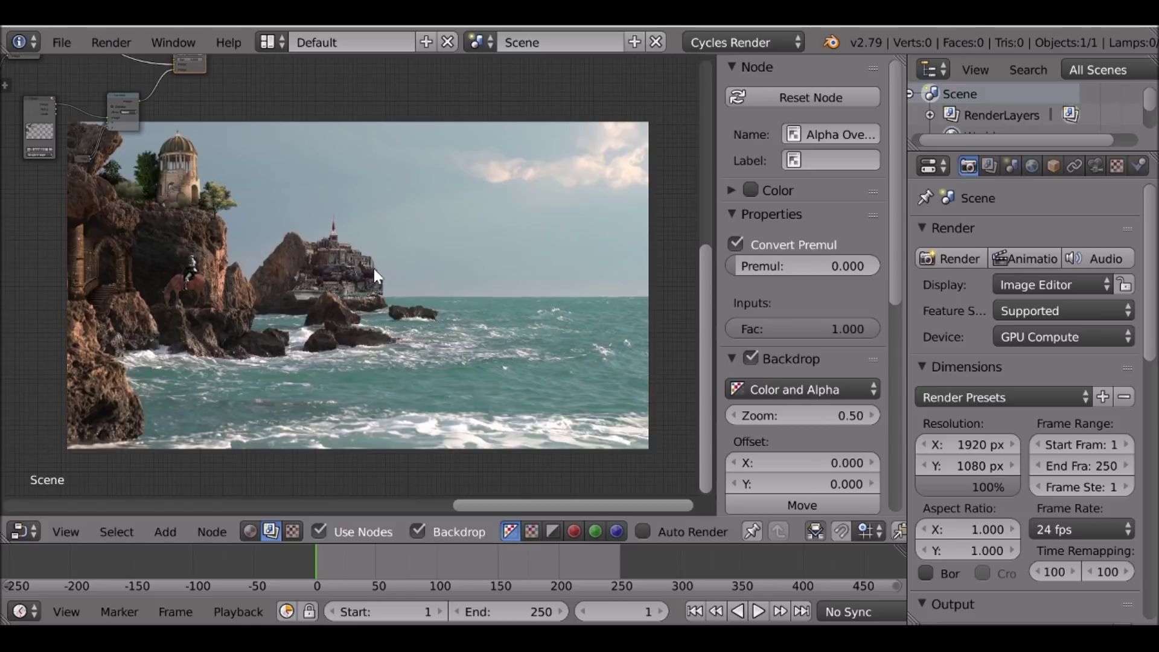
- Tidy the positions of the Translate and Track Position nodes in the Additional.png branch
{"action": "middle_click_drag", "start_coordinate": [373, 274], "coordinate": [486, 403]}
{"action": "scroll", "coordinate": [390, 275], "scroll_direction": "up", "scroll_amount": 3}
{"action": "middle_click_drag", "start_coordinate": [240, 276], "coordinate": [346, 249]}
{"action": "scroll", "coordinate": [348, 244], "scroll_direction": "up", "scroll_amount": 3}
{"action": "scroll", "coordinate": [347, 243], "scroll_direction": "up", "scroll_amount": 3}
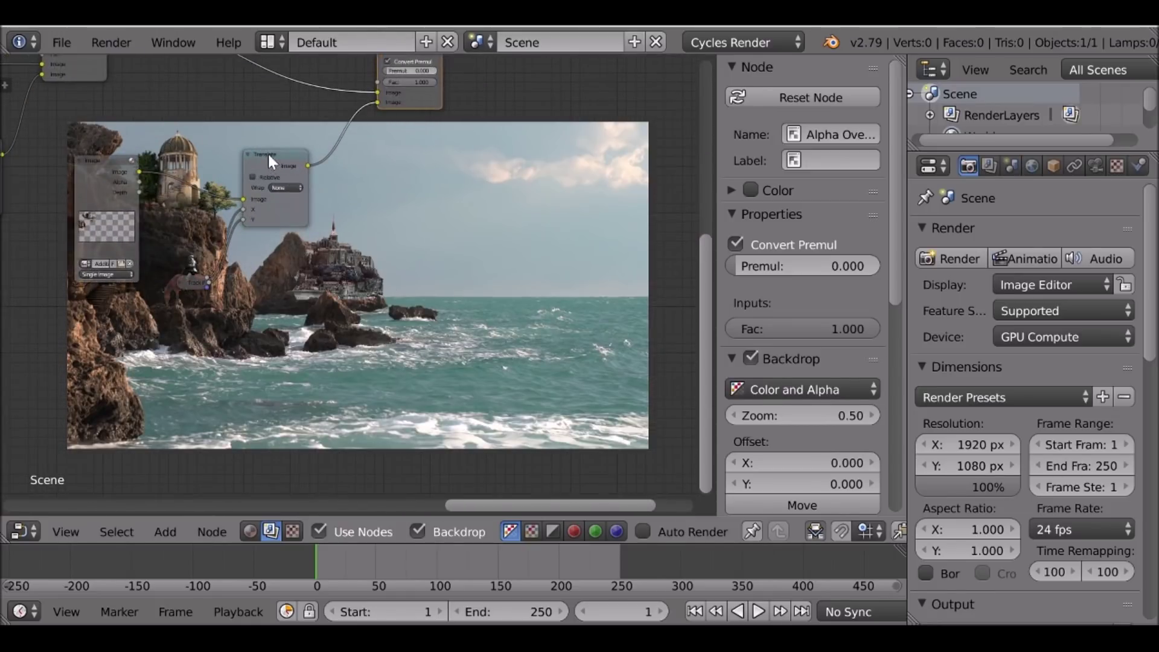
{"action": "left_click_drag", "start_coordinate": [267, 154], "coordinate": [280, 157]}
{"action": "left_click_drag", "start_coordinate": [191, 280], "coordinate": [197, 267]}
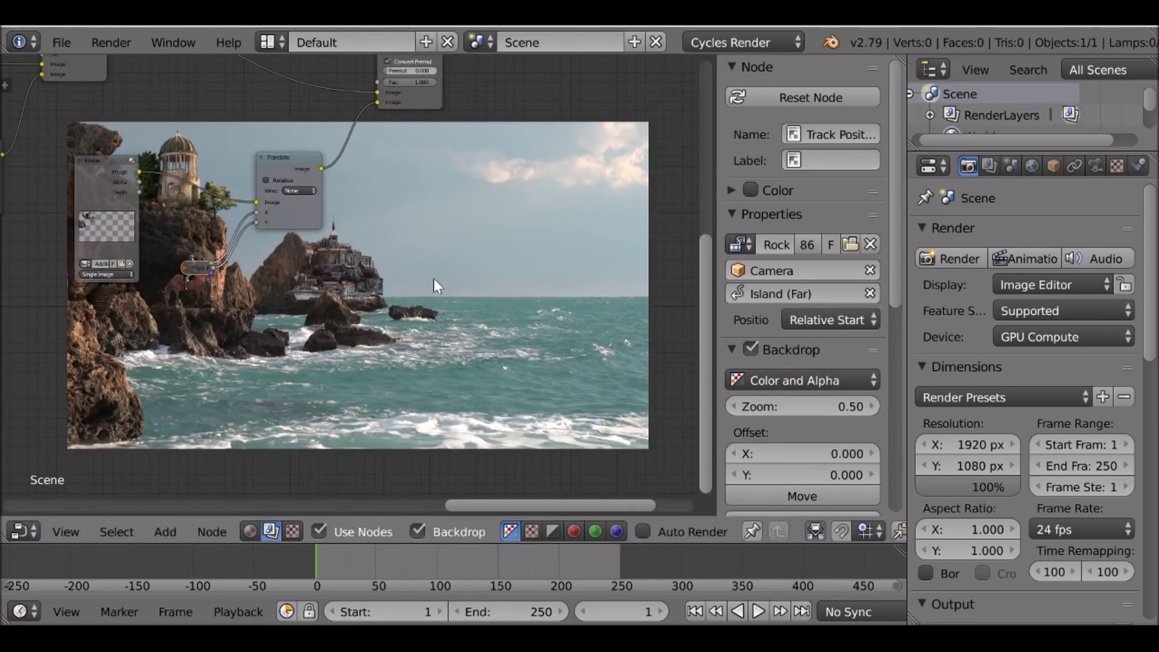
- Look over the whole compositing node tree, including the framed group and the castle and Additional.png branches
{"action": "middle_click_drag", "start_coordinate": [417, 275], "coordinate": [343, 288]}
{"action": "scroll", "coordinate": [507, 332], "scroll_direction": "down", "scroll_amount": 2}
{"action": "middle_click_drag", "start_coordinate": [507, 331], "coordinate": [440, 275]}
{"action": "scroll", "coordinate": [444, 262], "scroll_direction": "down", "scroll_amount": 6}
{"action": "middle_click_drag", "start_coordinate": [407, 239], "coordinate": [363, 259]}
{"action": "mouse_move", "coordinate": [213, 318]}
{"action": "middle_mouse_down"}
{"action": "mouse_move", "coordinate": [215, 347]}
{"action": "mouse_move", "coordinate": [198, 329]}
{"action": "middle_mouse_up"}
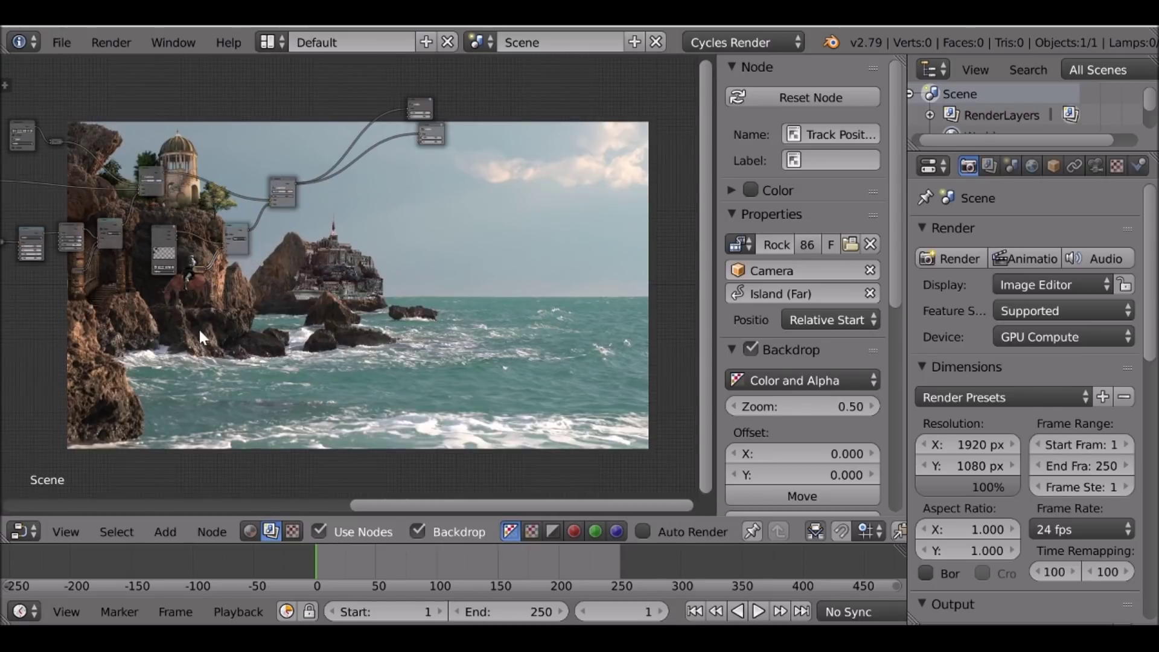
{"action": "scroll", "coordinate": [210, 328], "scroll_direction": "down", "scroll_amount": 4}
{"action": "middle_click_drag", "start_coordinate": [436, 306], "coordinate": [747, 329]}
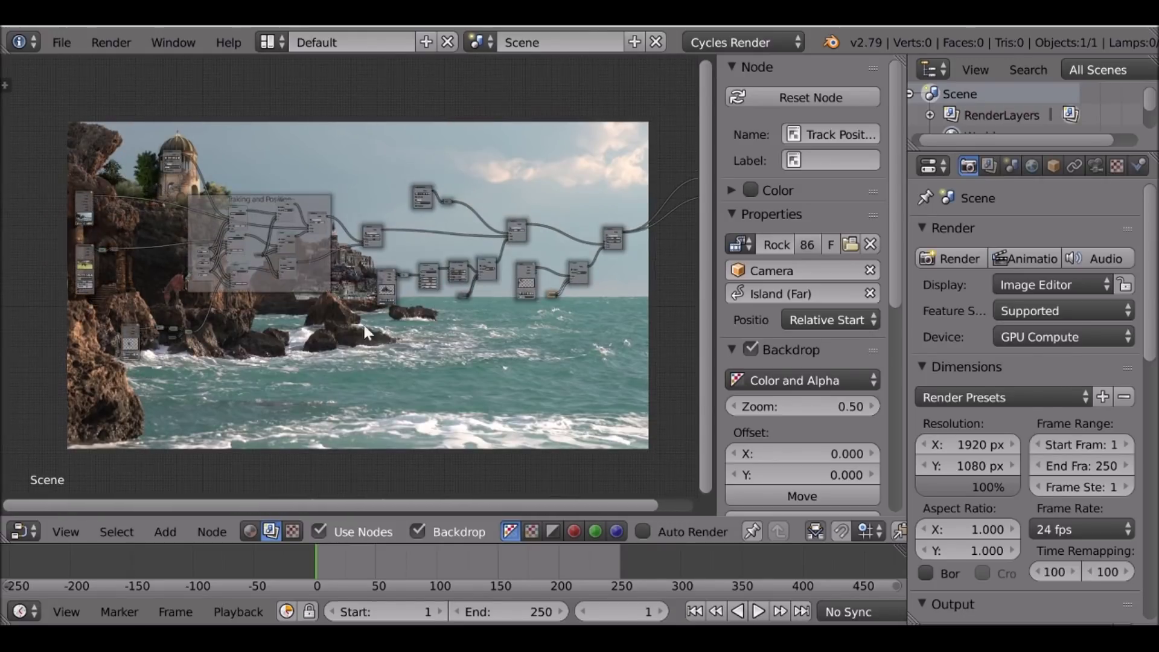
{"action": "middle_click_drag", "start_coordinate": [506, 305], "coordinate": [307, 226]}
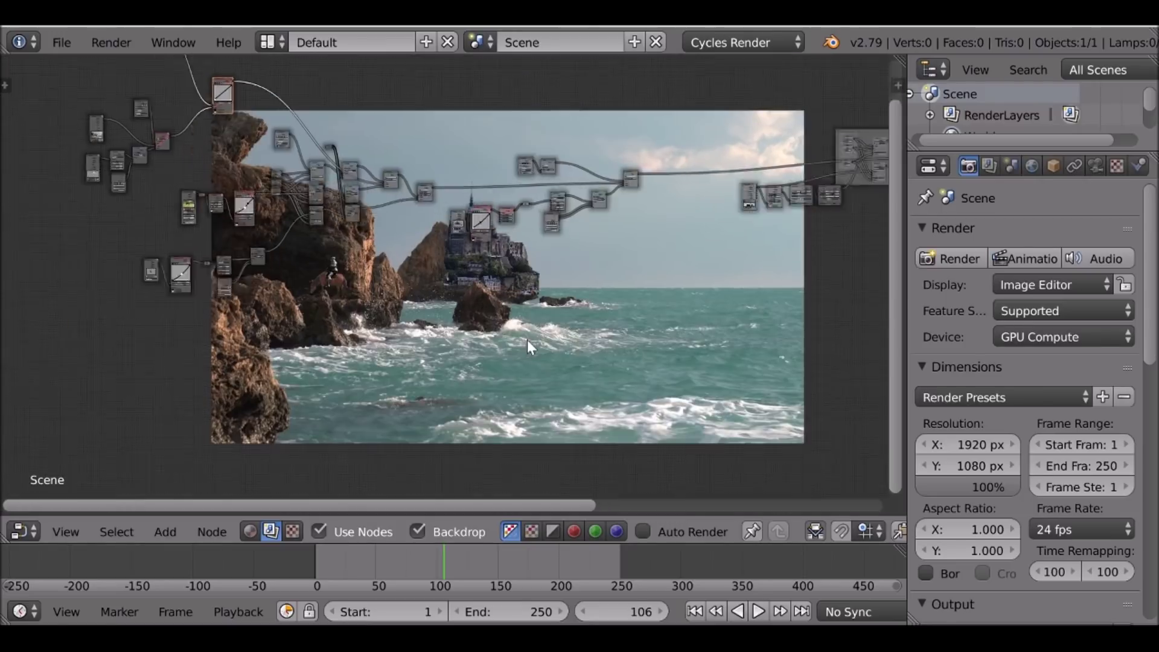
- Unmute the castle's Hue Saturation Value node and check the castle's colouring in the backdrop
{"action": "middle_click_drag", "start_coordinate": [526, 339], "coordinate": [336, 61]}
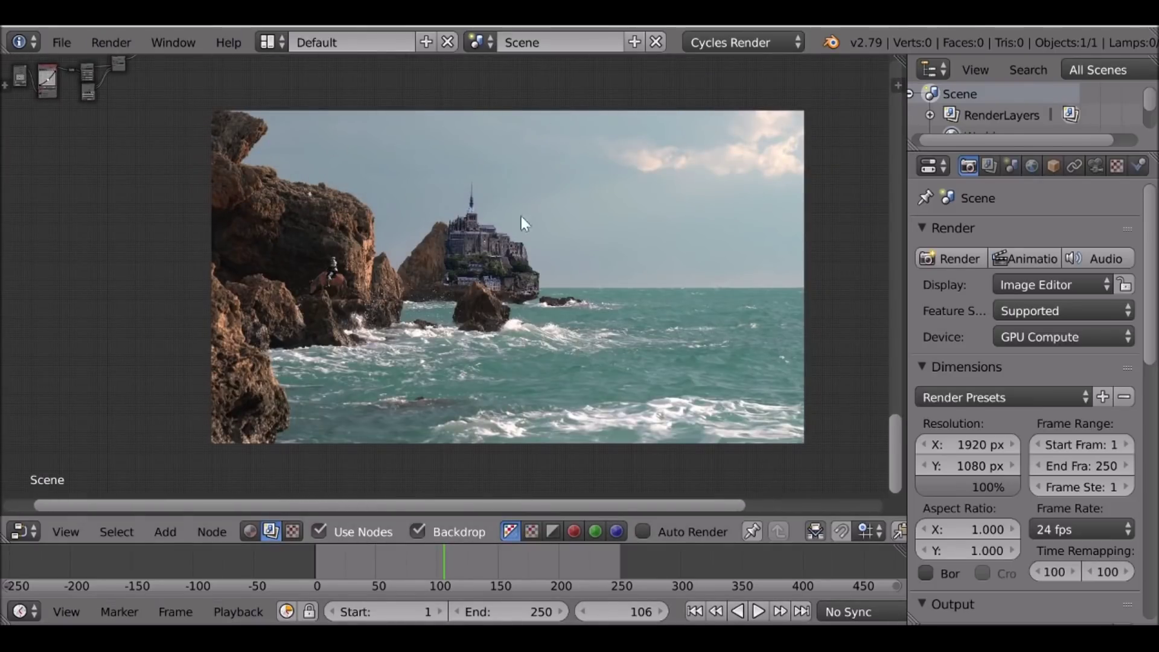
{"action": "middle_click_drag", "start_coordinate": [421, 228], "coordinate": [435, 384]}
{"action": "scroll", "coordinate": [436, 384], "scroll_direction": "up", "scroll_amount": 9}
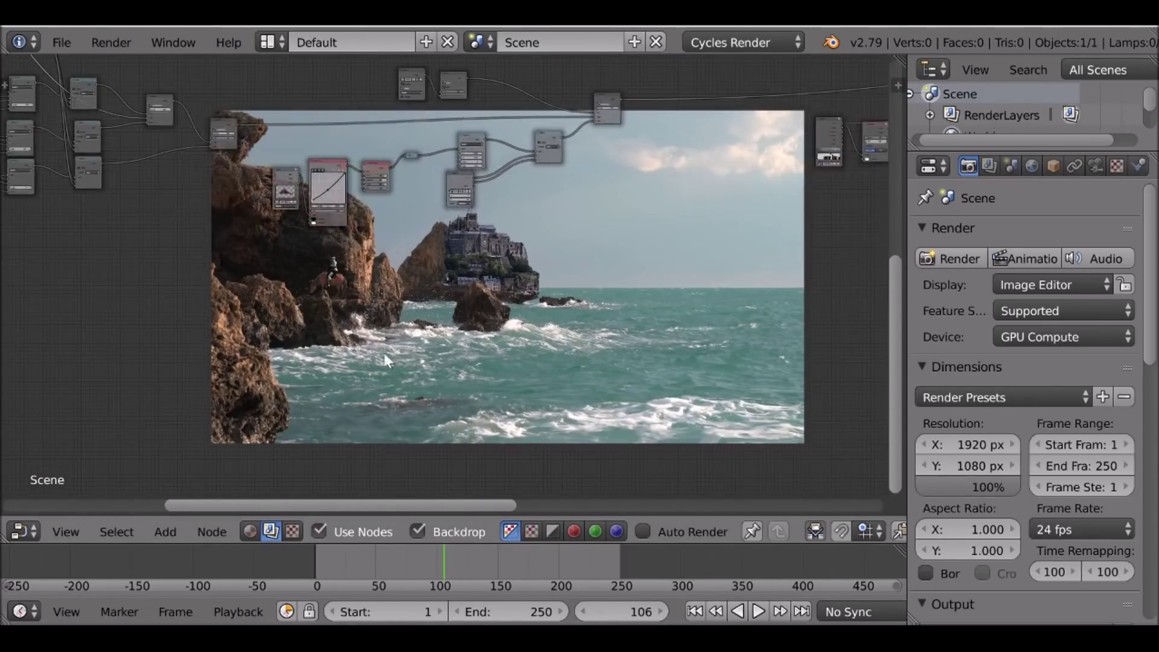
{"action": "scroll", "coordinate": [399, 362], "scroll_direction": "up", "scroll_amount": 11}
{"action": "middle_click_drag", "start_coordinate": [354, 263], "coordinate": [350, 340]}
{"action": "left_click", "coordinate": [288, 101]}
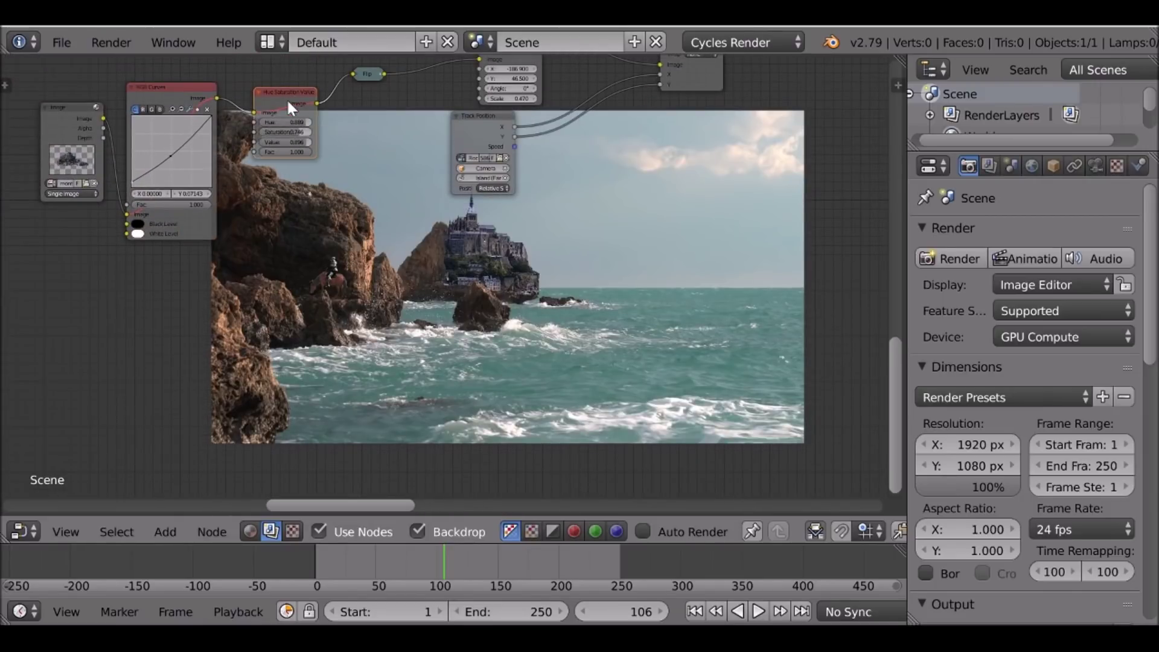
{"action": "key", "text": "m"}
{"action": "middle_click_drag", "start_coordinate": [401, 256], "coordinate": [402, 126]}
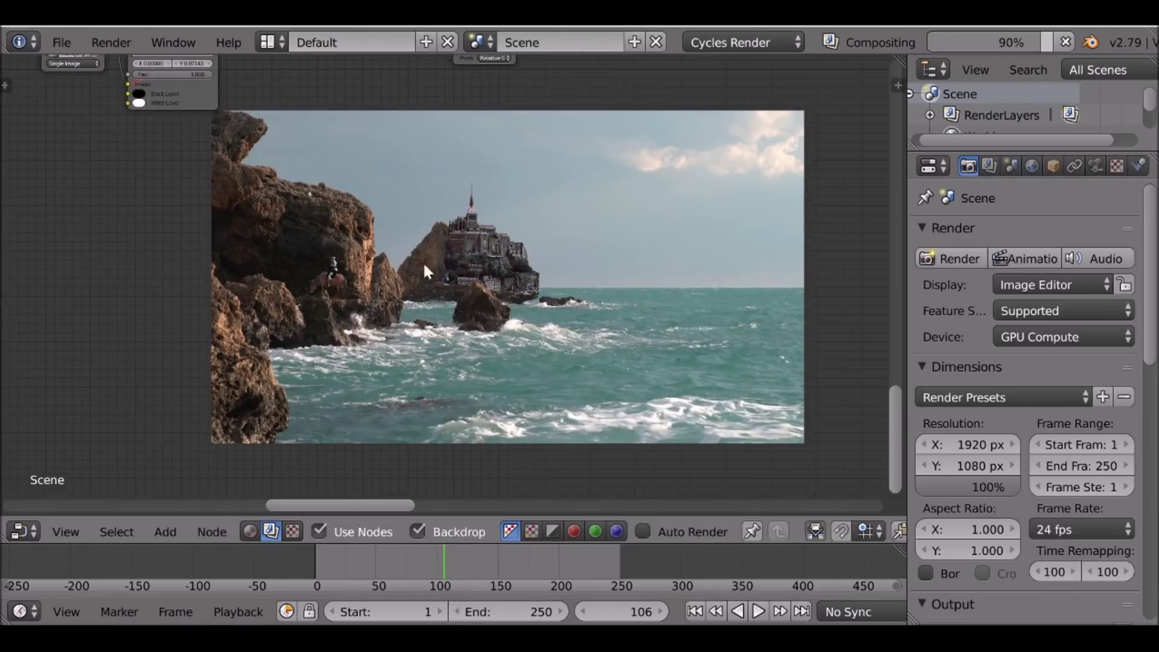
- Move the coast footage's Movie Clip node farther from the boat's Transform, Translate and Mix nodes
{"action": "scroll", "coordinate": [414, 296], "scroll_direction": "down", "scroll_amount": 11}
{"action": "middle_click_drag", "start_coordinate": [412, 297], "coordinate": [587, 181]}
{"action": "middle_click_drag", "start_coordinate": [341, 201], "coordinate": [549, 374]}
{"action": "scroll", "coordinate": [559, 372], "scroll_direction": "down", "scroll_amount": 4}
{"action": "middle_click_drag", "start_coordinate": [224, 254], "coordinate": [340, 328]}
{"action": "scroll", "coordinate": [338, 319], "scroll_direction": "up", "scroll_amount": 6}
{"action": "middle_click_drag", "start_coordinate": [320, 225], "coordinate": [461, 307]}
{"action": "scroll", "coordinate": [465, 305], "scroll_direction": "up", "scroll_amount": 6}
{"action": "middle_click_drag", "start_coordinate": [385, 303], "coordinate": [451, 276]}
{"action": "left_click_drag", "start_coordinate": [173, 165], "coordinate": [113, 166]}
{"action": "middle_click_drag", "start_coordinate": [290, 230], "coordinate": [339, 242]}
{"action": "scroll", "coordinate": [160, 242], "scroll_direction": "down", "scroll_amount": 4}
{"action": "scroll", "coordinate": [302, 265], "scroll_direction": "up", "scroll_amount": 4}
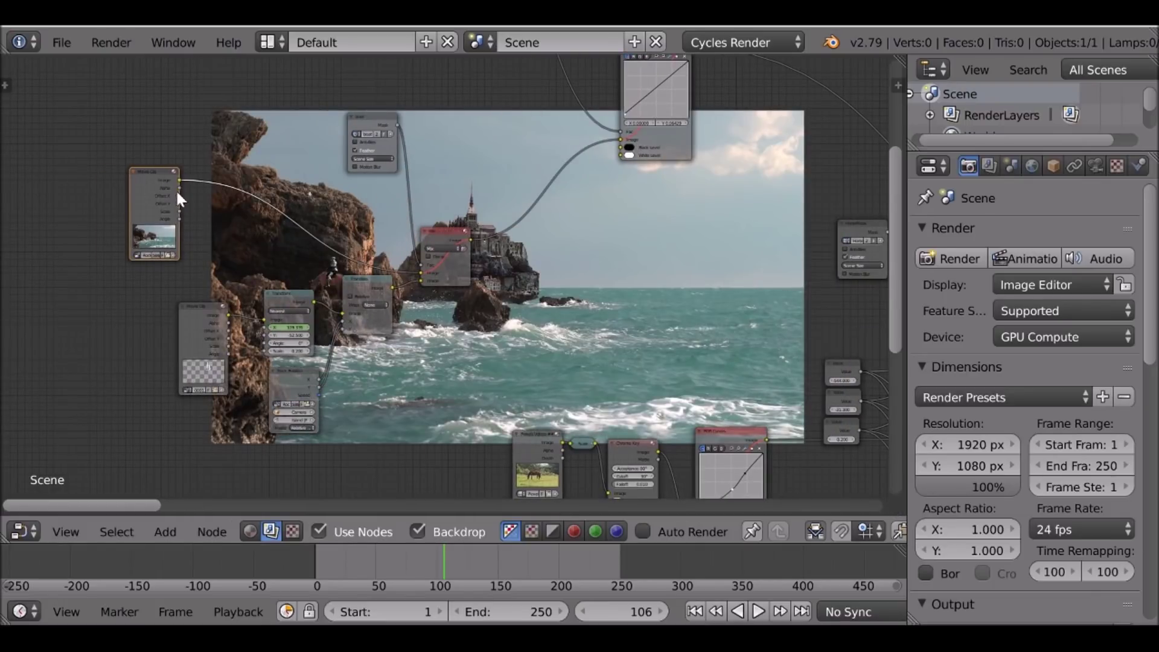
- Spread out the boat's Movie Clip and Transform nodes, and unmute the Mix node that adds the boat to the footage
{"action": "scroll", "coordinate": [393, 238], "scroll_direction": "up", "scroll_amount": 2}
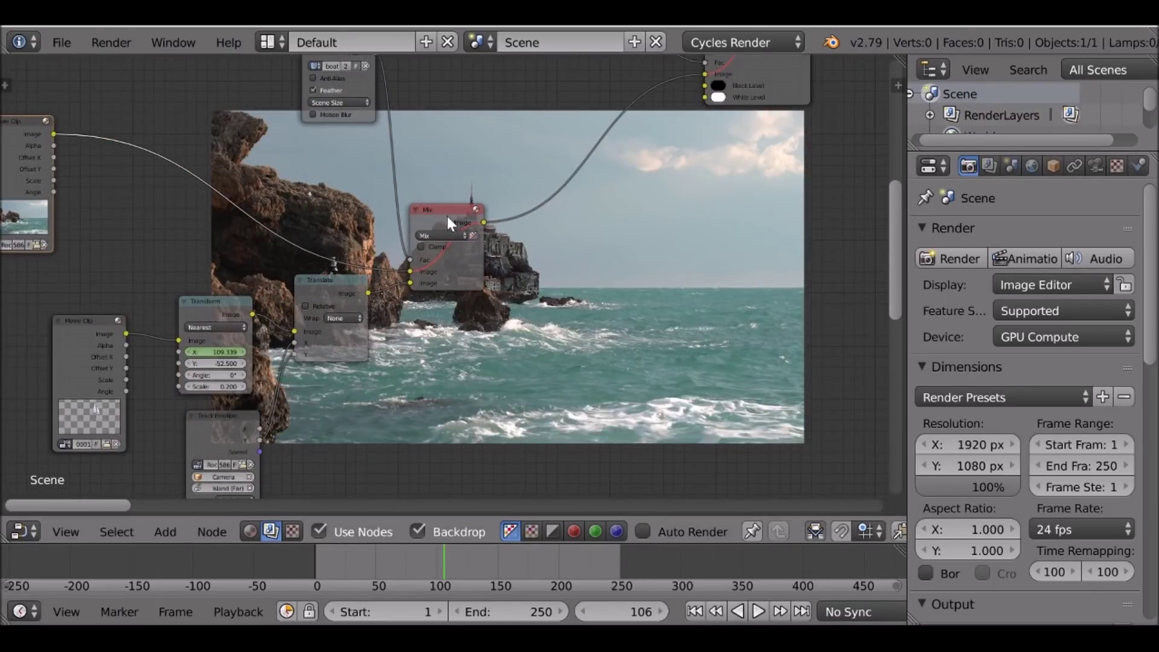
{"action": "middle_click_drag", "start_coordinate": [187, 326], "coordinate": [260, 245]}
{"action": "left_click_drag", "start_coordinate": [156, 273], "coordinate": [104, 268]}
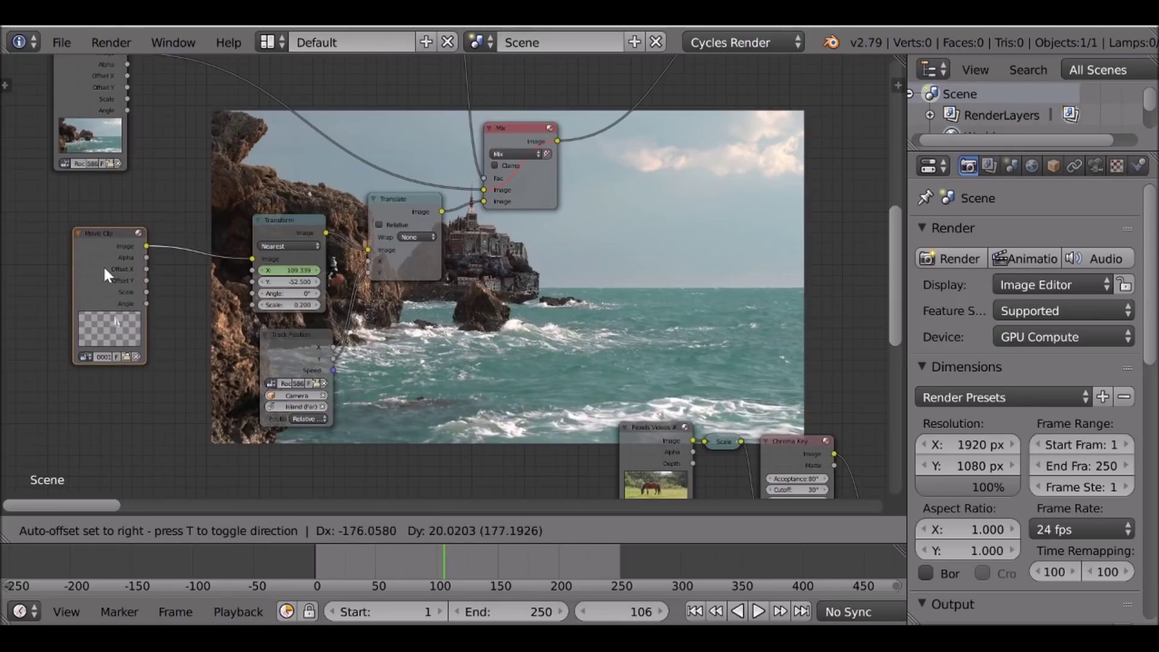
{"action": "left_click_drag", "start_coordinate": [276, 224], "coordinate": [217, 223]}
{"action": "left_click", "coordinate": [516, 131]}
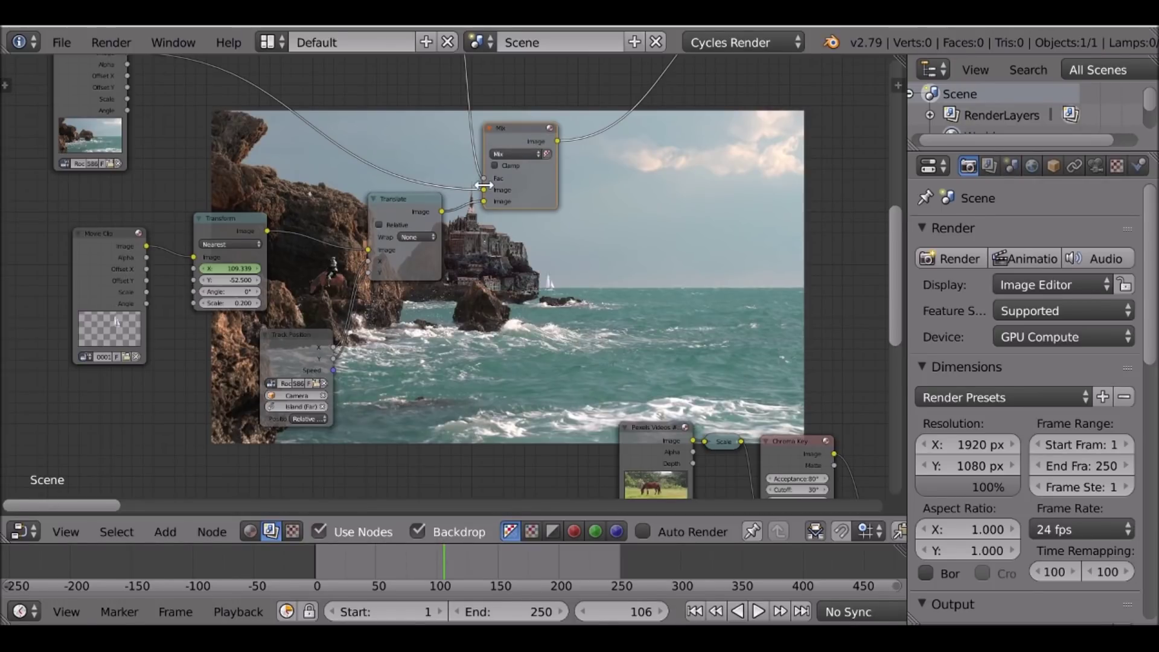
{"action": "mouse_move", "coordinate": [216, 219]}
{"action": "left_mouse_down"}
{"action": "mouse_move", "coordinate": [230, 219]}
{"action": "mouse_move", "coordinate": [218, 217]}
{"action": "left_mouse_up"}
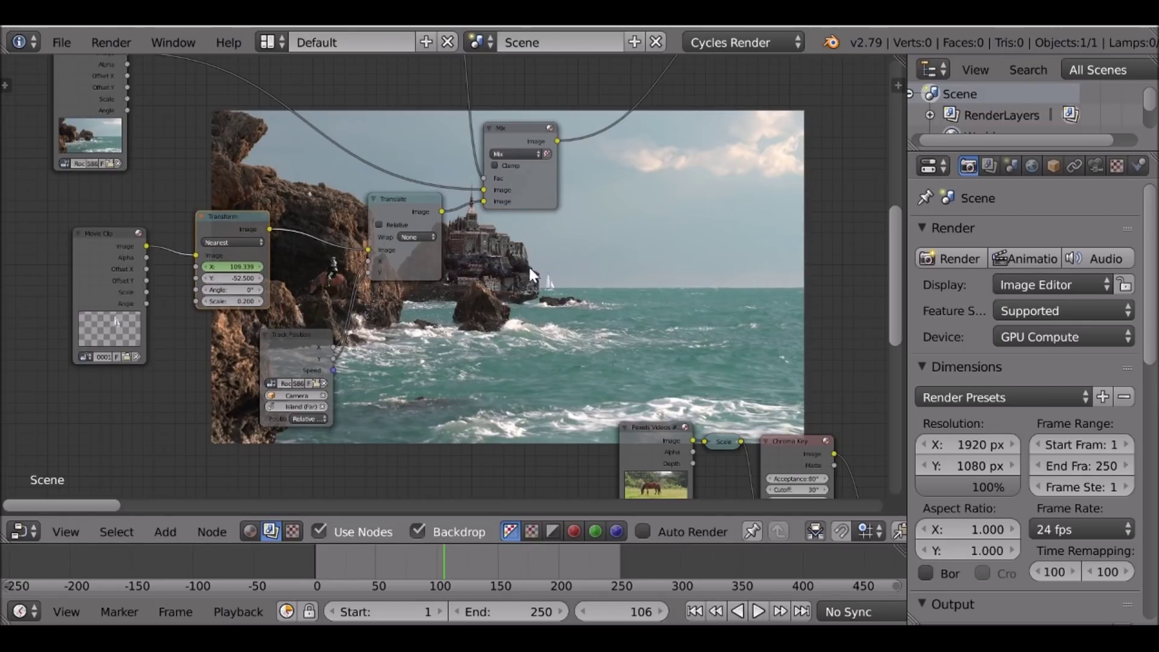
- Collapse the boat's Track Position and Translate nodes and move the Translate node into the gap between Transform and Mix
{"action": "left_click_drag", "start_coordinate": [397, 202], "coordinate": [386, 214]}
{"action": "left_click", "coordinate": [279, 339]}
{"action": "left_click", "coordinate": [264, 333]}
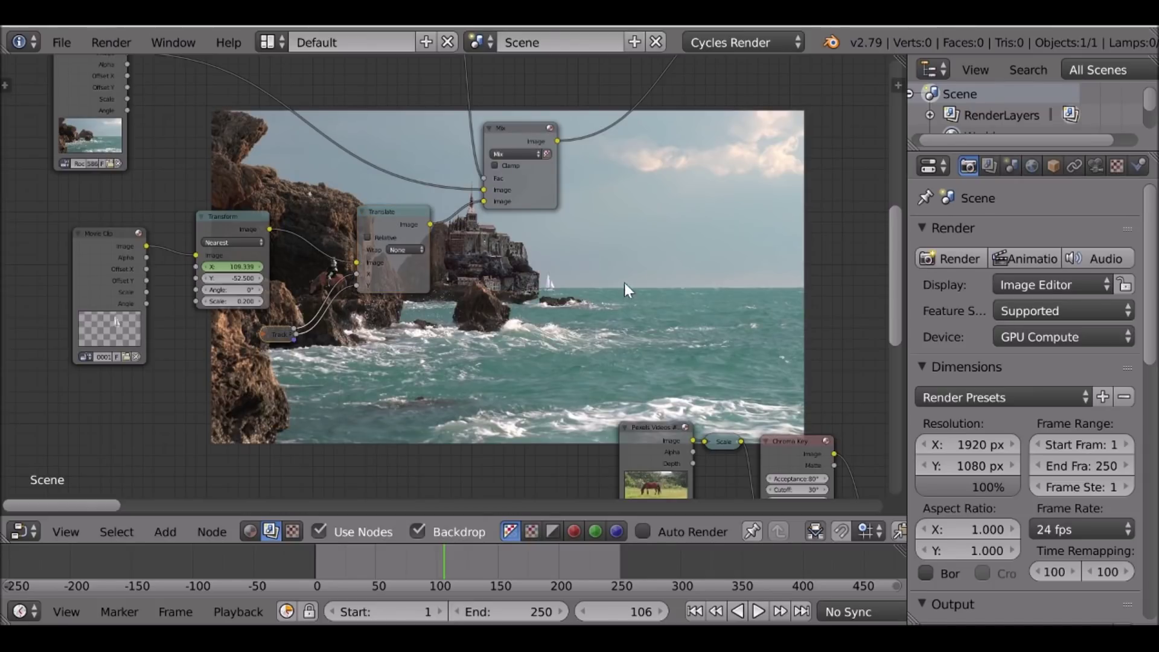
{"action": "left_click", "coordinate": [362, 212]}
{"action": "left_click_drag", "start_coordinate": [368, 208], "coordinate": [348, 260]}
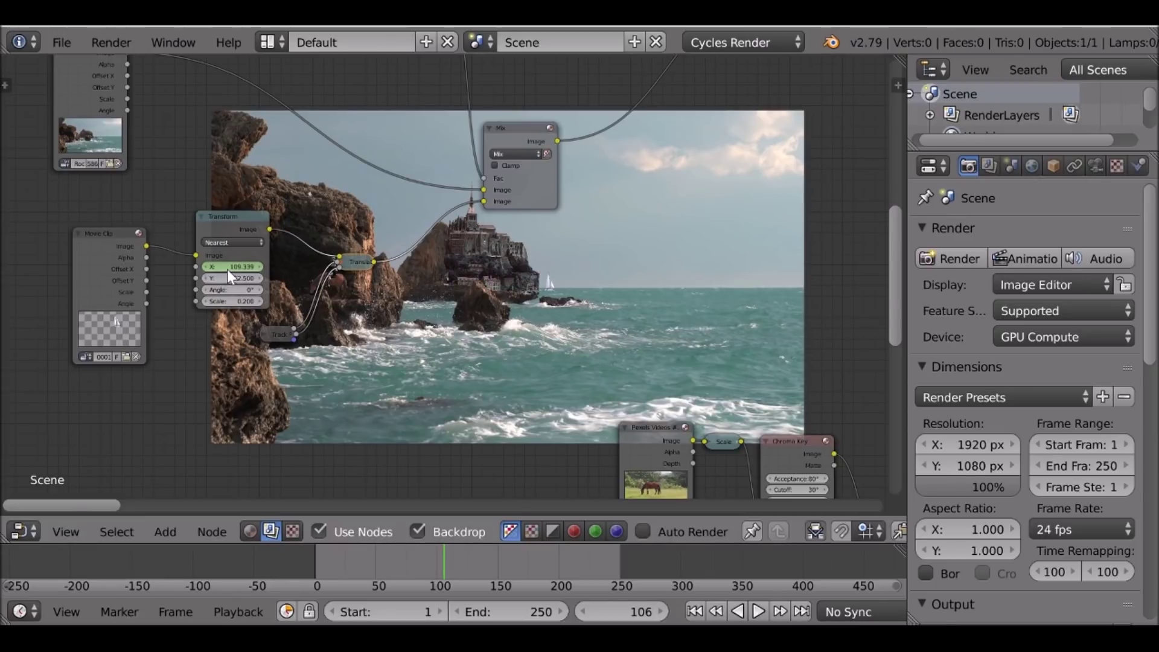
- Check the boat's position in the backdrop at frame 1 and at frame 250
{"action": "left_click", "coordinate": [693, 611]}
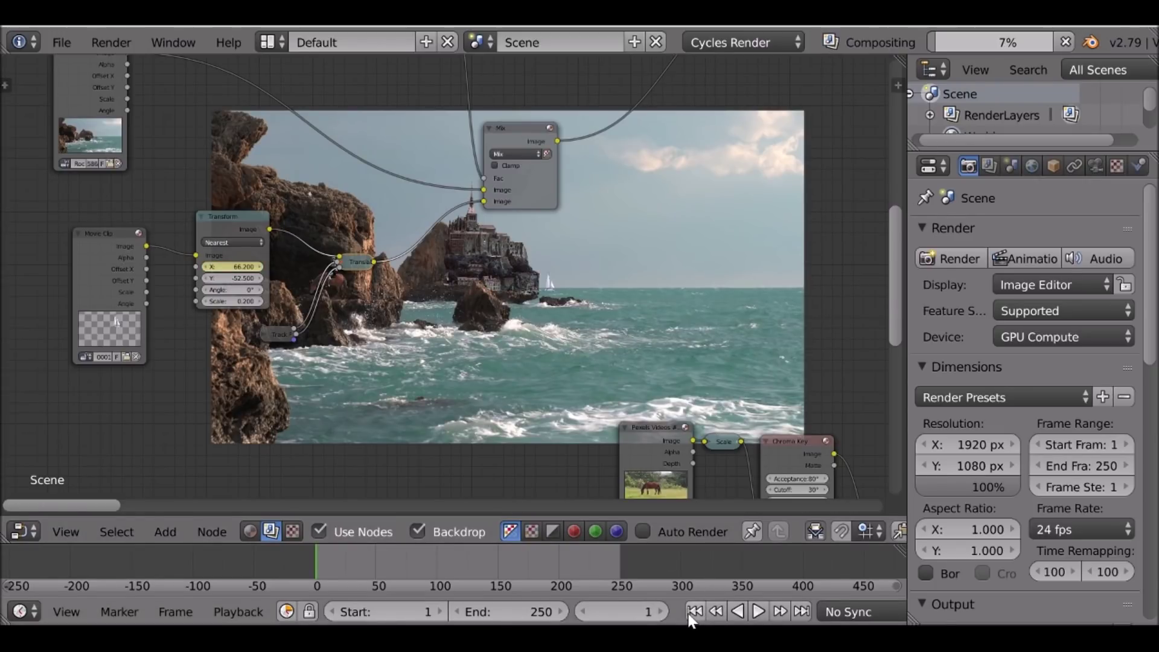
{"action": "left_click", "coordinate": [800, 611]}
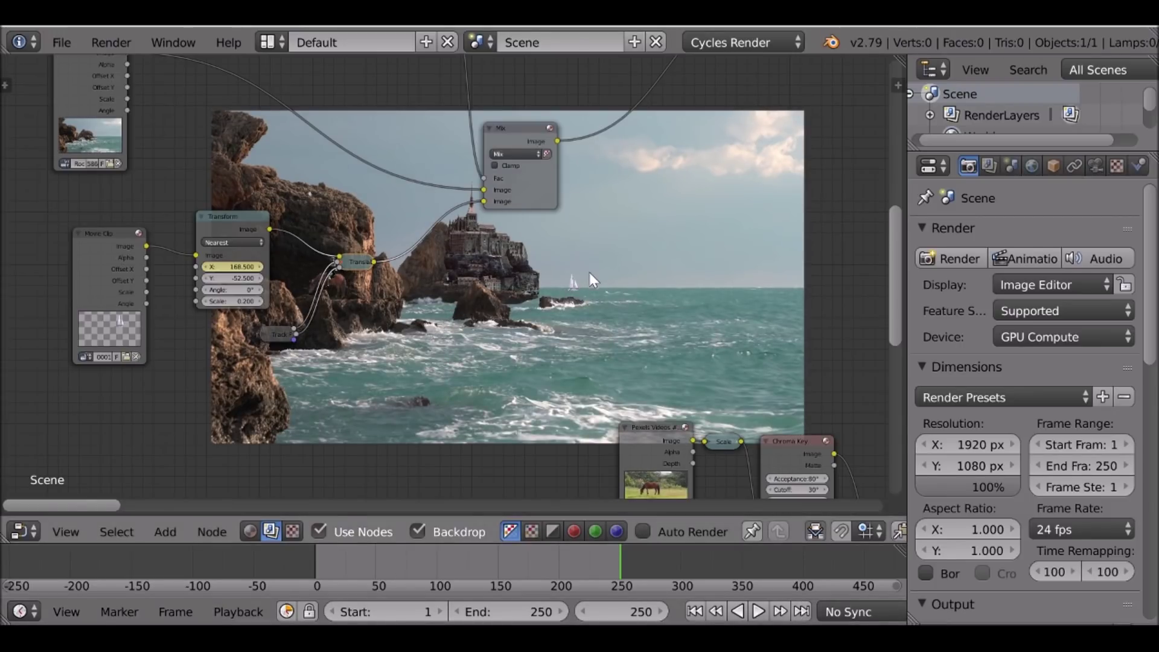
{"action": "scroll", "coordinate": [375, 263], "scroll_direction": "down", "scroll_amount": 6}
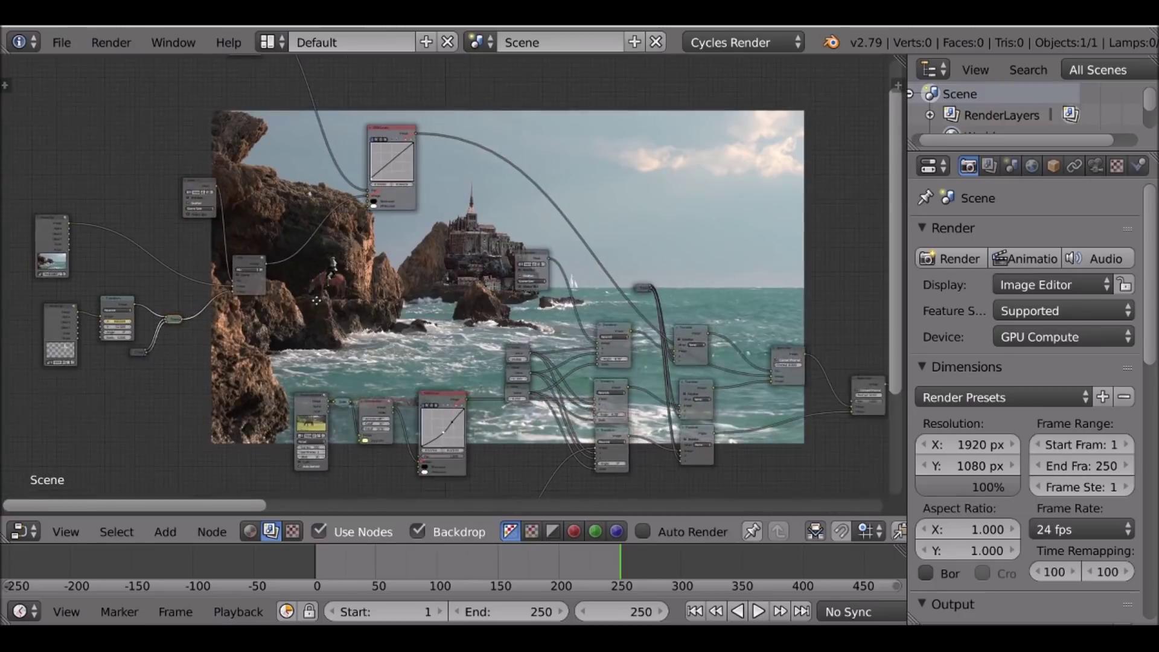
{"action": "middle_click_drag", "start_coordinate": [467, 91], "coordinate": [397, 171]}
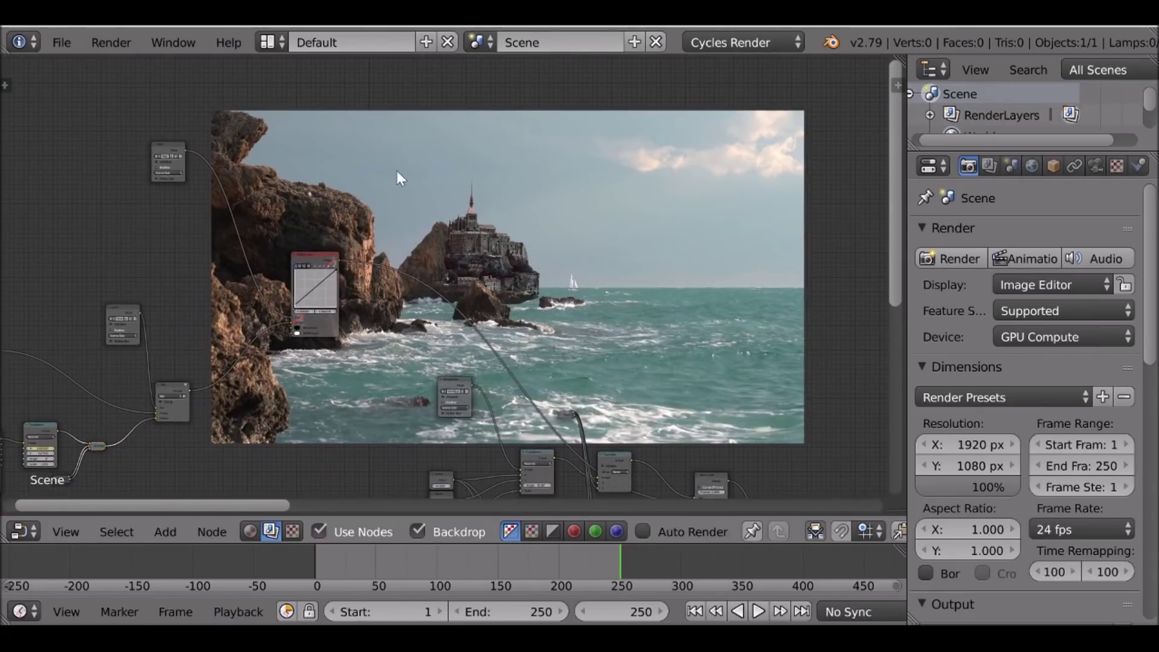
{"action": "middle_click_drag", "start_coordinate": [513, 173], "coordinate": [468, 137]}
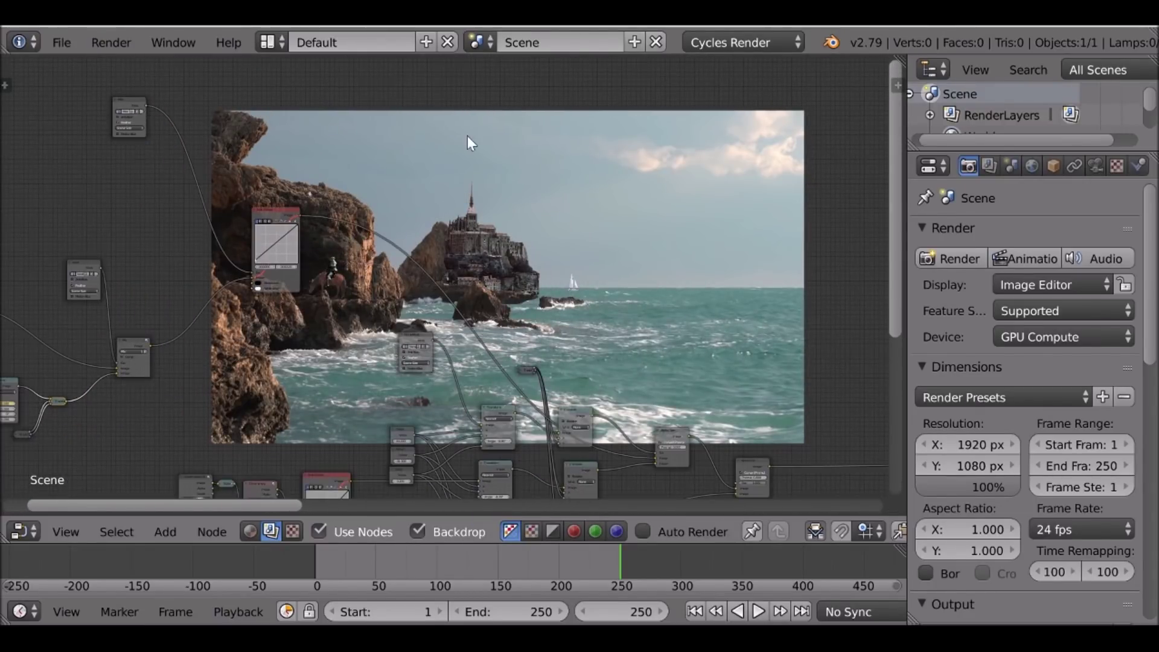
- Switch the node area to the Movie Clip Editor and display the Mist mask on the coast footage
{"action": "left_click", "coordinate": [24, 531]}
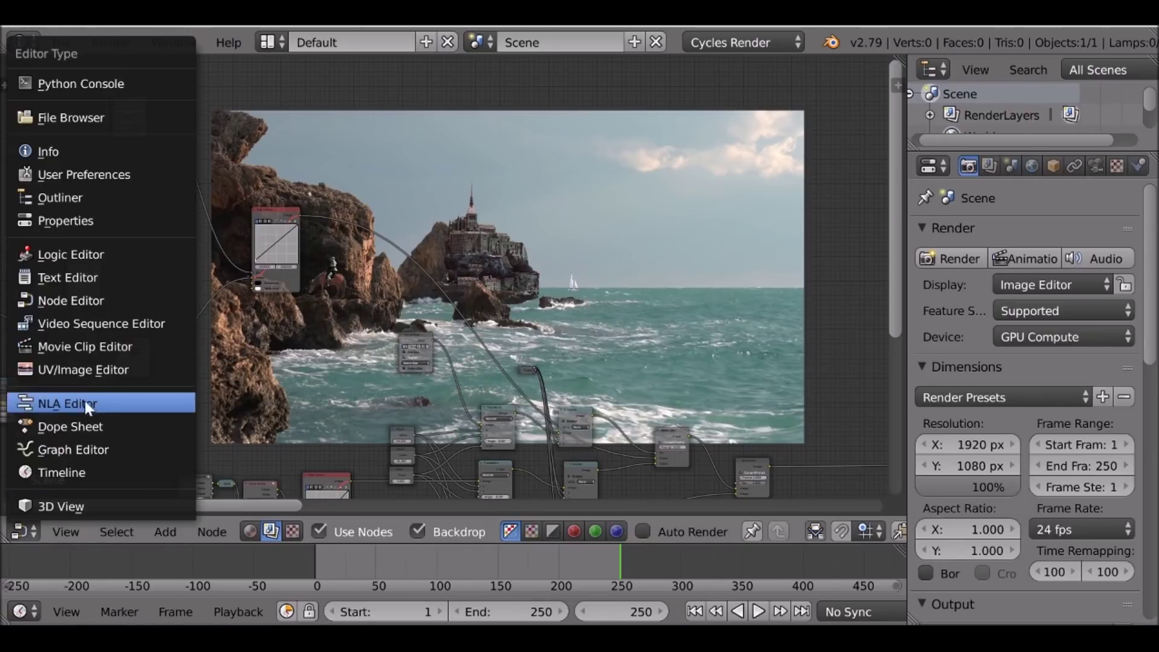
{"action": "left_click", "coordinate": [90, 349]}
{"action": "left_click", "coordinate": [608, 529]}
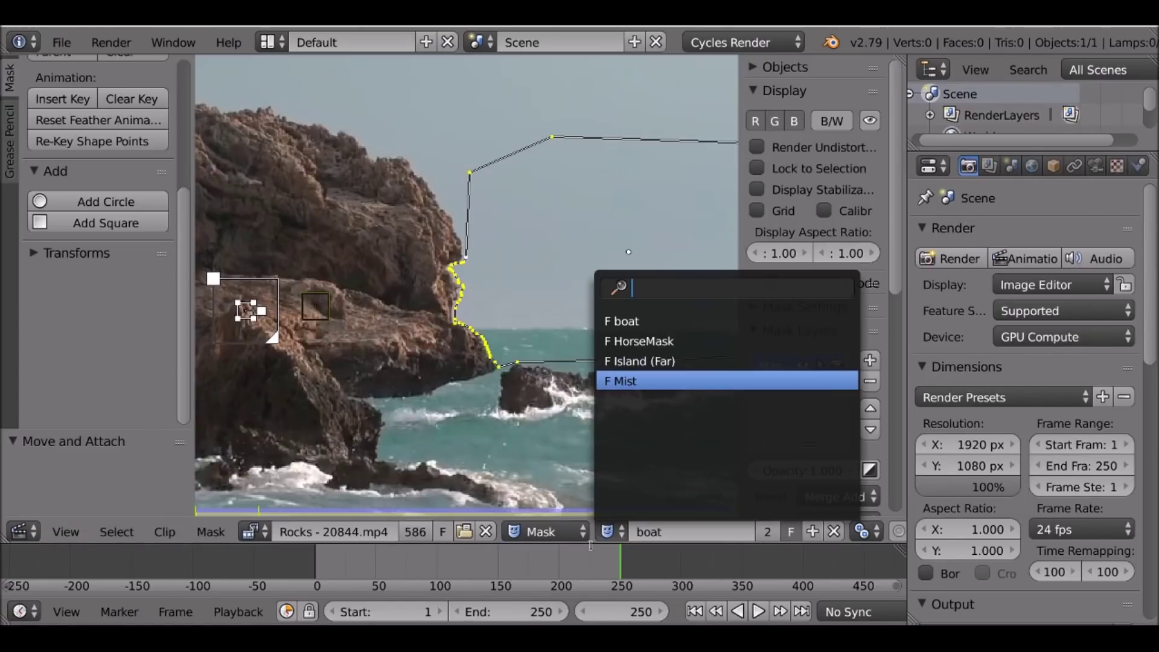
{"action": "left_click", "coordinate": [622, 382]}
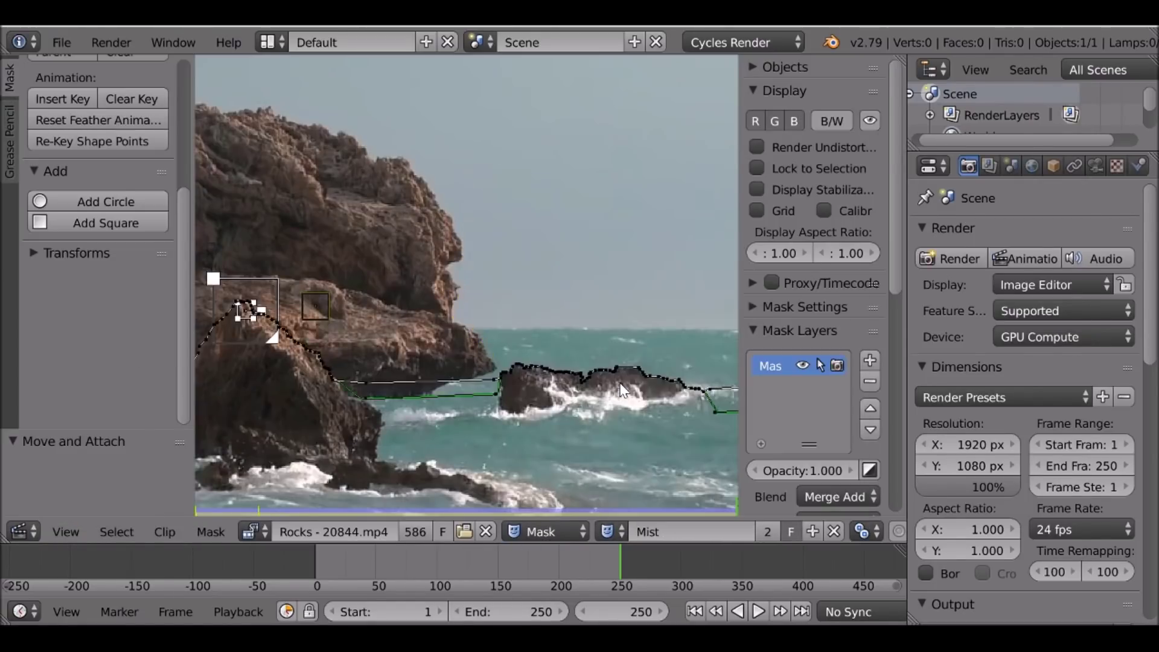
- Examine the Mist mask outline along the rocks and horizon at about frame 206, with all its points selected
{"action": "scroll", "coordinate": [459, 355], "scroll_direction": "down", "scroll_amount": 6}
{"action": "middle_click_drag", "start_coordinate": [421, 352], "coordinate": [562, 401]}
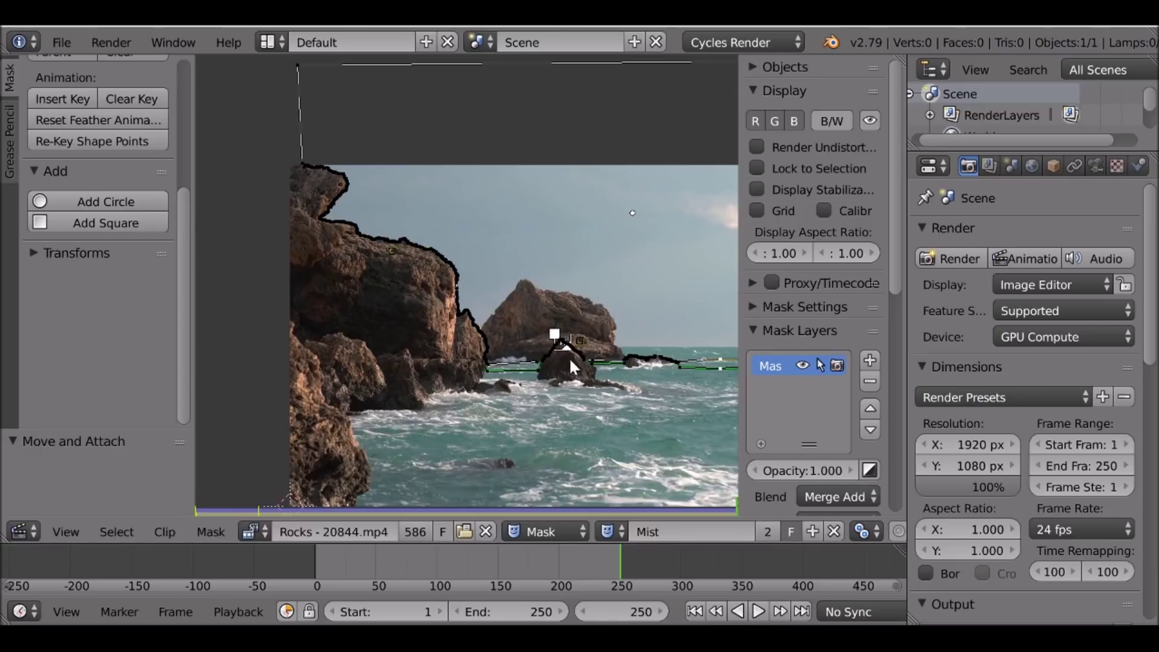
{"action": "middle_click_drag", "start_coordinate": [570, 364], "coordinate": [360, 348]}
{"action": "middle_click_drag", "start_coordinate": [705, 342], "coordinate": [615, 400]}
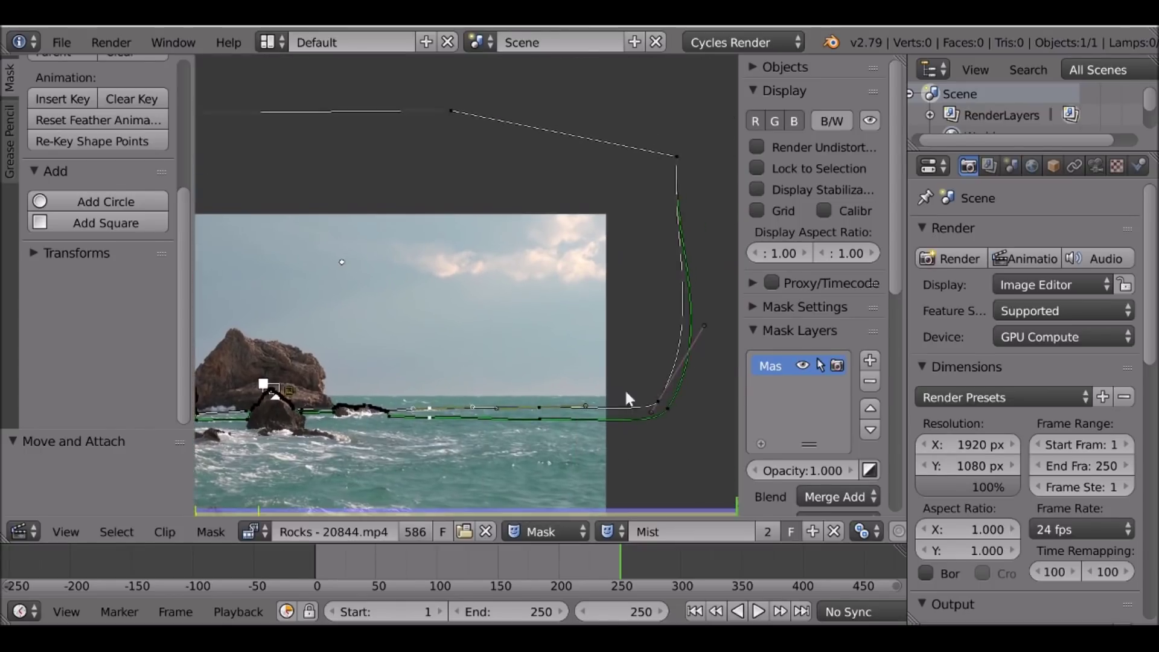
{"action": "scroll", "coordinate": [461, 294], "scroll_direction": "down", "scroll_amount": 1}
{"action": "middle_click_drag", "start_coordinate": [319, 232], "coordinate": [460, 192]}
{"action": "scroll", "coordinate": [460, 187], "scroll_direction": "up", "scroll_amount": 5}
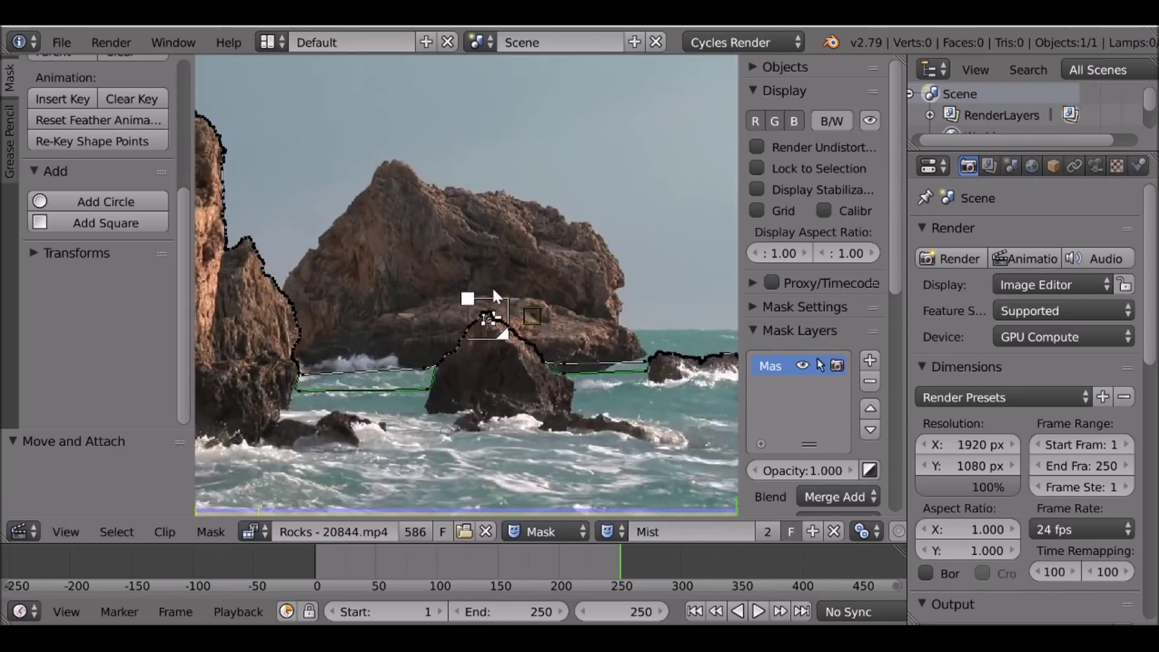
{"action": "scroll", "coordinate": [491, 289], "scroll_direction": "down", "scroll_amount": 3}
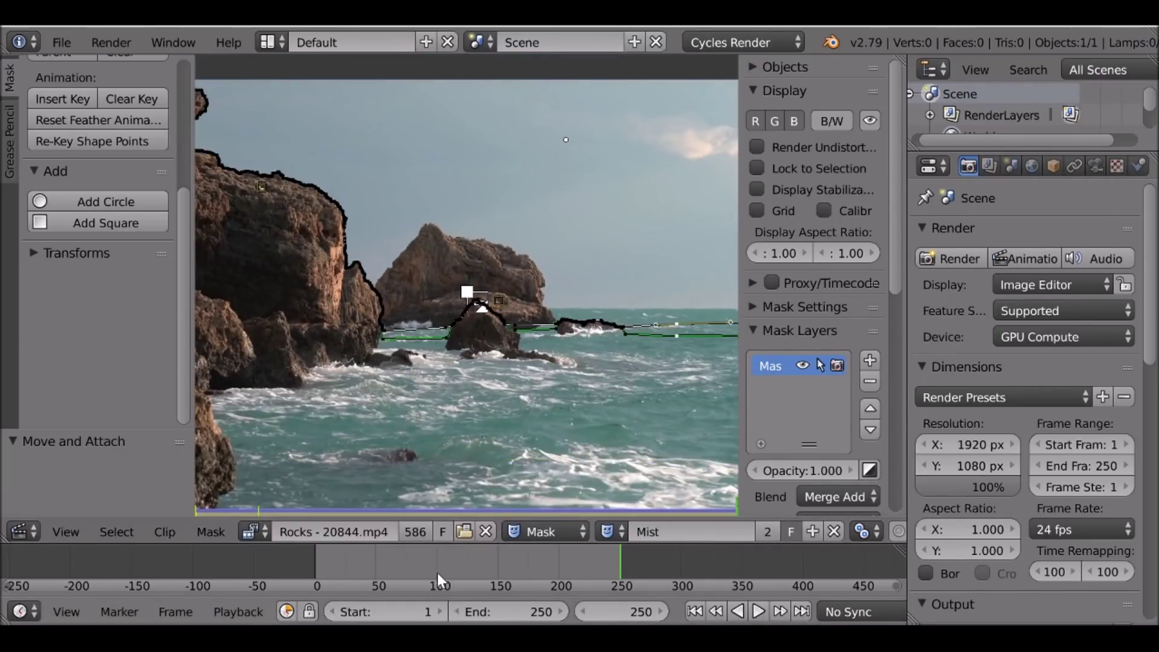
{"action": "left_click", "coordinate": [566, 561]}
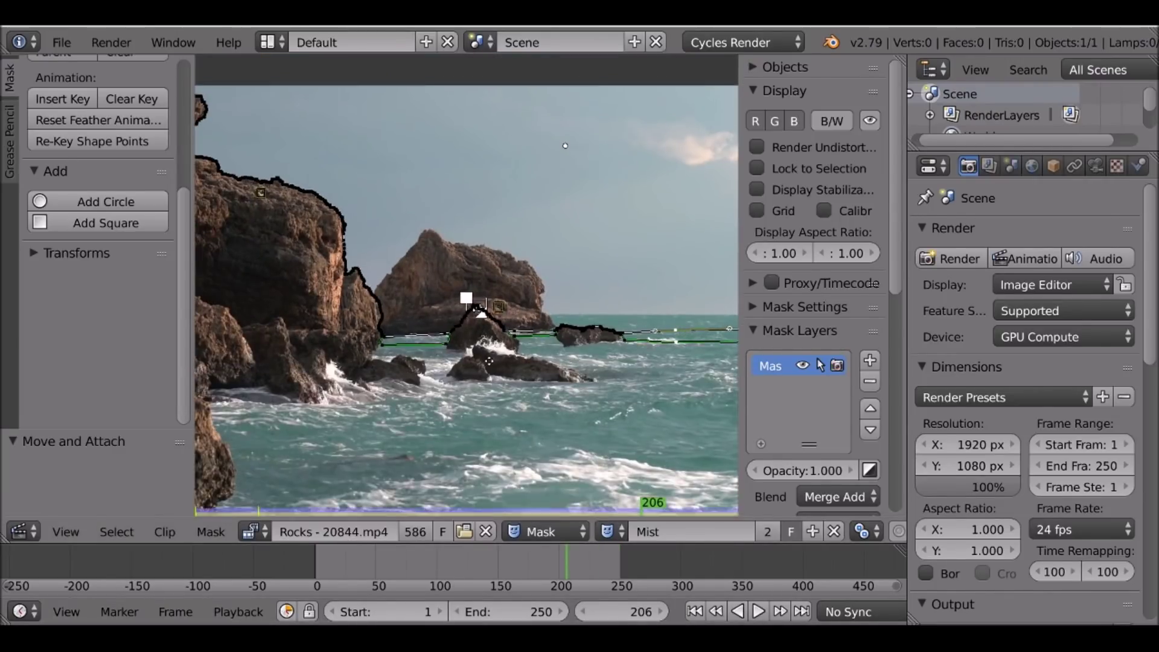
{"action": "key", "text": "a"}
{"action": "scroll", "coordinate": [479, 340], "scroll_direction": "down", "scroll_amount": 1}
{"action": "middle_click_drag", "start_coordinate": [480, 340], "coordinate": [526, 315]}
- Return to the Node Editor and select the Mist mask node that feeds the RGB Curves node's factor
{"action": "left_click", "coordinate": [31, 530]}
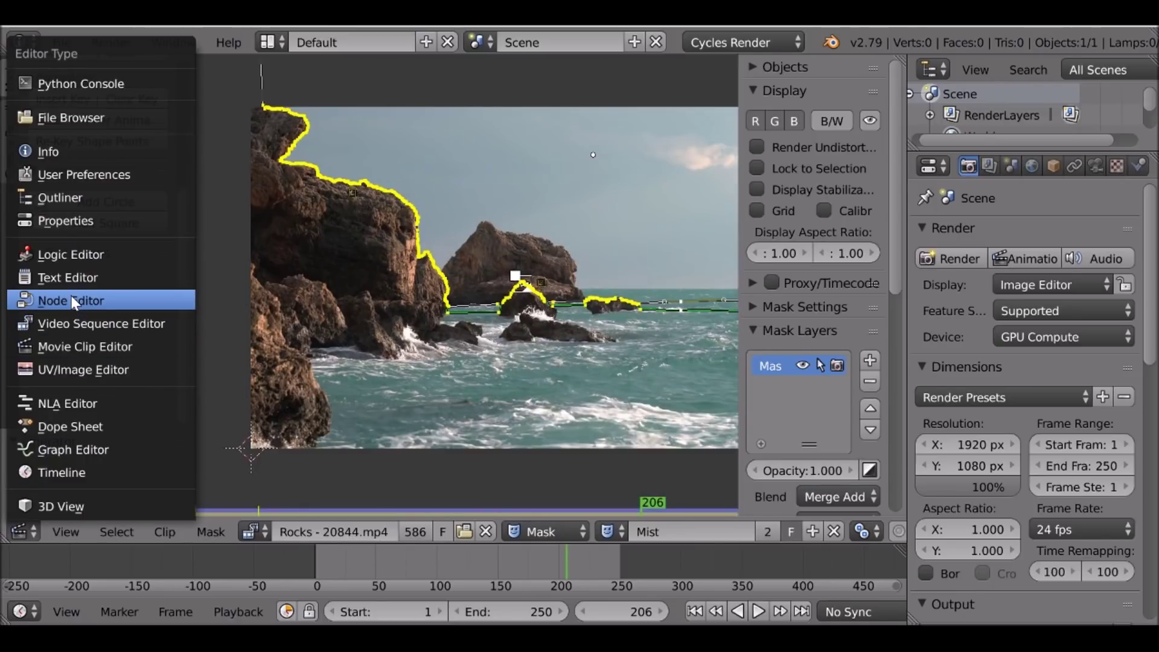
{"action": "left_click", "coordinate": [71, 298]}
{"action": "scroll", "coordinate": [438, 270], "scroll_direction": "up", "scroll_amount": 2}
{"action": "middle_click_drag", "start_coordinate": [438, 271], "coordinate": [491, 173]}
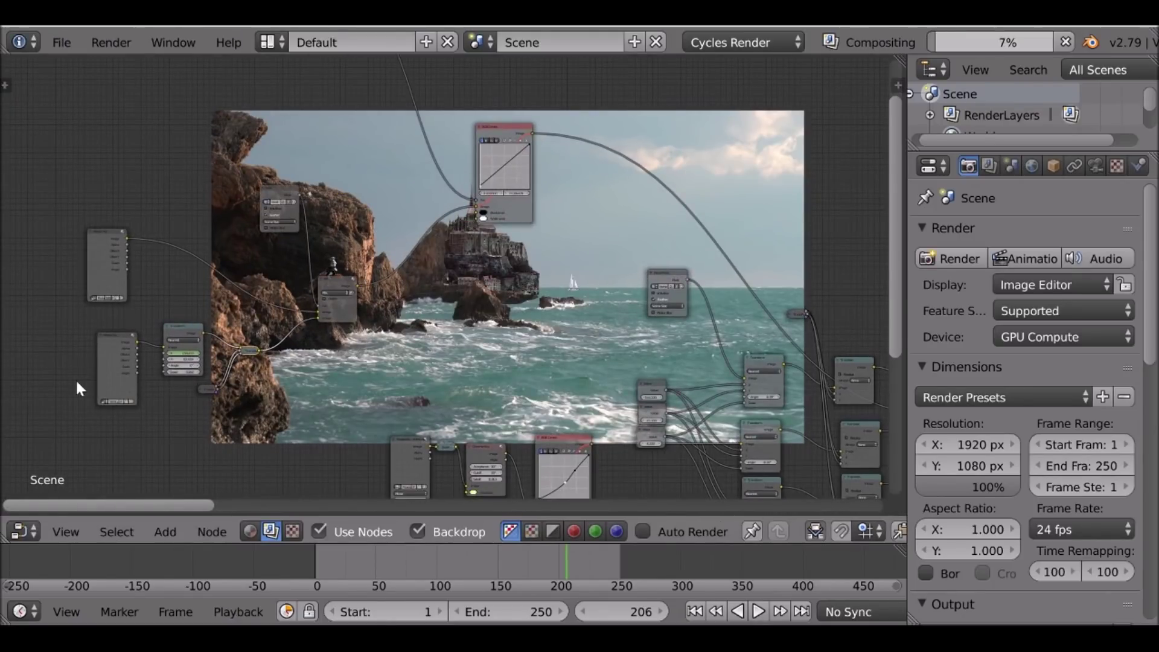
{"action": "middle_click_drag", "start_coordinate": [77, 382], "coordinate": [144, 292]}
{"action": "middle_click_drag", "start_coordinate": [525, 104], "coordinate": [424, 256]}
{"action": "scroll", "coordinate": [424, 256], "scroll_direction": "up", "scroll_amount": 4}
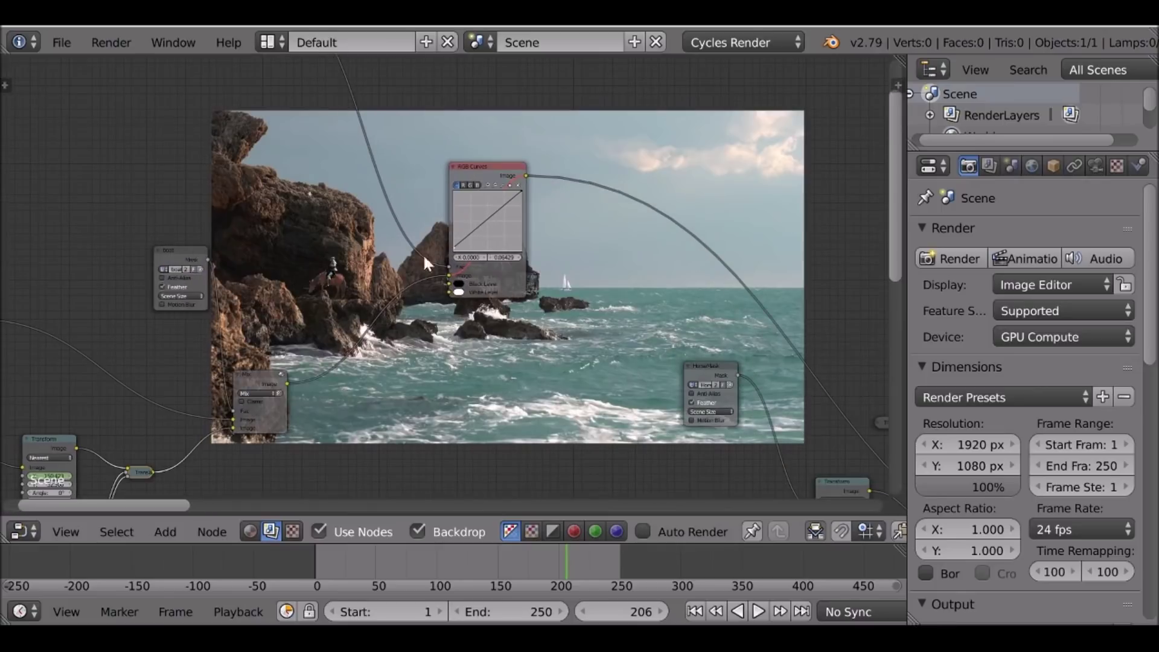
{"action": "middle_click_drag", "start_coordinate": [511, 189], "coordinate": [518, 277]}
{"action": "left_click", "coordinate": [244, 95]}
{"action": "scroll", "coordinate": [240, 100], "scroll_direction": "up", "scroll_amount": 2}
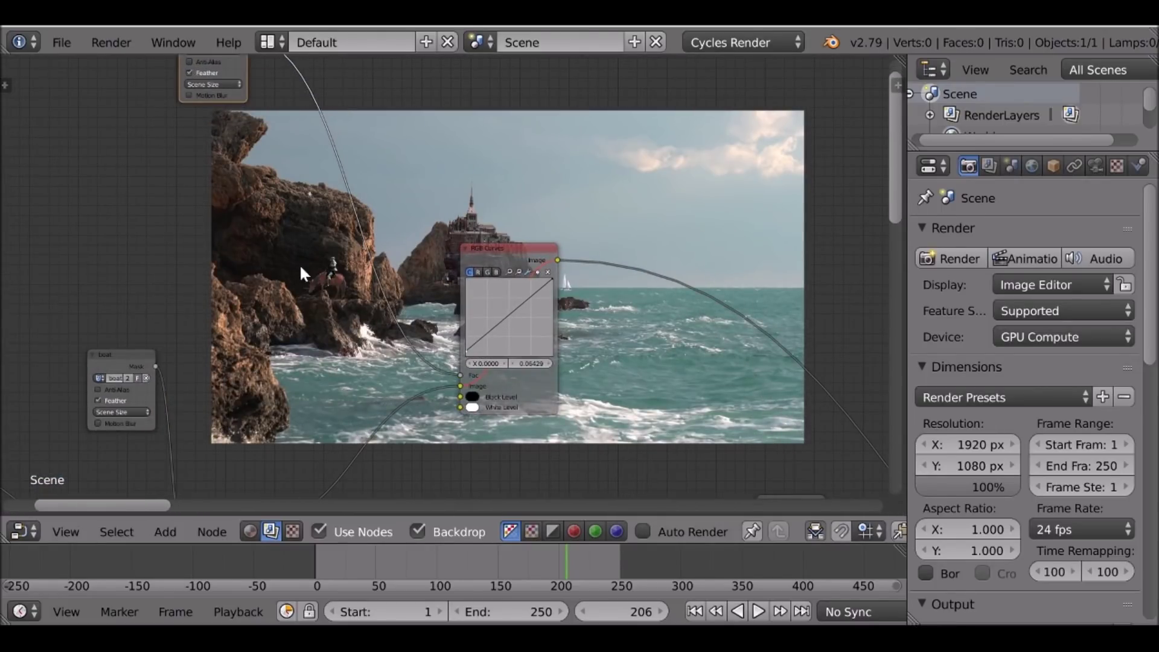
- Unmute the RGB Curves node driven by the Mist mask and check the haze over the far island
{"action": "left_click_drag", "start_coordinate": [460, 375], "coordinate": [470, 375]}
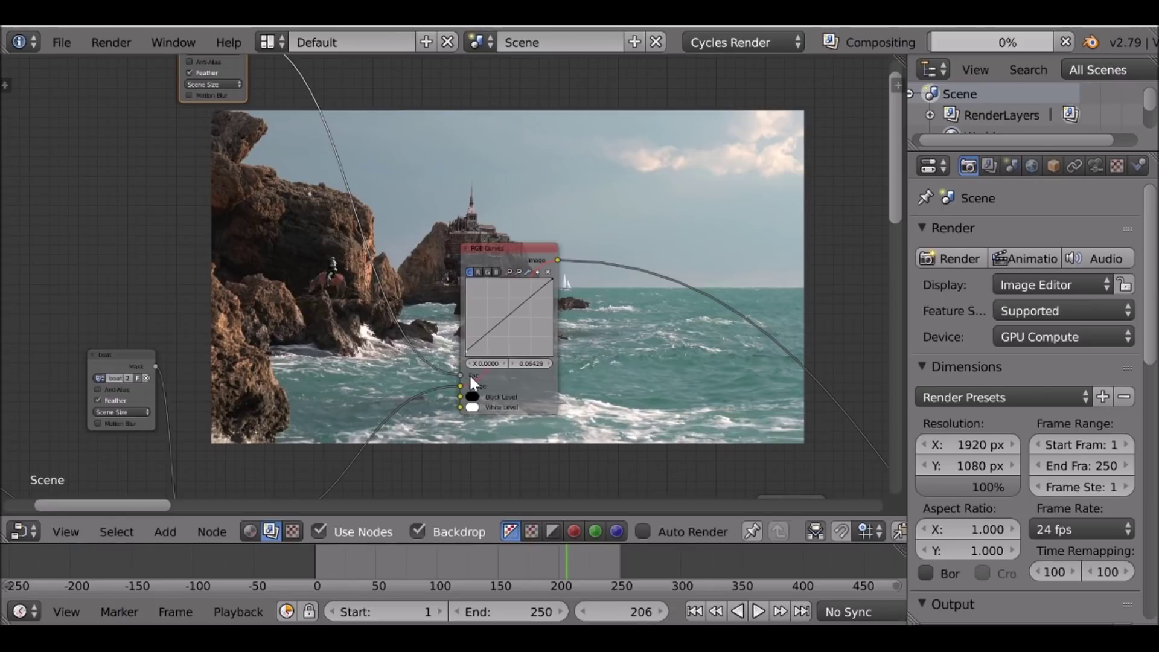
{"action": "key", "text": "m"}
{"action": "middle_click_drag", "start_coordinate": [479, 275], "coordinate": [464, 113]}
{"action": "scroll", "coordinate": [456, 131], "scroll_direction": "up", "scroll_amount": 7}
{"action": "middle_click_drag", "start_coordinate": [457, 216], "coordinate": [572, 299]}
{"action": "scroll", "coordinate": [534, 291], "scroll_direction": "up", "scroll_amount": 5}
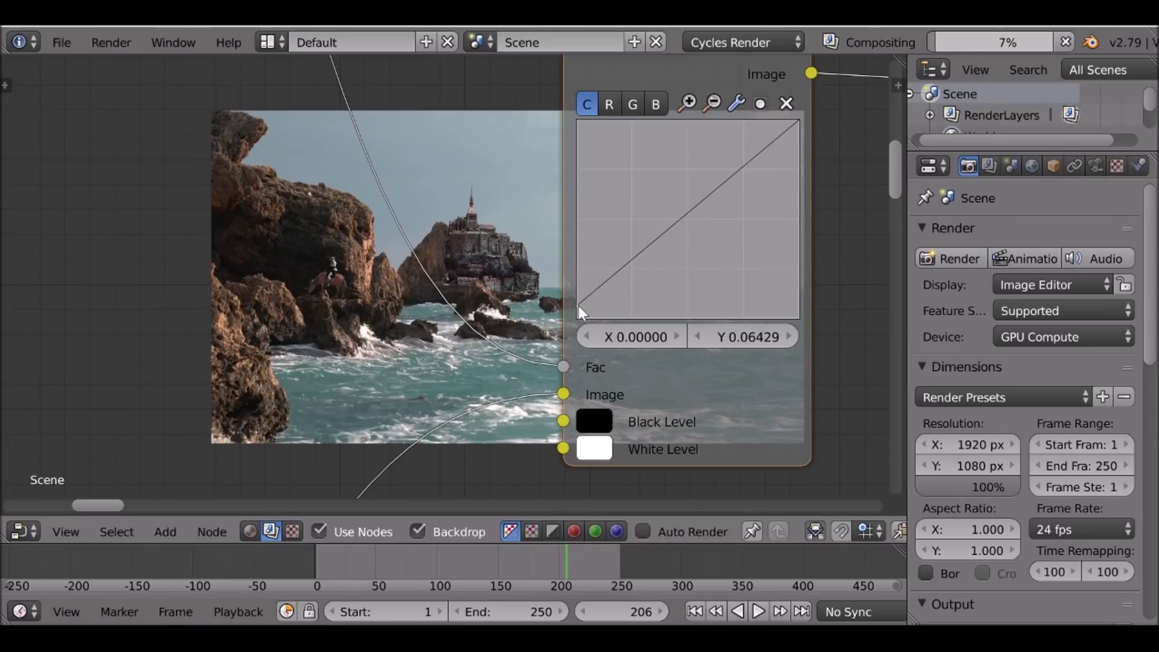
{"action": "middle_click_drag", "start_coordinate": [578, 306], "coordinate": [228, 396]}
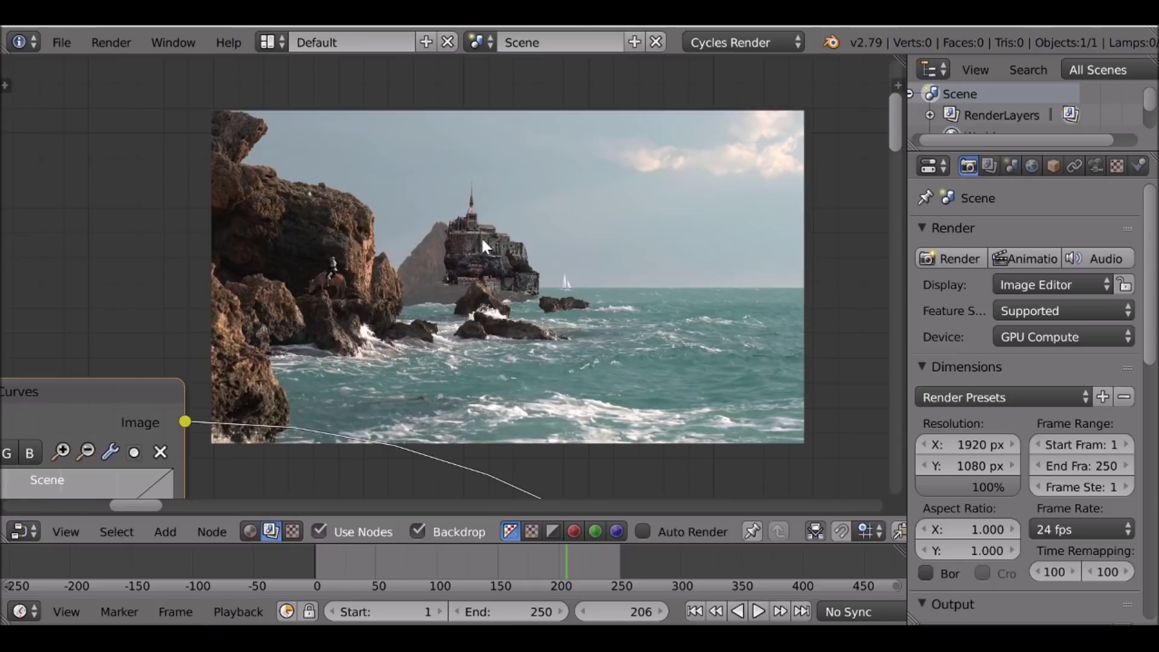
- Unmute the RGB Curves node after the castle image and check the castle's contrast in the backdrop
{"action": "scroll", "coordinate": [481, 236], "scroll_direction": "down", "scroll_amount": 8}
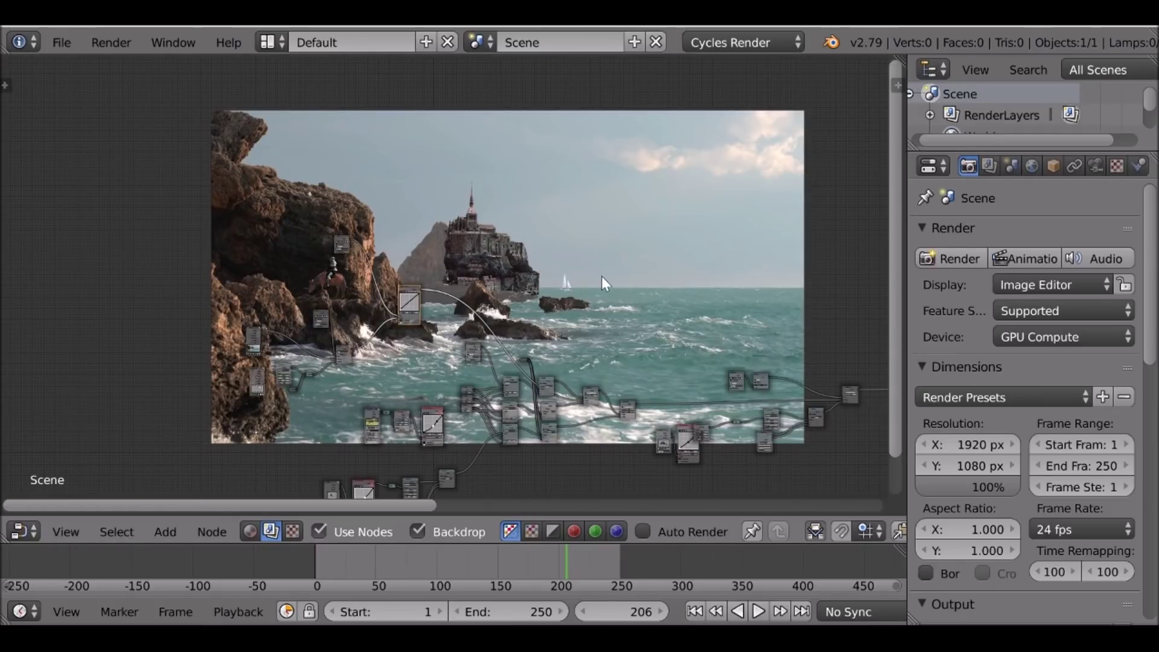
{"action": "middle_click_drag", "start_coordinate": [433, 332], "coordinate": [396, 148]}
{"action": "scroll", "coordinate": [399, 197], "scroll_direction": "up", "scroll_amount": 8}
{"action": "middle_click_drag", "start_coordinate": [694, 200], "coordinate": [289, 257]}
{"action": "scroll", "coordinate": [396, 228], "scroll_direction": "up", "scroll_amount": 8}
{"action": "scroll", "coordinate": [397, 227], "scroll_direction": "up", "scroll_amount": 5}
{"action": "left_click_drag", "start_coordinate": [481, 153], "coordinate": [463, 168]}
{"action": "middle_click_drag", "start_coordinate": [462, 168], "coordinate": [413, 187]}
{"action": "scroll", "coordinate": [396, 263], "scroll_direction": "up", "scroll_amount": 8}
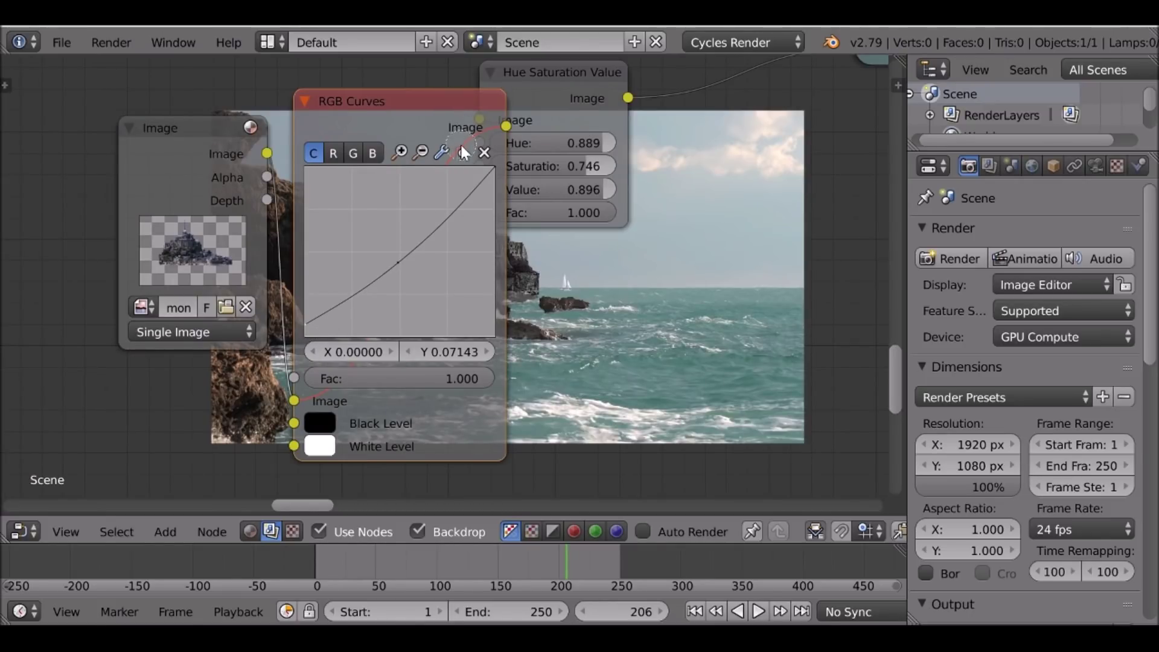
{"action": "key", "text": "m"}
{"action": "middle_click_drag", "start_coordinate": [477, 273], "coordinate": [273, 42]}
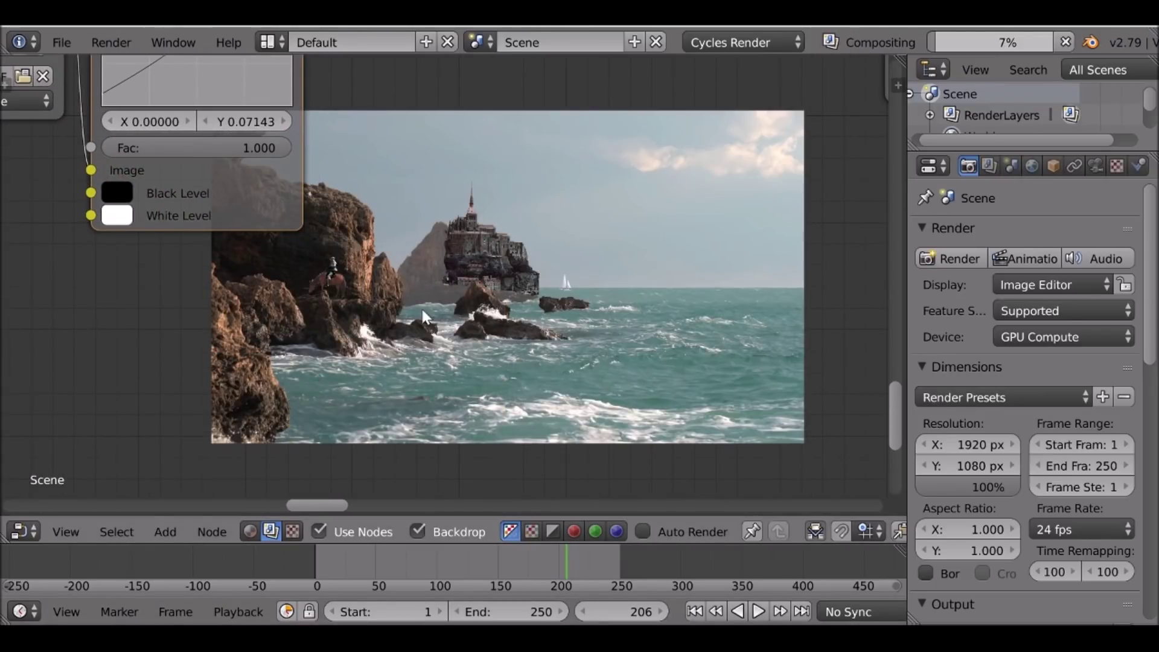
- Unmute the RGB Curves node between the knight image and its Flip node
{"action": "scroll", "coordinate": [422, 278], "scroll_direction": "down", "scroll_amount": 6}
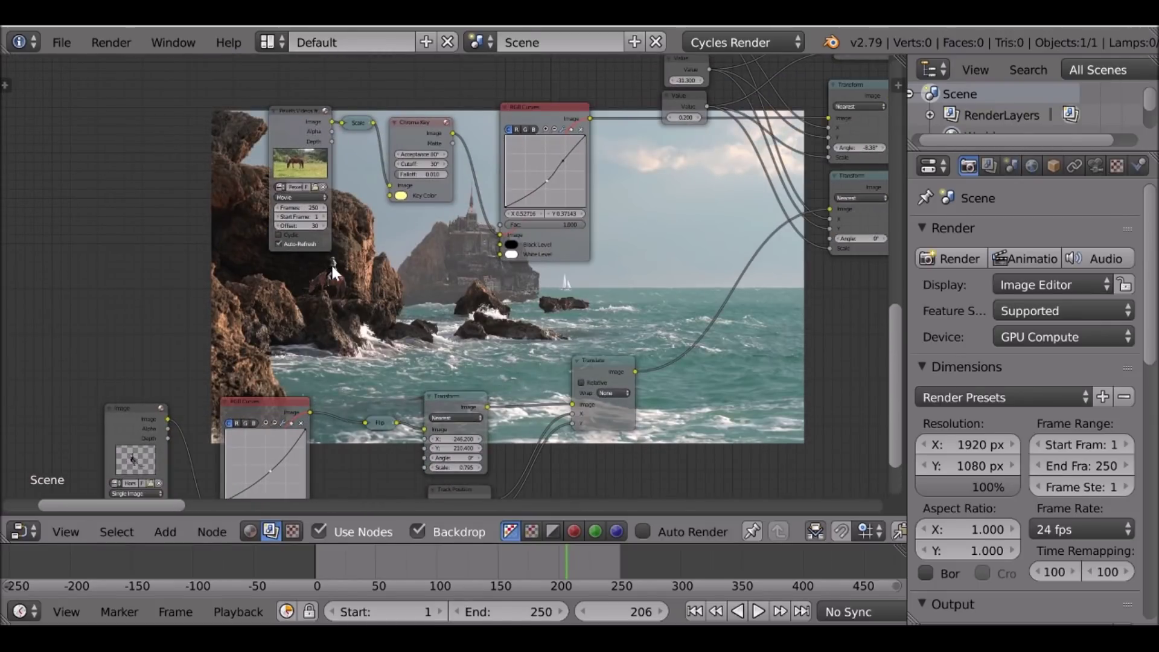
{"action": "middle_click_drag", "start_coordinate": [428, 284], "coordinate": [453, 190]}
{"action": "left_click", "coordinate": [266, 313]}
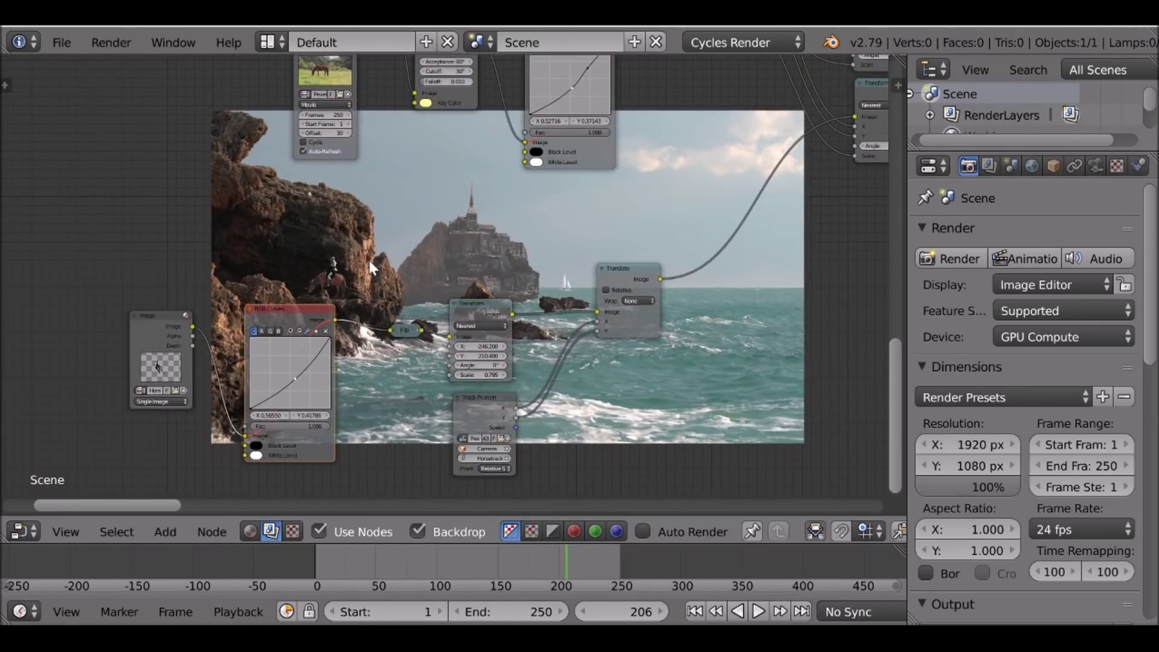
{"action": "middle_click_drag", "start_coordinate": [373, 265], "coordinate": [371, 275]}
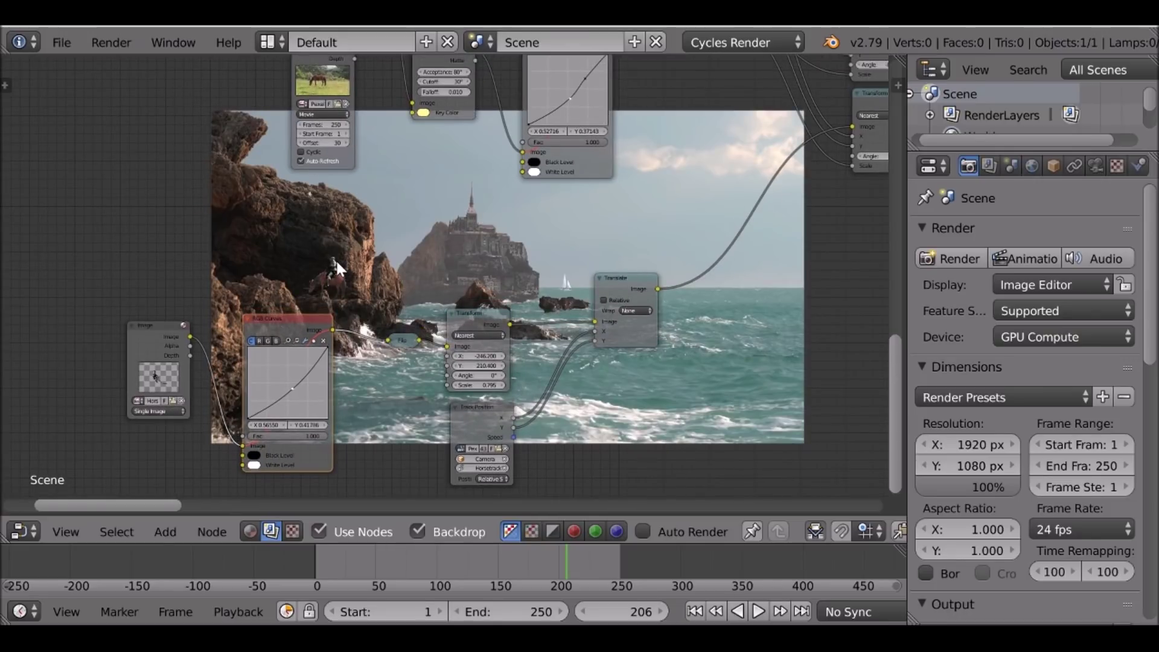
{"action": "key", "text": "m"}
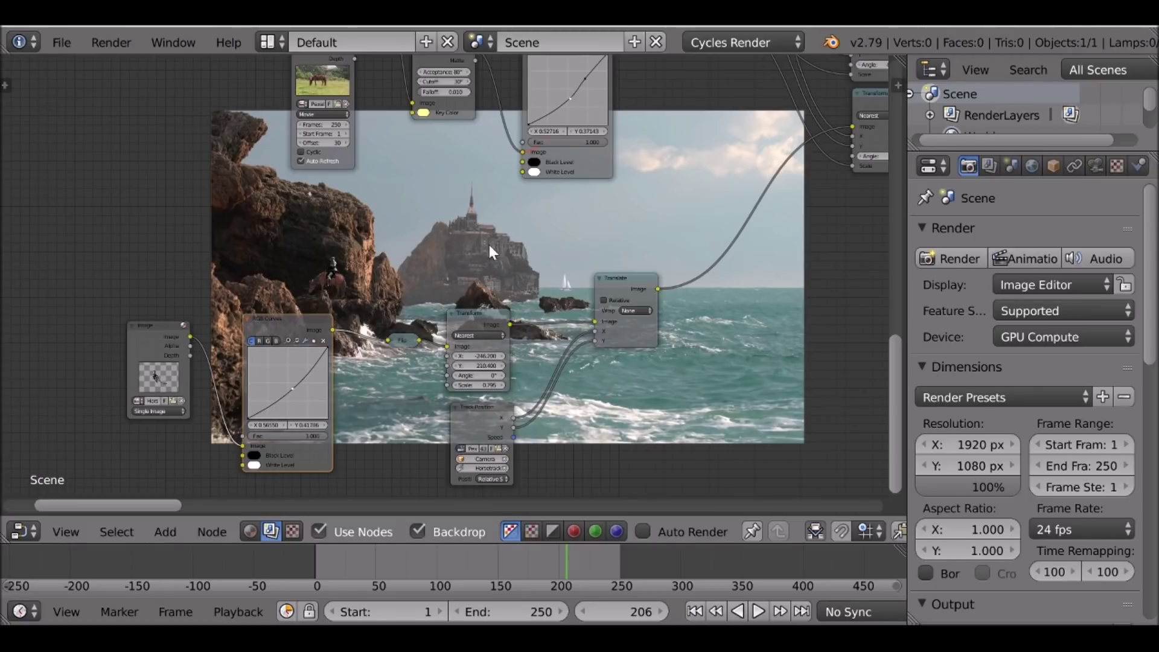
- Unmute the RGB Curves node after the horse footage's Chroma Key node
{"action": "middle_click_drag", "start_coordinate": [488, 246], "coordinate": [460, 341]}
{"action": "left_click", "coordinate": [546, 128]}
{"action": "middle_click_drag", "start_coordinate": [538, 197], "coordinate": [534, 168]}
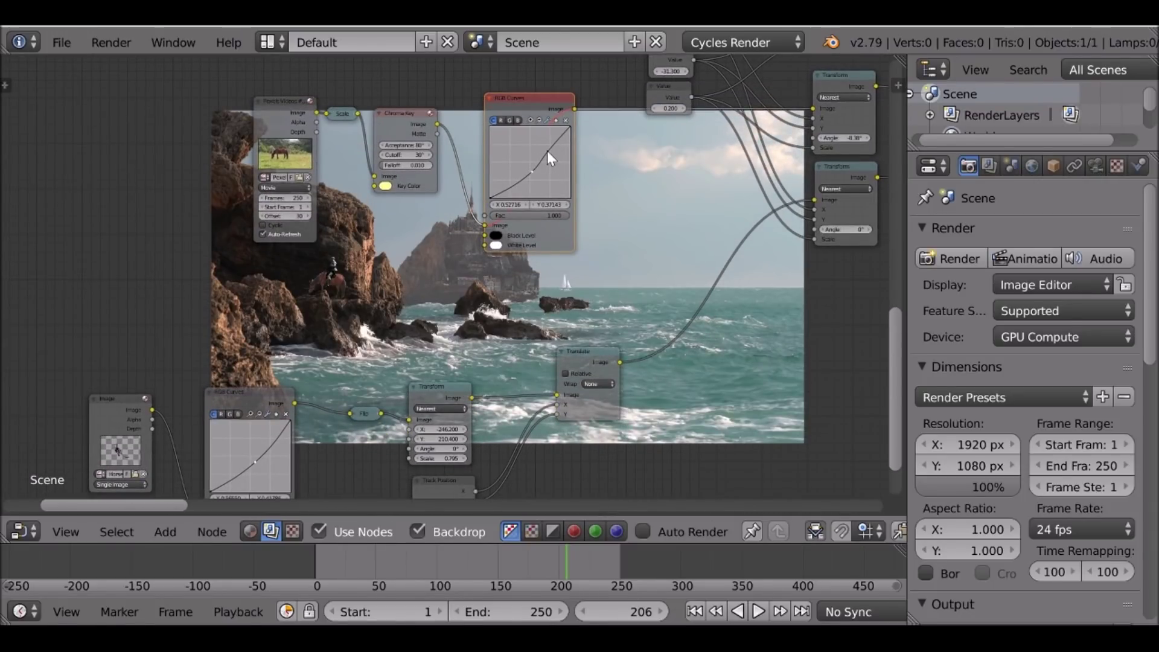
{"action": "key", "text": "m"}
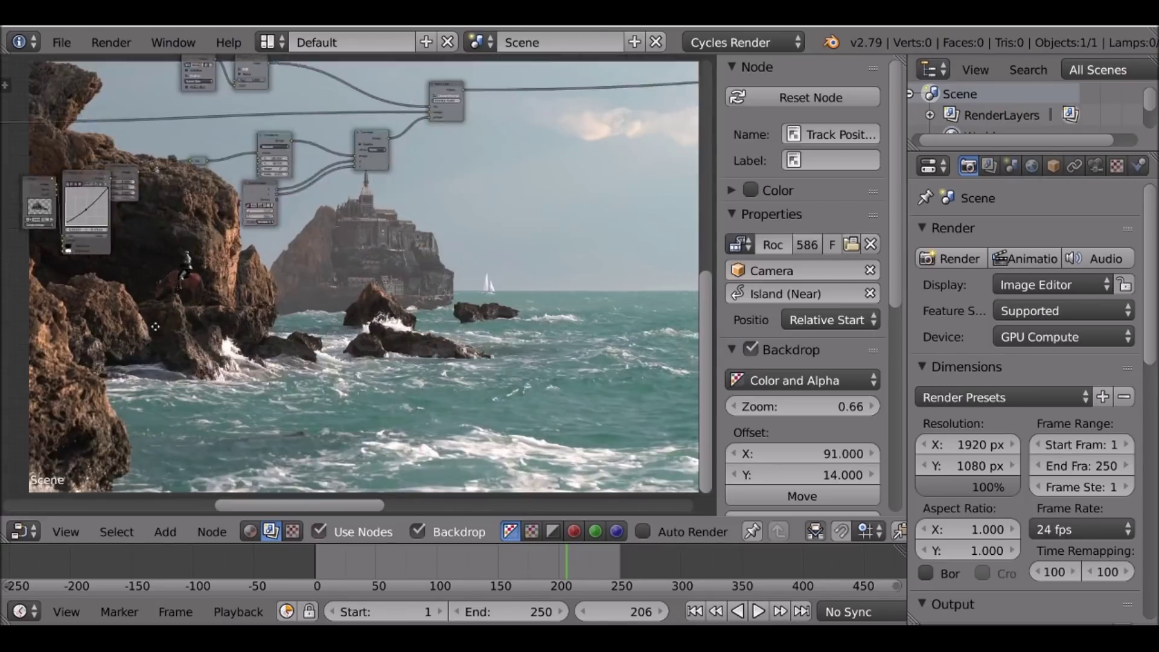
- Unmute the Mix.001 node near the branch with the movie clip's keying and two Box Mask nodes
{"action": "middle_click_drag", "start_coordinate": [146, 313], "coordinate": [352, 365]}
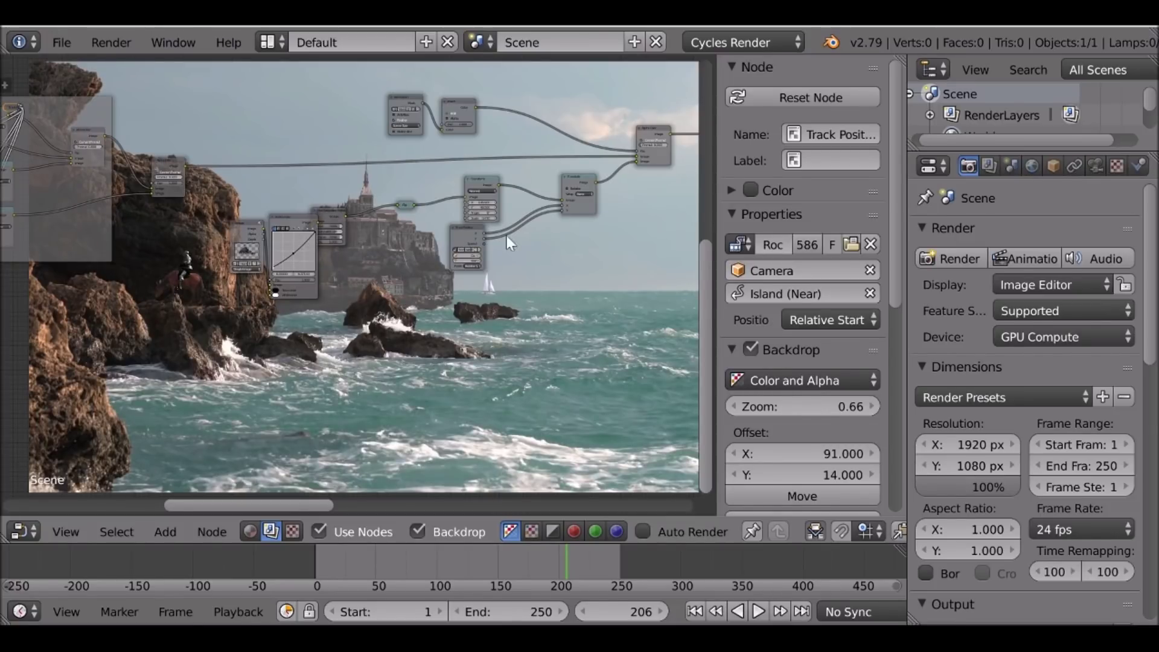
{"action": "mouse_move", "coordinate": [497, 236]}
{"action": "middle_mouse_down"}
{"action": "mouse_move", "coordinate": [250, 302]}
{"action": "mouse_move", "coordinate": [103, 325]}
{"action": "middle_mouse_up"}
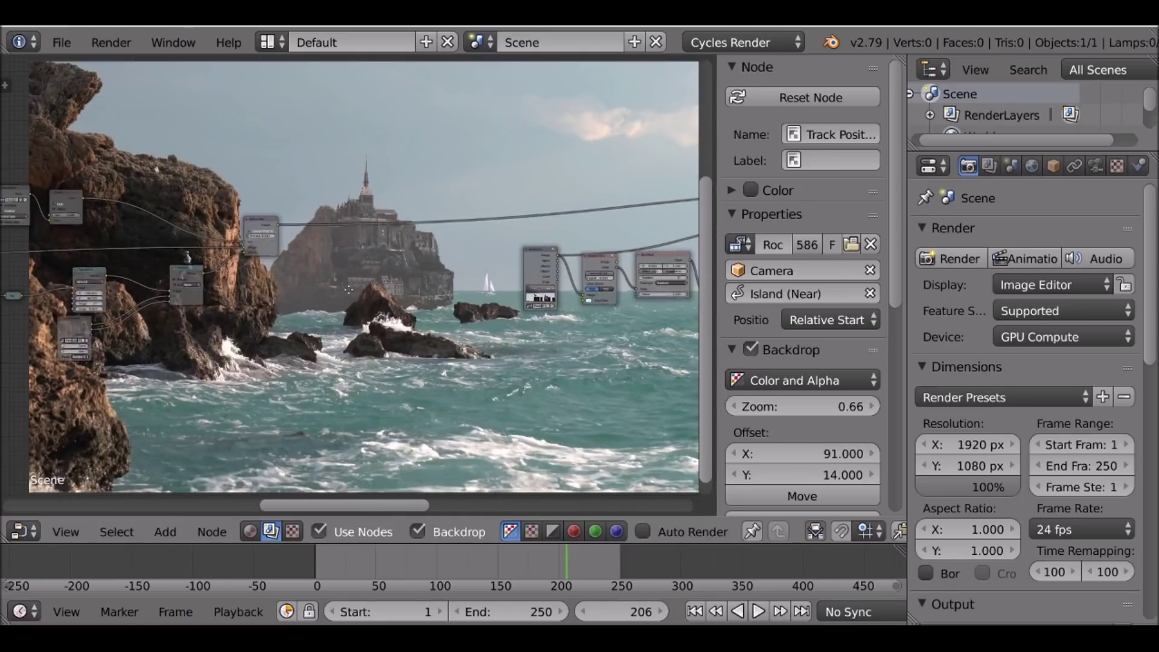
{"action": "middle_click_drag", "start_coordinate": [350, 296], "coordinate": [153, 258]}
{"action": "middle_click_drag", "start_coordinate": [560, 252], "coordinate": [448, 295]}
{"action": "scroll", "coordinate": [448, 294], "scroll_direction": "up", "scroll_amount": 2}
{"action": "middle_click_drag", "start_coordinate": [386, 243], "coordinate": [513, 122]}
{"action": "middle_click_drag", "start_coordinate": [651, 153], "coordinate": [350, 276]}
{"action": "left_click", "coordinate": [589, 146]}
{"action": "key", "text": "m"}
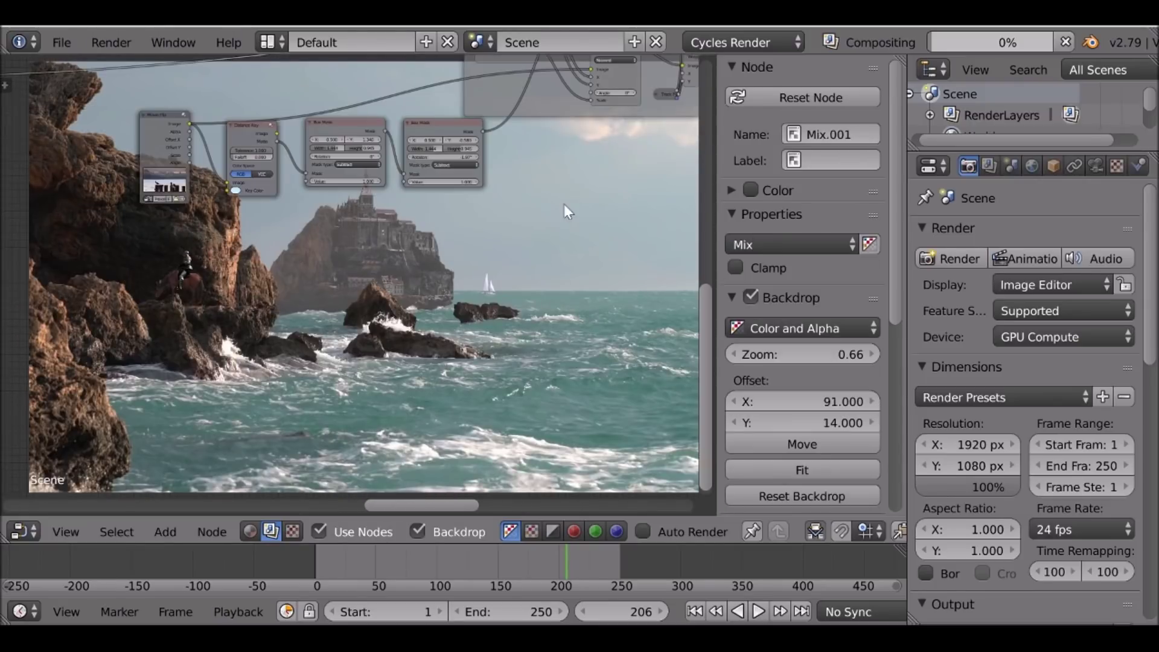
{"action": "middle_click_drag", "start_coordinate": [556, 205], "coordinate": [550, 230]}
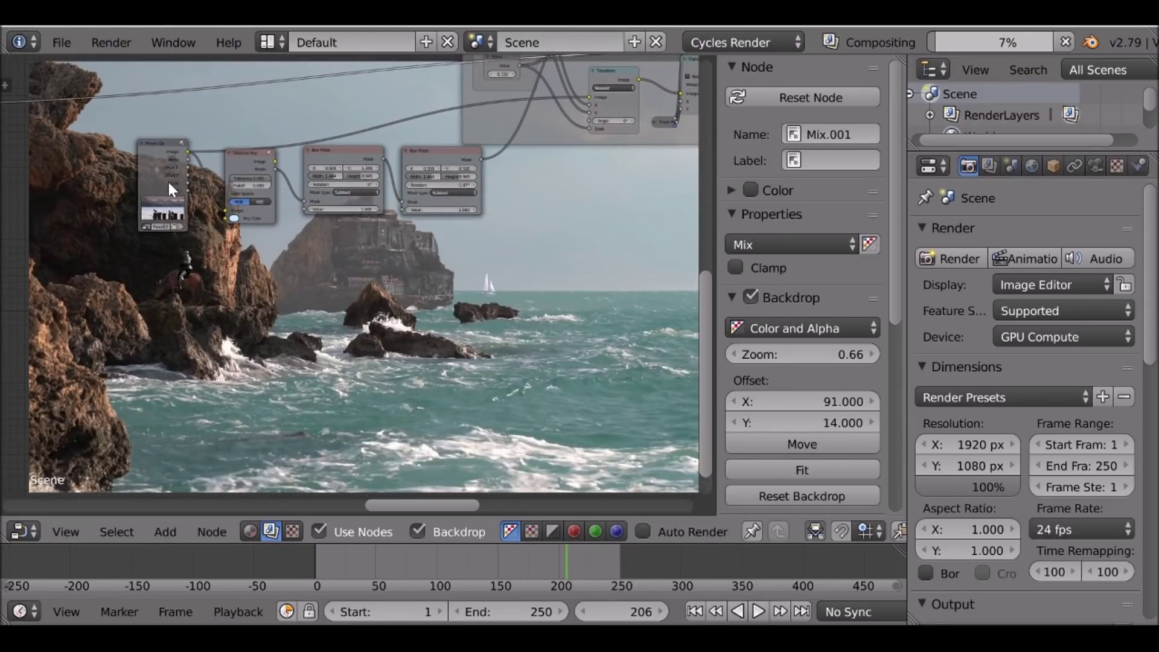
- Return the timeline to frame 1
{"action": "scroll", "coordinate": [167, 179], "scroll_direction": "up", "scroll_amount": 1}
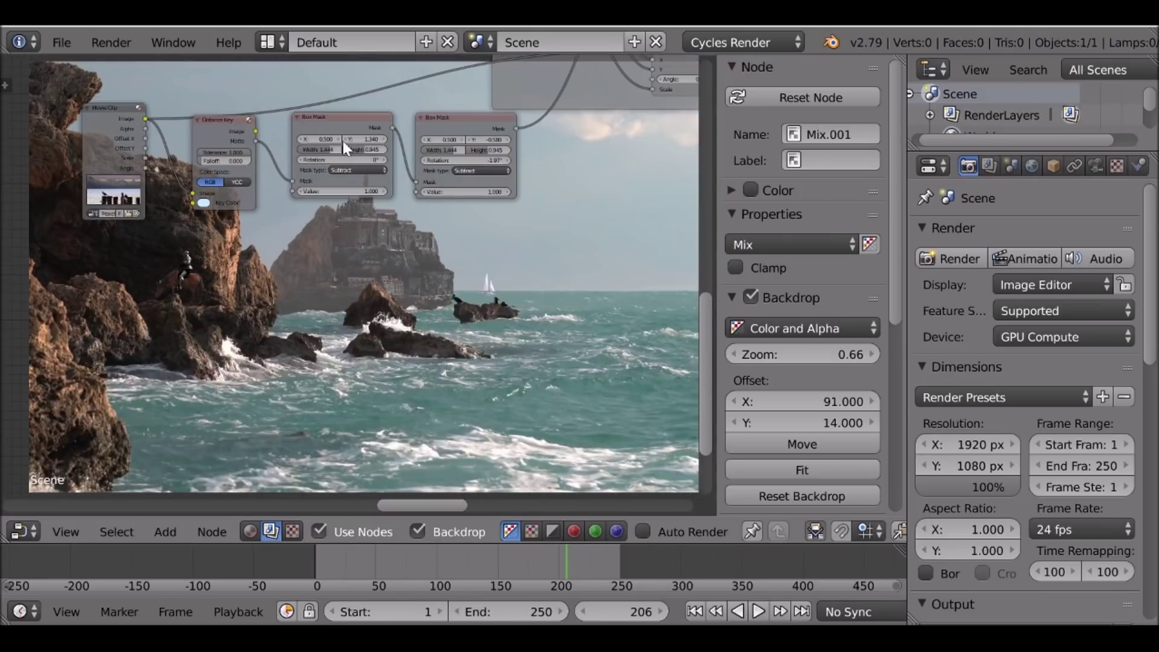
{"action": "middle_click_drag", "start_coordinate": [429, 171], "coordinate": [254, 276]}
{"action": "scroll", "coordinate": [255, 276], "scroll_direction": "down", "scroll_amount": 1}
{"action": "middle_click_drag", "start_coordinate": [420, 132], "coordinate": [311, 68]}
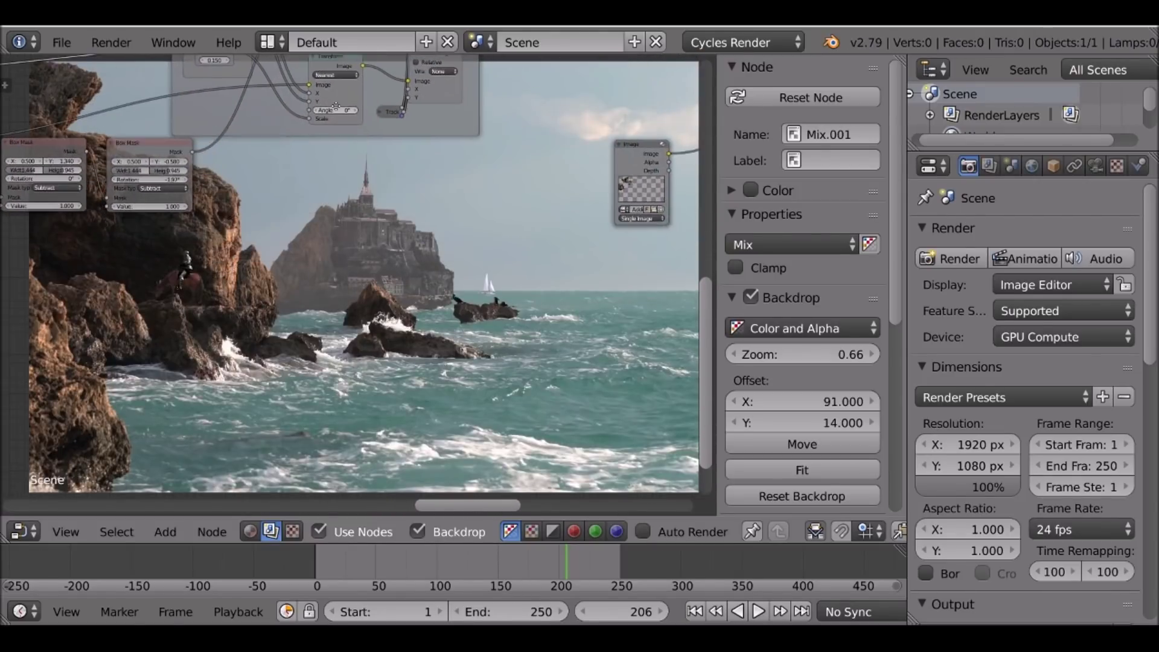
{"action": "left_click", "coordinate": [694, 609]}
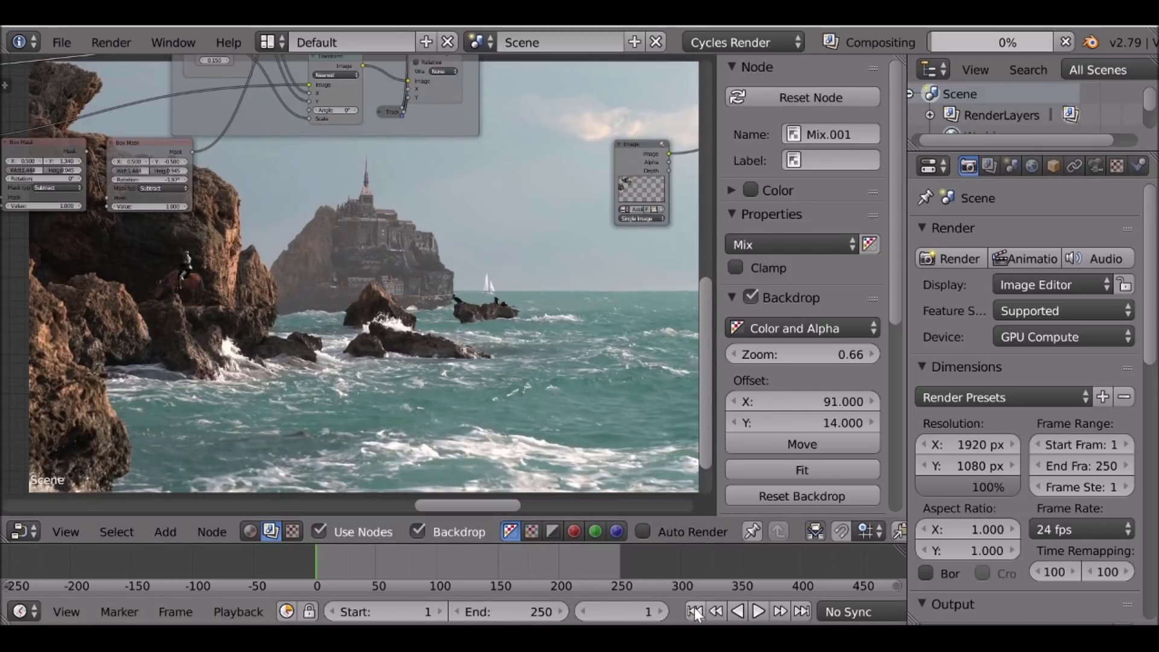
- Unmute the Alpha Over node that feeds the Sun Beams node to bring back the cliff ruins and tower
{"action": "middle_click_drag", "start_coordinate": [651, 158], "coordinate": [139, 317]}
{"action": "scroll", "coordinate": [139, 317], "scroll_direction": "down", "scroll_amount": 1}
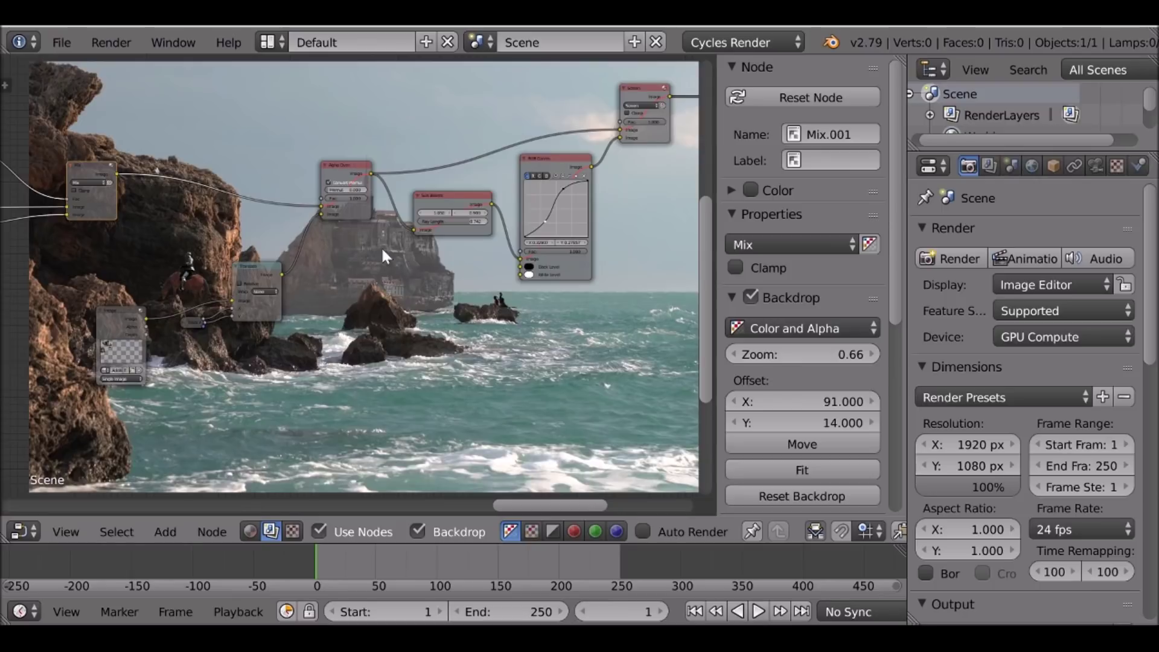
{"action": "left_click", "coordinate": [339, 171]}
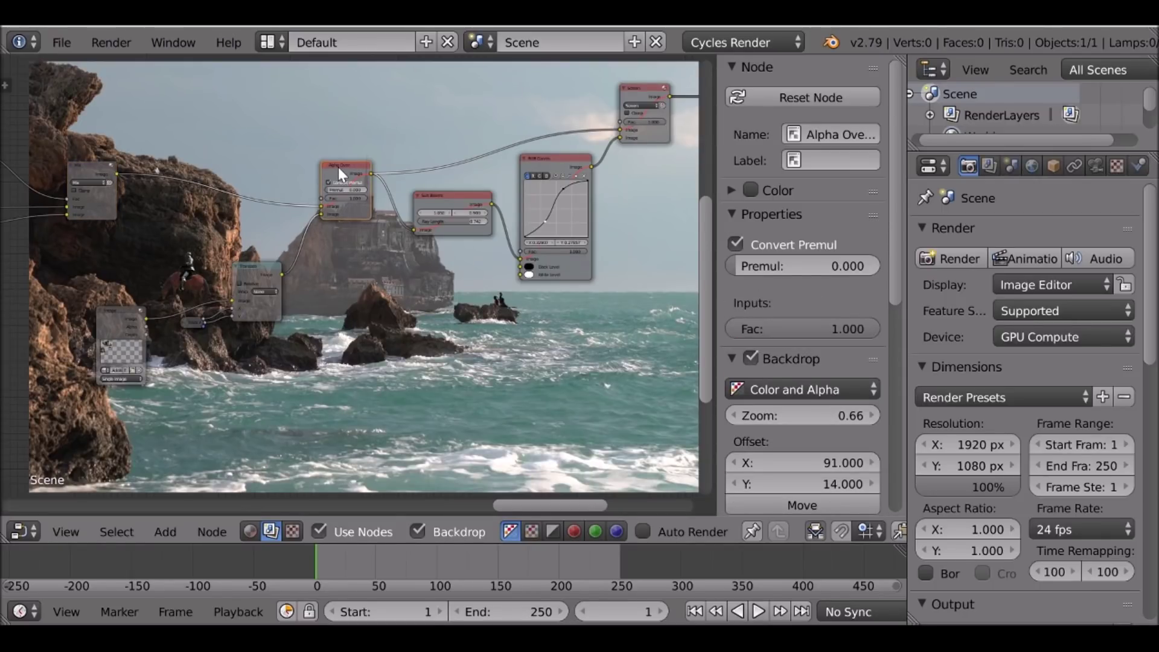
{"action": "key", "text": "m"}
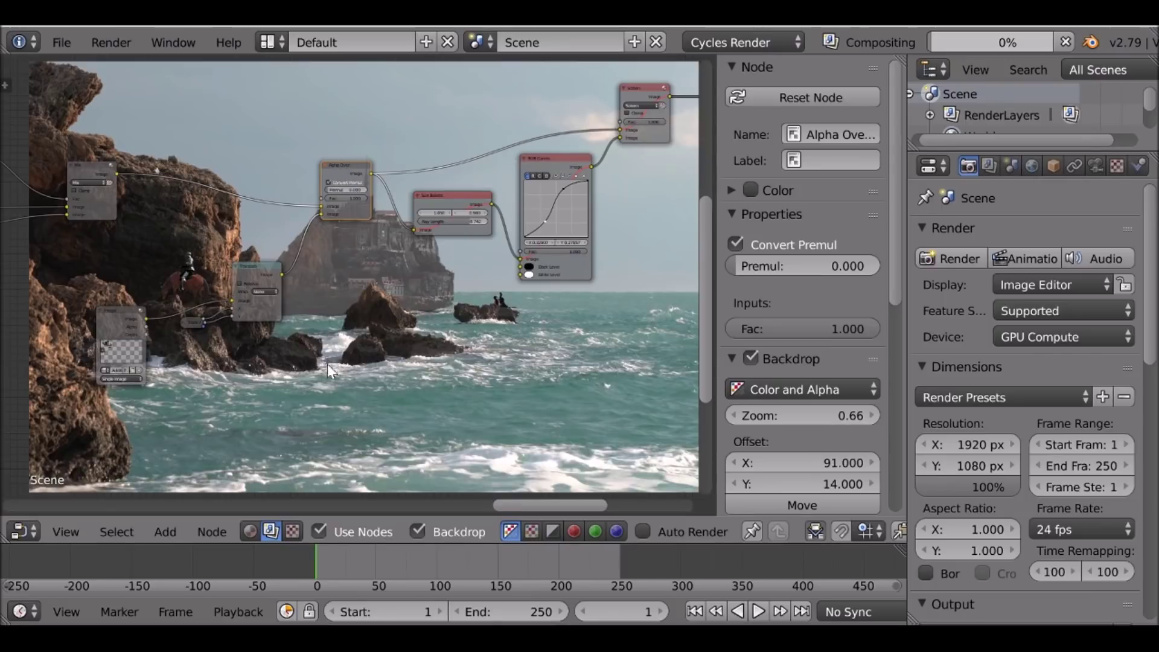
{"action": "middle_click_drag", "start_coordinate": [325, 364], "coordinate": [485, 246]}
{"action": "scroll", "coordinate": [485, 246], "scroll_direction": "up", "scroll_amount": 1}
{"action": "scroll", "coordinate": [486, 247], "scroll_direction": "up", "scroll_amount": 2}
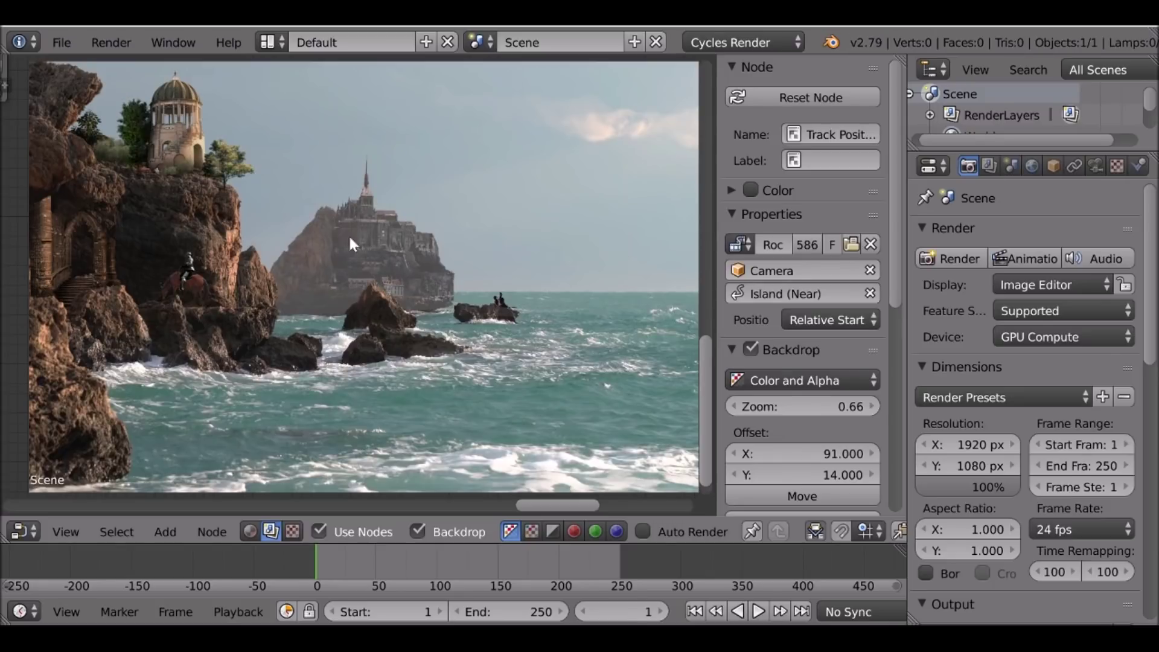
- Tidy the Sun Beams, RGB Curves and Screen nodes by moving them slightly closer together
{"action": "scroll", "coordinate": [374, 234], "scroll_direction": "down", "scroll_amount": 4}
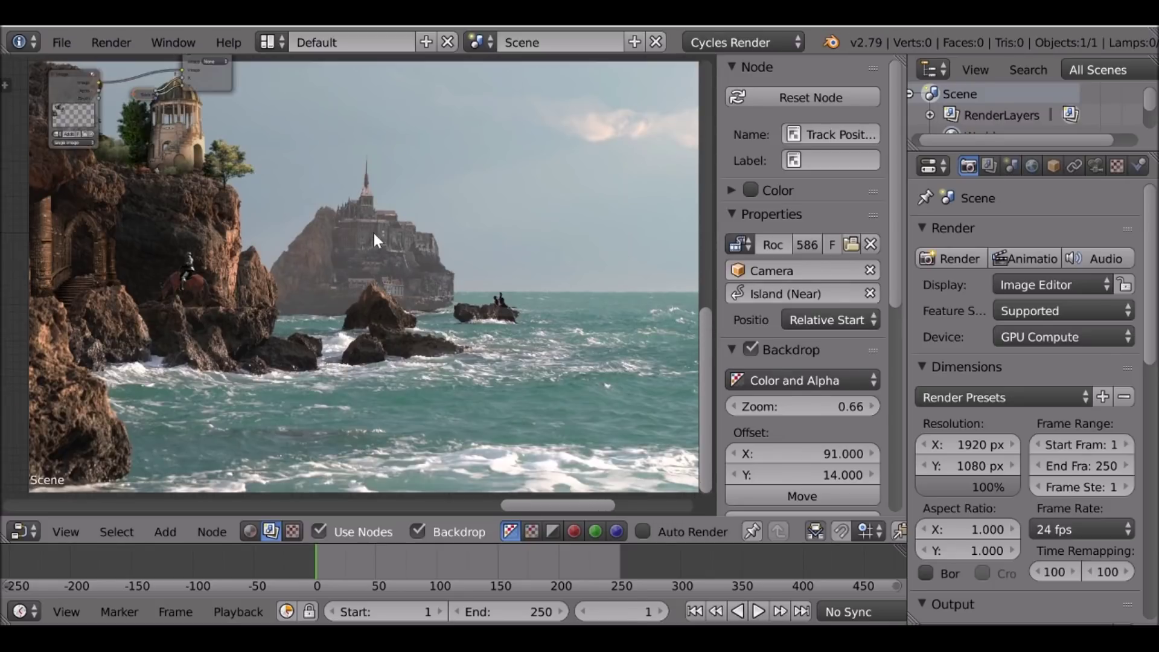
{"action": "scroll", "coordinate": [374, 234], "scroll_direction": "down", "scroll_amount": 3}
{"action": "middle_click_drag", "start_coordinate": [408, 198], "coordinate": [384, 306]}
{"action": "scroll", "coordinate": [383, 307], "scroll_direction": "up", "scroll_amount": 1}
{"action": "middle_click_drag", "start_coordinate": [389, 238], "coordinate": [361, 338]}
{"action": "scroll", "coordinate": [375, 279], "scroll_direction": "up", "scroll_amount": 1}
{"action": "scroll", "coordinate": [361, 341], "scroll_direction": "up", "scroll_amount": 2}
{"action": "scroll", "coordinate": [352, 313], "scroll_direction": "up", "scroll_amount": 1}
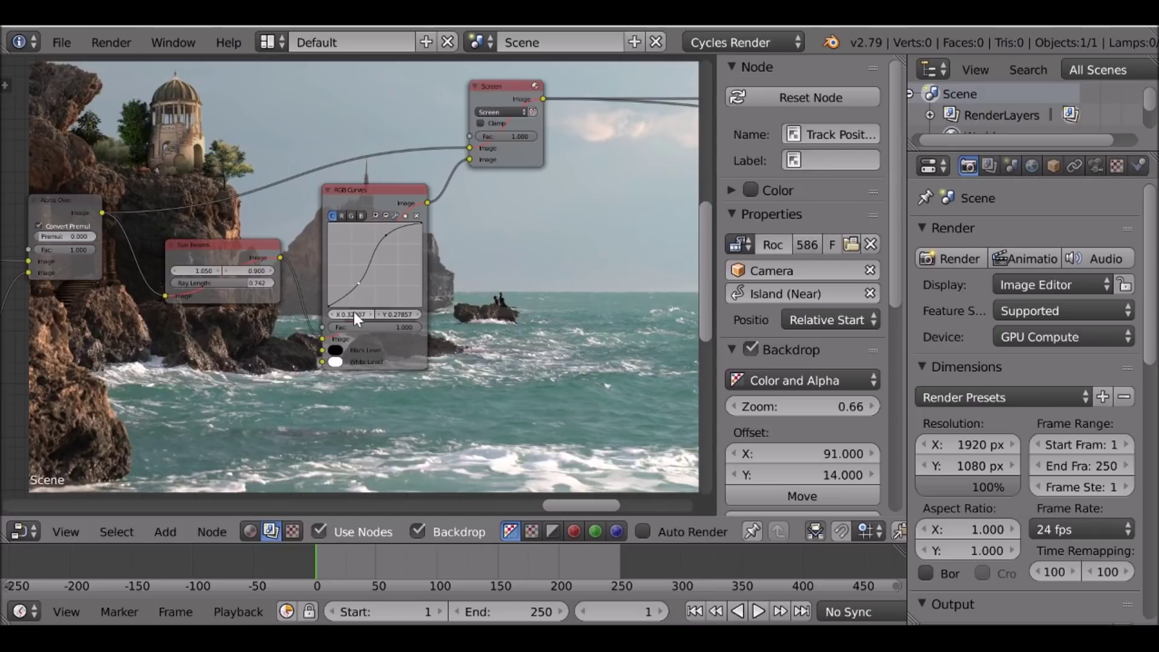
{"action": "middle_click_drag", "start_coordinate": [335, 290], "coordinate": [461, 315]}
{"action": "scroll", "coordinate": [461, 314], "scroll_direction": "up", "scroll_amount": 1}
{"action": "left_click_drag", "start_coordinate": [311, 272], "coordinate": [309, 275]}
{"action": "middle_click_drag", "start_coordinate": [377, 272], "coordinate": [278, 294]}
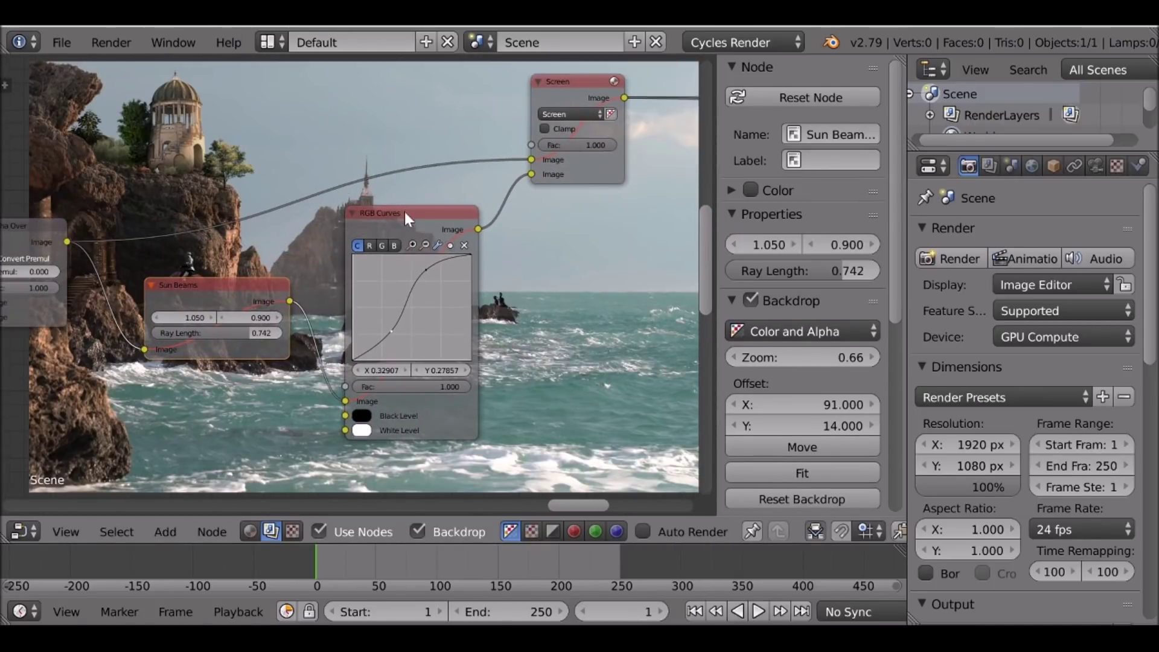
{"action": "left_click_drag", "start_coordinate": [580, 84], "coordinate": [526, 84]}
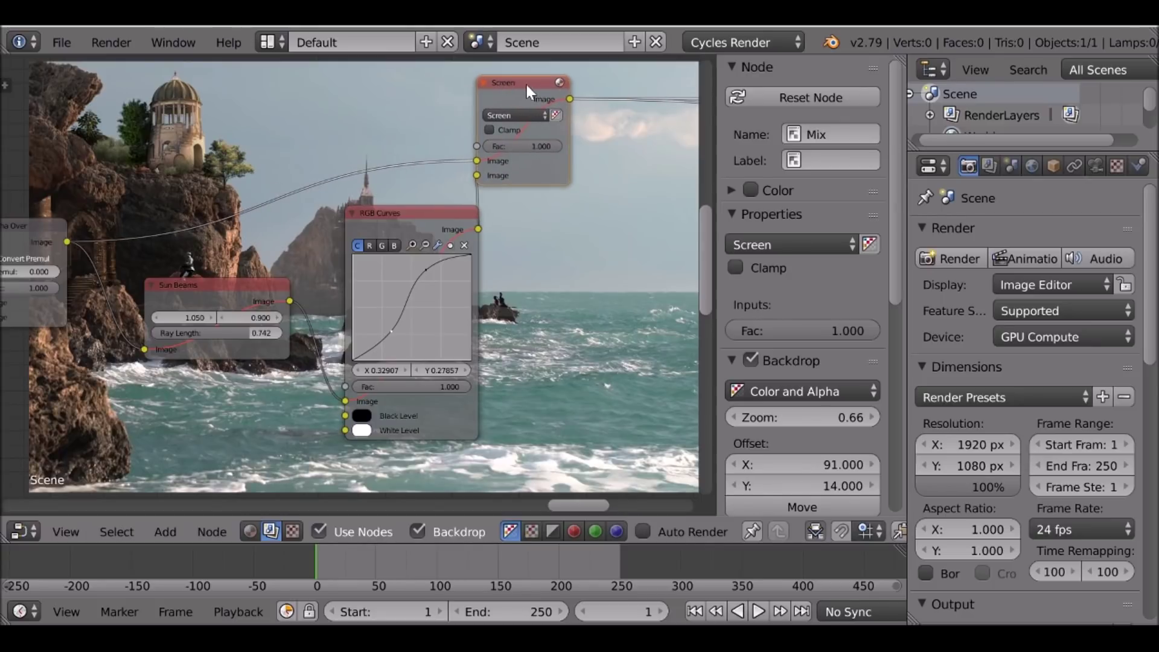
{"action": "mouse_move", "coordinate": [424, 227]}
{"action": "left_mouse_down"}
{"action": "mouse_move", "coordinate": [373, 228]}
{"action": "mouse_move", "coordinate": [405, 223]}
{"action": "left_mouse_up"}
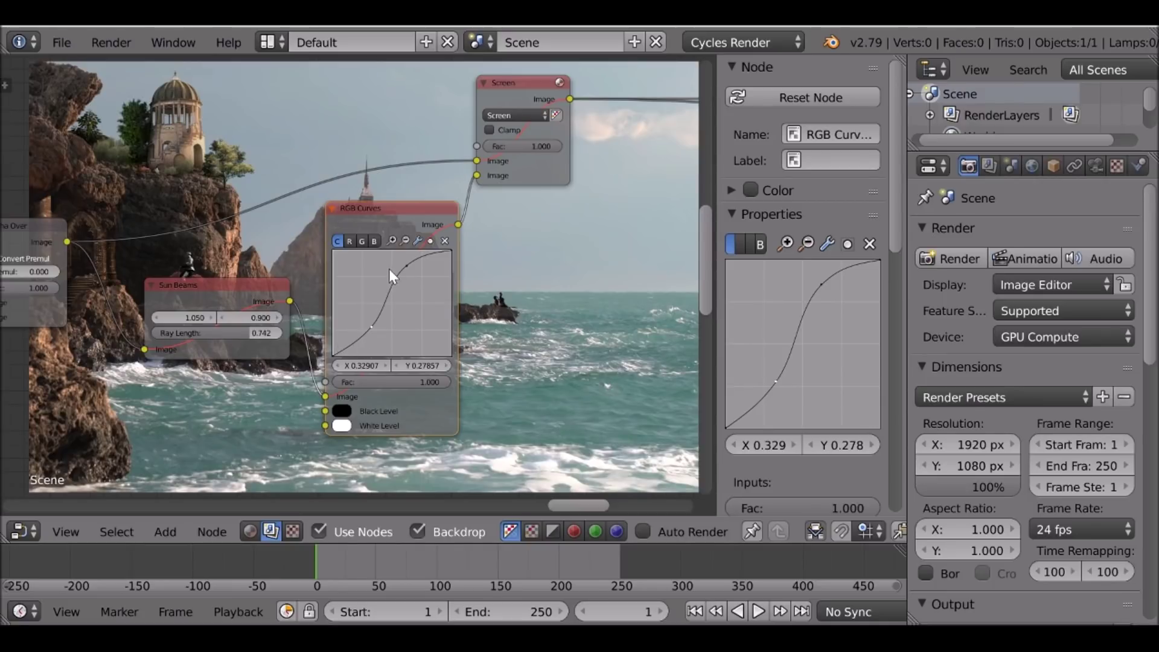
- Select the Sun Beams, RGB Curves and Screen nodes together and unmute all three
{"action": "left_click", "coordinate": [217, 290]}
{"action": "left_click", "coordinate": [403, 218]}
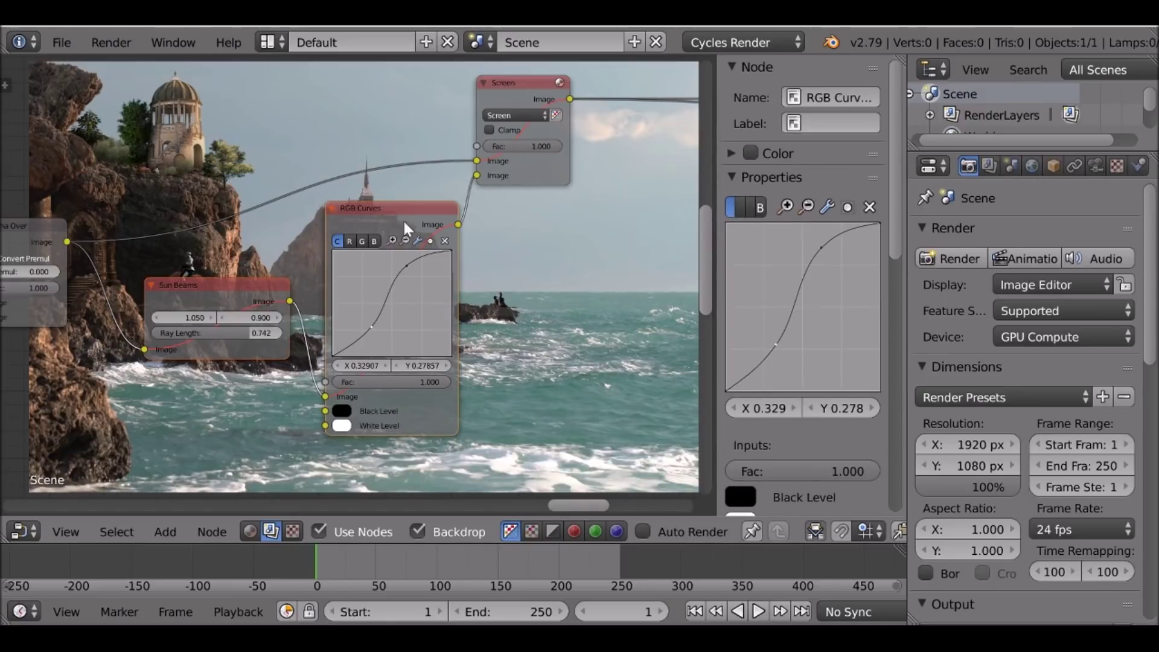
{"action": "left_click", "coordinate": [507, 95], "text": "shift"}
{"action": "scroll", "coordinate": [522, 231], "scroll_direction": "down", "scroll_amount": 8}
{"action": "key", "text": "m"}
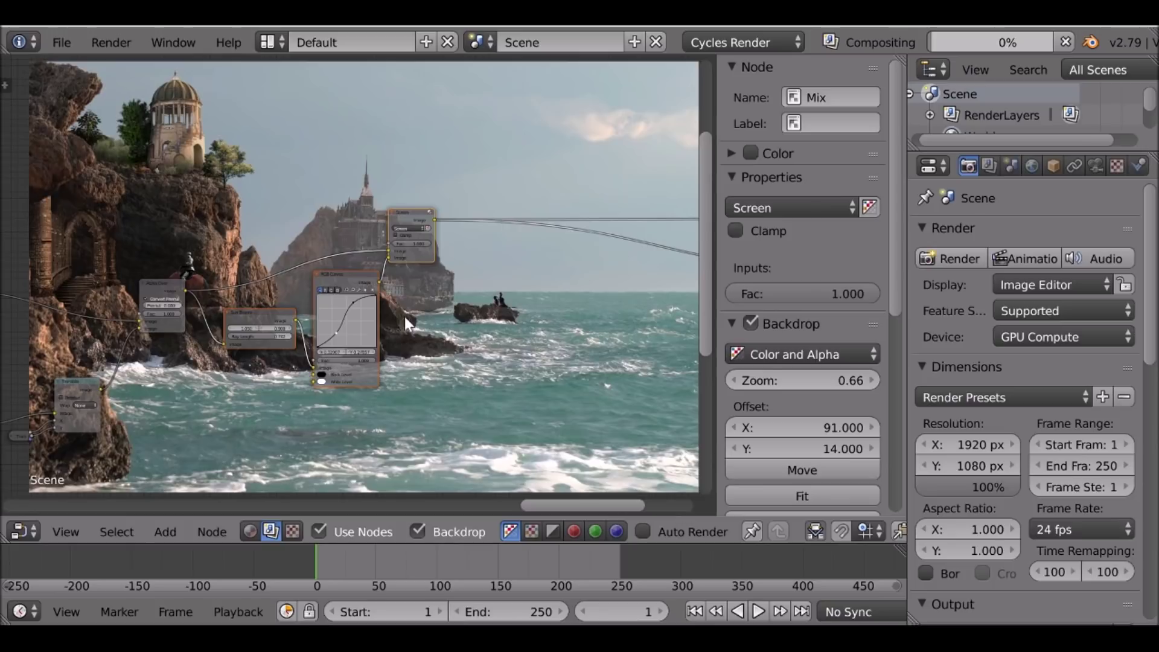
- Reduce the backdrop zoom to 0.49 and examine the sun beams over the full composite
{"action": "left_click_drag", "start_coordinate": [802, 380], "coordinate": [773, 380]}
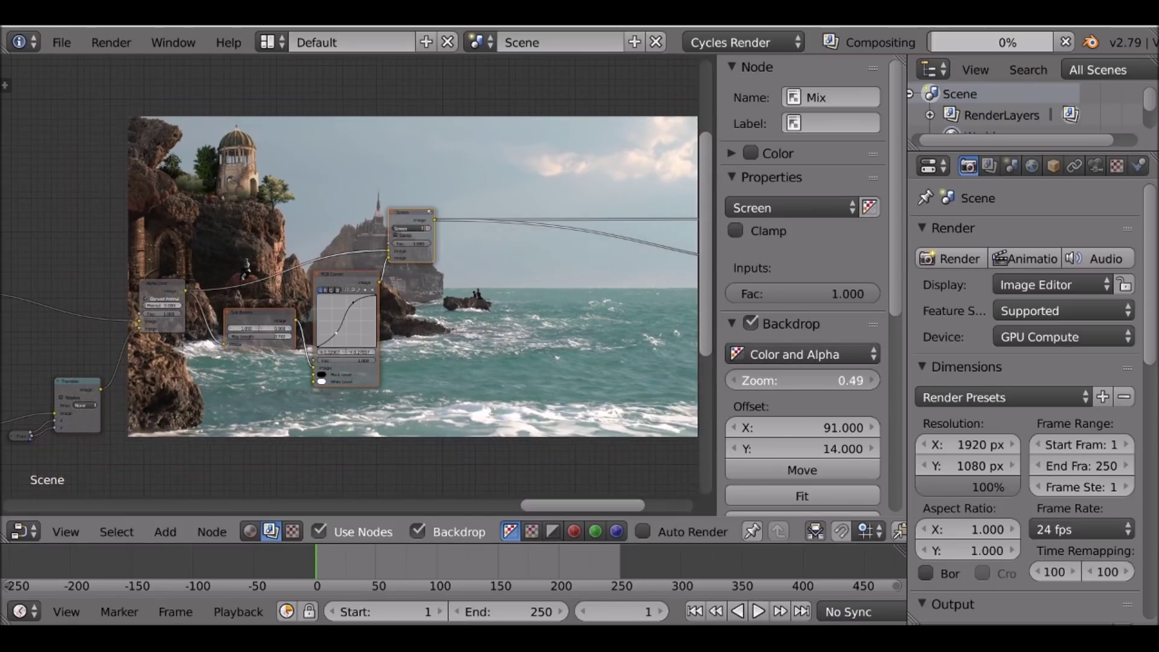
{"action": "middle_click_drag", "start_coordinate": [476, 424], "coordinate": [365, 102]}
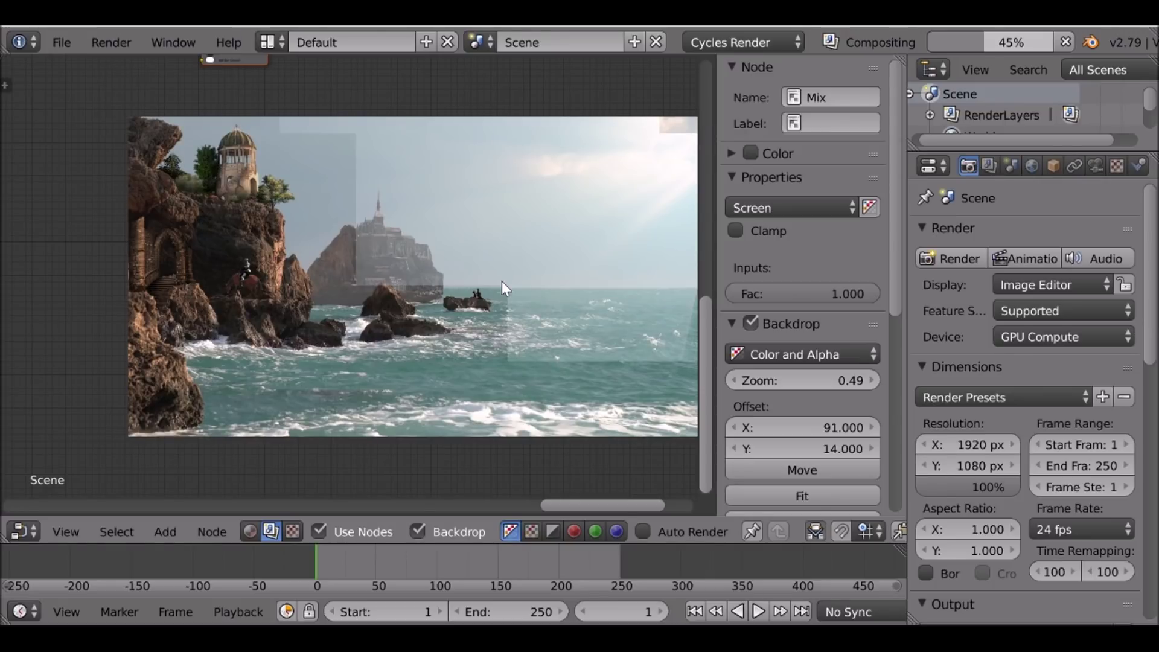
{"action": "scroll", "coordinate": [338, 303], "scroll_direction": "up", "scroll_amount": 1}
{"action": "scroll", "coordinate": [298, 321], "scroll_direction": "down", "scroll_amount": 4}
{"action": "middle_click_drag", "start_coordinate": [326, 299], "coordinate": [358, 412]}
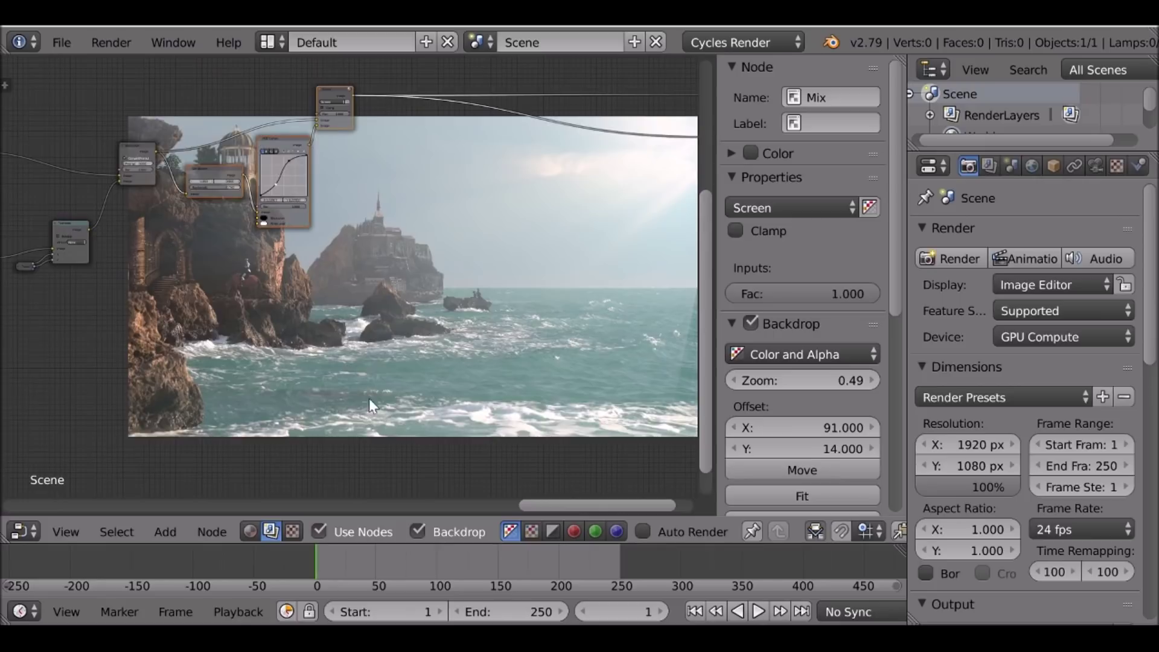
{"action": "middle_click_drag", "start_coordinate": [416, 228], "coordinate": [275, 345]}
{"action": "scroll", "coordinate": [275, 345], "scroll_direction": "down", "scroll_amount": 3}
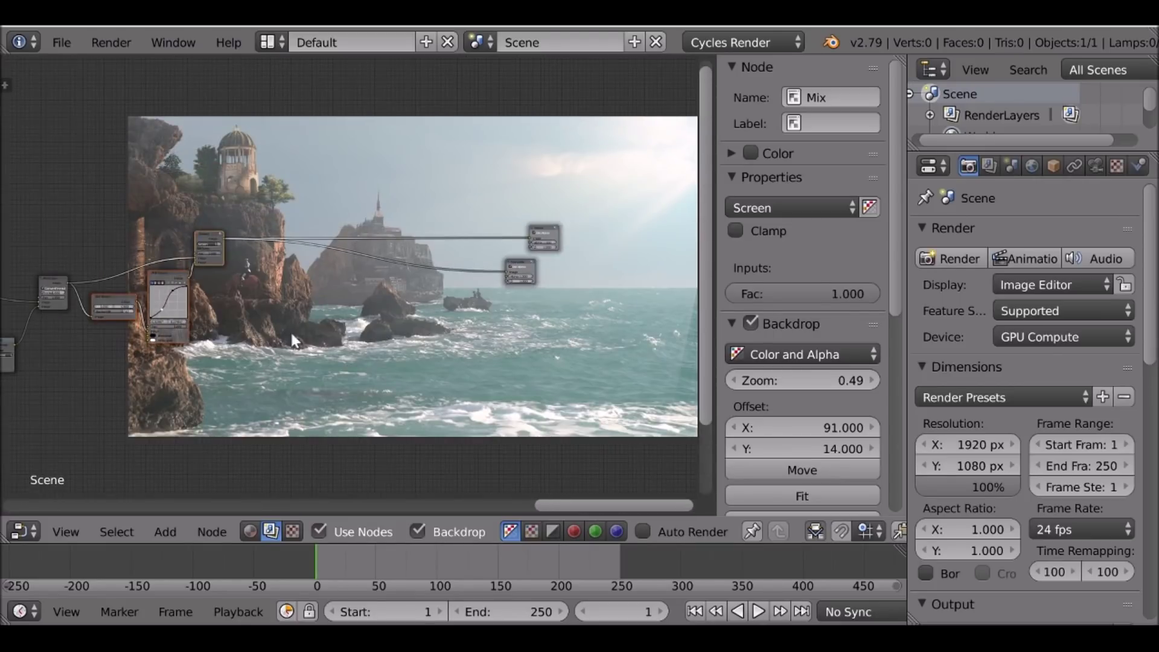
{"action": "middle_click_drag", "start_coordinate": [378, 317], "coordinate": [295, 90]}
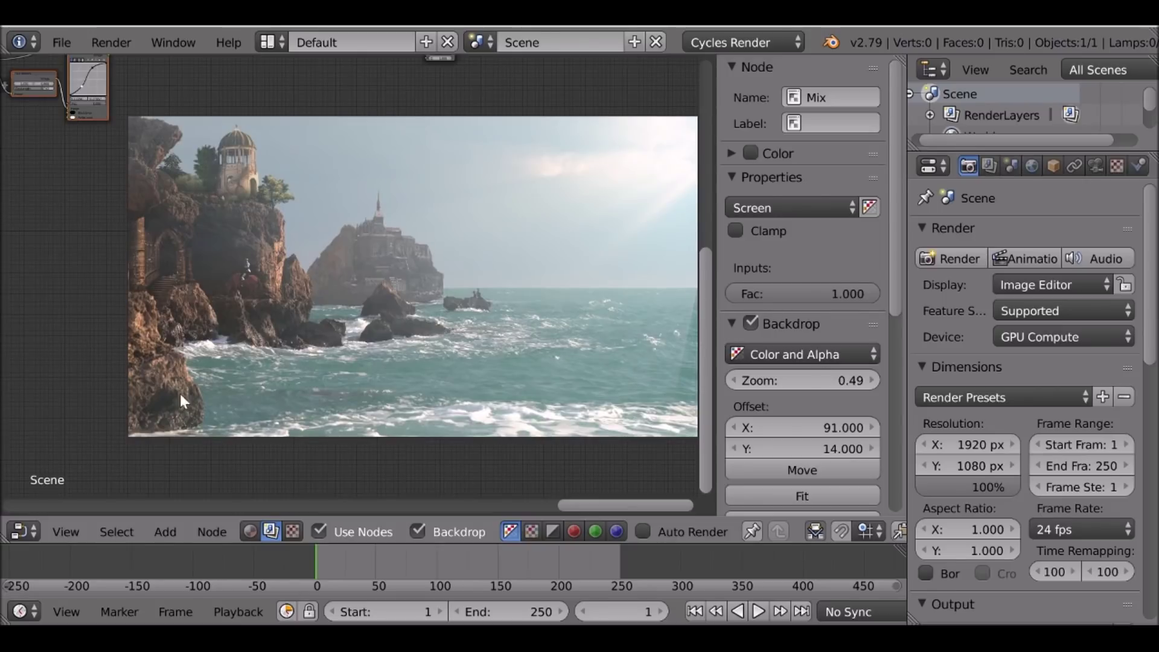
{"action": "middle_click_drag", "start_coordinate": [431, 309], "coordinate": [488, 442]}
{"action": "scroll", "coordinate": [488, 434], "scroll_direction": "up", "scroll_amount": 3}
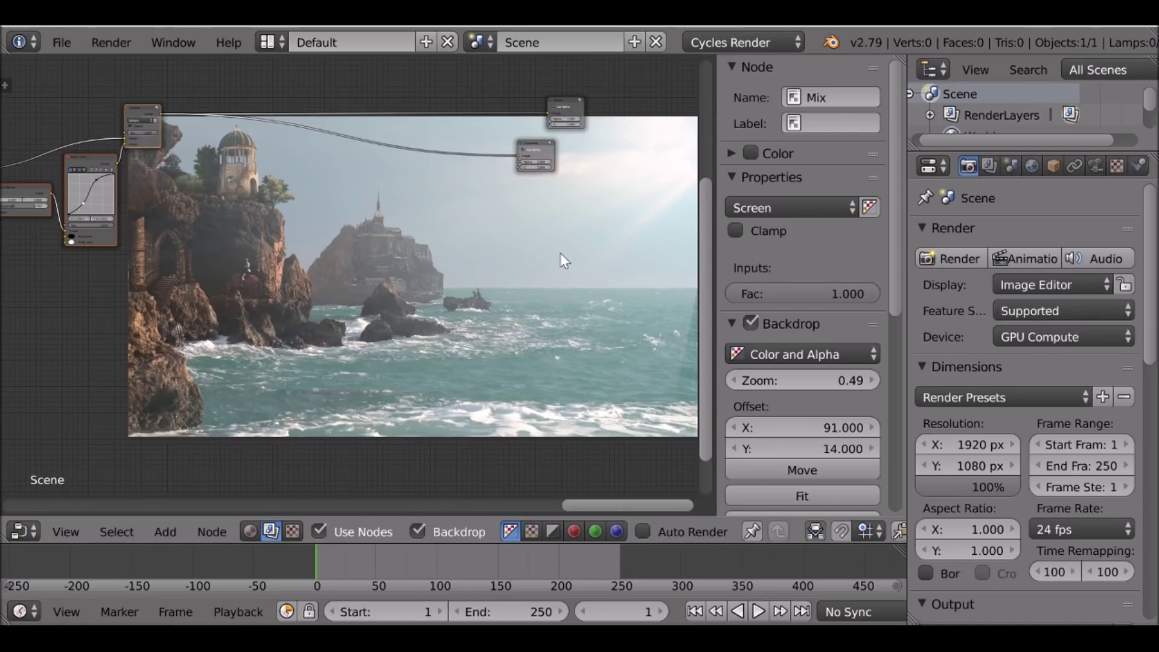
- Set the render output folder to CopseCove Digital Matte Painting inside the Tutorials folder
{"action": "left_click_drag", "start_coordinate": [1151, 223], "coordinate": [1154, 324]}
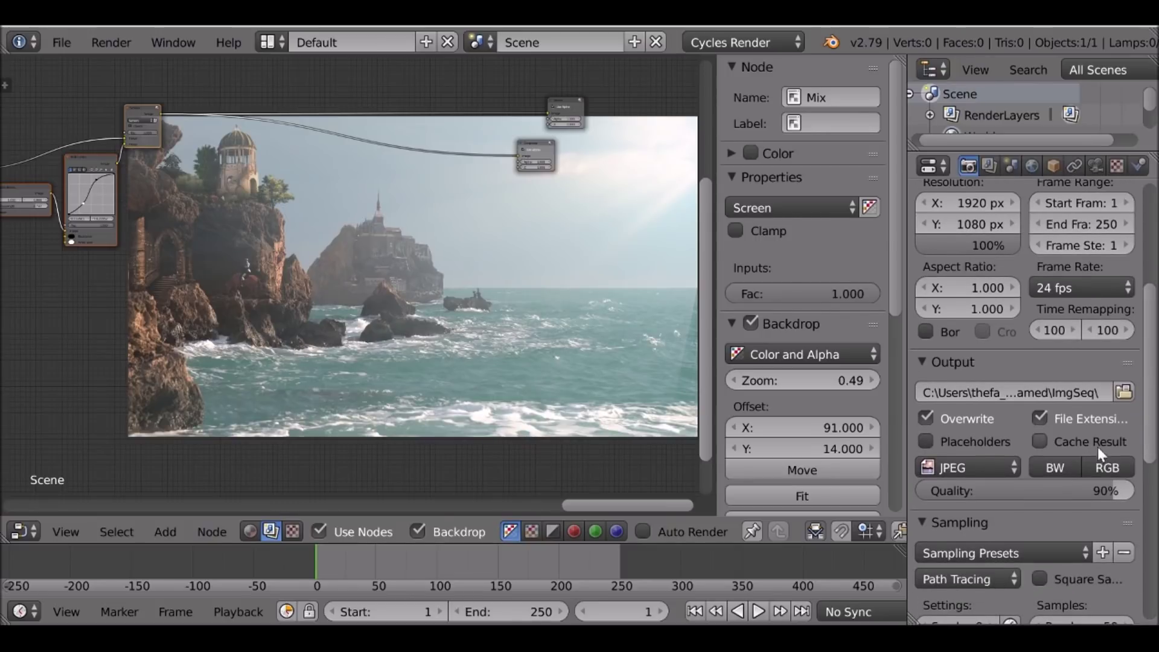
{"action": "left_click", "coordinate": [1122, 392]}
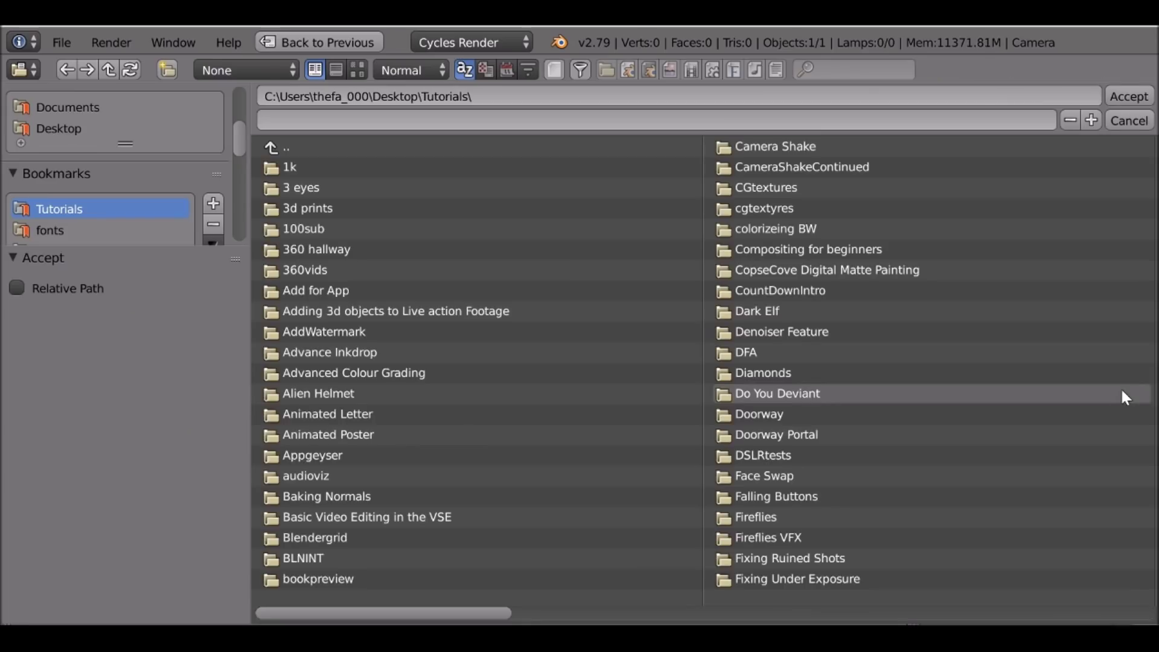
{"action": "left_click", "coordinate": [770, 271]}
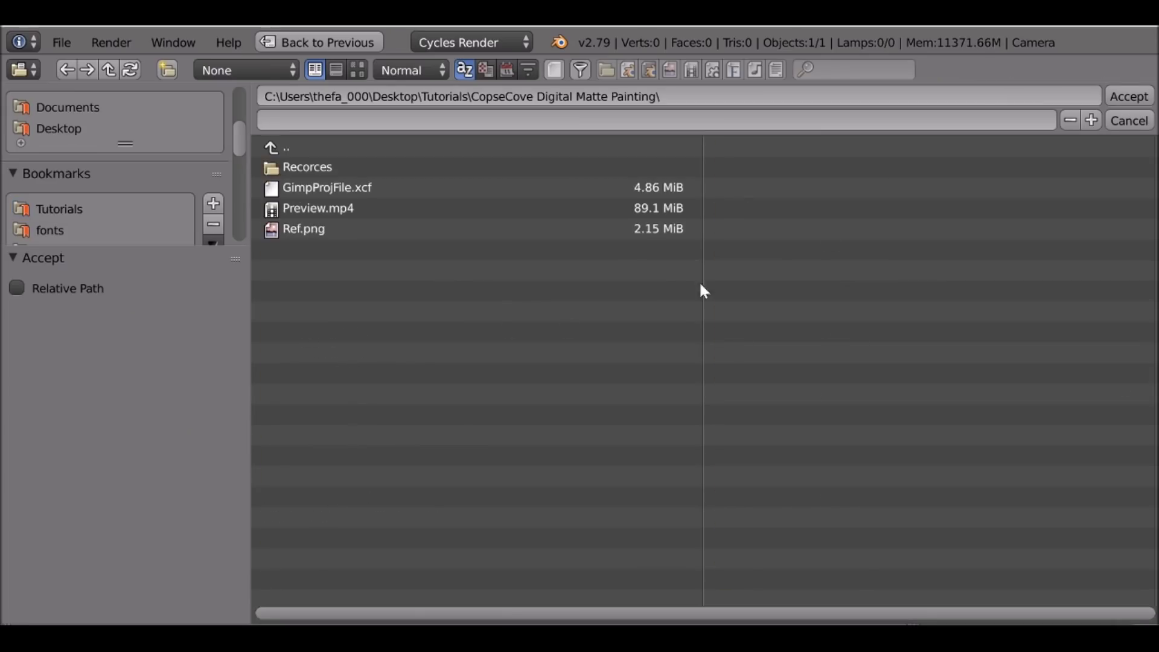
{"action": "left_click", "coordinate": [1114, 94]}
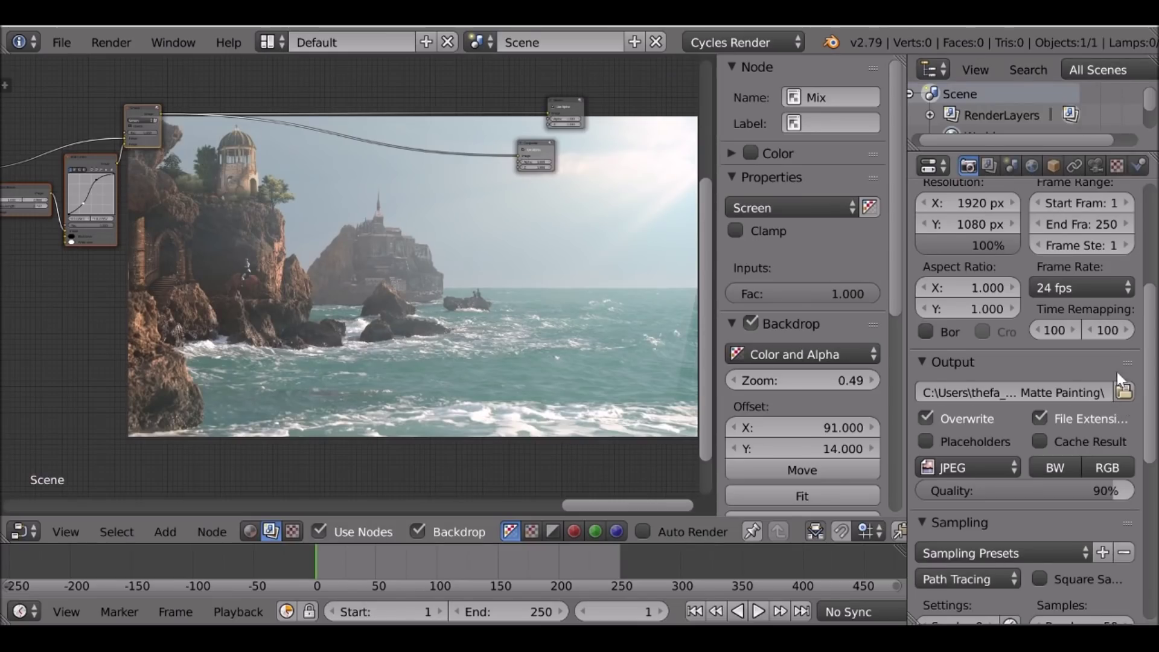
- Set the output format to FFmpeg video and apply the h264 in MP4 encoding preset
{"action": "scroll", "coordinate": [1116, 372], "scroll_direction": "down", "scroll_amount": 6}
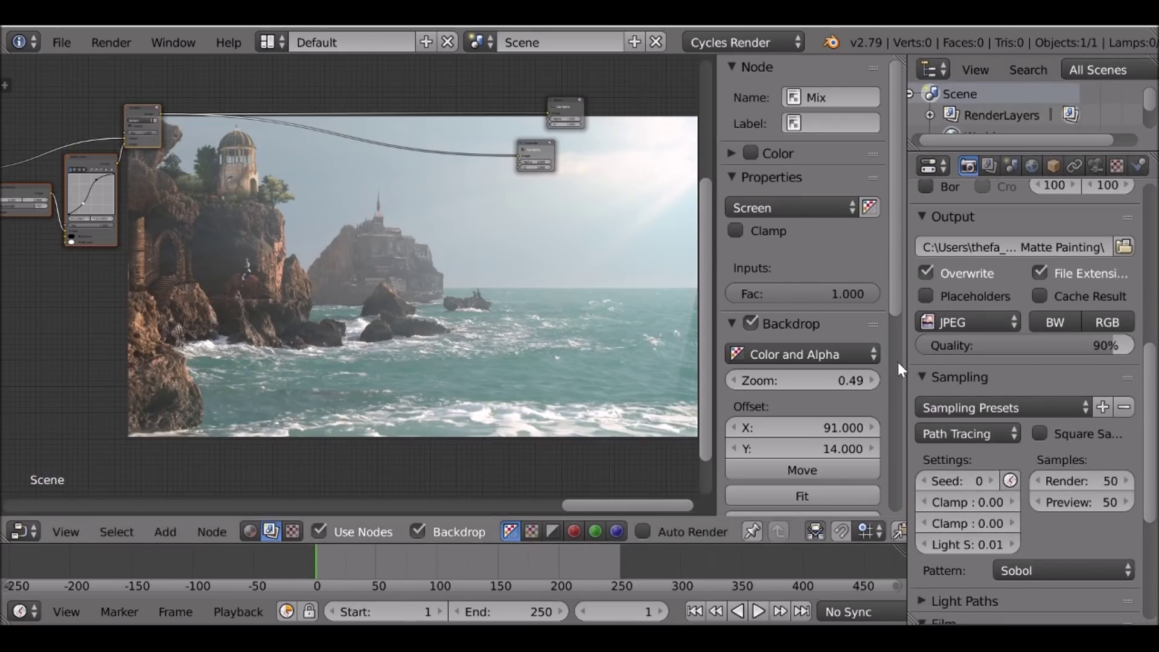
{"action": "left_click", "coordinate": [955, 321]}
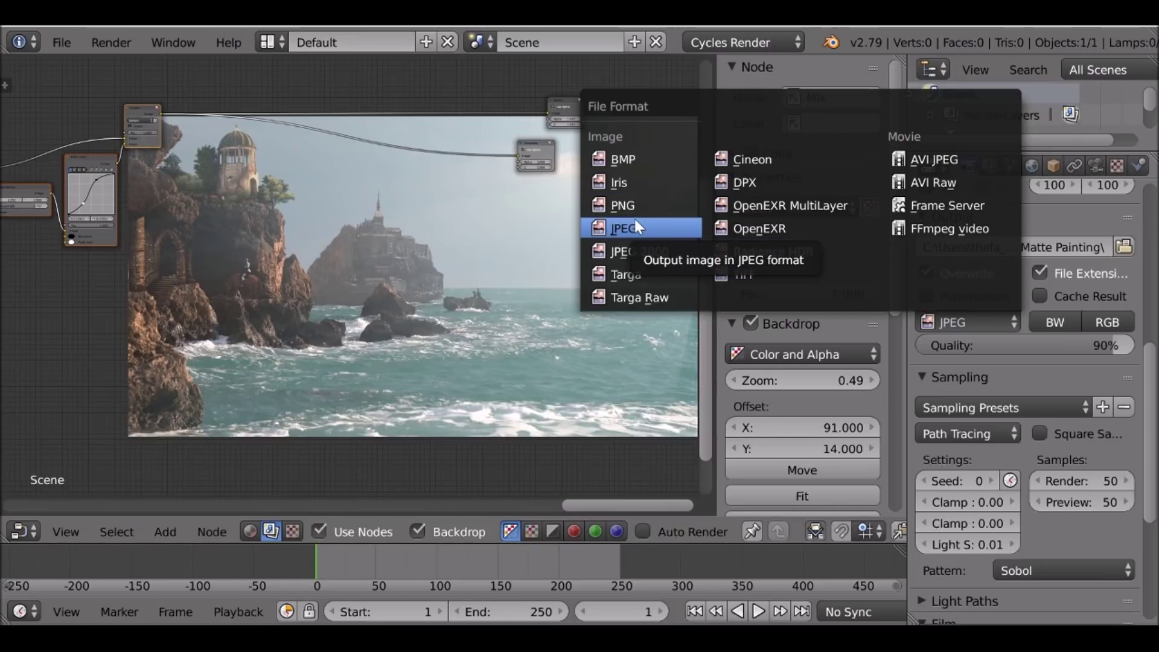
{"action": "left_click", "coordinate": [957, 233]}
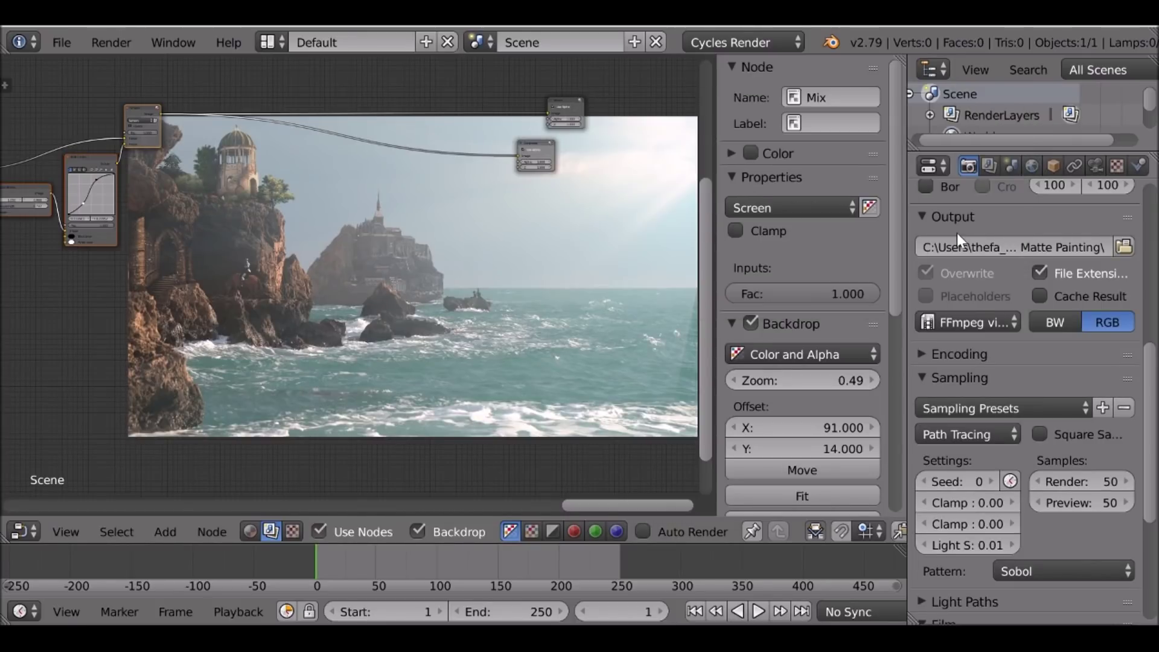
{"action": "scroll", "coordinate": [960, 326], "scroll_direction": "down", "scroll_amount": 1}
{"action": "left_click", "coordinate": [946, 329]}
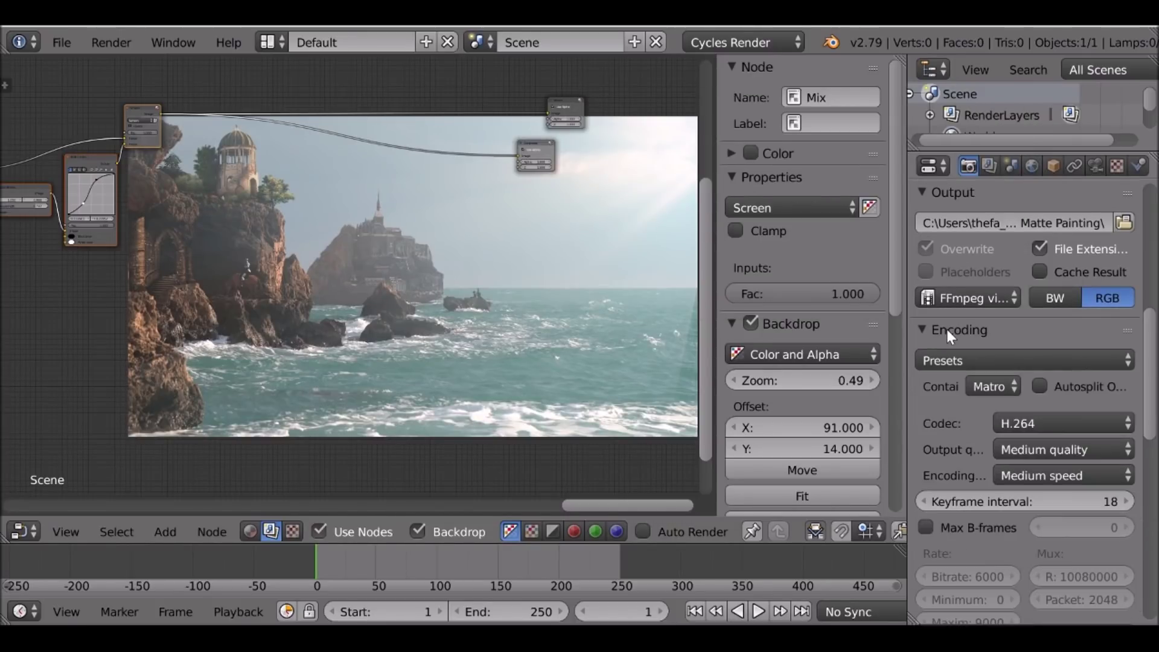
{"action": "left_click", "coordinate": [951, 360]}
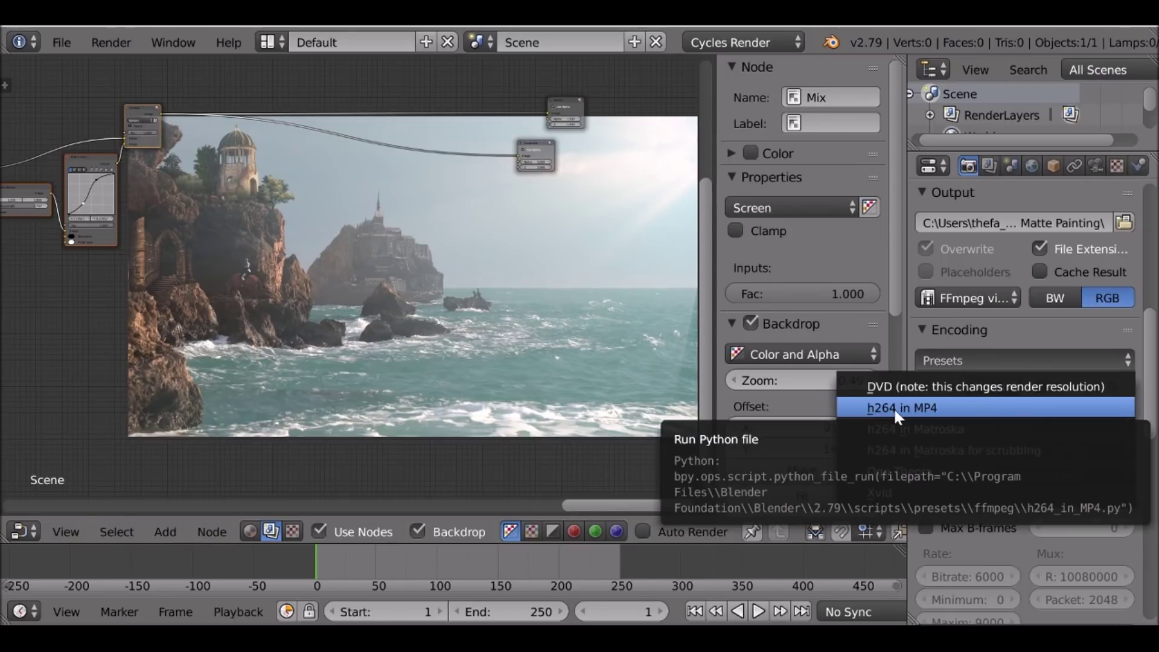
{"action": "left_click", "coordinate": [953, 408]}
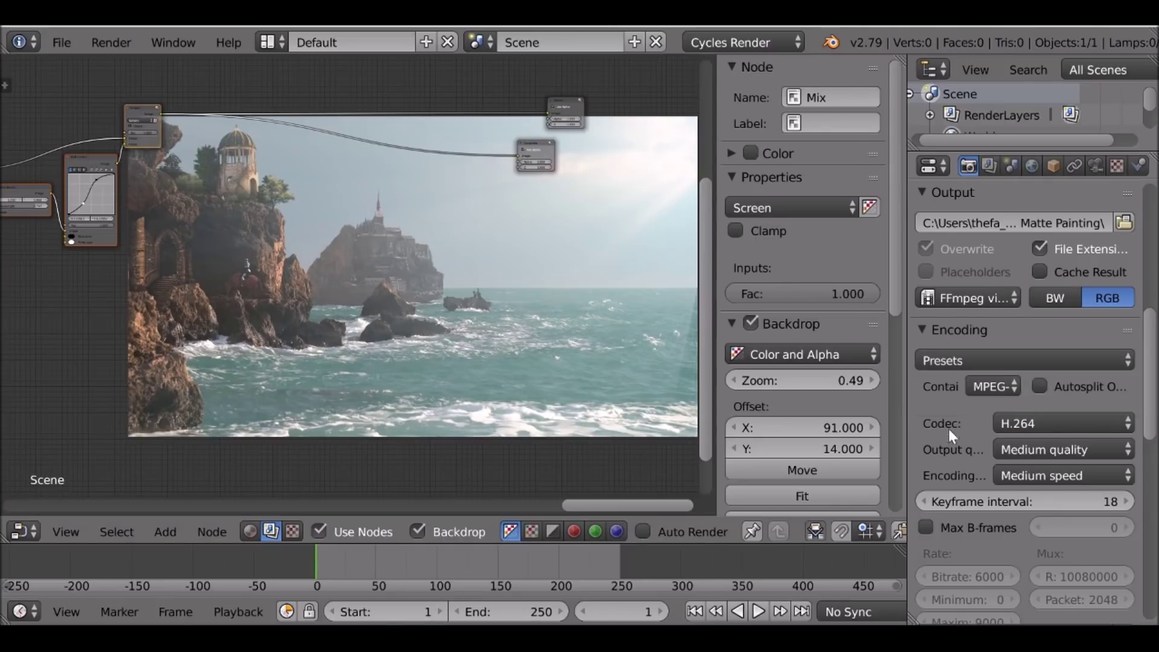
{"action": "scroll", "coordinate": [942, 416], "scroll_direction": "up", "scroll_amount": 15}
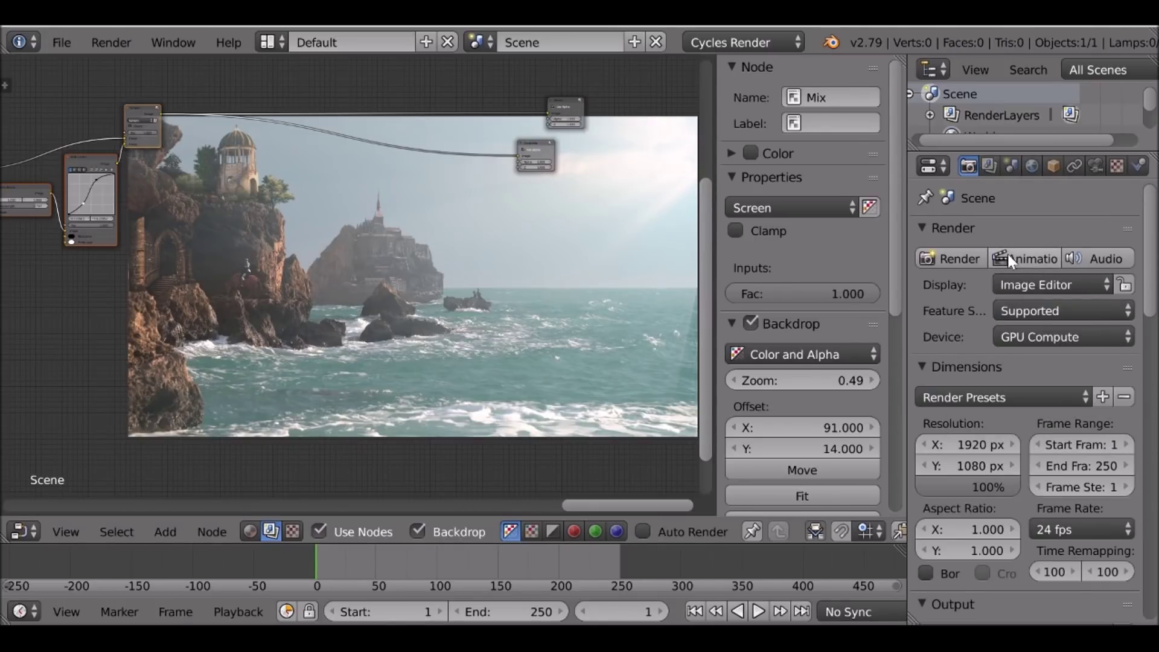
{"action": "middle_click_drag", "start_coordinate": [467, 266], "coordinate": [440, 246]}
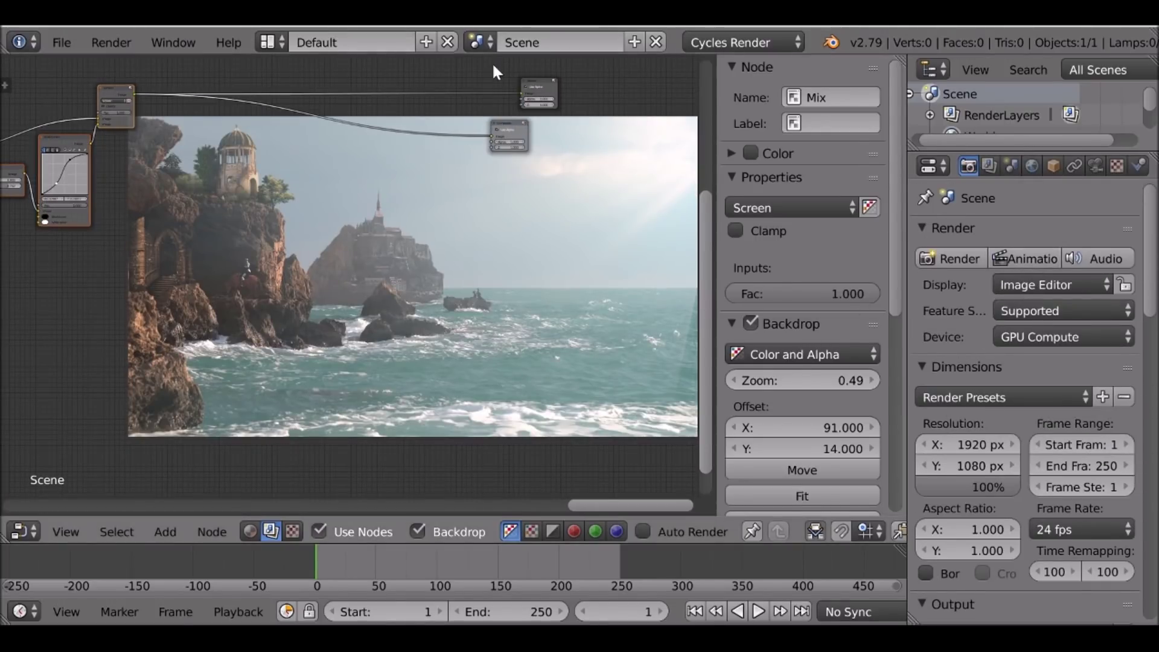
- Switch to the web browser and look through the Darkfall Tutorials Facebook group's discussion page
{"action": "mouse_move", "coordinate": [384, 26]}
{"action": "left_click", "coordinate": [379, 92]}
{"action": "scroll", "coordinate": [645, 537], "scroll_direction": "down", "scroll_amount": 8}
{"action": "scroll", "coordinate": [680, 499], "scroll_direction": "up", "scroll_amount": 5}
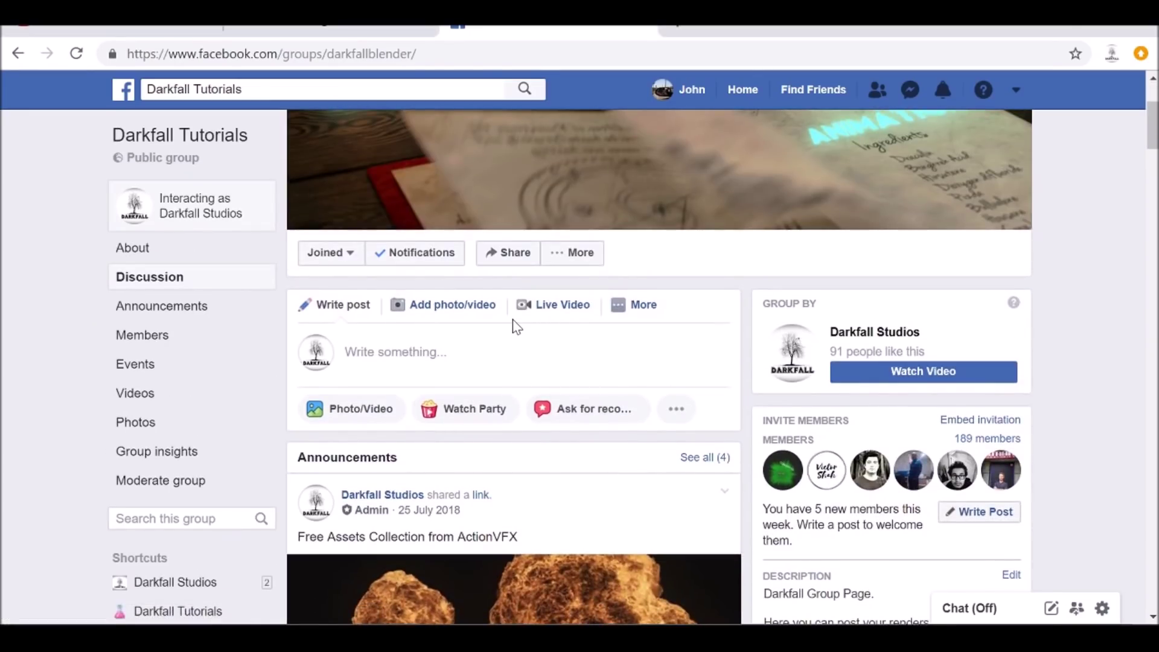
{"action": "scroll", "coordinate": [515, 326], "scroll_direction": "down", "scroll_amount": 10}
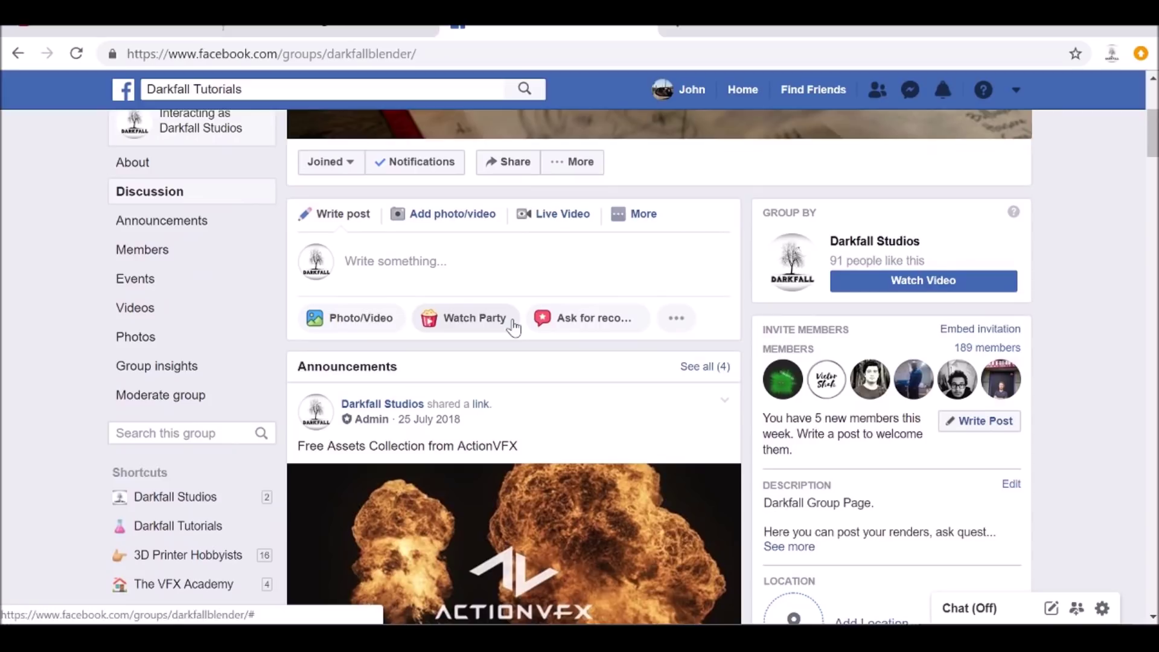
{"action": "scroll", "coordinate": [515, 327], "scroll_direction": "up", "scroll_amount": 10}
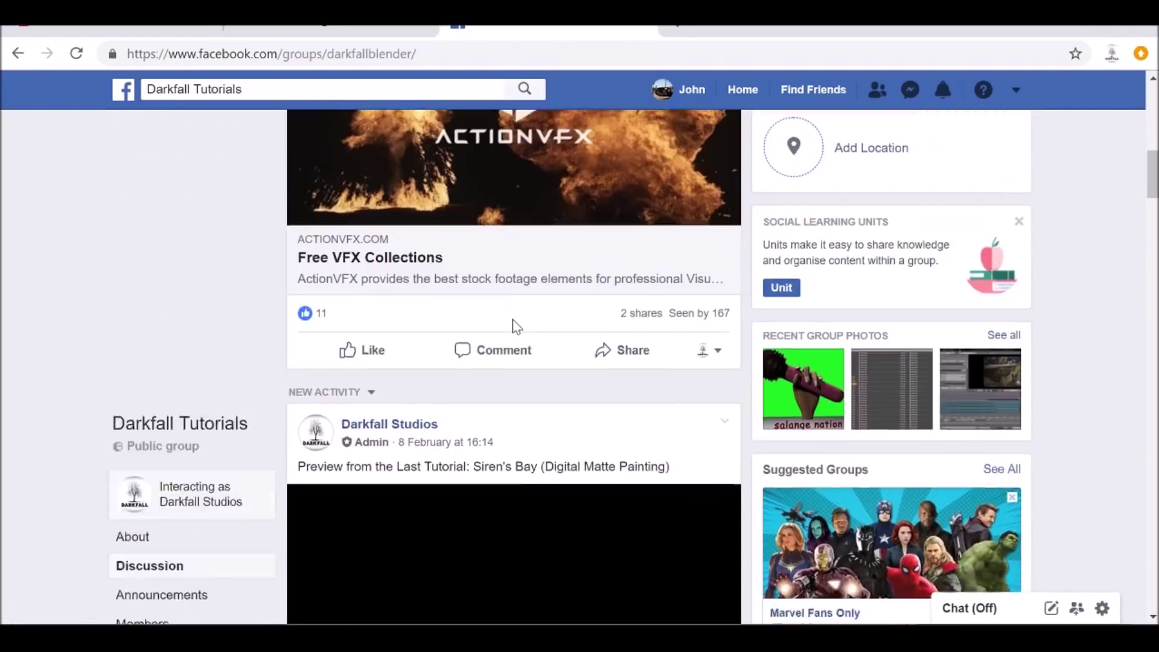